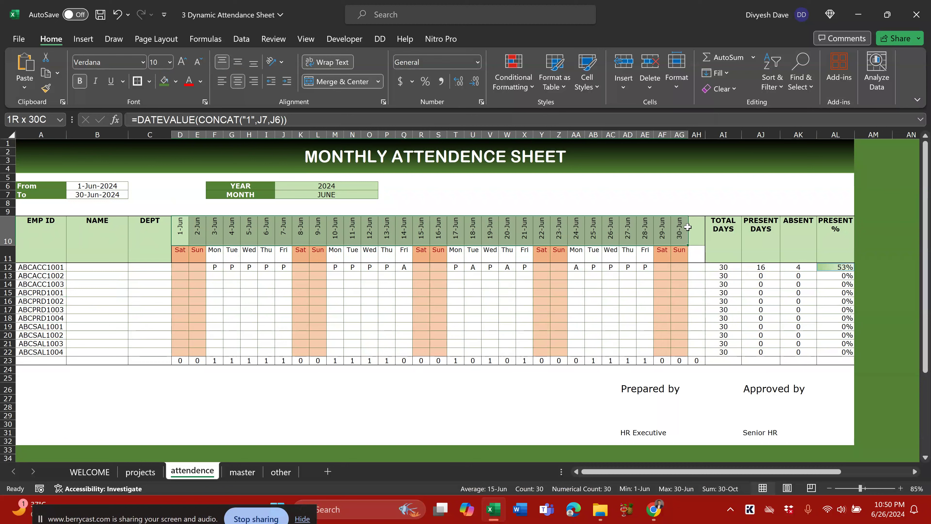
Examine the attendence sheet's date and weekday rows, total, present, absent and percentage columns, and employee ID rows
left_click_drag(179, 253, 679, 255)
left_click_drag(181, 250, 689, 353)
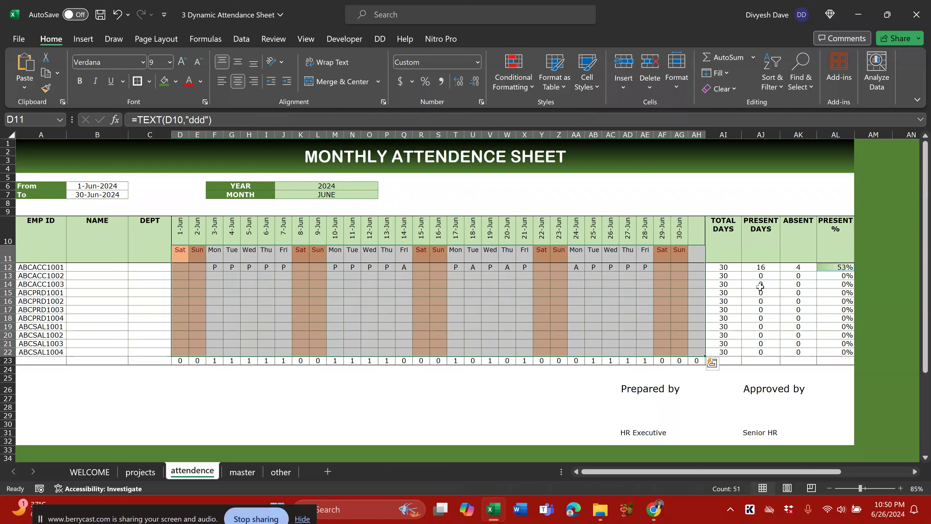
left_click_drag(730, 240, 732, 353)
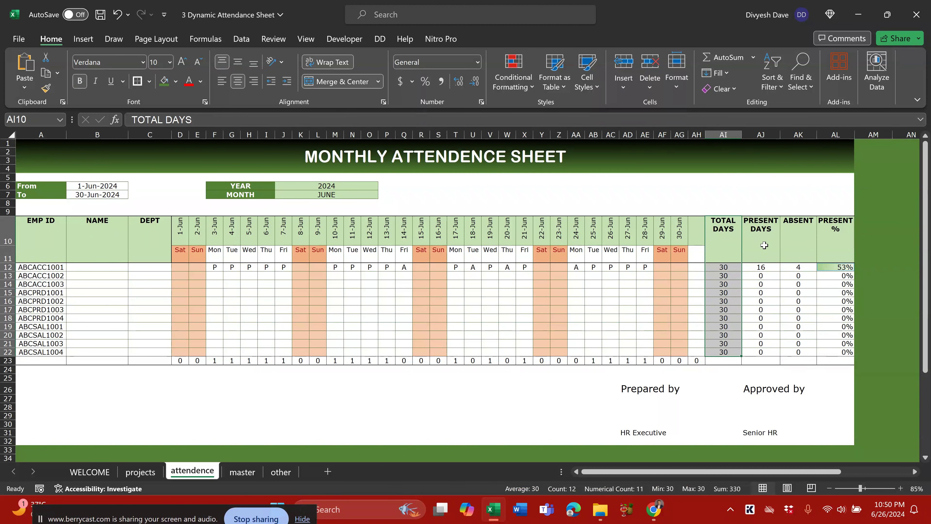
left_click(766, 225)
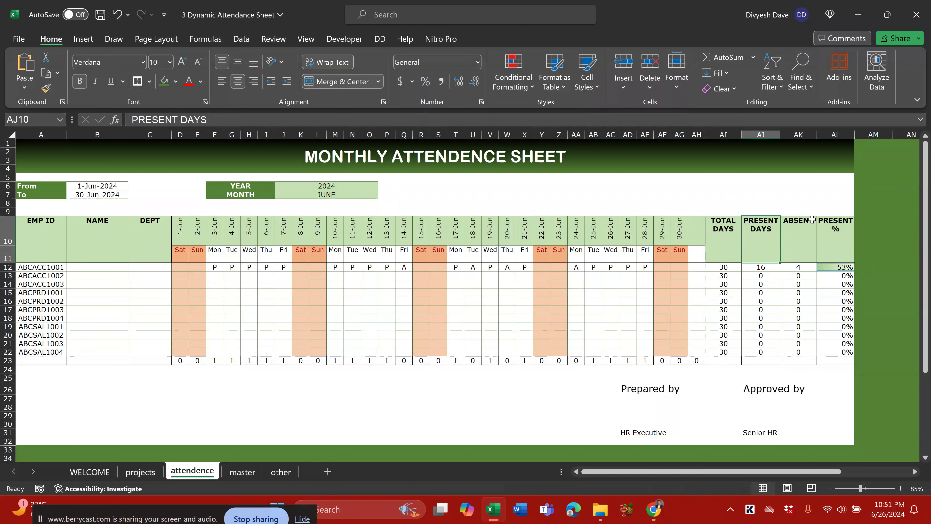
left_click(804, 233)
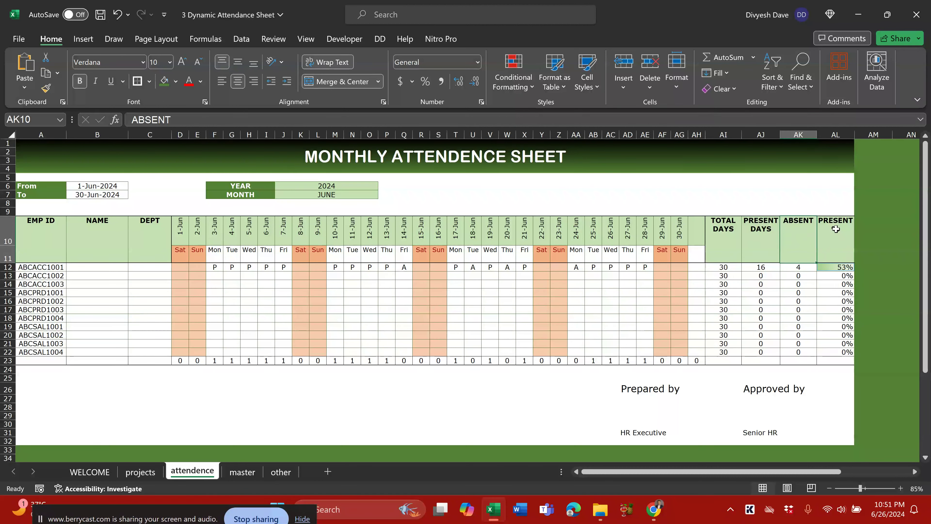
left_click_drag(839, 241, 829, 354)
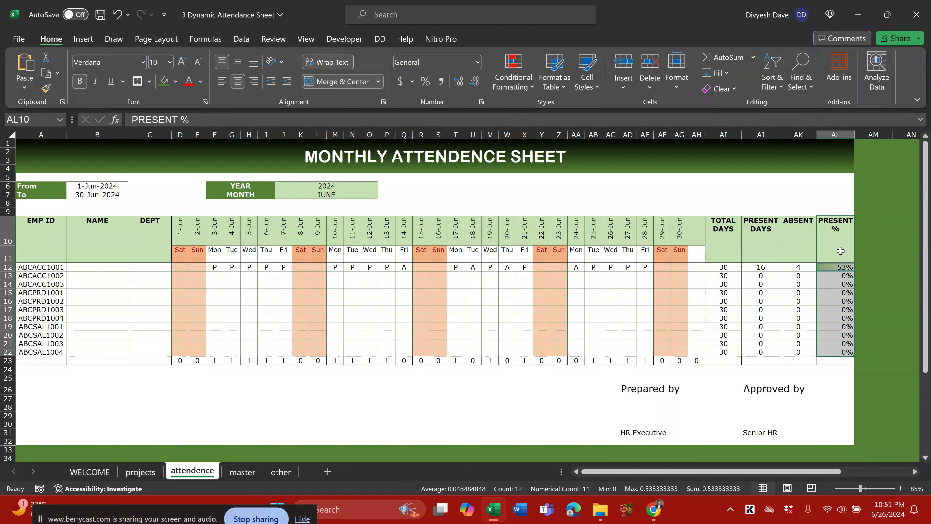
left_click(8, 267)
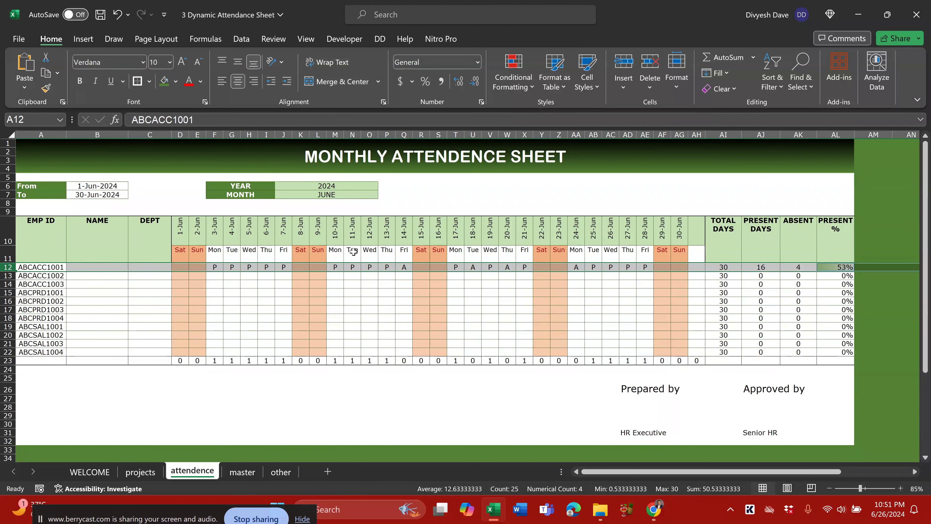
left_click_drag(21, 267, 68, 343)
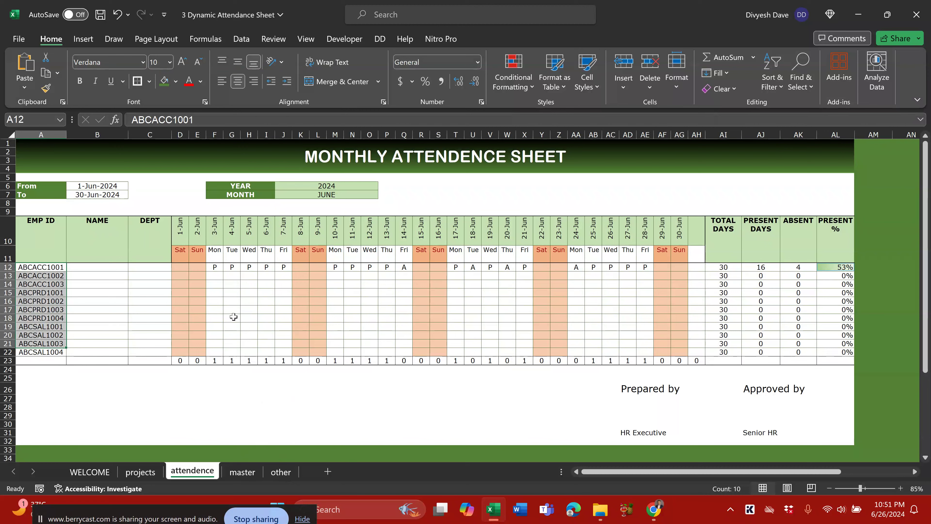
Review the seven build steps listed on the other sheet, from Creating The Format to Adding Data Bars
left_click(281, 472)
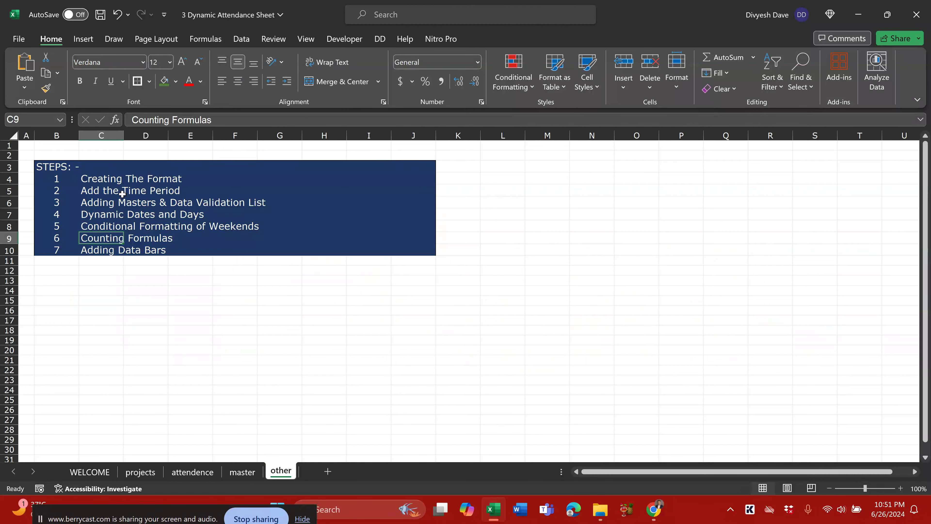
left_click_drag(93, 180, 384, 179)
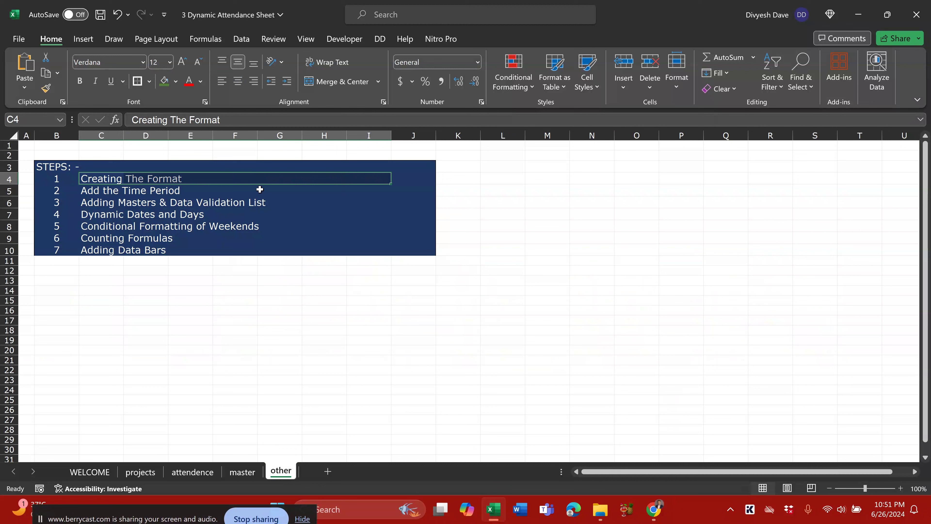
left_click(103, 191)
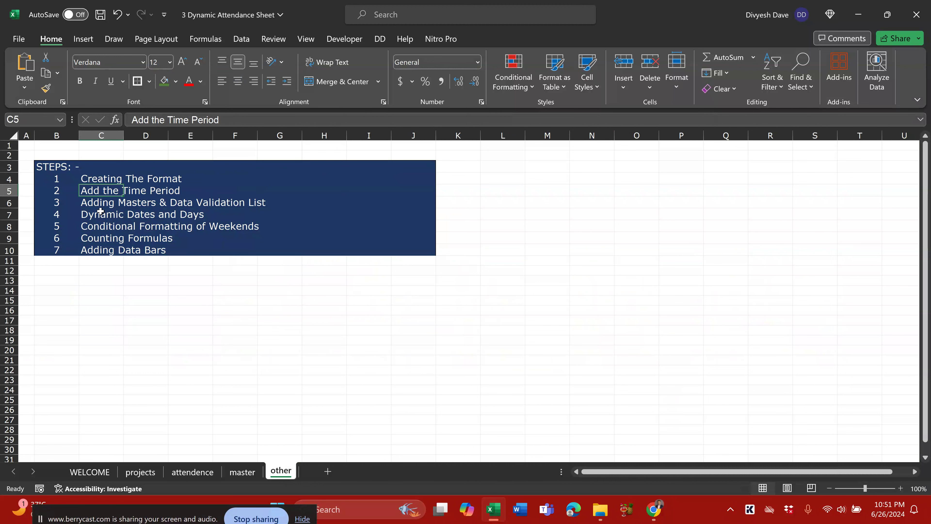
left_click_drag(95, 203, 275, 204)
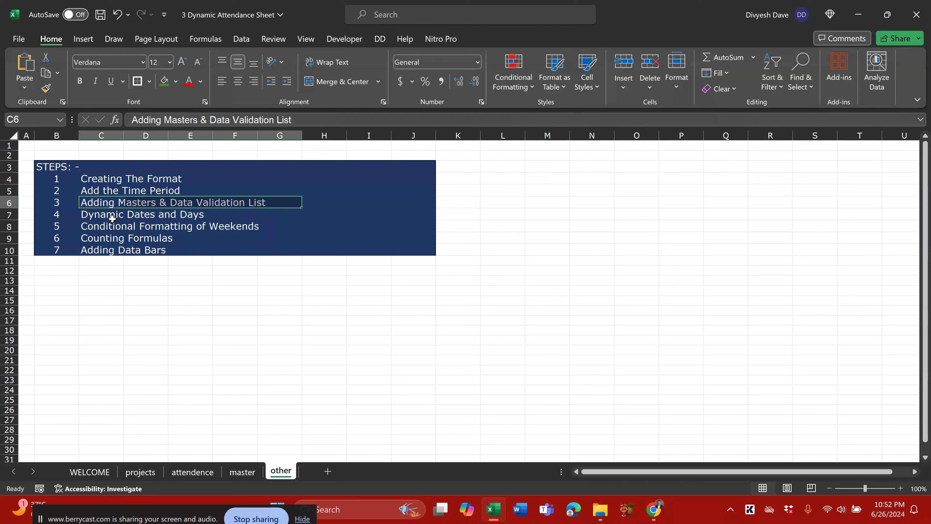
left_click_drag(113, 219, 222, 216)
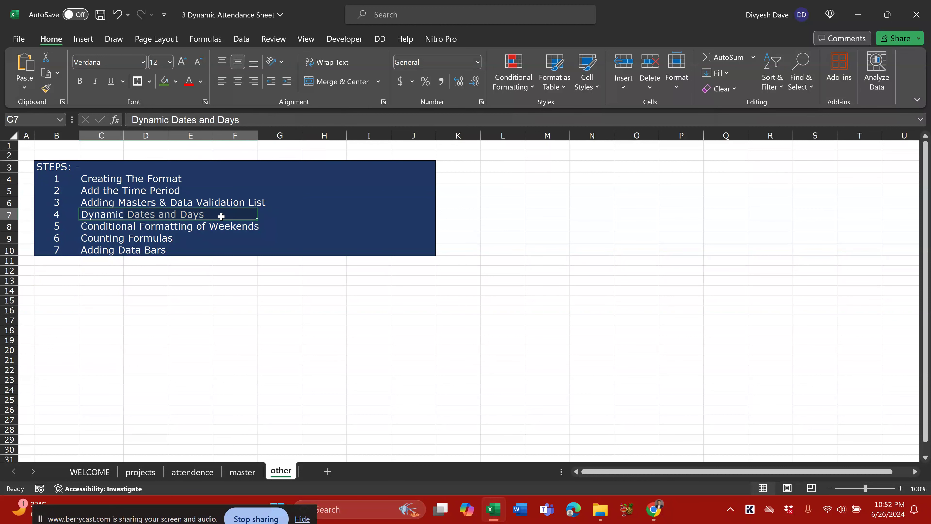
left_click_drag(111, 228, 272, 227)
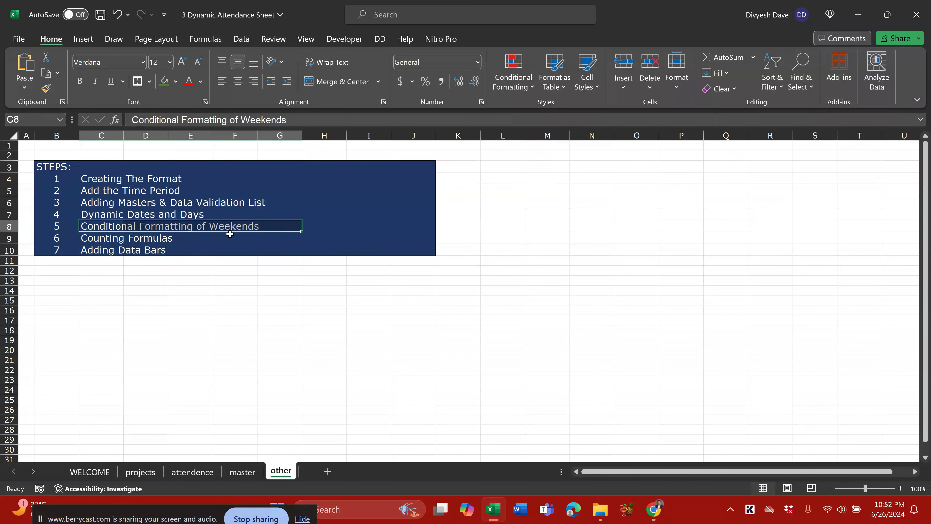
left_click_drag(100, 240, 202, 240)
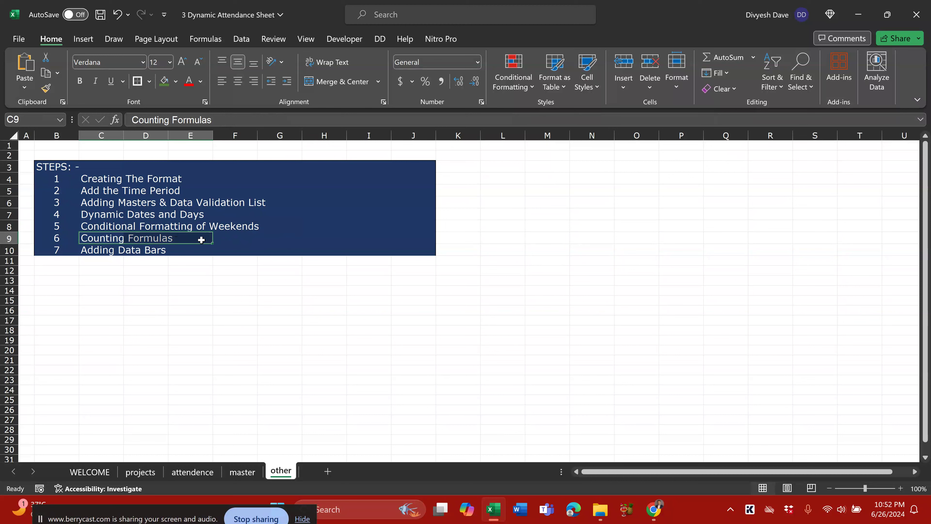
left_click_drag(91, 254, 204, 248)
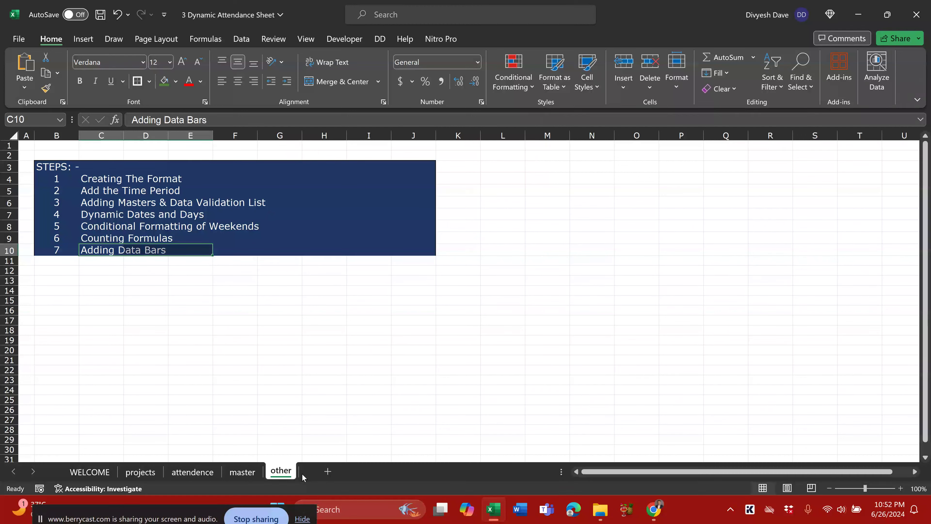
Add a new worksheet after the other sheet and rename it ATT
left_click(327, 472)
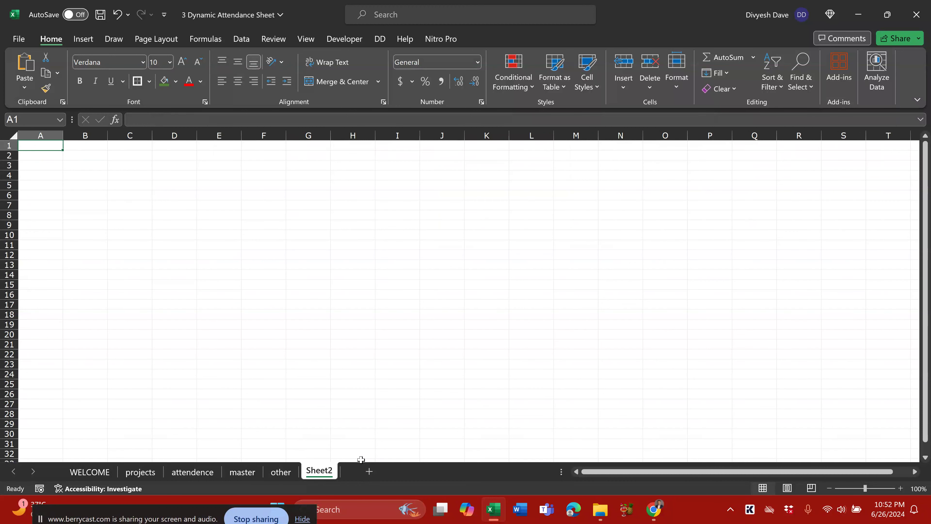
key("alt+h")
key("o")
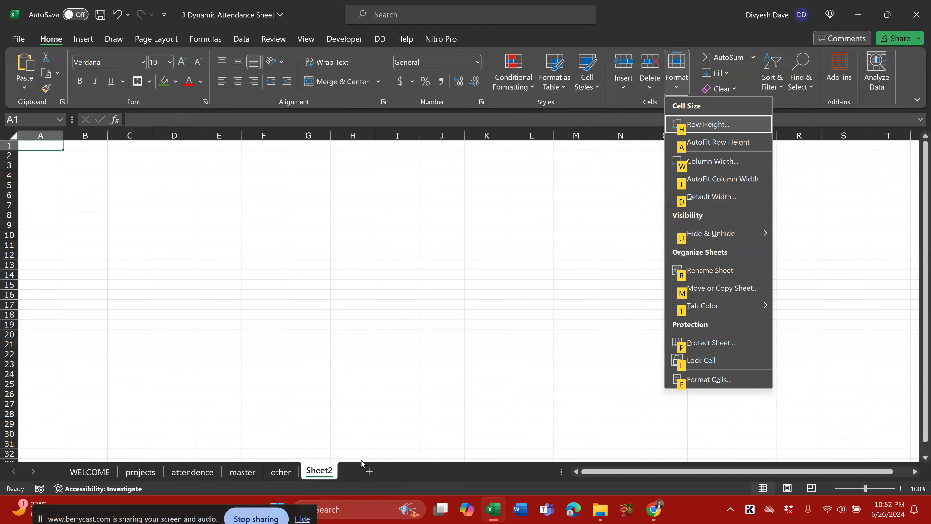
key("Escape")
key("Escape")
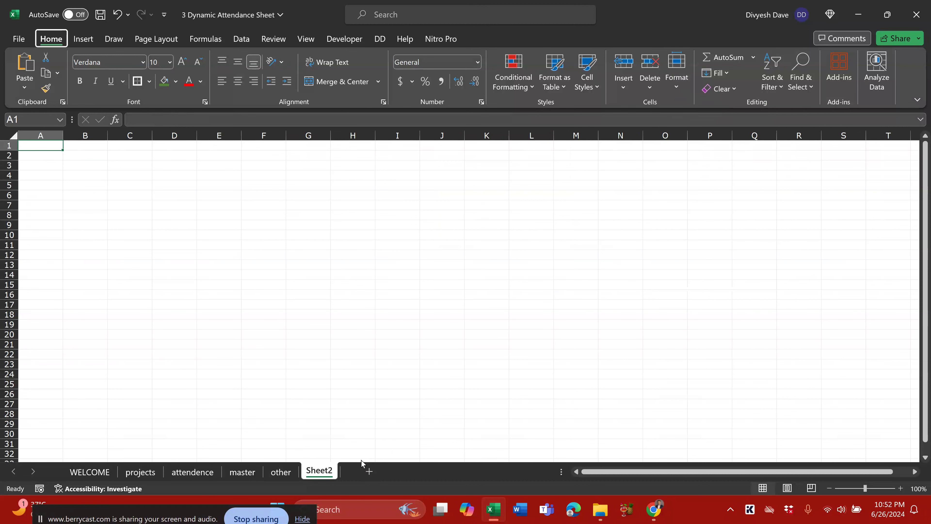
key("alt+h")
type("orATT")
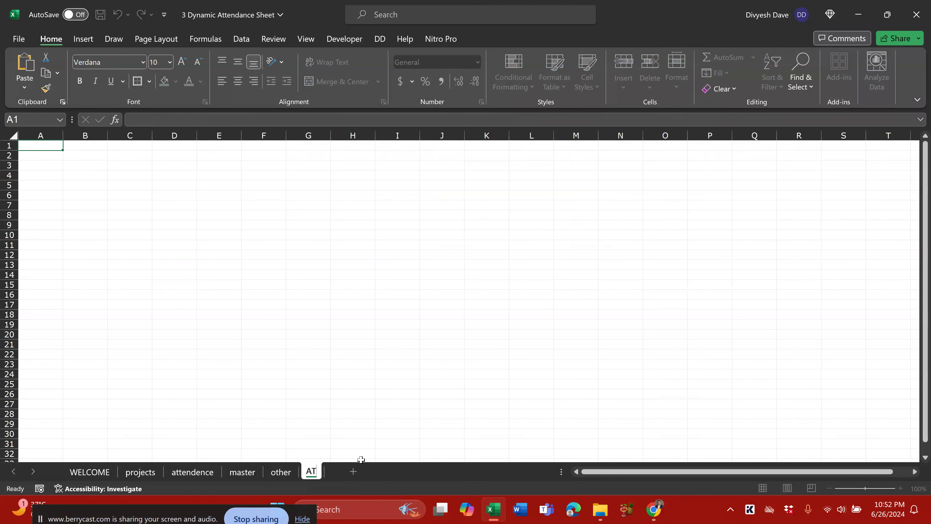
key("Return")
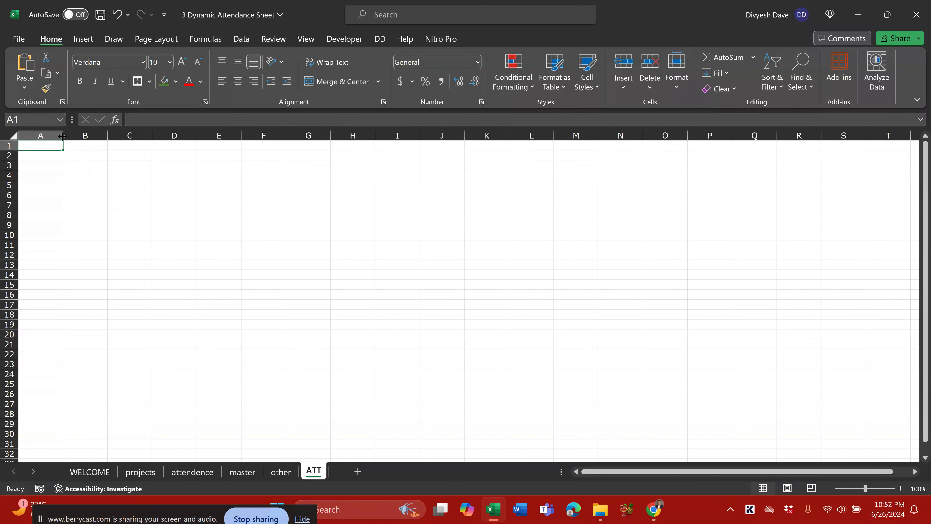
left_click_drag(62, 136, 493, 176)
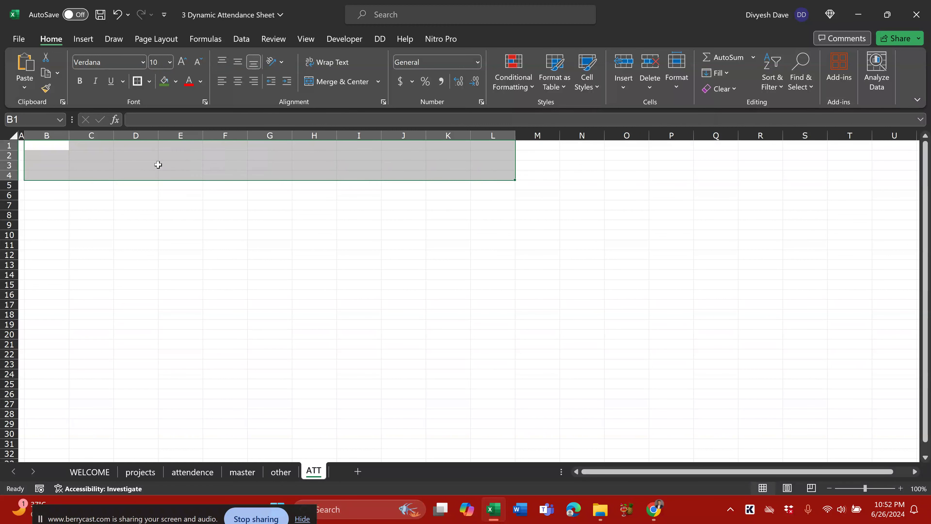
key("ctrl+z")
left_click_drag(26, 147, 584, 187)
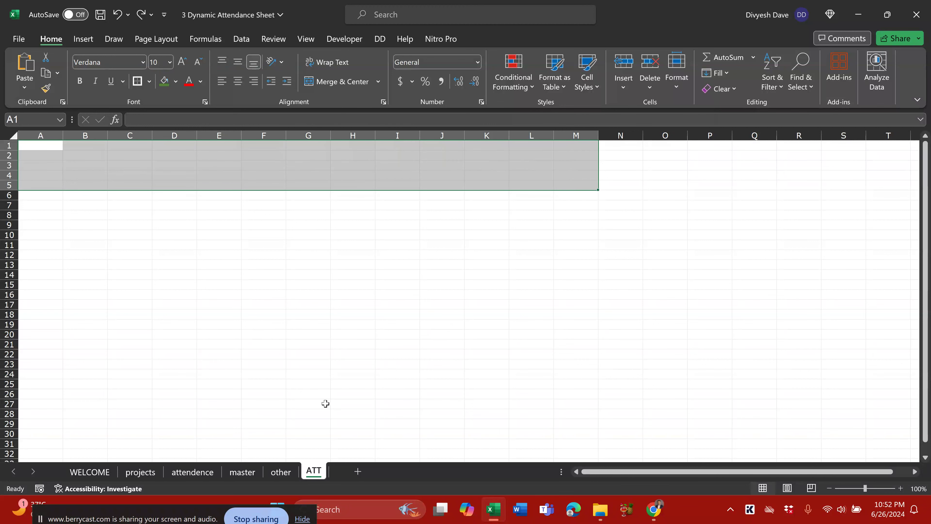
Check how many columns the attendance layout spans by moving across row 8 of the attendence sheet
left_click(196, 473)
left_click(26, 204)
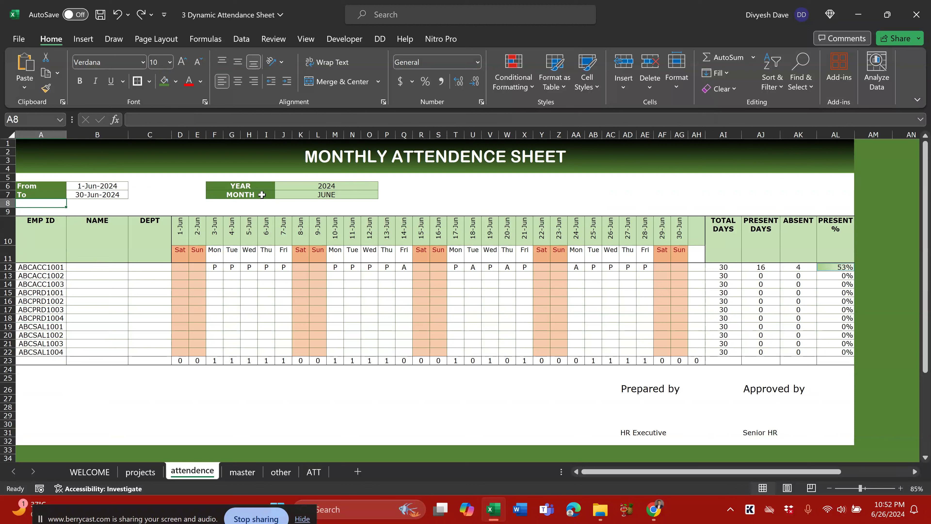
key("Right")
key("Right")
key("Right")
key("Right")
key("Right")
key("Right")
key("Right")
key("Right")
key("Right")
key("Right")
key("Right")
key("Right")
key("Right")
key("Right")
key("Right")
key("Right")
key("Right")
key("Right")
key("Right")
key("Right")
key("Right")
key("Home")
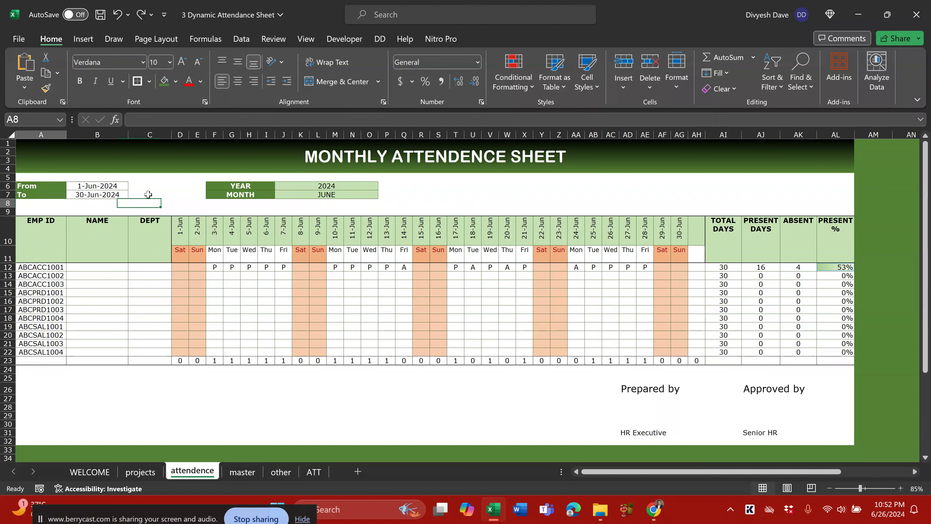
key("shift+Right")
key("shift+Right")
key("shift+Right")
key("shift+Right")
key("shift+Right")
key("shift+Right")
key("shift+Right")
key("shift+Right")
key("shift+Right")
key("shift+Right")
key("shift+Right")
key("shift+Right")
Enter 1 in cell A29 and 2 in cell B29 of the attendence sheet
key("Down")
key("Down")
key("Down")
key("Down")
key("Down")
key("Down")
key("Down")
key("Down")
key("Down")
key("Down")
key("Down")
key("Down")
key("Down")
key("Down")
key("Down")
key("Down")
key("Down")
key("Down")
key("Down")
key("Down")
key("Down")
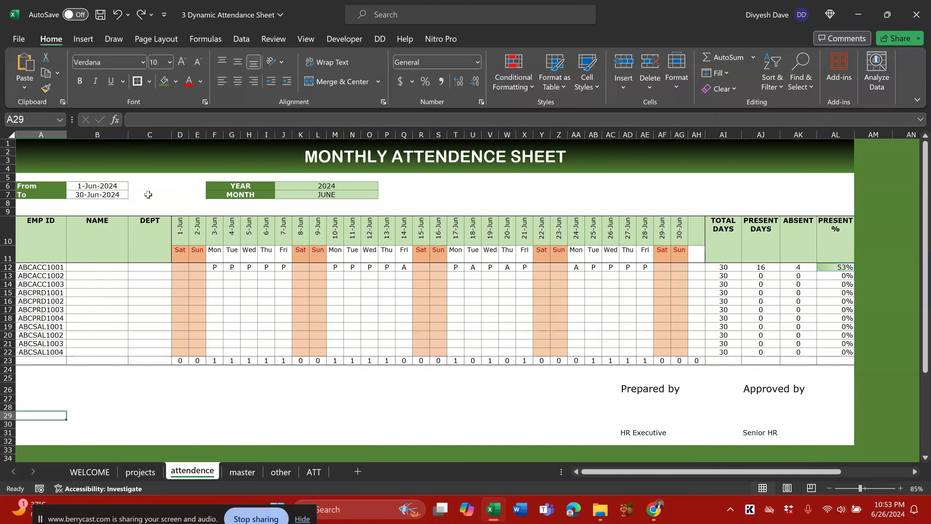
type("1")
key("Tab")
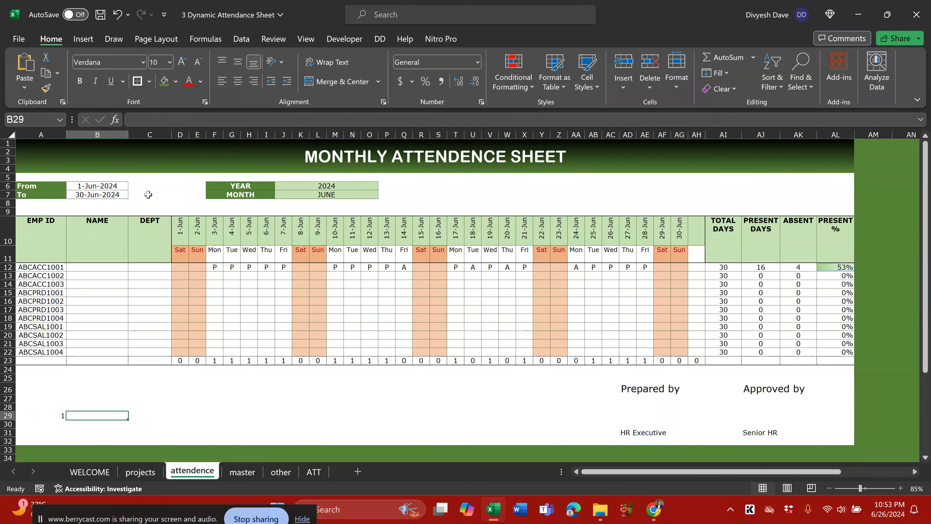
type("2")
key("Return")
Fill A29:AL29 with a linear series along the row, numbering the columns from 1 to 38
key("shift+Right")
key("shift+Right")
key("shift+Right")
key("shift+Right")
key("shift+Right")
key("shift+Right")
key("shift+Right")
key("shift+Right")
key("shift+Right")
key("shift+Right")
key("shift+Right")
key("shift+Right")
key("shift+Right")
key("shift+Right")
key("shift+Right")
key("shift+Right")
key("shift+Right")
key("shift+Right")
key("shift+Right")
key("shift+Right")
key("shift+Right")
key("shift+Right")
key("shift+Right")
key("shift+Right")
key("shift+Right")
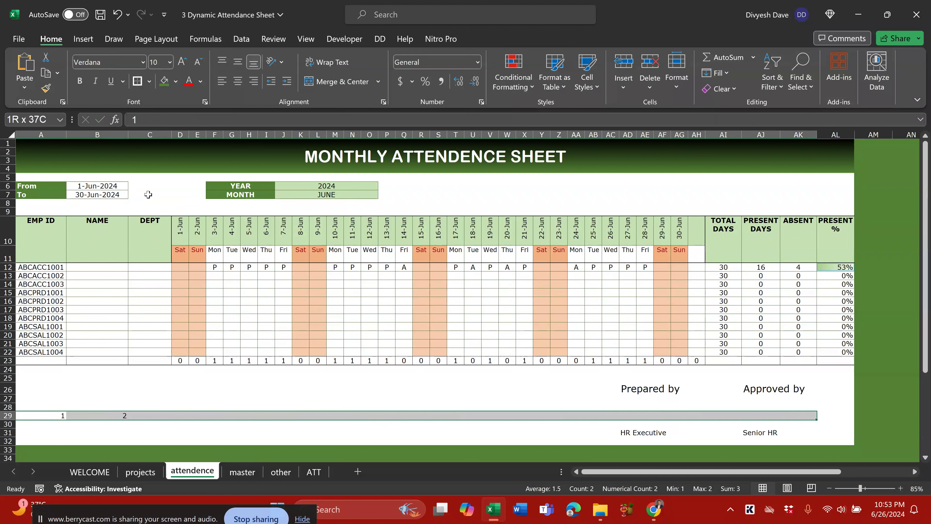
key("shift+Right")
key("alt")
key("h")
key("f")
key("i")
key("s")
key("Return")
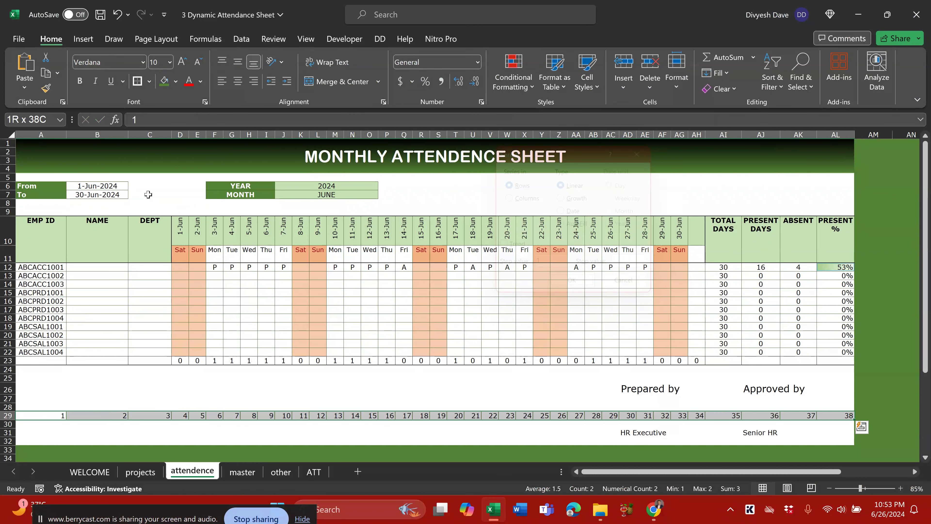
Copy the number series in A29:AL29 and paste it into the ATT sheet starting at cell A1
key("Left")
key("shift+Right")
key("shift+Right")
key("shift+Right")
key("shift+Right")
key("ctrl+shift+Right")
key("ctrl+c")
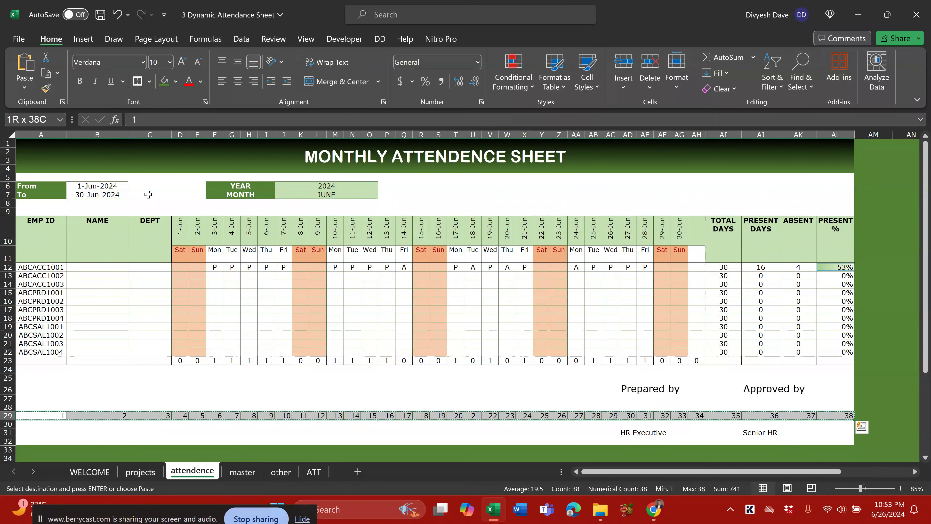
key("ctrl+Page_Down")
key("ctrl+Page_Down")
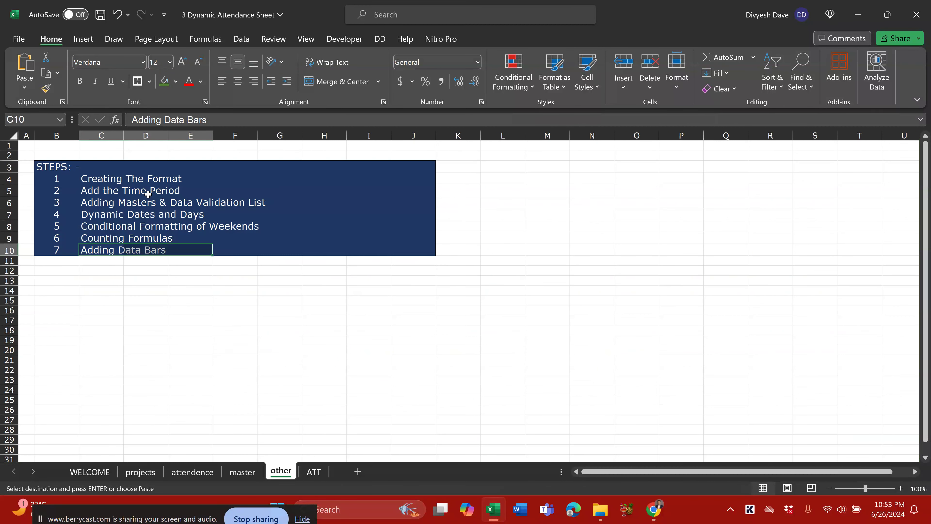
key("ctrl+Page_Down")
key("Return")
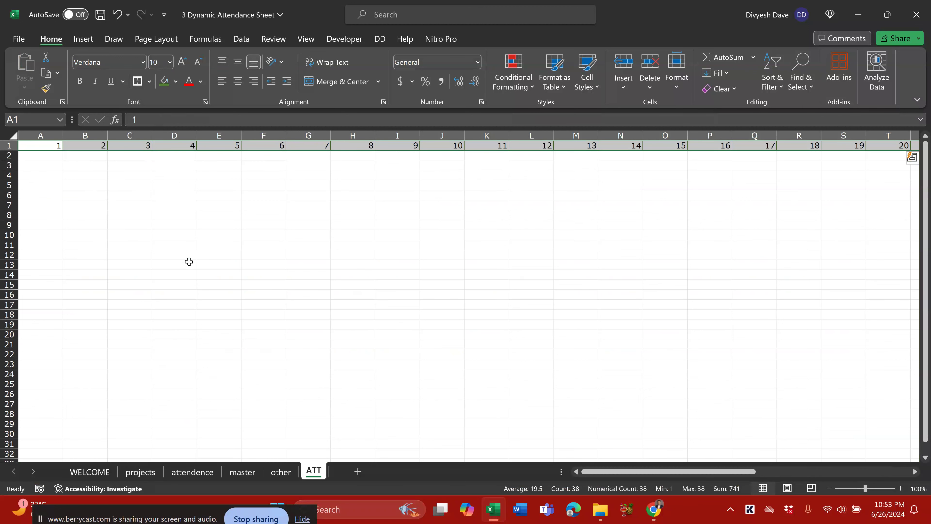
Clear the temporary number series from row 29 of the attendence sheet
key("ctrl+q")
key("Escape")
left_click(281, 476)
left_click(194, 473)
key("Delete")
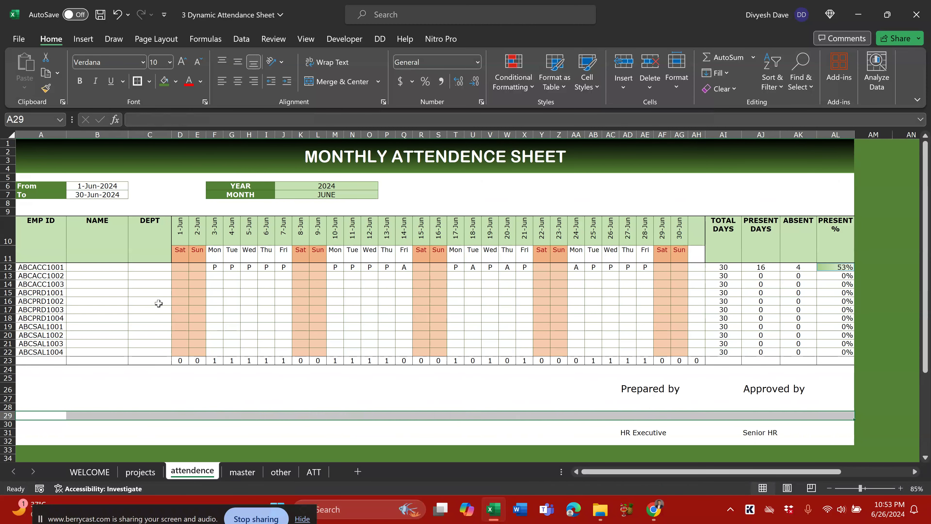
key("Up")
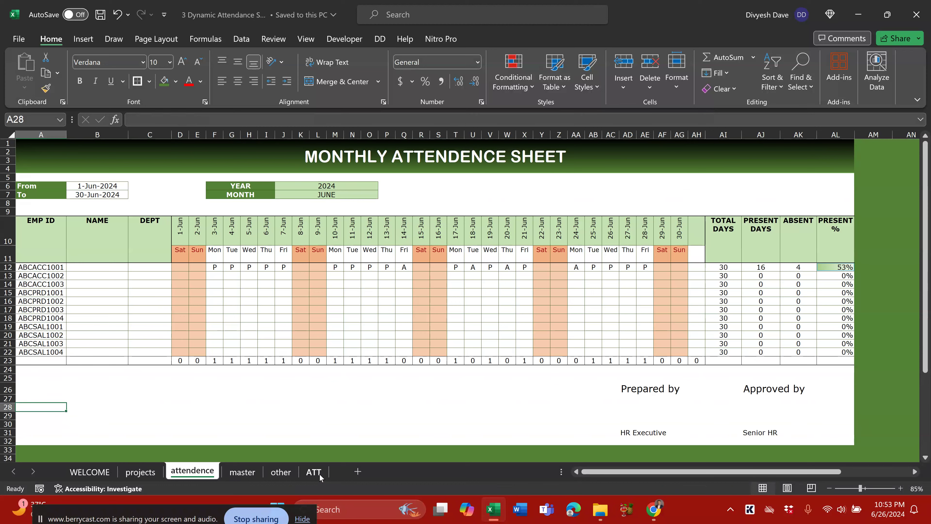
Merge and center the numbered cells A1:AL1 on the ATT sheet, accepting that only the first value is kept
left_click(314, 471)
key("alt+h")
key("m")
key("c")
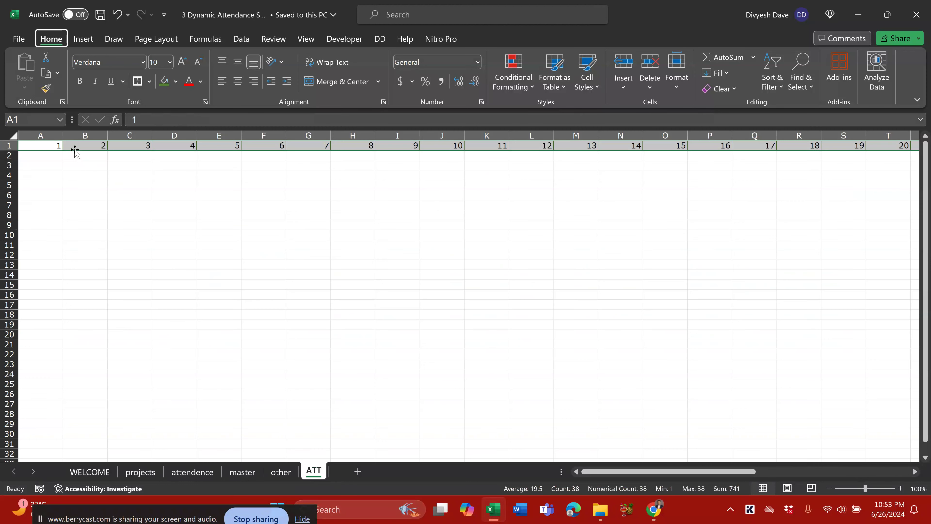
key("Return")
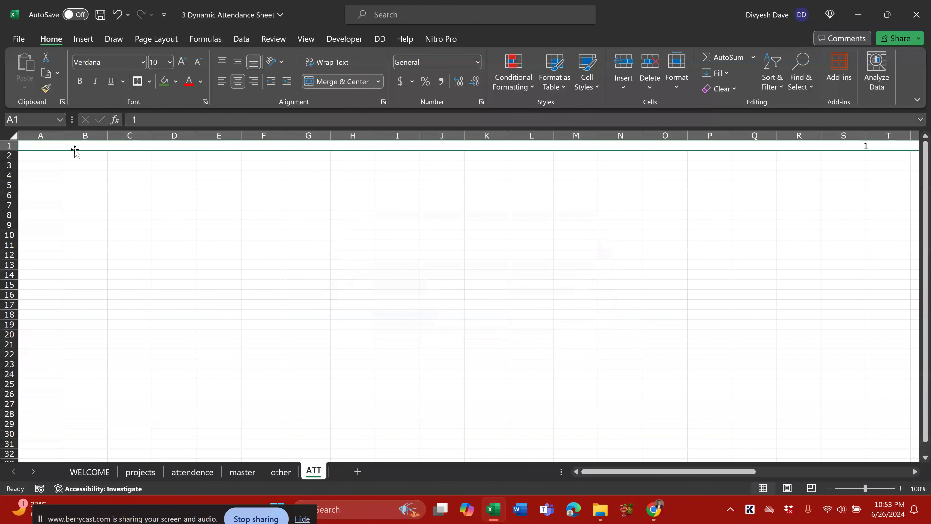
Extend the title block on the ATT sheet down to row 4, merging and centering A1:AL4
key("shift+Down")
key("shift+Down")
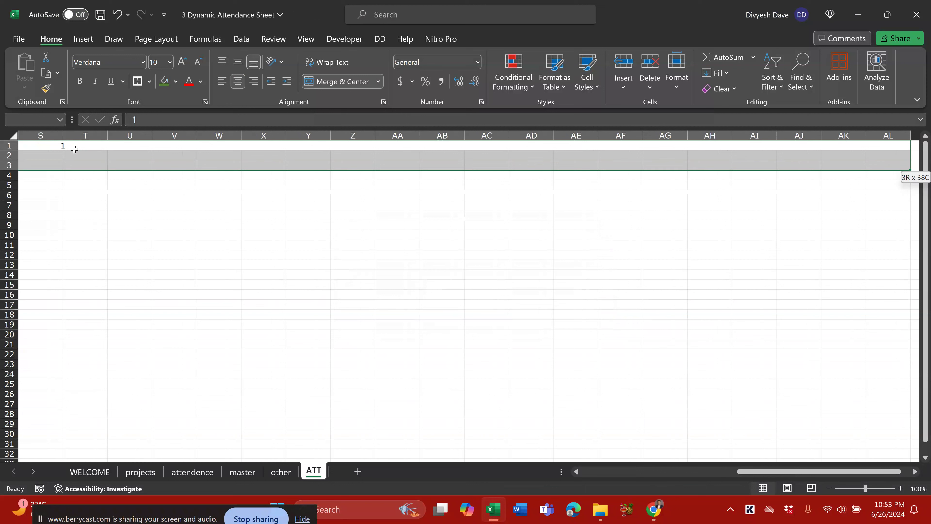
key("shift+Down")
key("shift+Down")
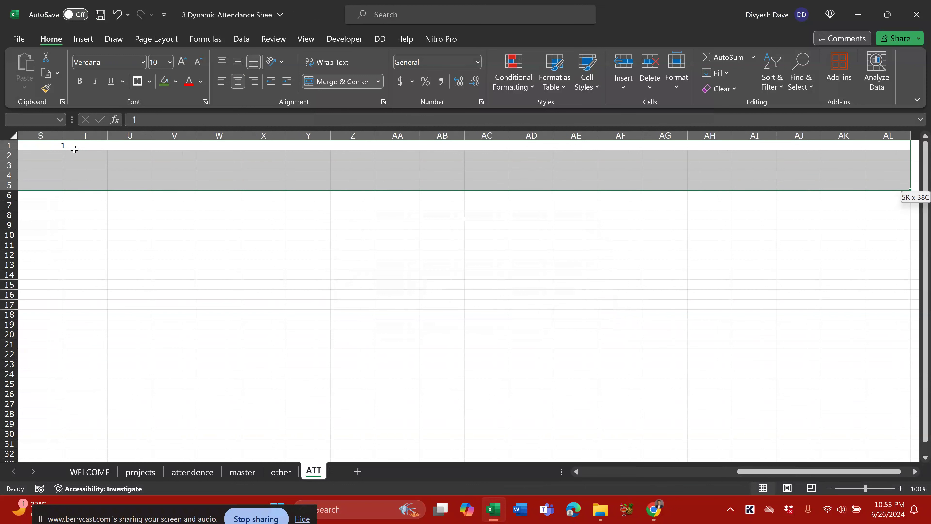
key("shift+Up")
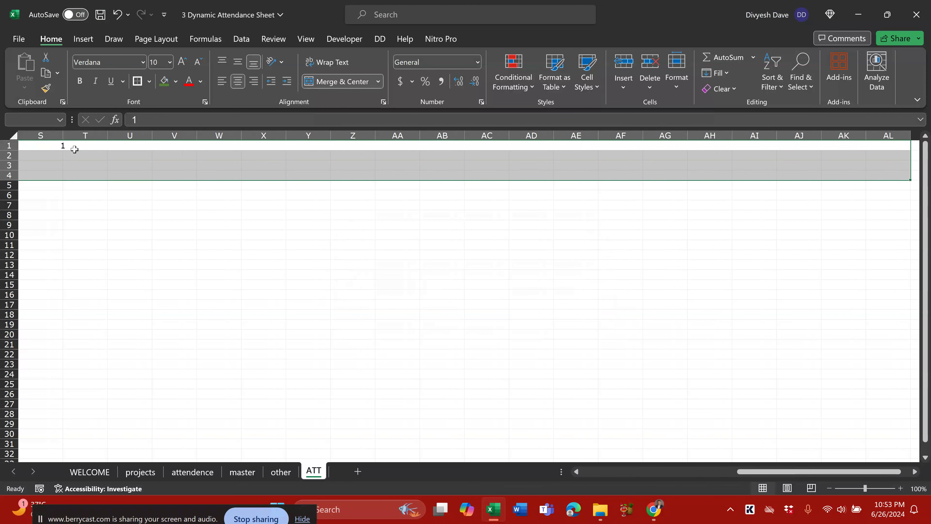
key("shift+Home")
key("alt+h")
key("m")
key("c")
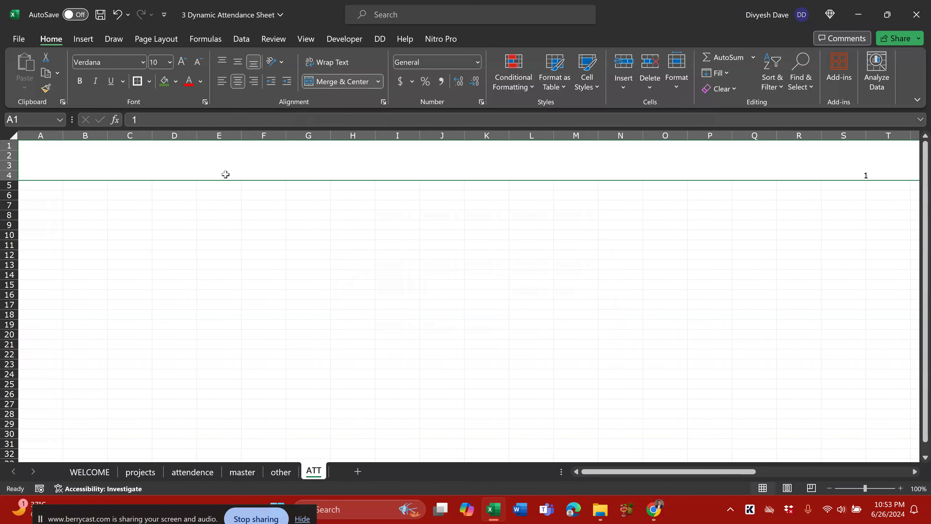
Narrow columns A through AQ on the ATT sheet to one small uniform width
mouse_move(40, 135)
left_mouse_down()
mouse_move(928, 125)
mouse_move(43, 139)
left_mouse_up()
left_click_drag(759, 472, 537, 469)
left_click(186, 213)
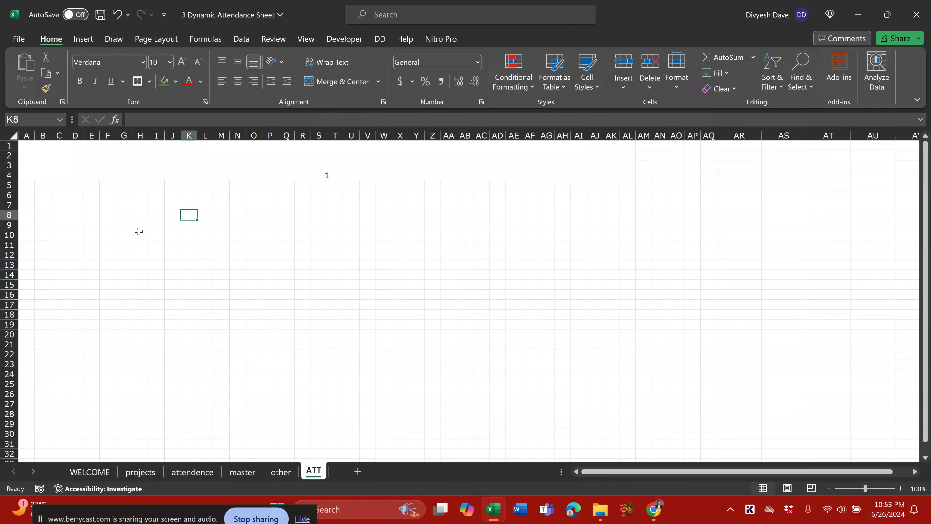
Resize columns A:AL to one slightly wider uniform width so the merged title block nearly spans the visible sheet
left_click(352, 170)
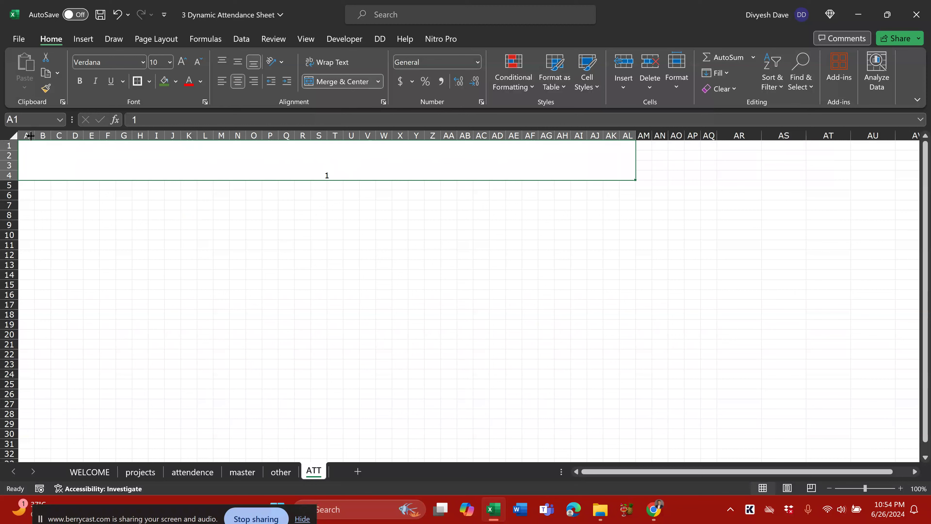
mouse_move(28, 132)
left_mouse_down()
mouse_move(646, 135)
mouse_move(627, 135)
left_mouse_up()
left_click_drag(408, 134, 427, 136)
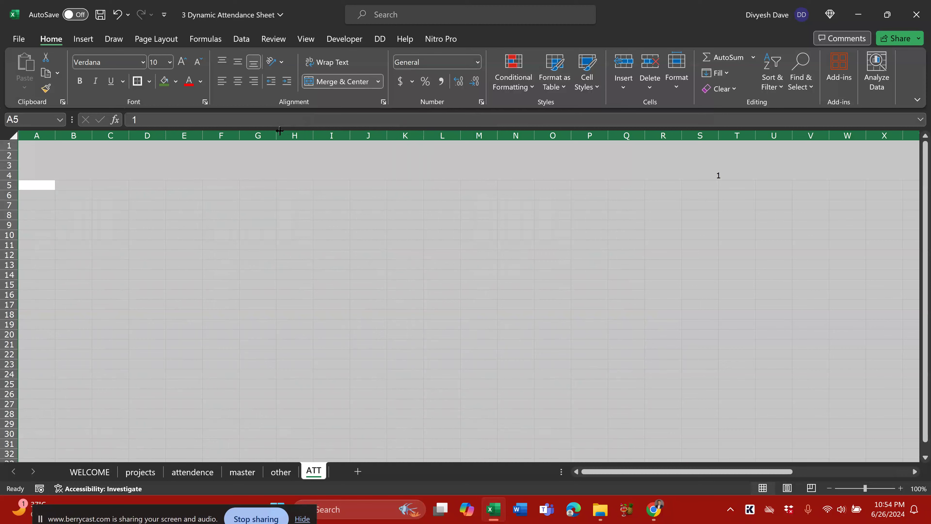
left_click_drag(280, 131, 272, 133)
left_click(271, 131)
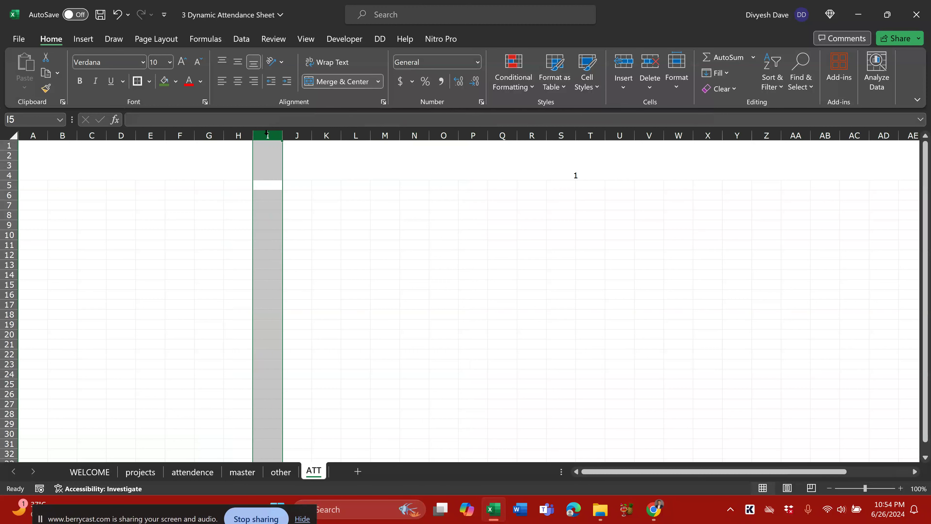
left_click(103, 135)
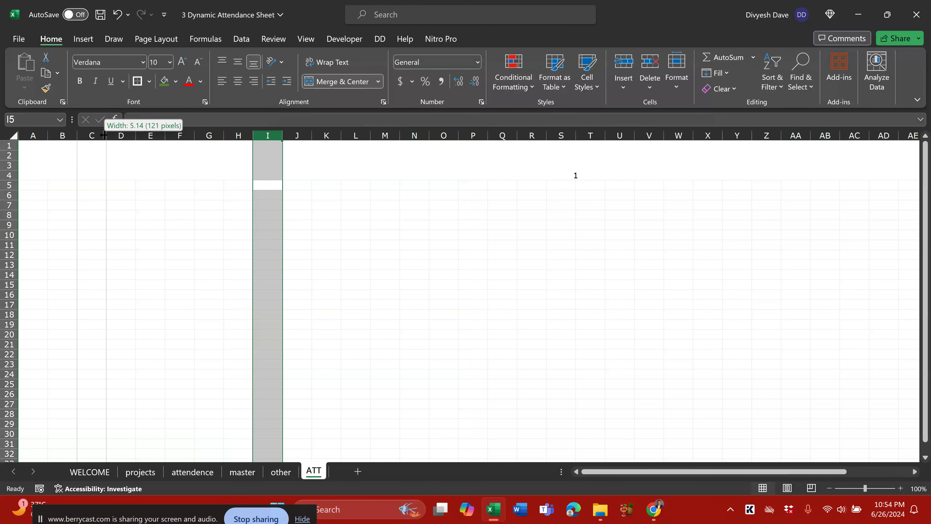
left_click_drag(26, 132, 862, 135)
key("ctrl+Home")
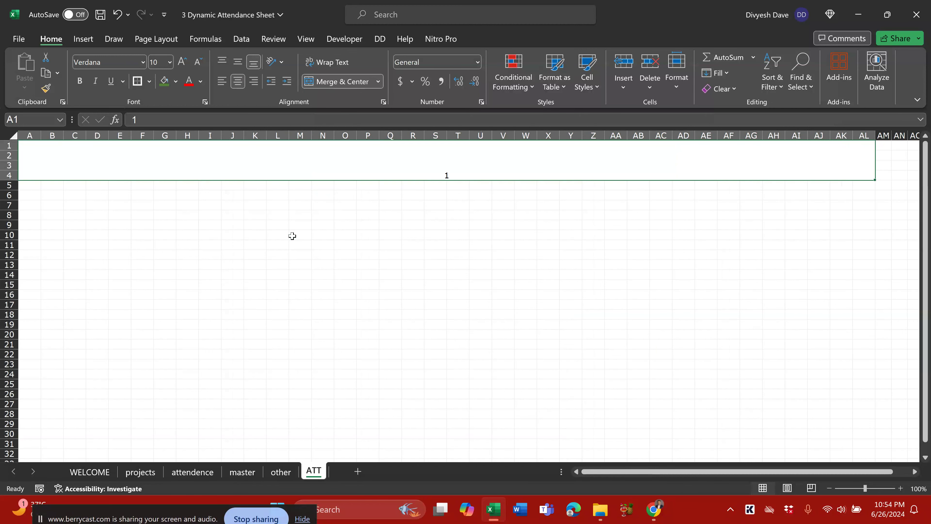
Examine the From and To date block on the attendence sheet, returning to the merged title cell on ATT
left_click(9, 204)
left_click(198, 476)
left_click_drag(50, 188, 106, 203)
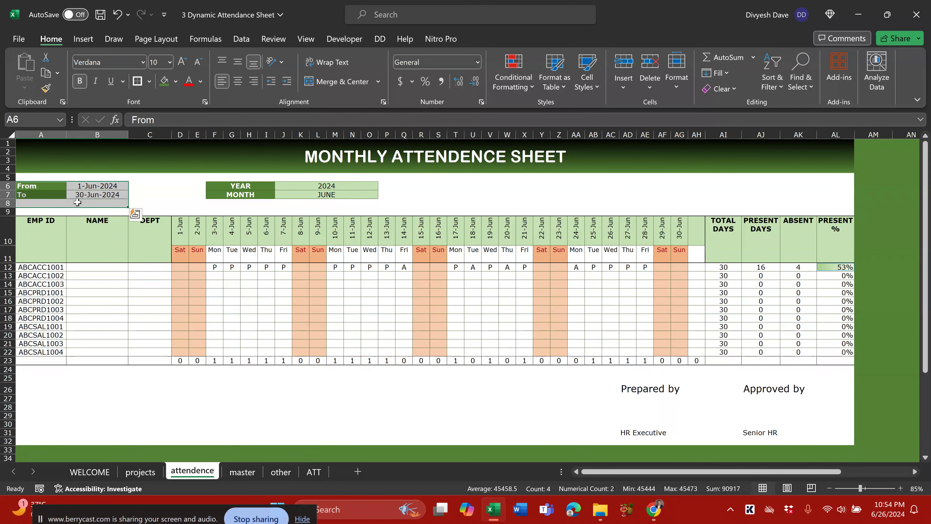
left_click(313, 472)
left_click(55, 193)
left_click(458, 160)
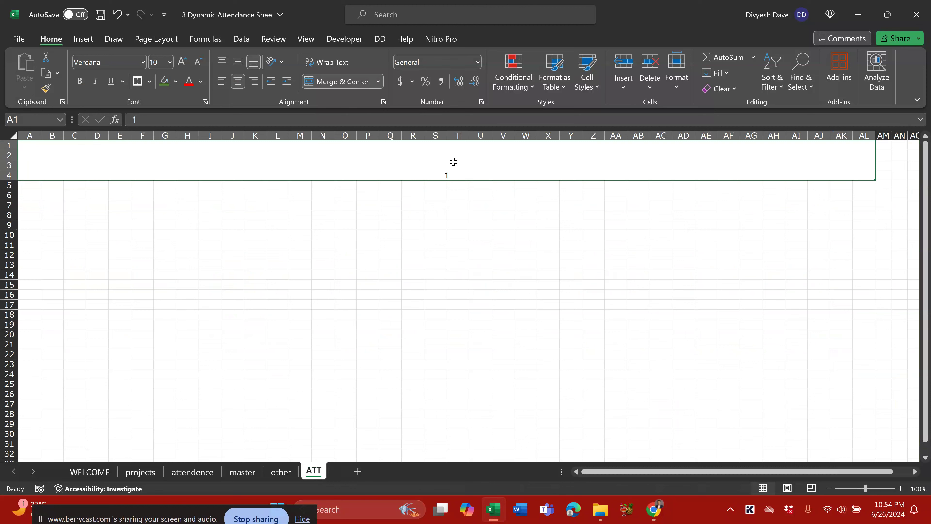
type("MONT")
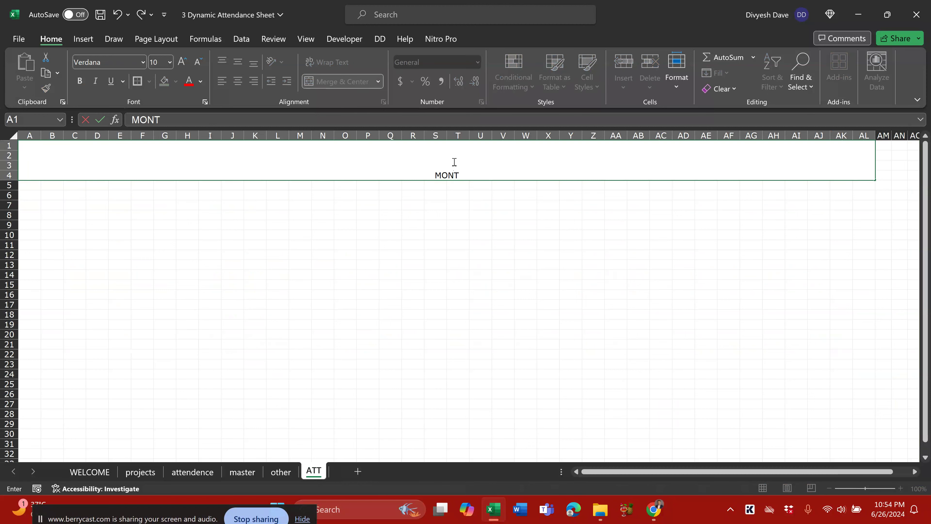
key("Escape")
left_click(190, 472)
left_click(313, 472)
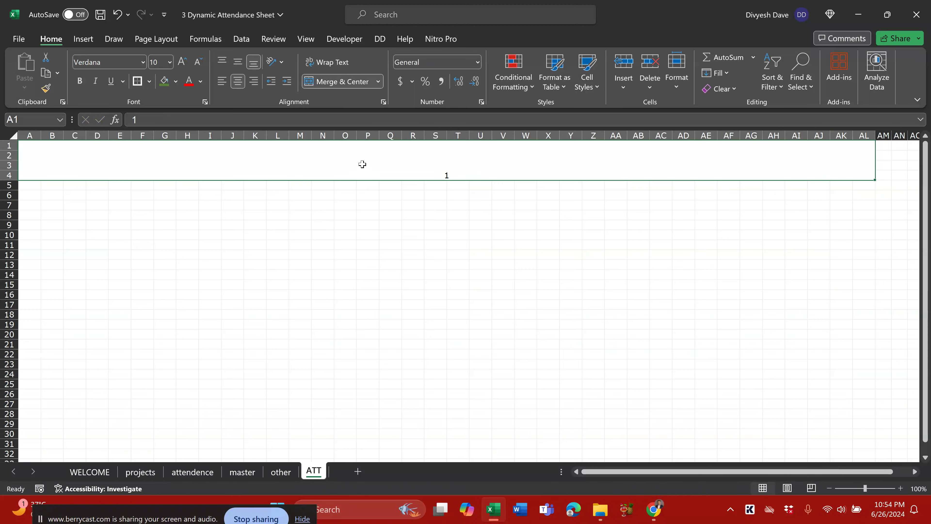
Enter MONTHLY ATTENDENCE SHEET as the title in the merged cell A1
type("MONTHLY AT")
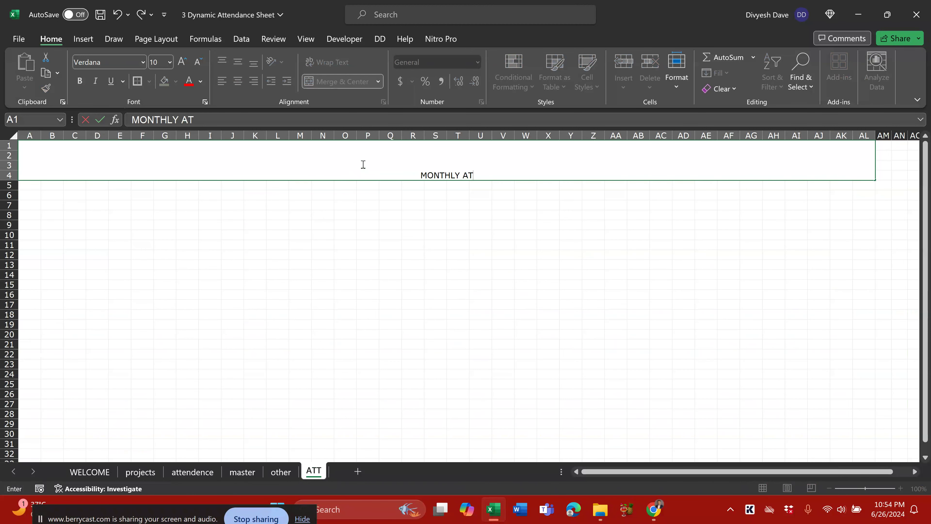
type("TENDENCE SHEET")
key("Return")
Middle-align the title vertically and increase its font size to 22
left_click(358, 151)
left_click(237, 61)
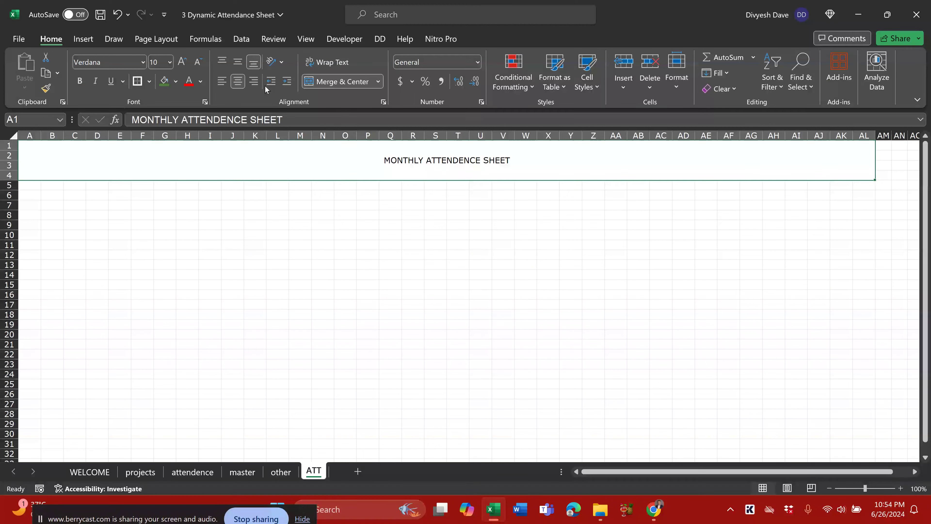
left_click(182, 61)
left_click(182, 62)
left_click(182, 61)
left_click(182, 62)
left_click(182, 62)
left_click(182, 62)
left_click(182, 61)
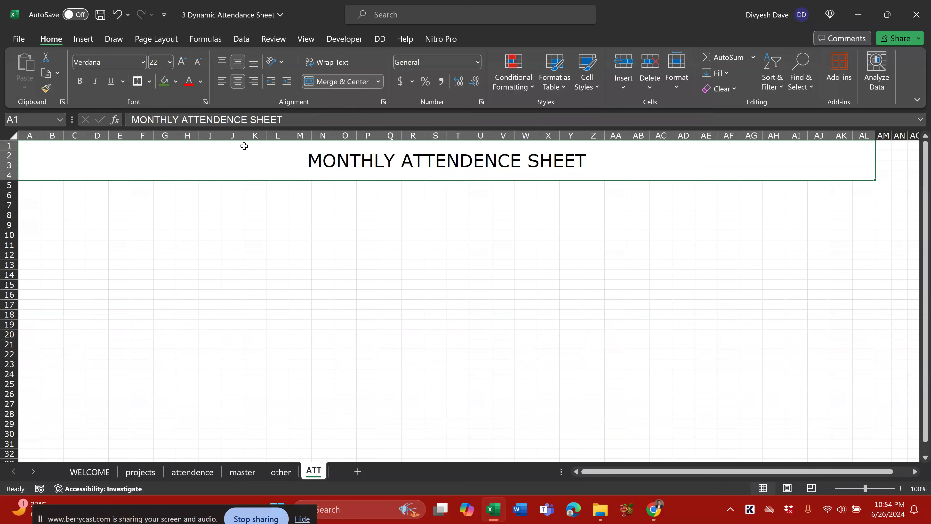
Fill the unused columns from AM through BI with a darker blue theme color
left_click_drag(884, 136, 850, 135)
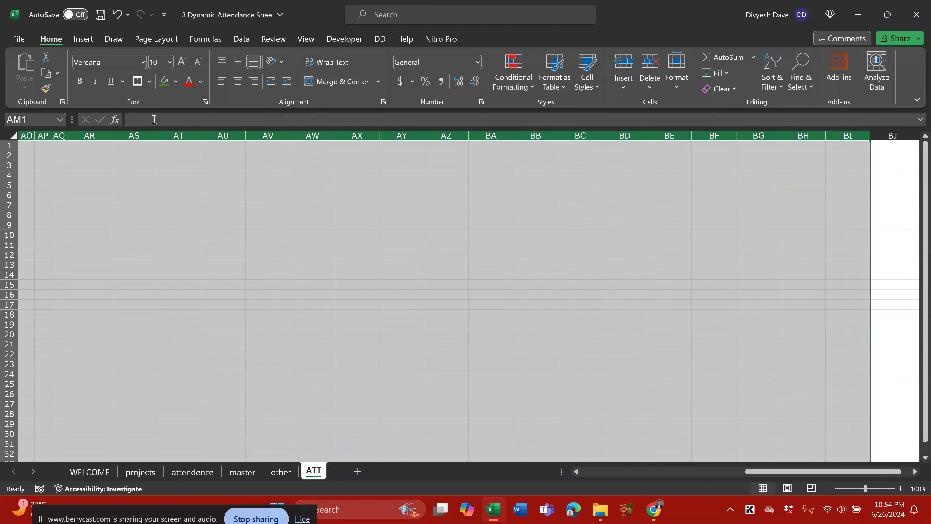
left_click(176, 81)
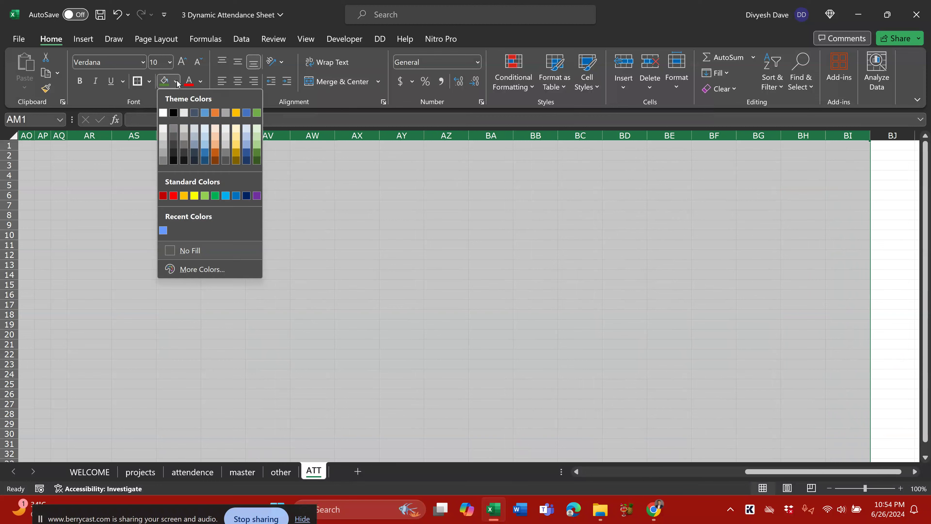
left_click(205, 152)
scroll(203, 148, "left", 7)
Give the merged title cell the same darker blue fill and make its text white
left_click(257, 149)
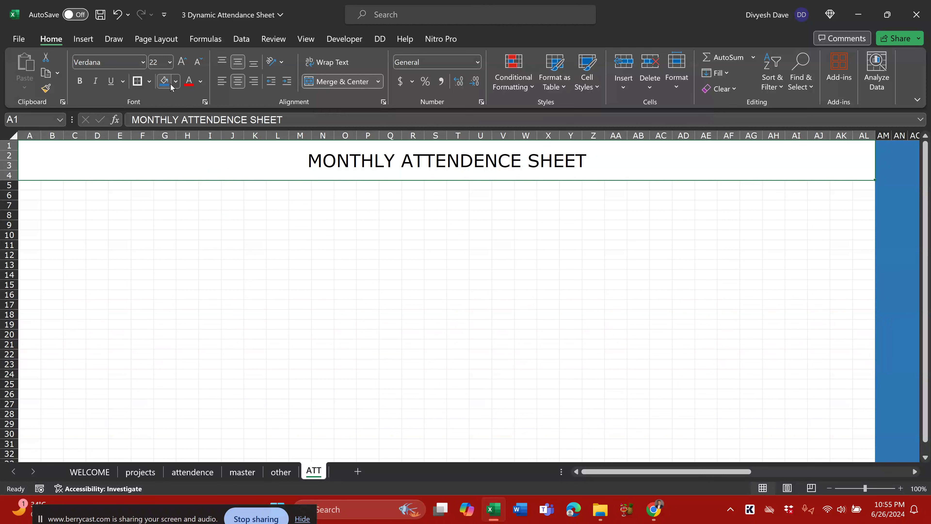
left_click(165, 82)
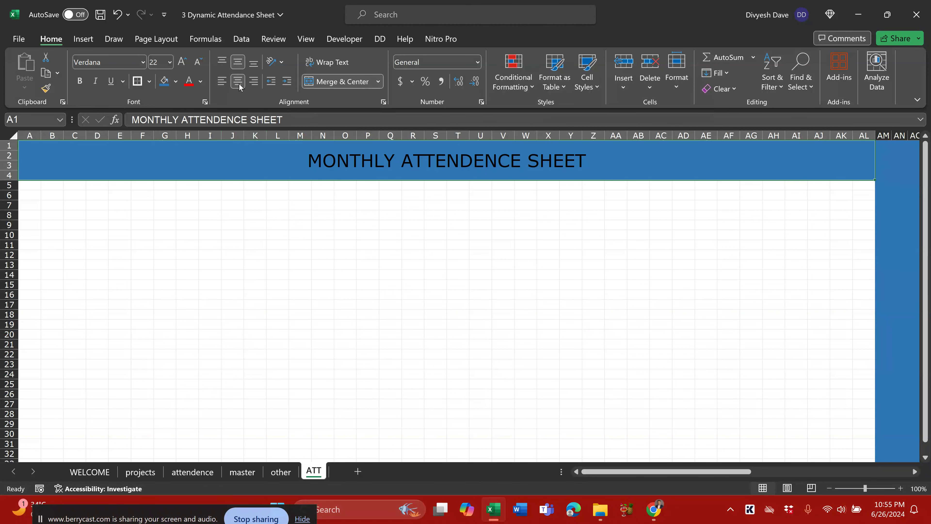
left_click(200, 81)
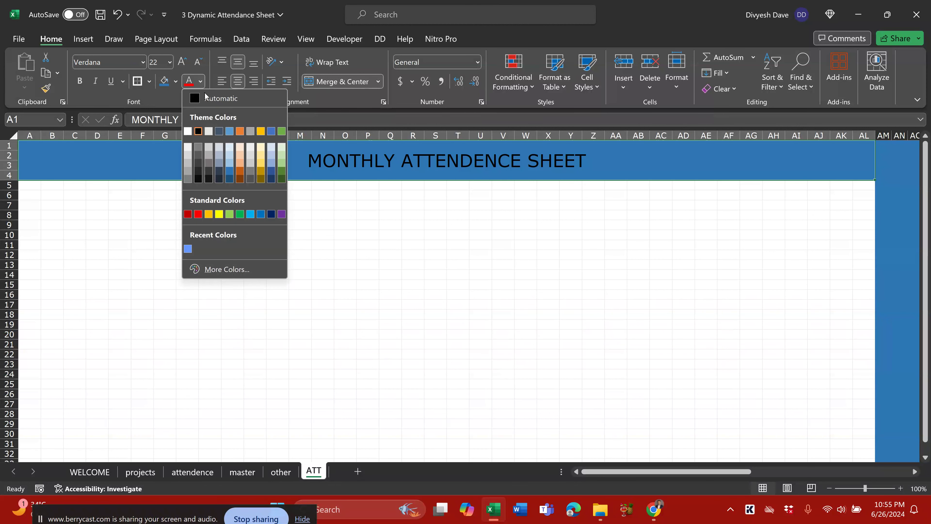
left_click(187, 131)
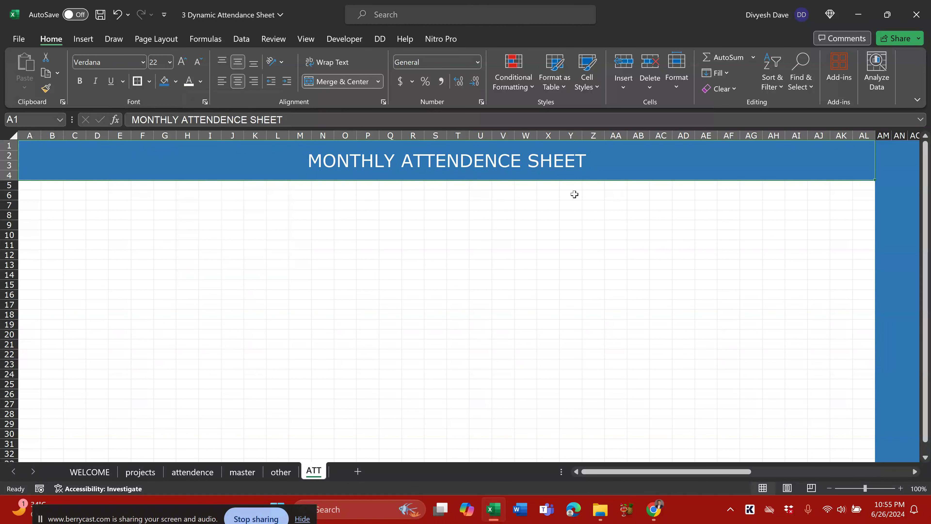
left_click(466, 203)
left_click(423, 160)
key("ctrl+1")
left_click(584, 88)
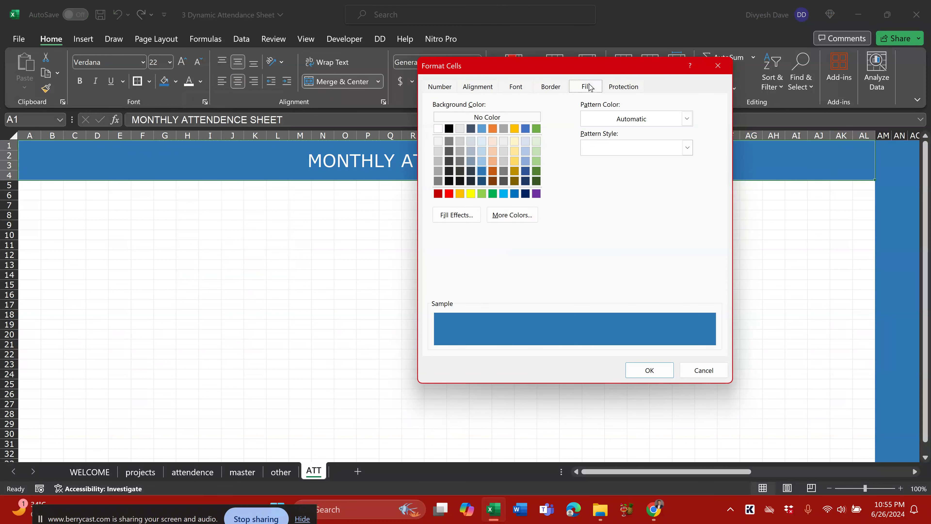
left_click(457, 216)
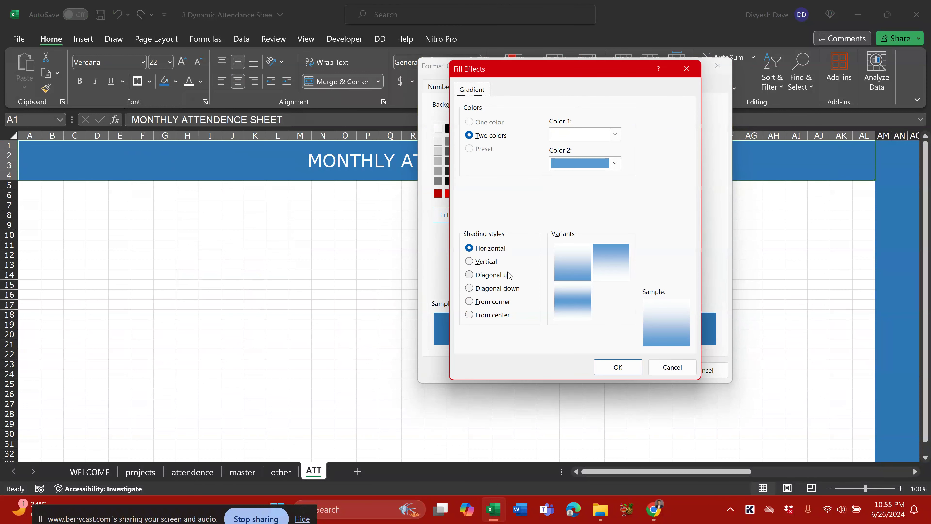
left_click(584, 138)
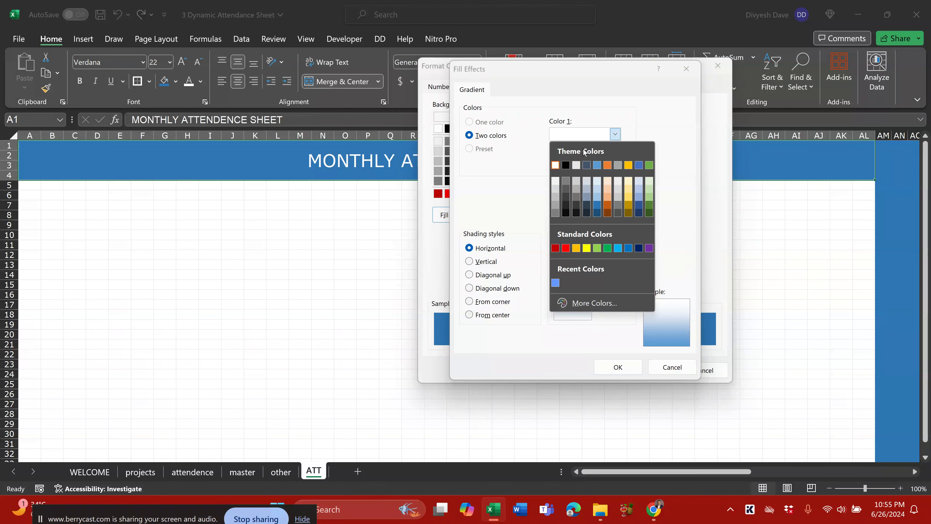
left_click(618, 248)
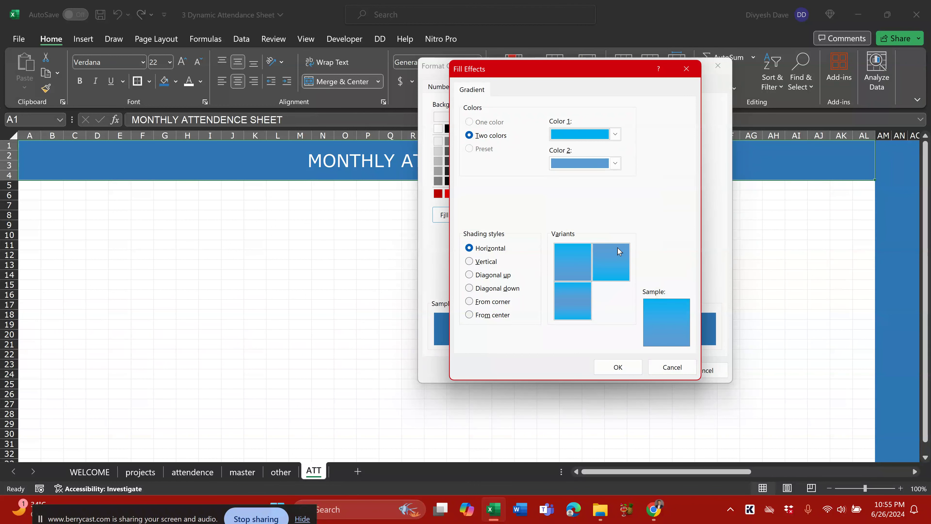
left_click(599, 135)
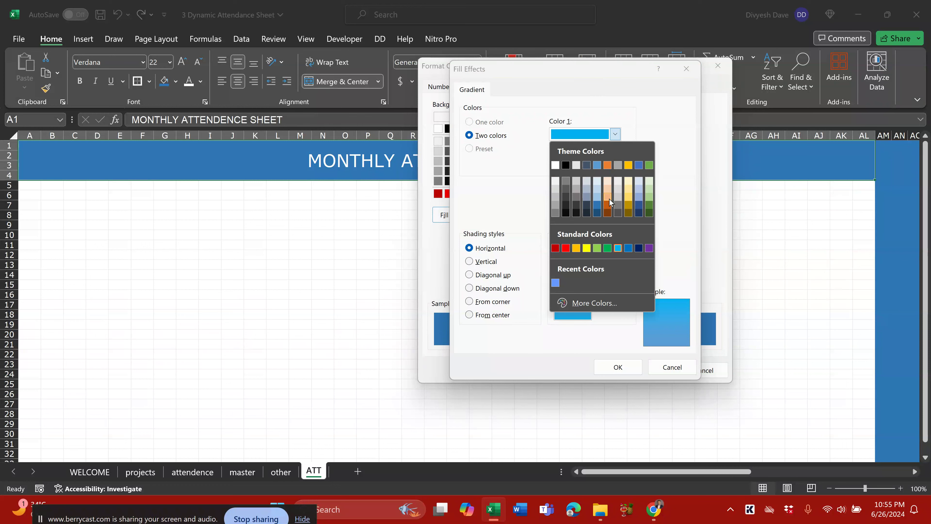
left_click(597, 212)
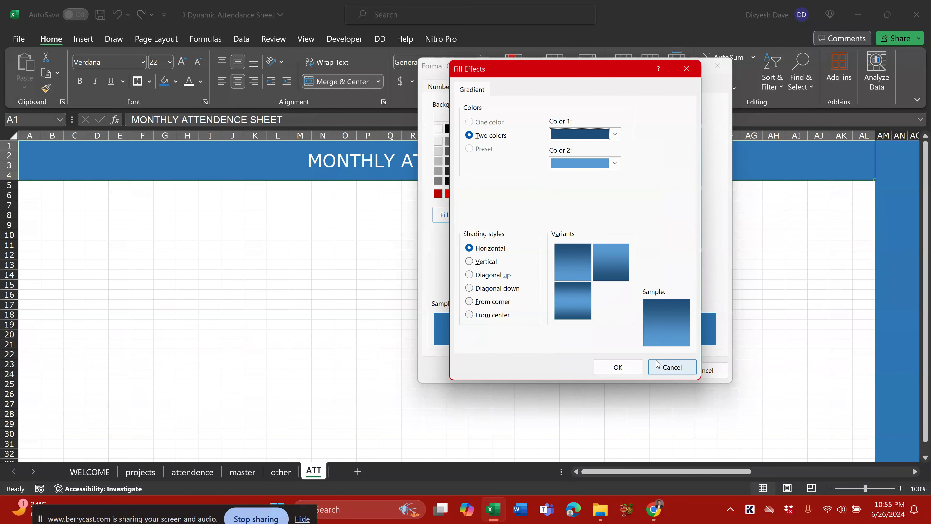
left_click(605, 367)
left_click(698, 366)
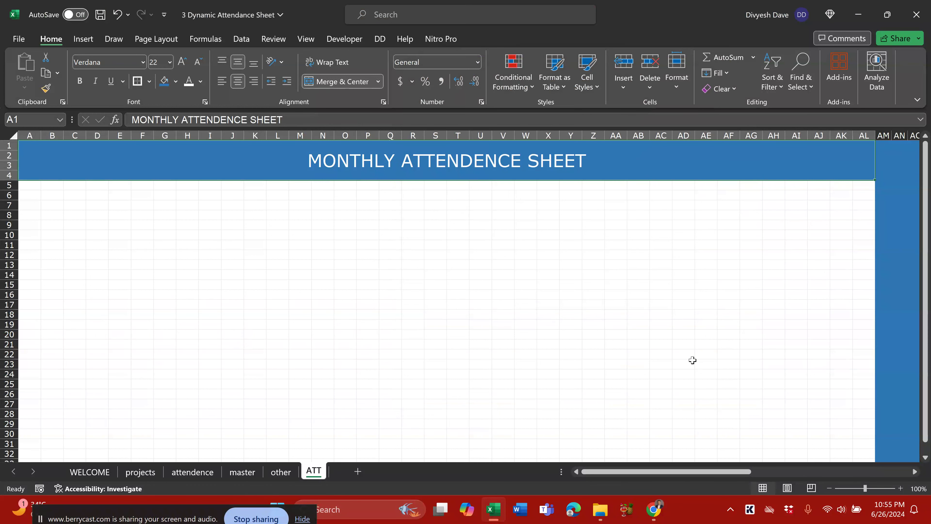
Give the merged title cell a two-color horizontal gradient fill with the darkest blue theme shade as Color 1
key("ctrl+1")
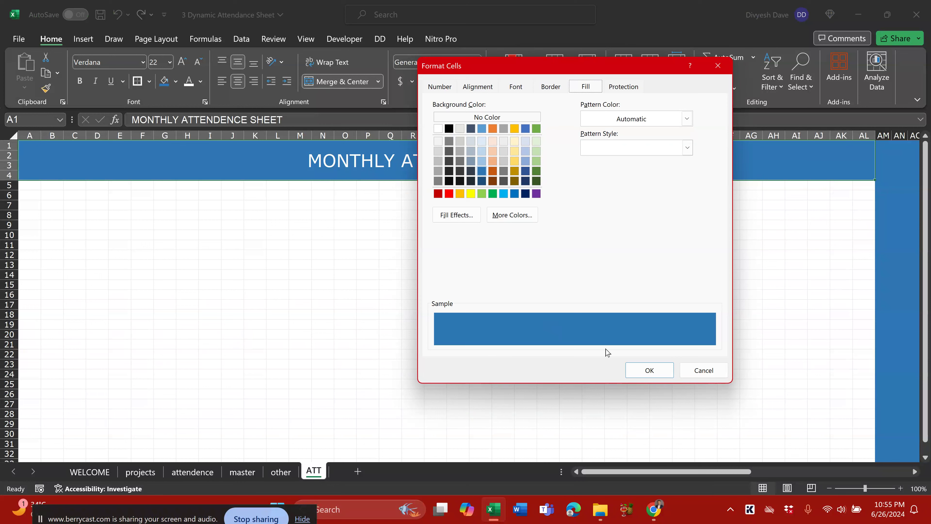
left_click(457, 214)
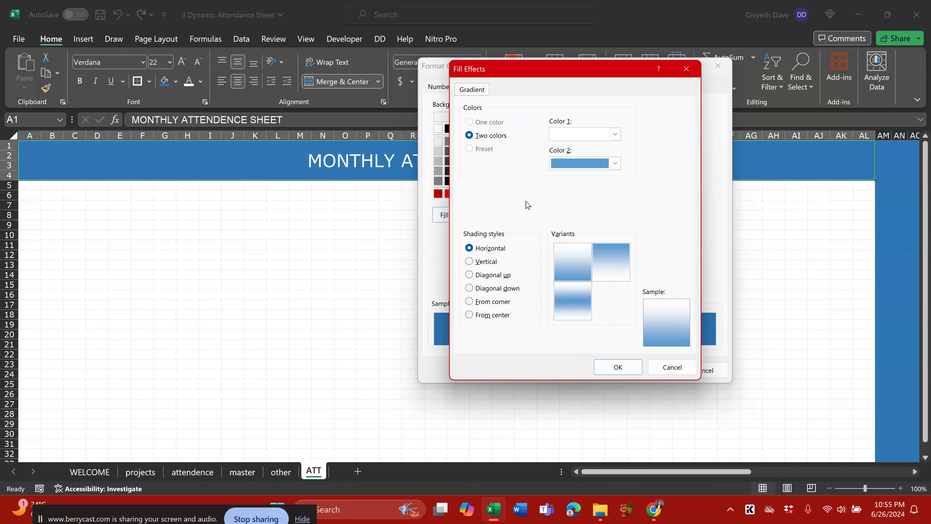
left_click(583, 136)
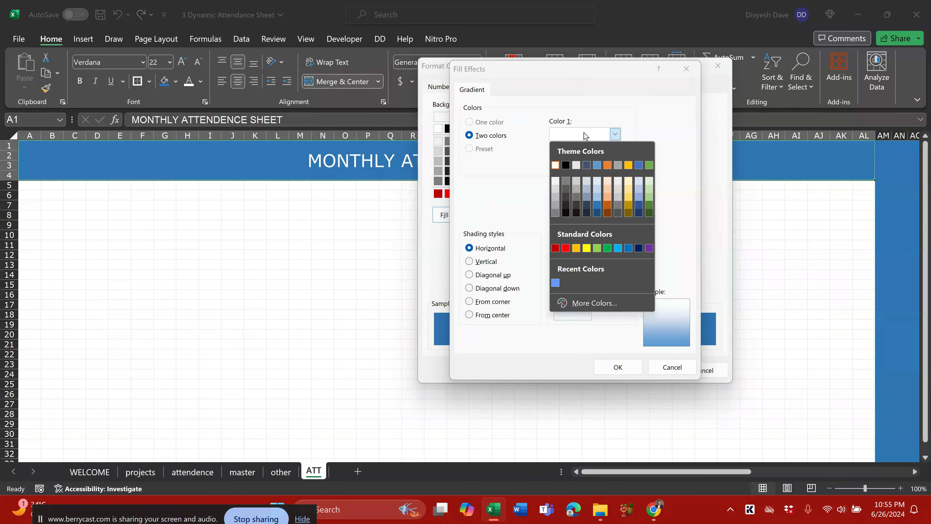
left_click(598, 214)
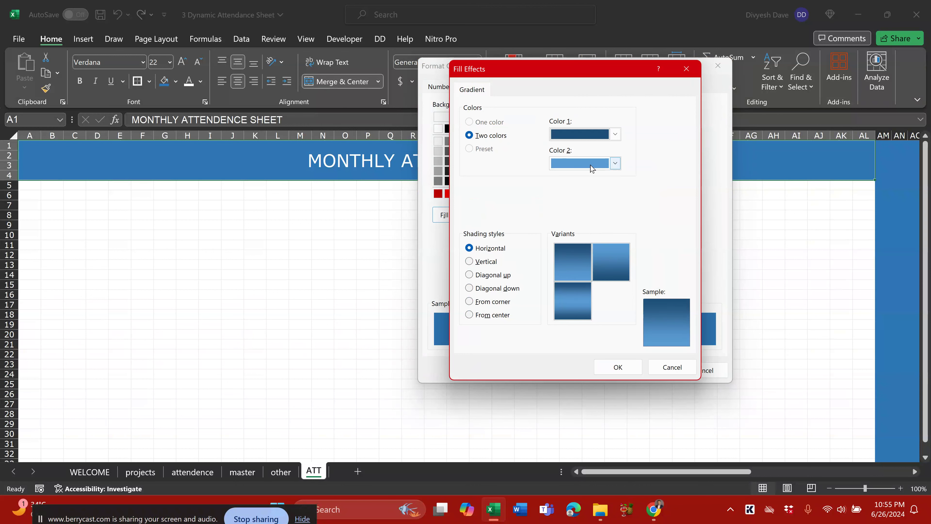
left_click(618, 367)
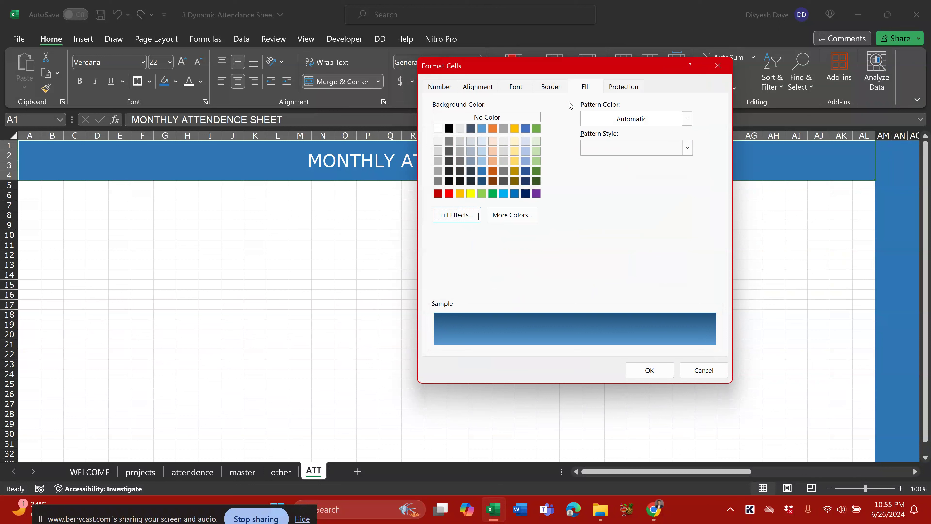
Set Color 2 of the title's gradient to the darker blue theme shade and apply the fill to the banner
left_click(458, 216)
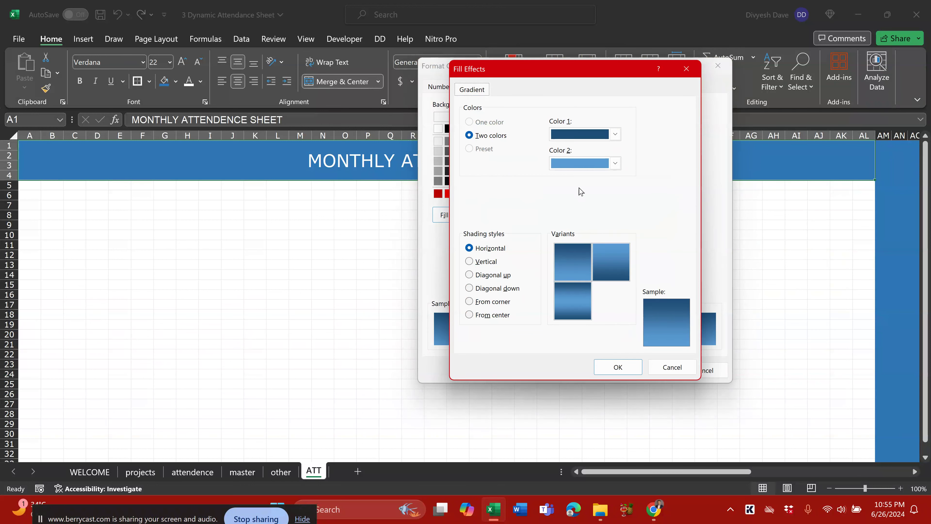
left_click(582, 163)
left_click(597, 227)
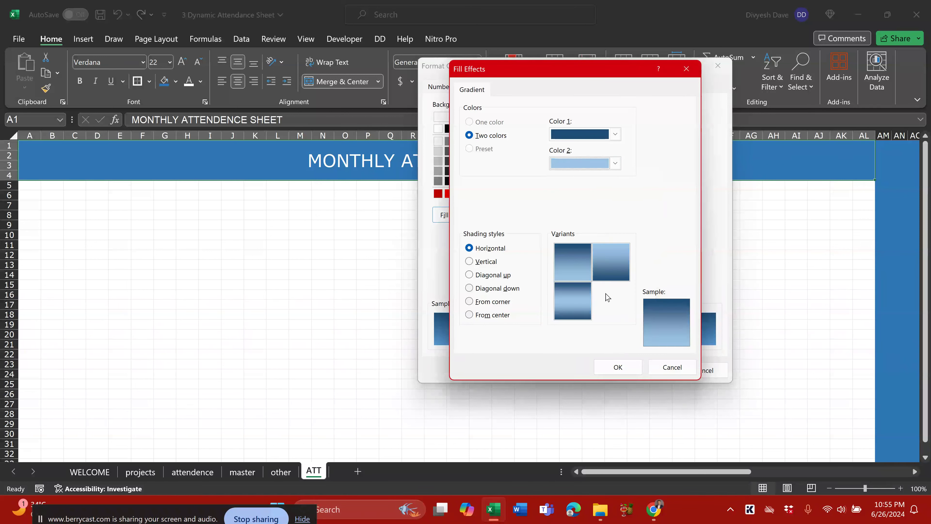
left_click(594, 164)
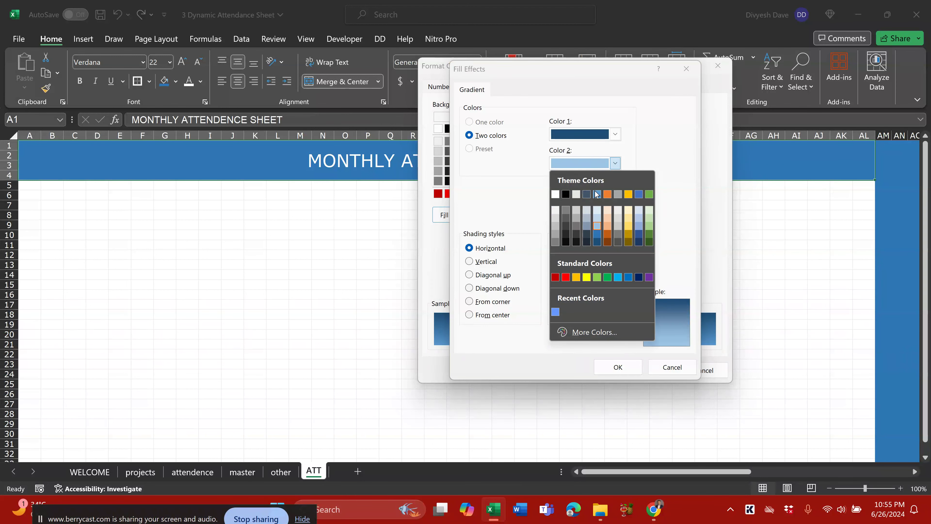
left_click(597, 234)
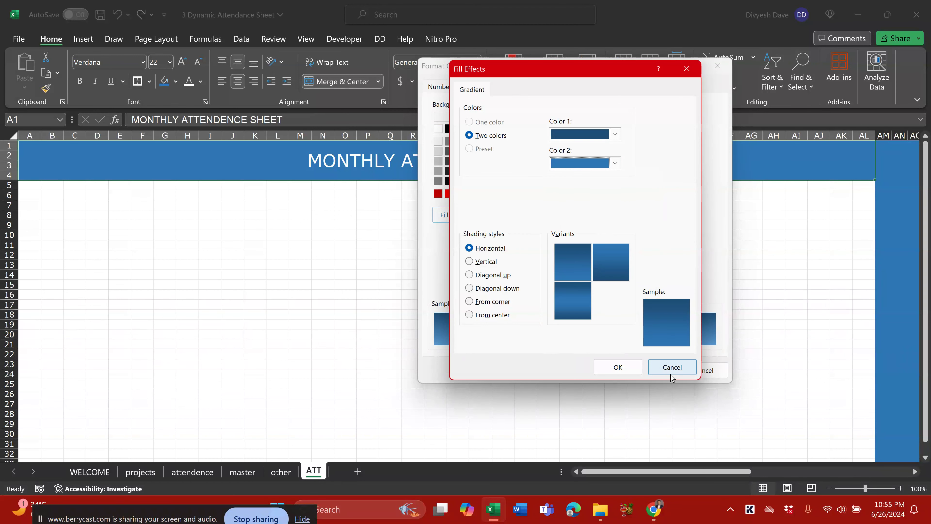
left_click(617, 367)
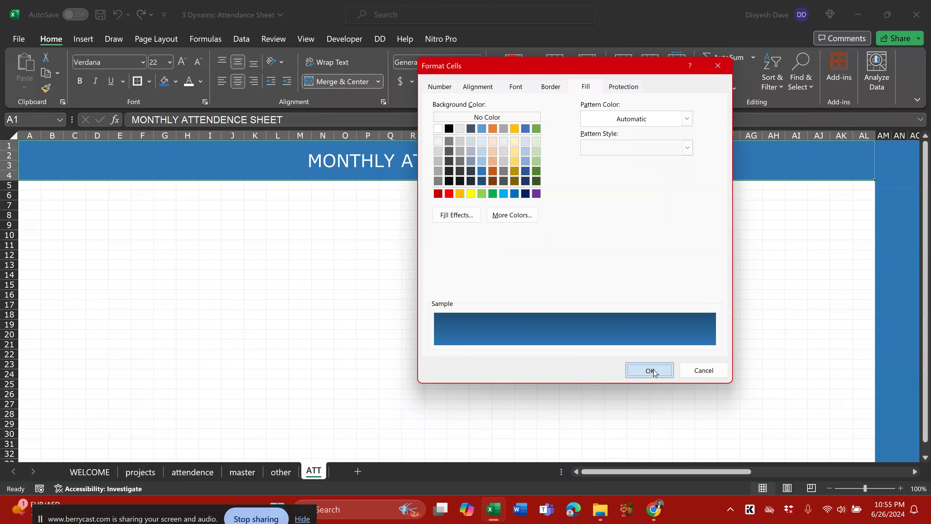
left_click(649, 370)
left_click(587, 233)
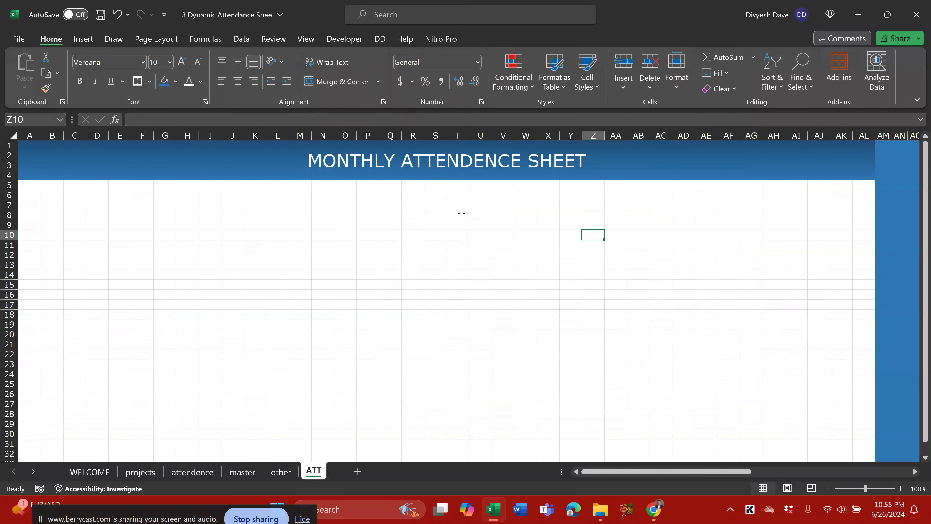
Enter the labels FROM in A7 and TO in A8
left_click(29, 206)
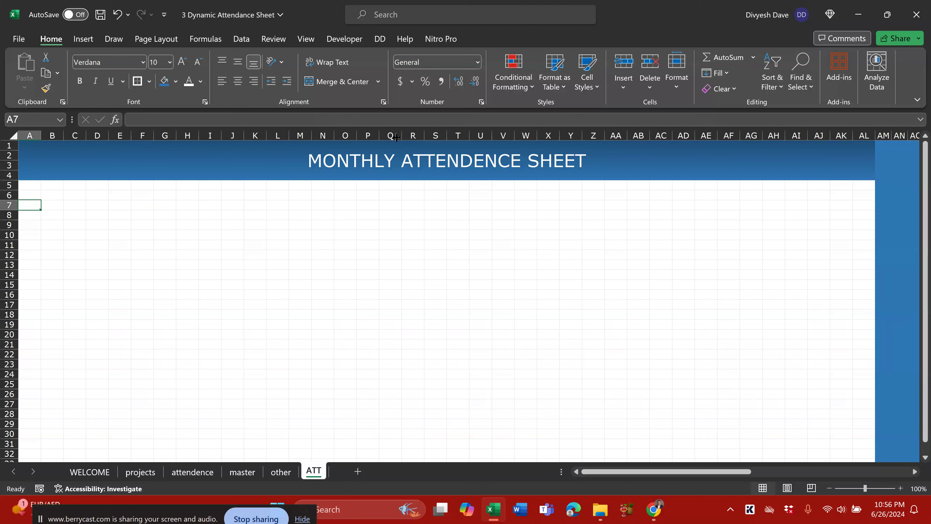
type("FROM")
key("Return")
type("TO")
key("Tab")
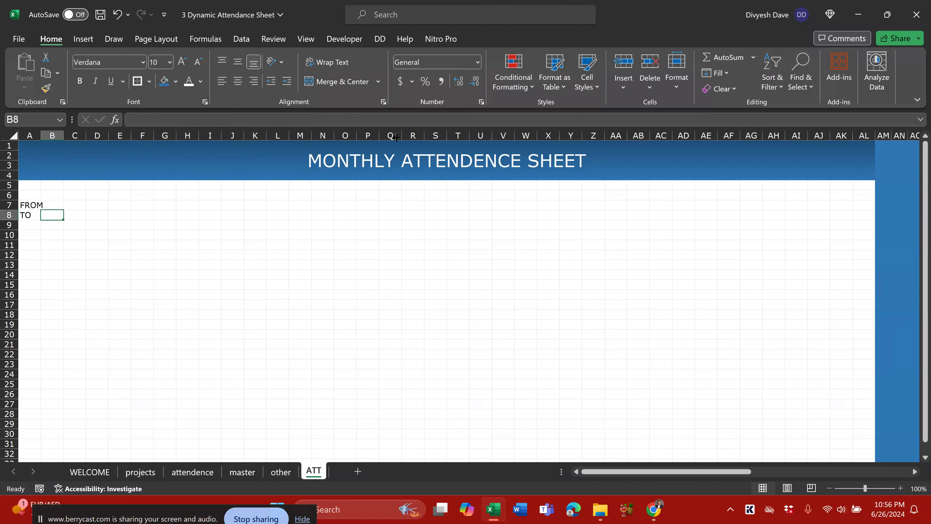
Widen columns A and B and apply all borders to the range A7:B8
left_click_drag(41, 135, 112, 136)
left_click(75, 204)
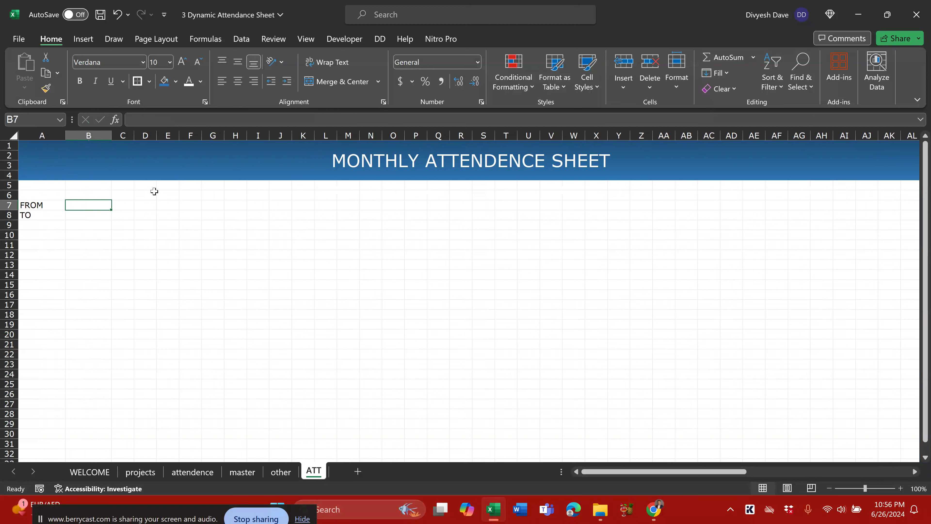
key("shift+Down")
key("shift+Left")
key("h")
key("b")
key("a")
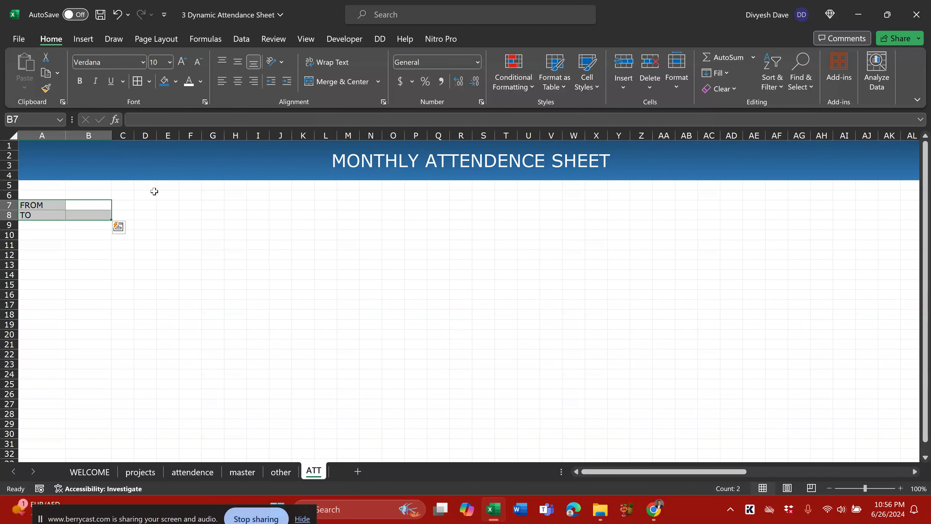
left_click(158, 216)
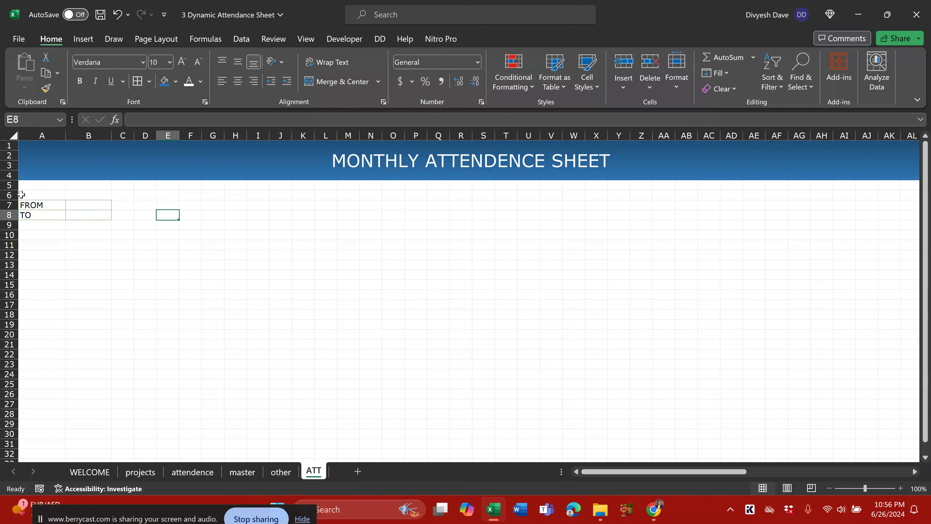
Delete blank row 5 above the FROM and TO labels
left_click(9, 185)
key("ctrl+minus")
left_click(60, 216)
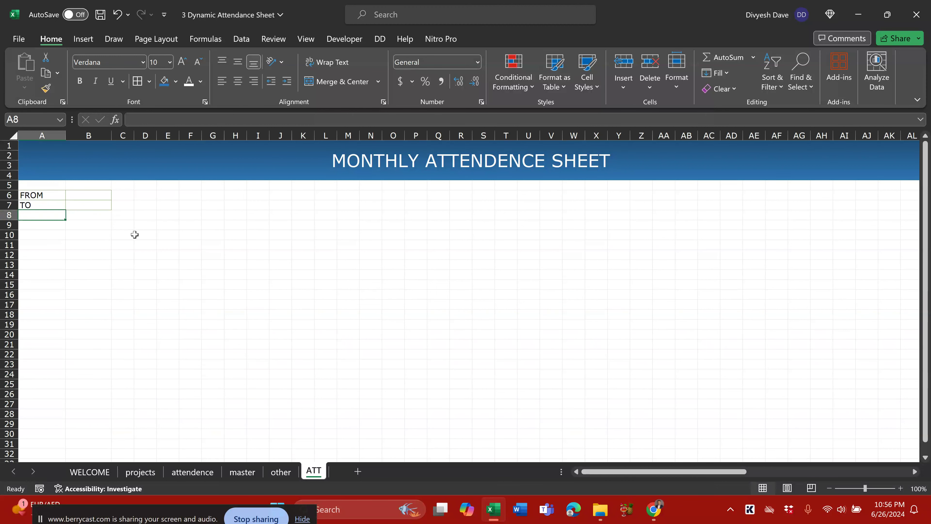
left_click(141, 208)
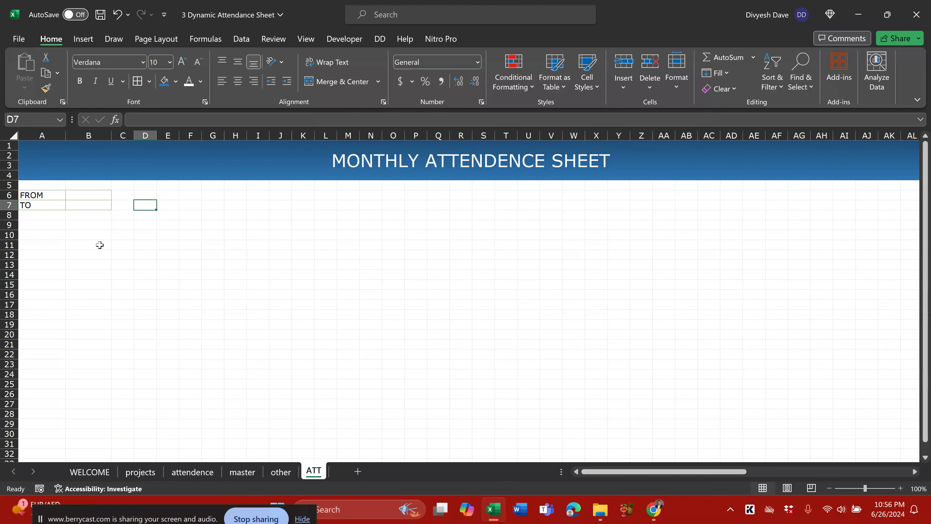
Change the borders of the FROM and TO block, A6:B7, to blue
left_click(176, 83)
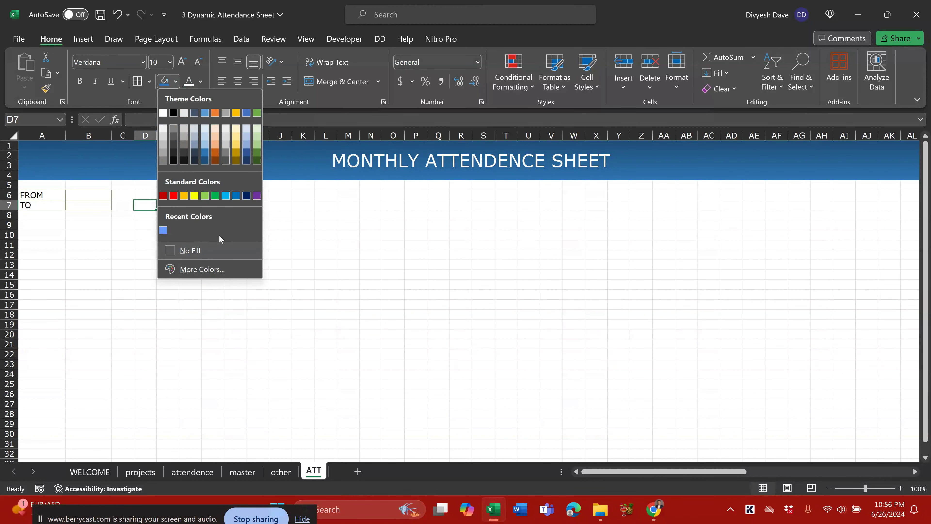
left_click(163, 80)
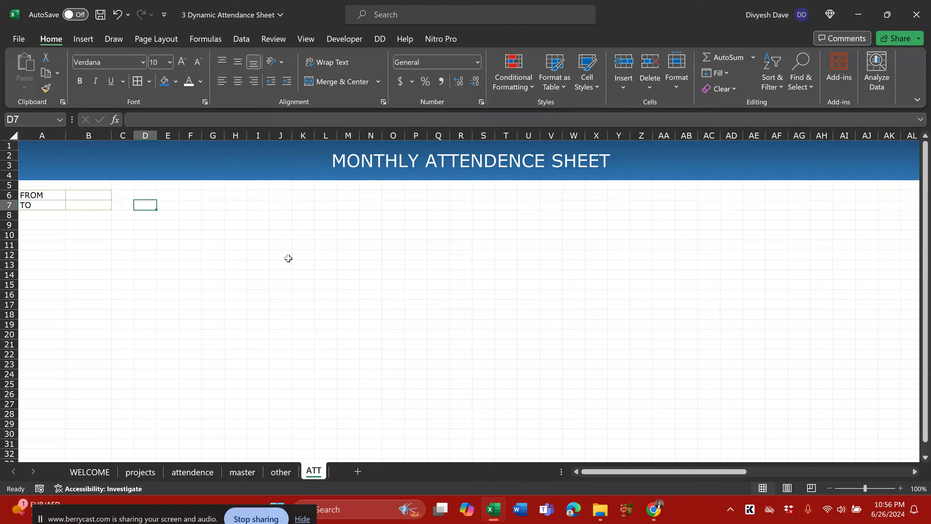
left_click_drag(50, 196, 110, 206)
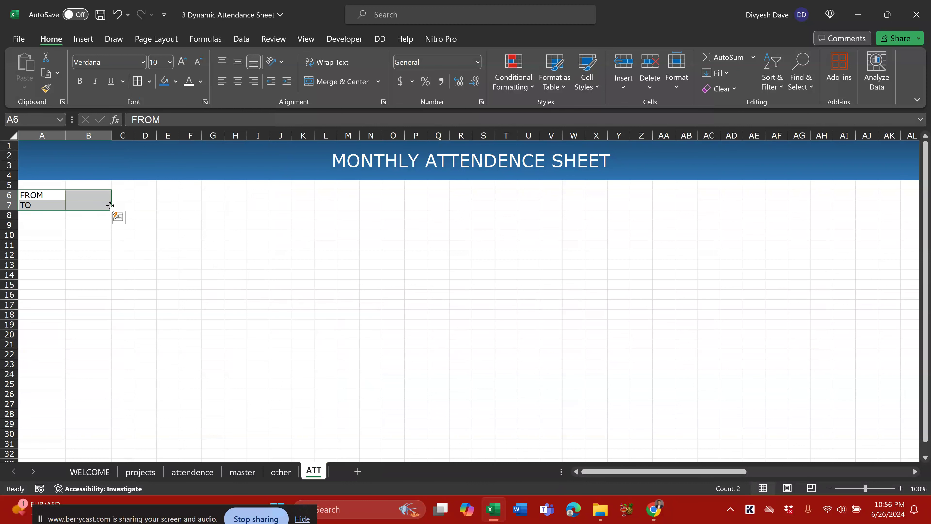
left_click(209, 243)
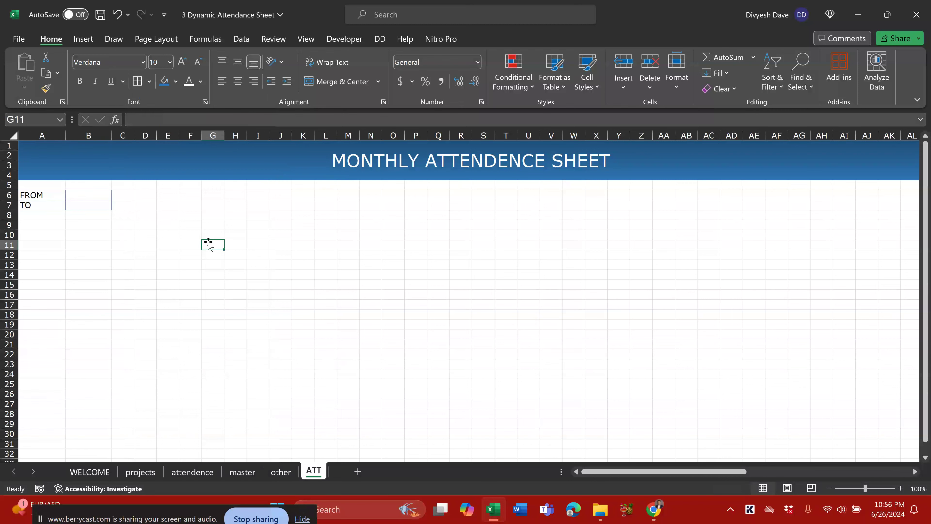
Following the layout on the attendence sheet, enter YEAR in F6 and MONTH in F7 on the ATT sheet
left_click_drag(59, 196, 91, 196)
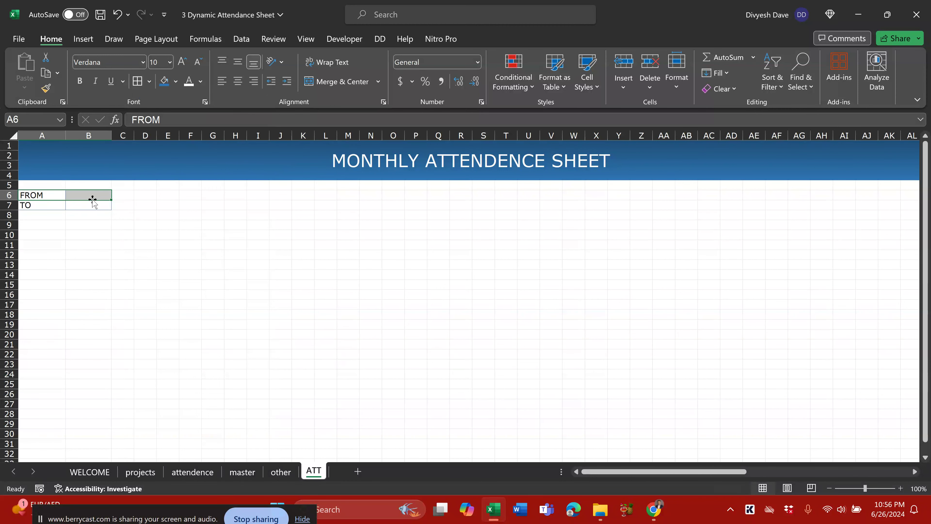
key("ctrl+Page_Up")
key("ctrl+Page_Up")
key("ctrl+Page_Up")
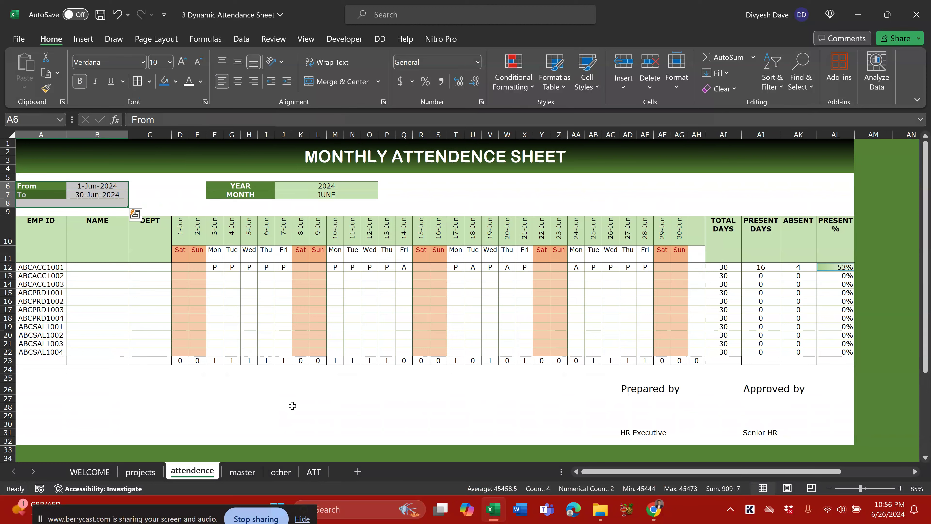
left_click(314, 471)
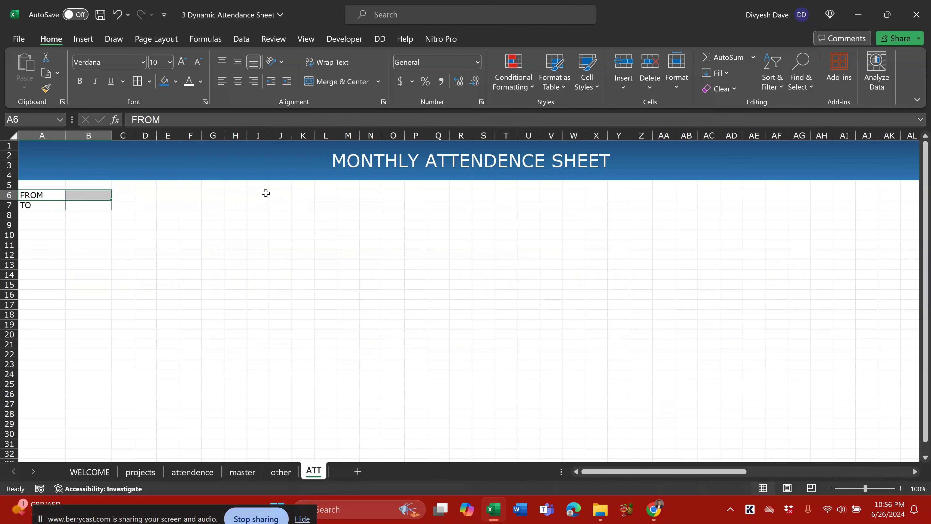
left_click(193, 196)
type("YEAR")
key("Return")
type("MONTH")
Widen columns F and G to fit the YEAR and MONTH labels and their values
key("Right")
key("Left")
key("shift+Up")
key("alt")
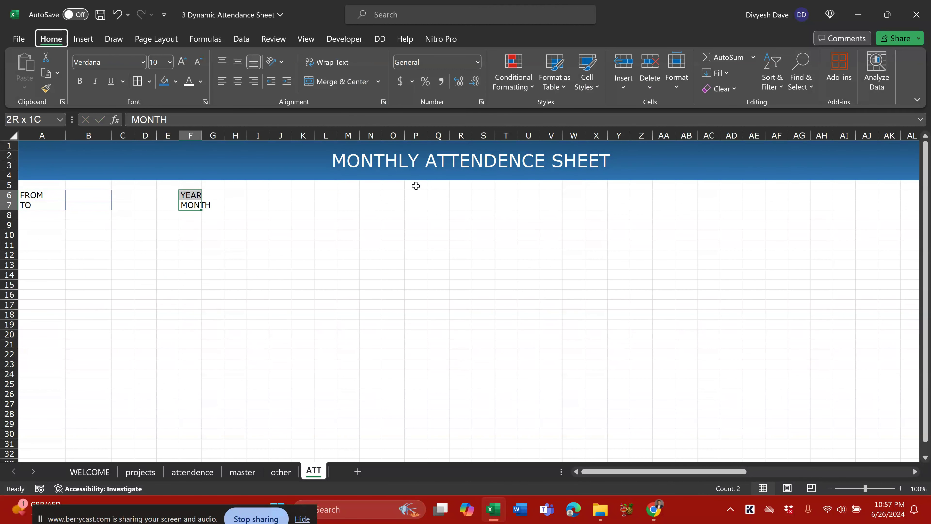
key("ctrl+q")
left_click_drag(201, 136, 273, 135)
left_click(249, 187)
Apply all borders to the YEAR and MONTH block, F6:G7, and widen column G slightly more
left_click_drag(251, 195, 253, 204)
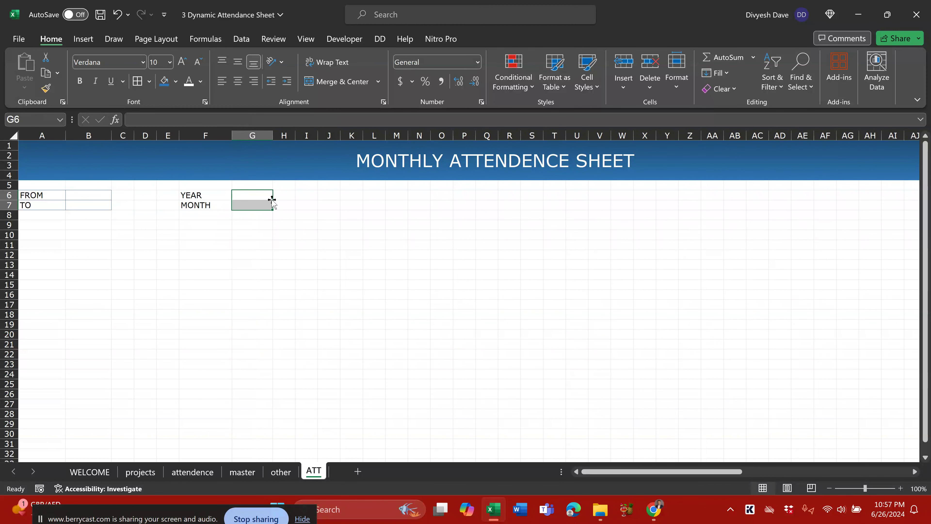
key("shift+Left")
key("alt+h")
key("b")
key("a")
key("Right")
left_click_drag(272, 135, 283, 135)
left_click(267, 195)
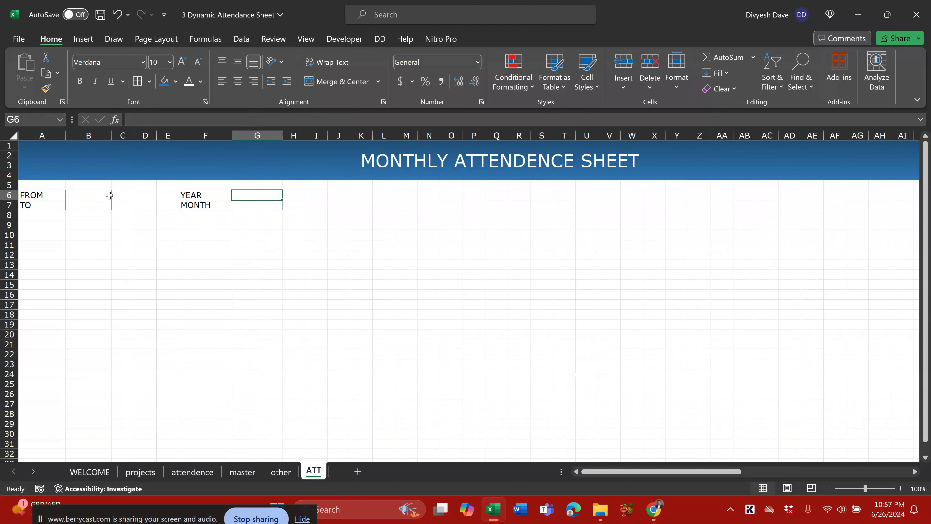
Review the steps list, the master lists, and the header rows and attendance grid on the finished attendence sheet
left_click_drag(44, 195, 96, 205)
left_click_drag(211, 197, 236, 206)
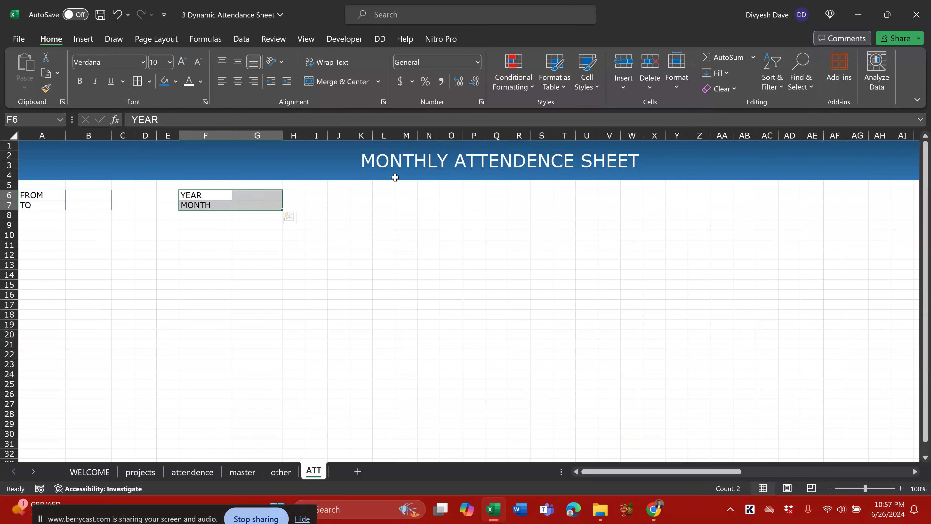
left_click(280, 472)
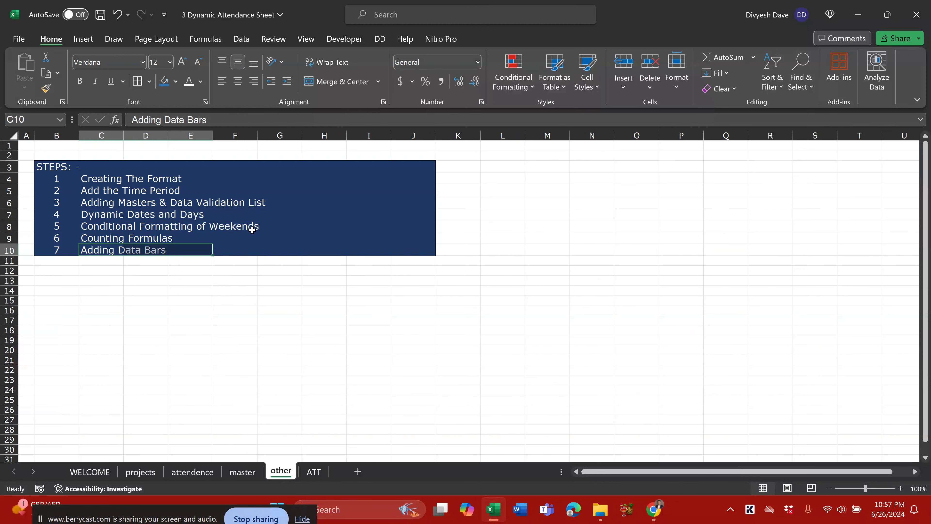
left_click(245, 473)
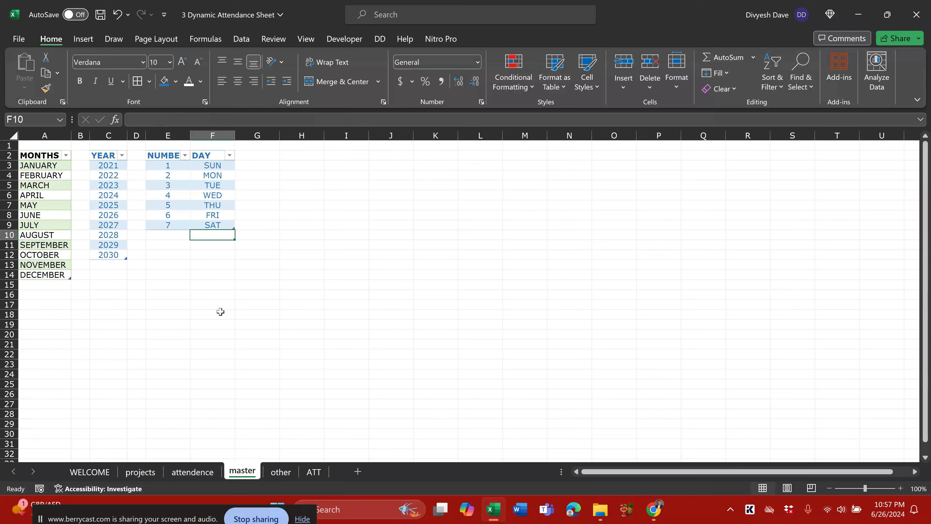
left_click(211, 471)
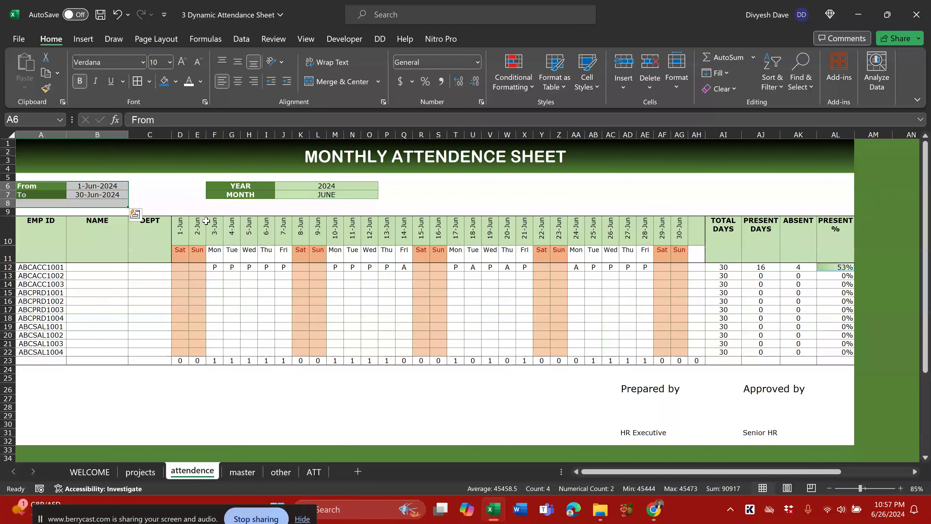
left_click(204, 204)
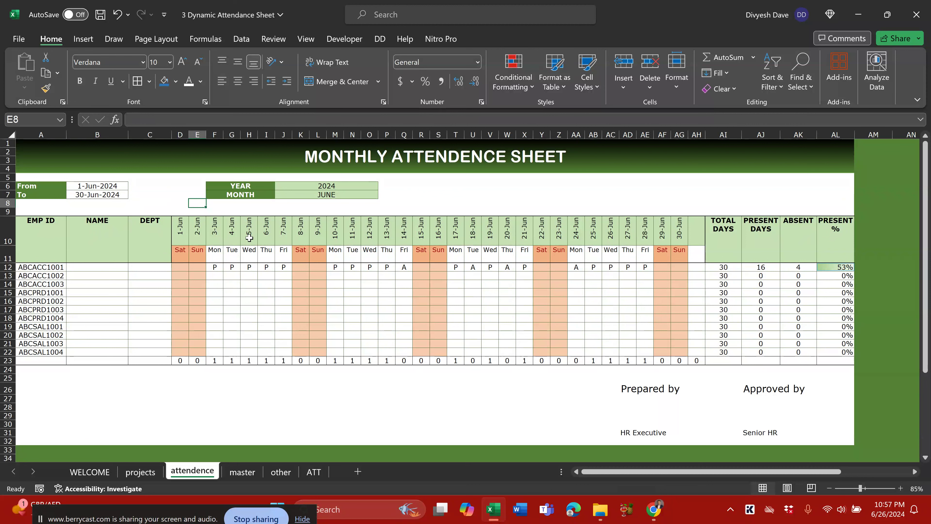
left_click_drag(43, 230, 789, 361)
left_click(524, 284)
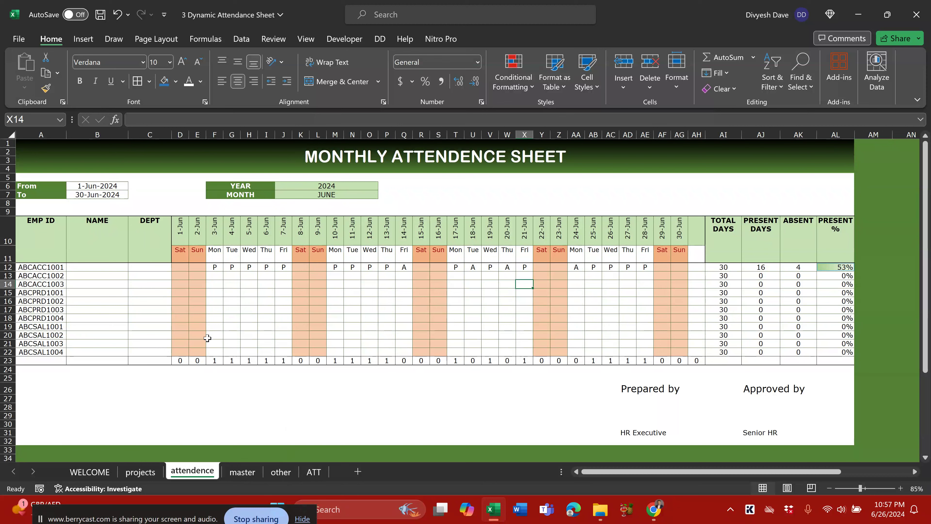
left_click_drag(41, 229, 835, 240)
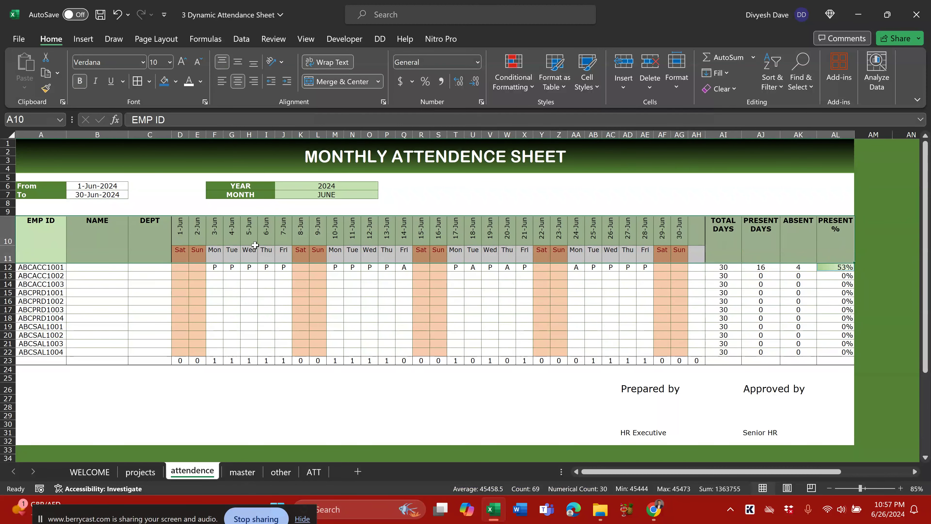
Following the header row on the attendence sheet, enter EMP ID in A11 on the ATT sheet
left_click(34, 234)
left_click(104, 233)
left_click(148, 235)
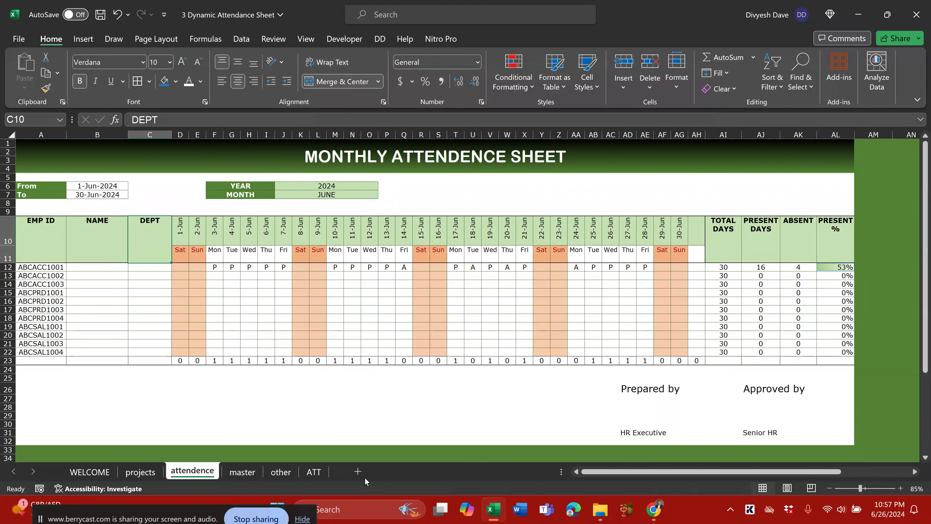
left_click(314, 472)
left_click(46, 244)
type("EMPL")
type(" ID")
key("Tab")
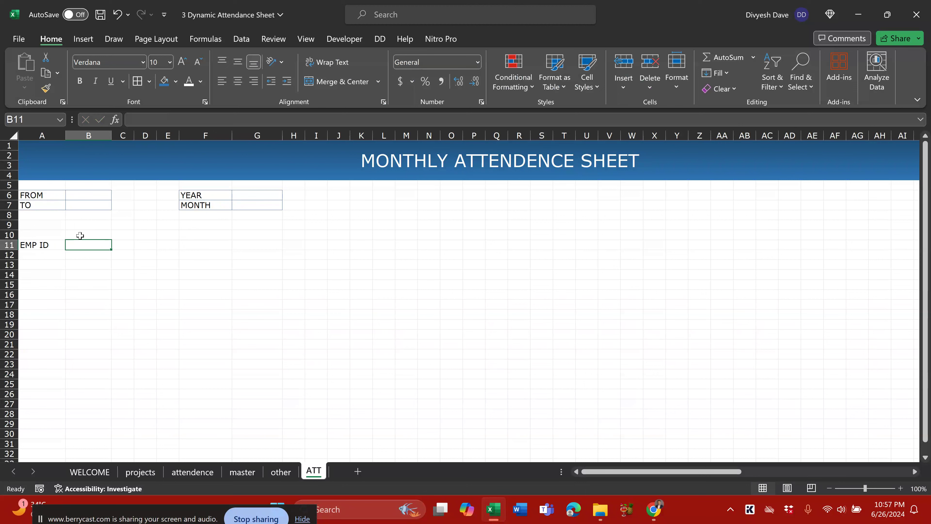
Reorder the worksheets so that ATT stands directly before the attendence sheet
type("NAM")
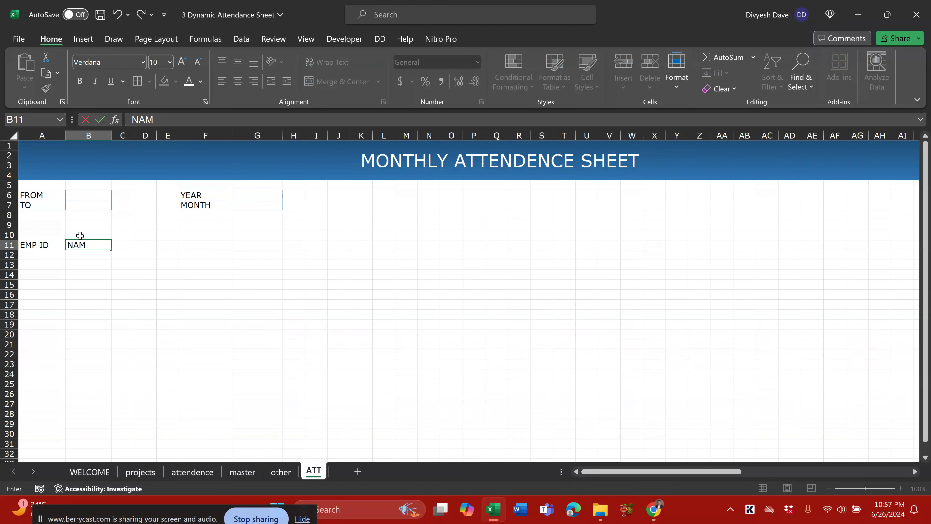
key("Escape")
key("ctrl+Page_Up")
key("ctrl+Page_Up")
key("ctrl+Page_Up")
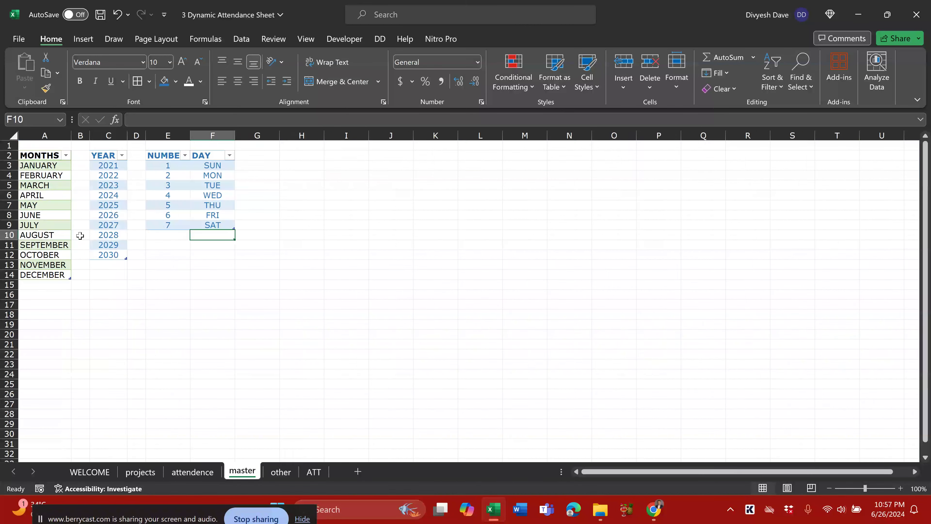
key("ctrl+Page_Up")
key("ctrl+Page_Down")
key("ctrl+Page_Down")
key("ctrl+Page_Down")
key("ctrl+Page_Down")
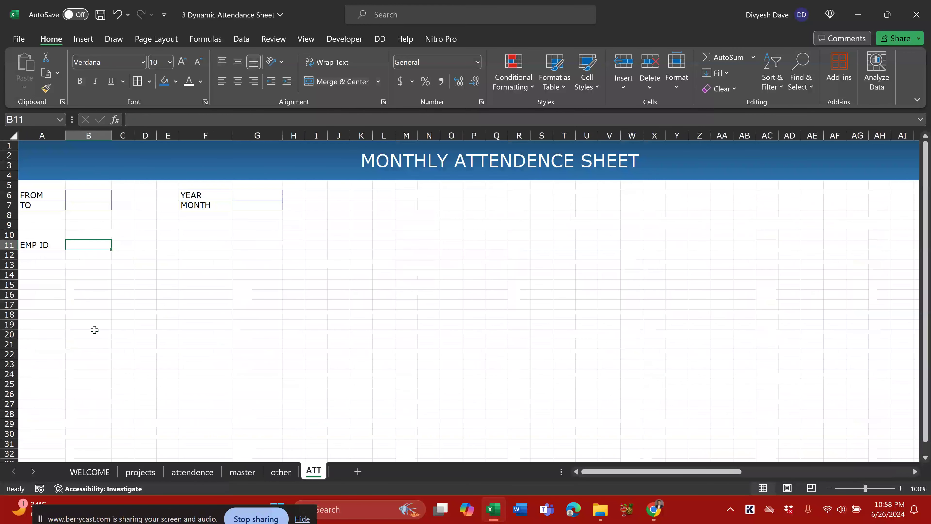
left_click_drag(319, 474, 198, 468)
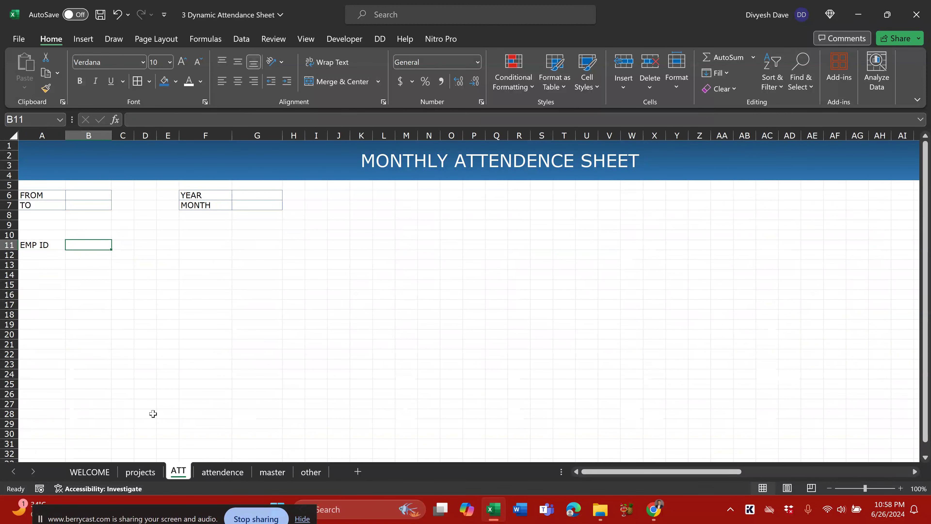
Enter NAME in B11 and DEPT in C11, and widen column C for the department values
type("NAME")
key("Tab")
type("DEPT")
key("Return")
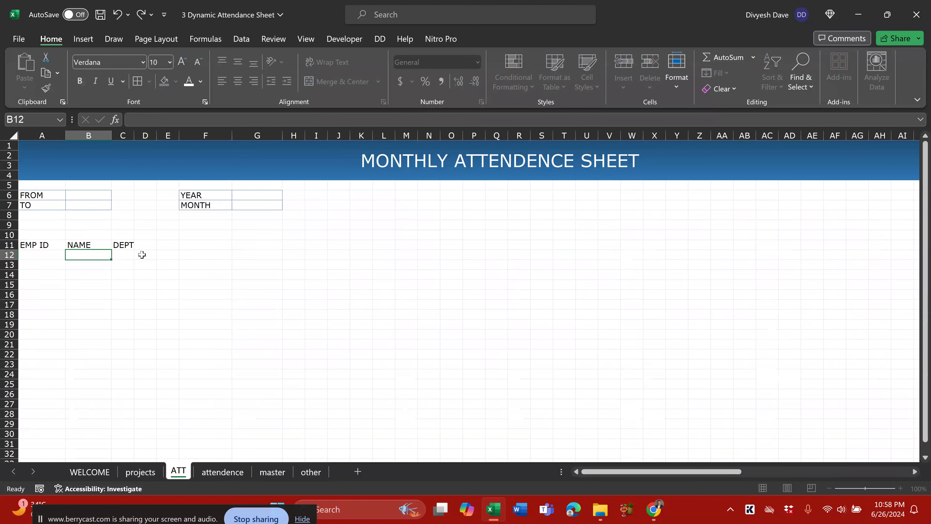
left_click_drag(132, 138, 160, 138)
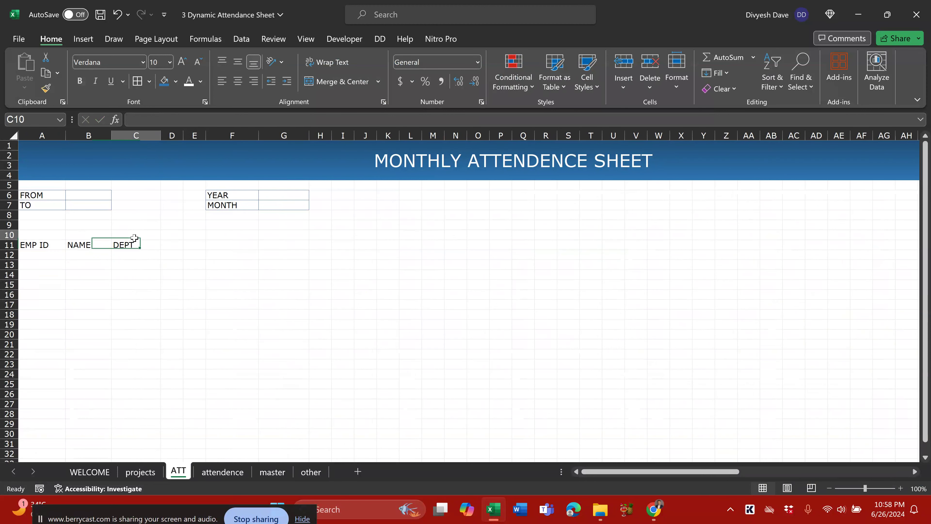
left_click_drag(43, 244, 125, 243)
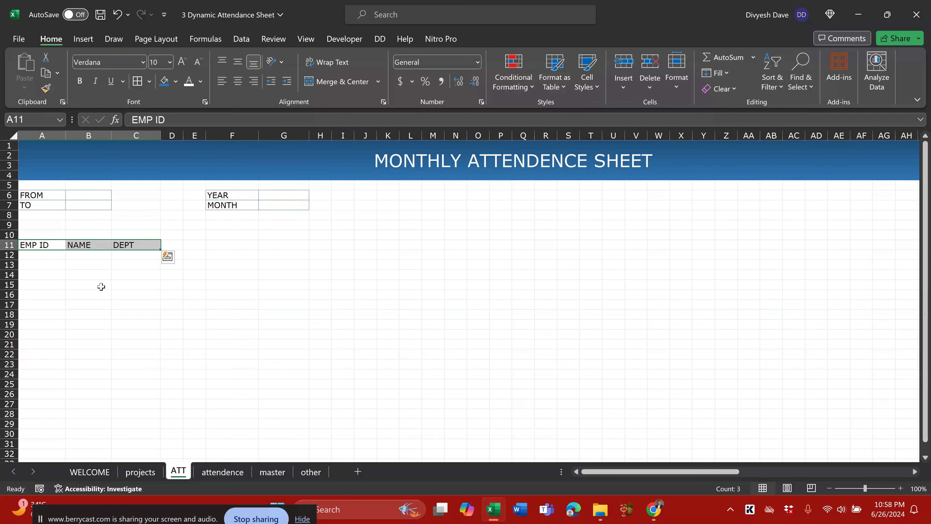
Enter the day numbers 1, 2 and 3 in D11, E11 and F11
mouse_move(175, 245)
left_mouse_down()
mouse_move(188, 243)
mouse_move(175, 245)
left_mouse_up()
type("1")
key("Tab")
type("2")
key("Tab")
type("3")
key("Tab")
Fill the day number series across row 11 from D11 to AF11
left_click(204, 242)
key("Left")
key("shift+Right")
key("shift+Right")
key("shift+Right")
key("shift+Right")
key("shift+Right")
key("shift+Right")
key("shift+Right")
key("shift+Right")
key("shift+Right")
key("shift+Right")
key("shift+Right")
key("shift+Right")
key("shift+Right")
key("shift+Right")
key("shift+Right")
key("shift+Right")
key("shift+Right")
key("shift+Right")
key("shift+Right")
key("shift+Right")
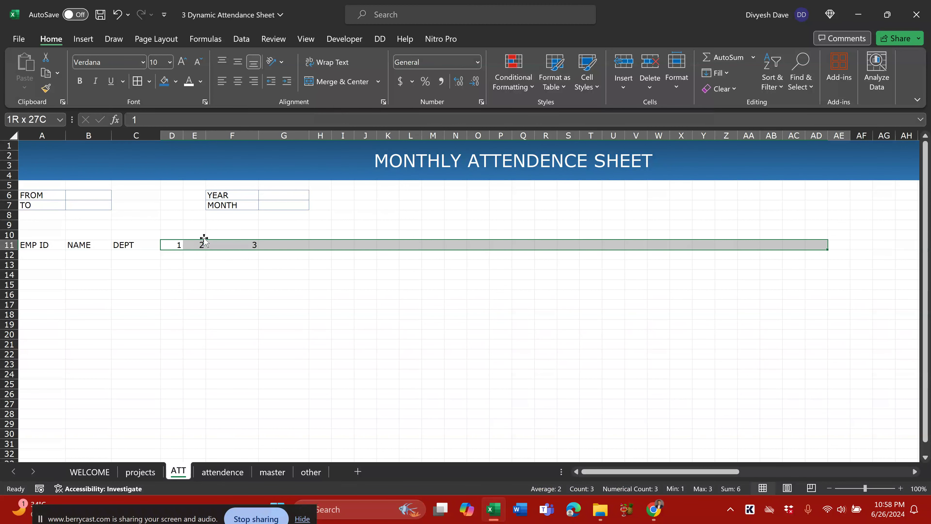
key("shift+Right")
key("shift+Right")
key("alt+h")
key("f")
key("i")
key("s")
key("Return")
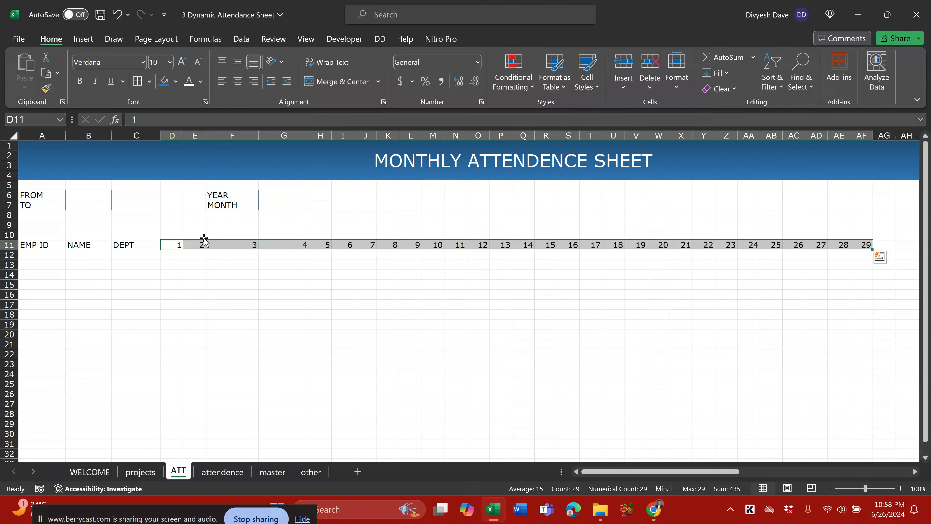
Extend the day number series in row 11 to AH11 so that it runs up to 31
key("shift+Right")
key("shift+Right")
key("alt+h")
key("f")
key("i")
key("s")
key("Return")
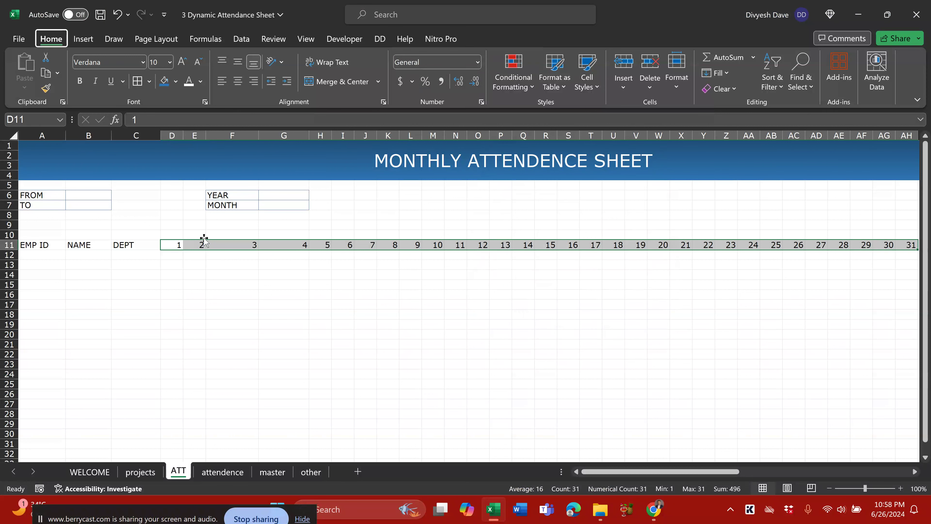
Center the day numbers in row 11 and give columns D to AH one uniform narrow width
left_click(235, 273)
left_click_drag(262, 137, 243, 169)
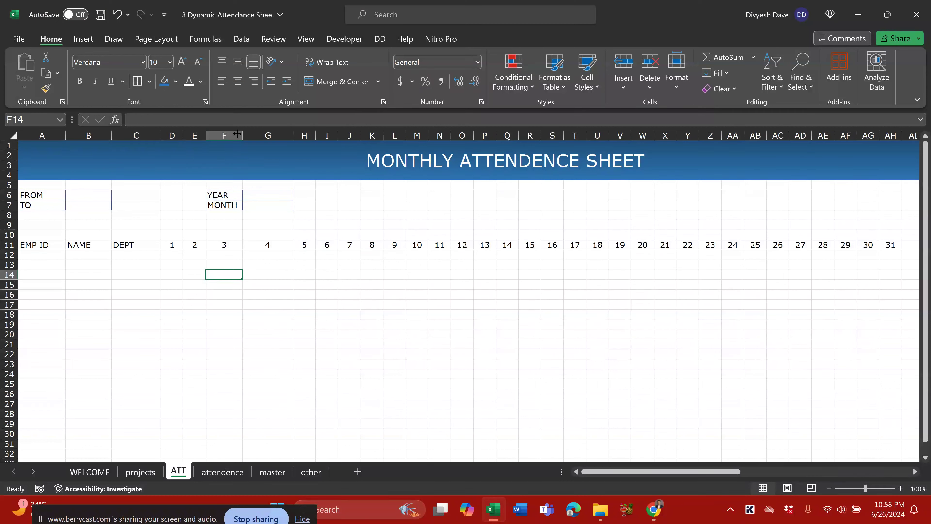
left_click_drag(205, 193, 222, 194)
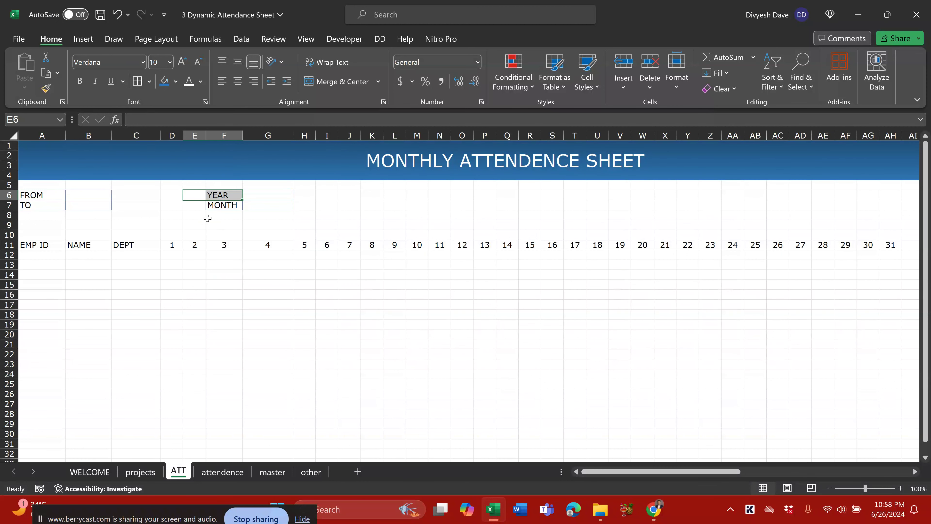
left_click_drag(177, 133, 890, 136)
left_click_drag(182, 131, 181, 133)
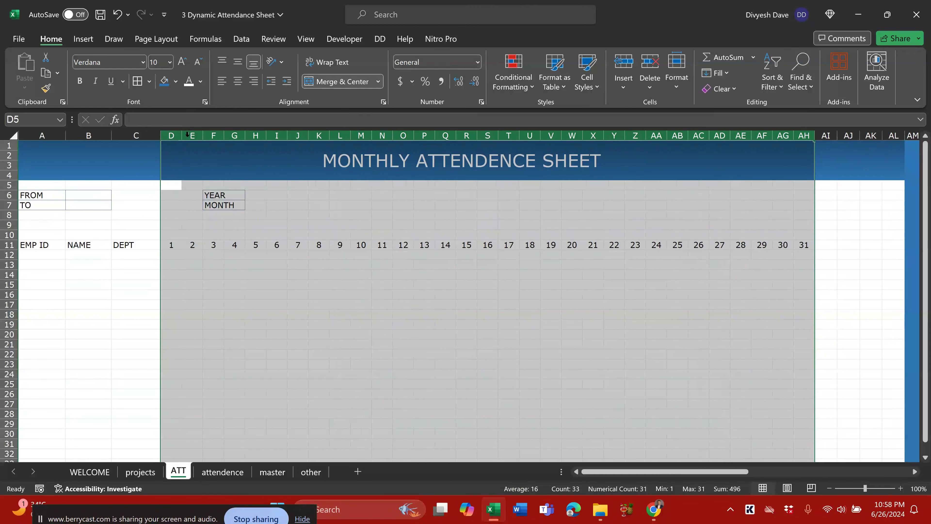
left_click(256, 273)
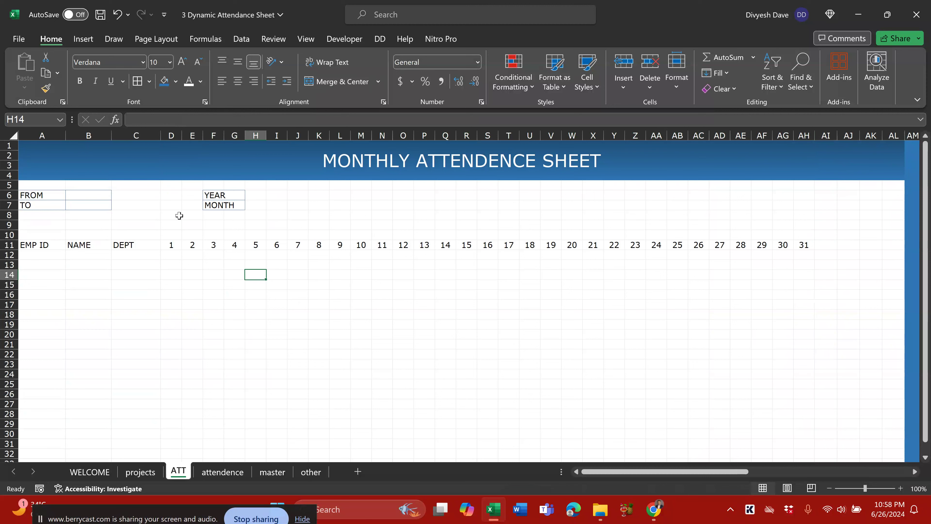
Merge and center the YEAR label across E6:G6
left_click(212, 193)
left_click_drag(211, 193, 247, 195)
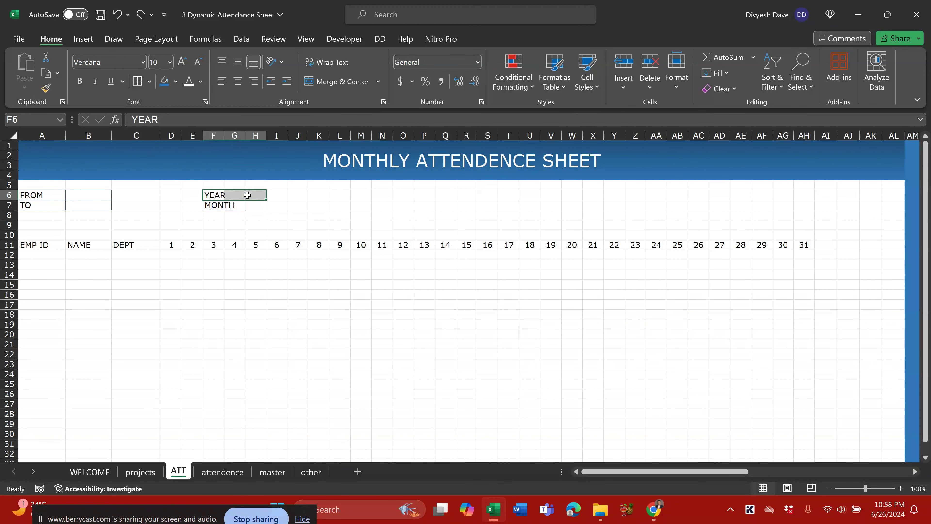
key("Left")
key("shift+Right")
key("Right")
key("Left")
key("shift+Right")
key("shift+Right")
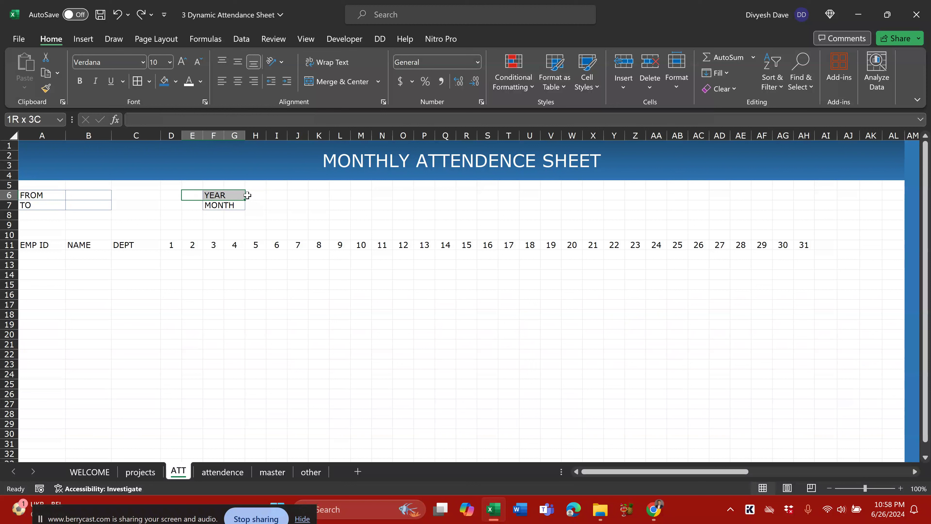
key("alt+h")
key("m")
key("c")
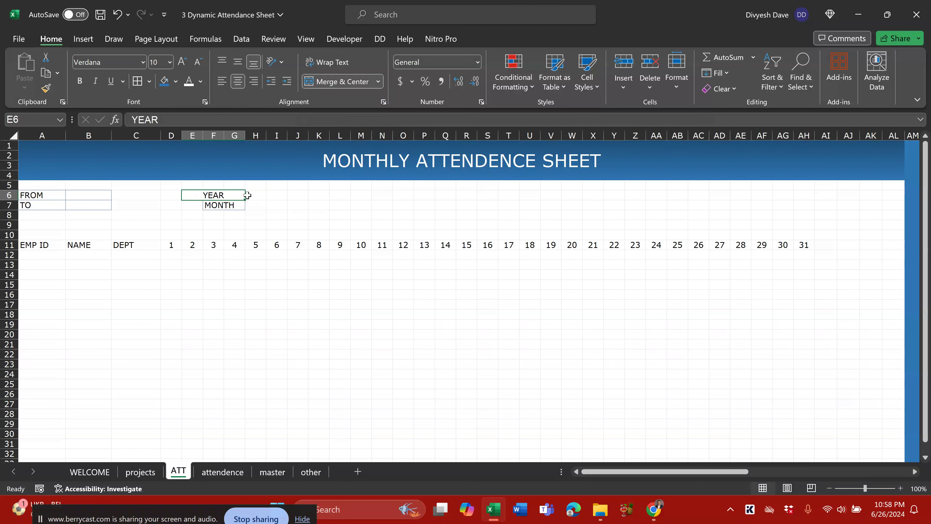
Merge and center the MONTH label across E7:G7
key("Down")
key("shift+Right")
key("shift+Right")
key("alt")
key("h")
key("m")
key("c")
Merge and center H6:K6 as the year value cell and H7:K7 as the month value cell
key("shift+Up")
key("Right")
key("Up")
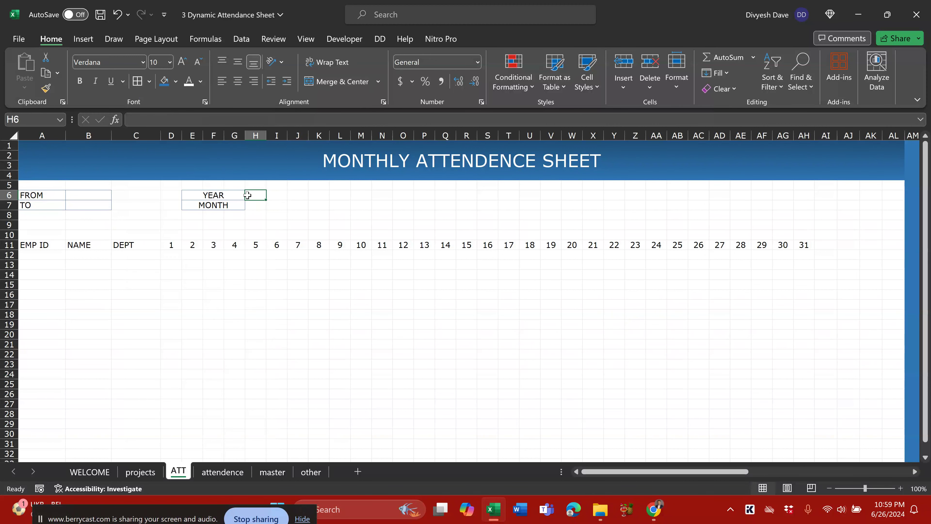
key("shift+Right")
key("shift+Right")
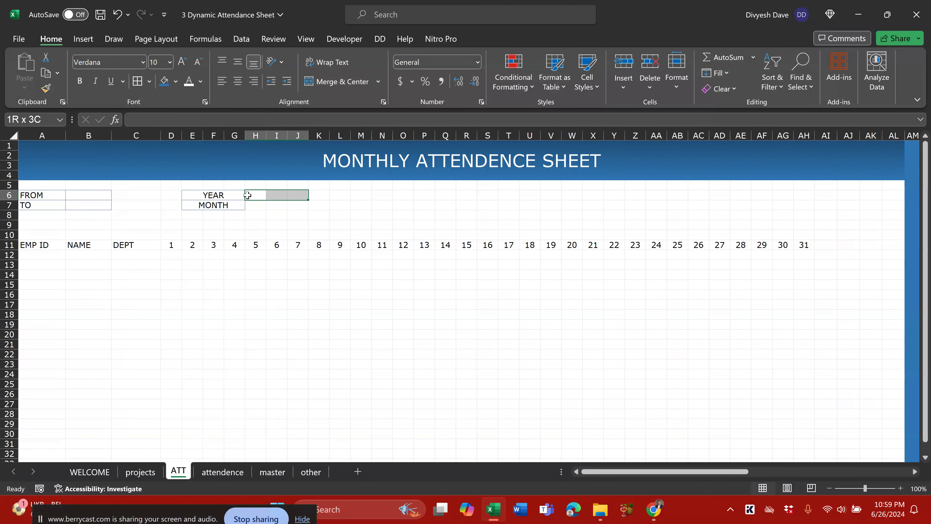
key("shift+Right")
key("alt")
key("h")
key("m")
key("c")
key("Down")
key("shift+Right")
key("shift+Right")
key("shift+Right")
key("alt")
key("h")
key("m")
key("c")
Apply all borders to the year and month value cells, H6:K7, and save the workbook
left_click_drag(254, 197, 285, 204)
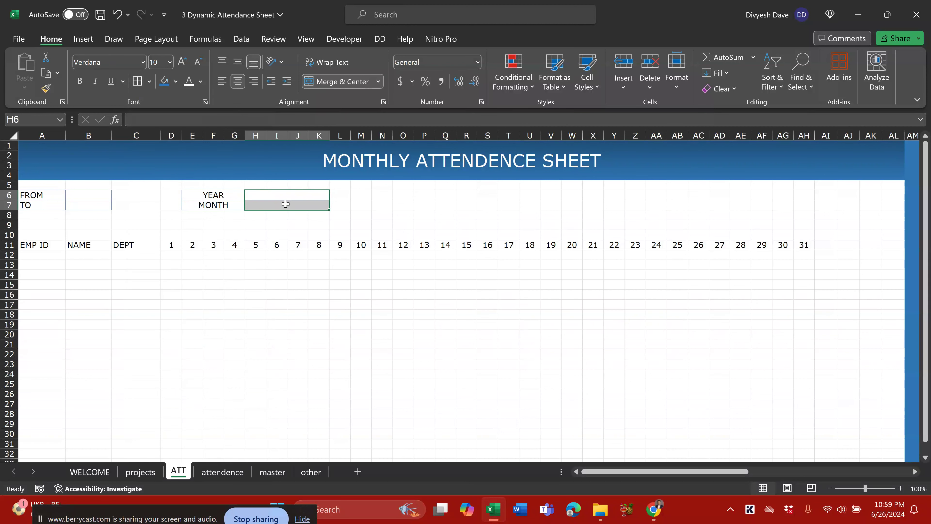
left_click(297, 237)
key("ctrl+s")
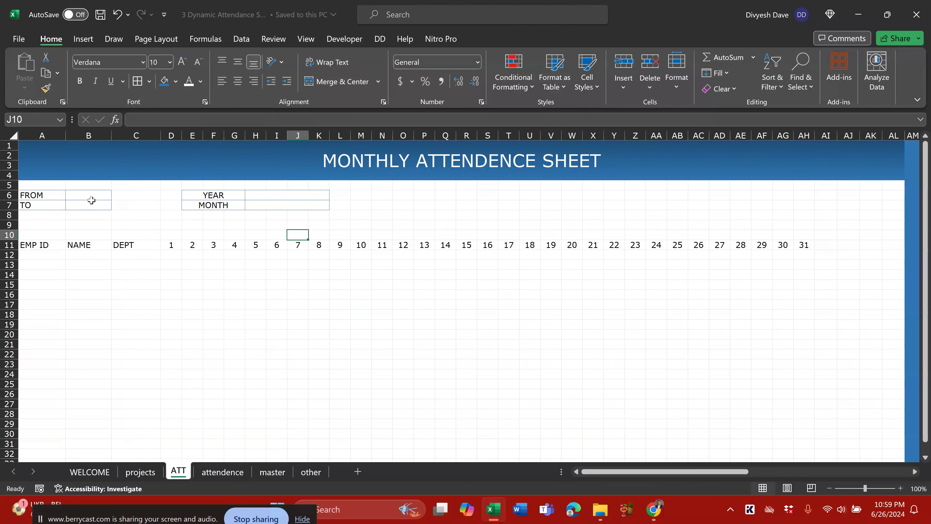
Fill the FROM and TO value cells B6:B7 and the YEAR and MONTH value cells H6:K7 with light blue, and save the workbook
left_click_drag(88, 197, 110, 207)
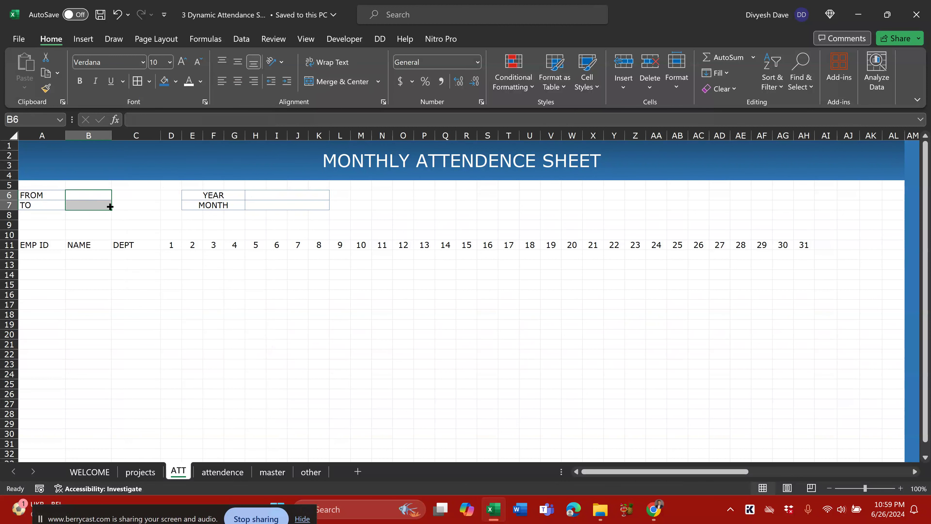
left_click(177, 83)
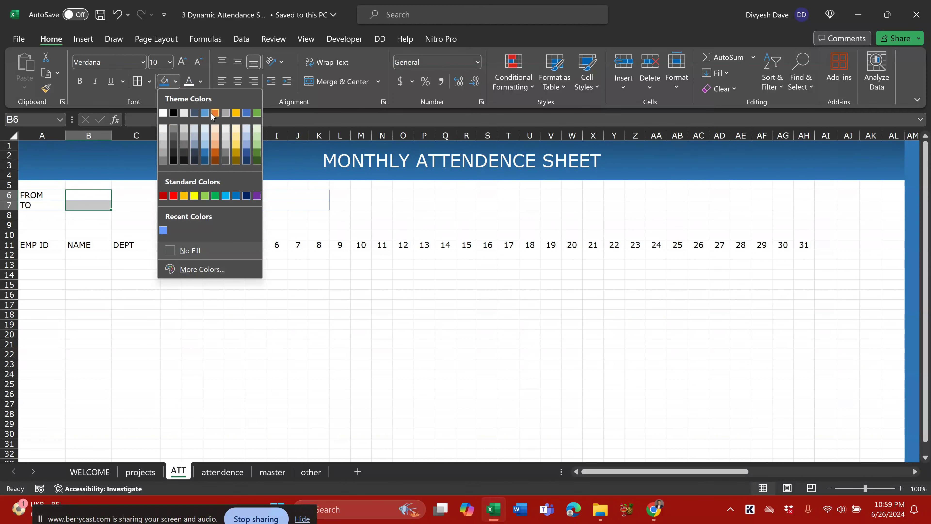
left_click(204, 131)
left_click_drag(270, 197, 270, 202)
left_click(164, 81)
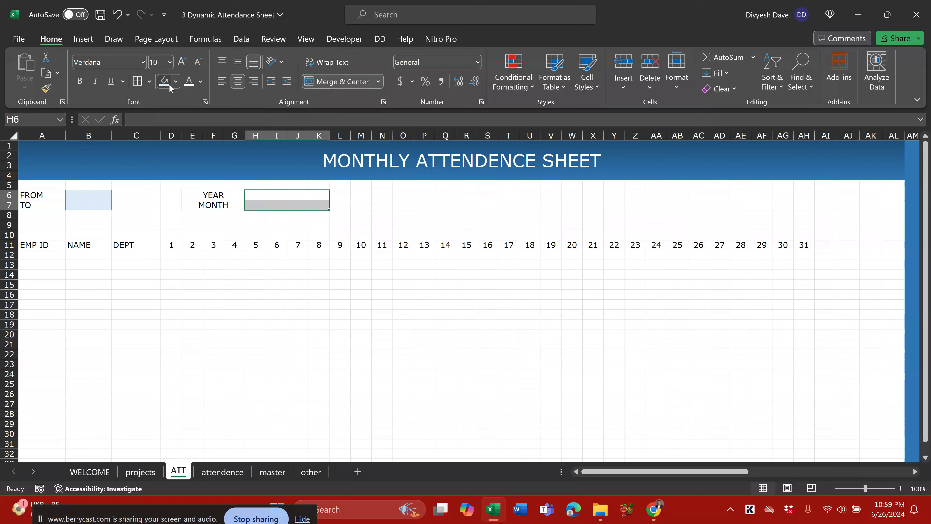
left_click(319, 244)
key("ctrl+s")
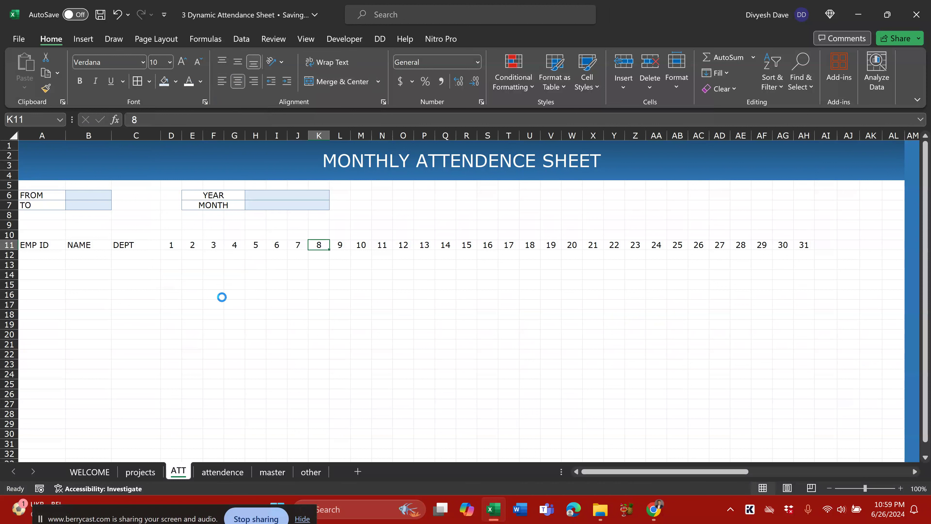
Enter the weekday names SAT in D12 and SUN in E12 under the first two day numbers
left_click(178, 257)
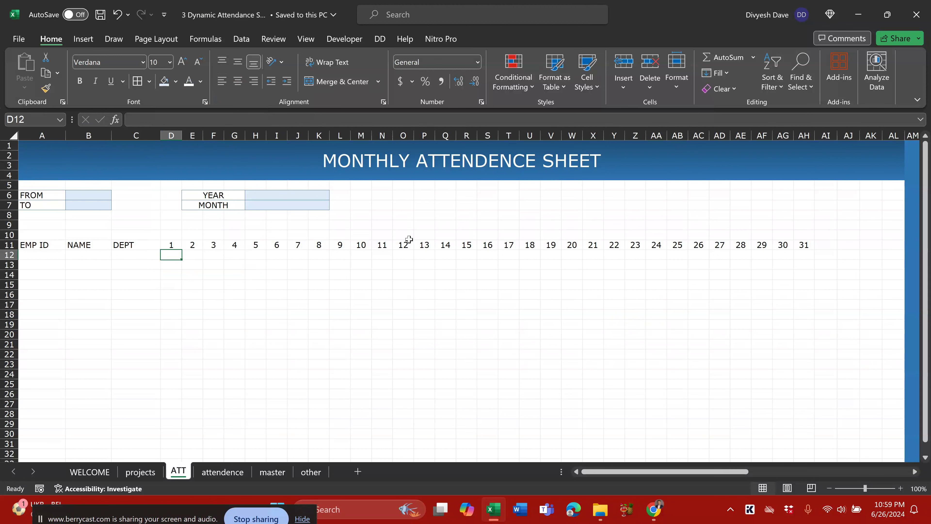
type("SAT")
key("Tab")
type("SUN")
key("Tab")
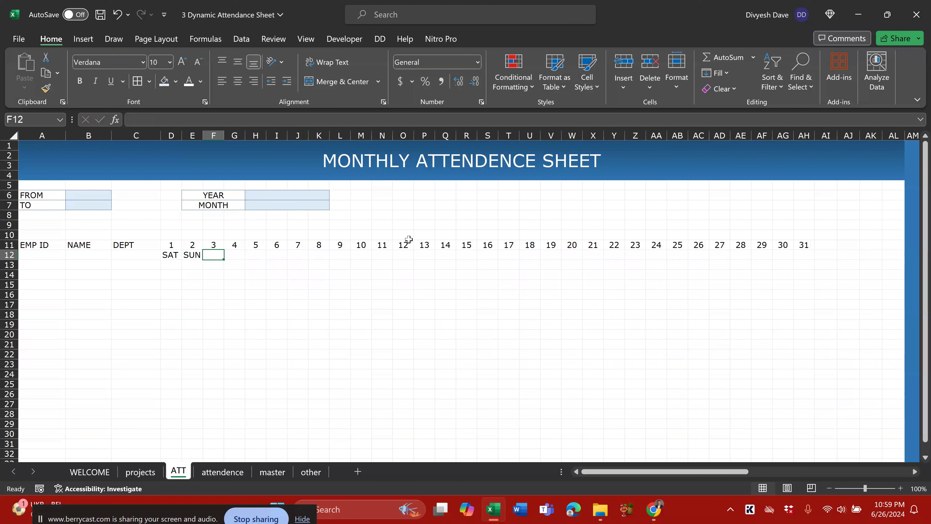
Merge and center the EMP ID, NAME and DEPT headers individually over rows 11 and 12
left_click_drag(43, 245, 43, 255)
key("alt+h")
key("m")
key("c")
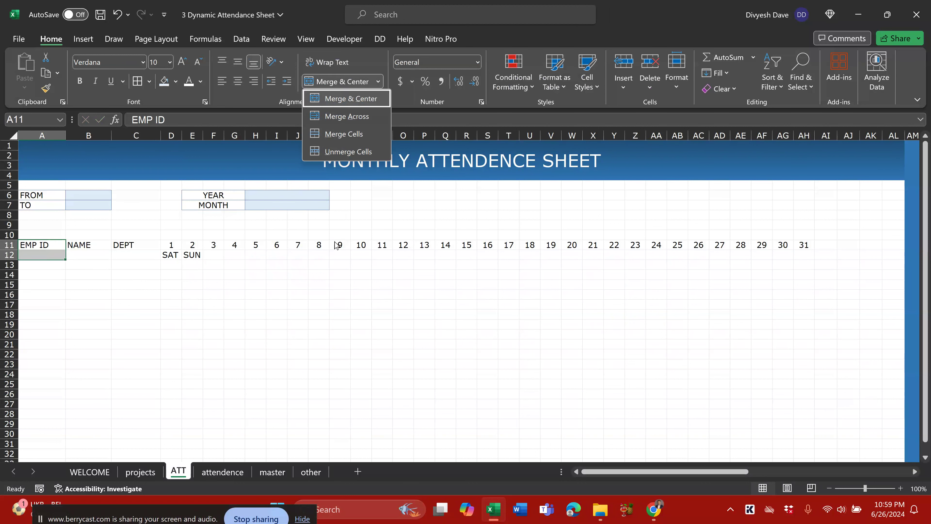
key("Right")
key("shift+Down")
key("F4")
key("Right")
key("shift+Down")
key("F4")
Top-align the merged EMP ID, NAME and DEPT headers in A11:C12
key("Left")
key("Left")
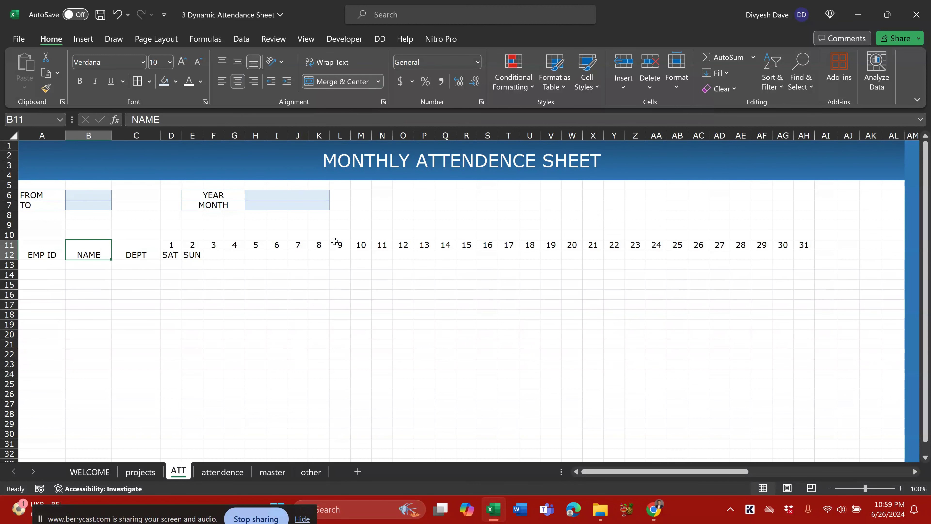
key("shift+Right")
key("shift+Right")
left_click(222, 60)
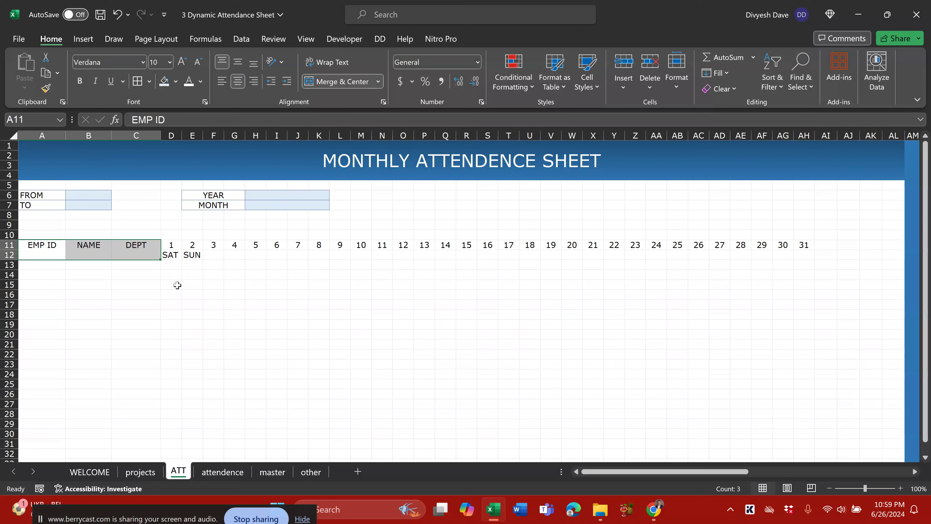
Check the header layout on the attendence sheet and enter the header TOTAL DAYS in AI11 of the ATT sheet, after day 31
left_click(219, 472)
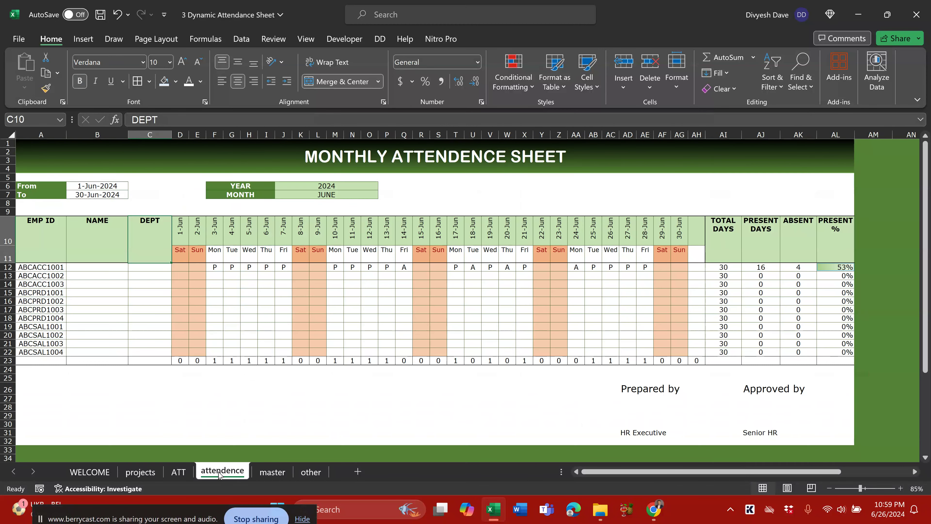
left_click(180, 472)
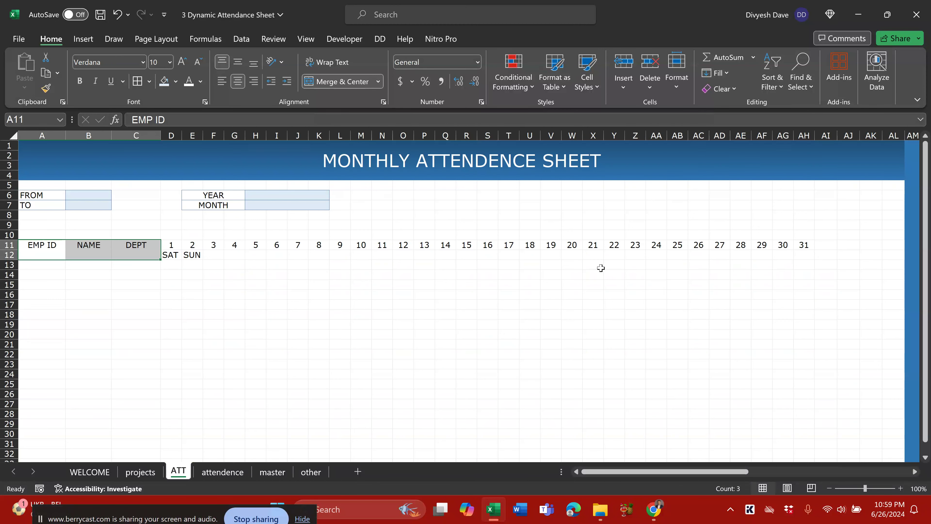
left_click(825, 245)
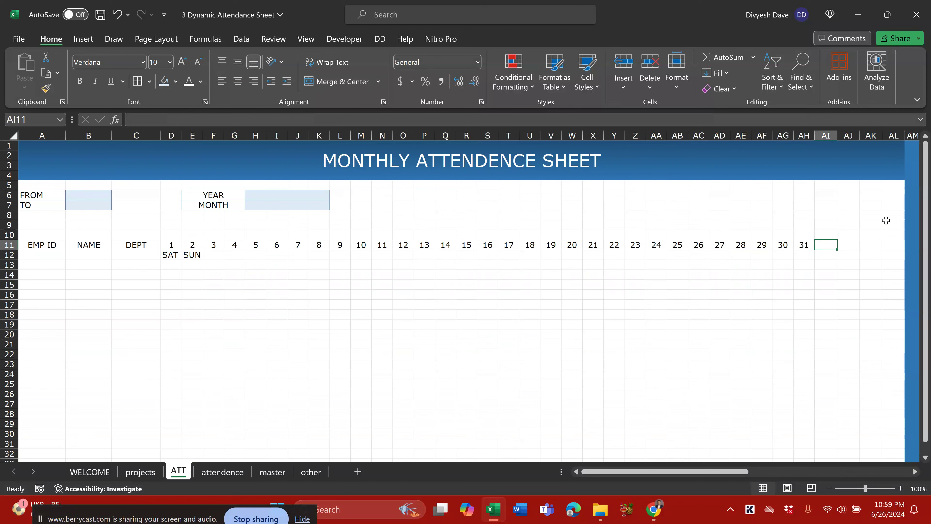
type("TOTAL DAYS")
key("Return")
key("Up")
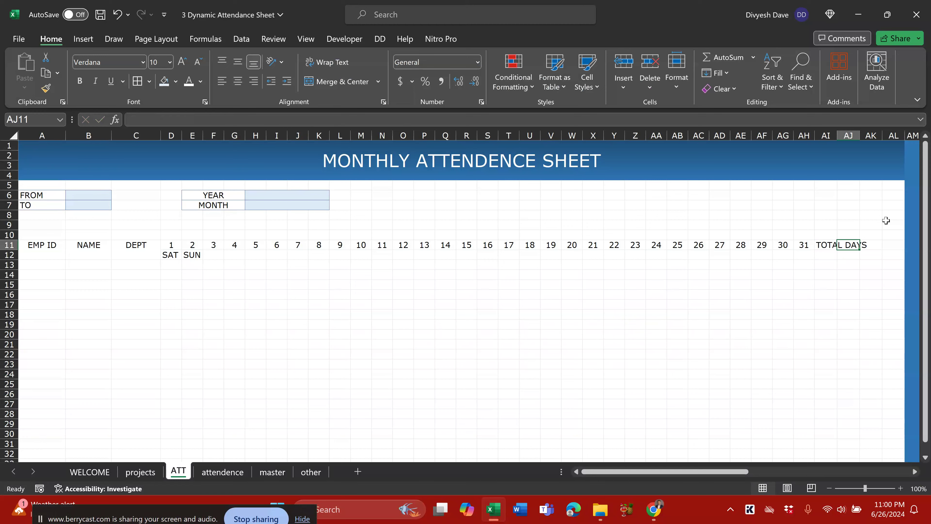
Check the header wording on the attendence sheet and enter PRESENT DAYS in AJ11 of the ATT sheet
key("ctrl+Page_Up")
key("ctrl+Page_Down")
key("ctrl+Page_Down")
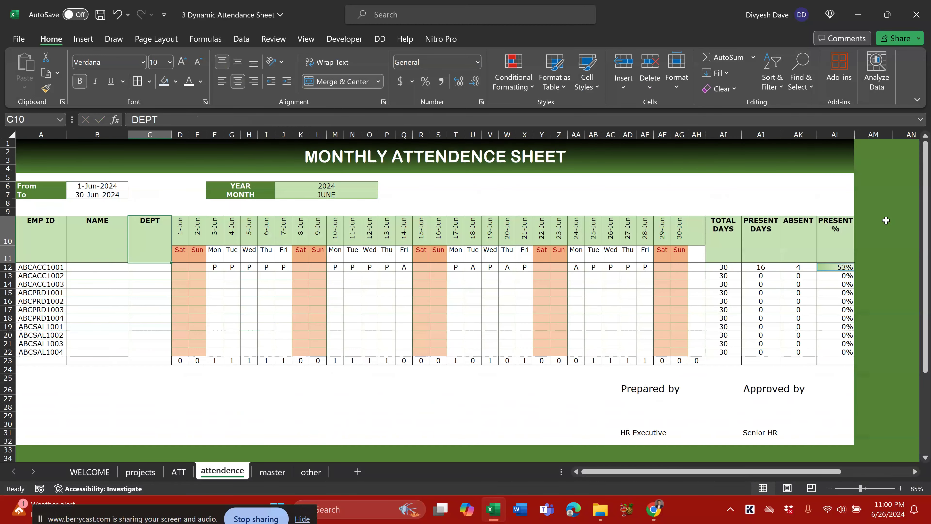
key("ctrl+Page_Up")
key("Left")
key("Left")
key("Right")
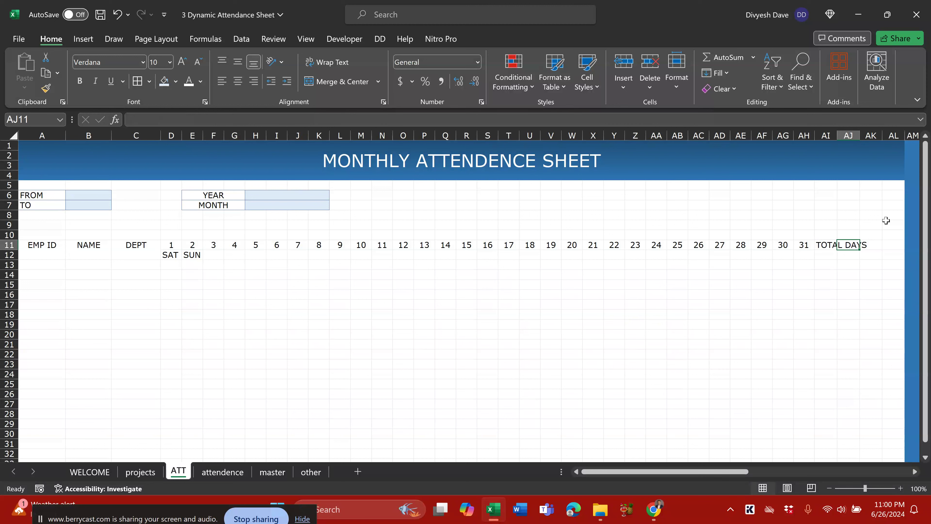
type("PRESENT DASYS")
key("Return")
Widen the summary columns AI to AL at the end of the attendance table
scroll(749, 266, "down", 1)
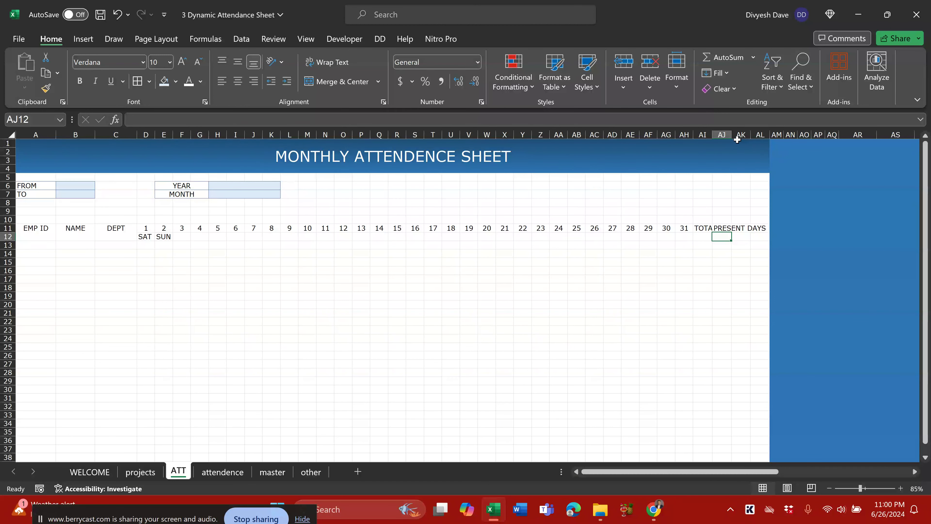
left_click_drag(732, 135, 829, 135)
mouse_move(745, 134)
left_mouse_down()
mouse_move(768, 135)
mouse_move(732, 136)
left_mouse_up()
Merge and center the TOTAL DAYS, PRESENT DAYS and two empty header cells in columns AI to AL individually over rows 11 and 12
left_click(717, 227)
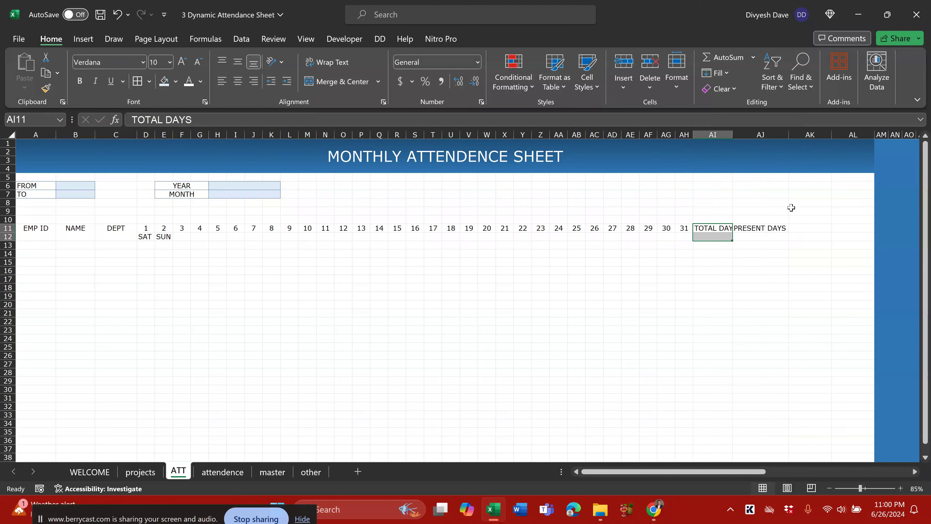
key("alt")
key("h")
key("a")
key("b")
key("Right")
key("alt")
key("h")
key("a")
key("b")
key("Right")
key("Right")
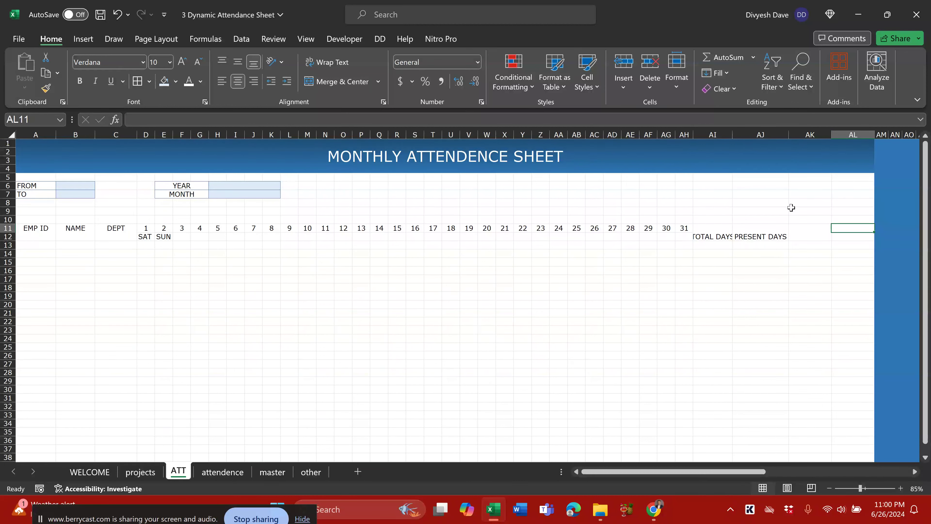
Top-align and wrap the merged summary headers in AI11:AL12, and narrow column AJ so PRESENT DAYS breaks onto two lines
key("Left")
key("Left")
key("Left")
key("shift+Right")
key("shift+Right")
key("shift+Right")
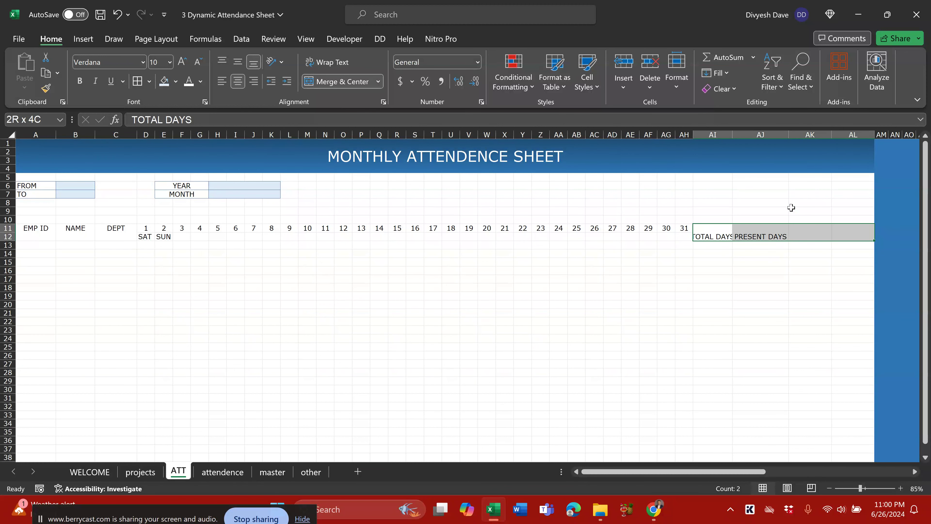
key("alt")
key("h")
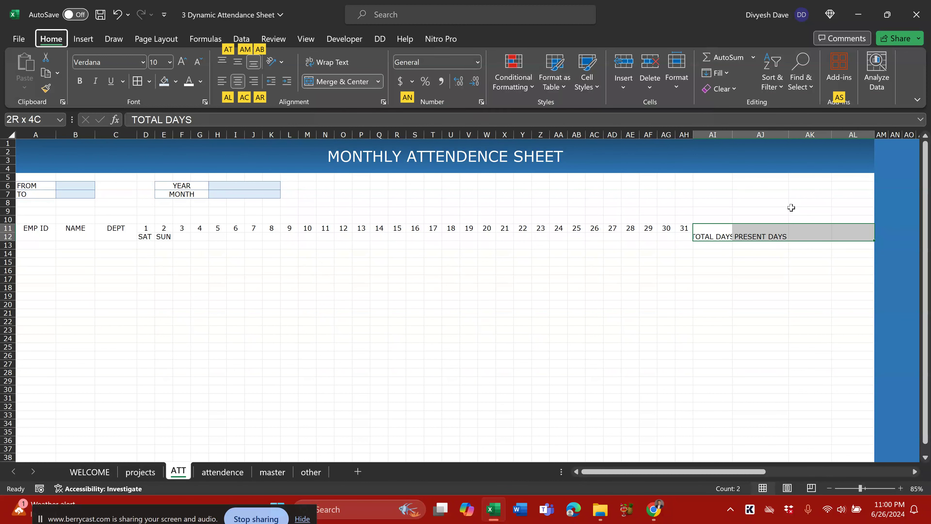
key("a")
key("t")
key("alt+h")
key("w")
key("shift+Left")
key("shift+Left")
key("shift+Left")
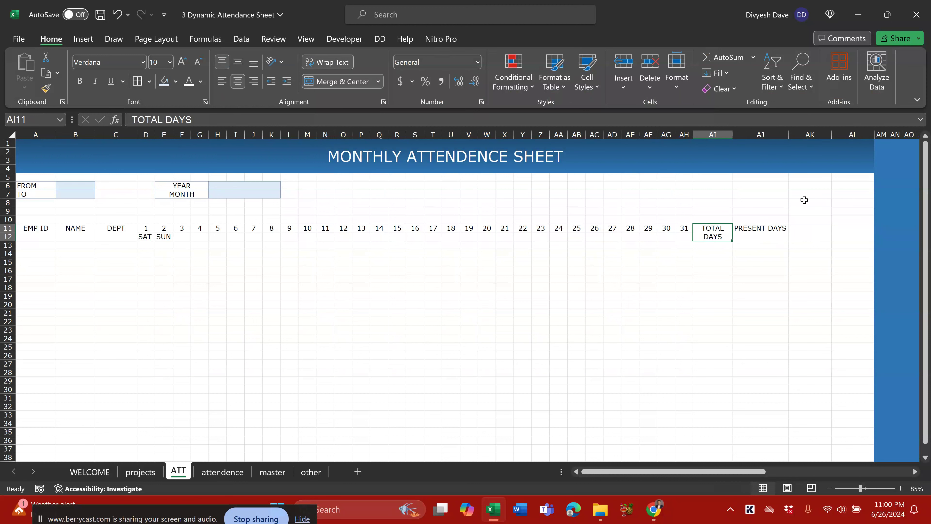
left_click_drag(783, 134, 770, 135)
left_click_drag(719, 229, 824, 230)
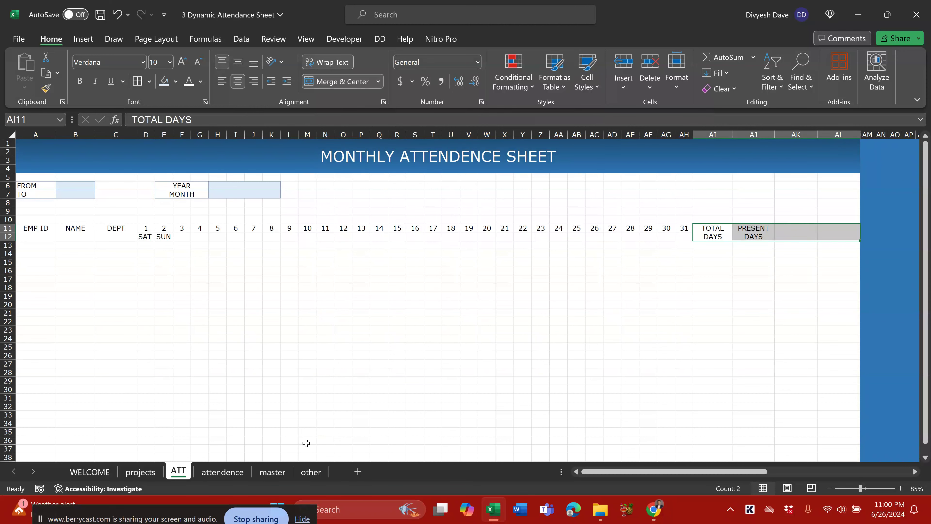
Check the remaining summary headers on the attendence sheet and enter ABSENT in AK11 and PRESENT % in AL11 of the ATT sheet
key("ctrl+Page_Down")
key("ctrl+Page_Up")
key("Right")
key("Right")
key("ctrl+Page_Up")
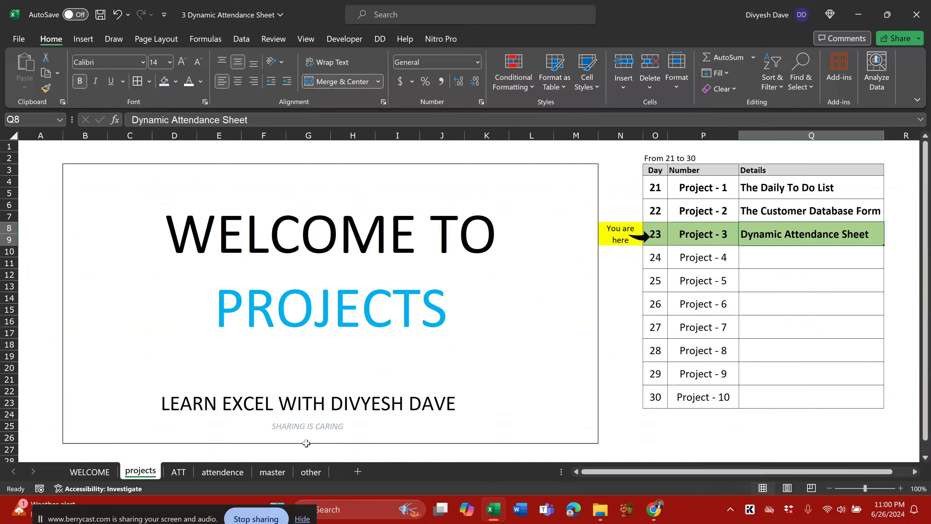
key("ctrl+Page_Down")
key("ctrl+Page_Down")
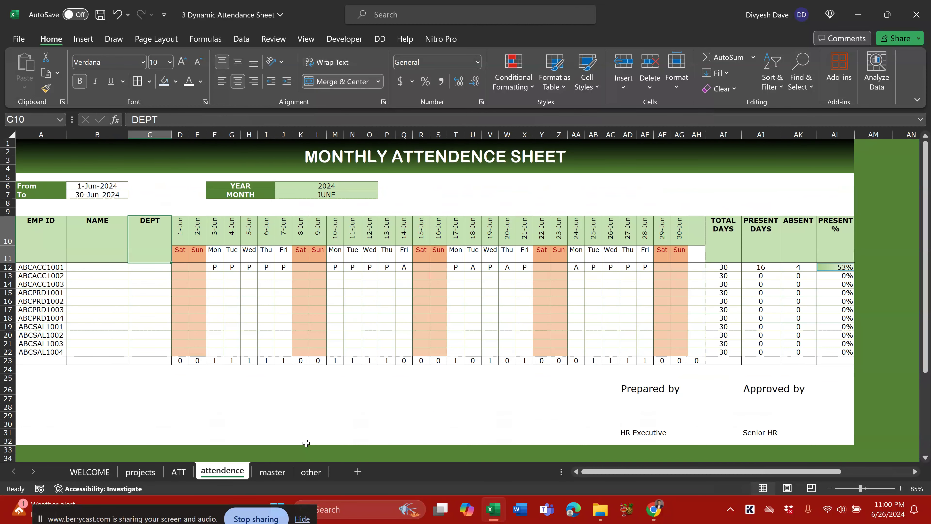
key("ctrl+Page_Up")
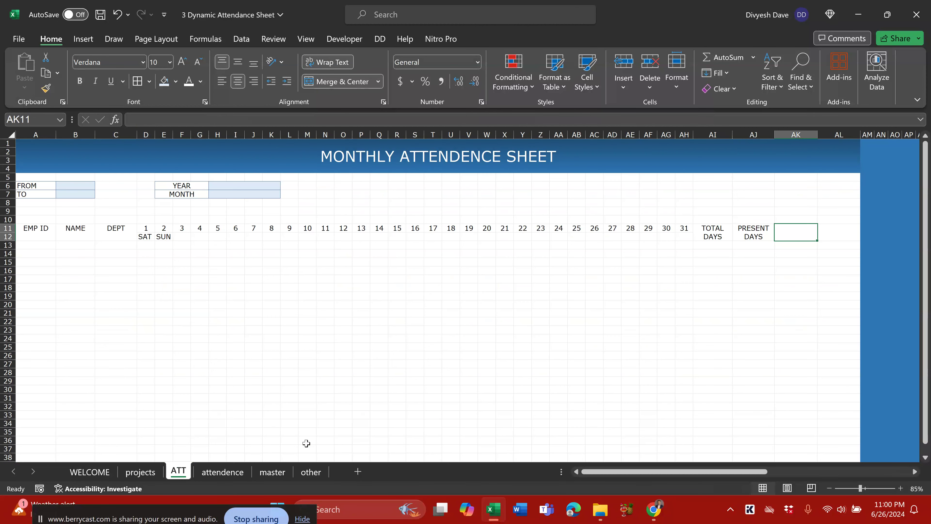
type("ABSENT")
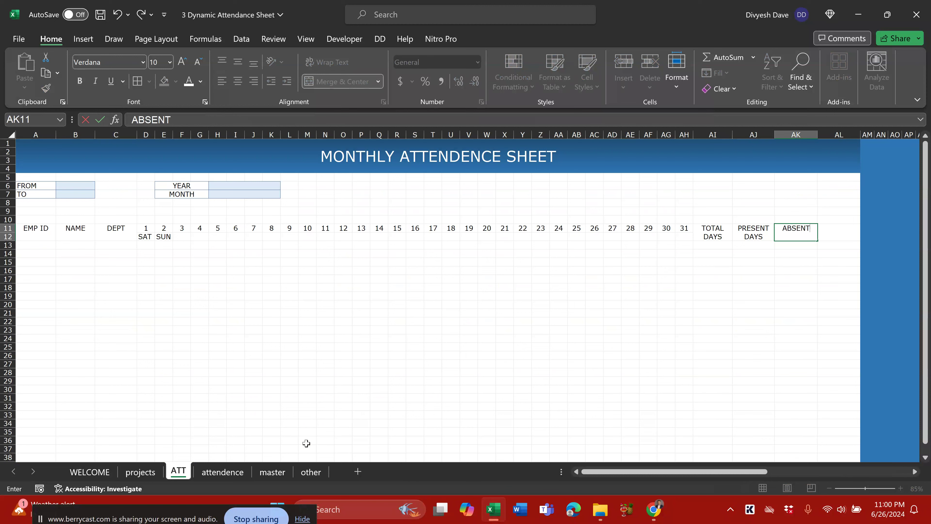
key("Tab")
type("PRESENT")
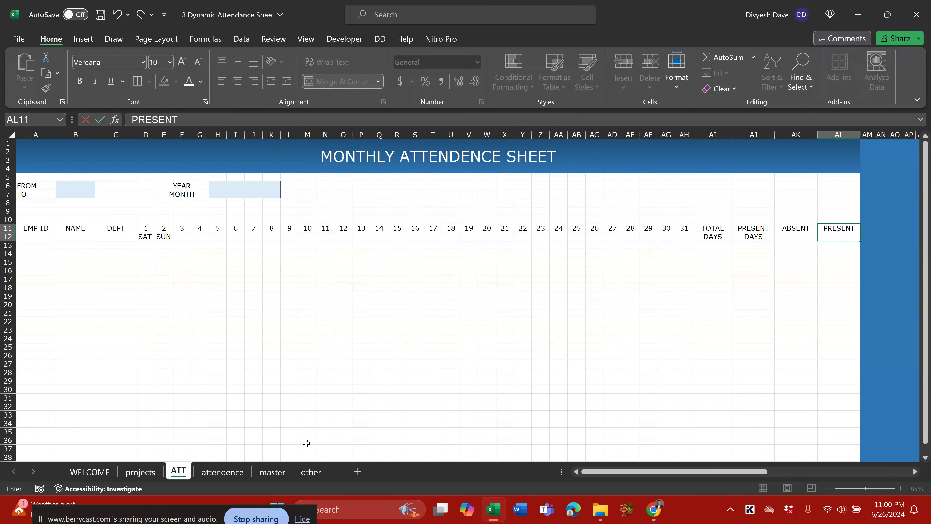
type(" %")
key("Return")
Apply all borders to the table's complete header block A11:AL12, from EMP ID to PRESENT %
key("Left")
key("Left")
key("Left")
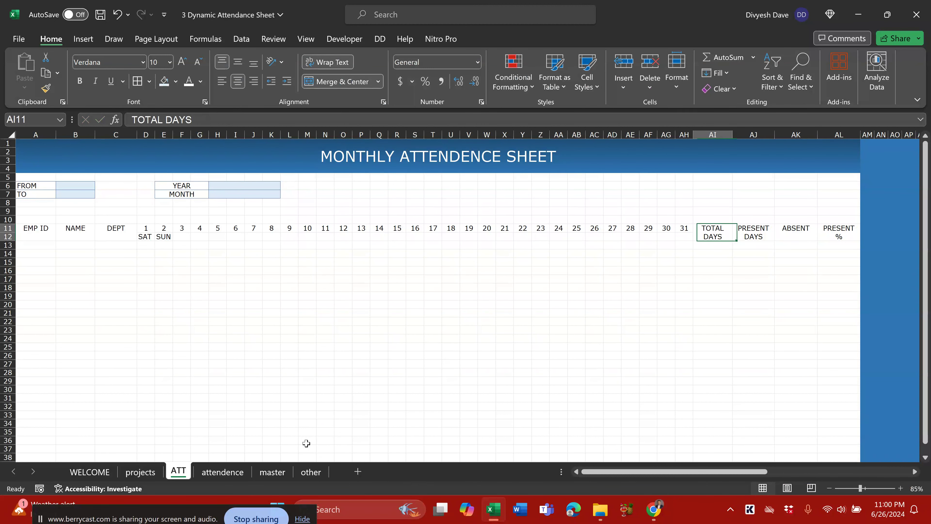
key("Left")
key("Left")
key("Left")
key("Left")
key("Left")
key("Left")
key("Left")
key("Left")
key("Left")
key("Left")
key("Left")
key("Left")
key("Left")
key("Left")
key("Left")
key("Left")
key("Left")
key("Left")
key("Left")
key("Left")
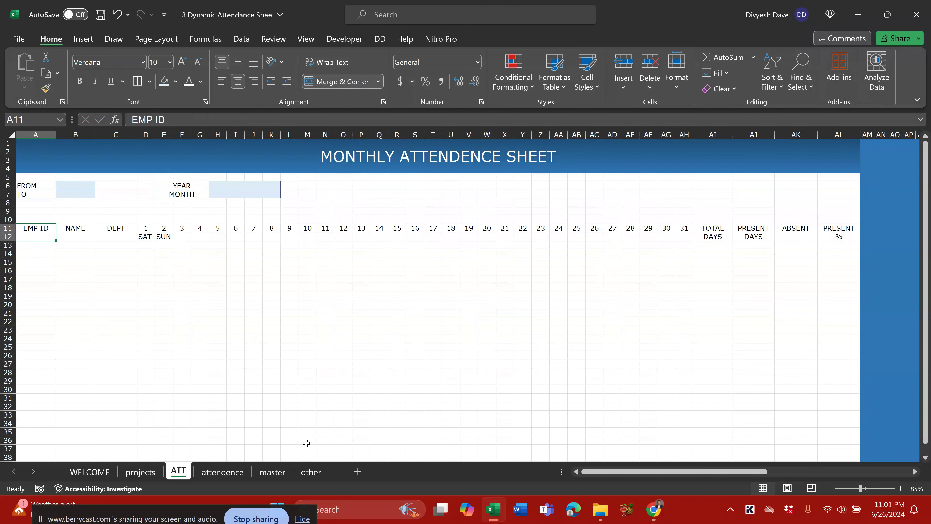
key("shift+Right")
key("shift+Right")
key("shift+Right")
key("shift+Right")
key("shift+Right")
key("shift+Right")
key("shift+Right")
key("shift+Right")
key("shift+Right")
key("shift+Right")
key("shift+Right")
key("shift+Right")
key("shift+Right")
key("shift+Right")
key("shift+Right")
key("shift+Right")
key("shift+Right")
key("shift+Right")
key("shift+Right")
key("shift+Right")
key("shift+Right")
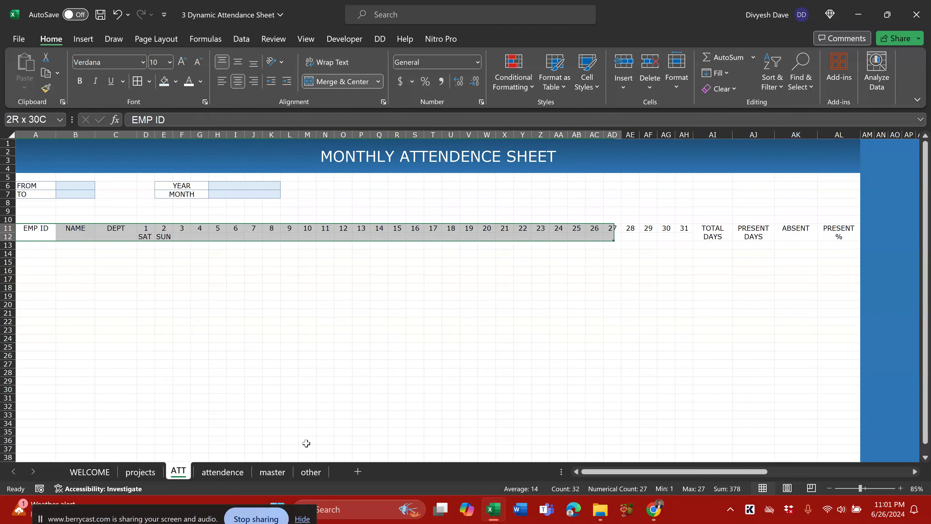
key("shift+Left")
key("shift+Left")
key("shift+Left")
key("shift+Left")
key("shift+Left")
key("shift+Left")
key("shift+Left")
key("shift+Left")
key("shift+Left")
key("shift+Left")
key("shift+Left")
key("shift+Left")
key("shift+Left")
key("shift+Left")
key("shift+Left")
key("shift+Left")
key("shift+Left")
key("shift+Left")
key("shift+Left")
key("shift+Left")
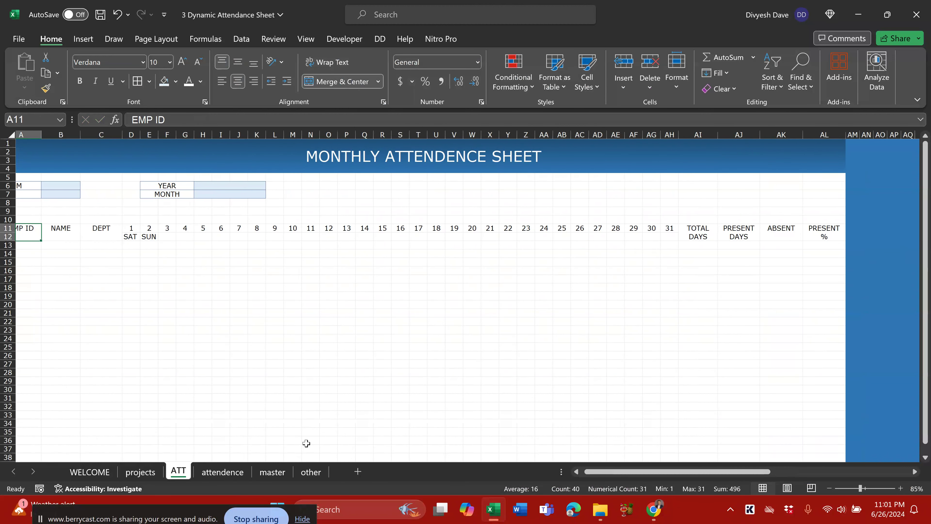
key("shift+Right")
key("shift+Right")
key("shift+Right")
key("shift+Right")
key("shift+Right")
key("shift+Right")
key("shift+Right")
key("shift+Right")
key("shift+Right")
key("shift+Right")
key("shift+Right")
key("shift+Right")
key("shift+Right")
key("shift+Right")
key("shift+Right")
key("shift+Right")
key("shift+Right")
key("shift+Right")
key("shift+Right")
key("shift+Right")
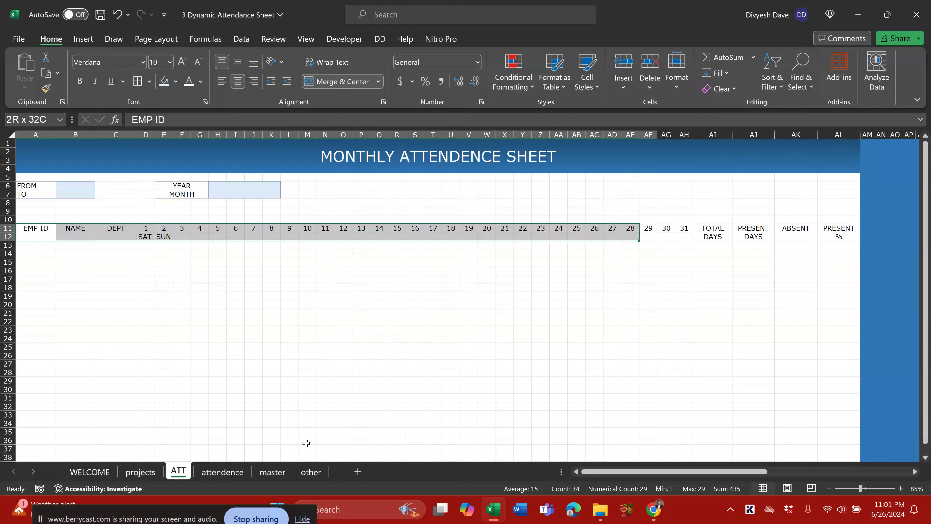
key("alt+h")
key("b")
key("a")
key("Right")
key("Right")
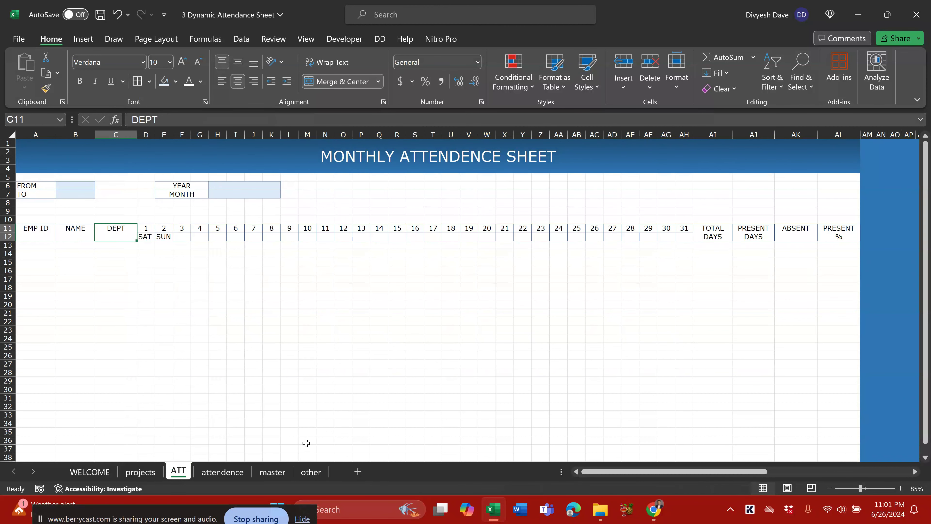
Try a different blue theme fill on columns AM to BG beside the attendance table and undo it
left_click(878, 177)
key("Right")
key("Right")
key("Right")
key("Right")
key("Right")
key("Right")
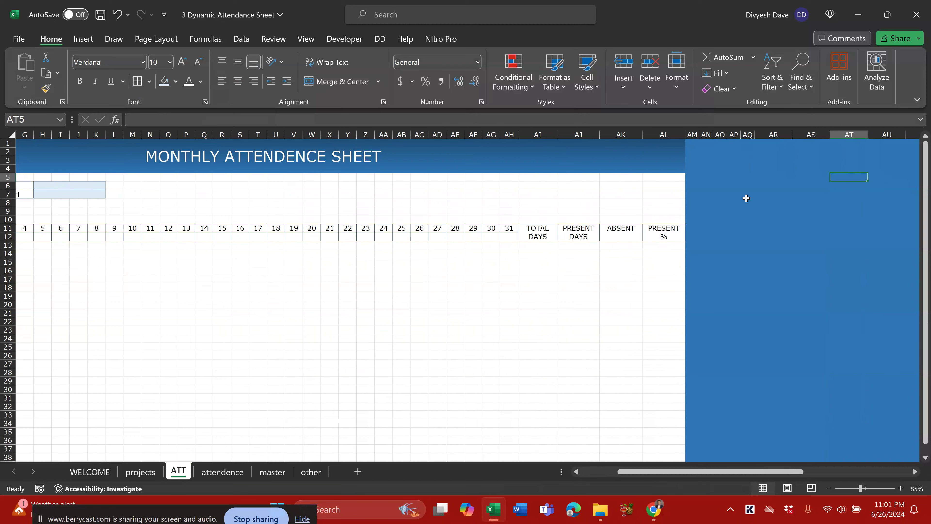
left_click_drag(692, 135, 928, 145)
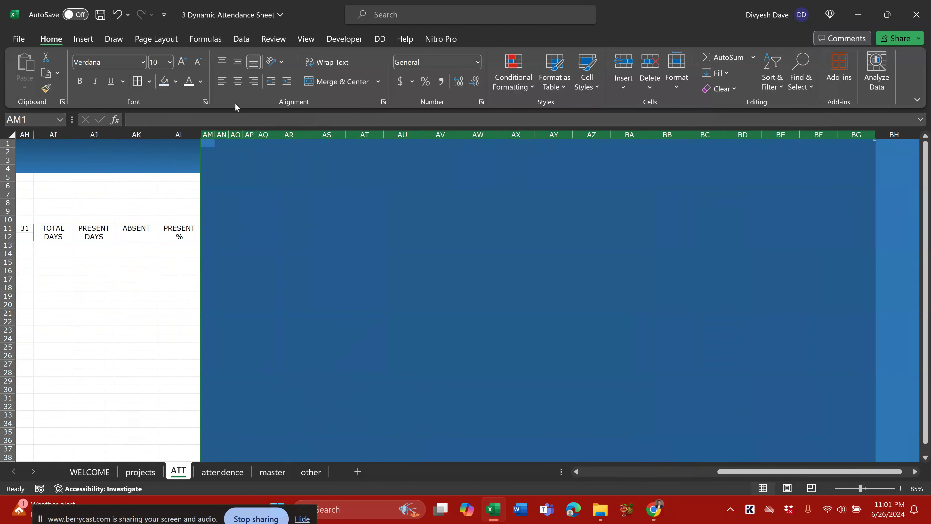
left_click(176, 80)
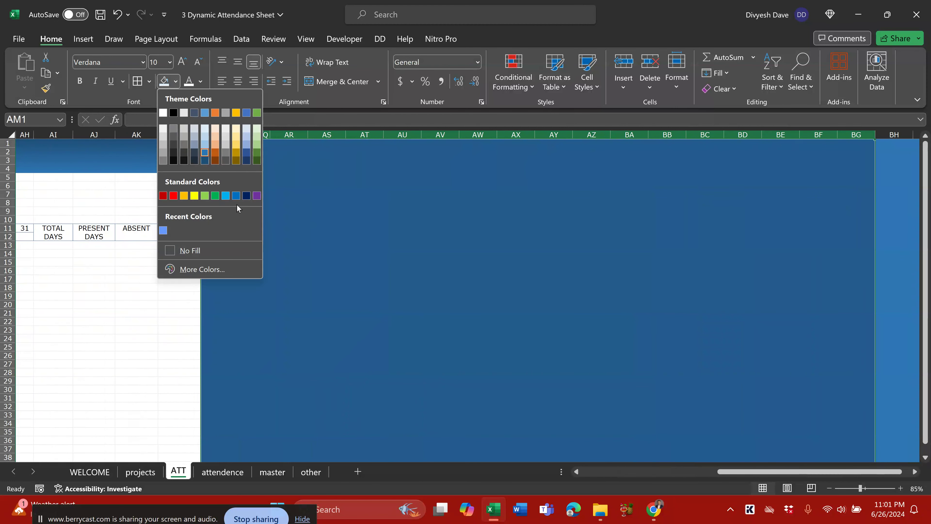
left_click(247, 152)
left_click(438, 253)
key("ctrl+z")
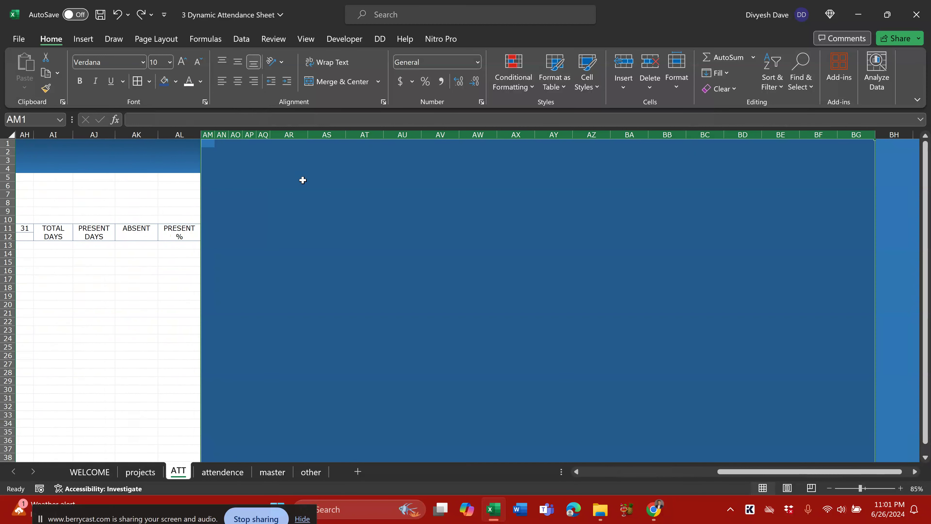
left_click_drag(736, 471, 599, 473)
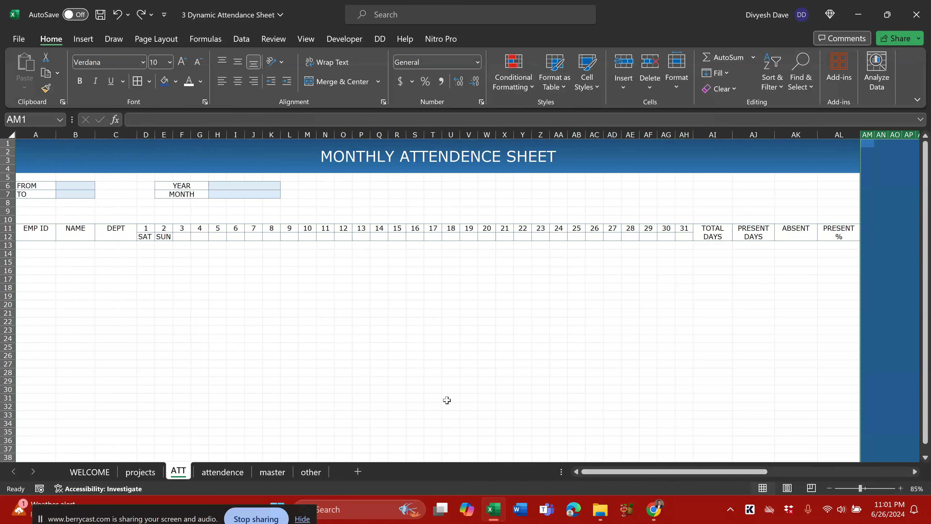
left_click_drag(26, 178, 854, 440)
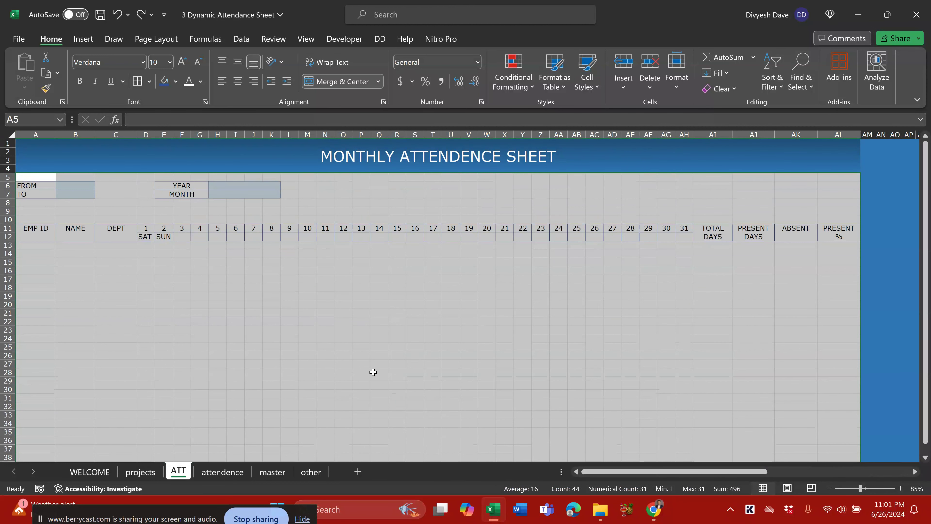
left_click(382, 337)
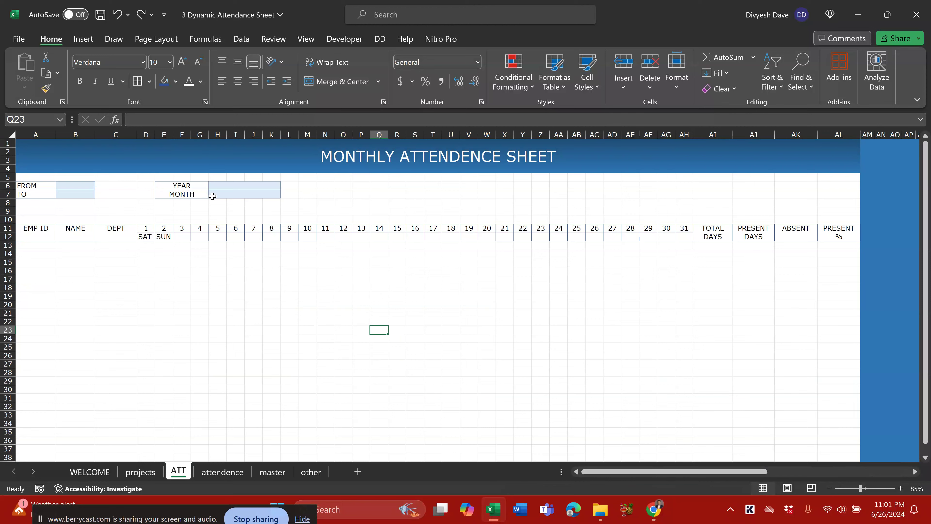
left_click_drag(32, 179, 839, 432)
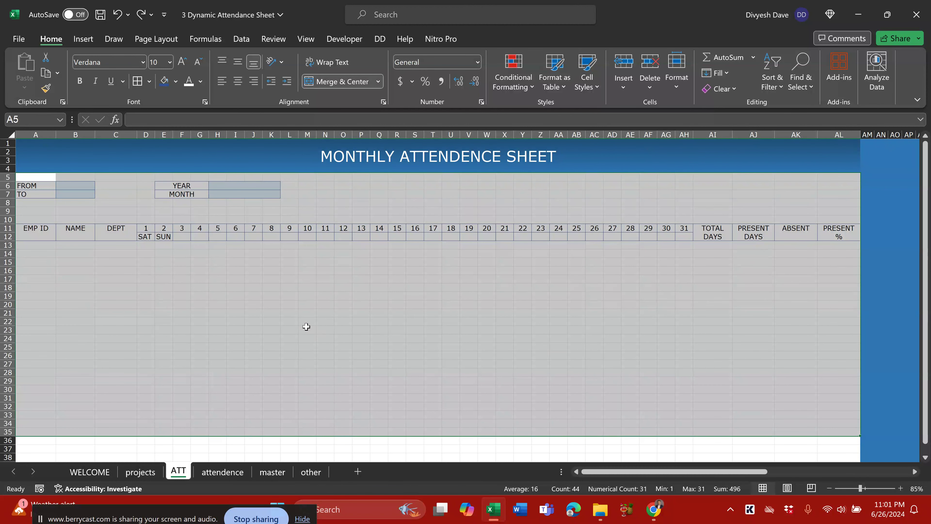
left_click(289, 279)
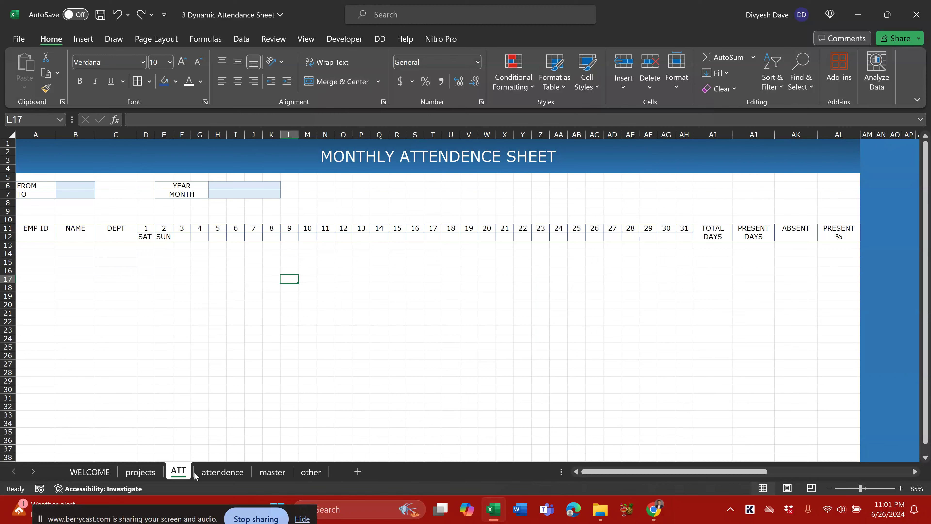
Check the body of the table on the attendence sheet and apply all borders to A13:AL24 on the ATT sheet
left_click(212, 471)
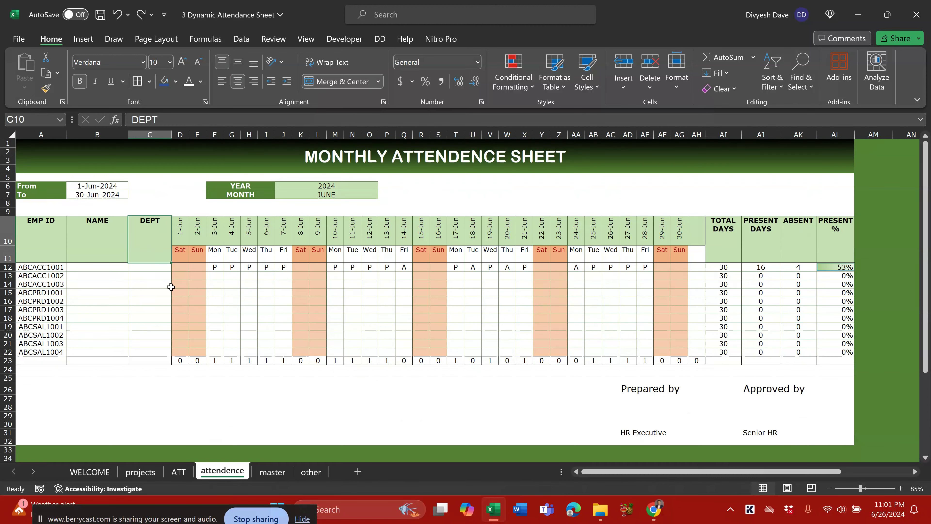
left_click(176, 473)
left_click_drag(30, 245, 814, 339)
key("alt+h")
key("b")
key("a")
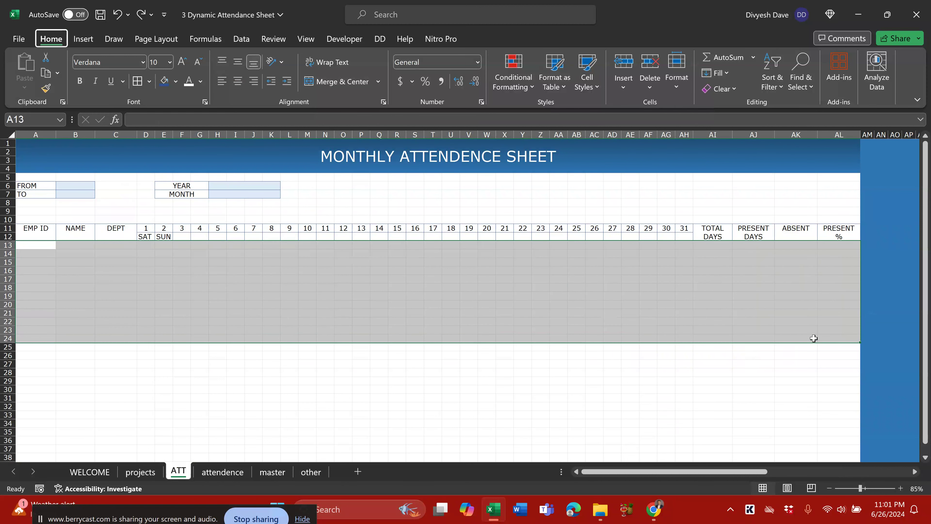
Apply all borders to A25:AL25, the row directly below the bordered table body
key("Down")
key("Down")
key("Down")
key("Down")
key("Down")
key("Down")
key("Down")
key("Down")
key("Down")
key("Down")
key("Down")
key("Down")
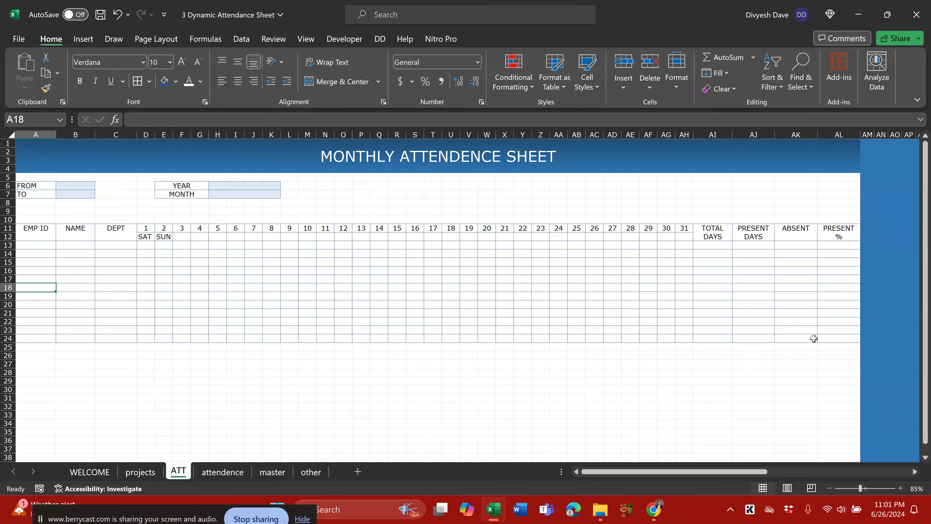
key("shift+Right")
key("shift+Right")
key("shift+Right")
key("shift+Right")
key("shift+Right")
key("shift+Right")
key("shift+Right")
key("shift+Right")
key("shift+Right")
key("shift+Right")
key("shift+Right")
key("shift+Right")
key("shift+Right")
key("shift+Right")
key("shift+Right")
key("shift+Right")
key("shift+Right")
key("shift+Right")
key("shift+Right")
key("shift+Right")
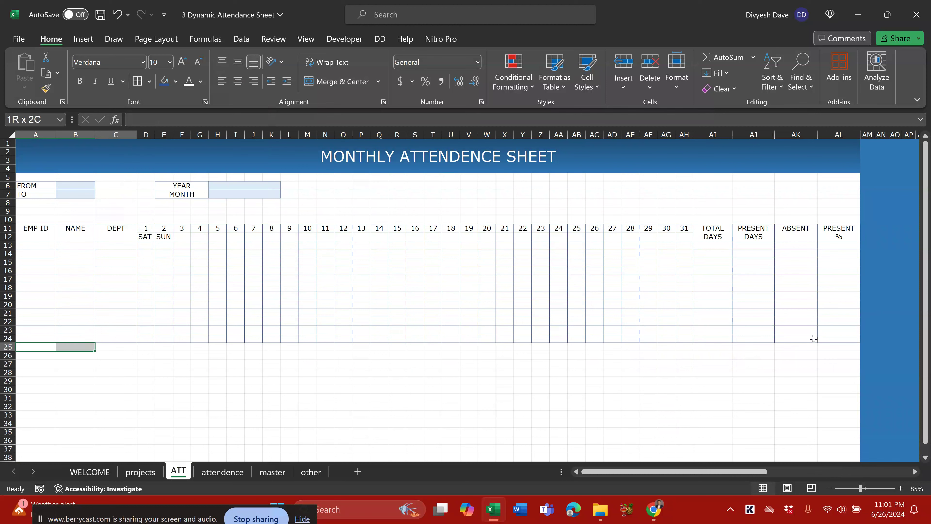
key("shift+Right")
key("shift+Right")
key("shift+Right")
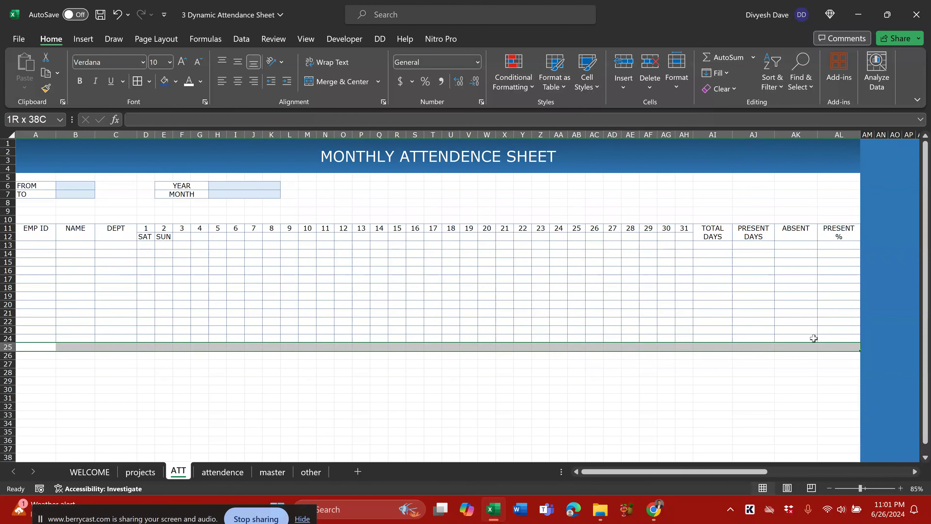
key("alt")
key("h")
key("b")
key("a")
Add a bottom double border to A25:AL25 to close off the table
key("alt")
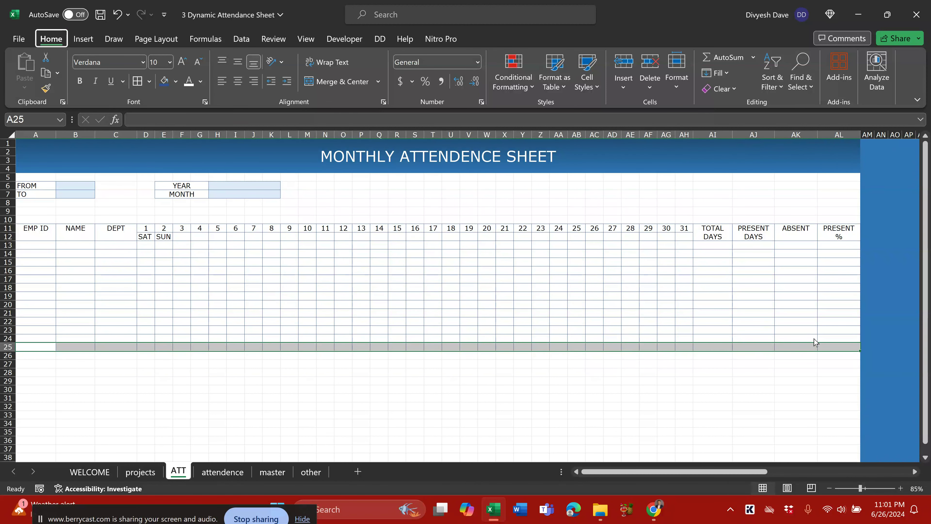
key("h")
key("b")
key("b")
key("Right")
key("Right")
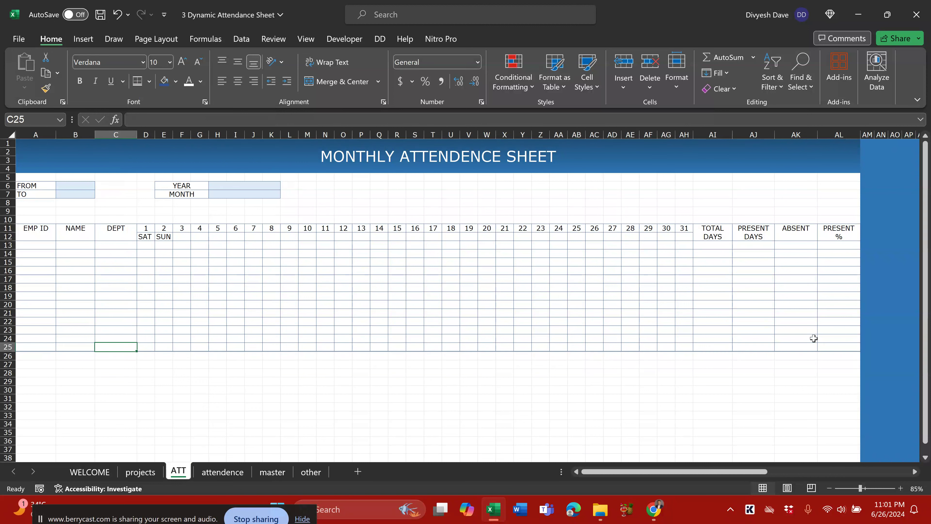
Enter Prepared By in AE30 and HR Executive in AE34 as the first signature block below the table
left_click(638, 391)
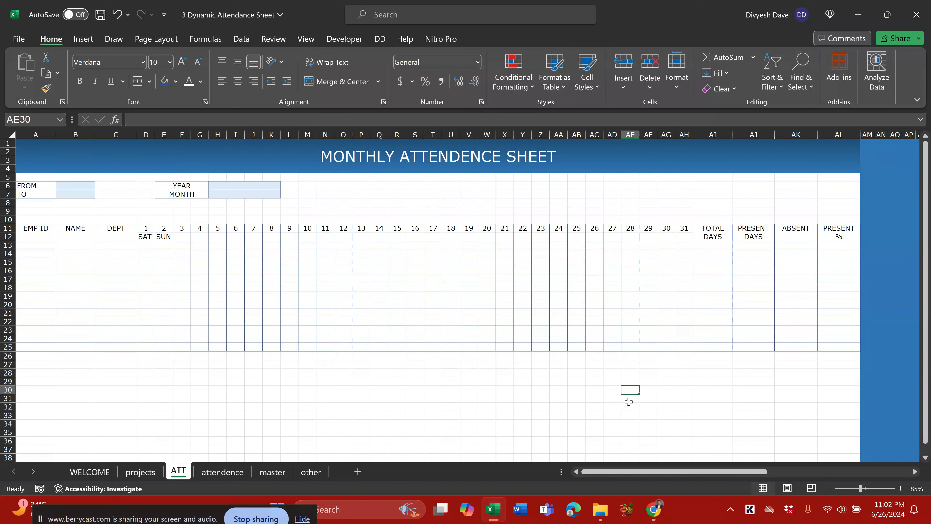
type("pREPA")
key("BackSpace")
key("BackSpace")
key("BackSpace")
key("BackSpace")
type("repared By")
key("Return")
key("Return")
key("Return")
key("Return")
type("HR")
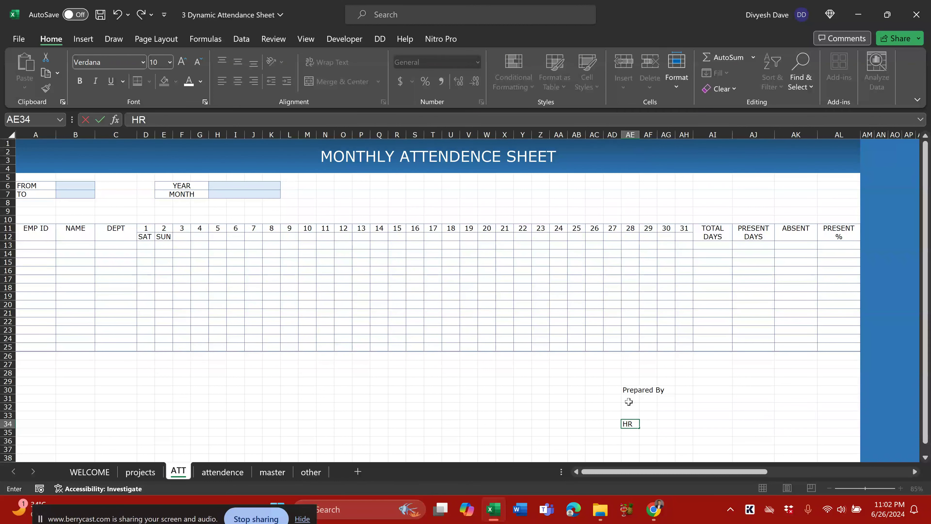
type(" Executive")
key("Return")
Enter Approved By in AJ30 and HR Manager in AJ34 as the second signature block
key("Up")
key("Up")
key("Up")
key("Up")
key("Up")
key("Right")
key("Right")
key("Right")
key("Right")
key("Right")
key("Right")
key("Right")
key("Left")
key("Left")
type("Approved By")
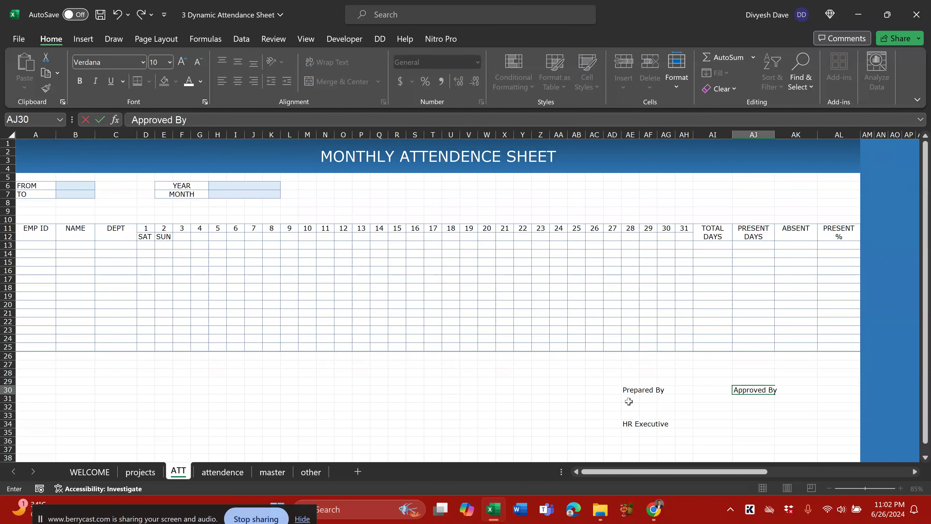
key("Return")
key("Down")
key("Down")
key("Down")
type("S")
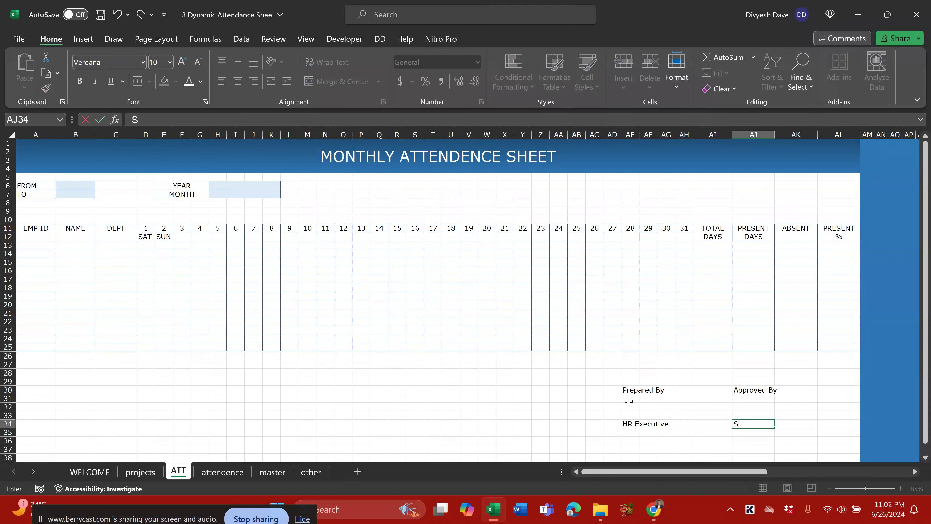
type("Hr Manager")
key("Return")
Make the Prepared By and Approved By labels in row 30 bold
left_click_drag(627, 390, 766, 389)
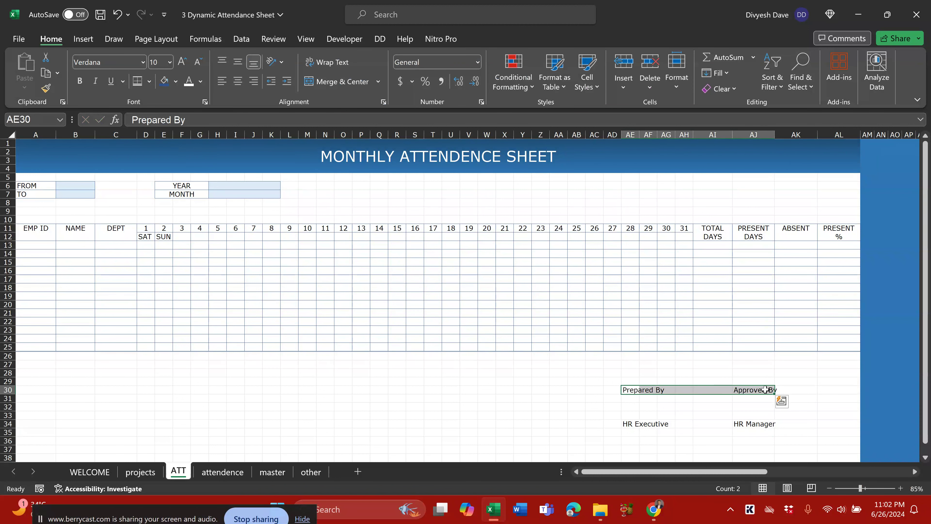
key("ctrl+b")
left_click(648, 440)
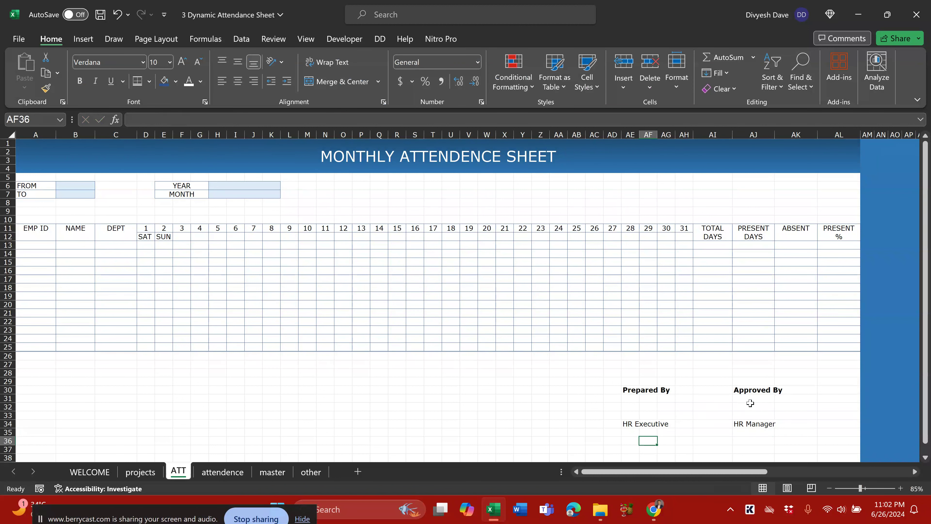
Enter ABC Ltd under both signature titles, in AE35 and AJ35
key("Up")
key("Left")
type("ABDD")
key("BackSpace")
key("BackSpace")
type("C Ltd")
key("Right")
key("Right")
key("Right")
key("Right")
key("Right")
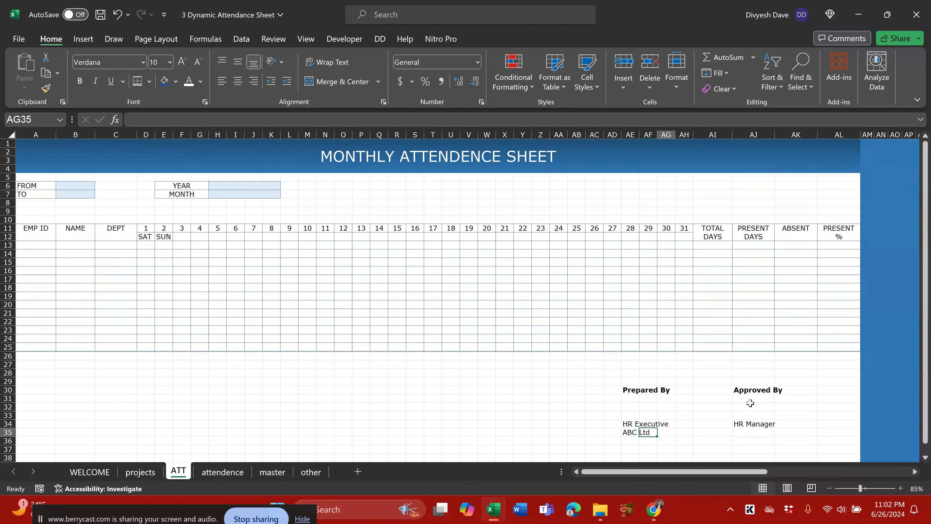
type("ABC")
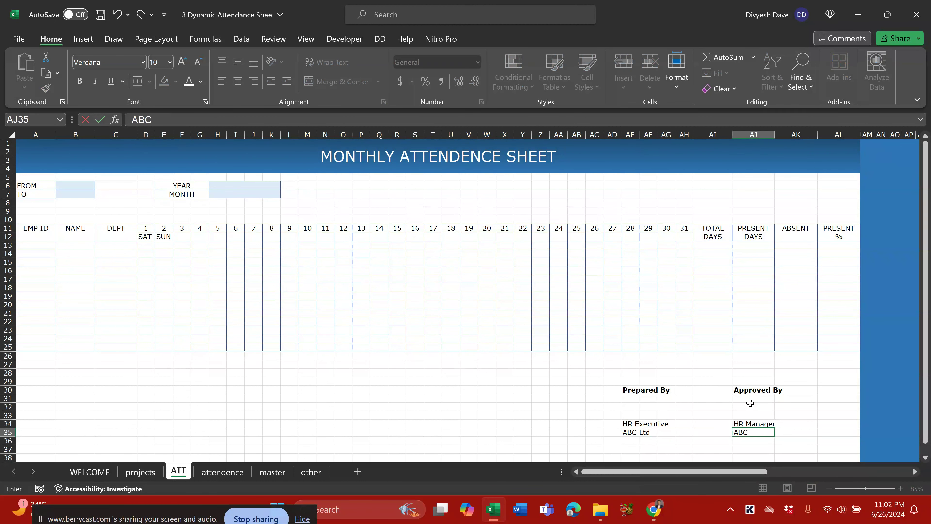
key("Return")
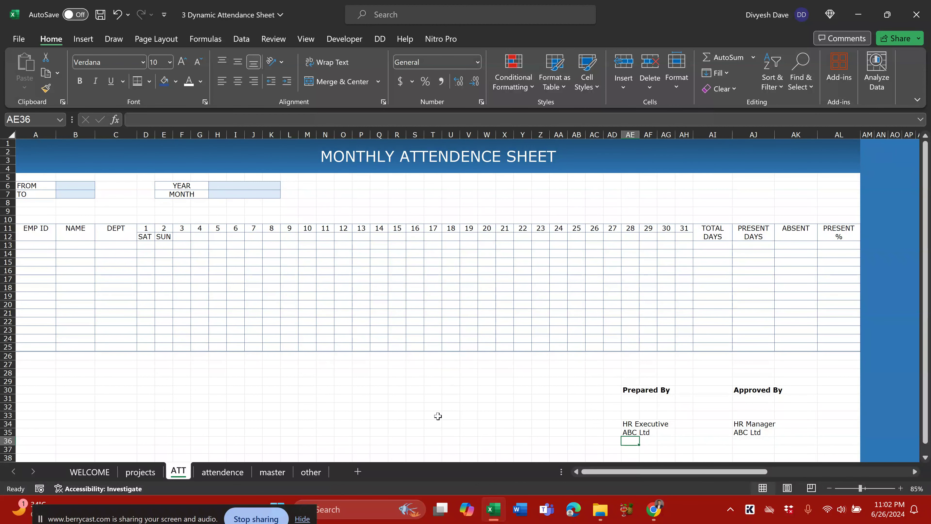
Fill the blue background of AN37 across row 37 to column A, below the signature blocks
scroll(576, 391, "down", 3)
scroll(683, 445, "up", 3)
left_click_drag(871, 444, 678, 399)
left_click(880, 382)
left_click_drag(886, 384, 3, 402)
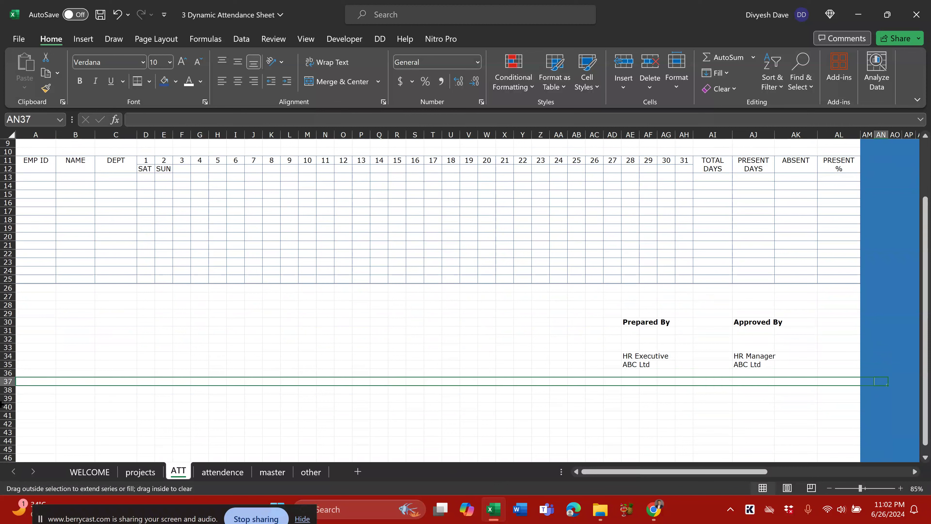
left_click_drag(2, 473, 8, 466)
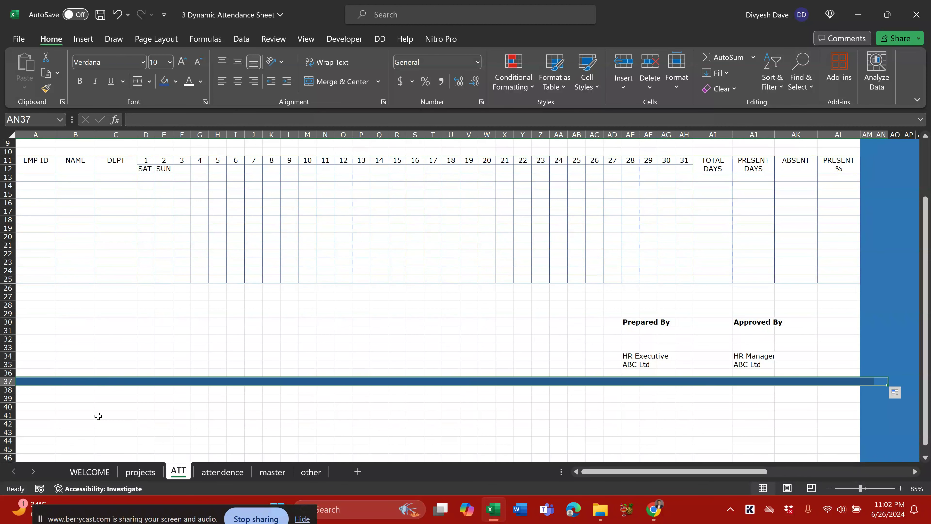
Fill the blue background of A37:AN37 down over the rows below it and save the workbook
key("shift+Down")
key("shift+Down")
key("shift+Down")
key("shift+Down")
key("shift+Down")
key("shift+Down")
key("shift+Down")
key("shift+Down")
key("shift+Down")
key("shift+Down")
key("shift+Down")
key("shift+Down")
key("shift+Down")
key("shift+Down")
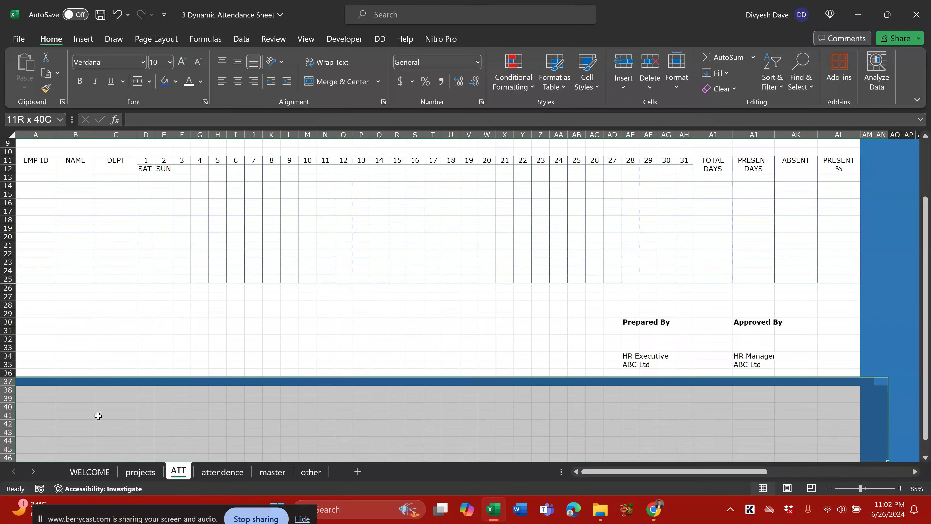
key("ctrl+d")
key("ctrl+Home")
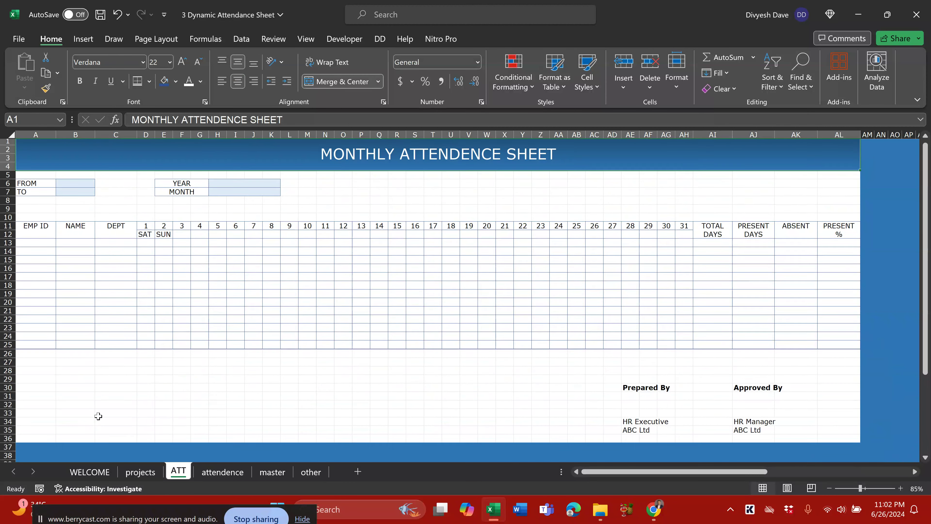
key("ctrl+s")
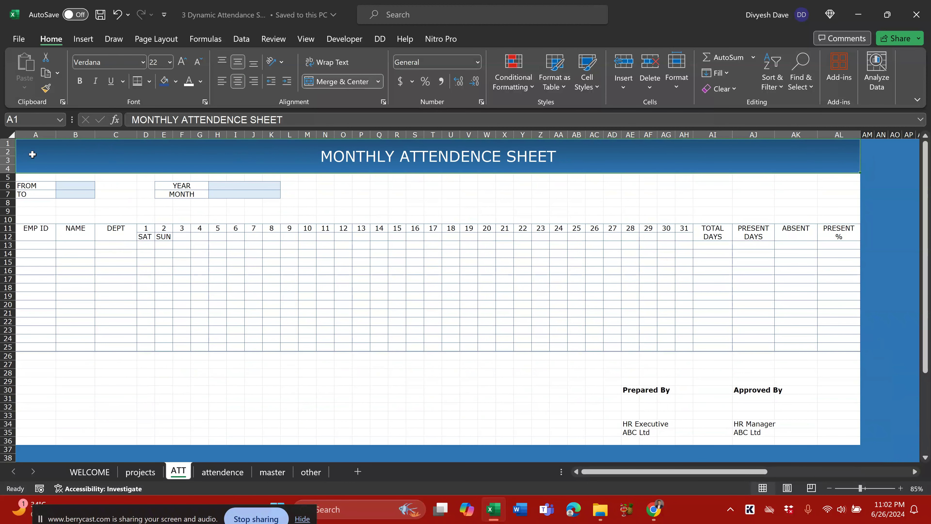
Review the completed ATT format, the procedure steps on the other sheet and the lists on the master sheet
left_click_drag(29, 148, 650, 442)
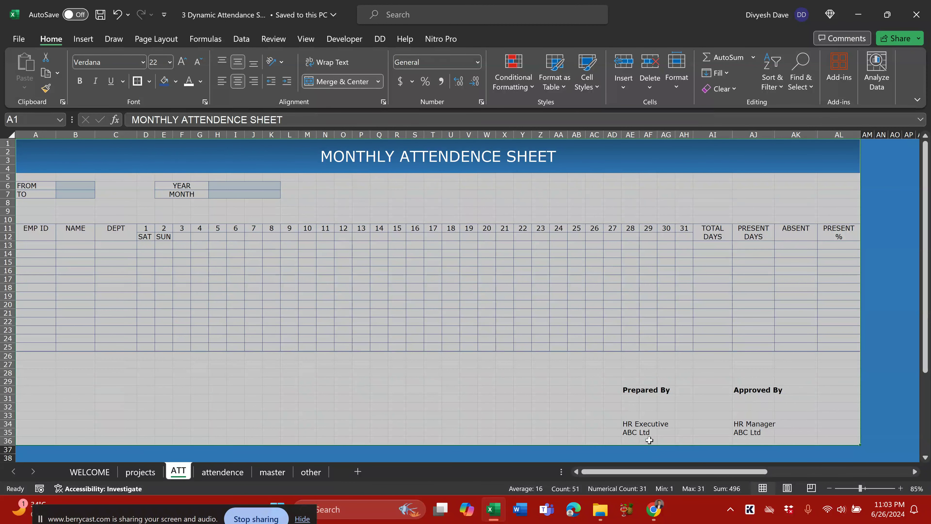
left_click(876, 262)
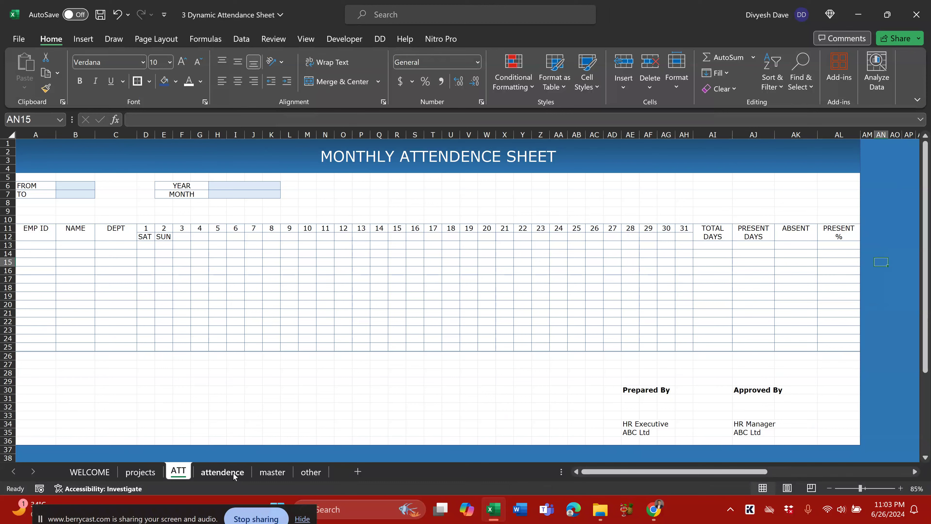
left_click(271, 473)
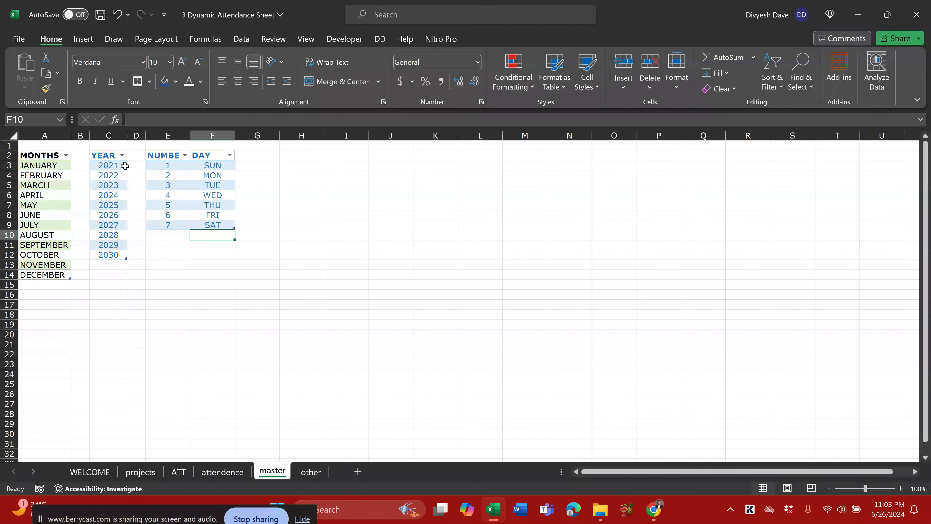
left_click(307, 472)
left_click(118, 181)
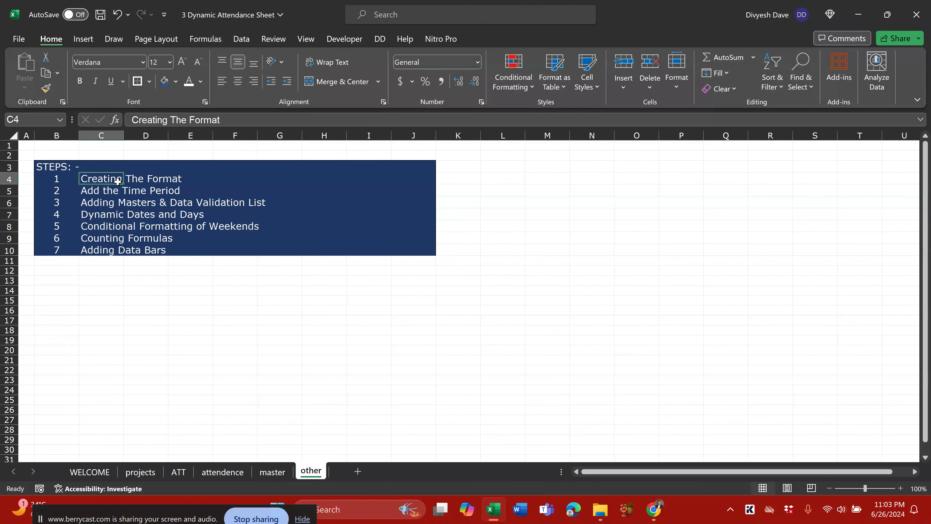
left_click(104, 193)
left_click(273, 473)
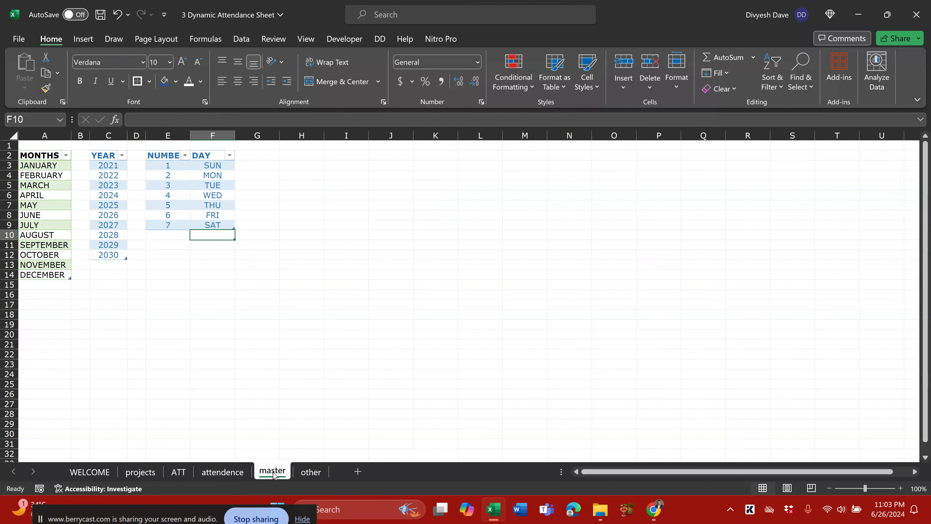
Review the From/To dates and the YEAR and MONTH cells on the attendence sheet, and the steps list on the other sheet
left_click(231, 472)
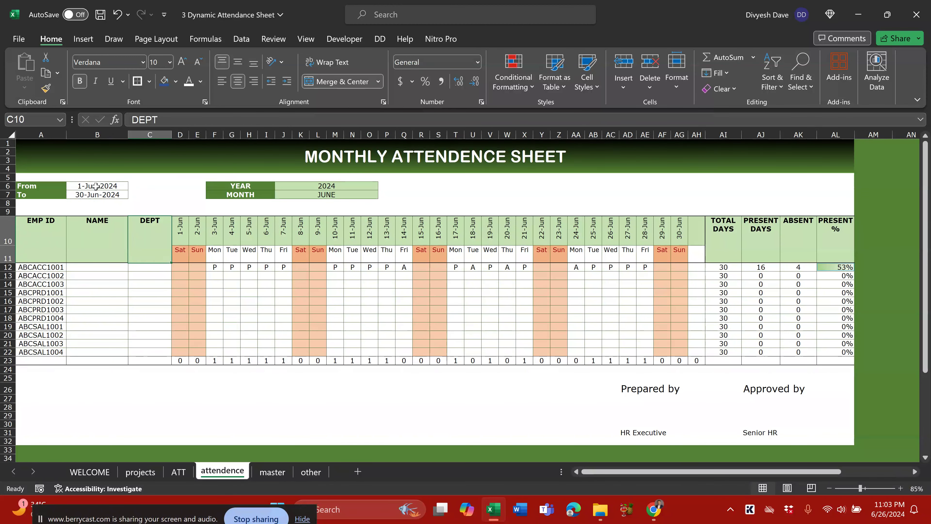
left_click(96, 186)
left_click(39, 187)
left_click(40, 195)
left_click(250, 187)
left_click(250, 195)
left_click(309, 473)
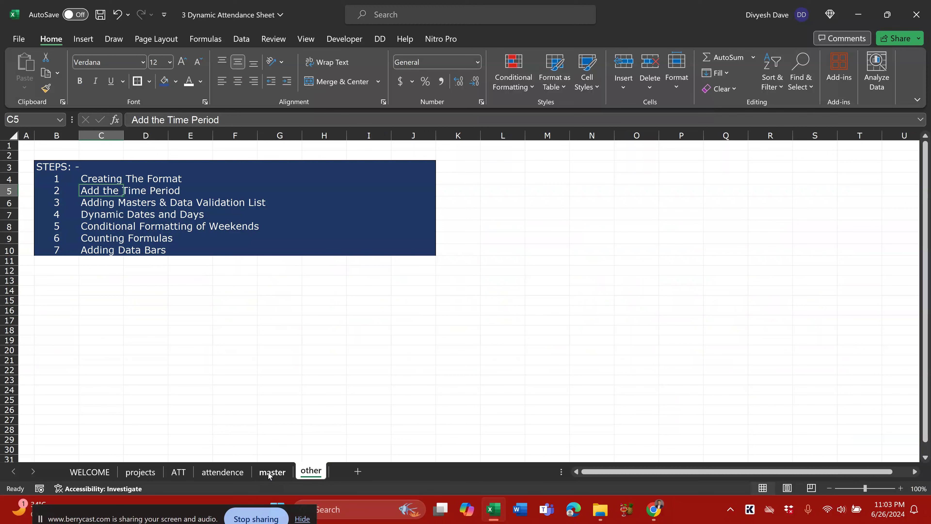
Add a new worksheet named MST and place it directly before the ATT sheet
left_click(358, 471)
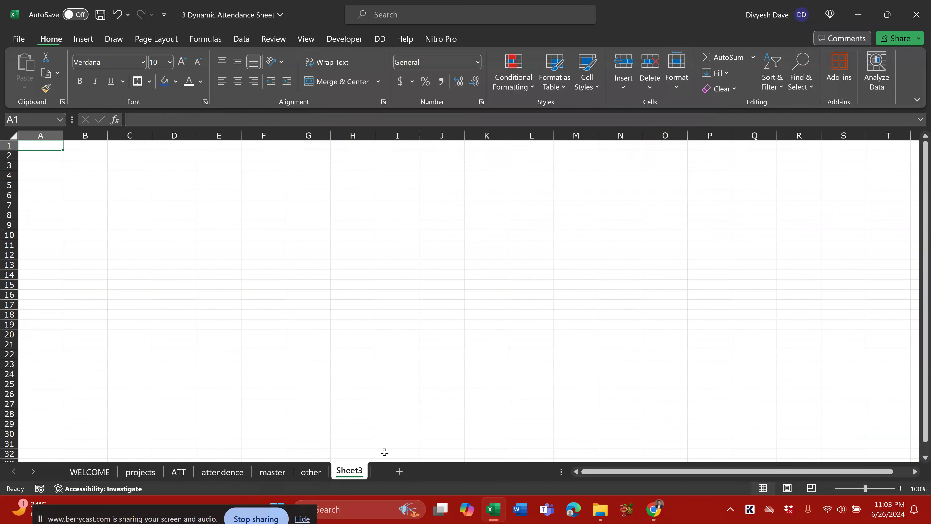
key("alt+h")
type("orMST")
key("Return")
left_click_drag(291, 472, 189, 463)
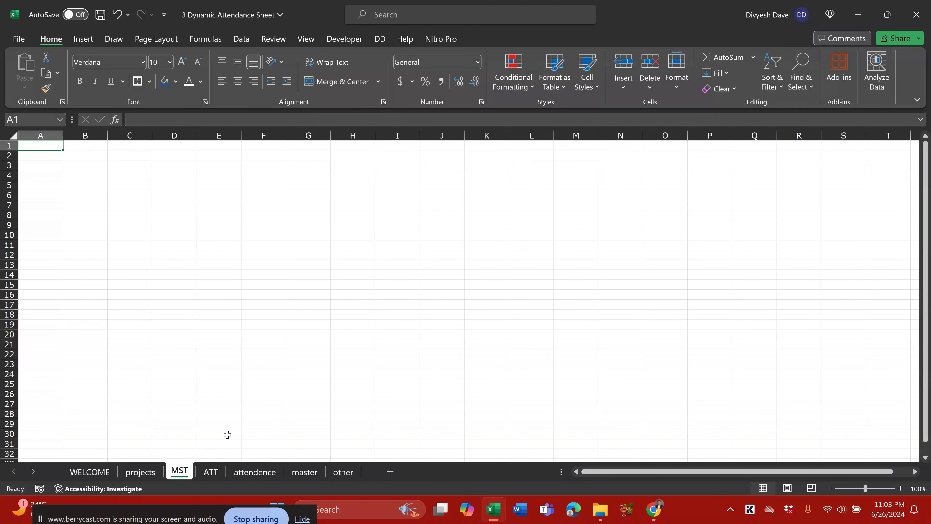
Enter the heading YEARS in A2 of the MST sheet, with 2021 and 2022 below it
left_click(48, 161)
key("Up")
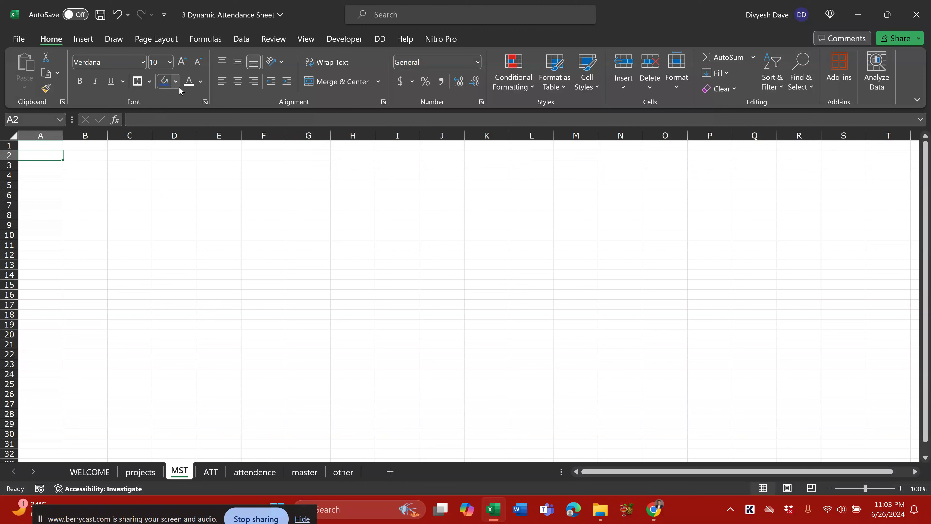
type("YEARS")
key("Return")
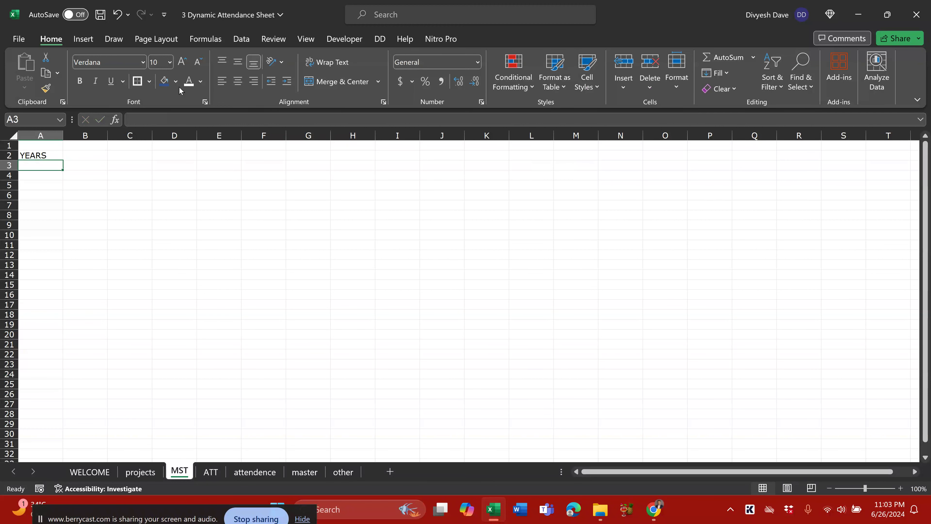
type("2021")
key("Return")
type("2022")
key("Return")
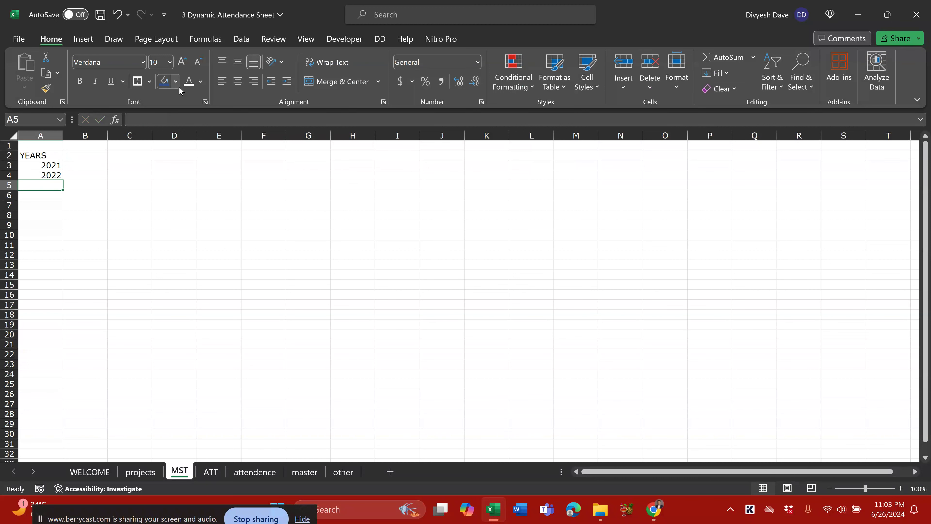
Extend the years down to 2030 in A12, with A2:A12 centred and given all borders
left_click_drag(41, 156, 48, 242)
key("alt+h")
key("a")
key("c")
left_click_drag(51, 167, 69, 257)
left_click_drag(49, 156, 55, 253)
key("alt+h")
key("b")
key("a")
key("ctrl+Home")
key("Down")
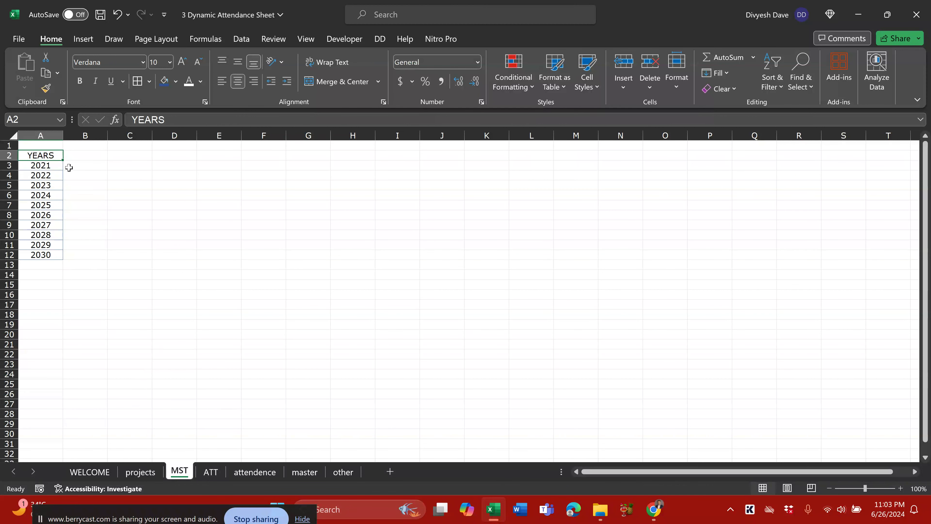
Convert A2:A12 into a table with headers and narrow column B beside it
left_click_drag(50, 161, 50, 254)
key("ctrl+t")
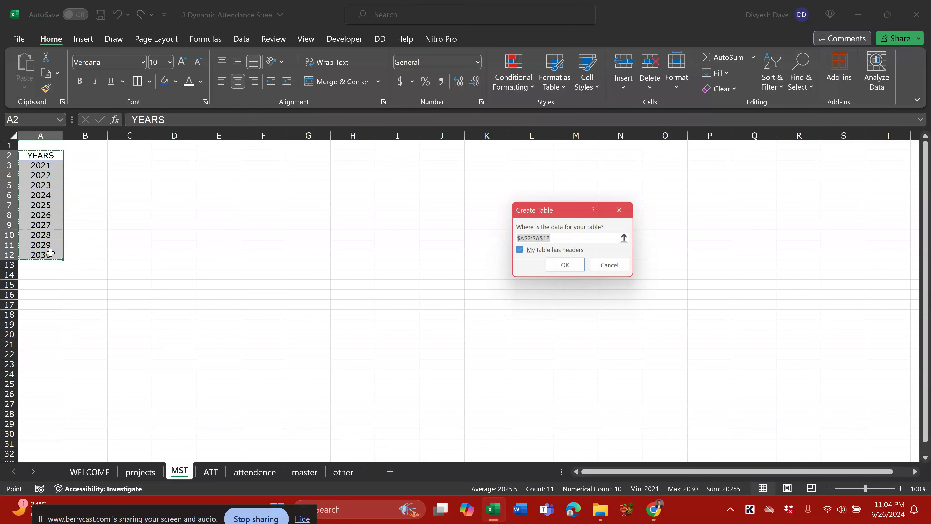
key("Return")
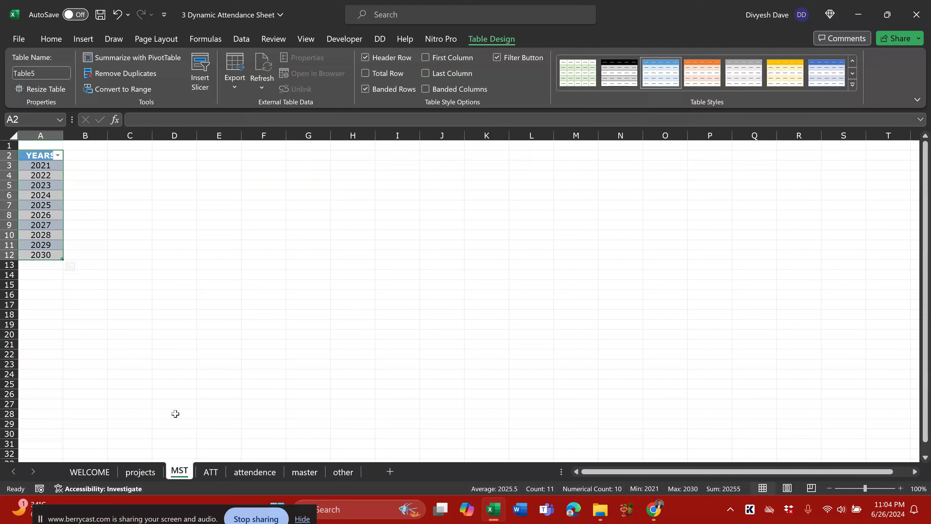
left_click_drag(107, 135, 82, 135)
Enter the heading MONTHS in C2 and fill the months from JANUARY to DECEMBER in C3:C14
left_click(102, 151)
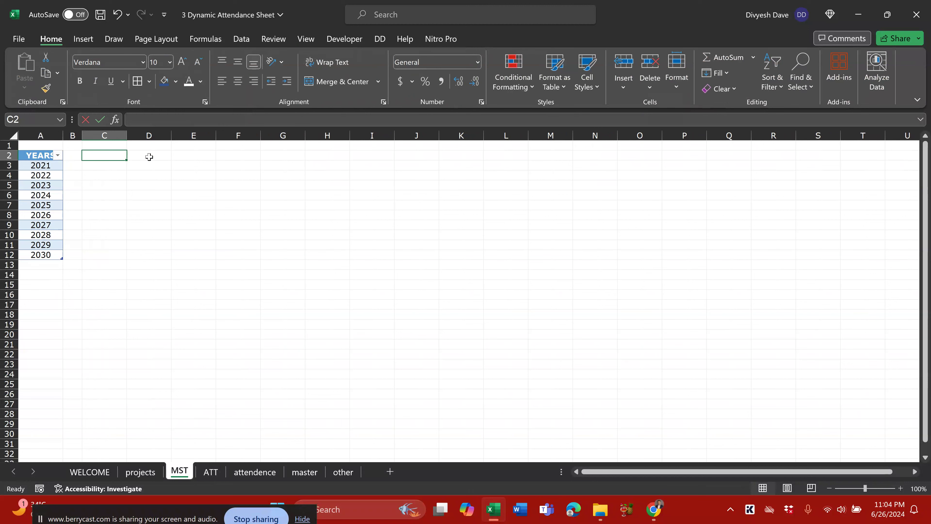
type("MONTHS")
key("Return")
type("JANUARY")
key("Return")
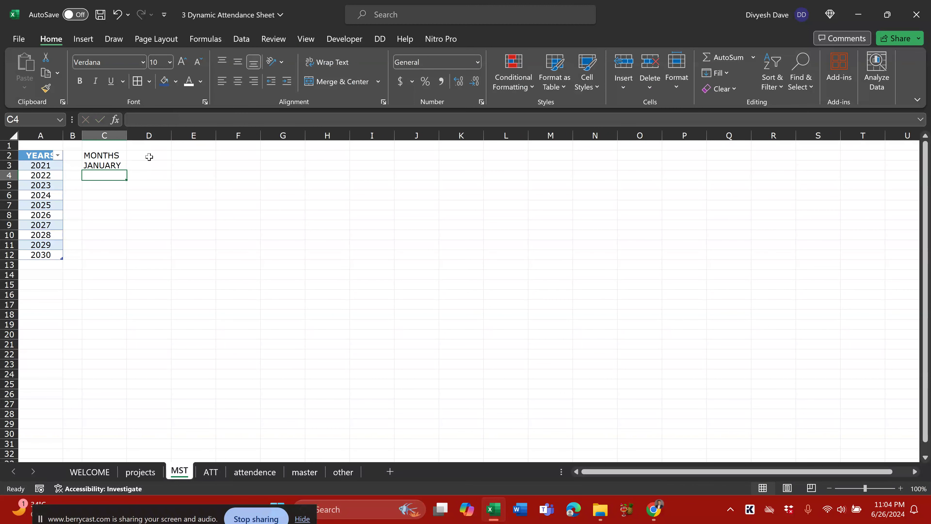
type("FEBRUARY")
key("Return")
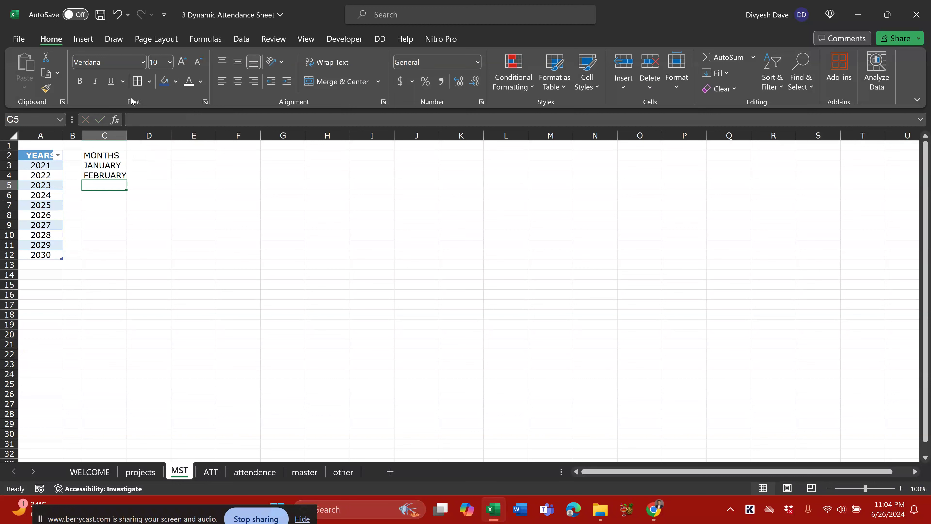
left_click_drag(100, 166, 106, 273)
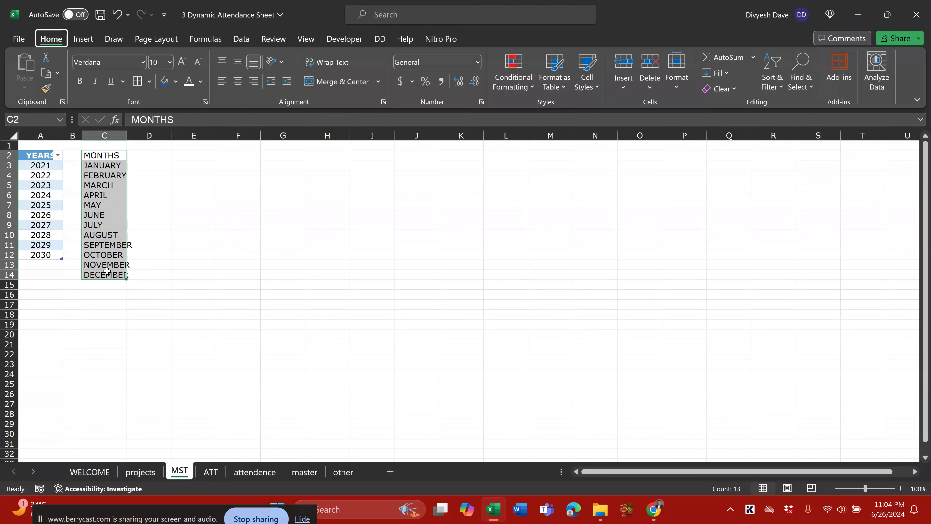
key("ctrl+t")
key("Return")
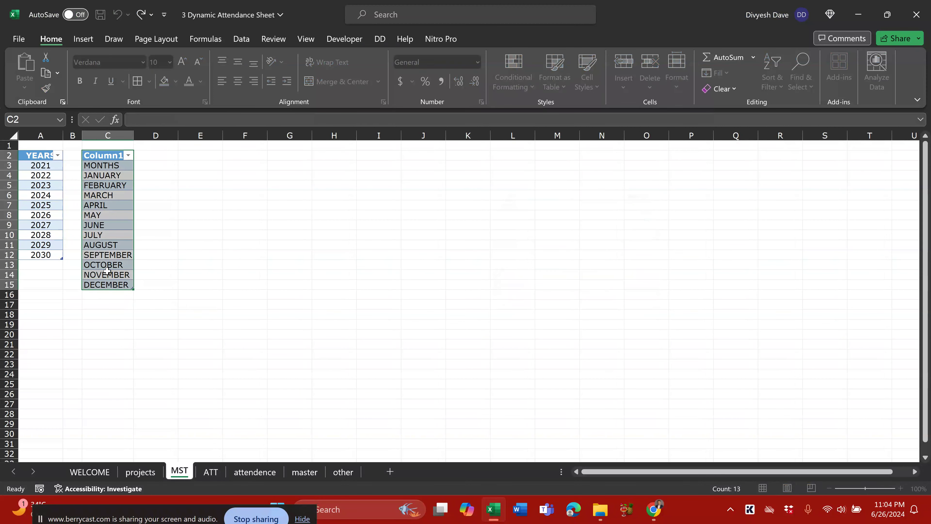
key("ctrl+z")
key("ctrl+z")
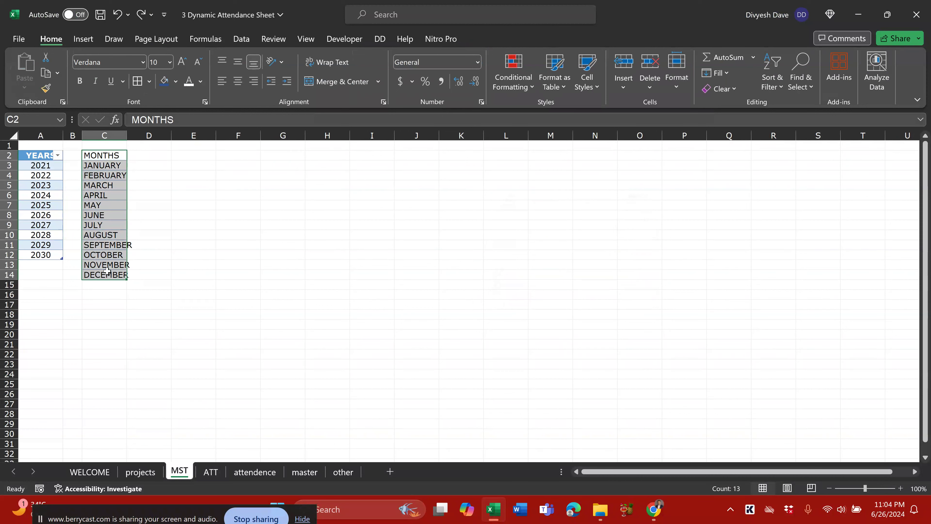
Convert C2:C14 into a table with headers and widen column C to fit the month names
key("ctrl+t")
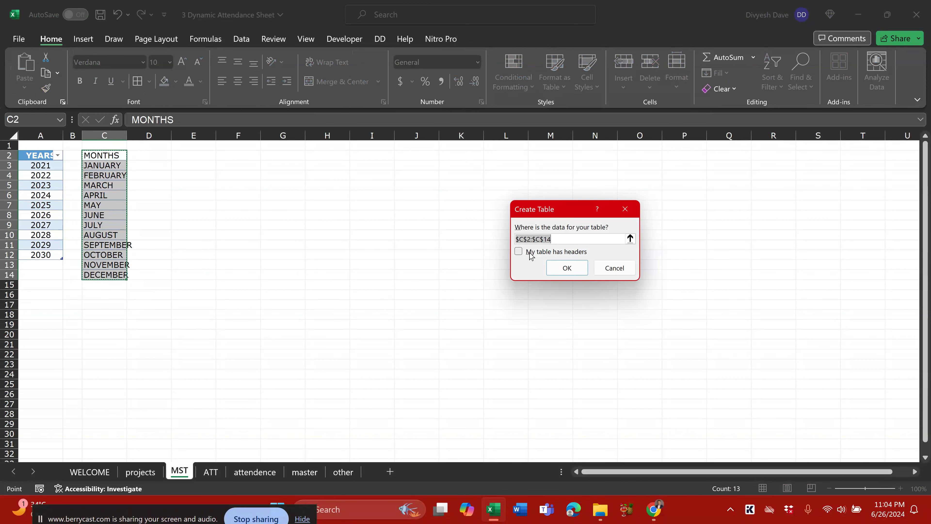
left_click(531, 253)
left_click(571, 267)
left_click_drag(133, 136, 137, 135)
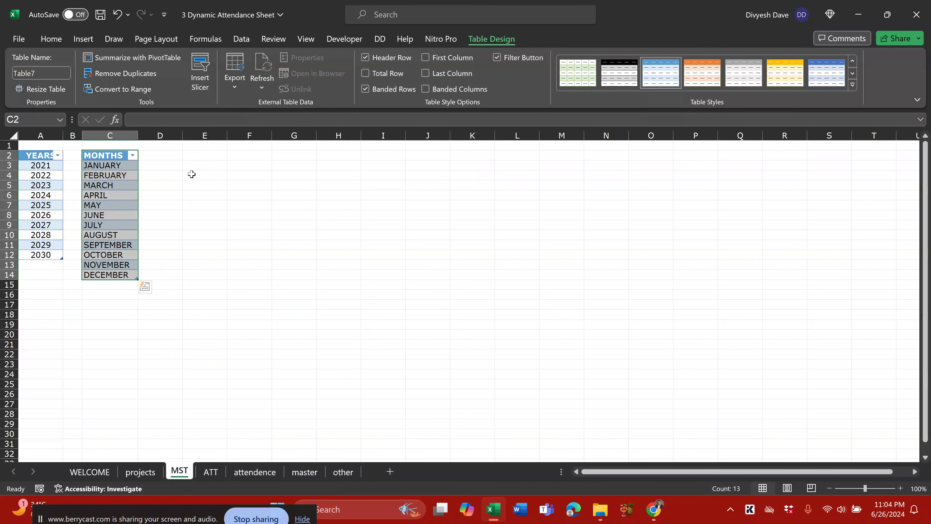
Copy the MONTHS table to E2 and widen column E to fit its contents
key("ctrl+c")
left_click(187, 154)
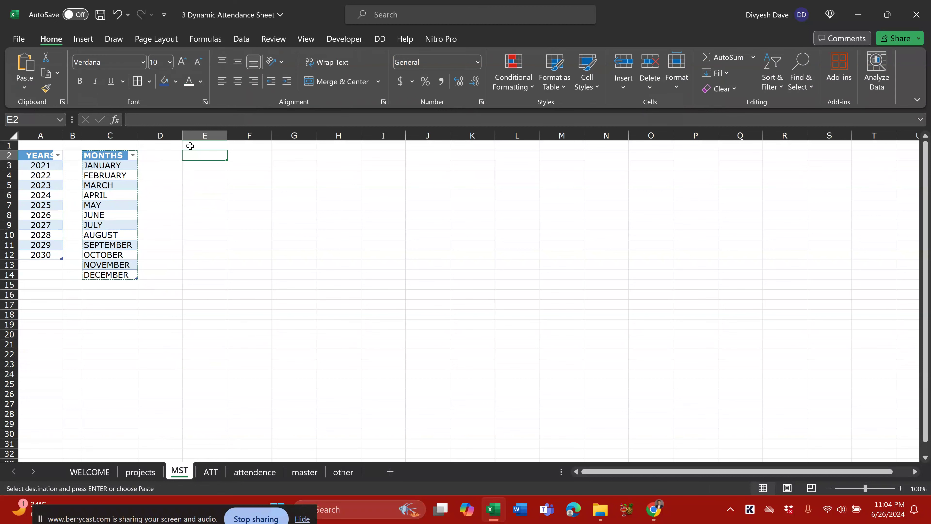
key("ctrl+v")
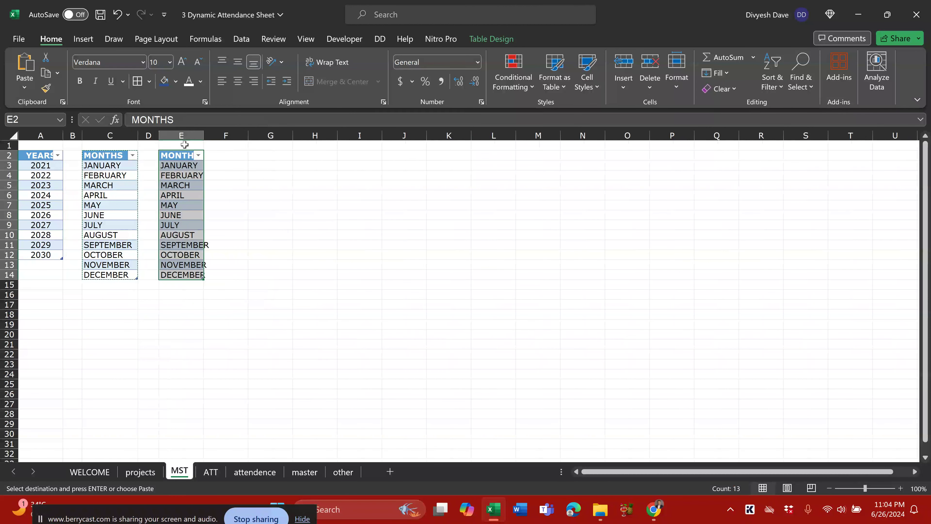
left_click_drag(204, 135, 210, 139)
Rename the header of the copied table in E2 to DAYS
left_click(191, 151)
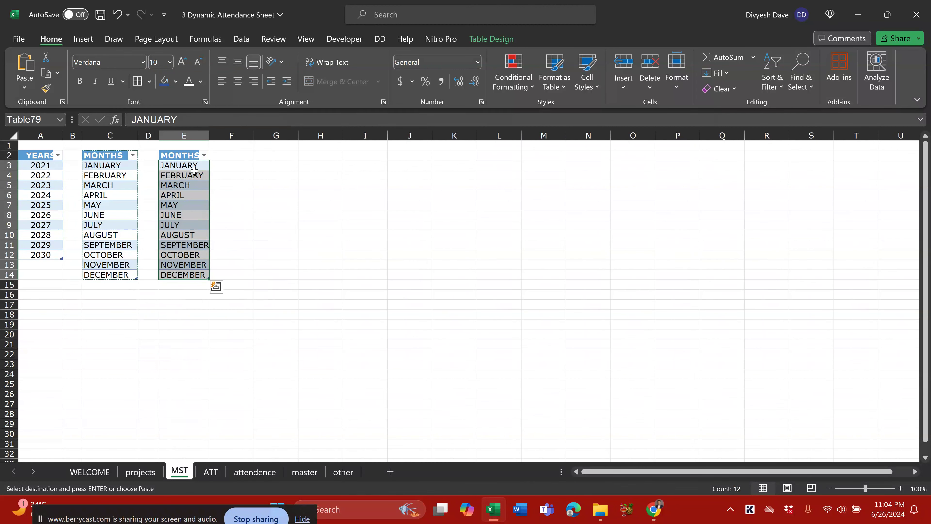
left_click(181, 155)
type("DAYS")
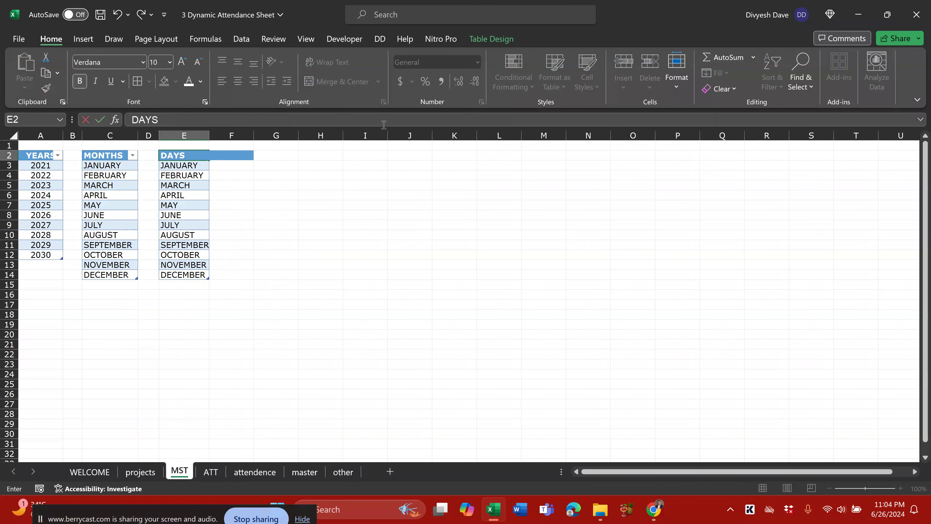
key("Return")
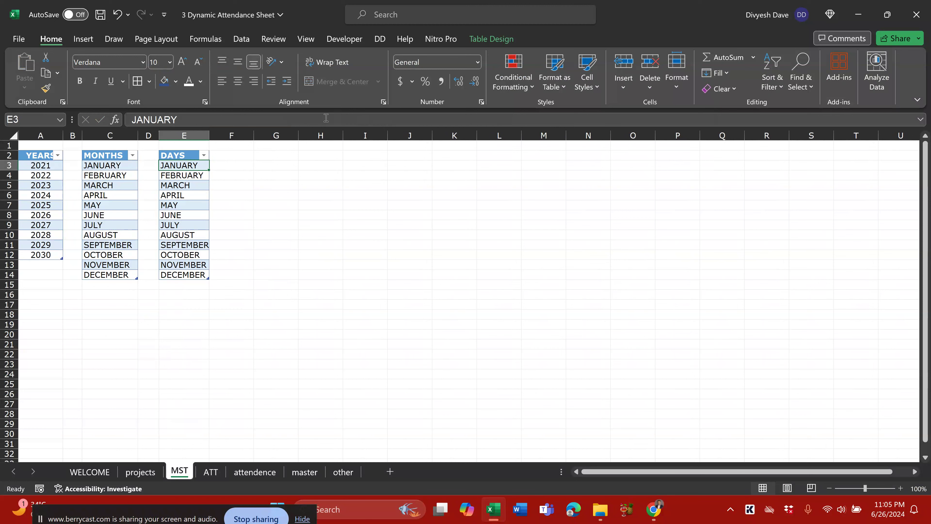
Insert a table column to the right of column E and set the headers to NUMBER in E2 and DAYS in F2
left_click(188, 151)
right_click(190, 267)
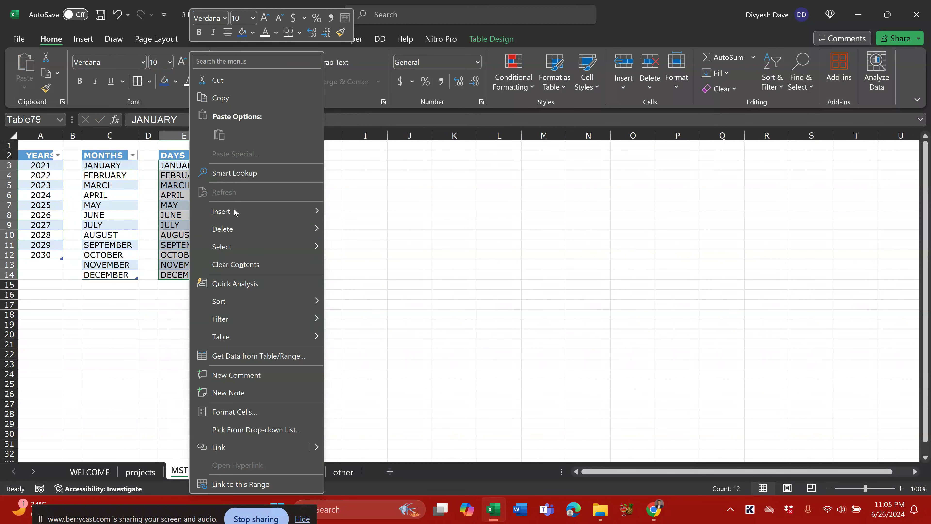
mouse_move(239, 211)
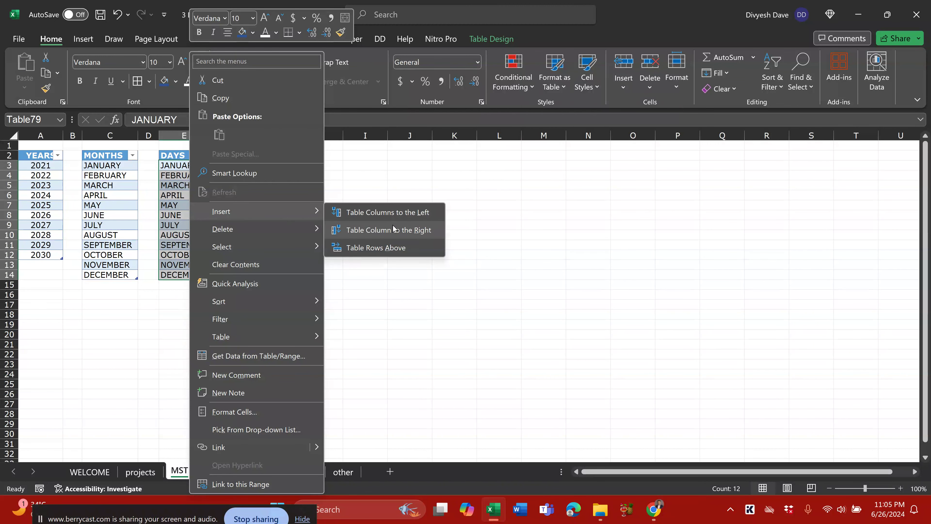
left_click(395, 238)
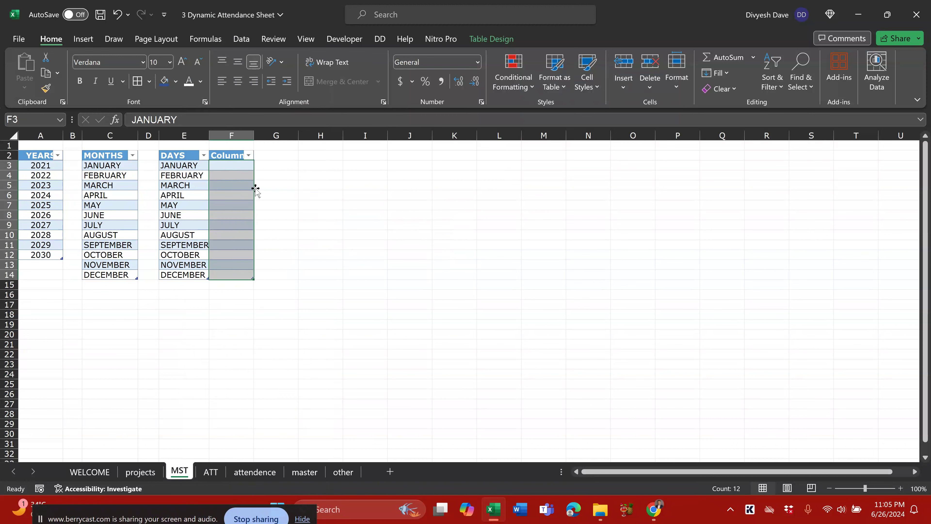
left_click(186, 167)
left_click(185, 155)
type("NUMBER")
key("Tab")
type("DAYS")
key("Return")
Fill E3:E9 with the number series 1 to 7 and centre the numbers
type("1")
key("Return")
key("Up")
key("shift+Down")
key("shift+Down")
key("shift+Down")
key("shift+Down")
key("shift+Down")
key("shift+Down")
key("alt")
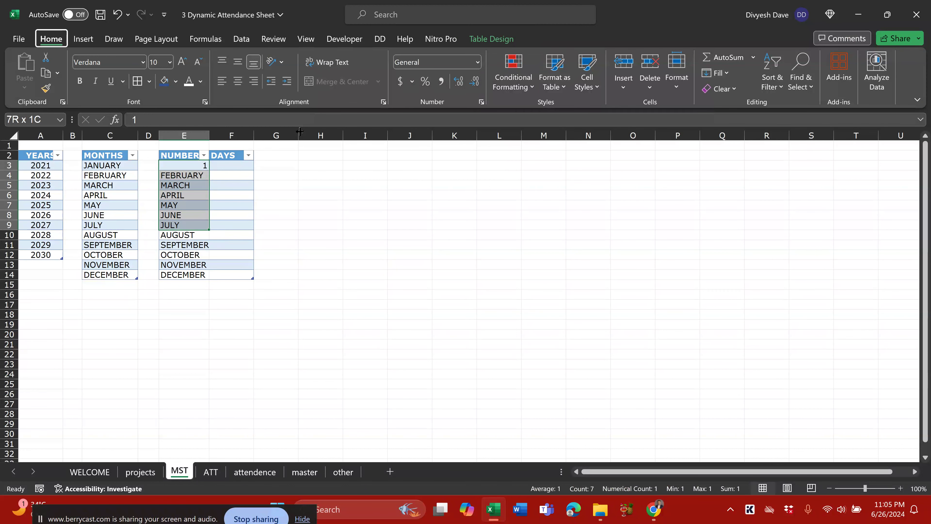
key("h")
key("f")
key("i")
key("s")
key("Return")
key("alt+h")
key("a")
key("c")
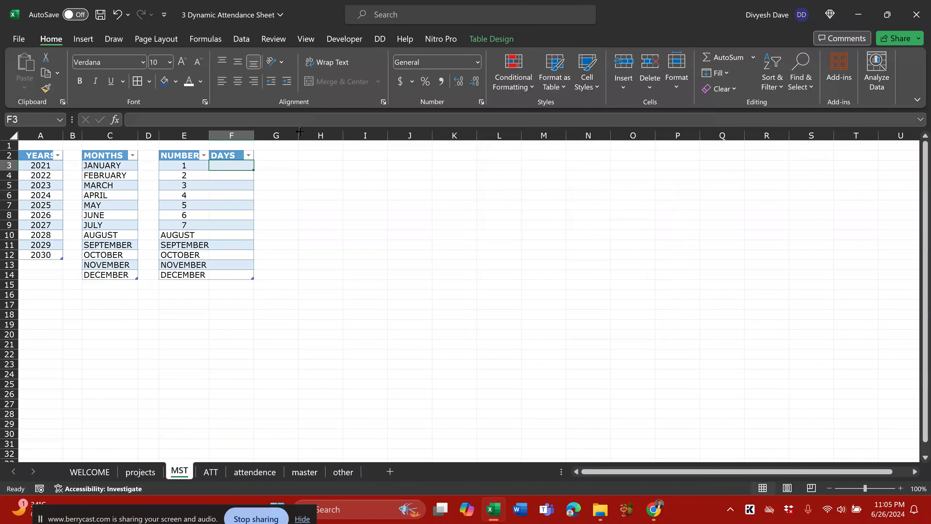
Delete the leftover AUGUST to DECEMBER rows, E10:F14, from the NUMBER and DAYS table
key("Down")
key("Down")
key("Down")
key("Down")
key("Down")
key("Down")
key("Down")
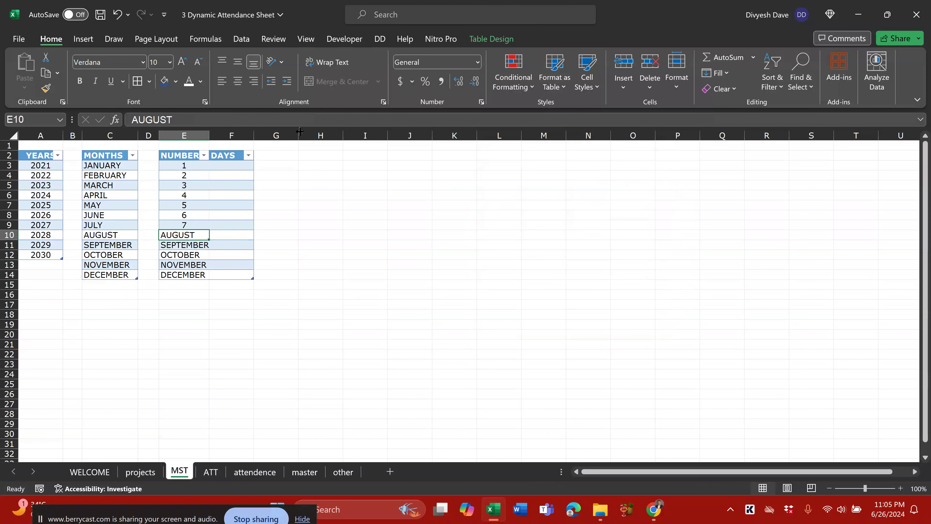
key("shift+Right")
key("shift+Down")
key("shift+Down")
key("shift+Down")
key("shift+Down")
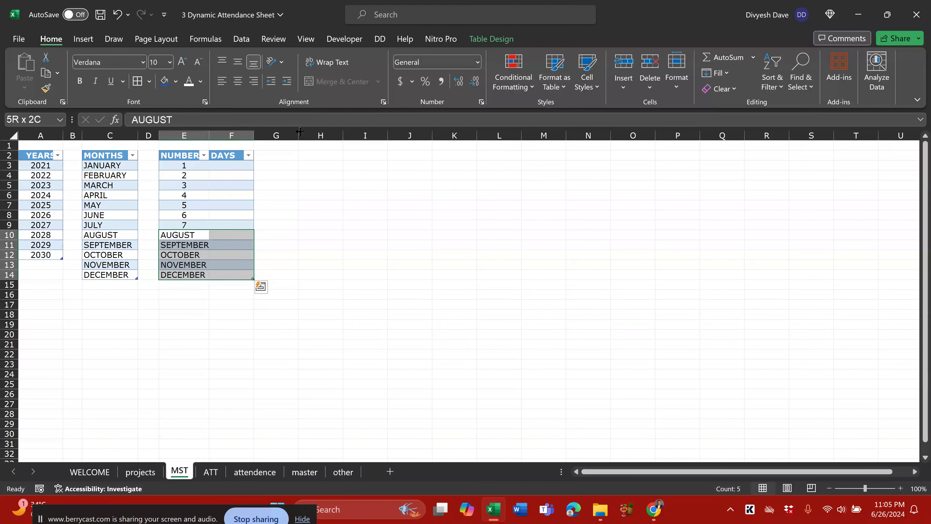
key("ctrl+minus")
Fill the DAYS column with SUN, MON and the following weekdays through SAT in F3:F9
key("Up")
key("Up")
key("Up")
key("Up")
key("Up")
key("Up")
key("Right")
key("Up")
type("SUN")
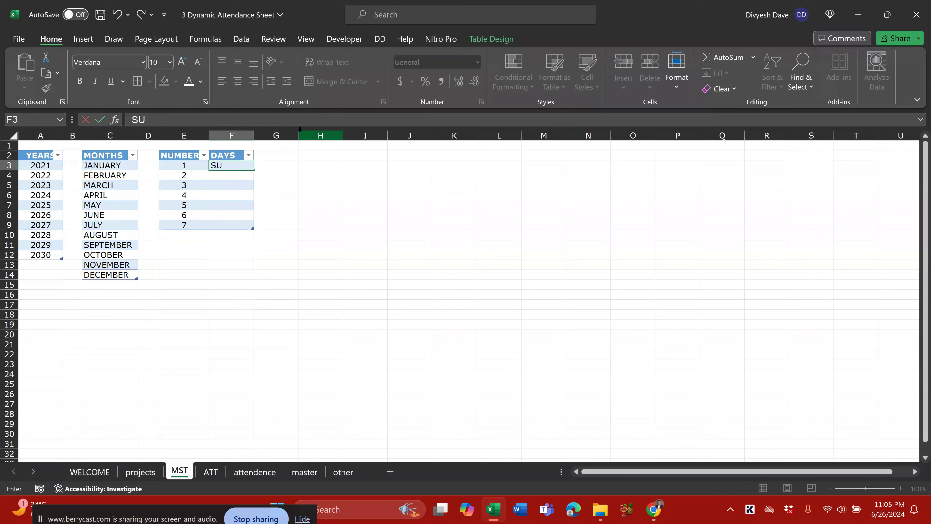
key("Return")
type("MON")
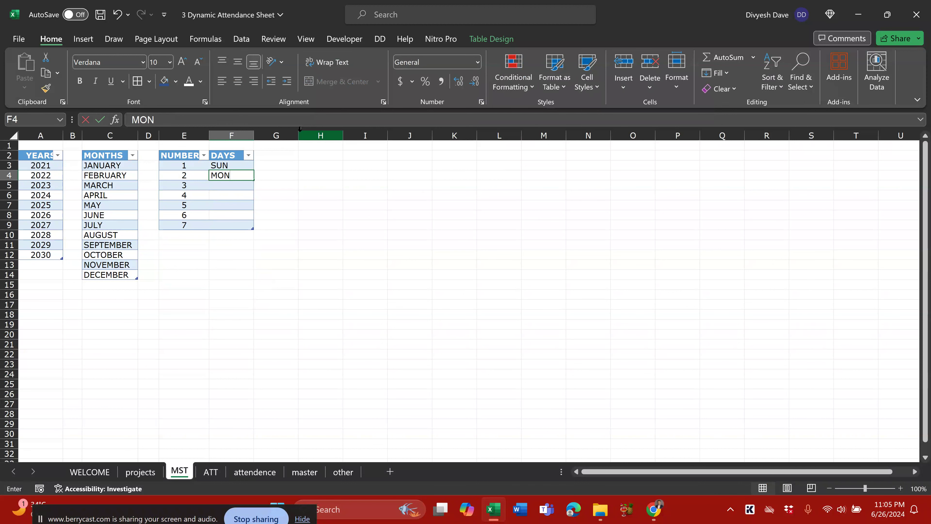
key("Return")
left_click_drag(229, 166, 251, 229)
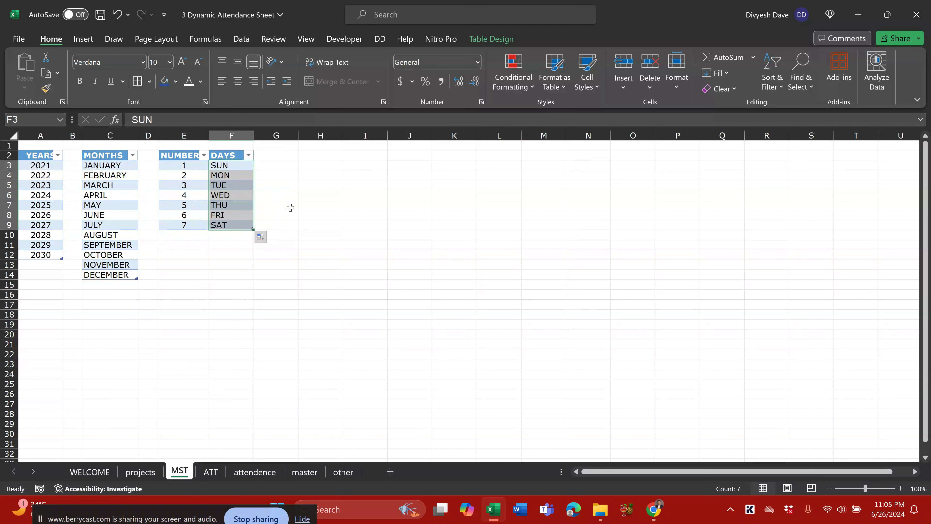
Centre the day names in F3:F9 and save the workbook
key("alt+h")
key("a")
key("c")
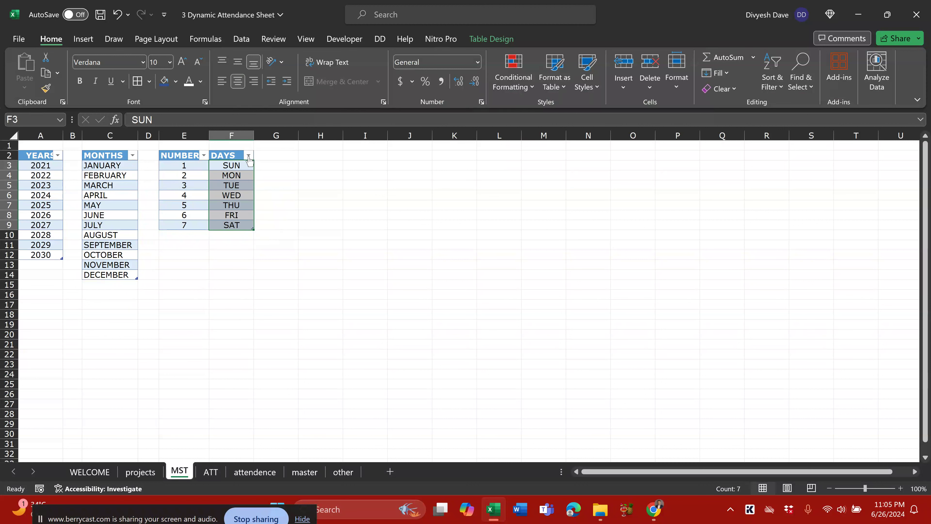
left_click(197, 177)
key("ctrl+s")
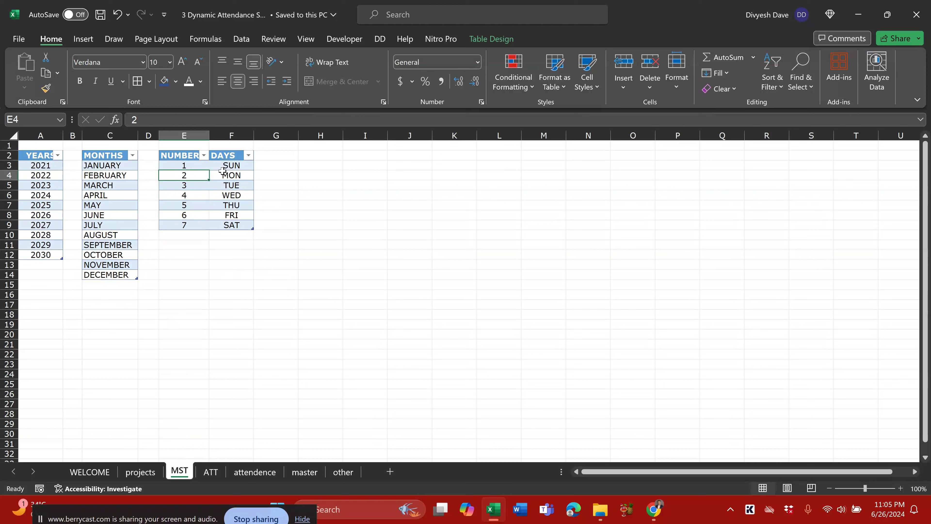
Review the attendence reference sheet and the steps list on the other sheet, and return to the ATT sheet
left_click_drag(227, 164, 241, 223)
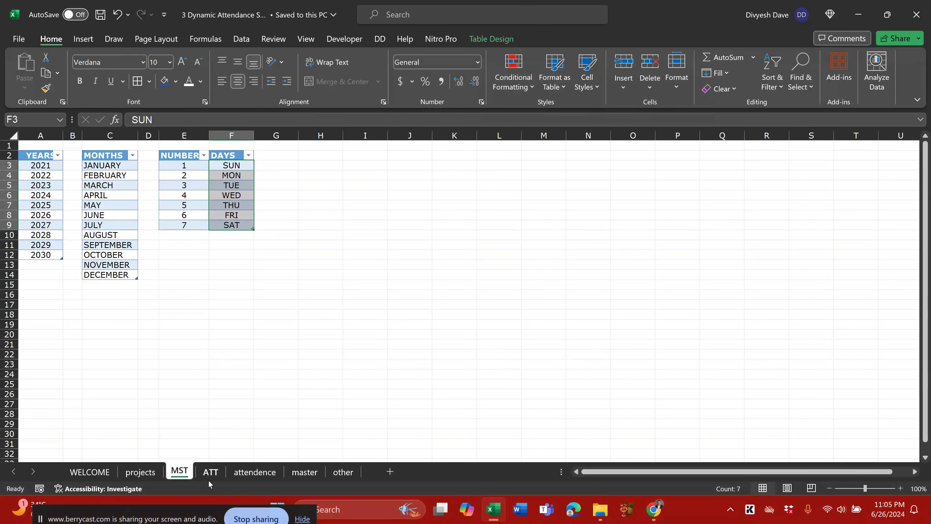
left_click(255, 472)
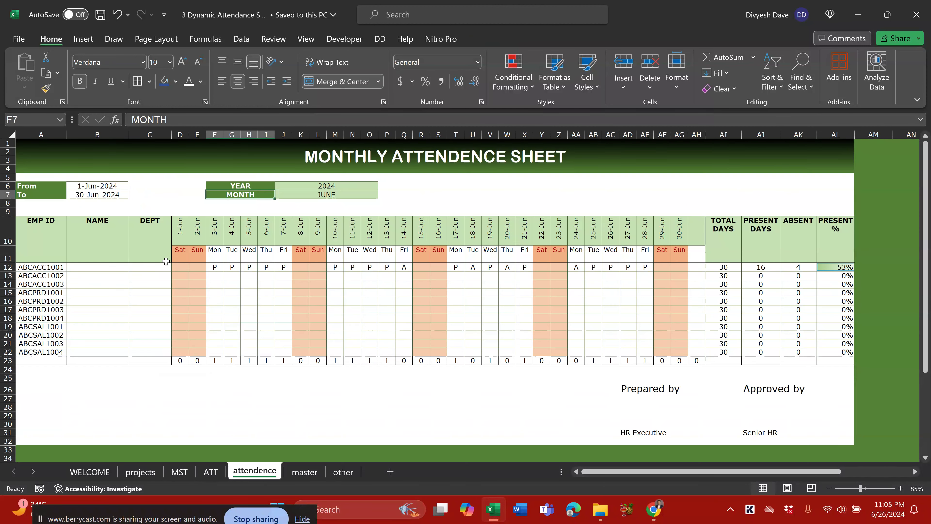
left_click(210, 472)
left_click(105, 237)
left_click(69, 184)
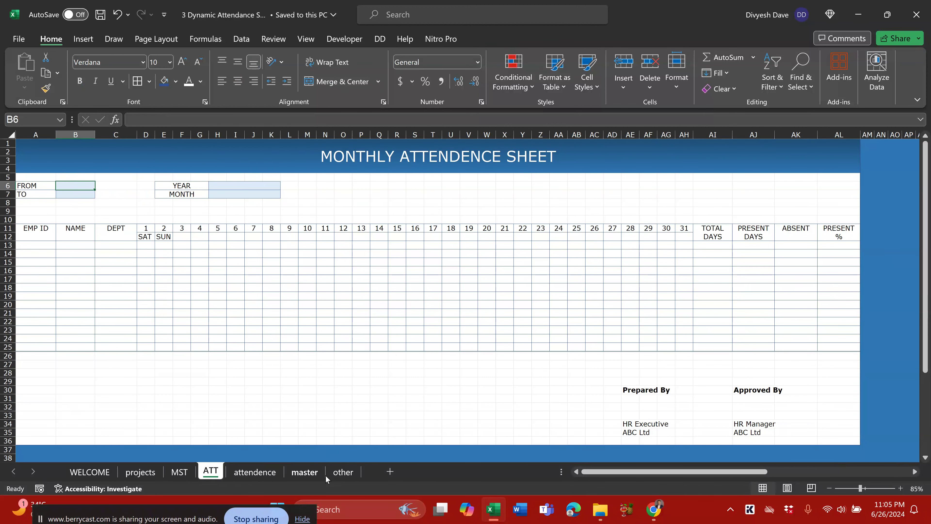
left_click(343, 471)
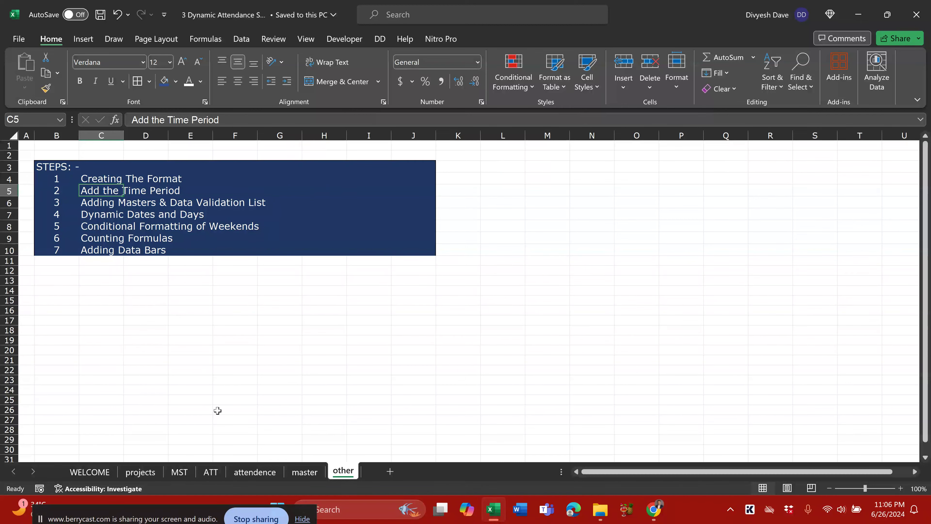
left_click(211, 472)
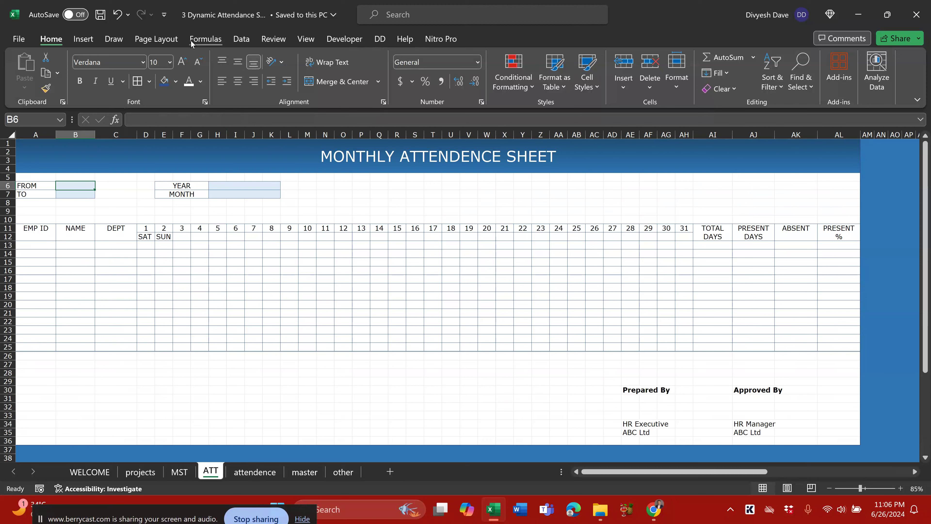
Bold the FROM, TO, YEAR and MONTH labels and the EMP ID, NAME, DEPT and TOTAL DAYS through PRESENT % headings on ATT
left_click(242, 40)
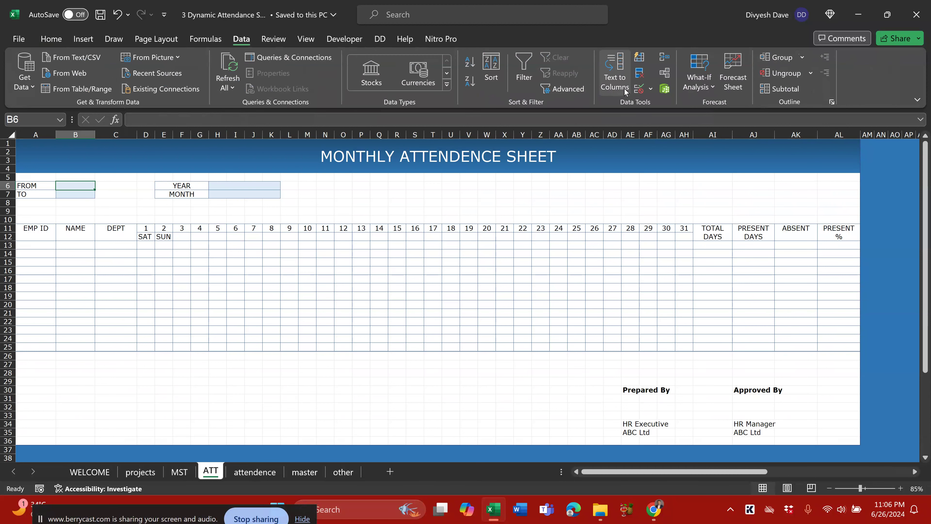
left_click(240, 185)
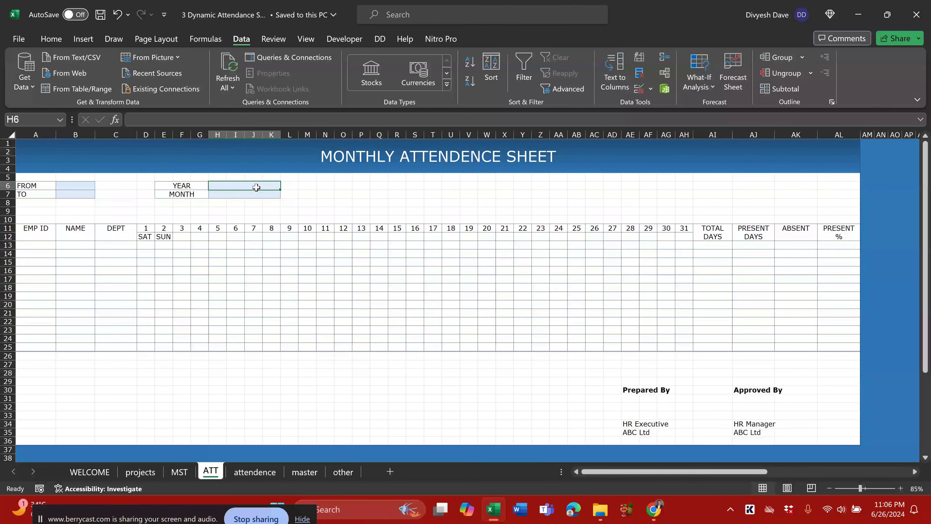
left_click_drag(198, 184, 180, 195)
key("ctrl+b")
left_click_drag(32, 185, 33, 194)
key("ctrl+b")
left_click_drag(37, 228, 132, 229)
key("ctrl+b")
left_click_drag(714, 227, 839, 231)
key("ctrl+b")
left_click(217, 202)
left_click(233, 186)
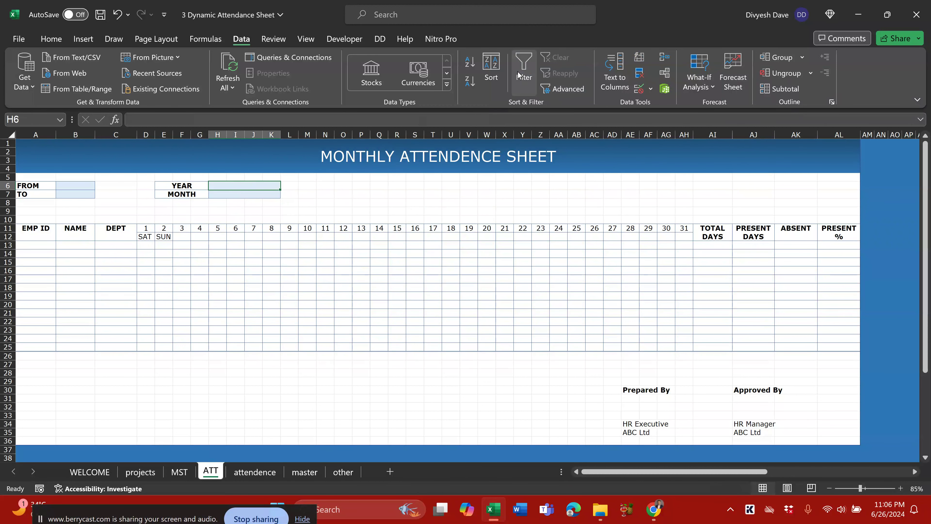
left_click(651, 89)
left_click(684, 107)
left_click(546, 188)
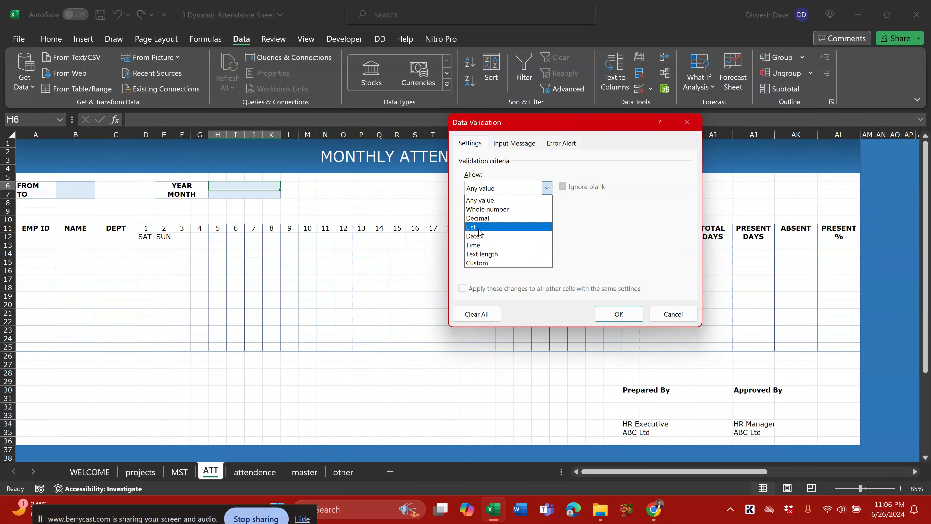
left_click(488, 227)
left_click(619, 243)
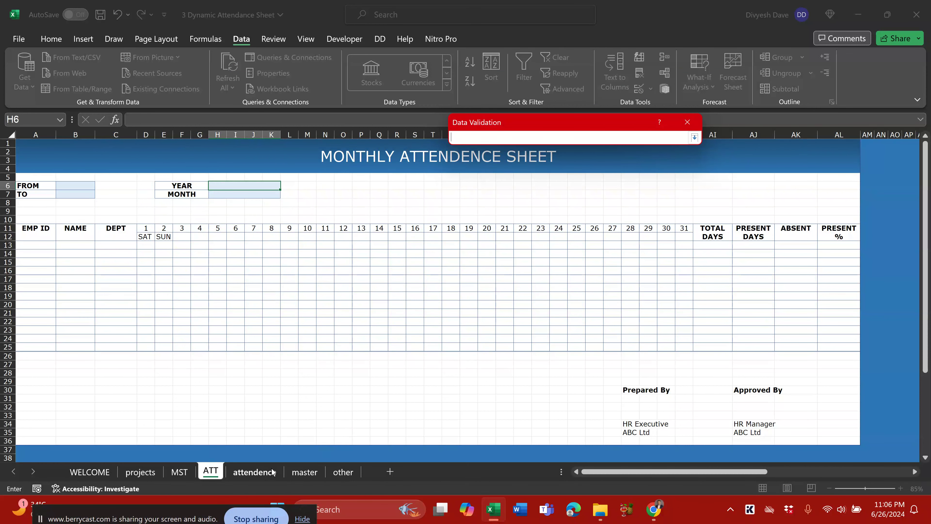
left_click(181, 472)
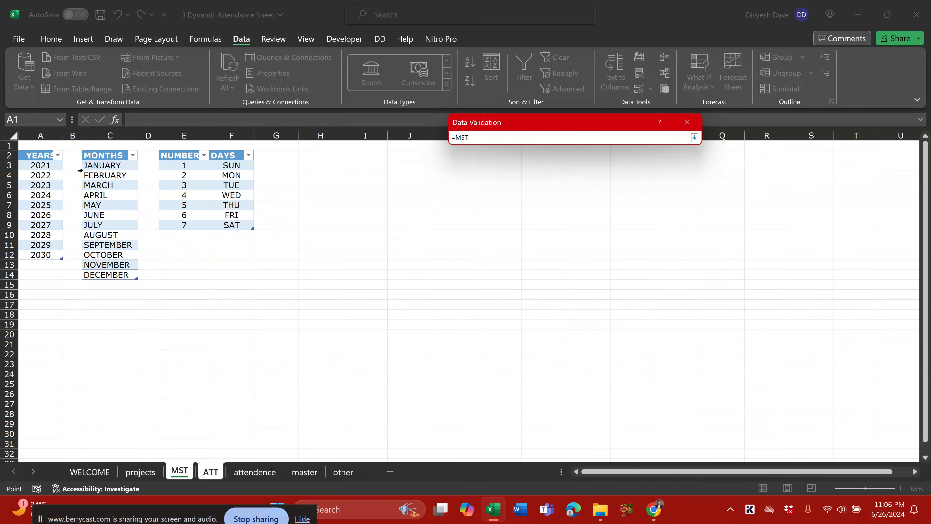
left_click_drag(26, 162, 31, 250)
key("Return")
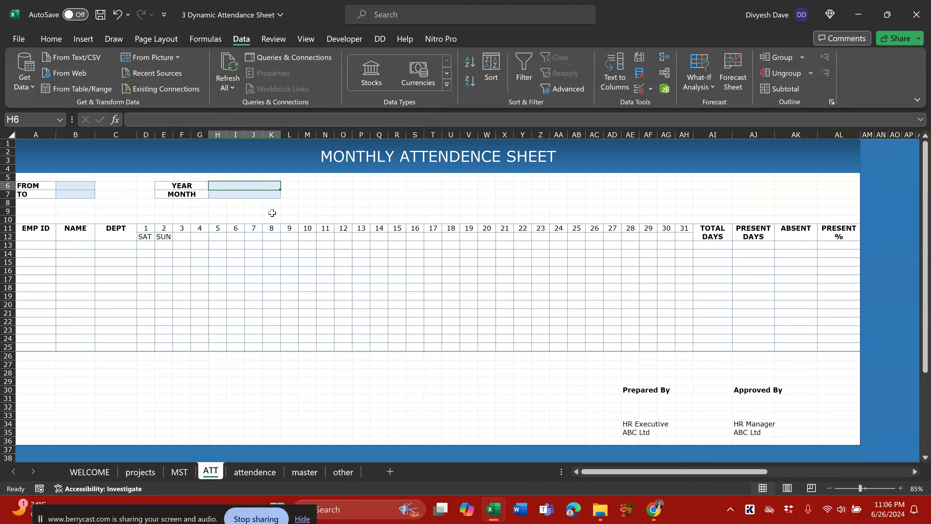
Add list data validation to the YEAR cell H6 with source =MST!$A$3:$A$12 and check its dropdown
left_click(650, 88)
left_click(385, 219)
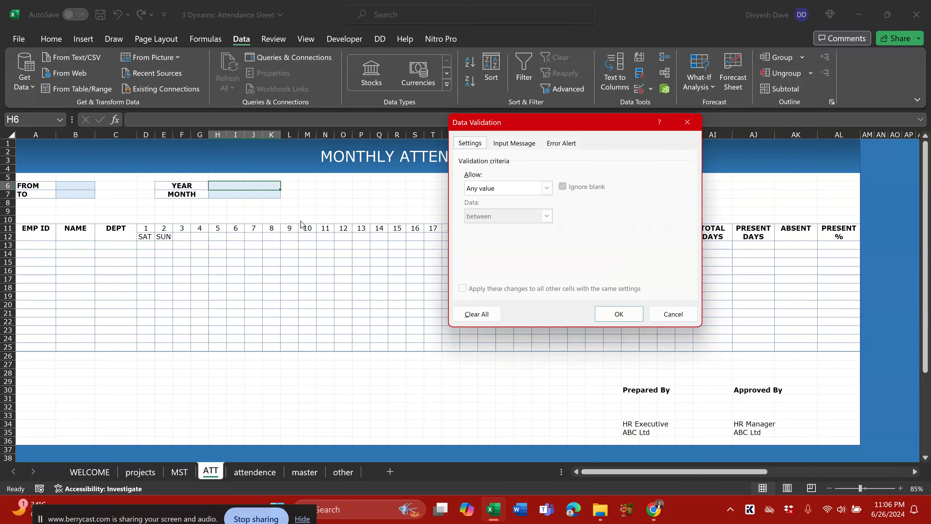
left_click(528, 189)
left_click(487, 231)
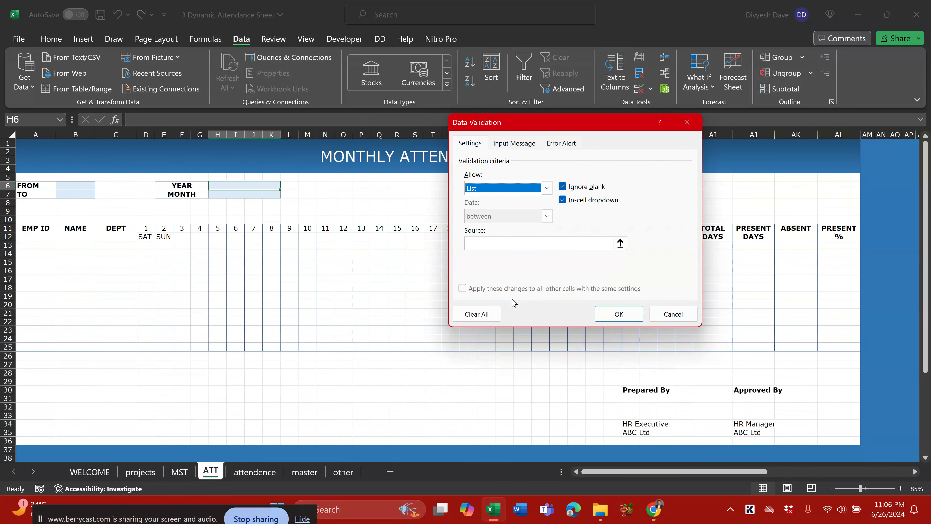
left_click(620, 244)
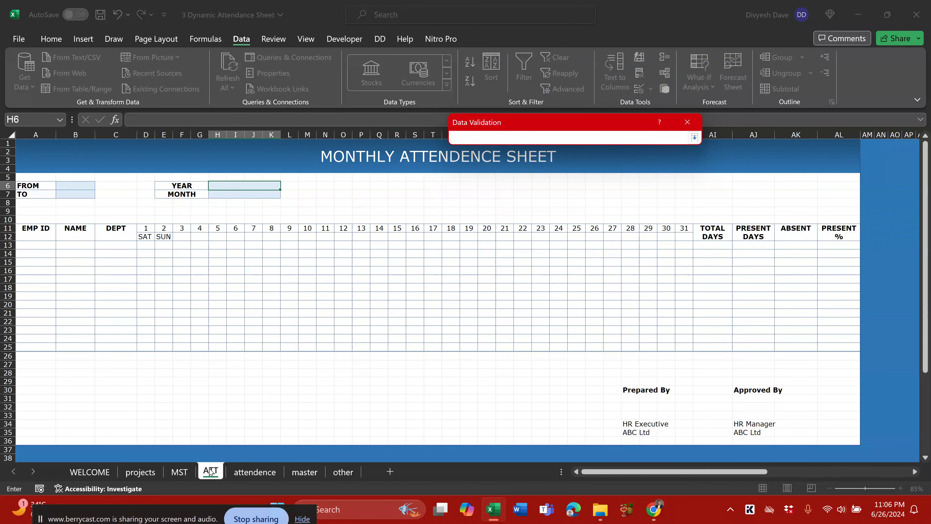
left_click(179, 472)
left_click_drag(39, 167, 40, 253)
key("Return")
left_click(618, 313)
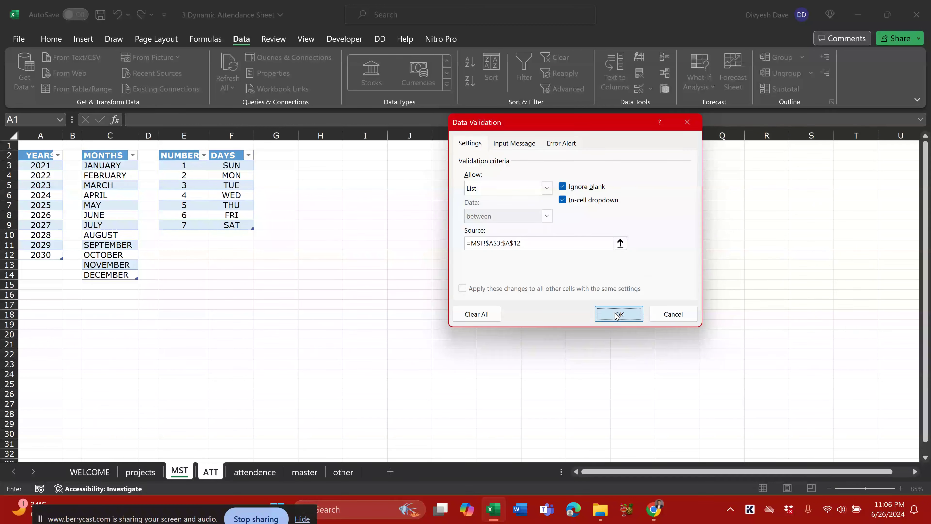
left_click(285, 185)
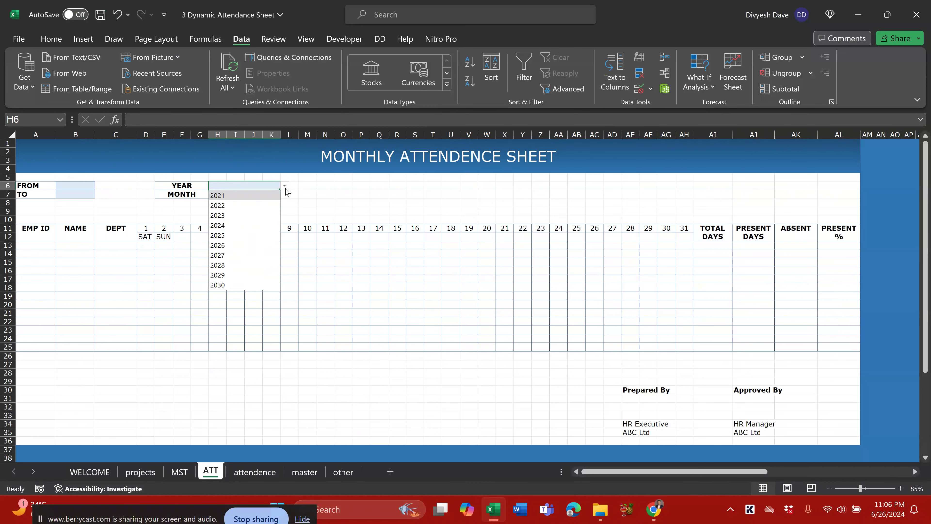
left_click(328, 185)
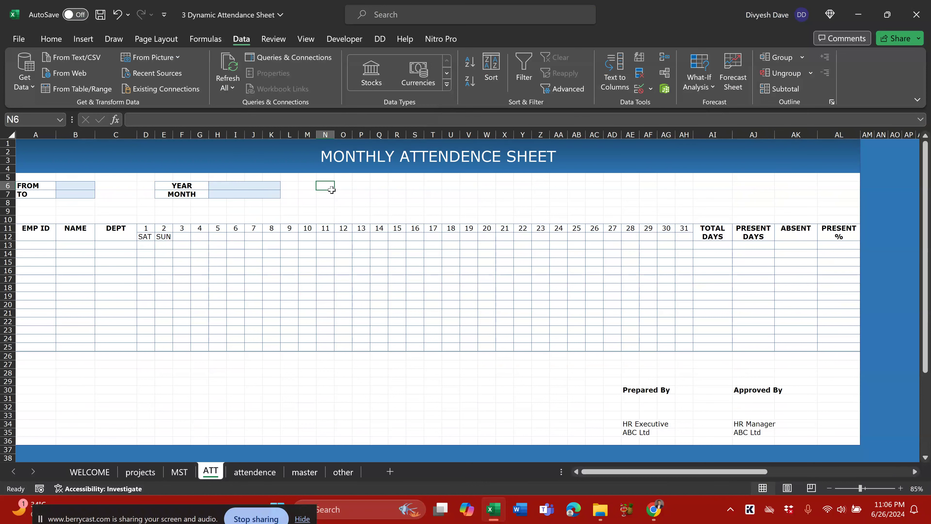
Add list data validation to the MONTH cell H7 with source =MST!$C$3:$C$14 and check the MONTH and YEAR dropdowns
left_click(258, 194)
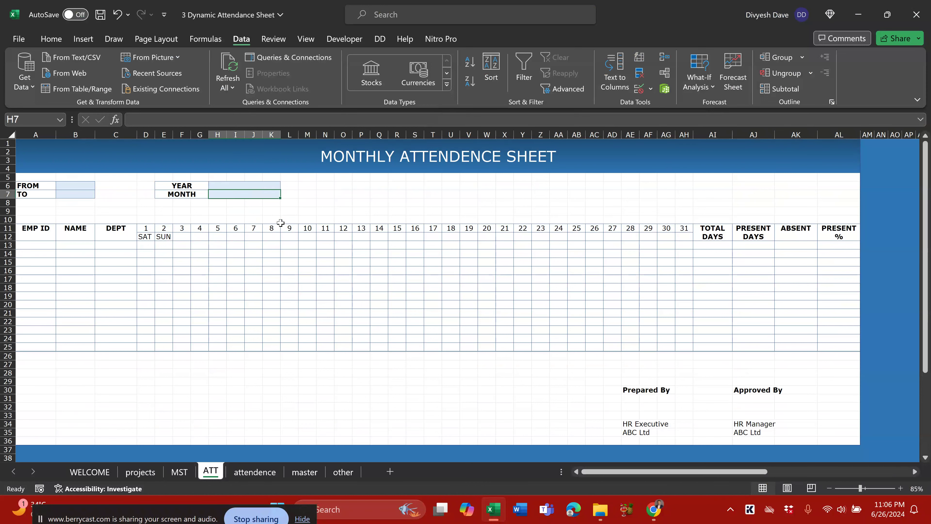
left_click(651, 89)
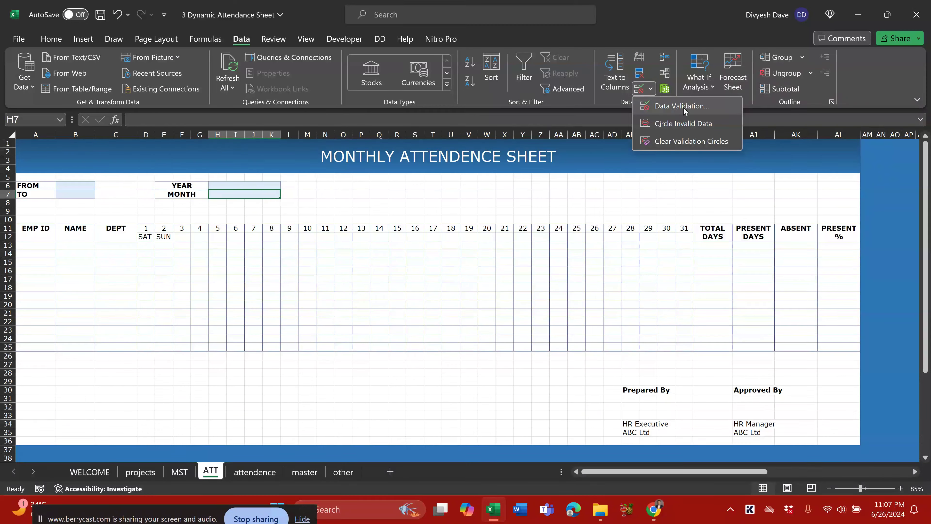
left_click(684, 108)
left_click(547, 188)
left_click(513, 224)
left_click(620, 242)
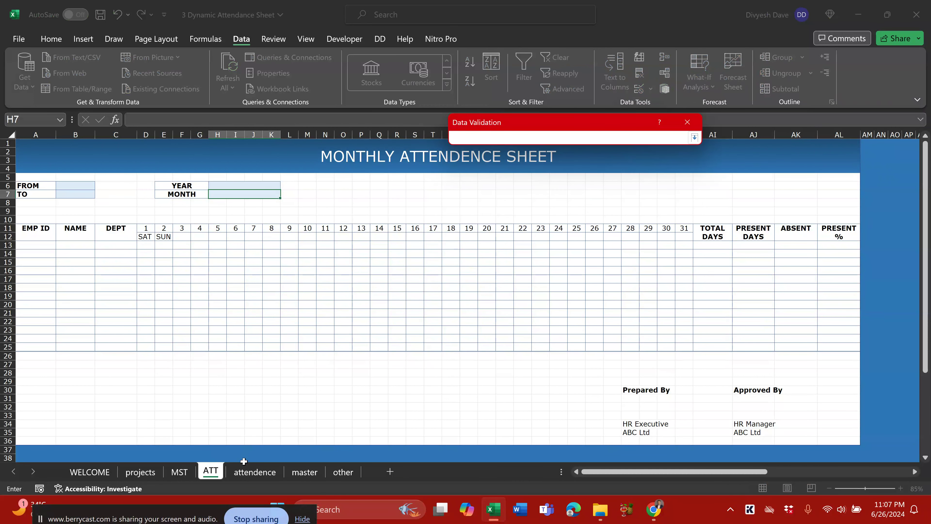
left_click(179, 472)
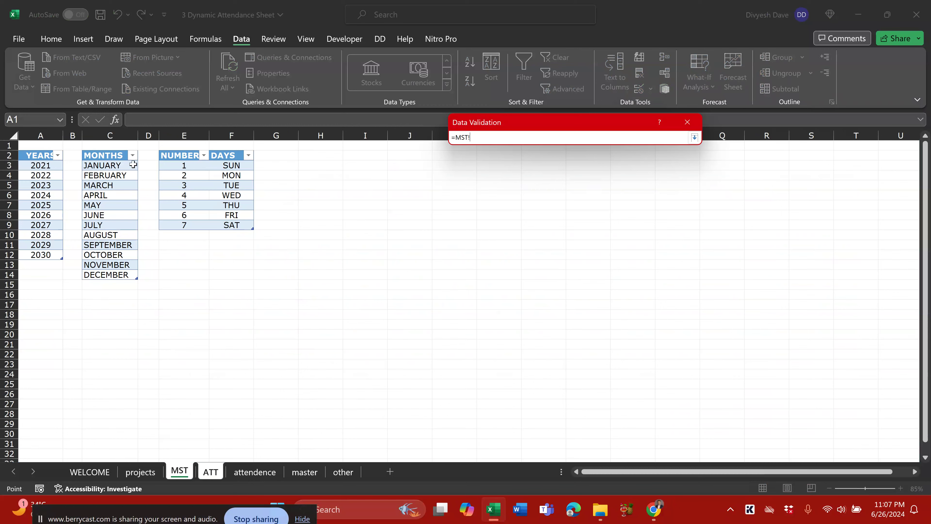
left_click_drag(110, 164, 111, 273)
key("Return")
left_click(618, 314)
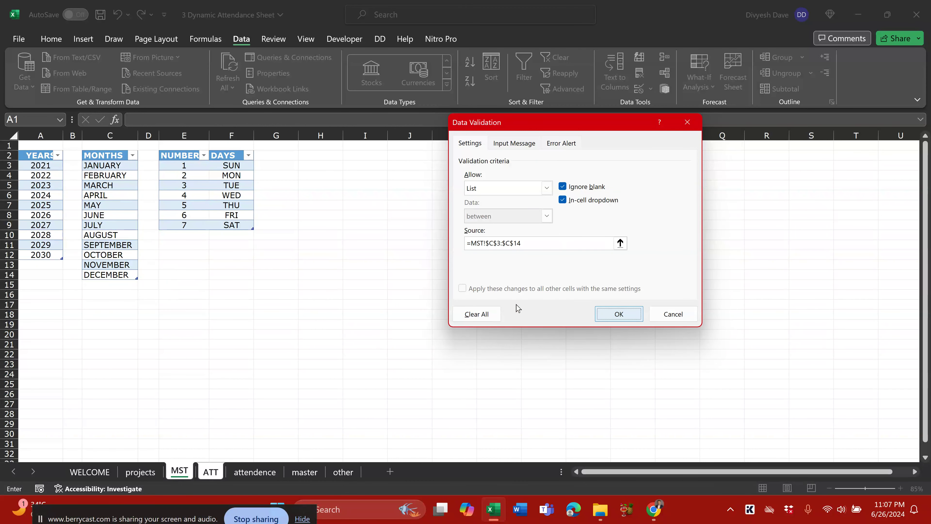
left_click(284, 194)
left_click(285, 182)
left_click(272, 184)
left_click(285, 185)
left_click(263, 184)
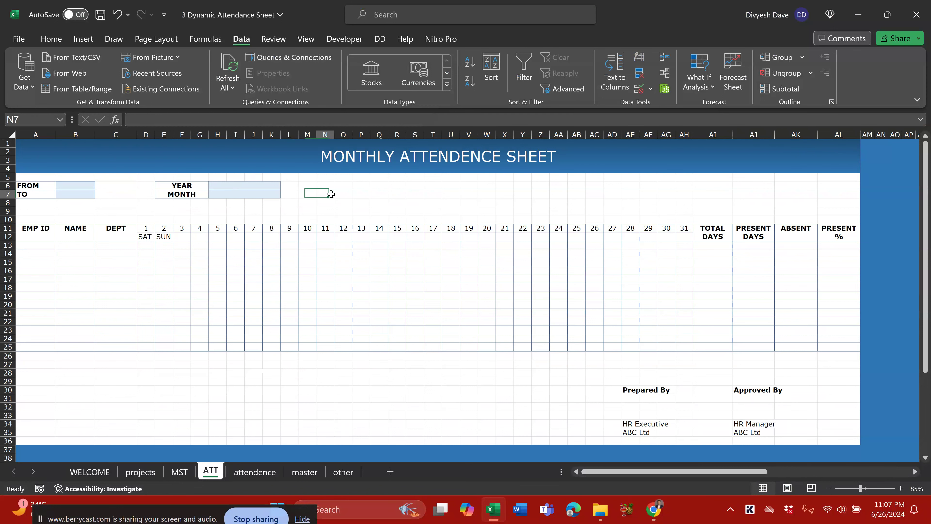
Widen column B of the ATT sheet slightly to make room for the FROM and TO dates
left_click(78, 186)
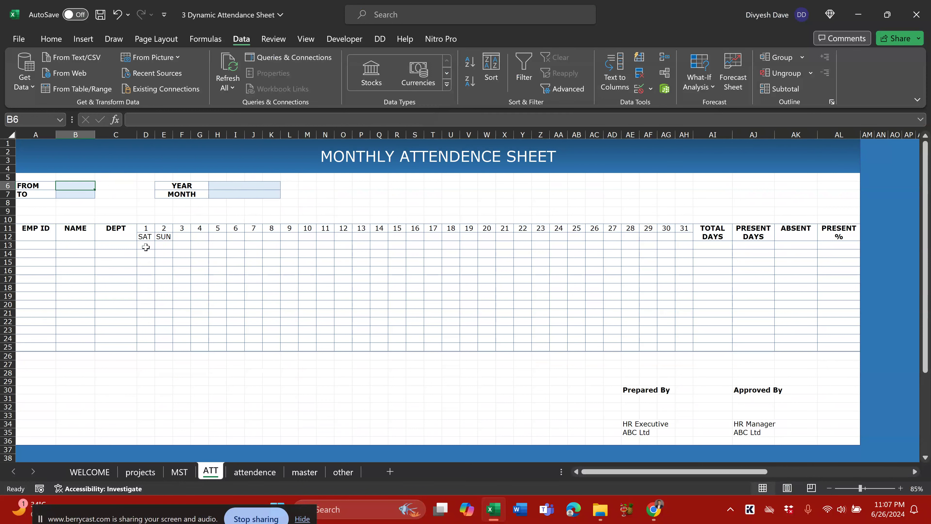
left_click_drag(92, 135, 102, 135)
left_click(241, 184)
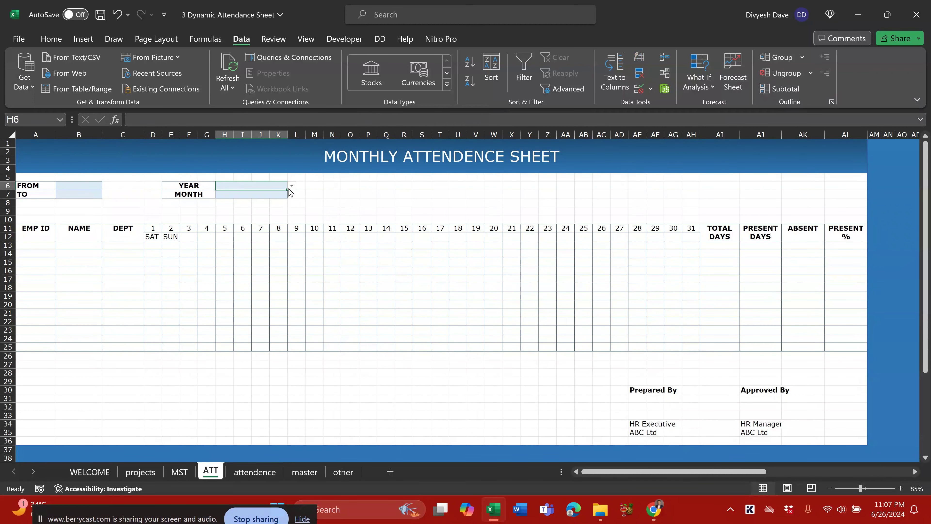
Examine how the From date formula in B6 of the attendence sheet is built, and return to B6 on ATT
left_click(76, 186)
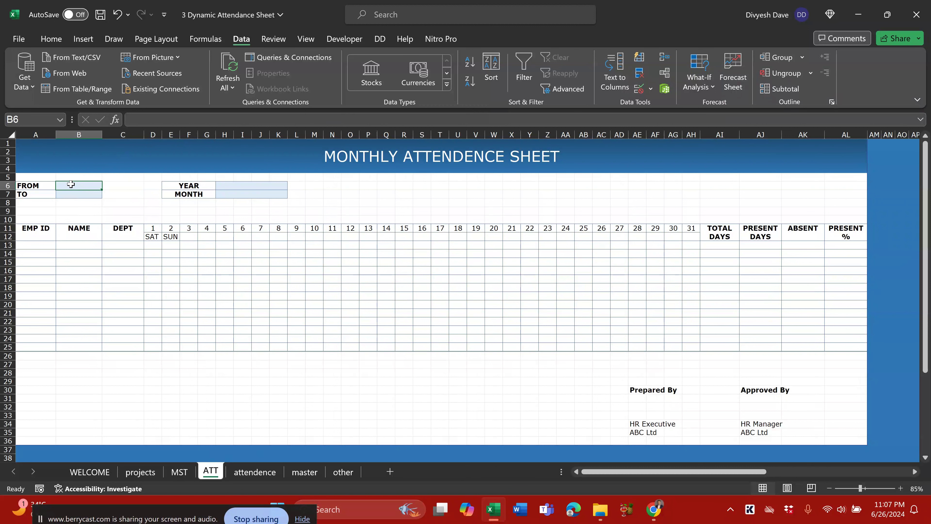
left_click(179, 472)
left_click(253, 471)
double_click(85, 187)
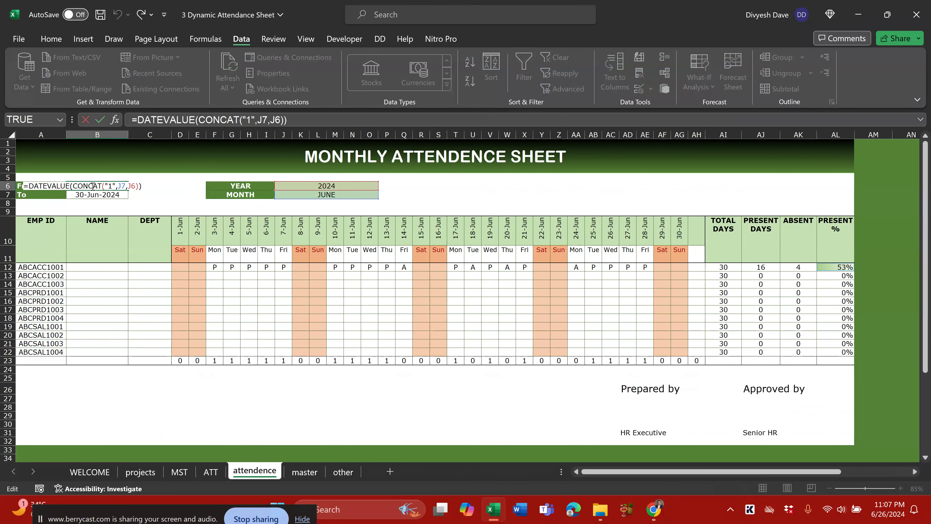
key("Escape")
left_click(211, 473)
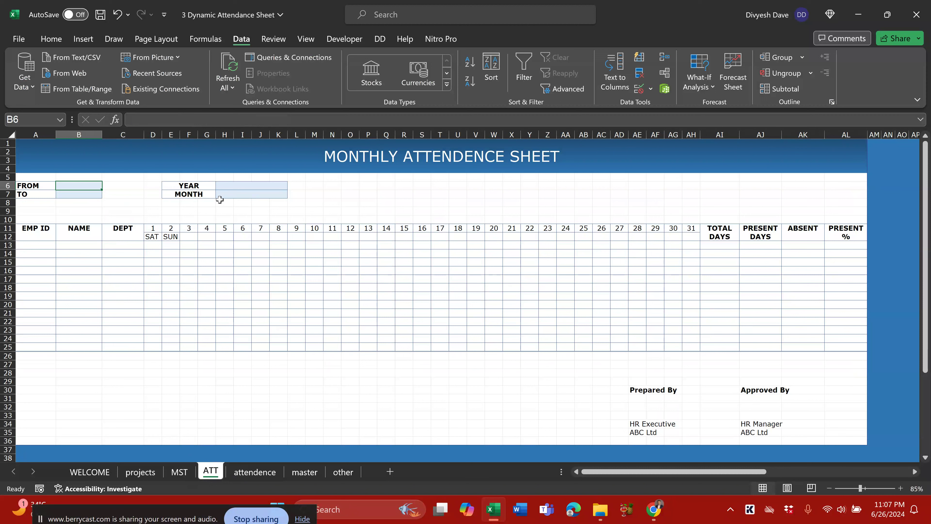
Try to enter the formula =DATEVALUE("1",H7,H6) in the FROM cell B6
type("=DATEVALUE(\"1")
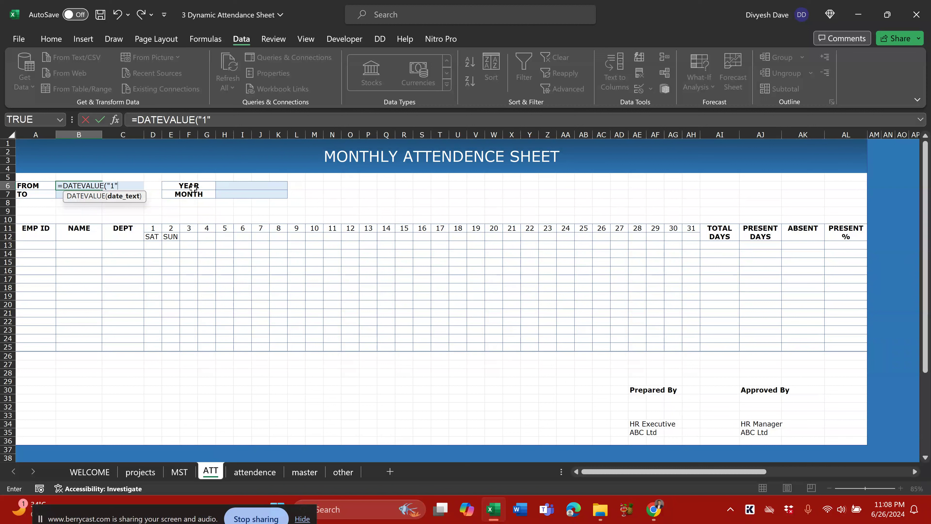
type("\",")
left_click(251, 193)
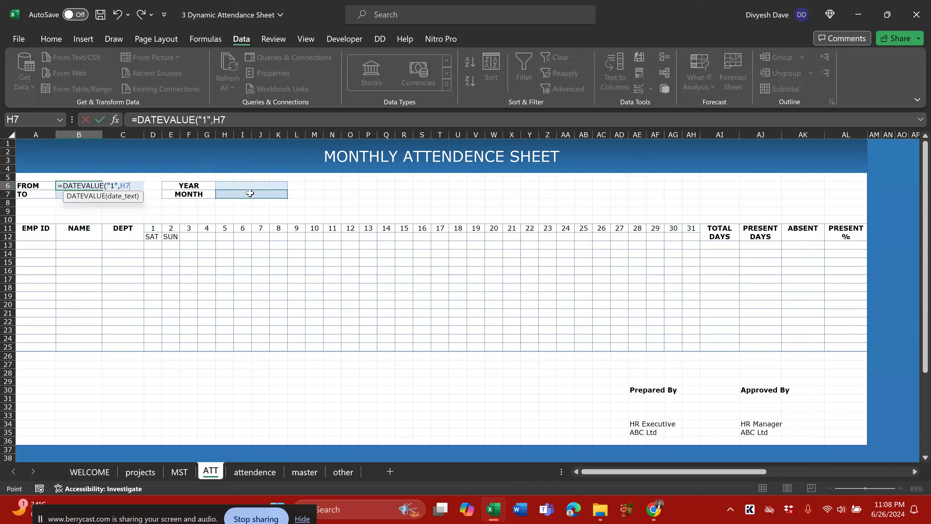
type(",")
left_click(251, 184)
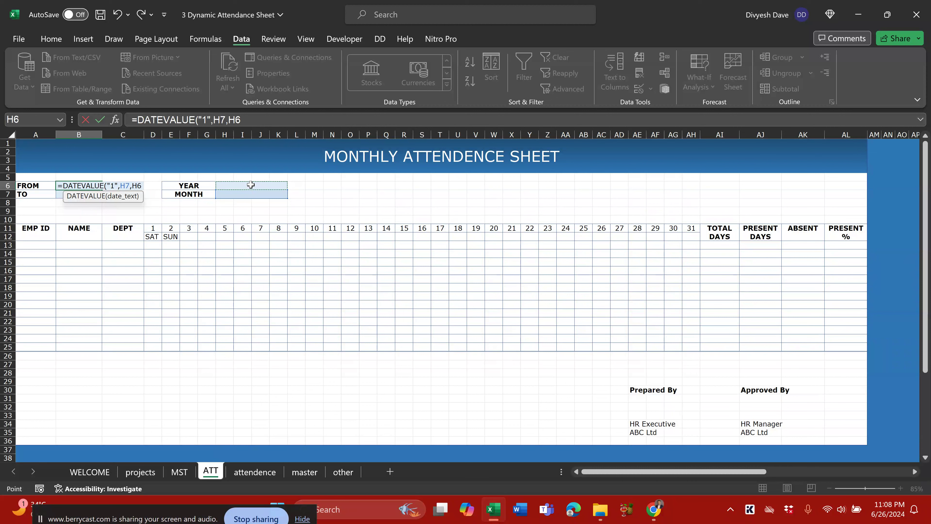
type(")")
key("Return")
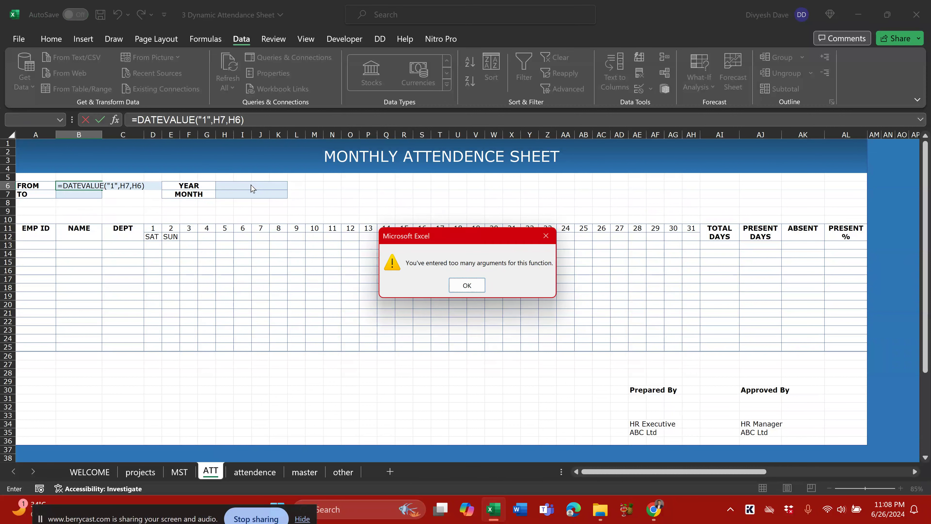
key("Return")
key("Escape")
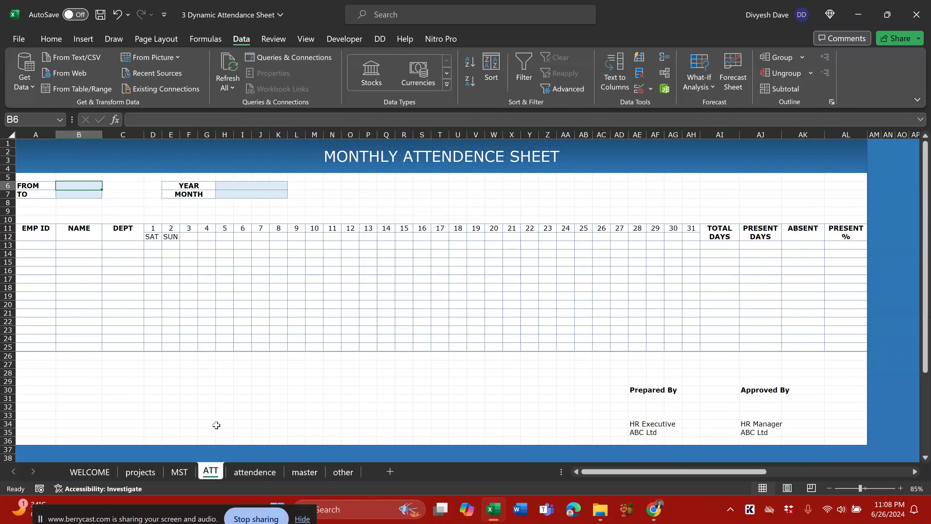
Check how the From date formula in B6 of the attendence sheet combines DATEVALUE and CONCAT, and return to the ATT sheet
left_click(248, 473)
double_click(108, 190)
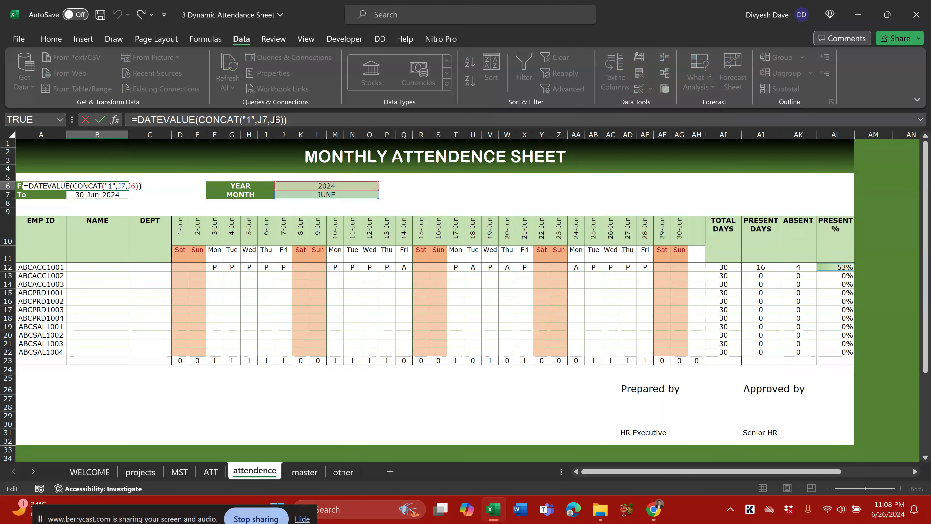
key("Escape")
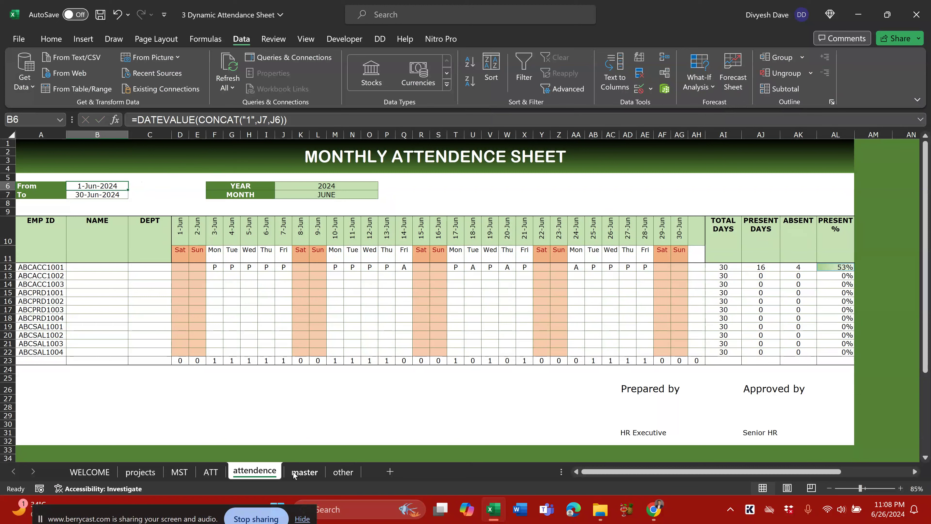
left_click(210, 473)
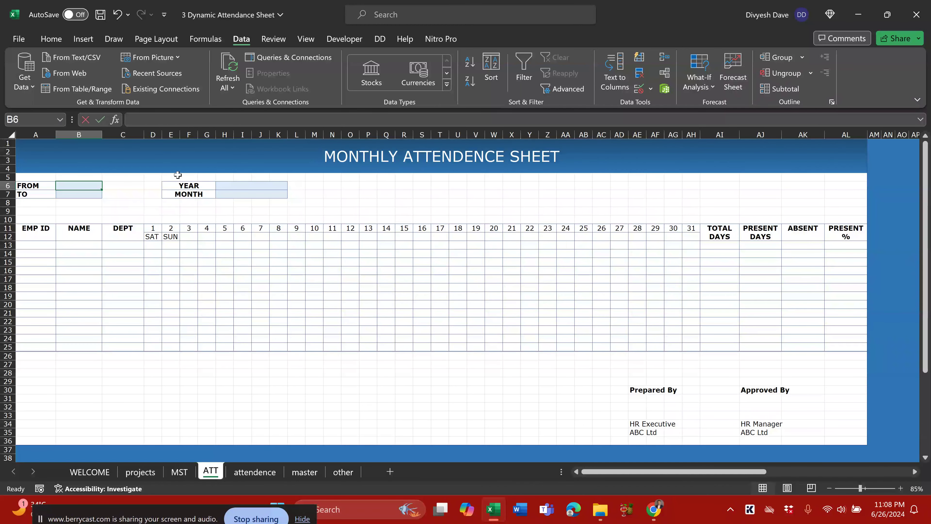
Enter the formula =DATEVALUE(CONCAT("1",H7,H6)) in the FROM cell B6 and review its cell references
type("=")
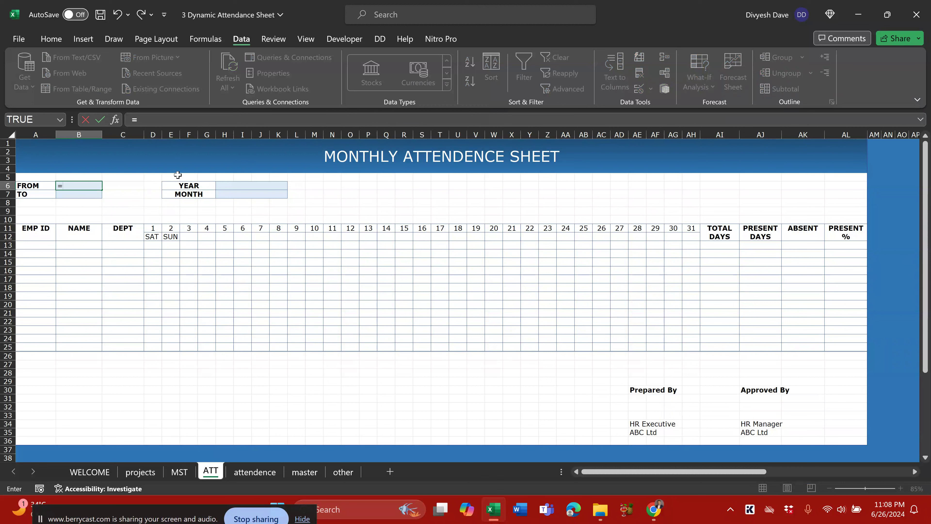
type("DATEVALUE(")
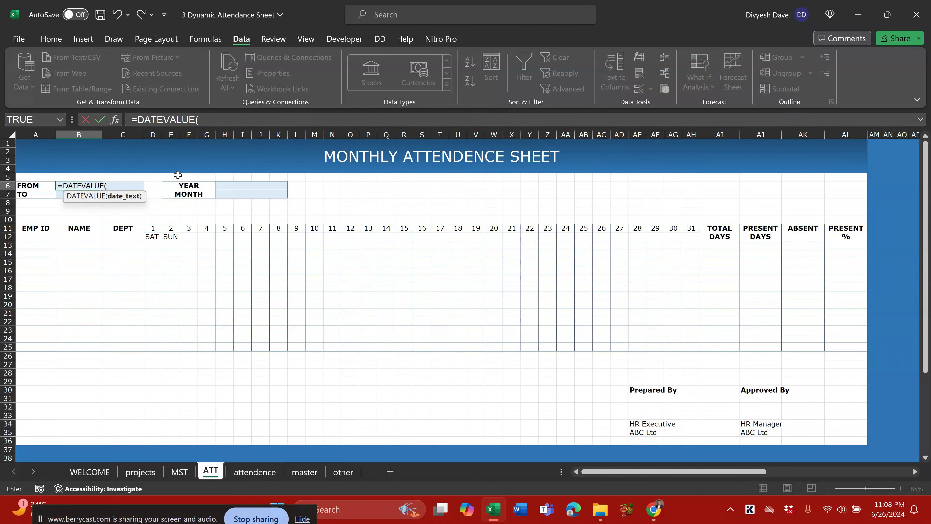
type("CONCAT(")
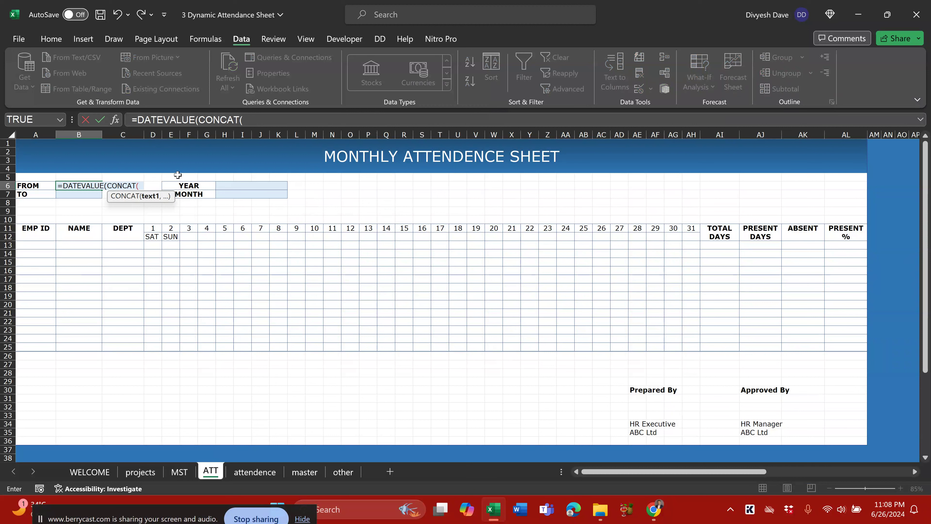
type("\"1\",")
left_click(249, 193)
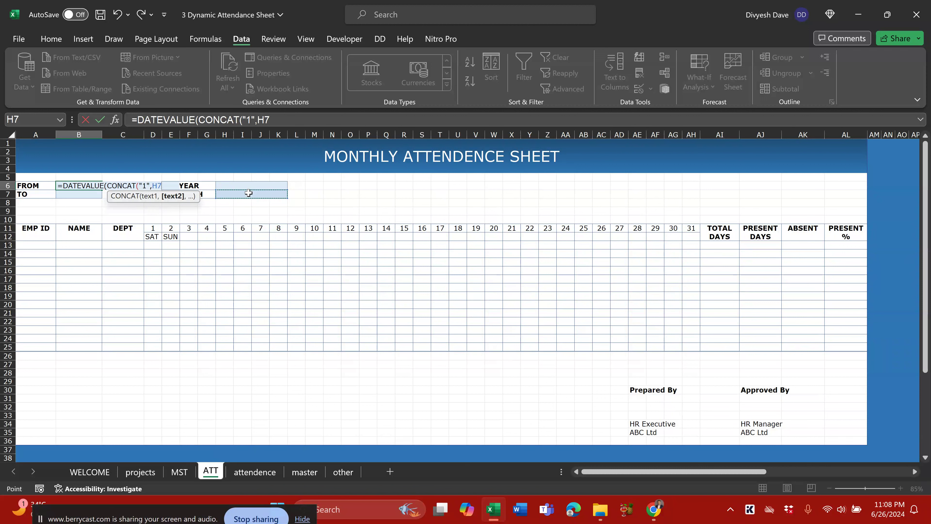
type(",")
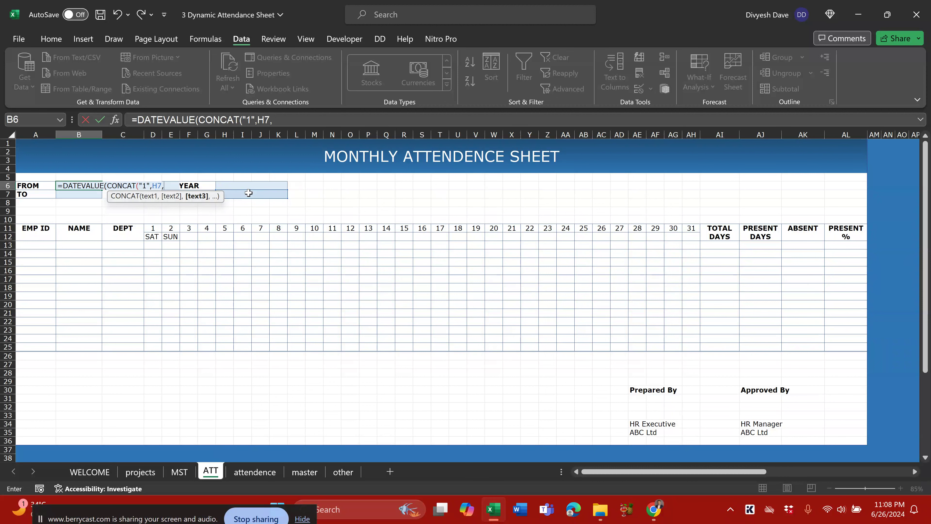
left_click(249, 187)
type("))")
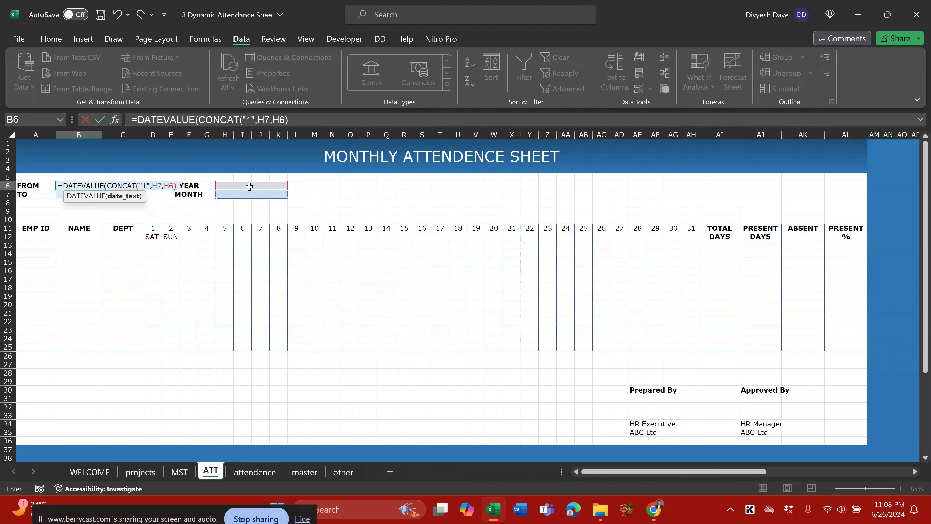
key("Return")
key("Up")
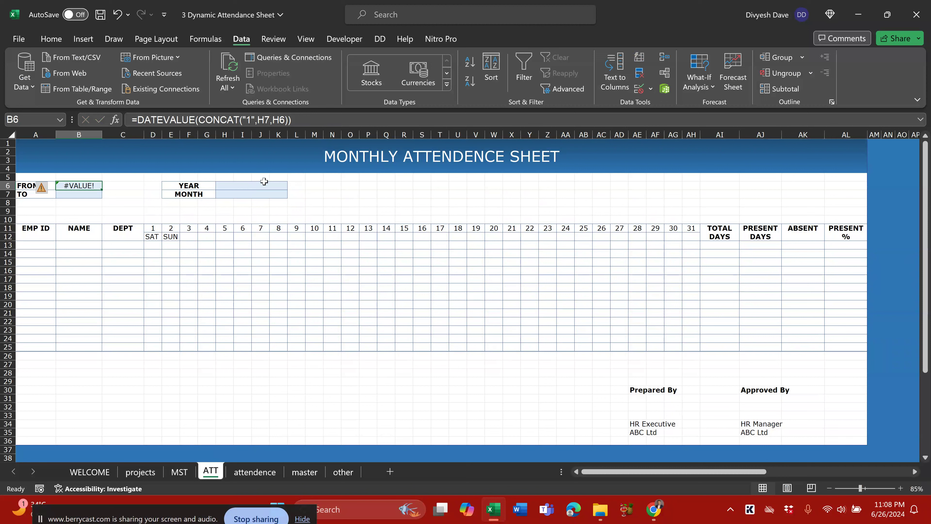
key("F2")
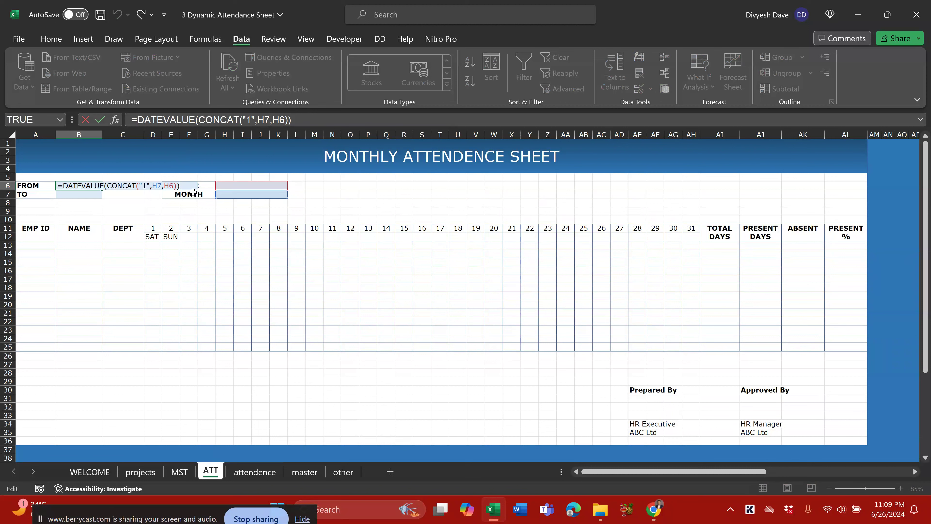
key("Escape")
Choose 2024 as the YEAR in H6, and try MAY before choosing JUNE as the MONTH in H7
left_click(247, 187)
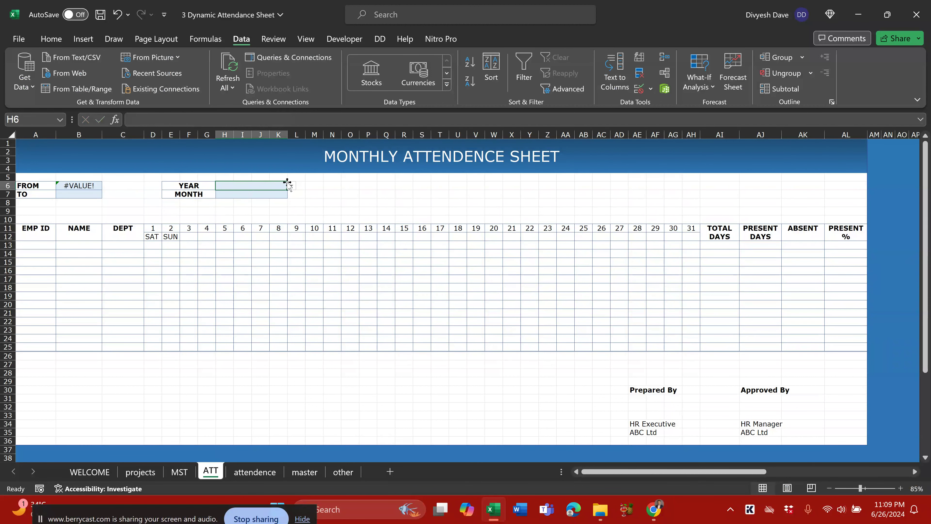
left_click(292, 185)
left_click(238, 225)
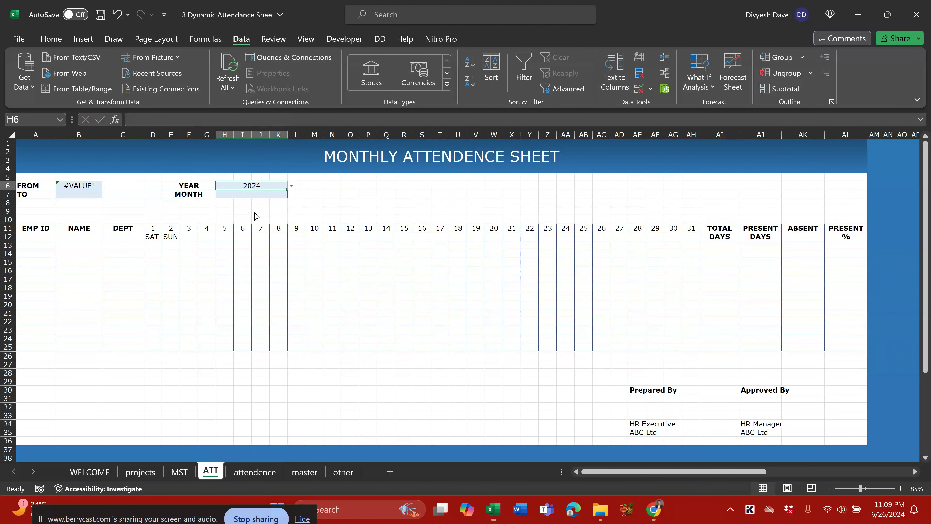
left_click(273, 195)
left_click(292, 195)
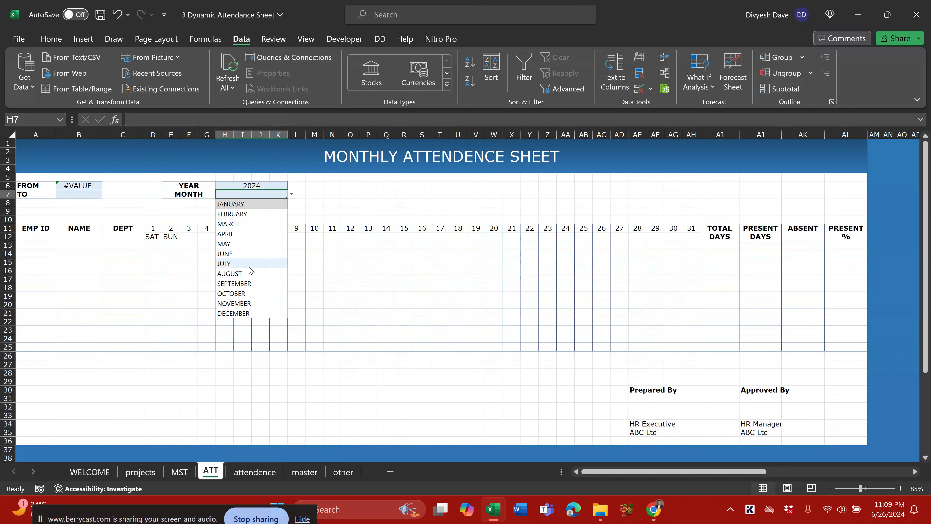
left_click(246, 243)
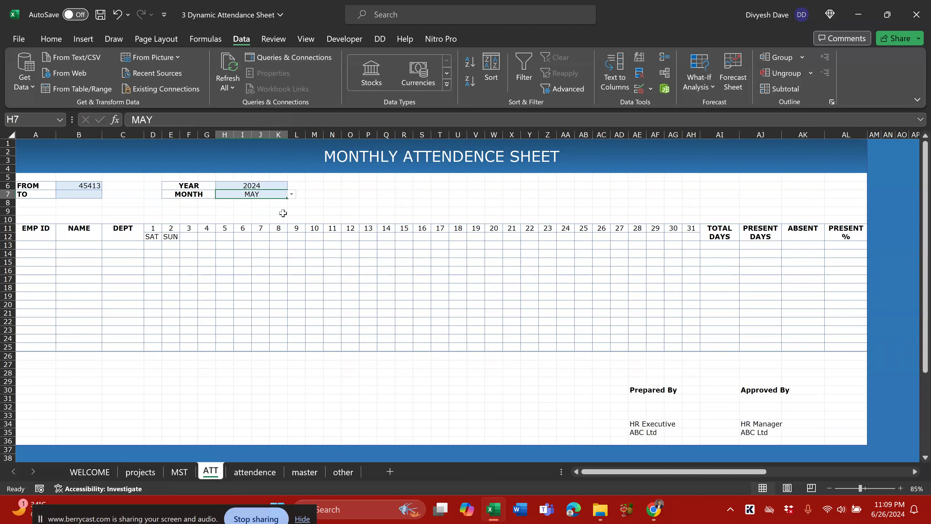
left_click(292, 194)
left_click(241, 254)
Format the FROM cell B6 as a date with the 14-Mar-2012 type
left_click(82, 187)
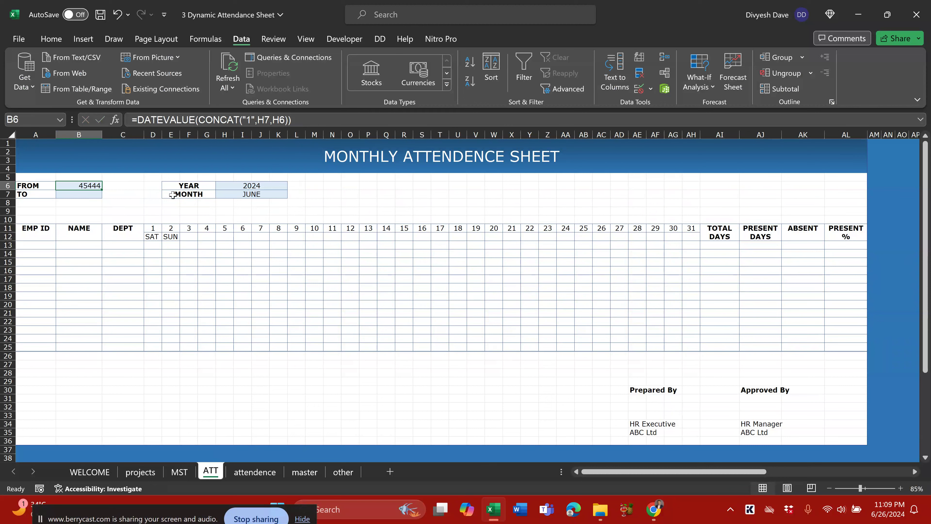
key("ctrl+1")
left_click(440, 86)
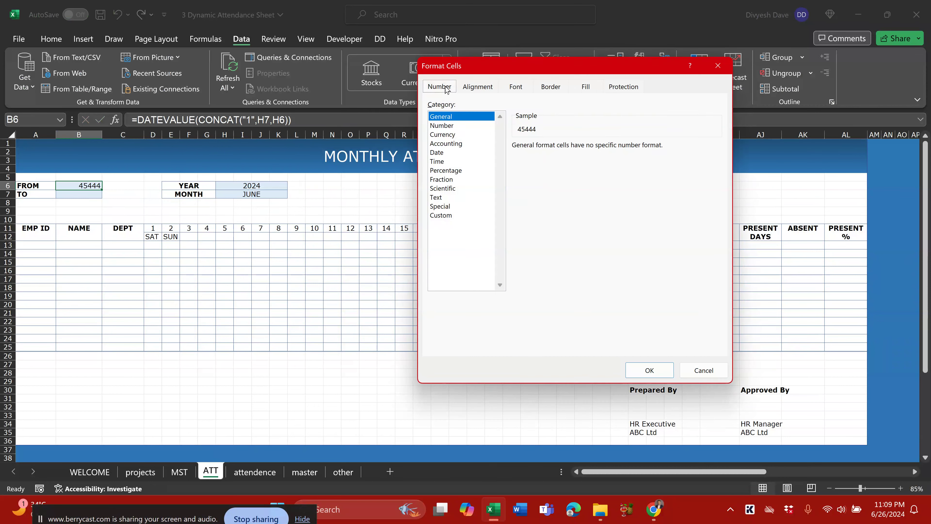
left_click(445, 153)
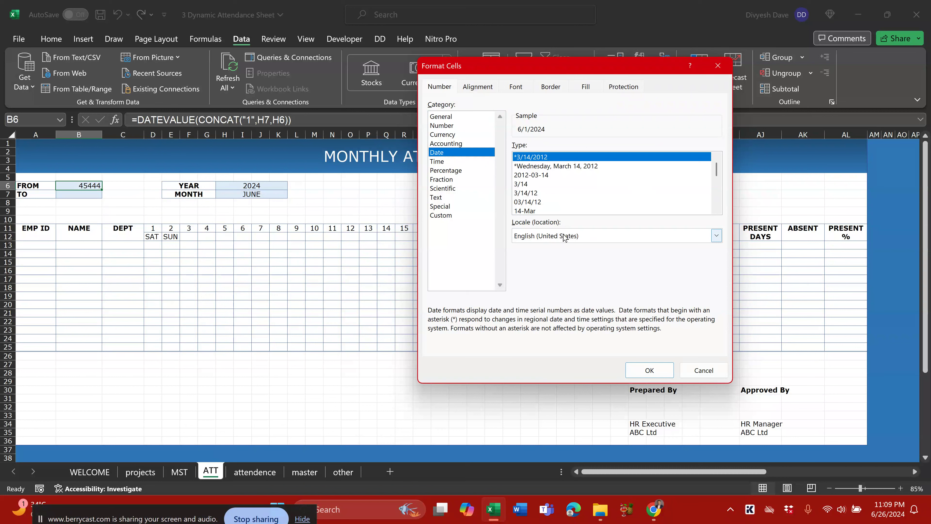
left_click_drag(717, 171, 717, 216)
left_click(537, 203)
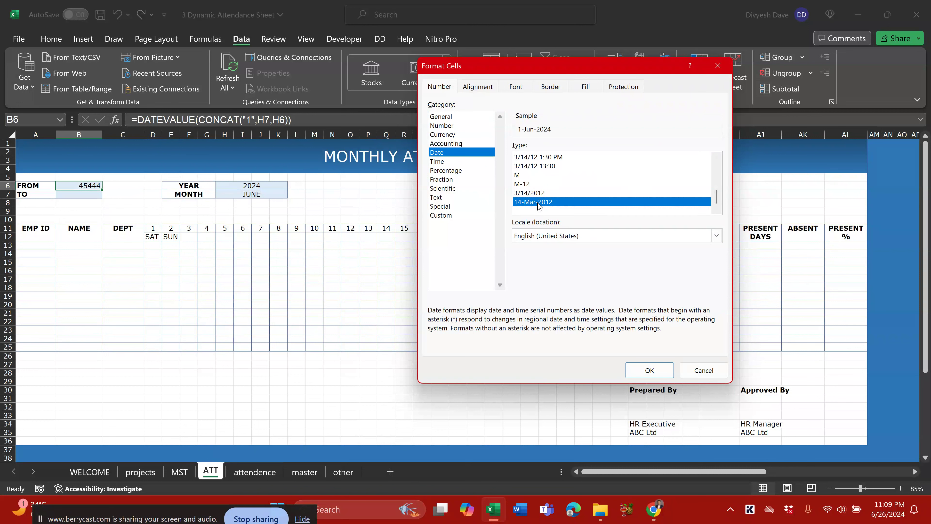
left_click(649, 371)
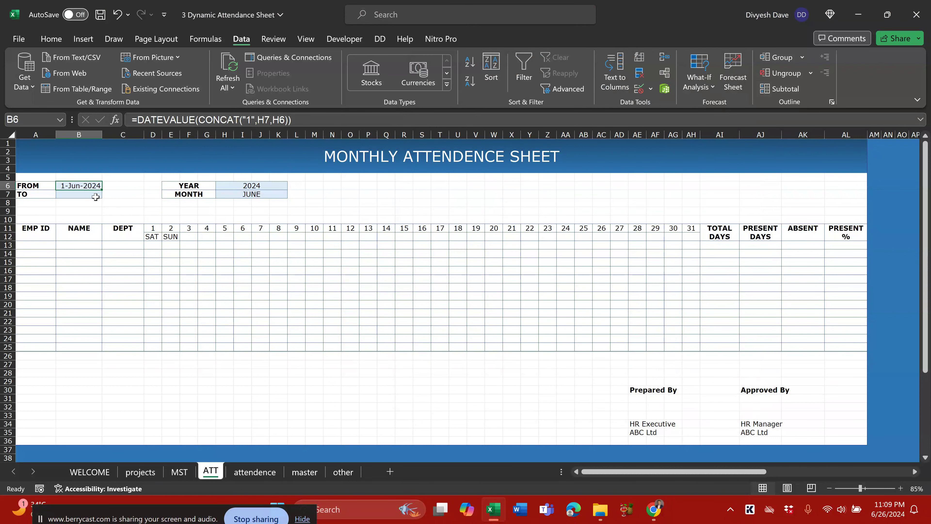
Test the FROM date with YEAR 2025 and MONTH AUGUST, and undo both selections
left_click(266, 186)
left_click(291, 185)
left_click(247, 235)
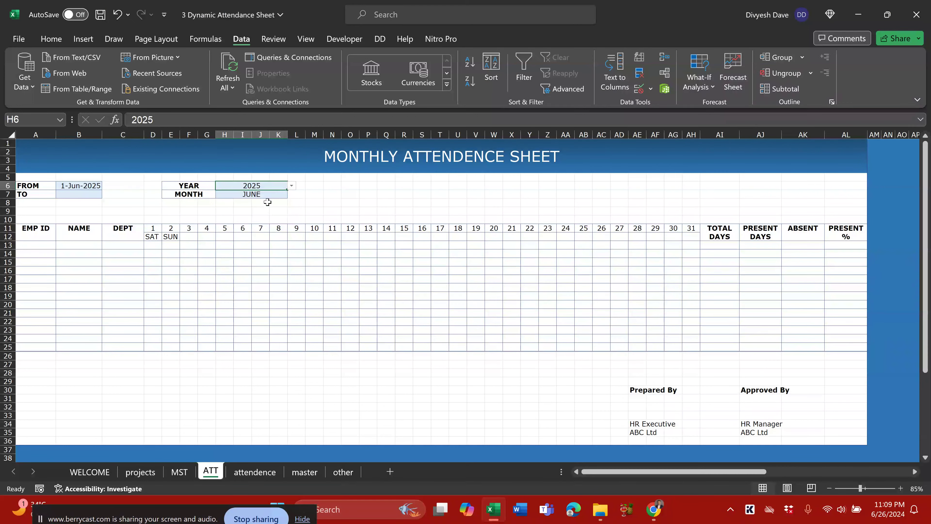
left_click(271, 194)
left_click(292, 194)
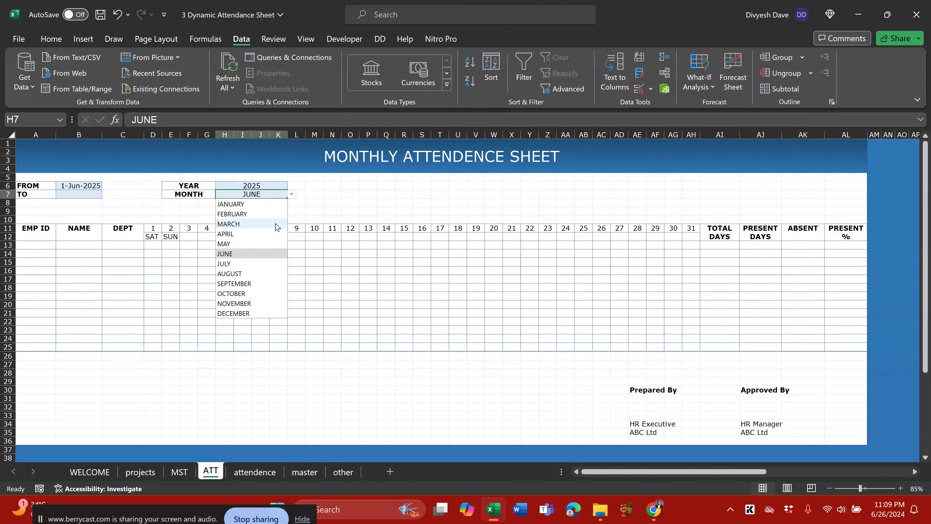
left_click(245, 273)
key("ctrl+z")
key("ctrl+z")
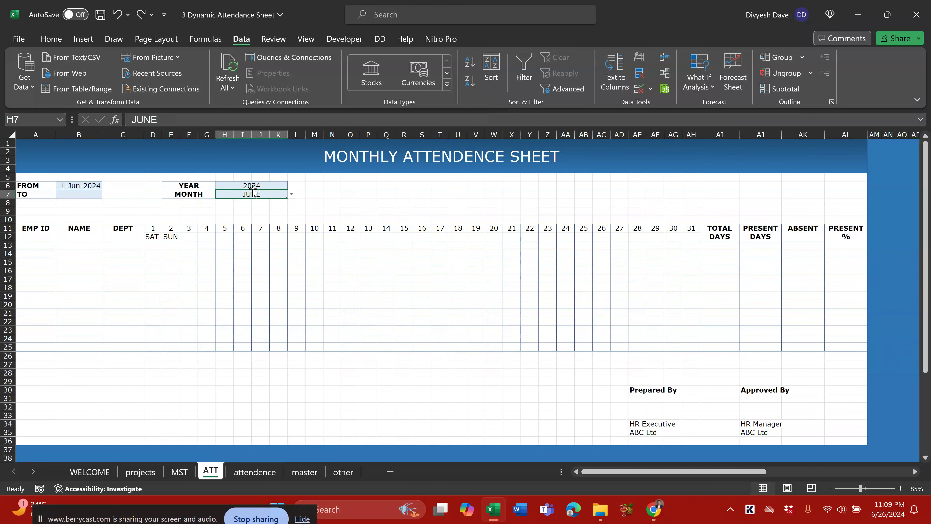
Enter the formula =EOMONTH(B6,0) in the TO cell B7 to calculate the month's last day
left_click(90, 193)
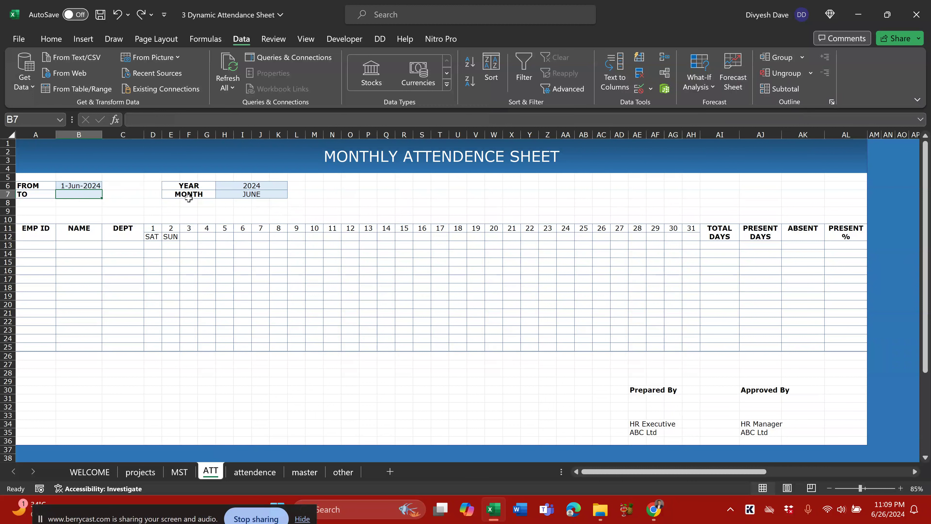
type("=EOMONTH(")
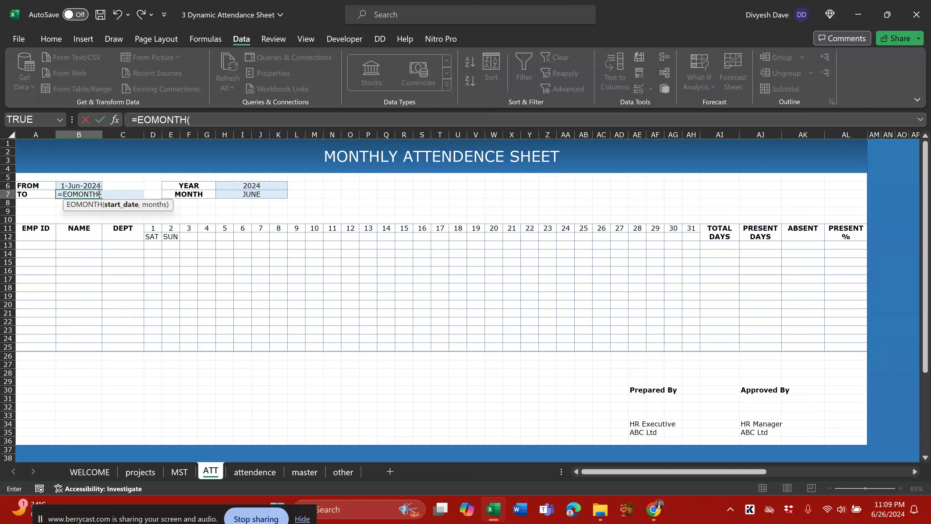
key("Tab")
left_click(77, 185)
type(",")
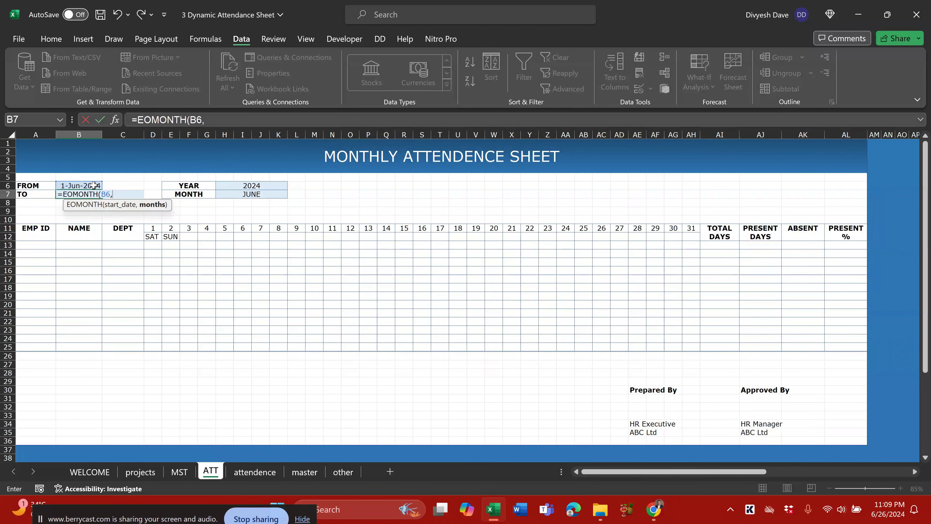
type("0")
type(")")
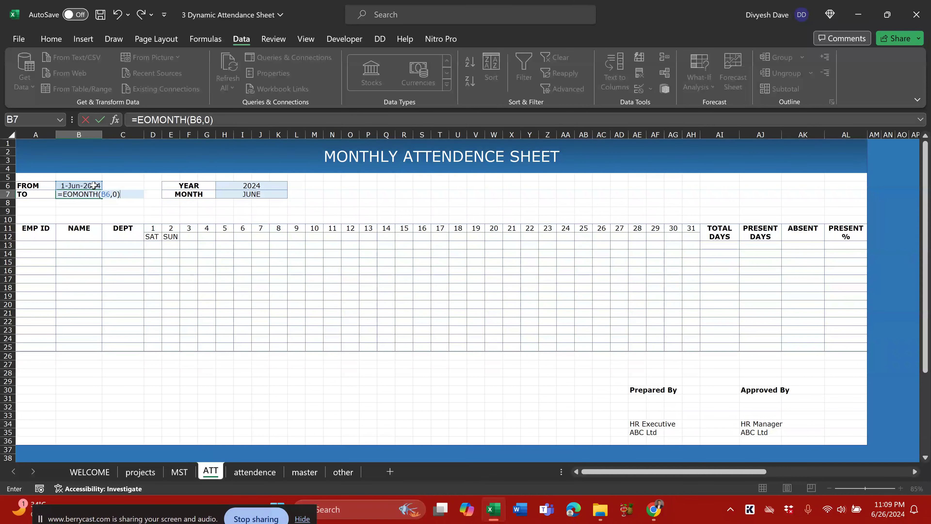
key("Return")
Copy the date format from B6 to the TO cell B7 and widen column B to fit the full date
left_click(90, 186)
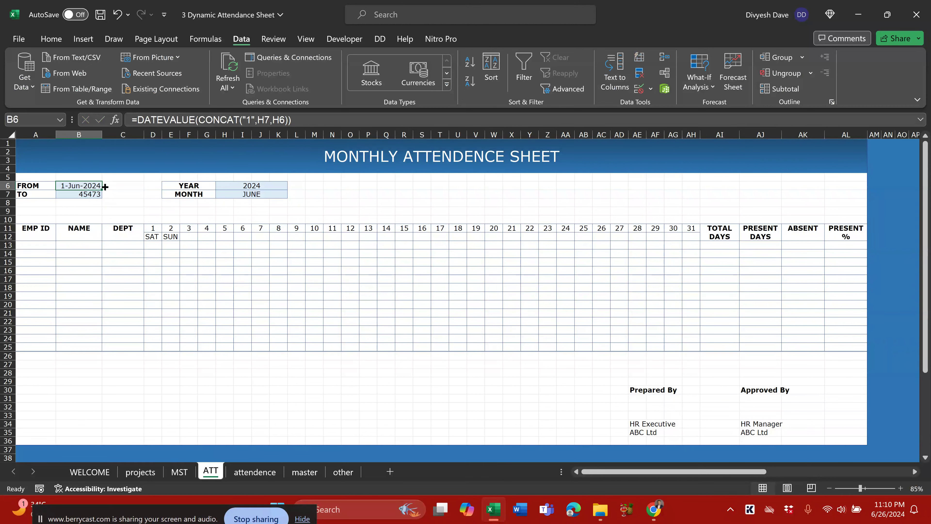
left_click(58, 41)
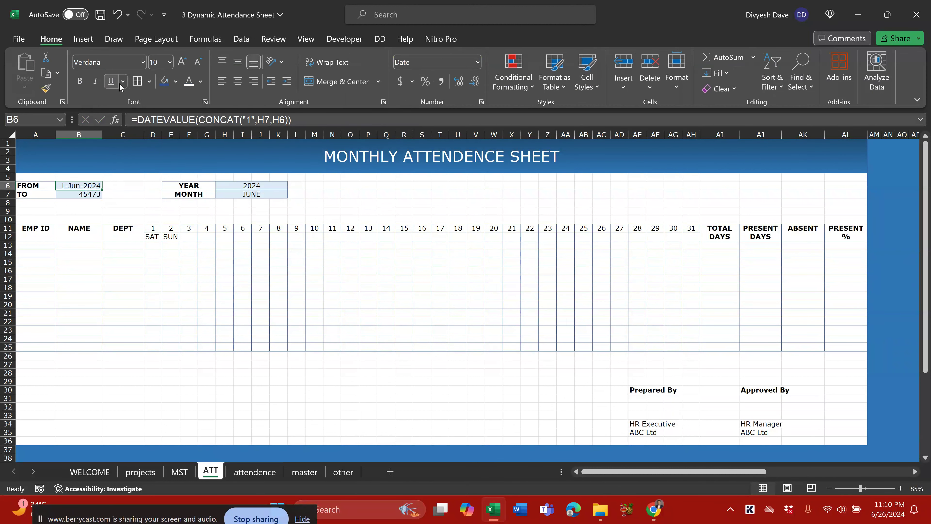
left_click(50, 92)
left_click(81, 193)
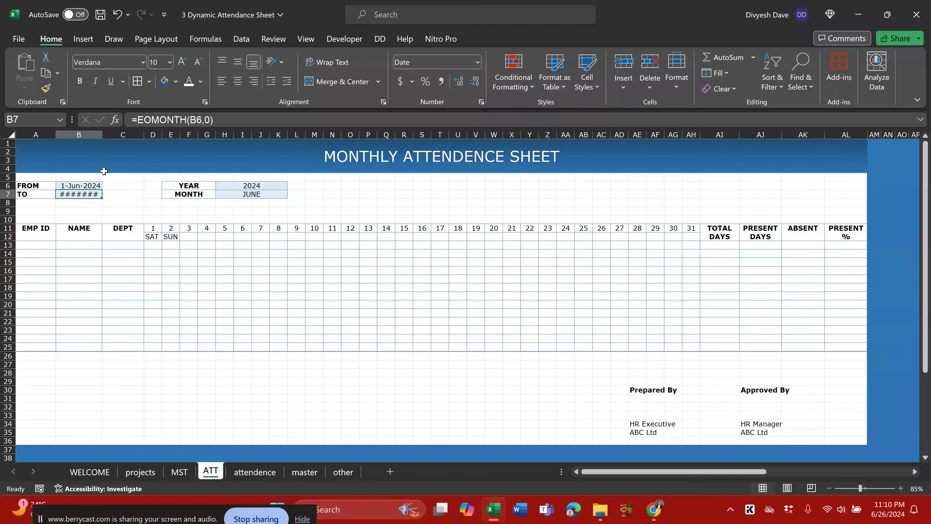
left_click_drag(102, 134, 109, 134)
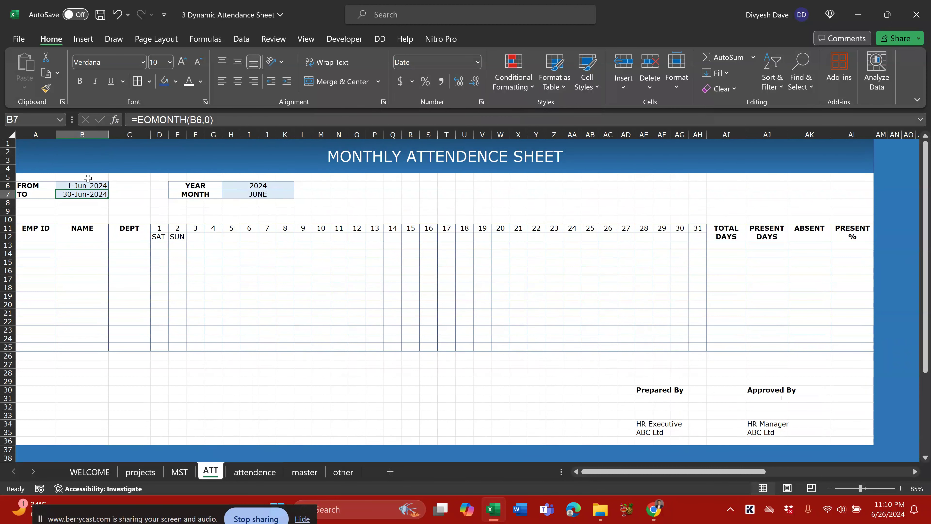
Save the workbook and review the Adding Masters & Data Validation List step in the STEPS list on the other sheet
left_click(81, 186)
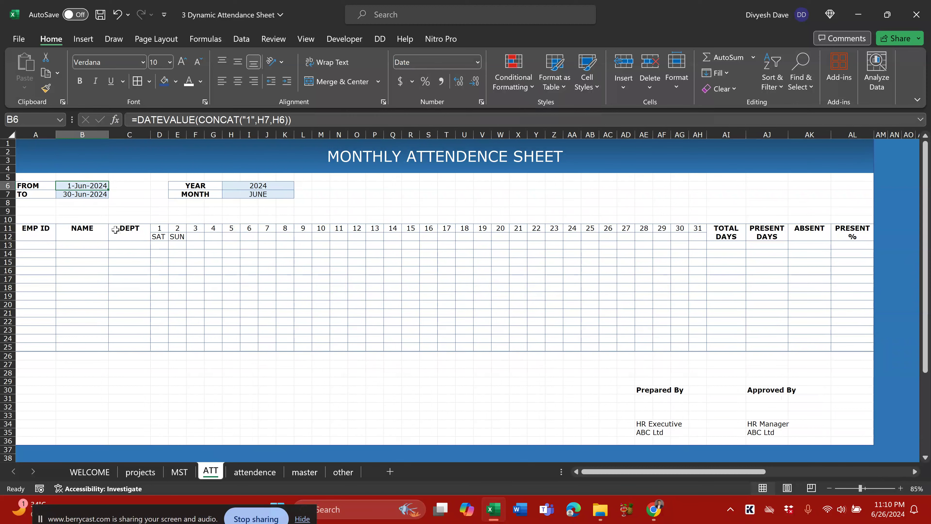
key("ctrl+s")
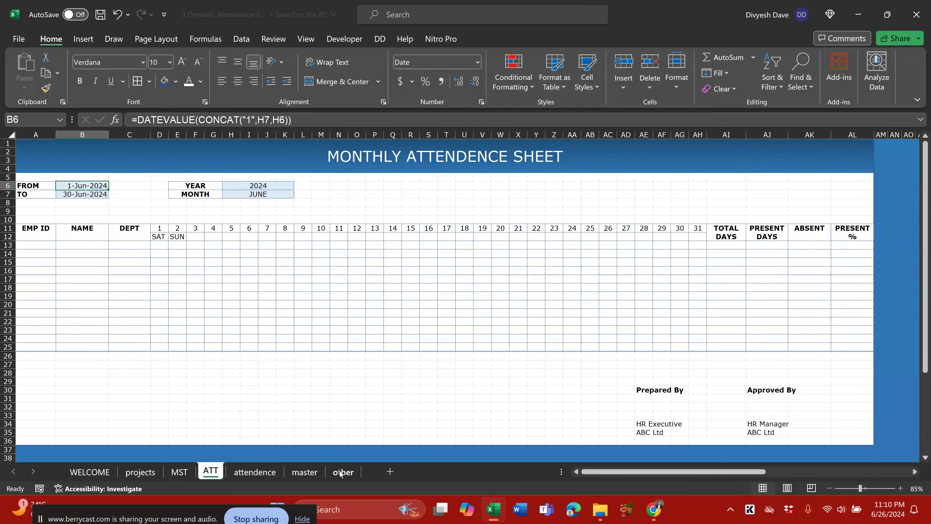
left_click(343, 472)
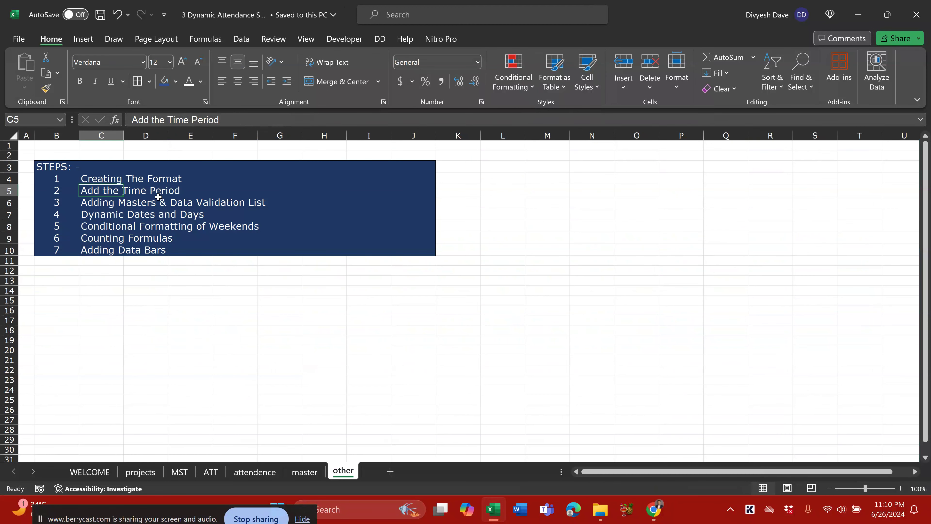
left_click_drag(92, 206, 265, 205)
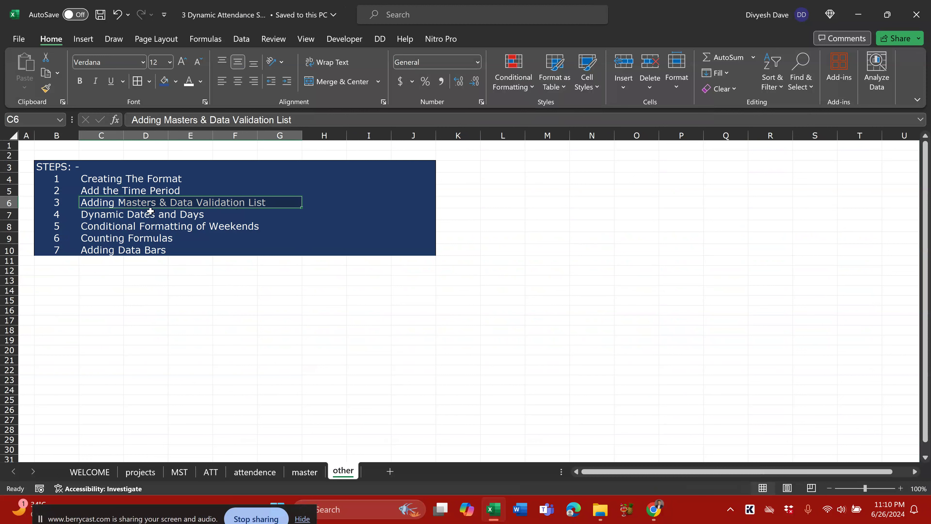
Review the Dynamic Dates and Days step in the STEPS list, and test MONTH APRIL on the attendence sheet
left_click_drag(92, 215, 207, 215)
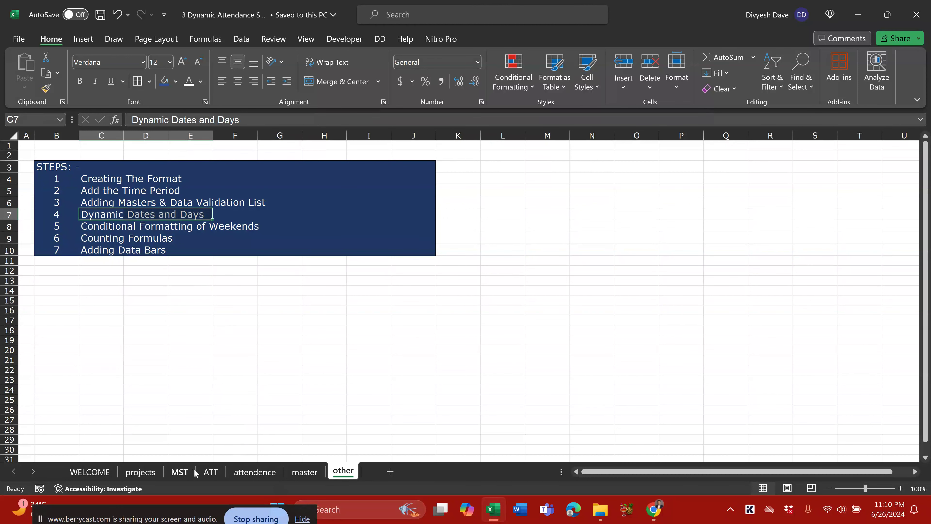
left_click(245, 473)
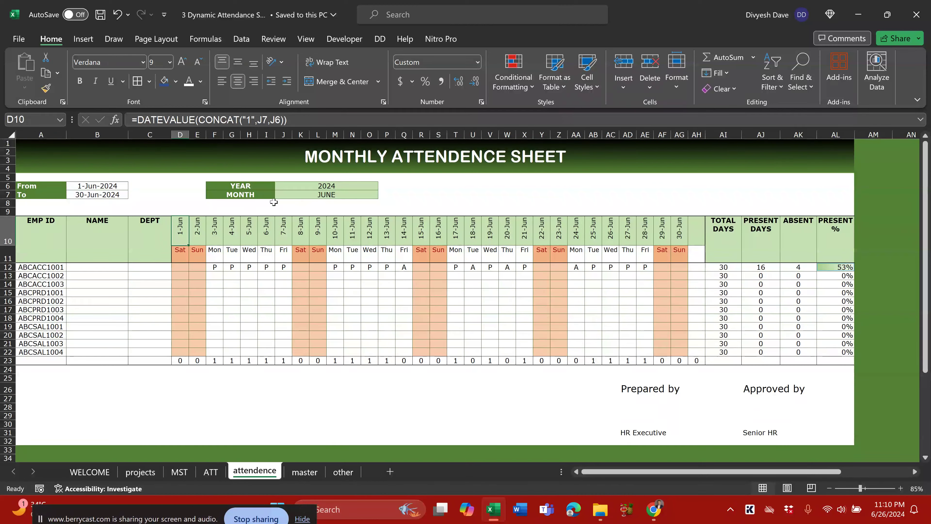
left_click(337, 185)
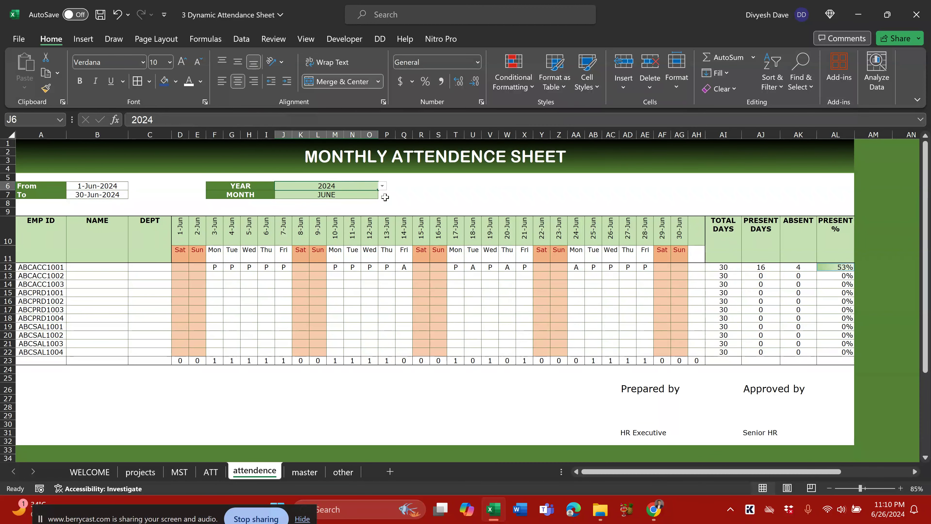
left_click(374, 194)
left_click(382, 194)
left_click(339, 239)
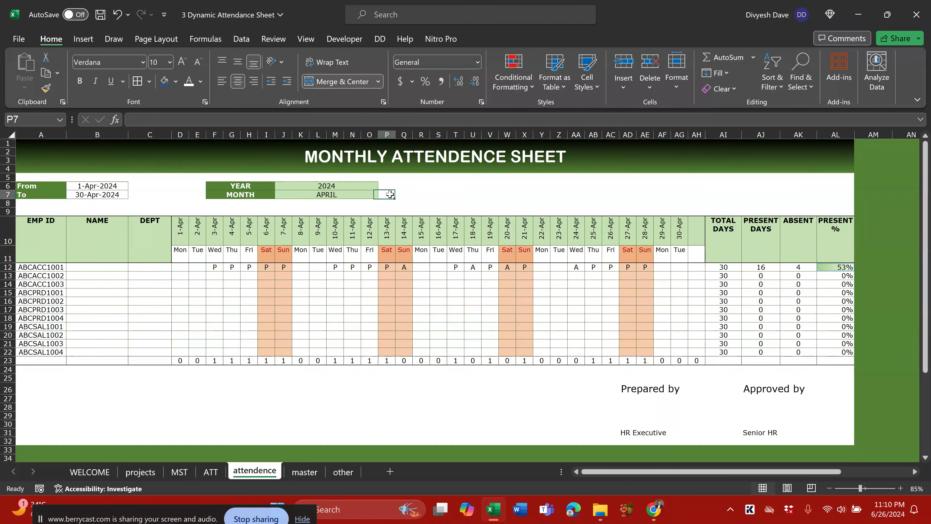
Set YEAR to 2025 and MONTH to JANUARY on the attendence sheet
left_click(365, 183)
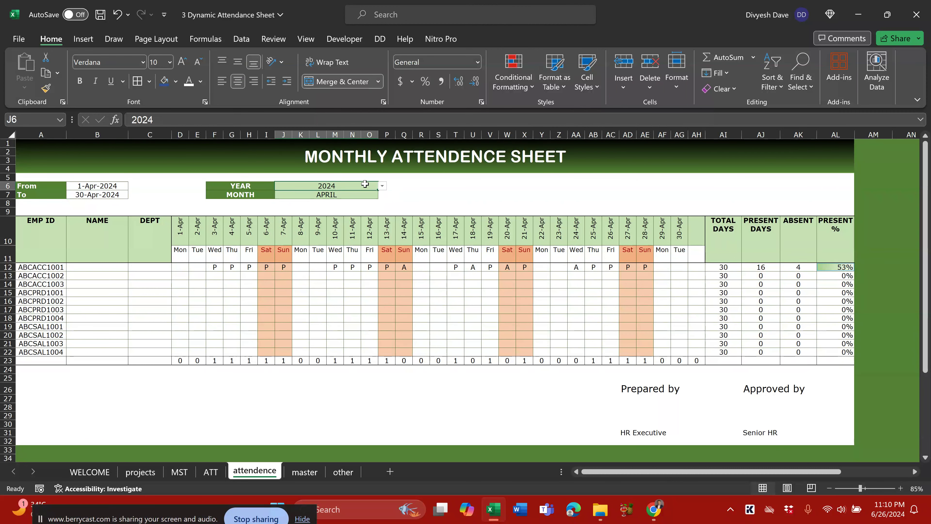
left_click(382, 186)
left_click(327, 223)
left_click(382, 185)
left_click(324, 238)
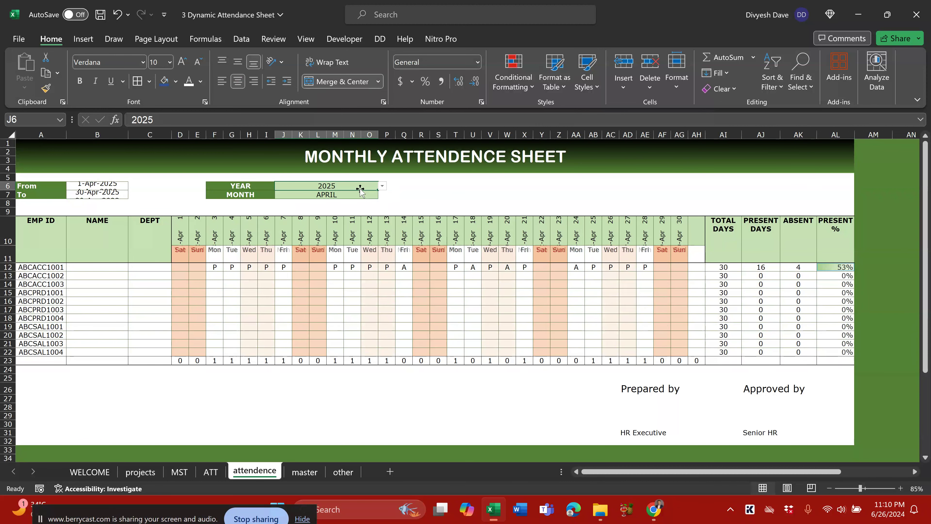
left_click(361, 195)
left_click(382, 195)
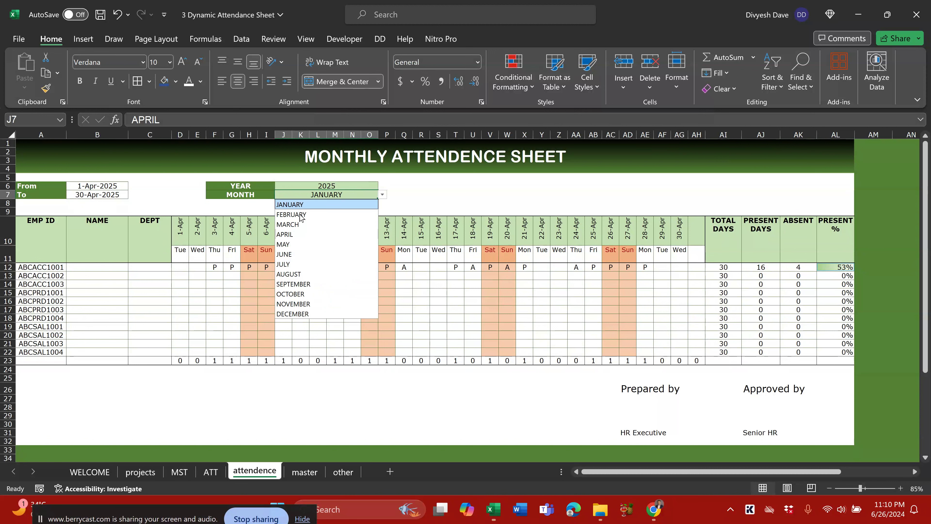
left_click(301, 205)
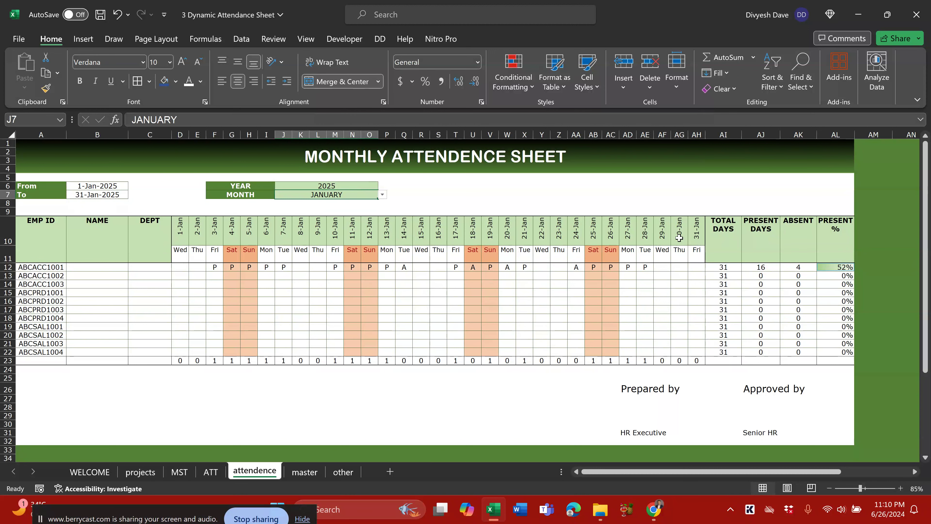
Examine the first date's formula in D10, the weekday row and the weekend attendance cells on the attendence sheet
left_click(180, 235)
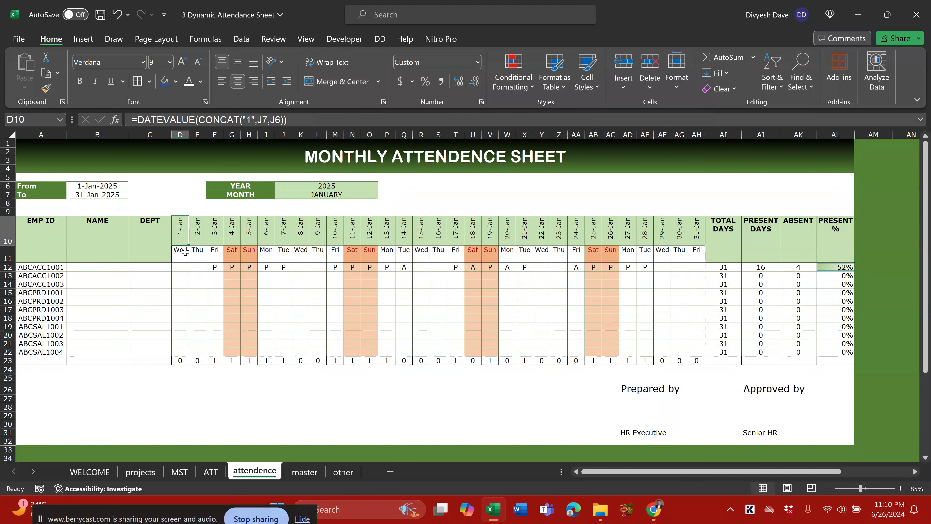
left_click(182, 252)
left_click(224, 269)
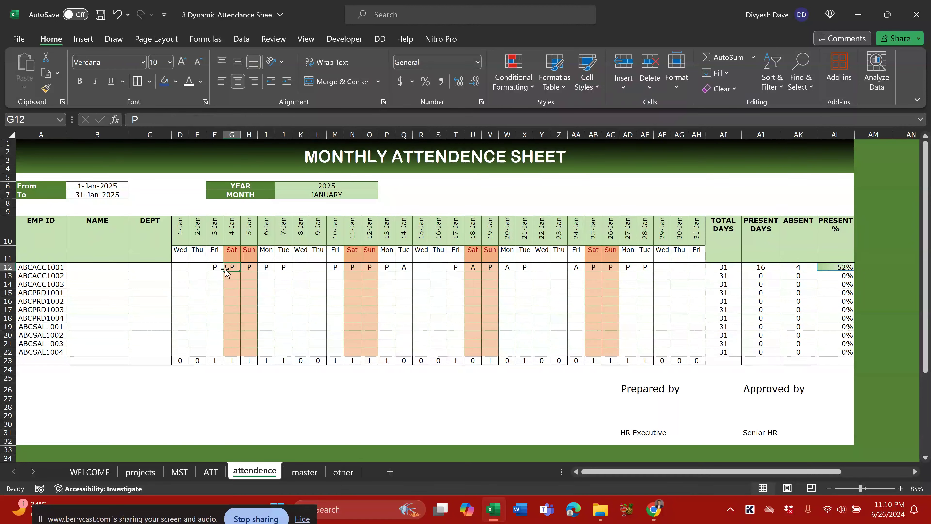
left_click_drag(216, 268, 249, 268)
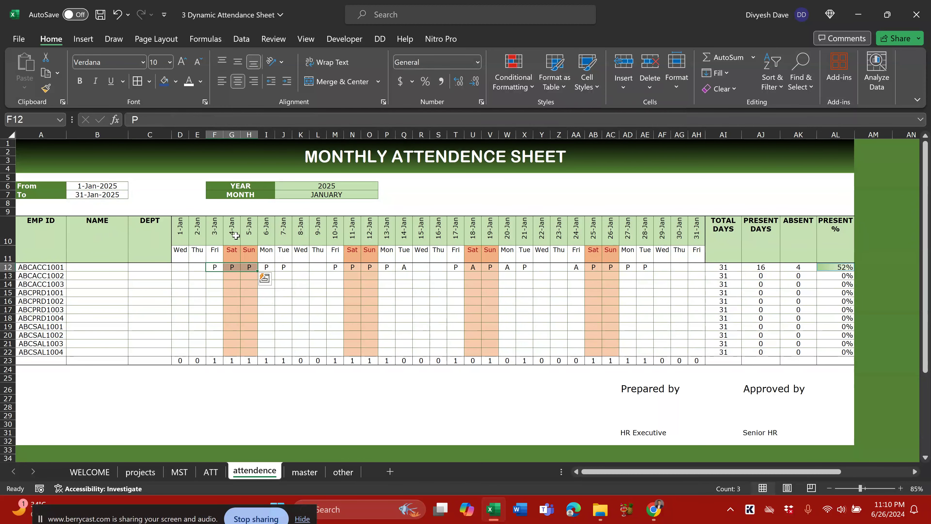
left_click(234, 293)
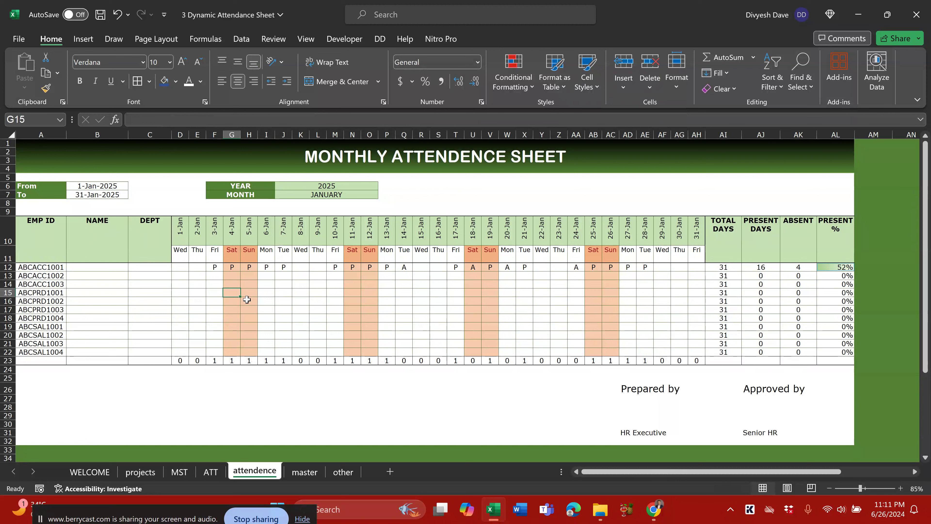
left_click(184, 235)
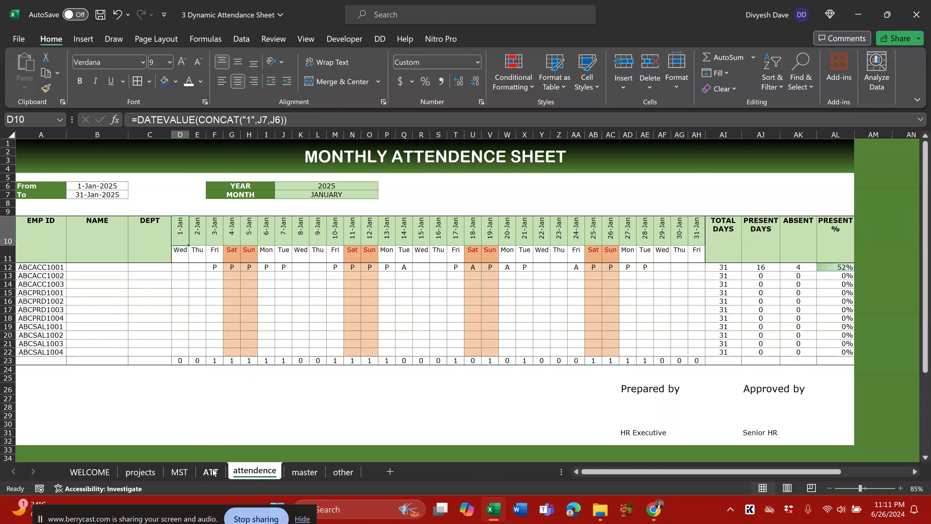
key("F2")
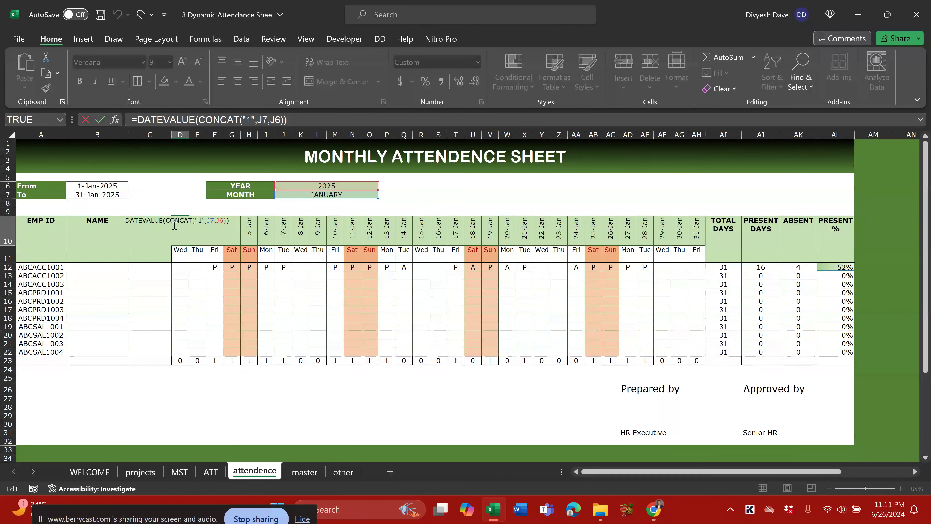
key("ctrl+Return")
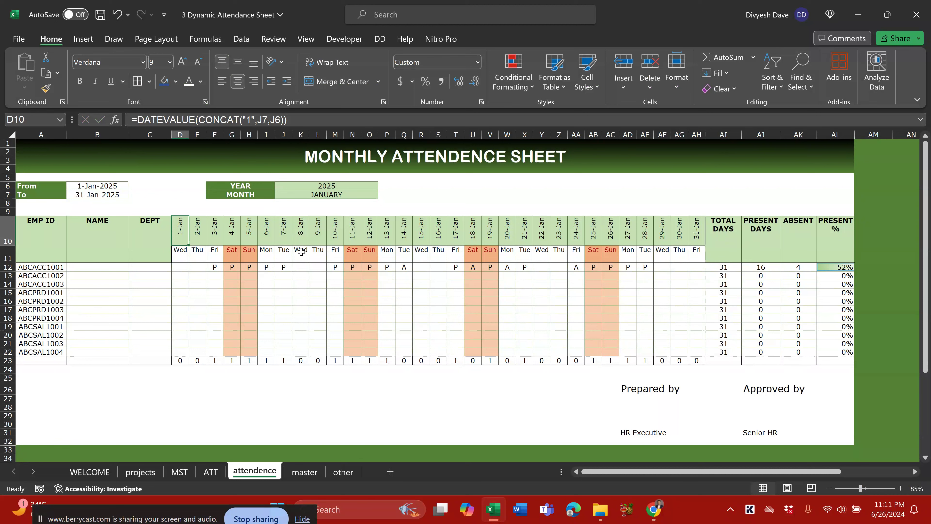
Copy the formula text from the FROM cell B6 on the ATT sheet
left_click(212, 472)
left_click(166, 229)
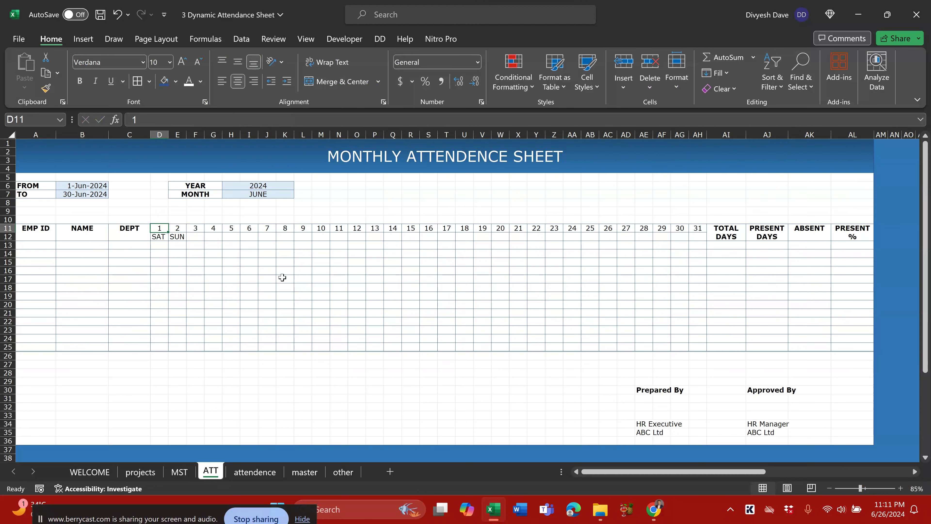
type("=")
key("Escape")
double_click(69, 186)
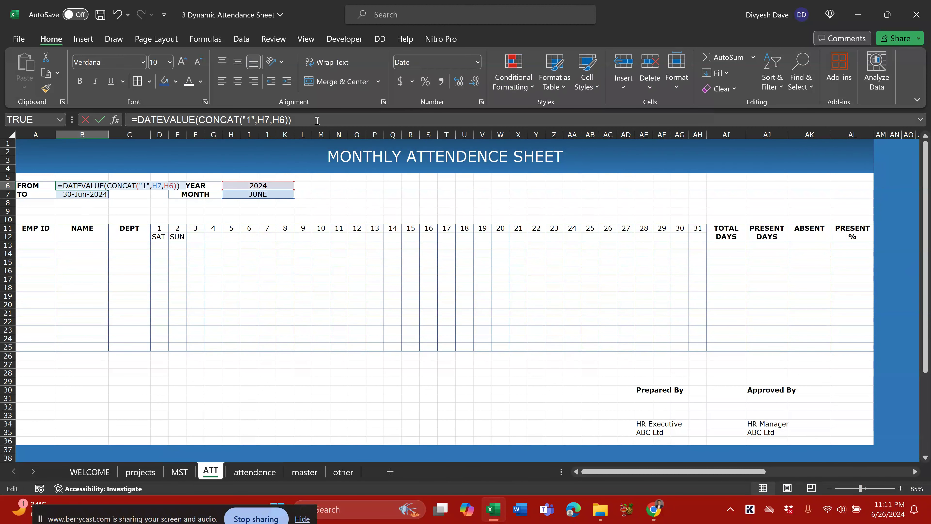
key("ctrl+a")
key("ctrl+c")
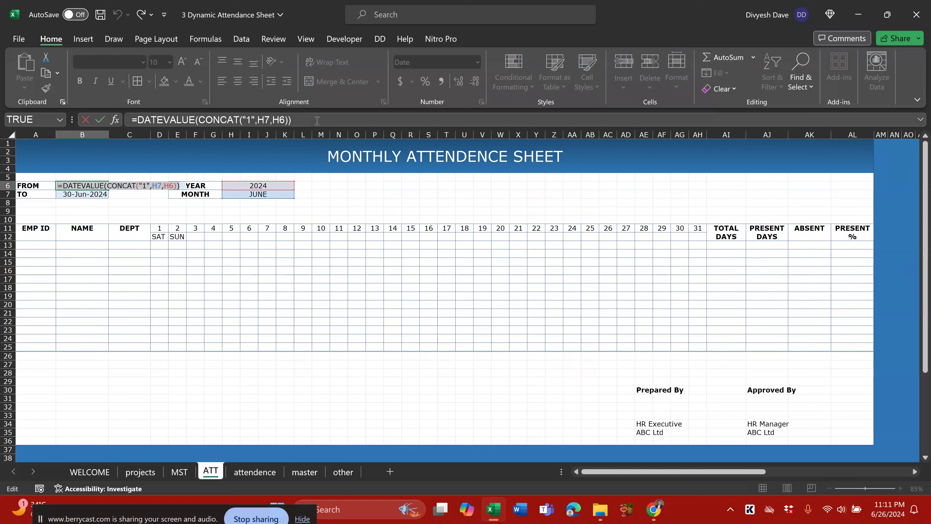
Replace the first day number in D11 with the copied formula =DATEVALUE(CONCAT("1",H7,H6))
key("Return")
key("Down")
key("Down")
key("Down")
key("Right")
key("Right")
key("Down")
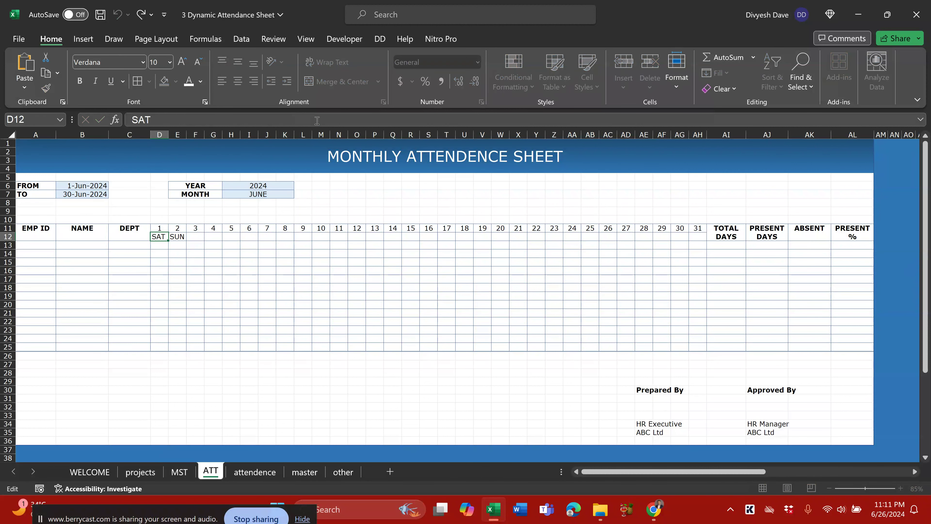
key("F2")
key("ctrl+a")
key("ctrl+v")
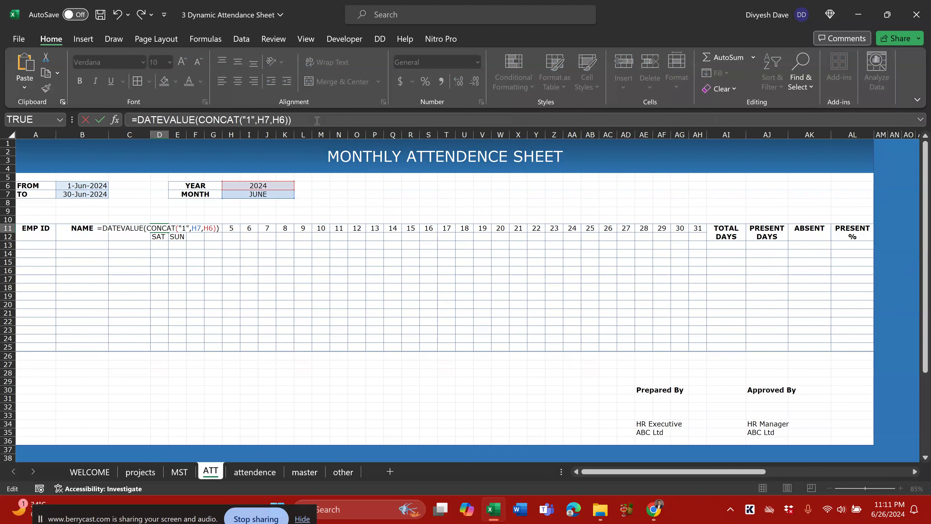
key("Return")
key("Up")
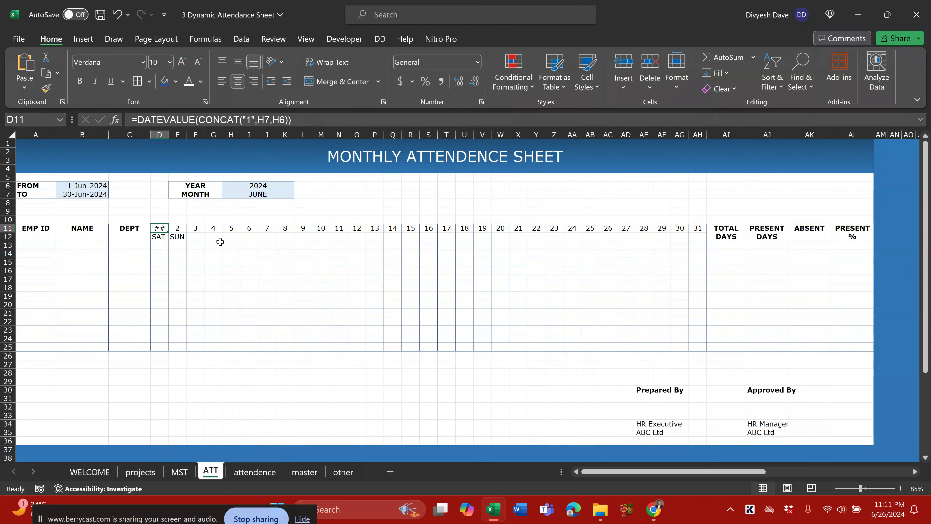
Format D11 as a date with the 14-Mar type
key("ctrl+1")
left_click(441, 215)
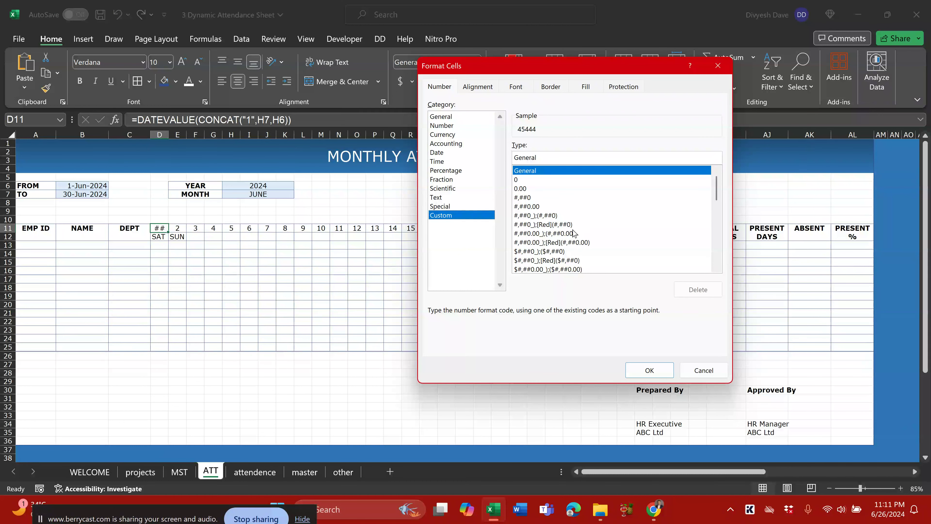
left_click(453, 153)
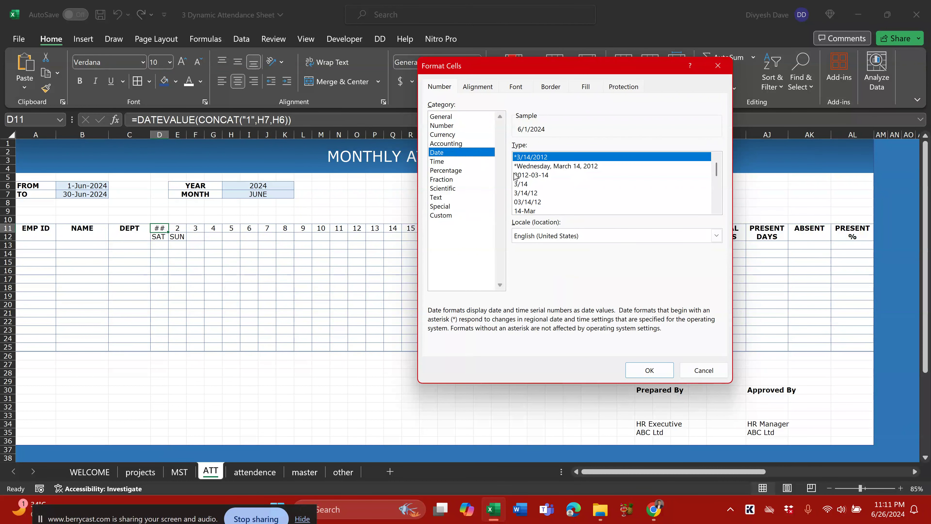
left_click(532, 212)
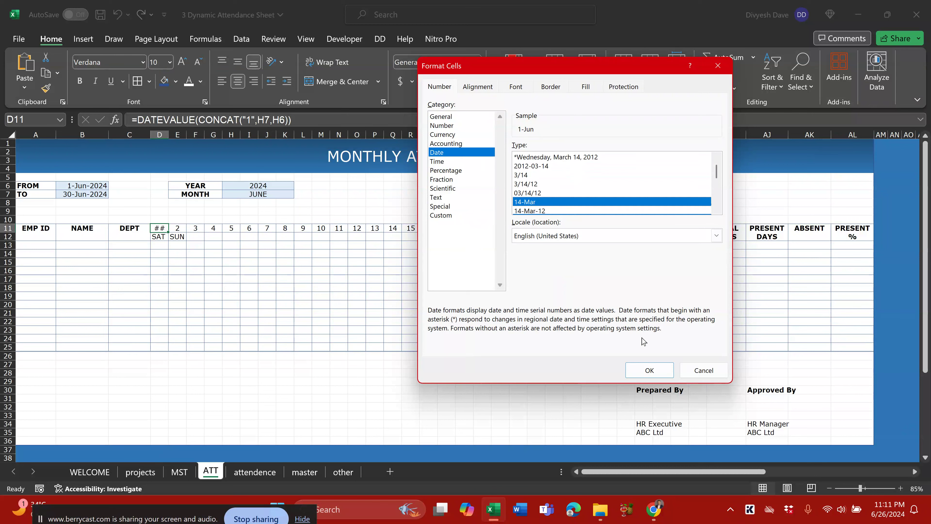
left_click(649, 370)
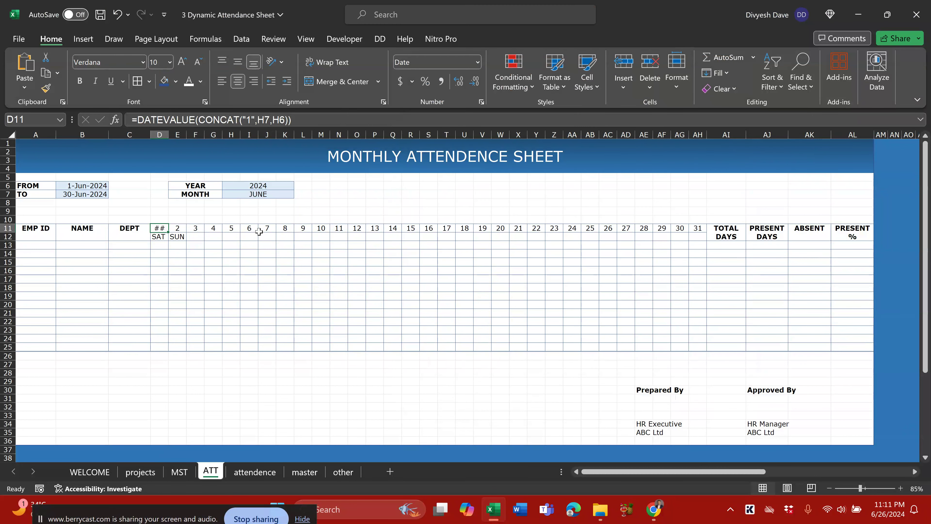
Change D11's number format to the custom code d-mmm and make column D slightly wider
key("ctrl+1")
left_click(469, 215)
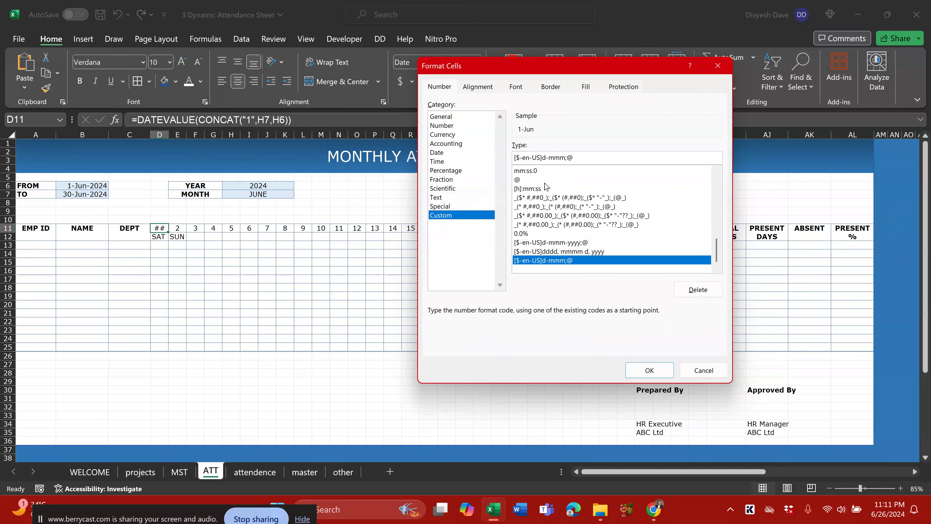
left_click_drag(545, 157, 459, 150)
key("Delete")
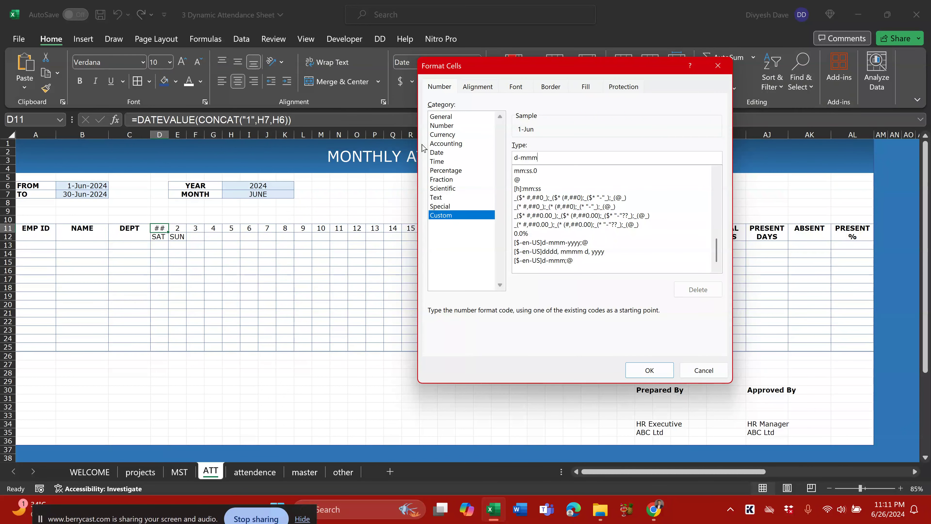
left_click(648, 369)
left_click_drag(168, 134, 192, 134)
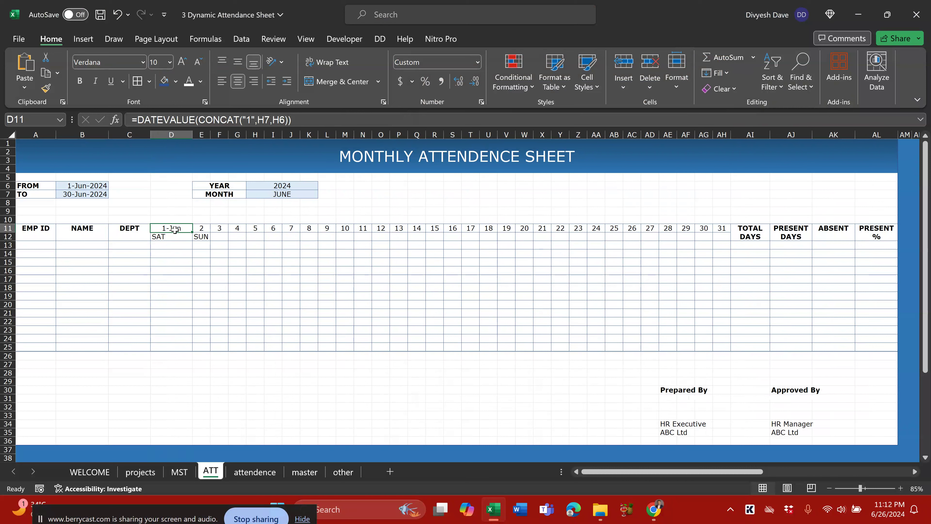
left_click_drag(192, 136, 170, 135)
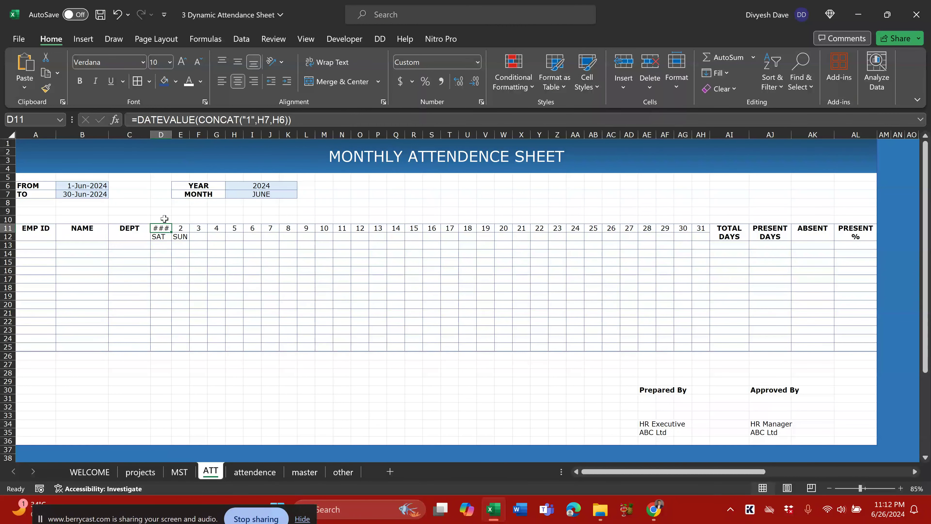
Wrap the text in the date header cells D11:AH11 and rotate it to 90 degrees
left_click_drag(164, 229, 698, 233)
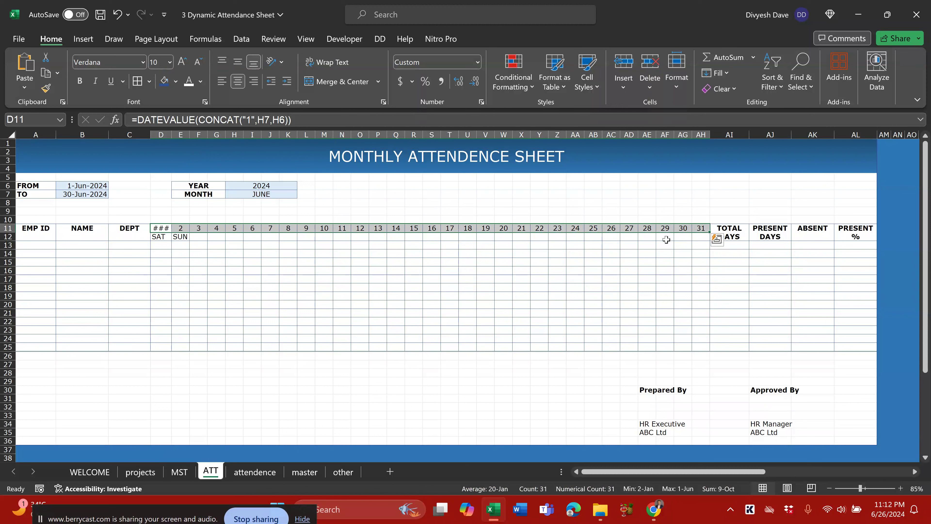
key("alt+h")
key("w")
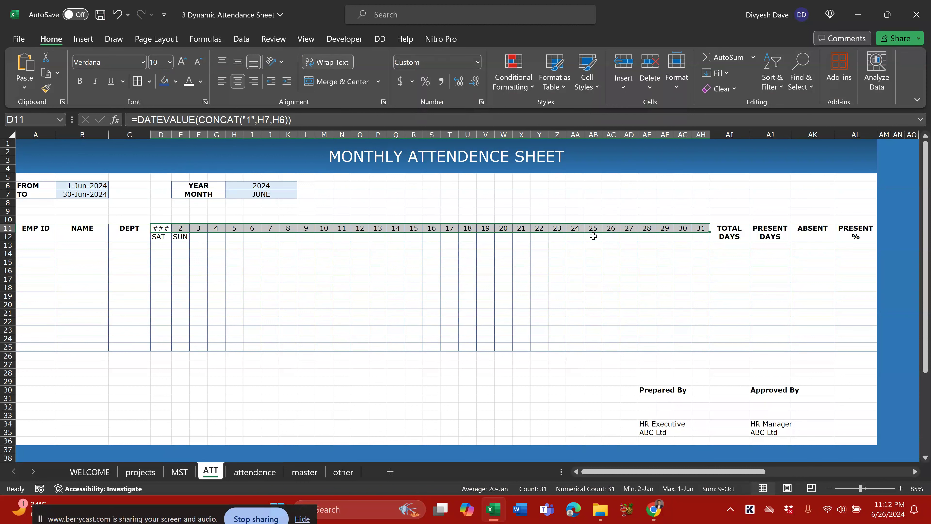
key("ctrl+1")
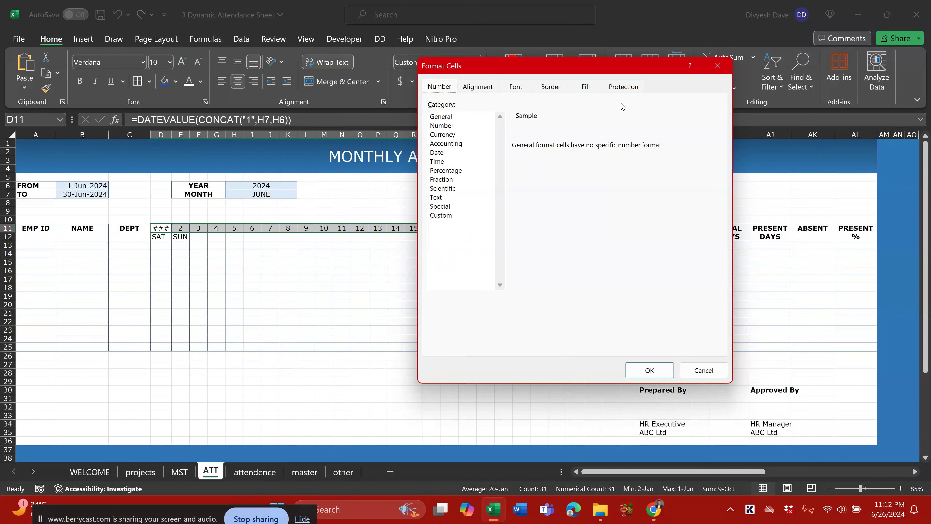
left_click(496, 86)
left_click(705, 142)
left_click_drag(706, 144, 675, 124)
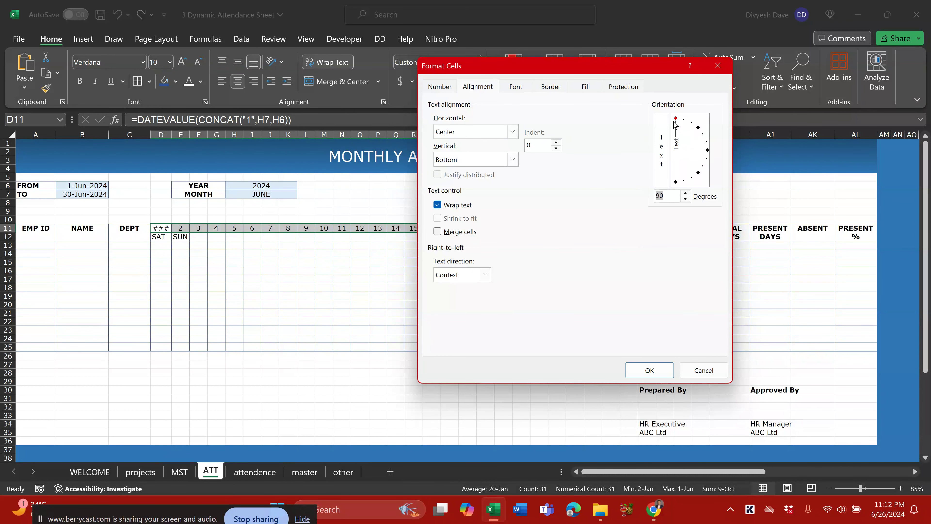
left_click(648, 368)
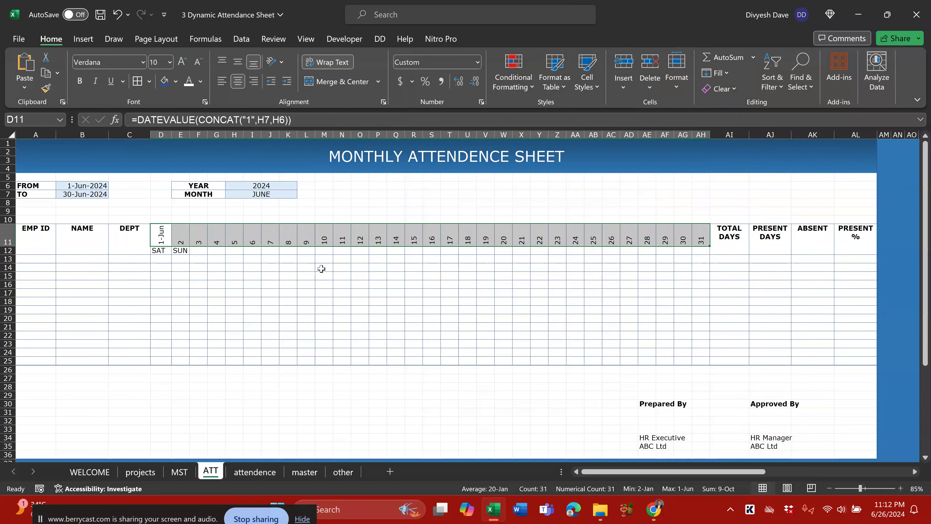
left_click(261, 282)
left_click(157, 235)
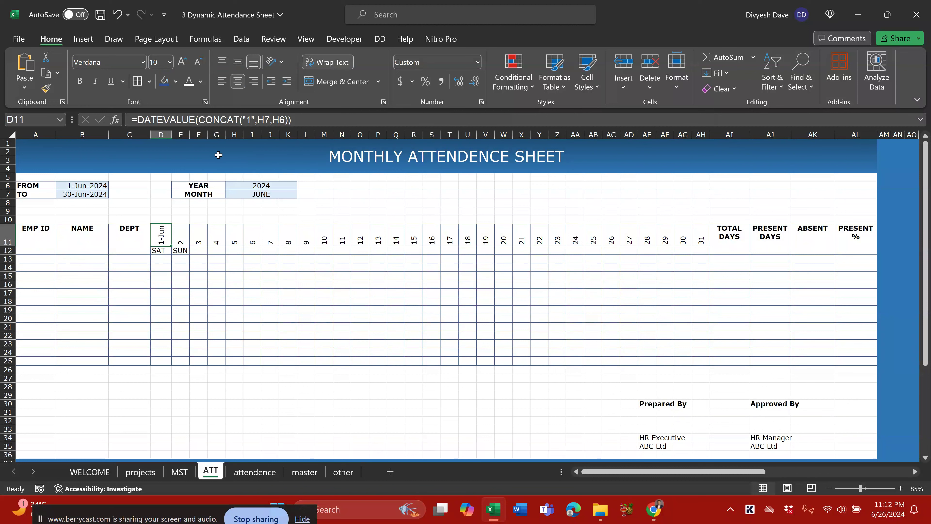
left_click(184, 236)
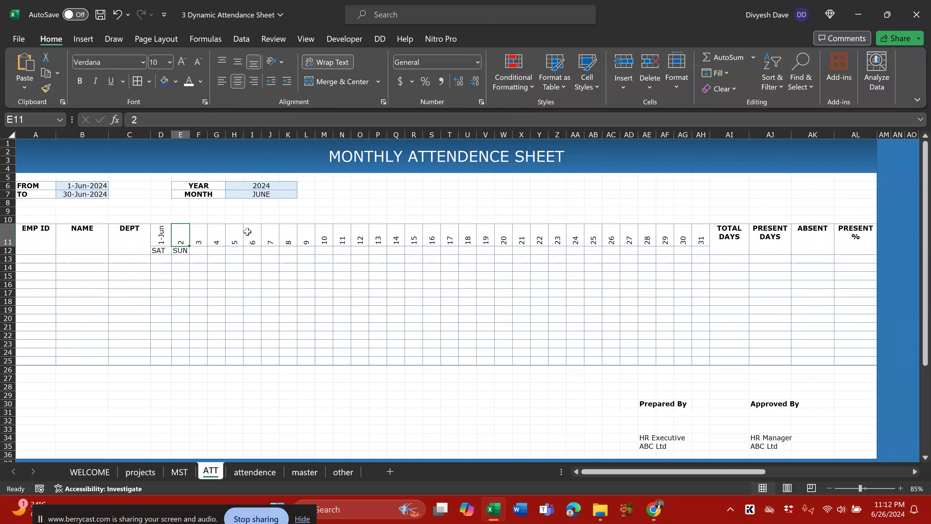
key("shift+Right")
key("shift+Right")
key("shift+Right")
key("shift+Right")
key("shift+Right")
key("shift+Right")
key("shift+Right")
key("shift+Right")
key("shift+Right")
key("shift+Right")
key("shift+Right")
key("shift+Right")
key("shift+Right")
key("shift+Right")
key("shift+Right")
key("shift+Right")
key("shift+Right")
key("shift+Right")
key("shift+Right")
key("shift+Right")
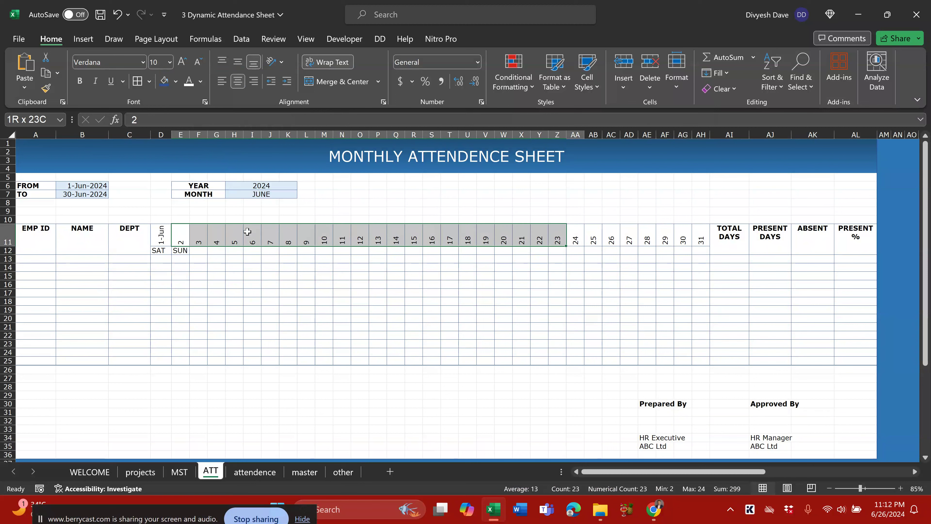
key("shift+Down")
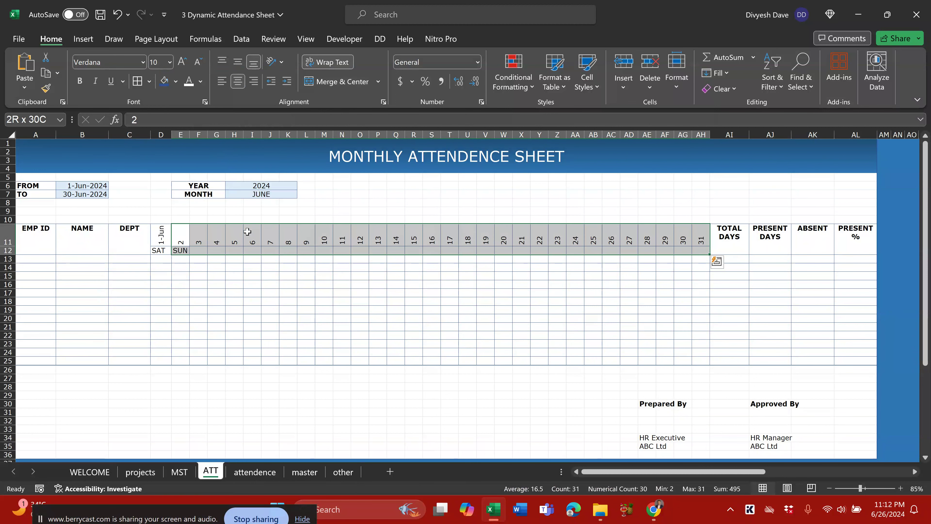
left_click(246, 472)
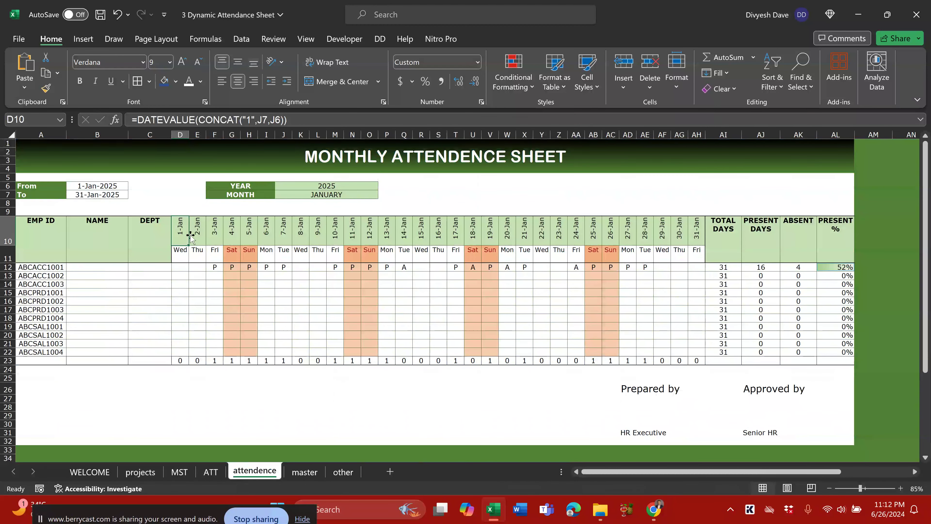
left_click(197, 230)
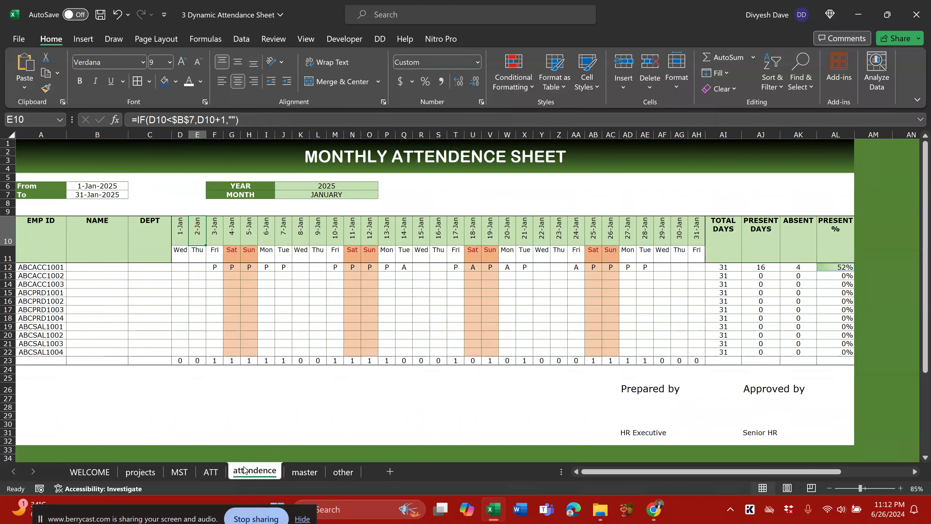
left_click(212, 473)
left_click(180, 234)
type("=IF(")
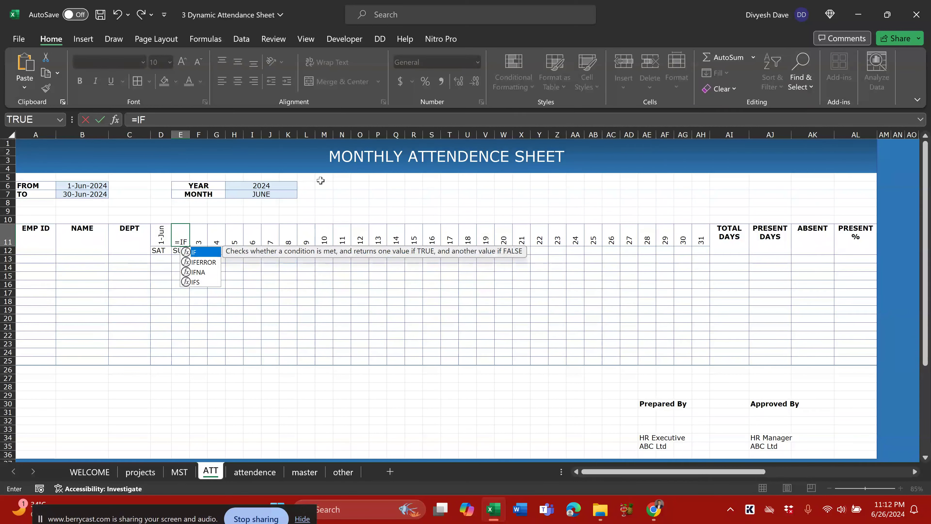
left_click(161, 228)
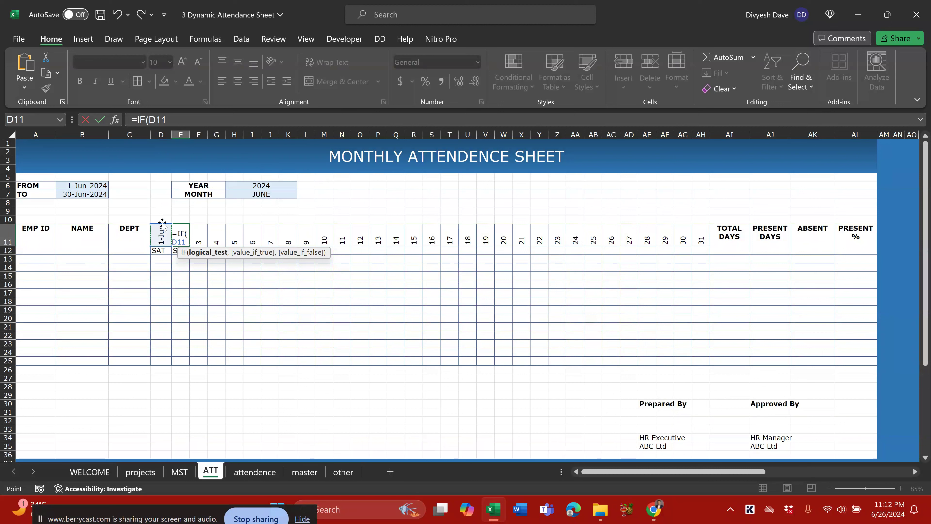
type("=")
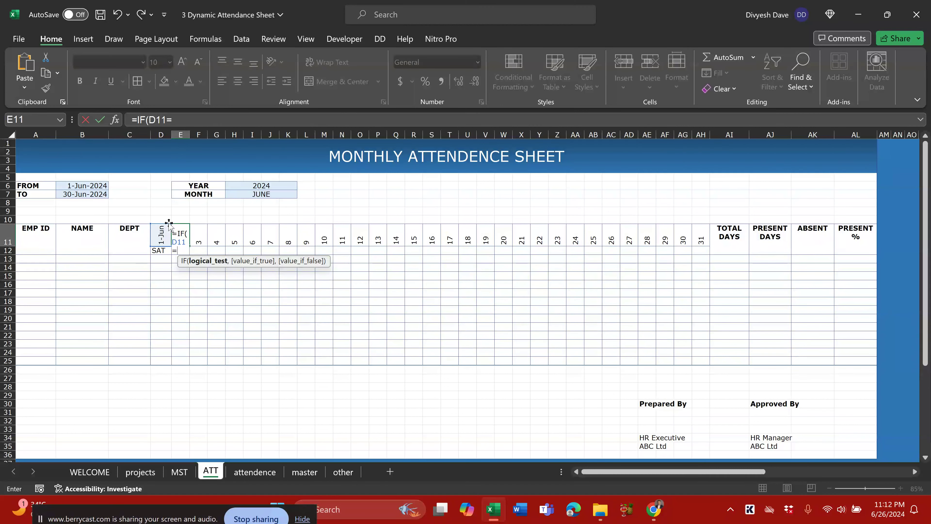
left_click(94, 184)
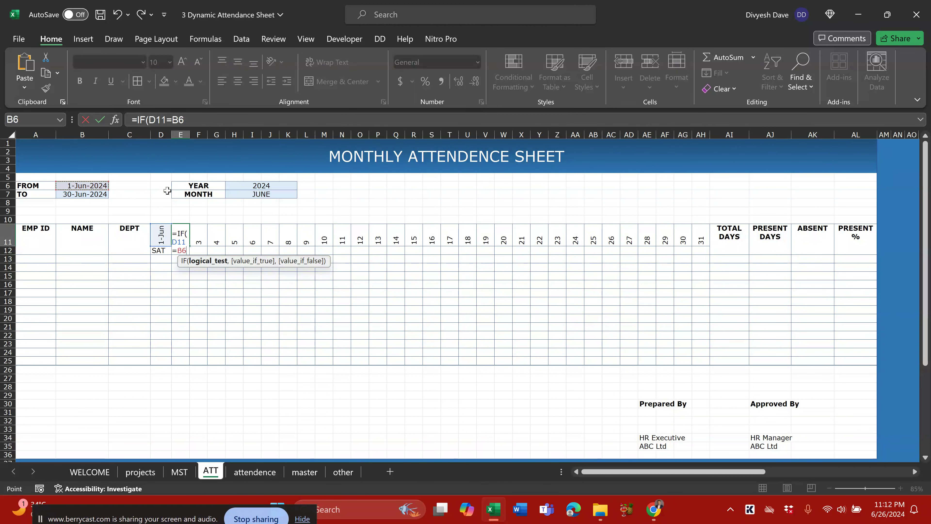
key("BackSpace")
key("BackSpace")
key("BackSpace")
key("Escape")
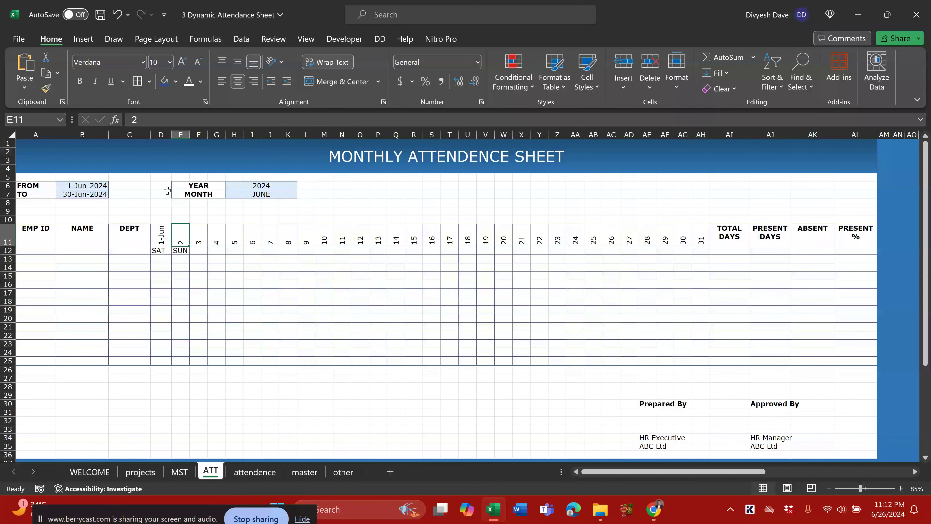
Examine the date formulas in row 10 of the attendence sheet and how they refer to the To date in B7
left_click(247, 472)
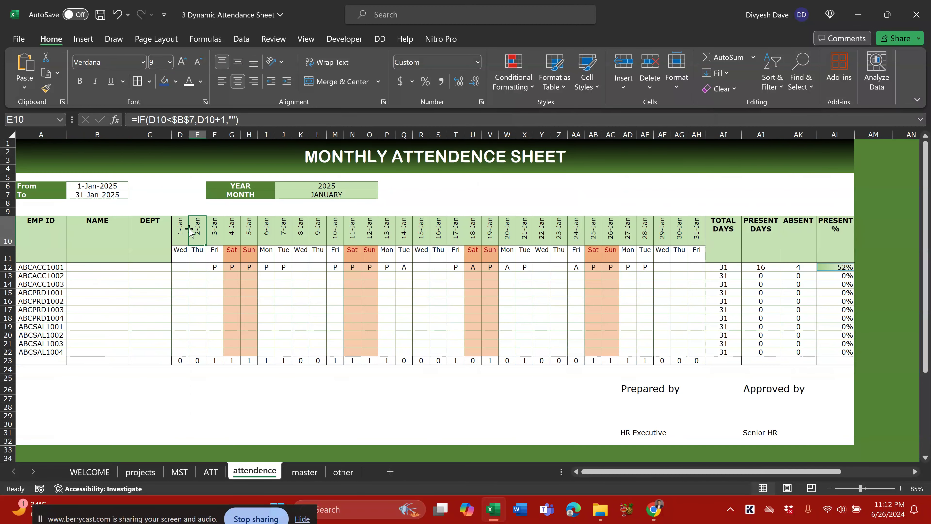
double_click(200, 241)
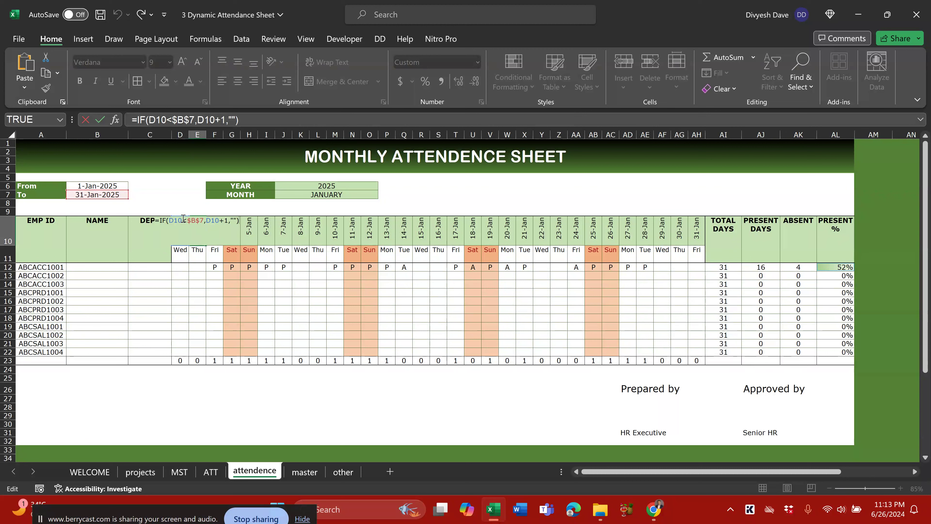
key("Escape")
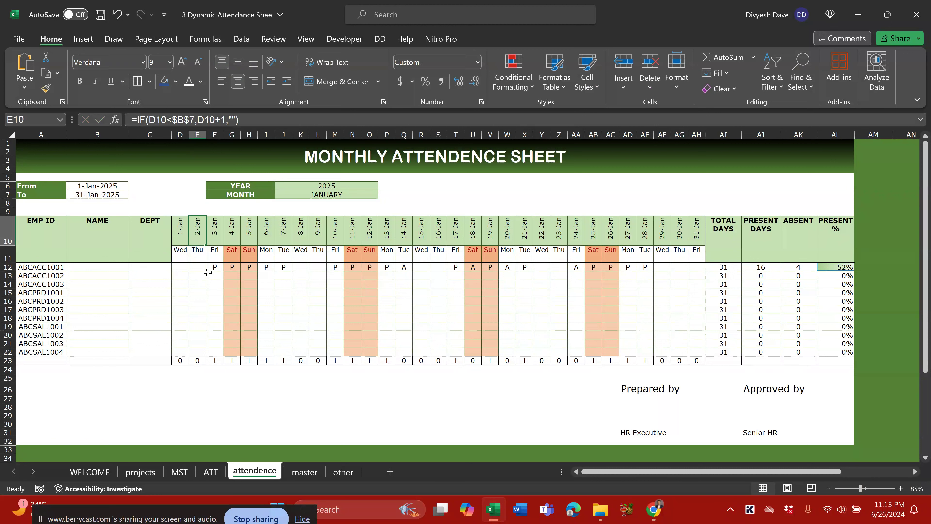
left_click(180, 233)
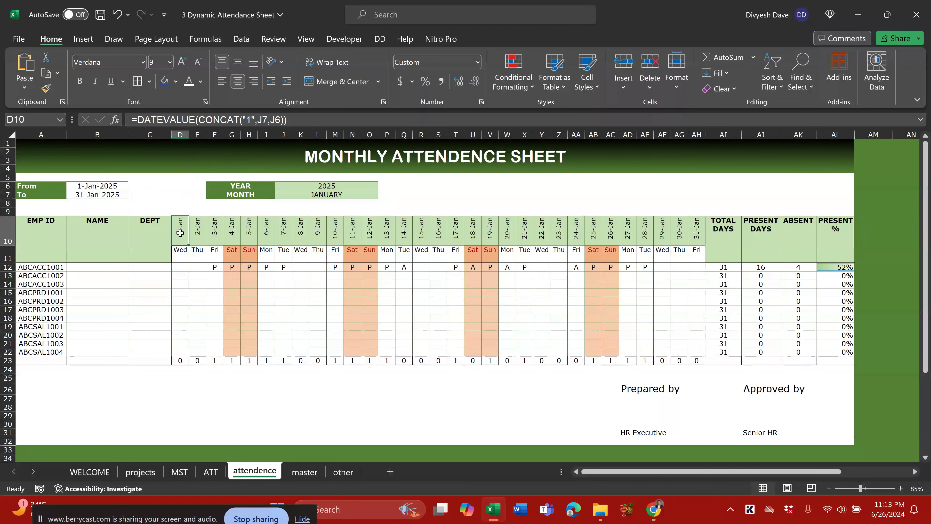
left_click(85, 194)
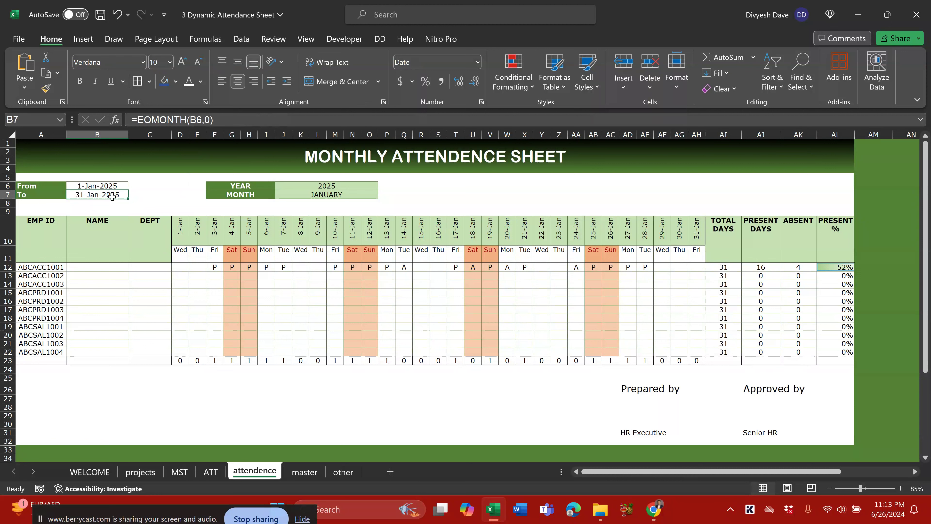
left_click(418, 235)
left_click(455, 235)
left_click(472, 235)
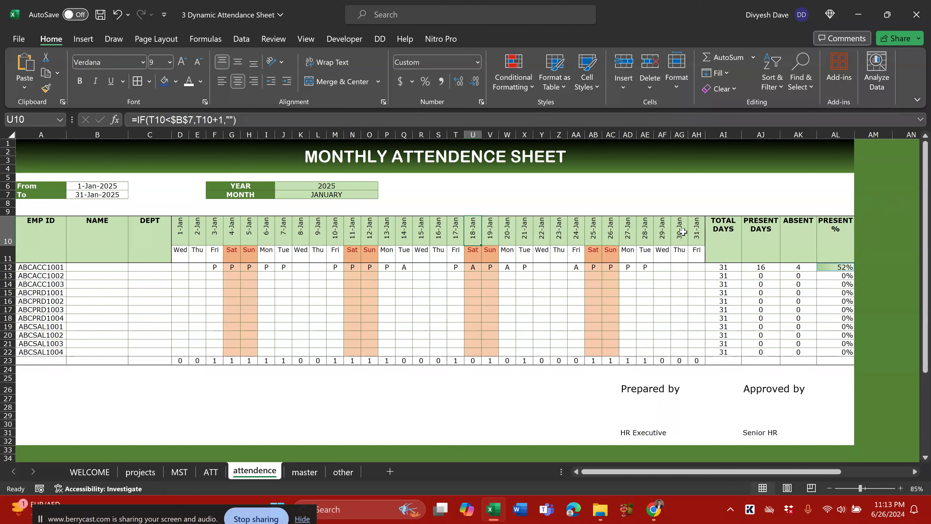
left_click(696, 235)
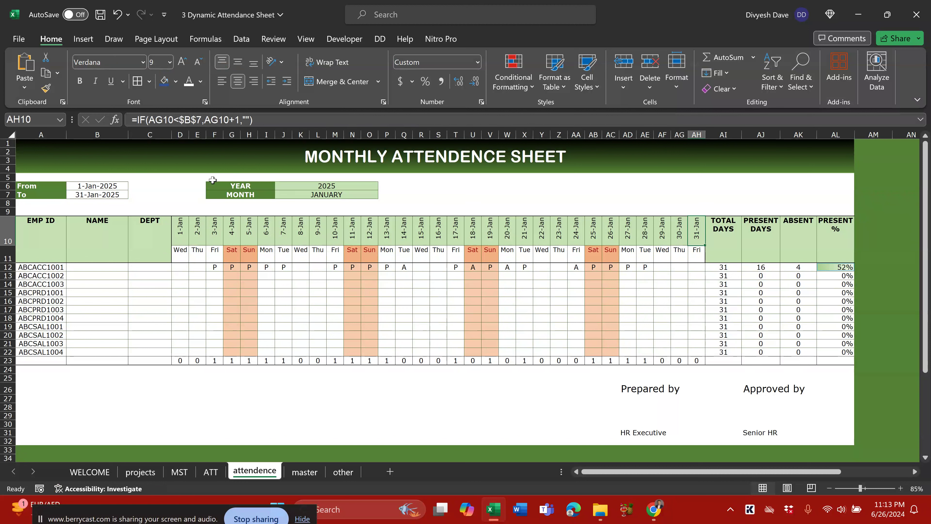
left_click(102, 193)
left_click(697, 238)
left_click(88, 195)
left_click(691, 232)
left_click(105, 193)
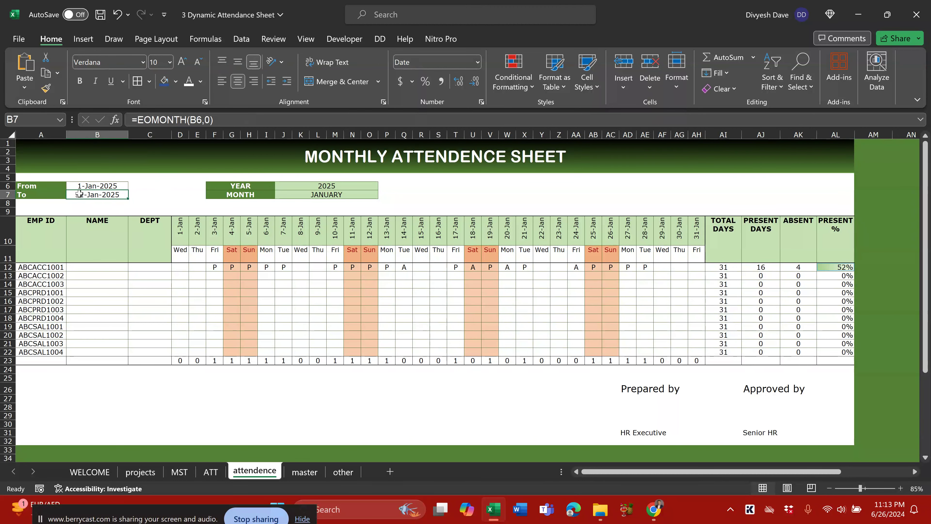
On the ATT sheet, enter =IF(D11<B7,D11+1,"") in E11 and autofit the row height
left_click(211, 472)
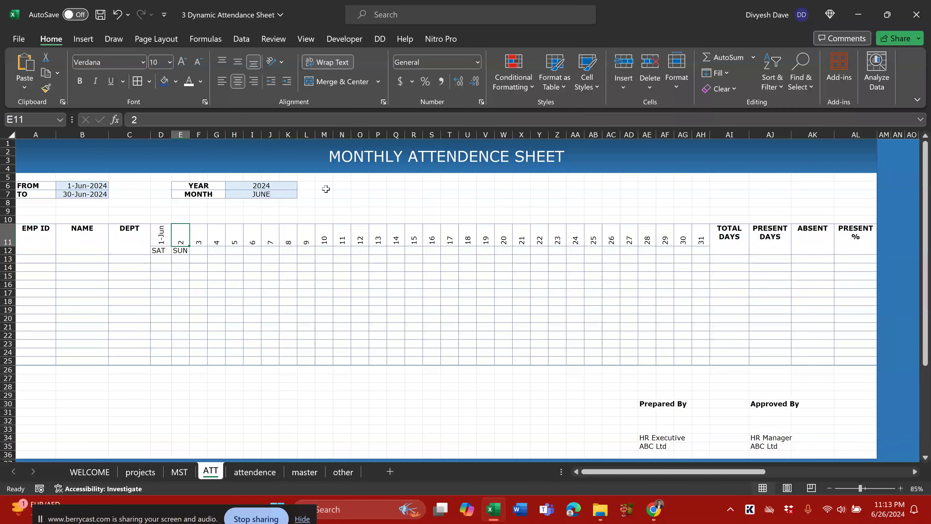
type("=IF(")
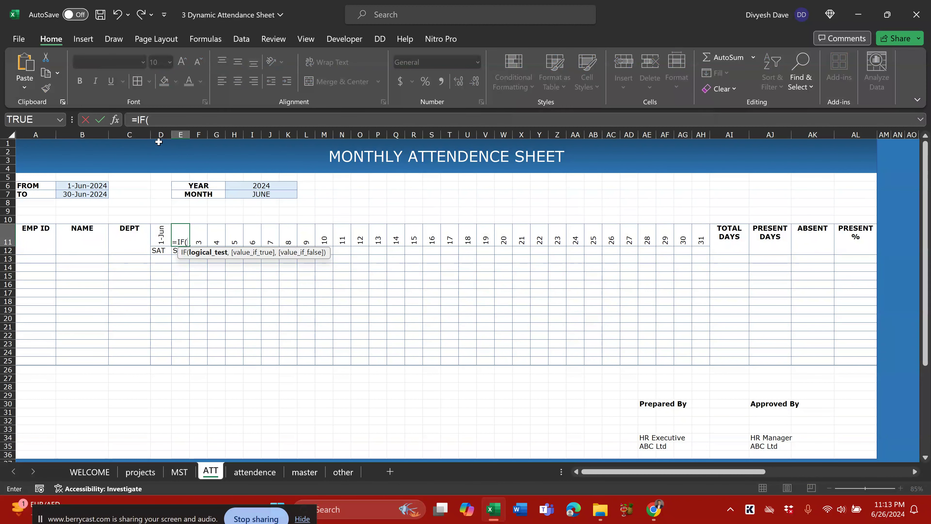
type("D11")
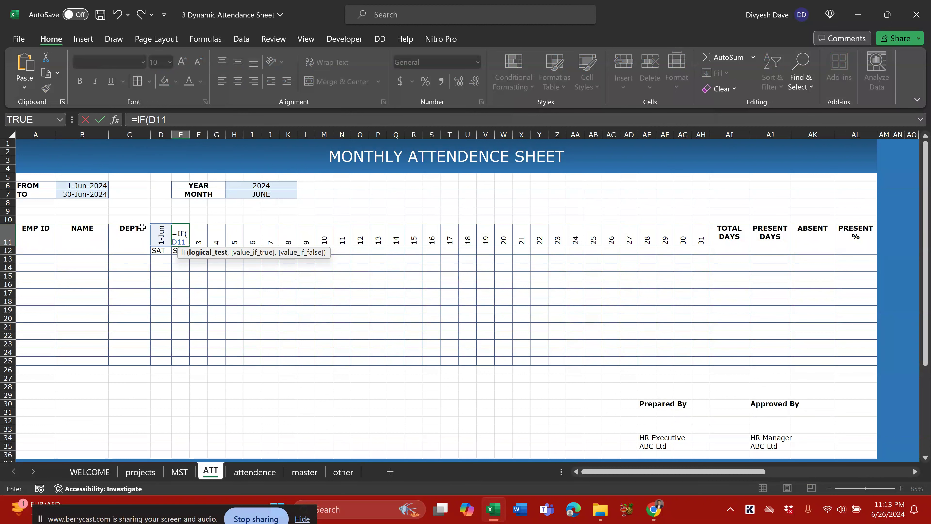
type("<")
left_click(80, 193)
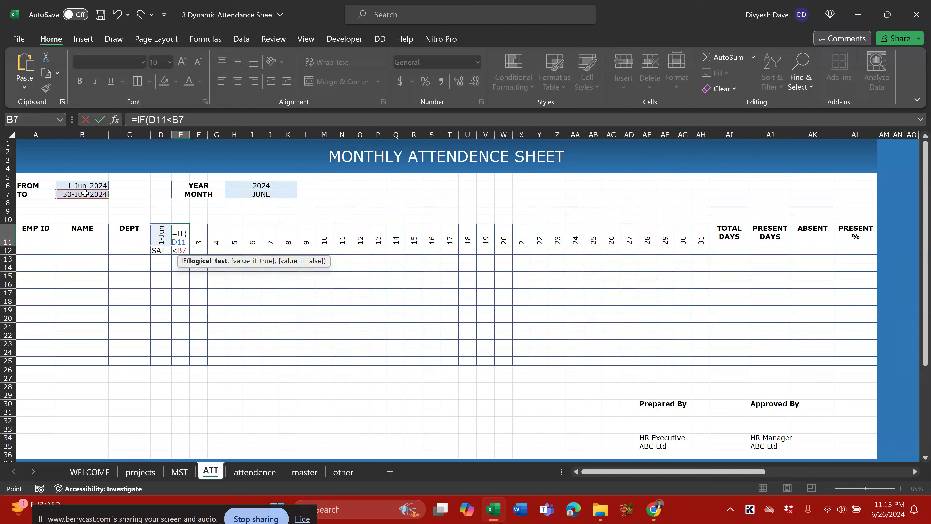
type(",")
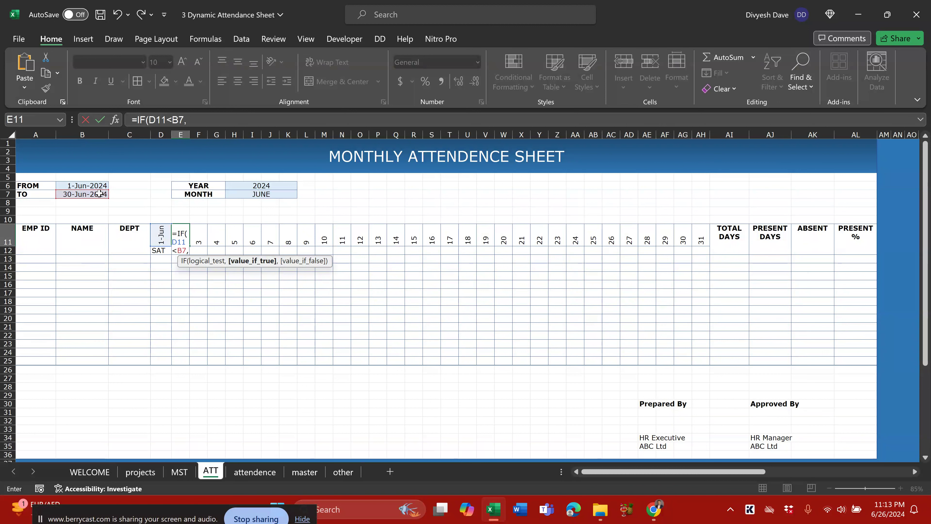
type("D")
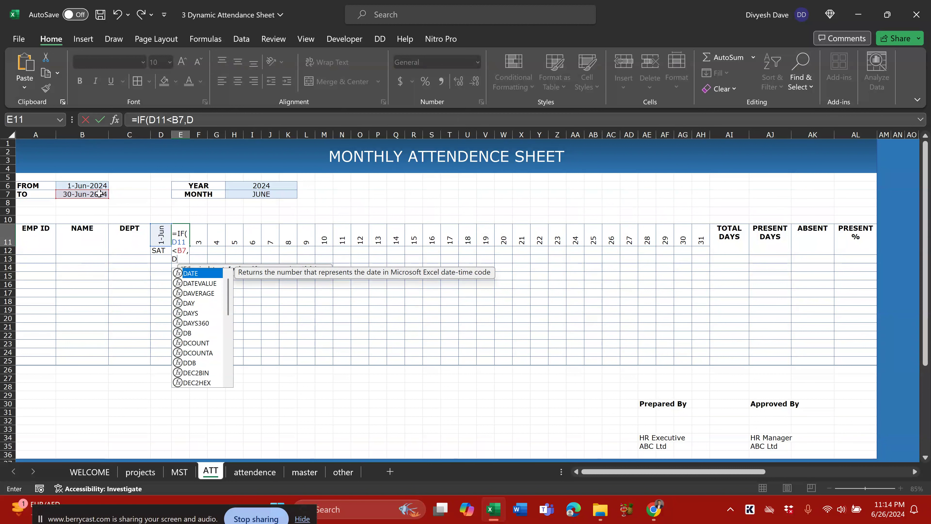
type("11+")
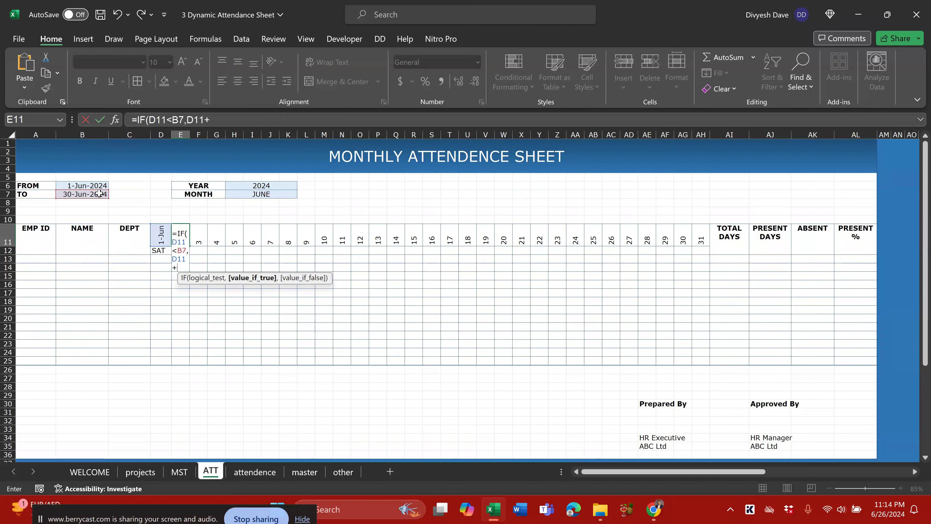
type("1,")
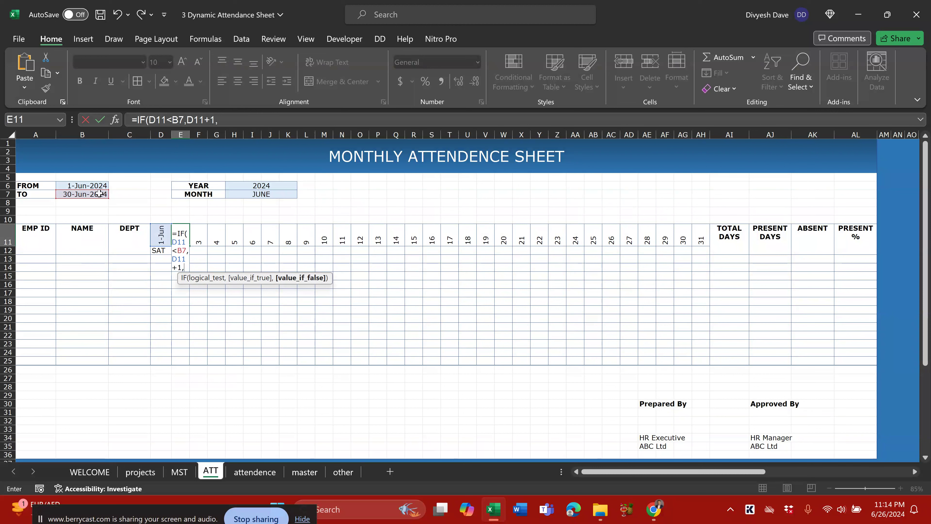
type("\"\"")
key("ctrl+Return")
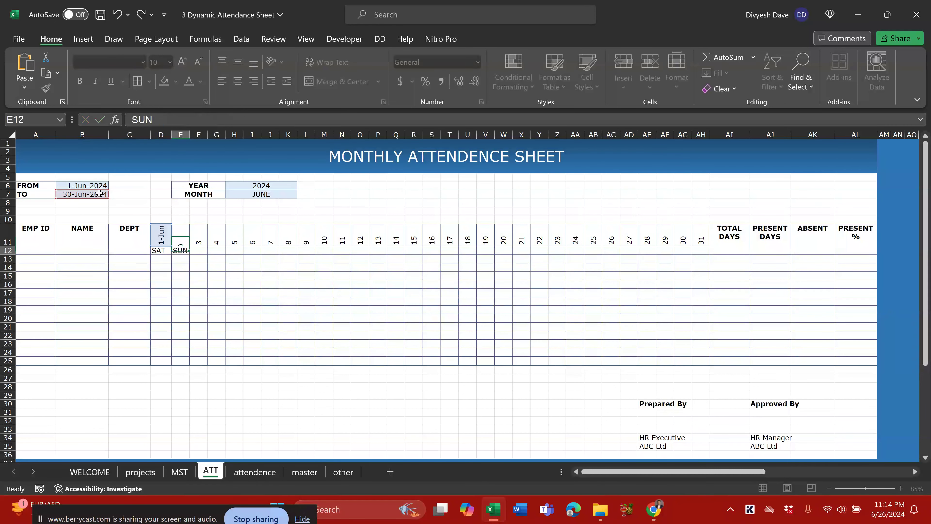
key("alt+h")
key("o")
key("a")
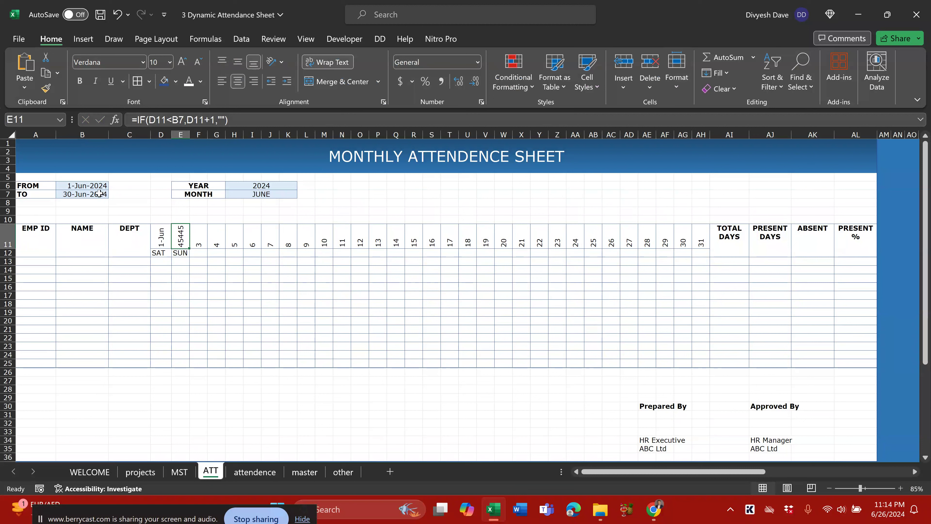
Copy the d-mmm date formatting of D11 onto the header cells E11:AH11
left_click(157, 238)
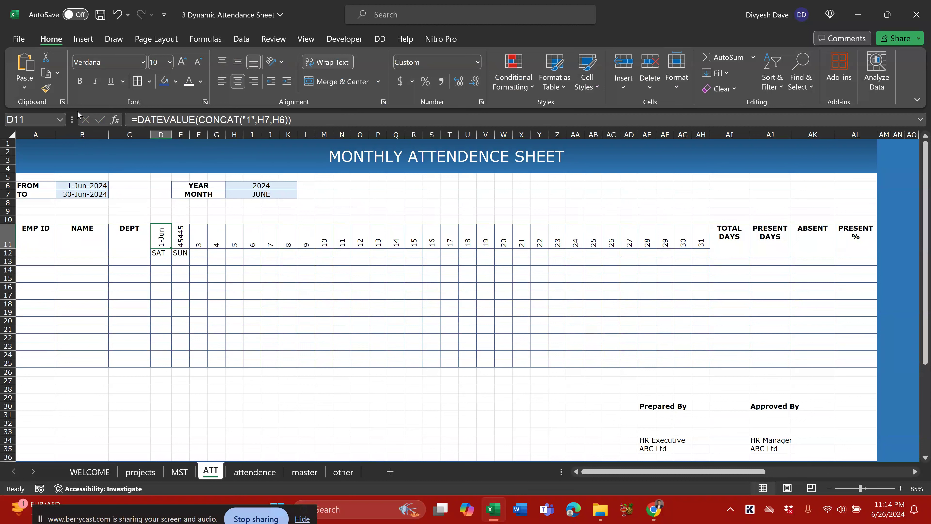
left_click(46, 88)
left_click_drag(180, 235, 701, 234)
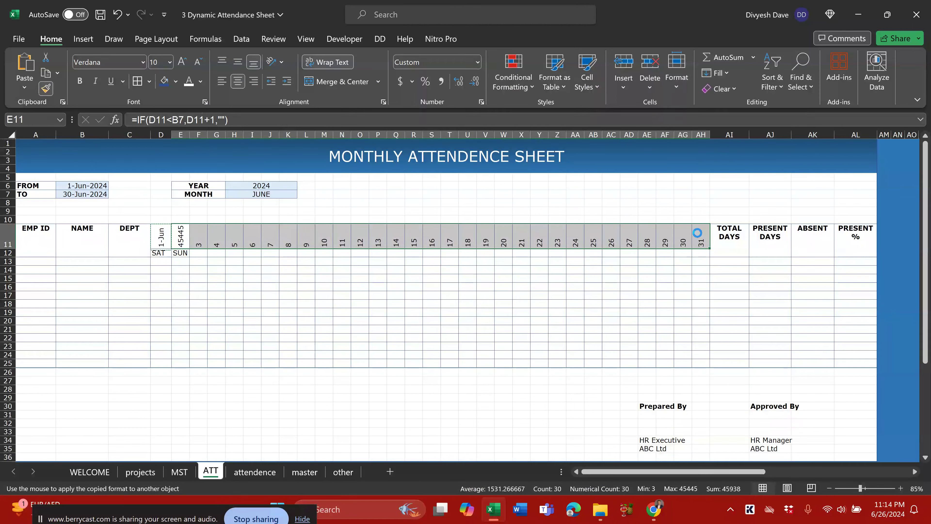
left_click(301, 278)
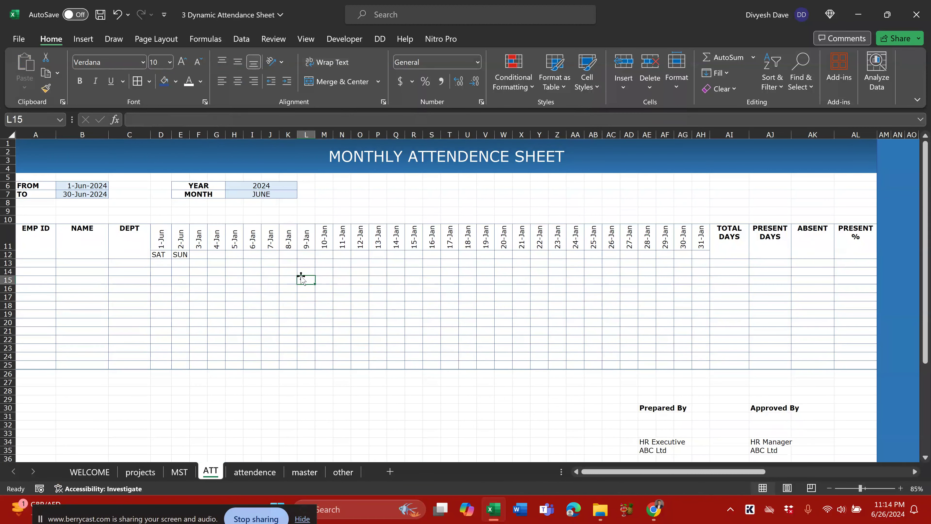
Try to copy the E11 date formula across the header cells F11:AH11, and undo the paste
left_click(185, 243)
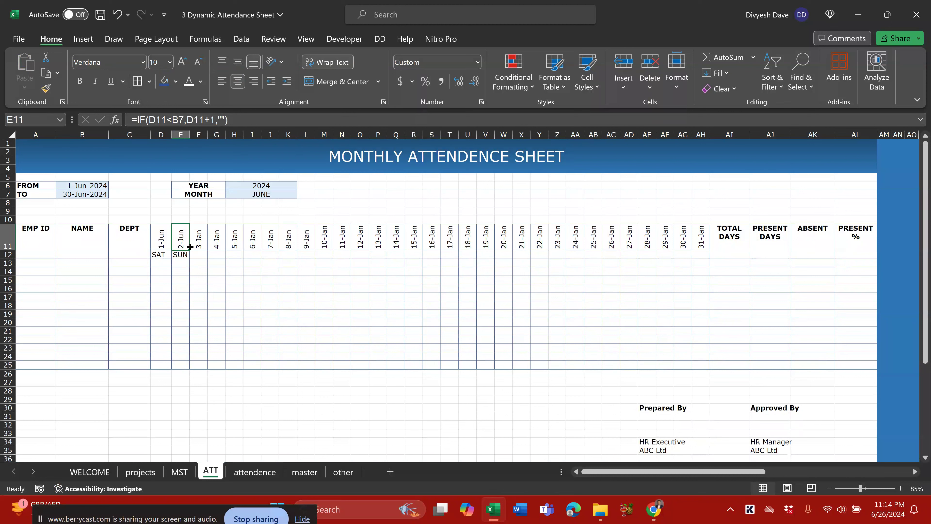
left_click(160, 241)
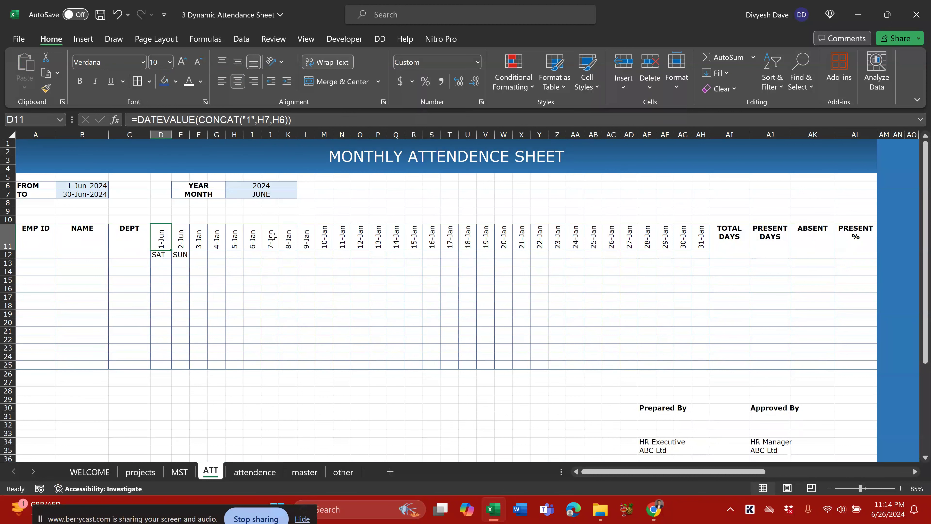
key("Right")
key("ctrl+c")
key("Right")
key("ctrl+shift+Right")
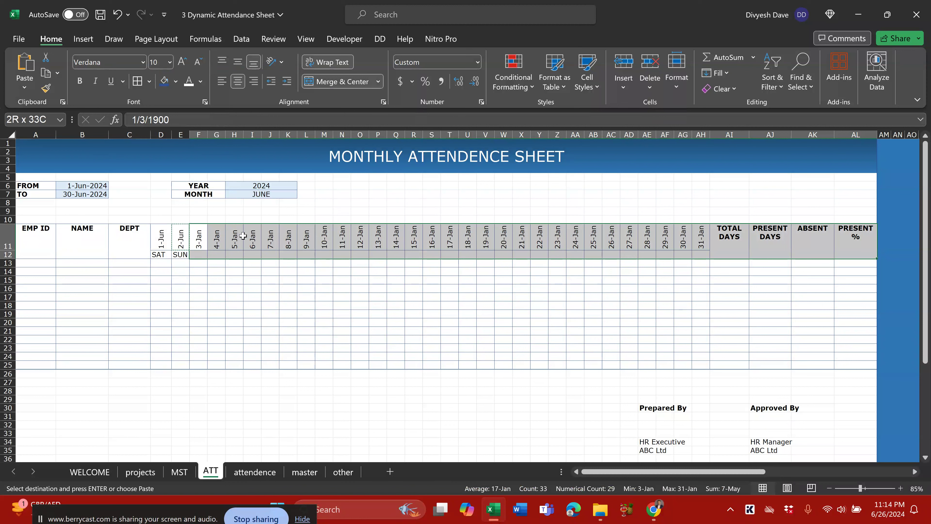
left_click_drag(199, 236, 701, 237)
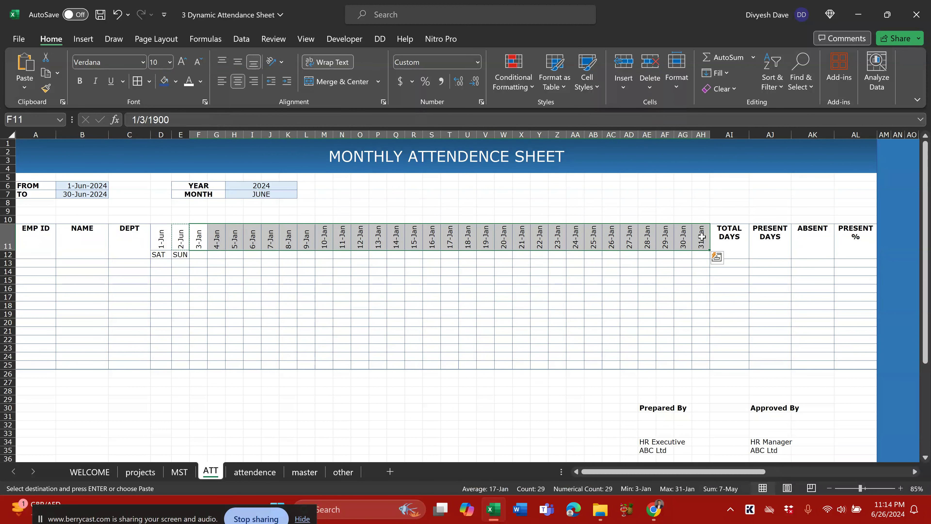
key("ctrl+v")
key("ctrl+z")
Make the B7 reference in E11 absolute so the formula reads =IF(D11<$B$7,D11+1,"")
double_click(181, 242)
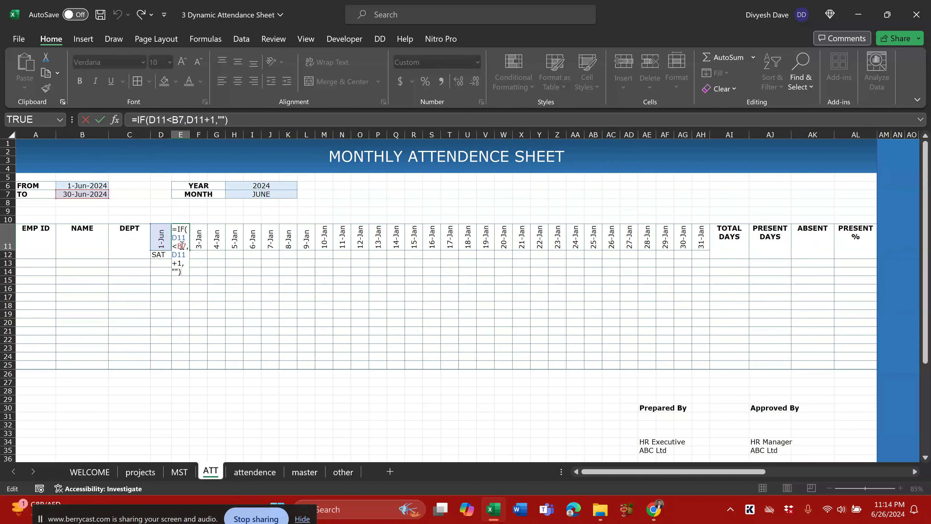
left_click(181, 244)
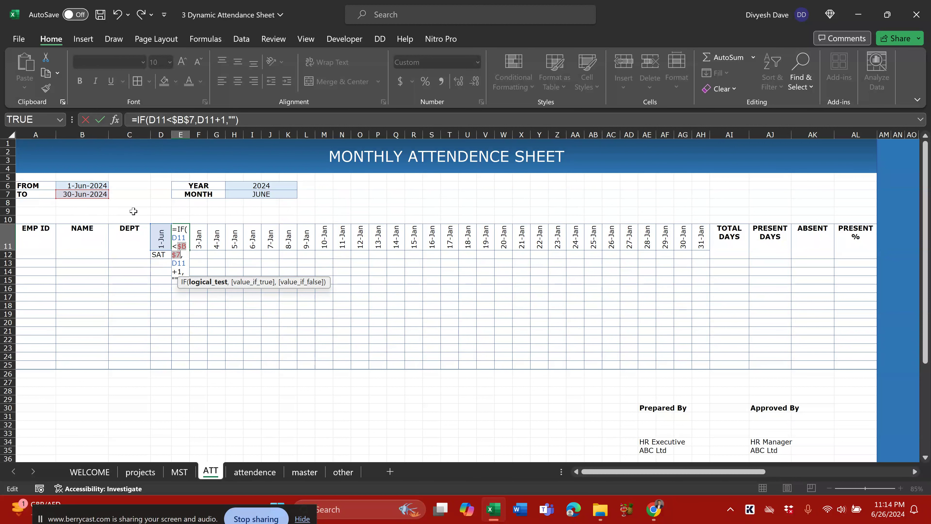
key("Return")
Widen column E to read the full formula in E11, and undo the widening
left_click_drag(190, 136, 246, 135)
left_click(214, 235)
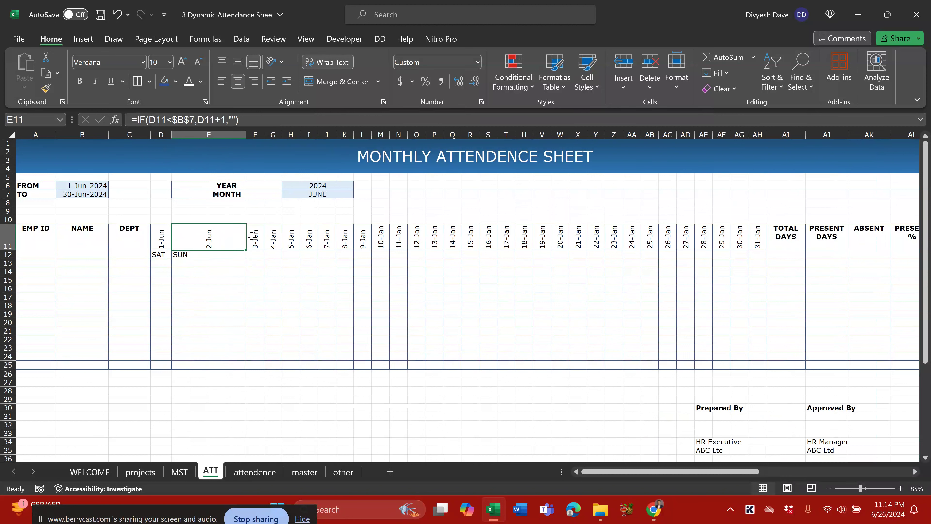
key("F2")
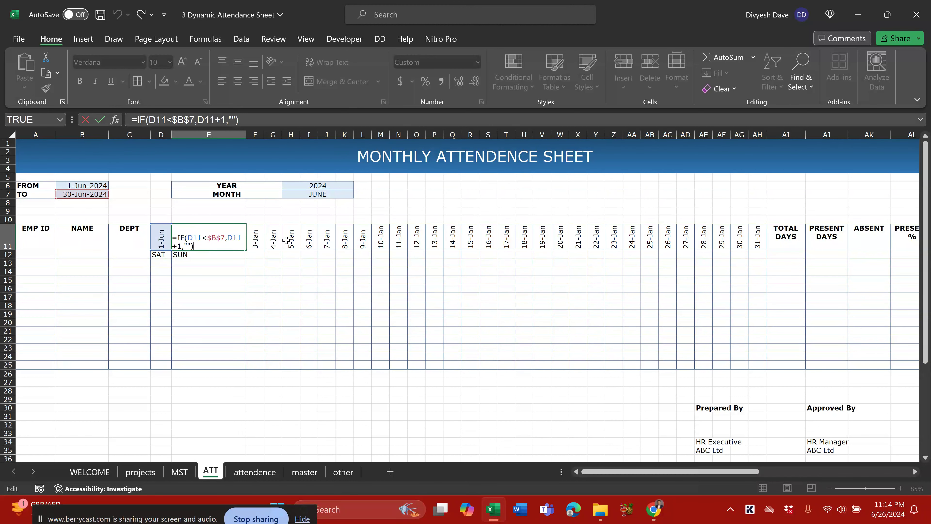
key("ctrl+Return")
key("ctrl+z")
Top-align the date header cells D11:AH11 and save the workbook
key("ctrl+s")
left_click_drag(161, 237, 701, 237)
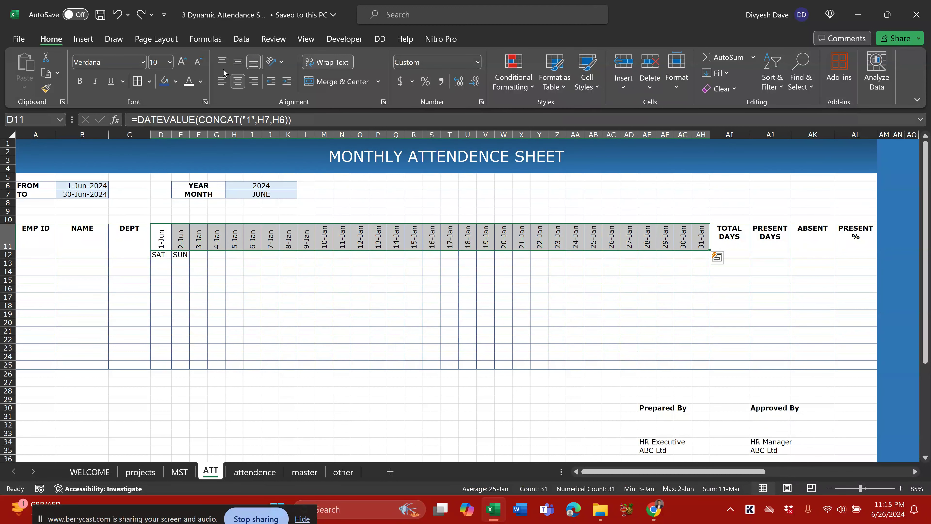
left_click(221, 270)
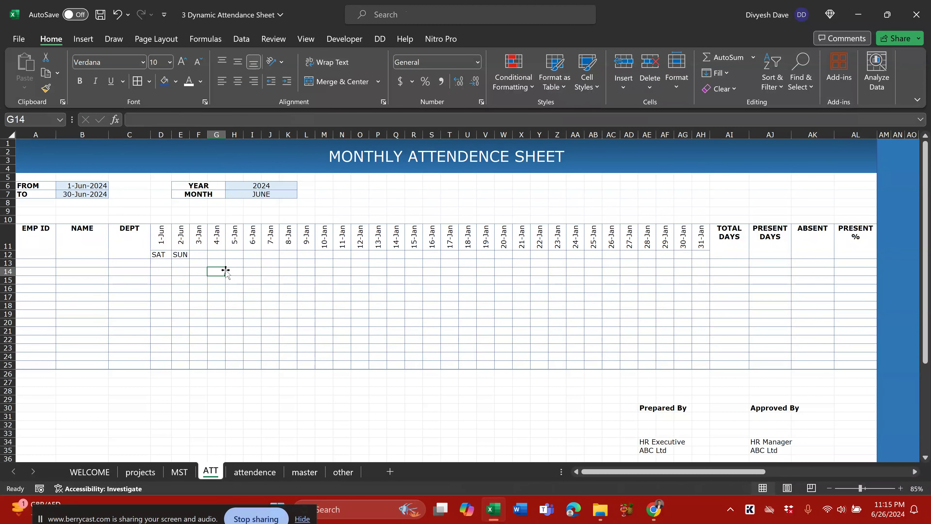
key("ctrl+s")
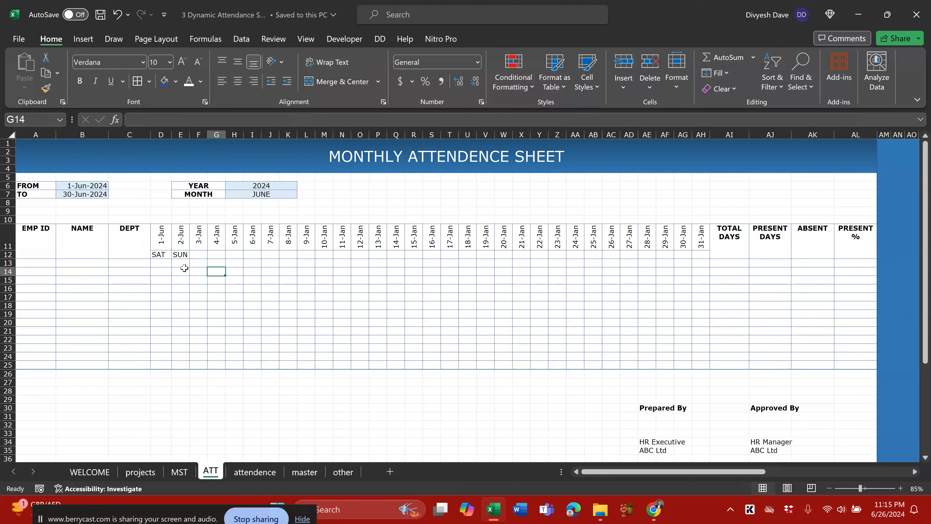
Copy the E11 date formula across F11:AH11 and autofit the row height
left_click(180, 235)
key("shift+Down")
key("ctrl+c")
key("Right")
key("ctrl+shift+Right")
key("shift+Down")
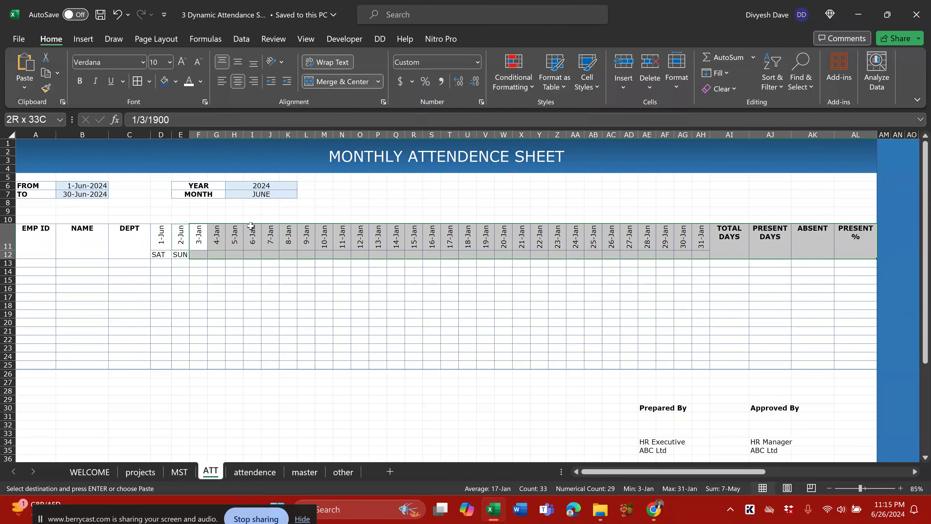
left_click_drag(206, 238, 695, 236)
key("ctrl+v")
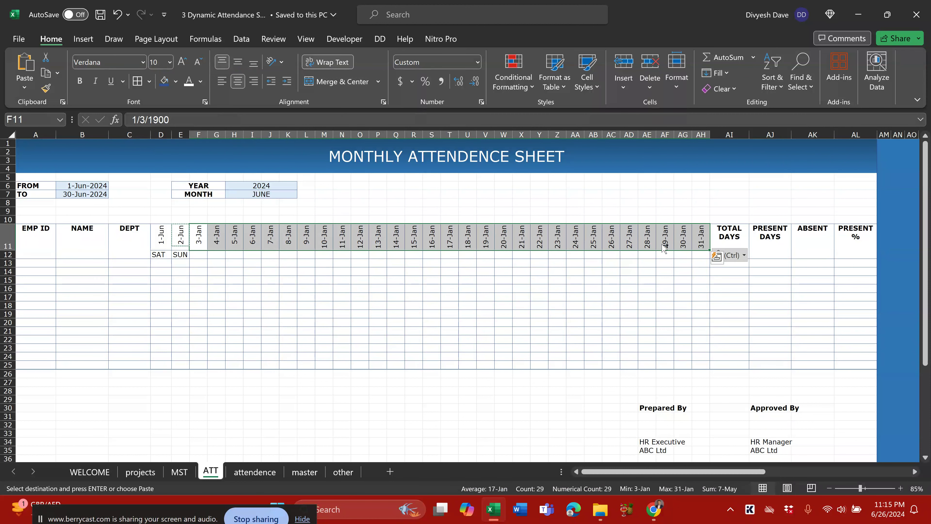
key("alt+h")
key("o")
key("a")
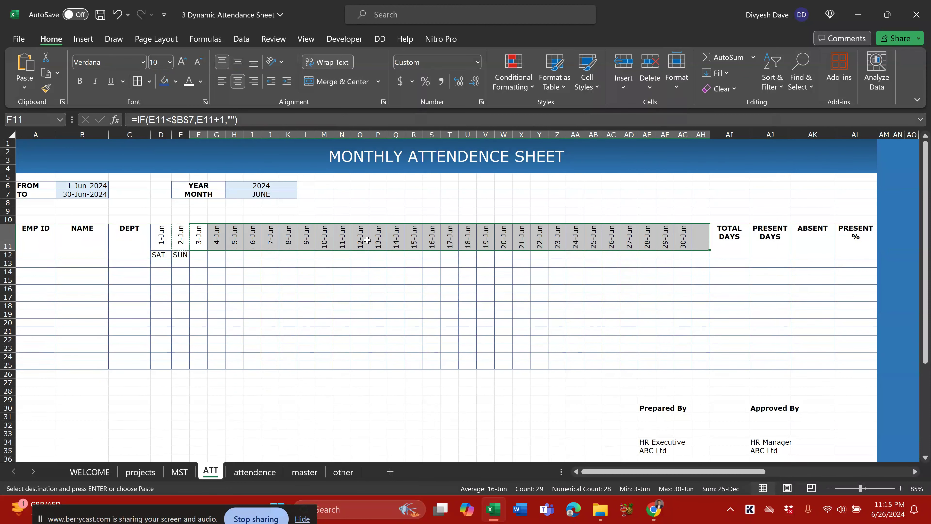
Examine the date formulas in D11 and AG11 and the TO date formula in B7
left_click(161, 234)
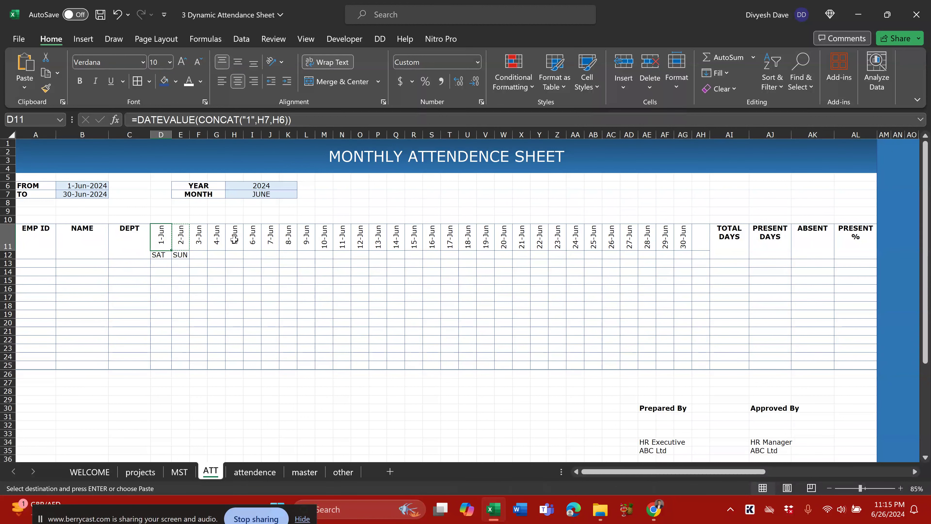
left_click(683, 237)
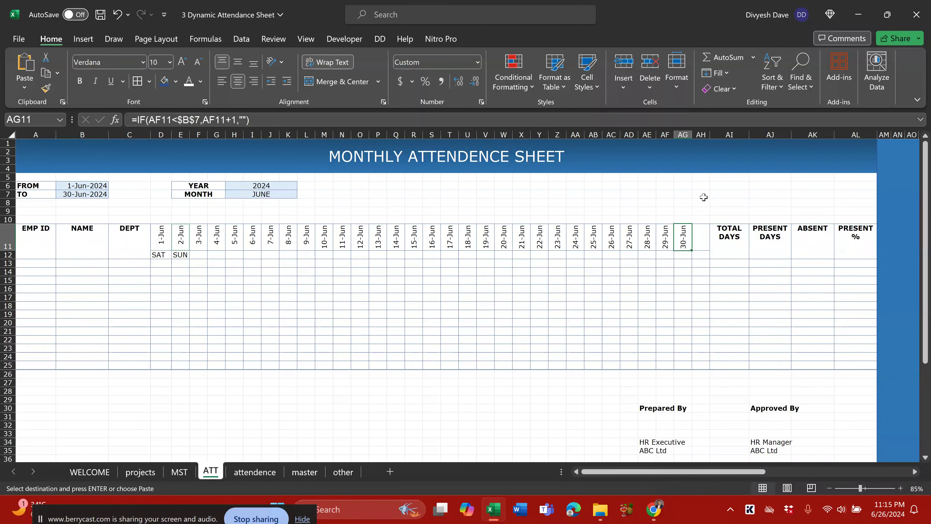
left_click(97, 195)
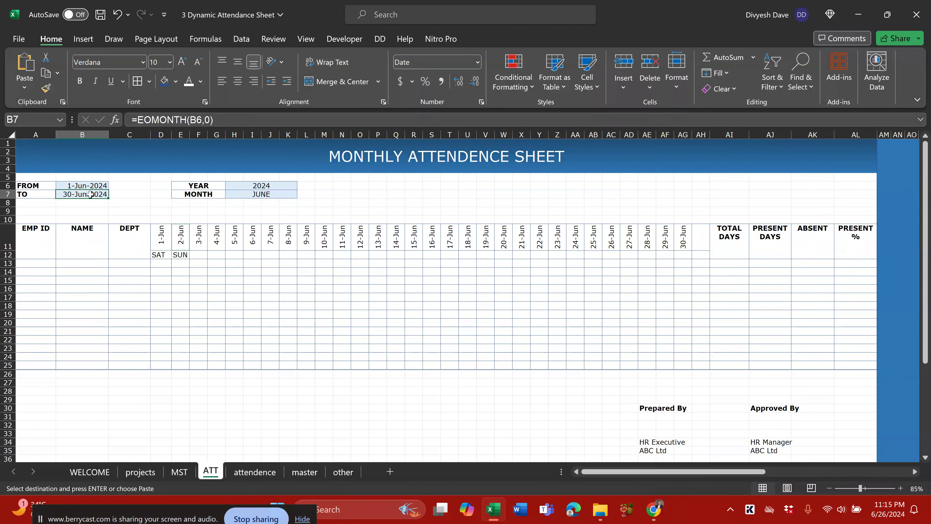
Examine the date formulas in AG11, AH11 and B7 and the header row dates of the ATT sheet
left_click(685, 242)
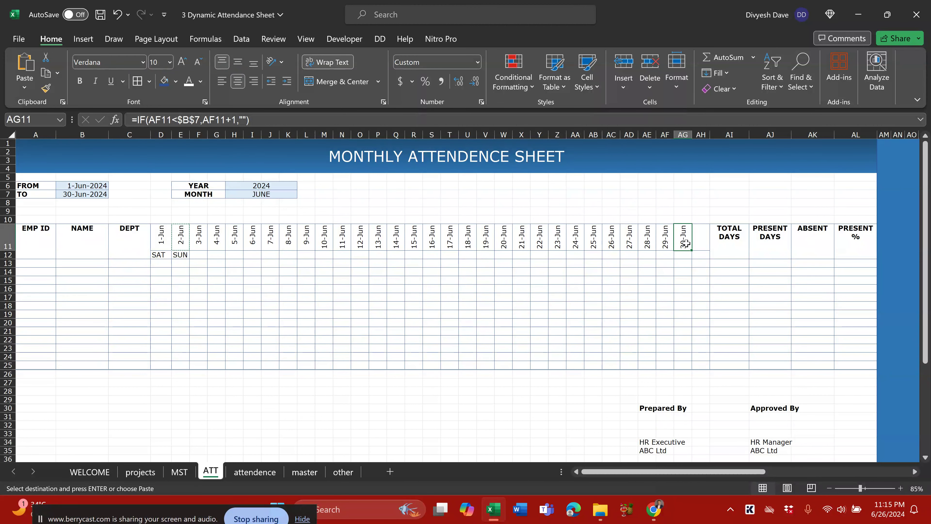
left_click(704, 238)
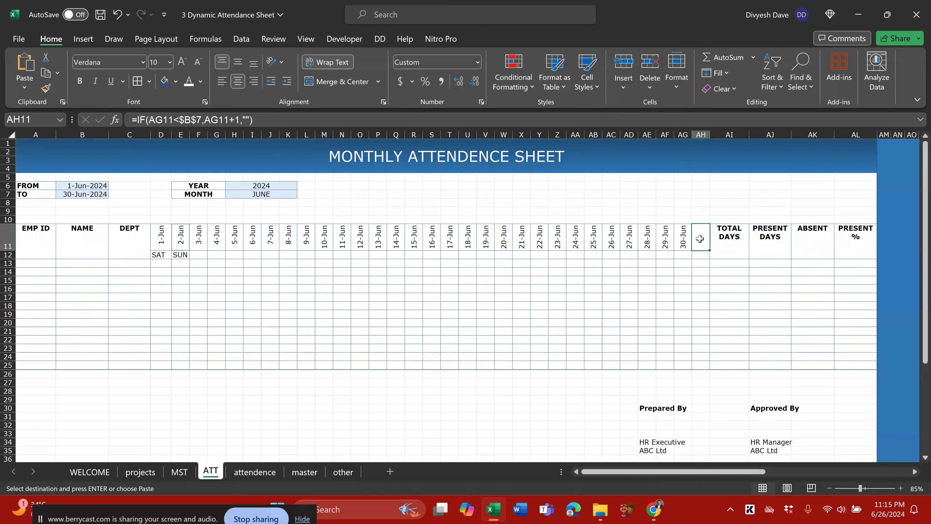
double_click(701, 239)
key("Escape")
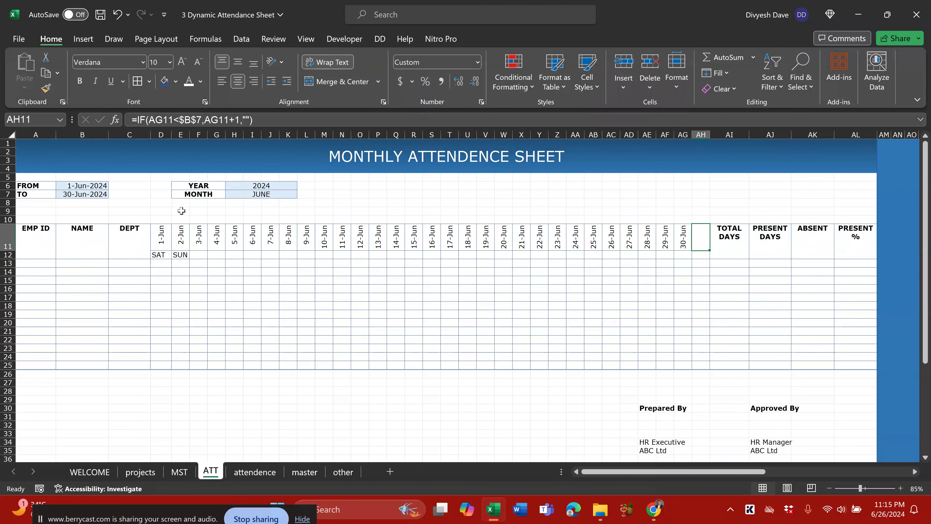
left_click(89, 192)
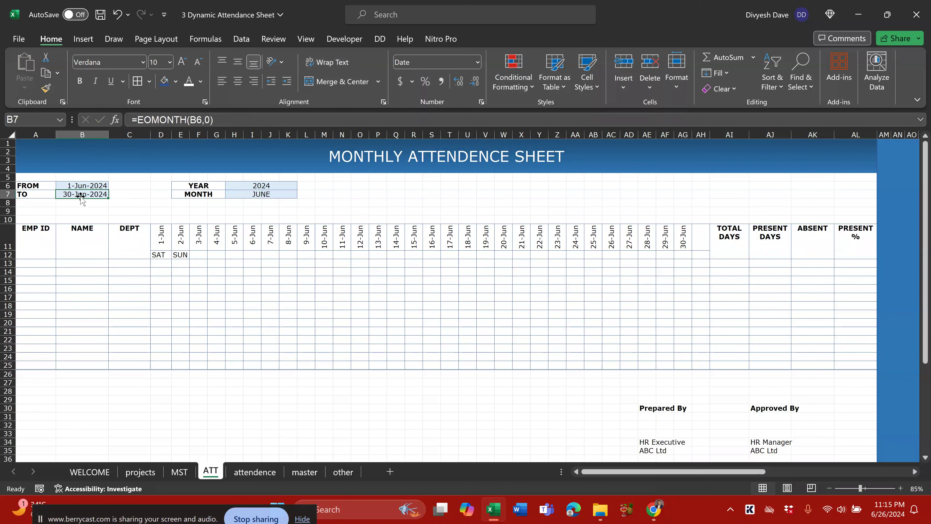
left_click_drag(157, 236, 683, 237)
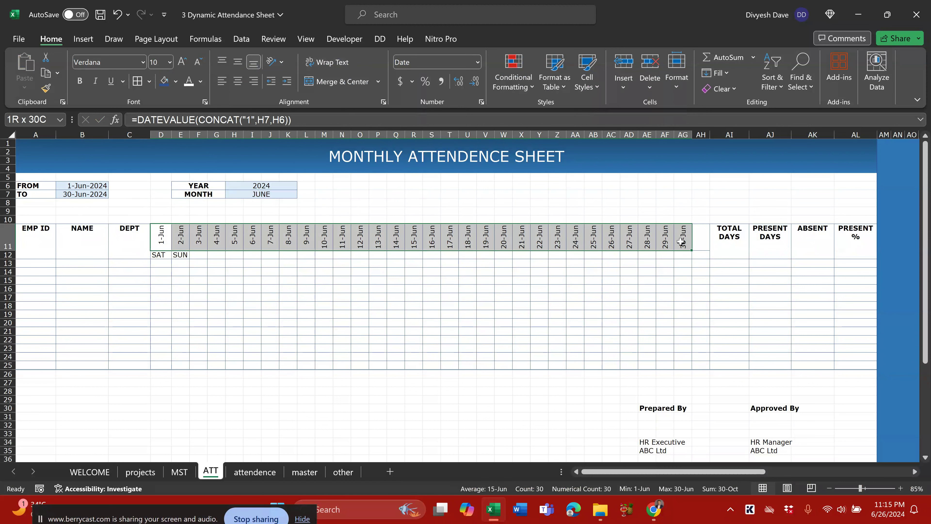
left_click(159, 256)
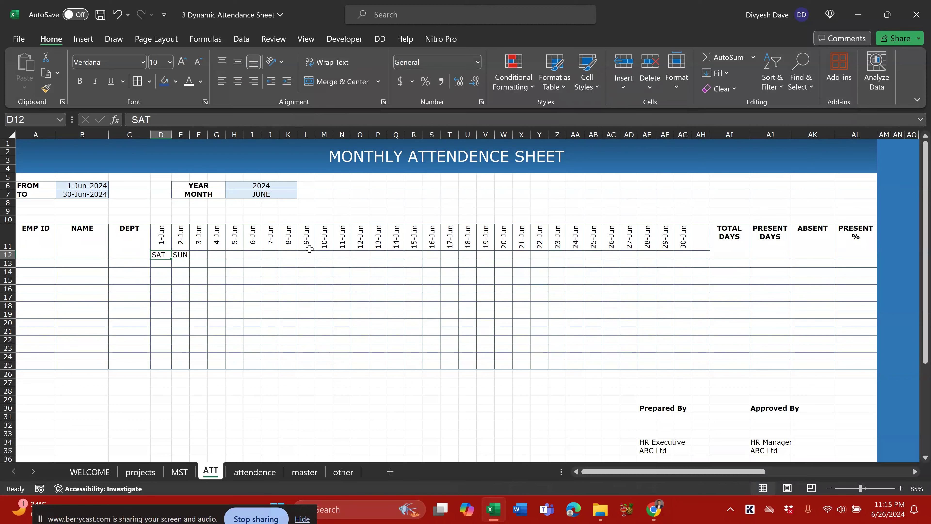
Examine the weekday formula in D11 of the attendence sheet
left_click(255, 471)
left_click(189, 257)
key("F2")
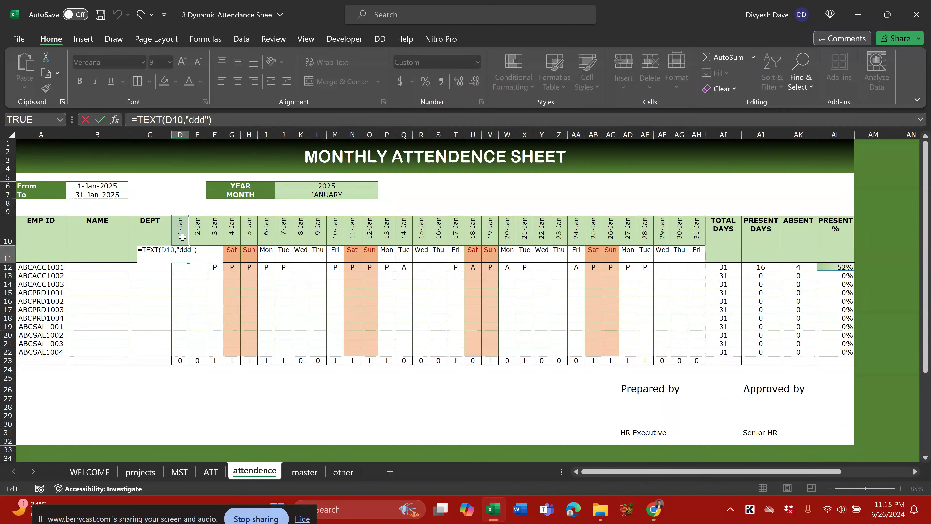
key("ctrl+Return")
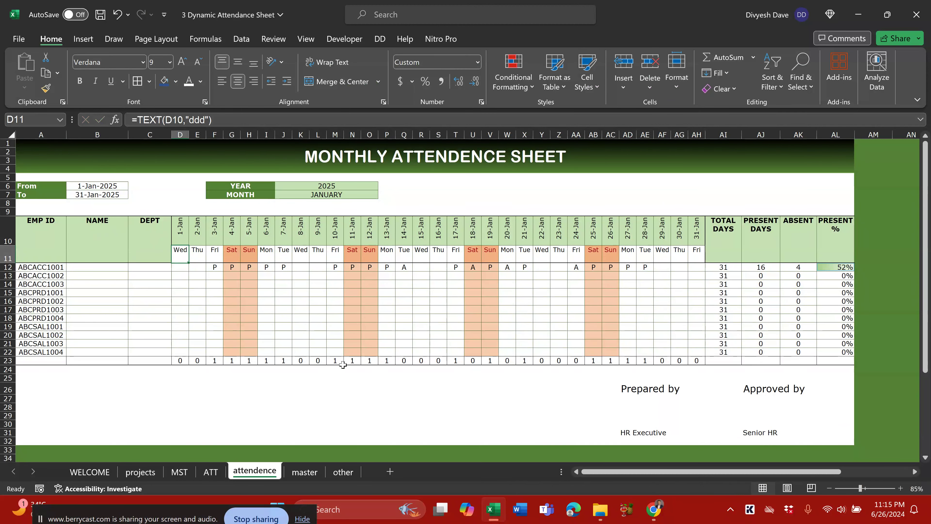
Enter the formula =TEXT(D11,ddd) in cell D12 of the ATT sheet, replacing the fixed weekday text
key("ctrl+Page_Up")
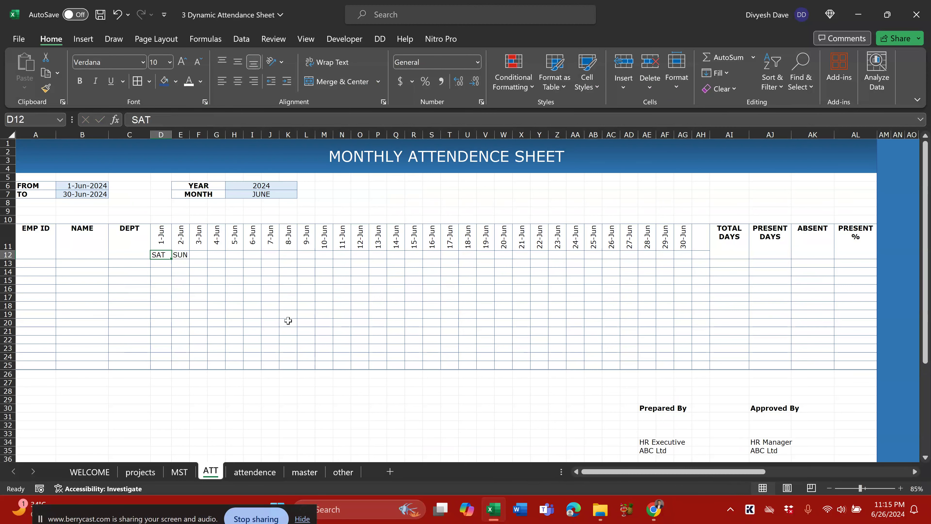
type("=D")
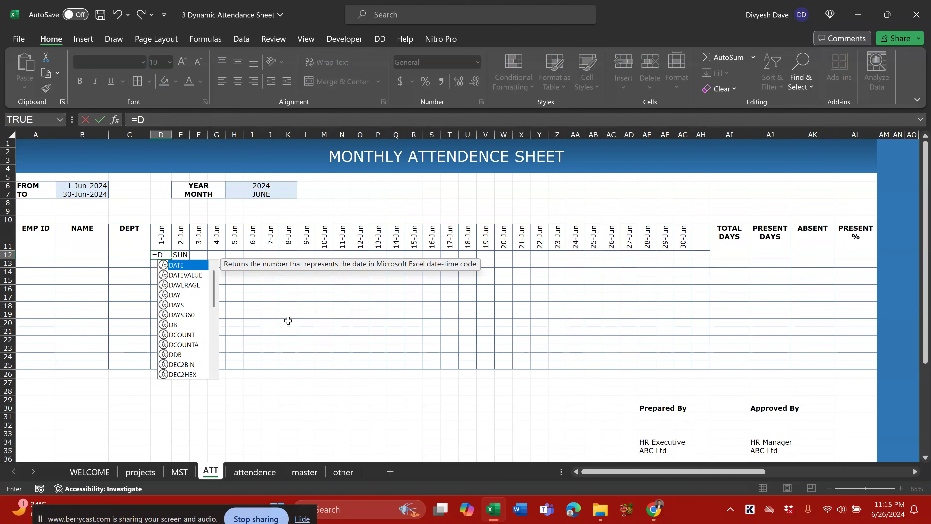
key("BackSpace")
type("TEXT(")
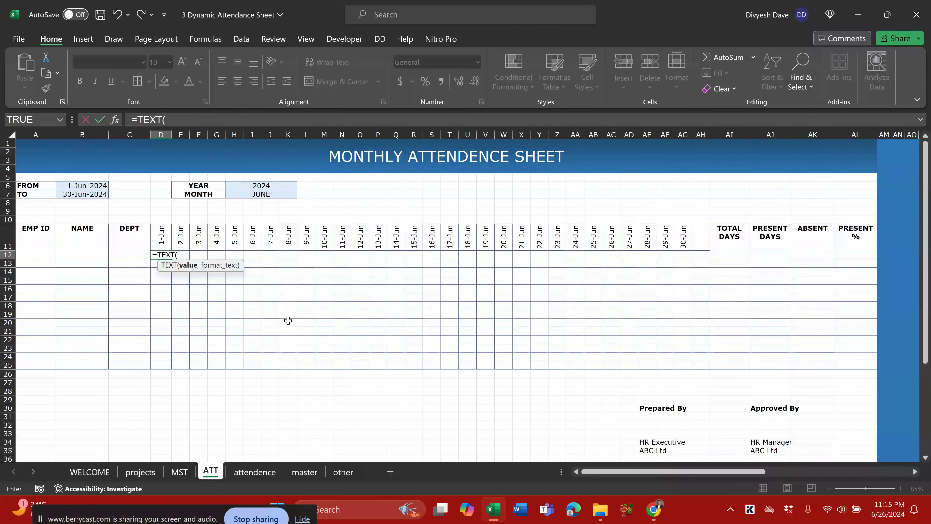
left_click(163, 233)
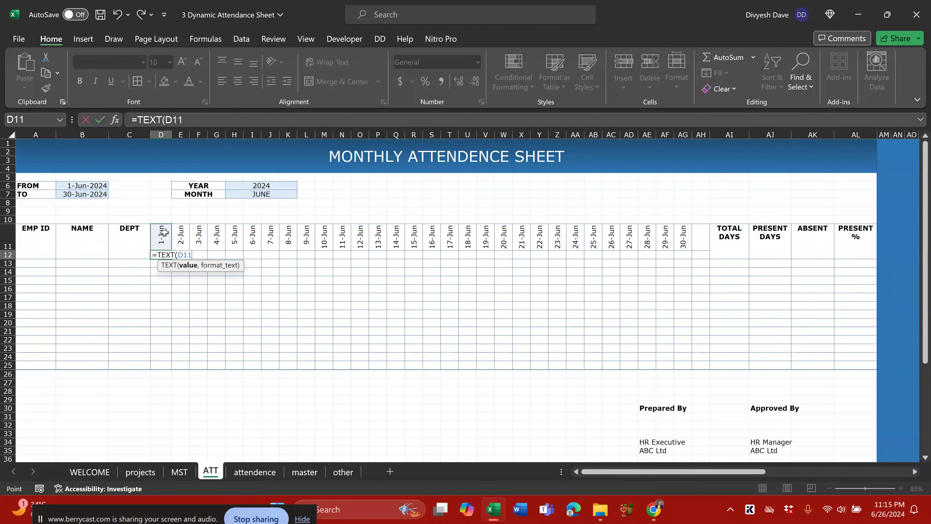
type(",")
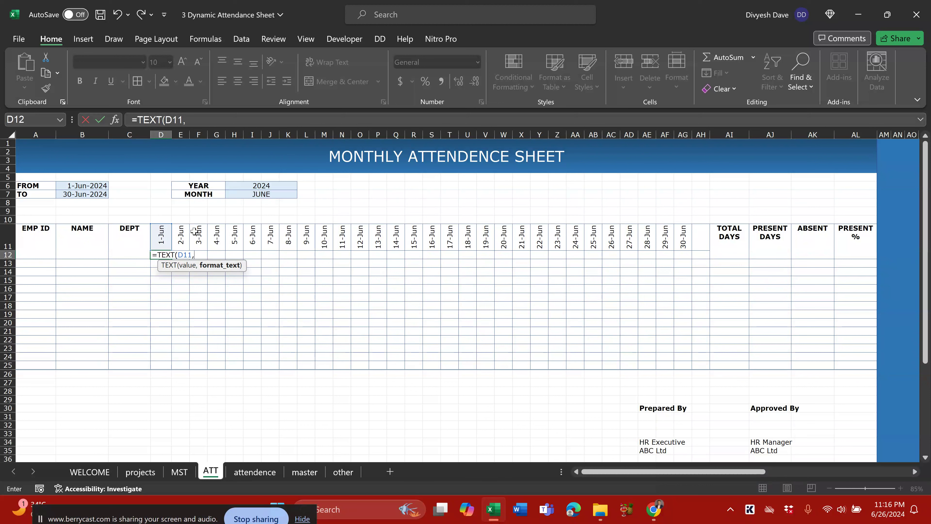
type("DDD")
key("BackSpace")
key("BackSpace")
key("BackSpace")
key("BackSpace")
type(",ddd)")
key("ctrl+Return")
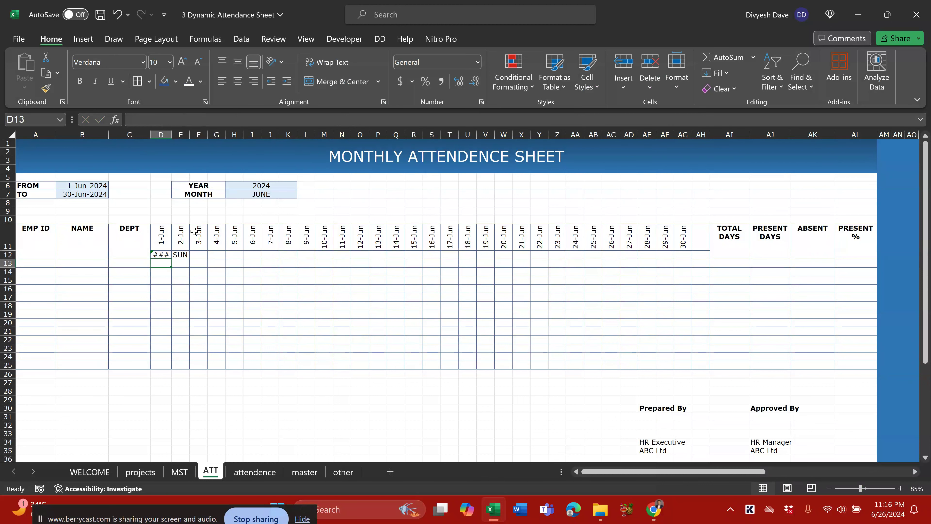
AutoFit the width of column D to the content of D12
key("alt")
key("h")
key("o")
key("i")
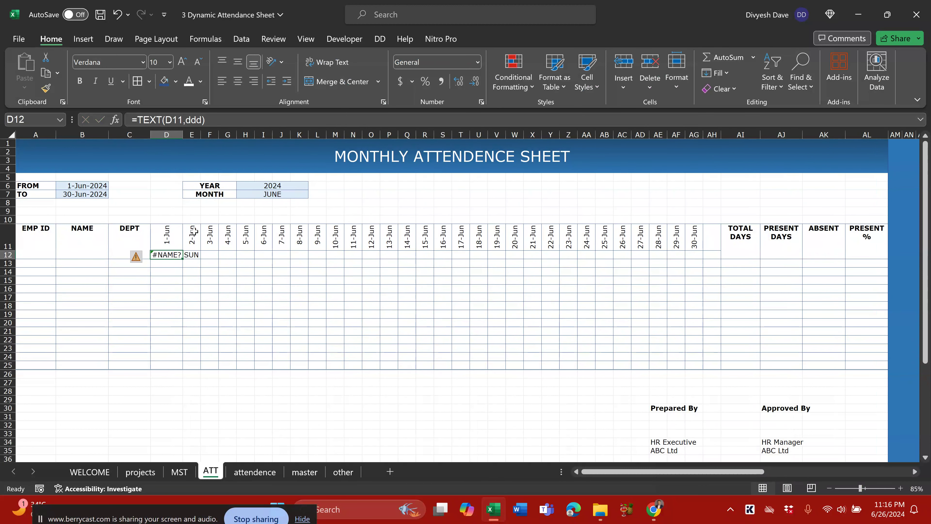
Compare D12 with the attendence sheet's weekday formula and correct it to =TEXT(D11,"ddd")
key("F2")
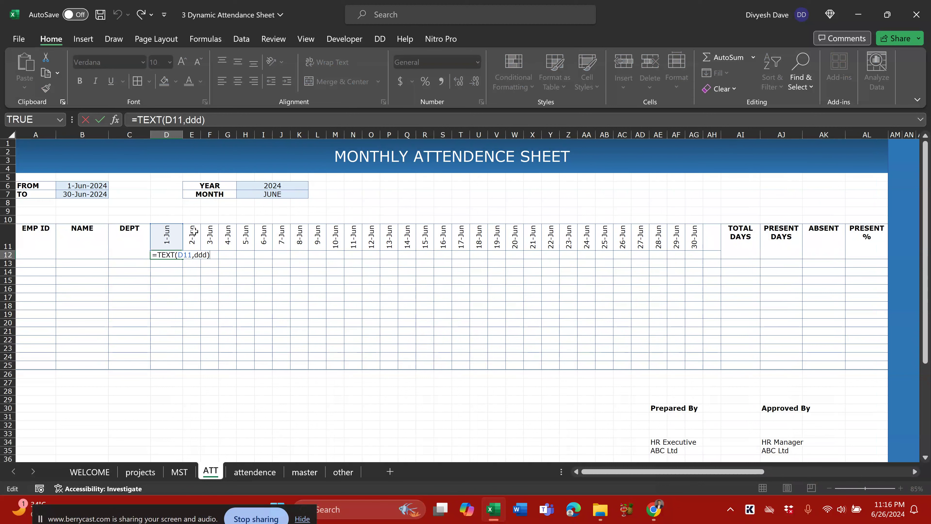
key("Escape")
key("ctrl+Page_Down")
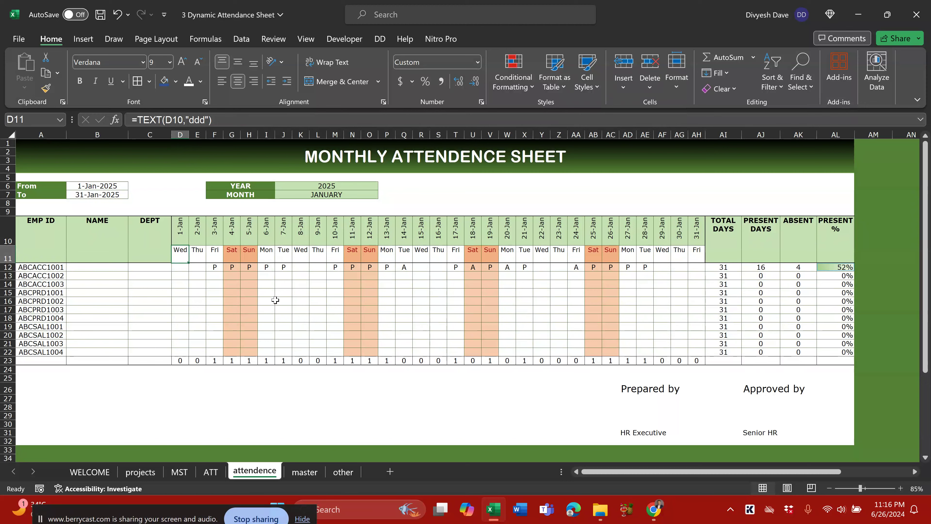
key("ctrl+Page_Up")
key("F2")
key("Left")
key("Left")
key("Left")
key("Left")
type("\"")
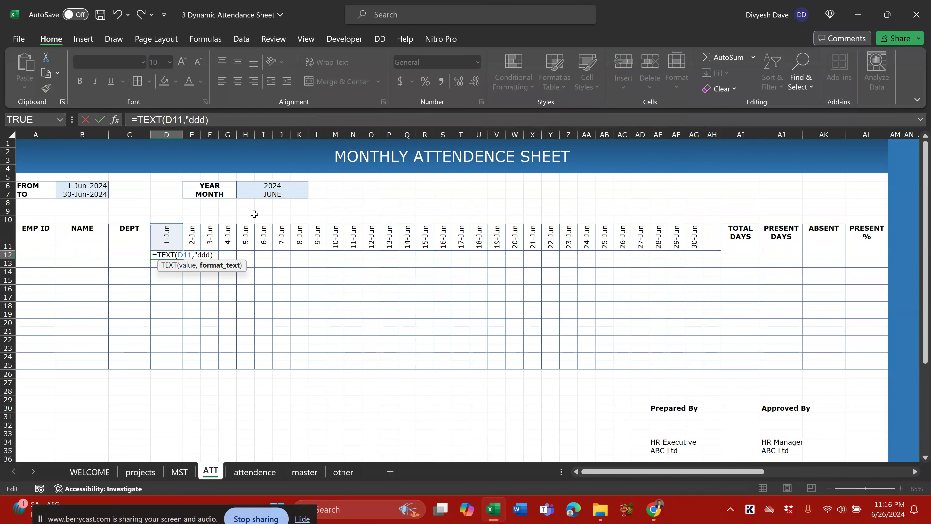
key("Return")
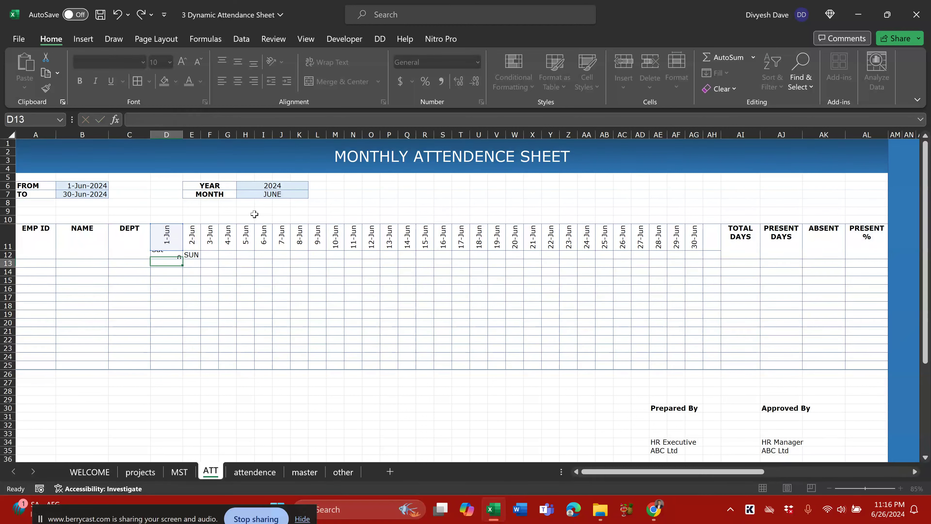
Center the weekday in cell D12 horizontally
key("Up")
key("alt+h")
key("a")
key("c")
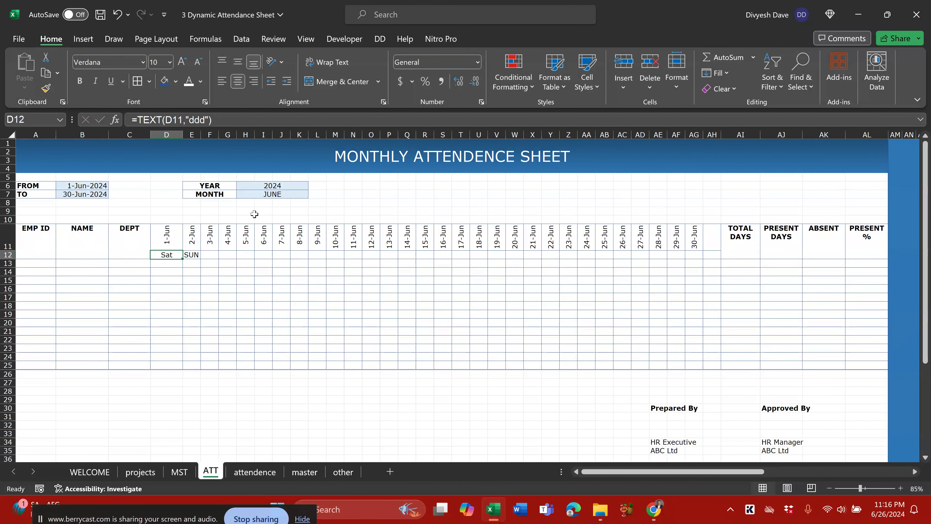
Check the weekday of 1 June 2024 against the system calendar
key("F2")
key("Escape")
left_click(892, 511)
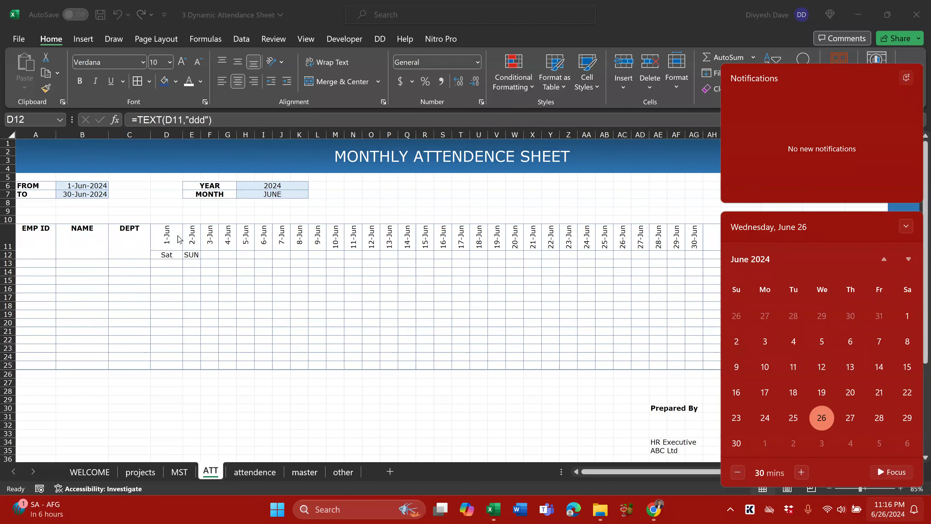
Fill the weekday formula from D12 across to AH12 and save the workbook
left_click(167, 253)
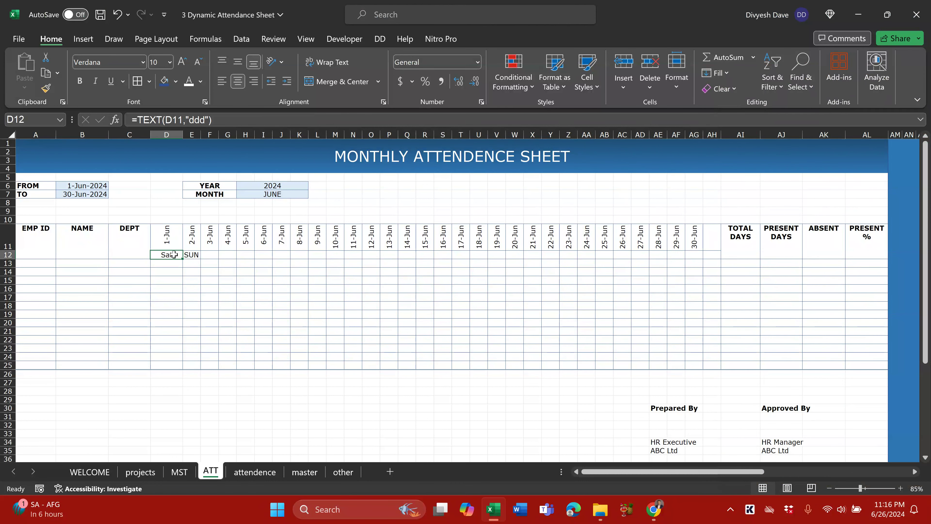
left_click_drag(182, 257, 715, 259)
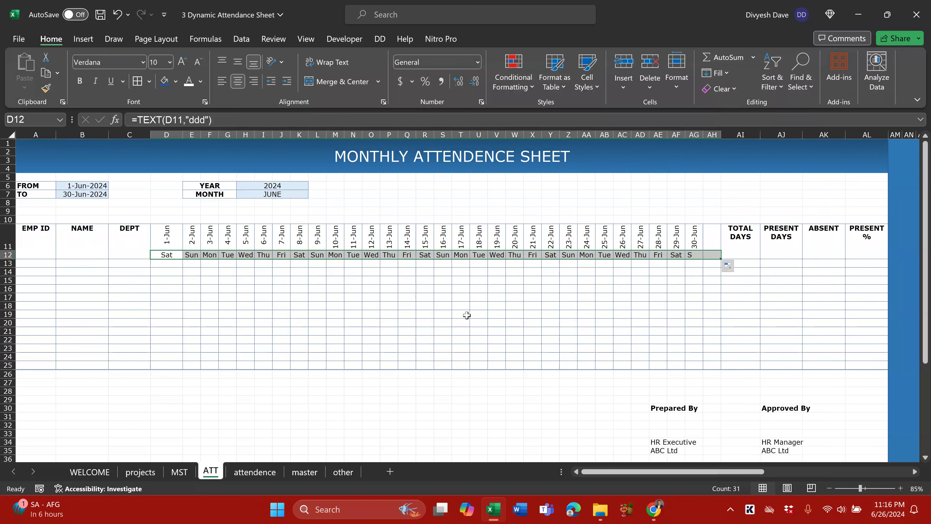
left_click(334, 289)
key("ctrl+s")
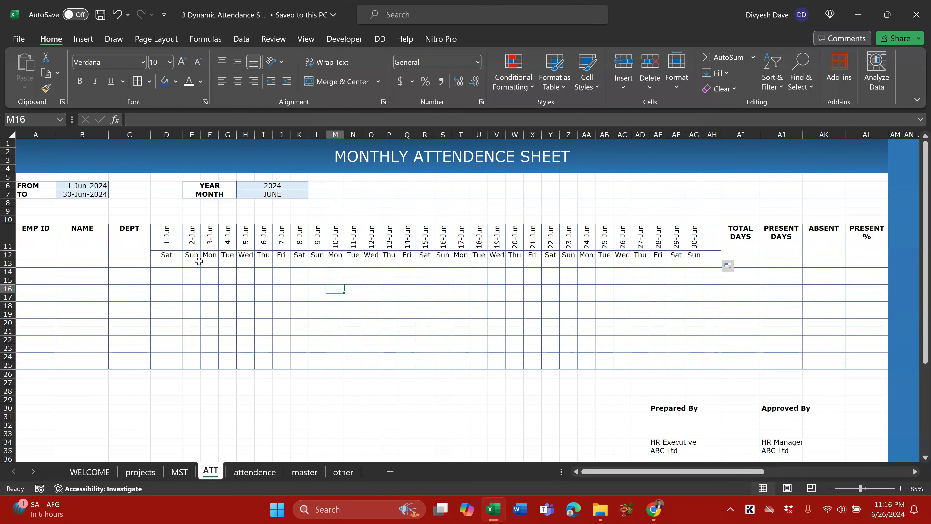
Set the attendance sheet's month to JULY
left_click(170, 244)
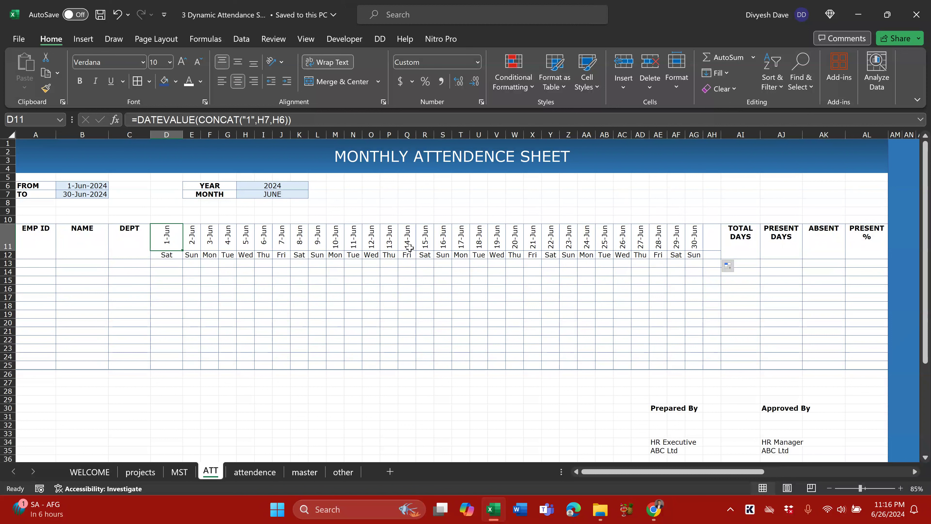
left_click(293, 186)
left_click(290, 196)
left_click(312, 194)
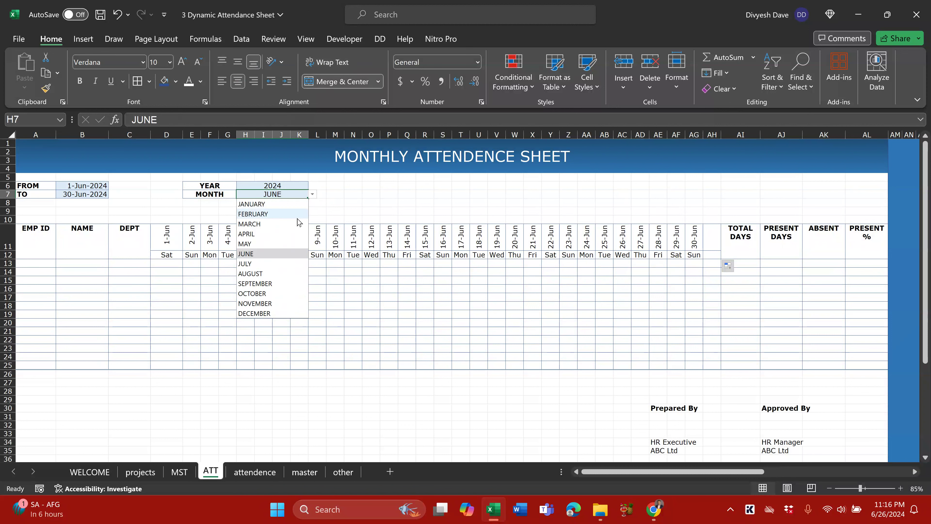
left_click(304, 263)
Check the last date and weekday in column AH and the FROM and TO dates
left_click_drag(713, 230, 711, 255)
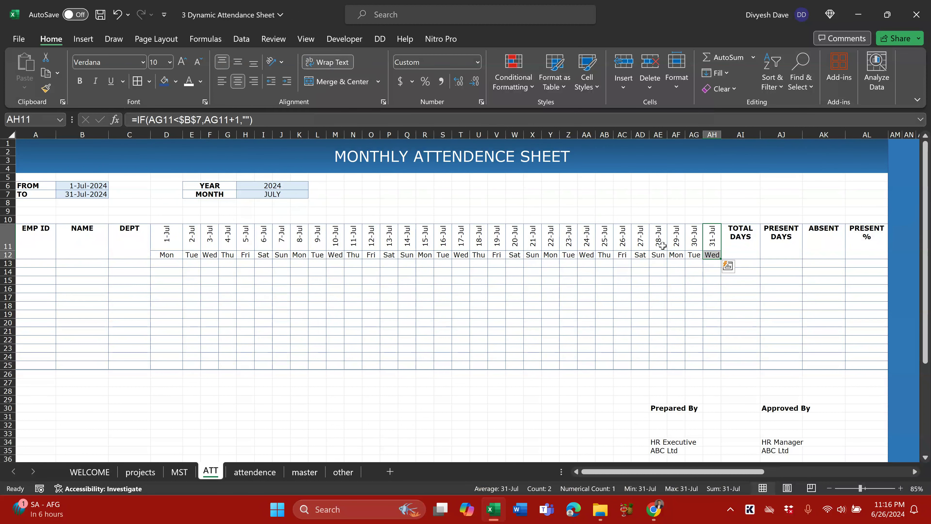
key("Left")
left_click(83, 186)
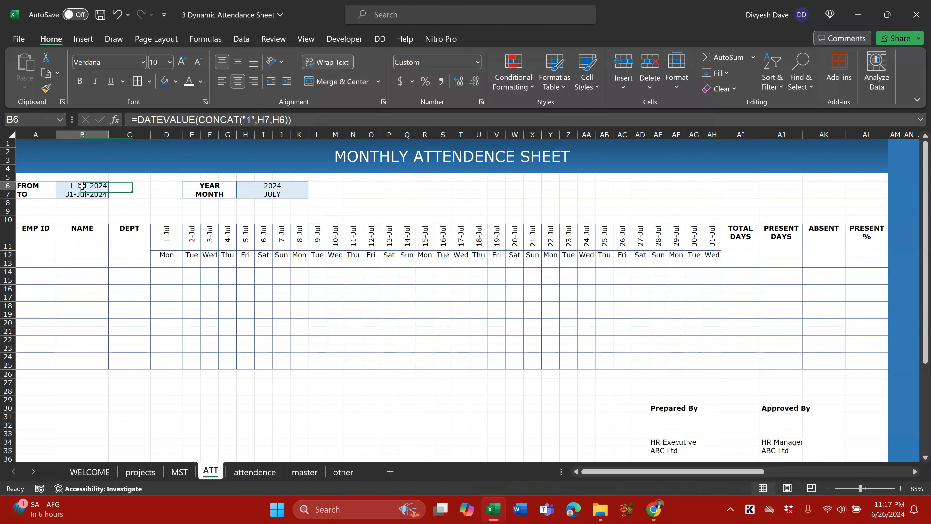
left_click(80, 195)
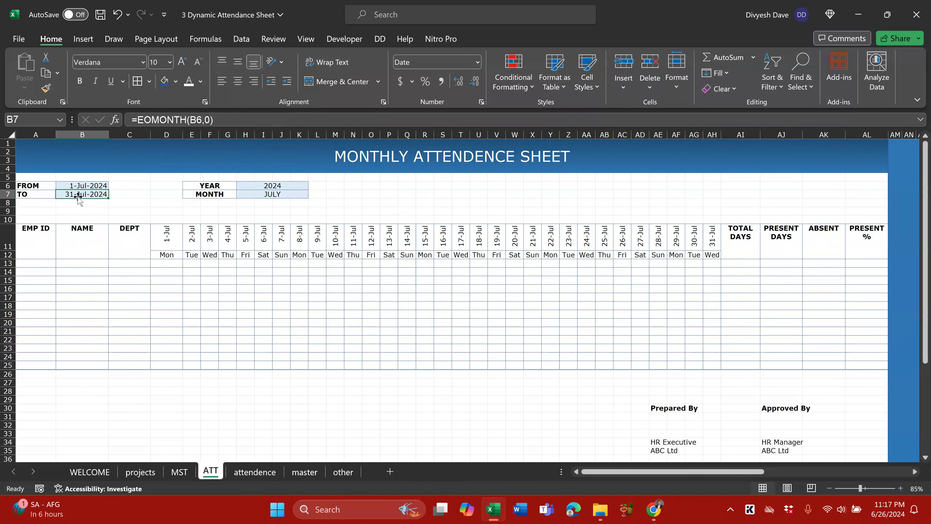
Set the attendance sheet's year to 2025 and its month to AUGUST
left_click(281, 186)
left_click(287, 195)
left_click(289, 185)
left_click(312, 185)
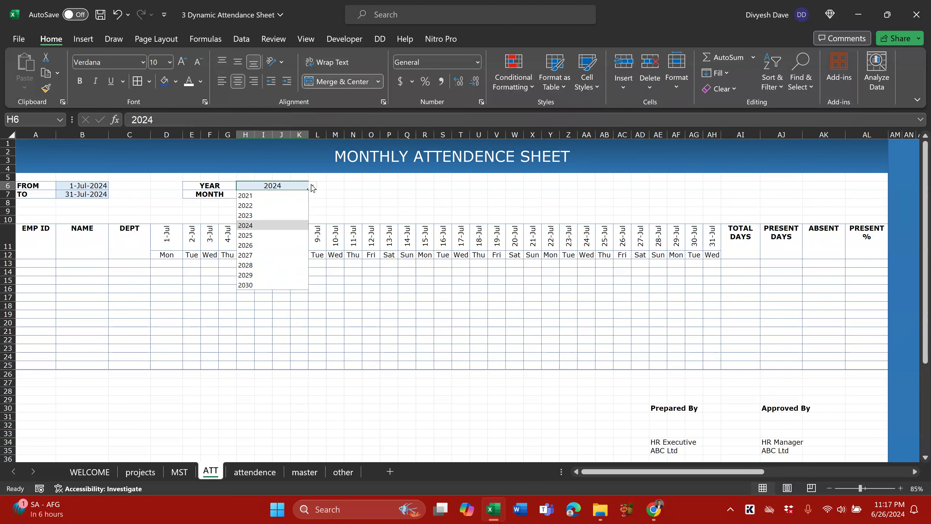
left_click(276, 234)
left_click(290, 195)
left_click(312, 194)
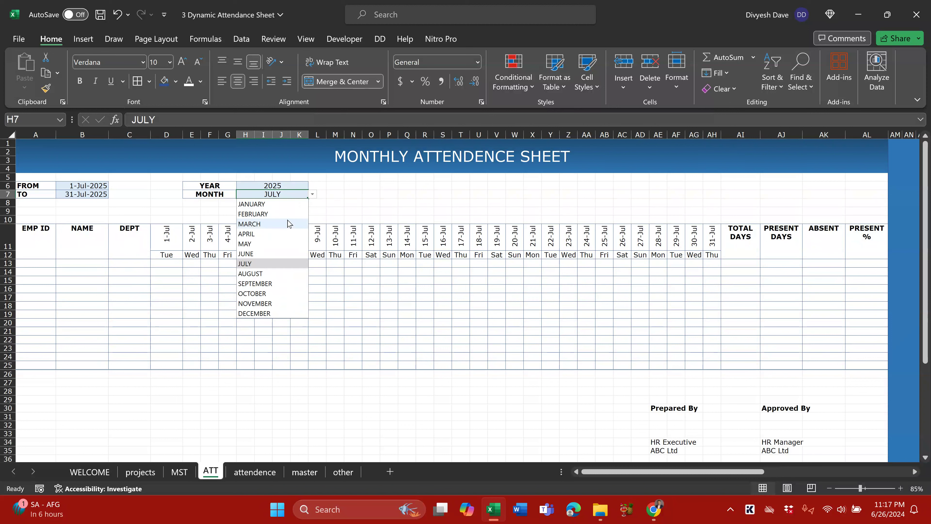
left_click(257, 273)
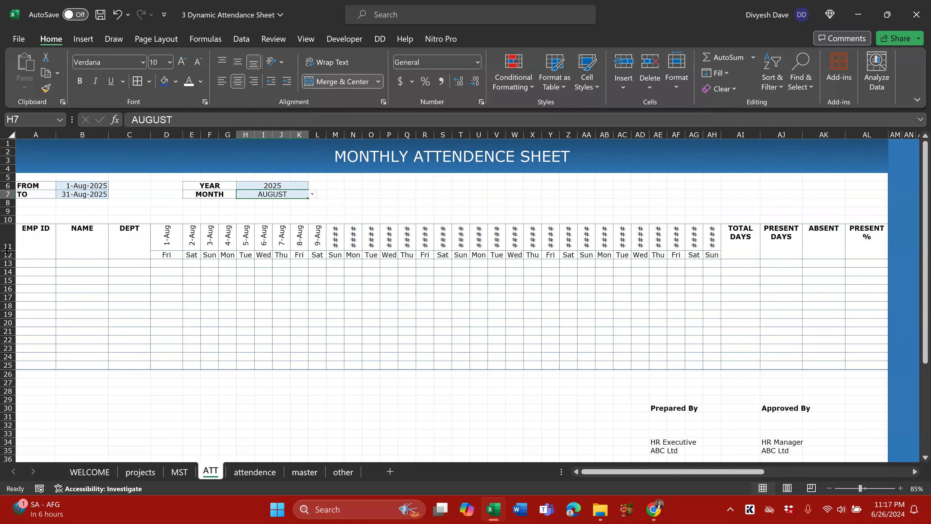
Make rows 11 and 12 slightly taller and narrow column D to match the other date columns
left_click_drag(10, 255, 8, 256)
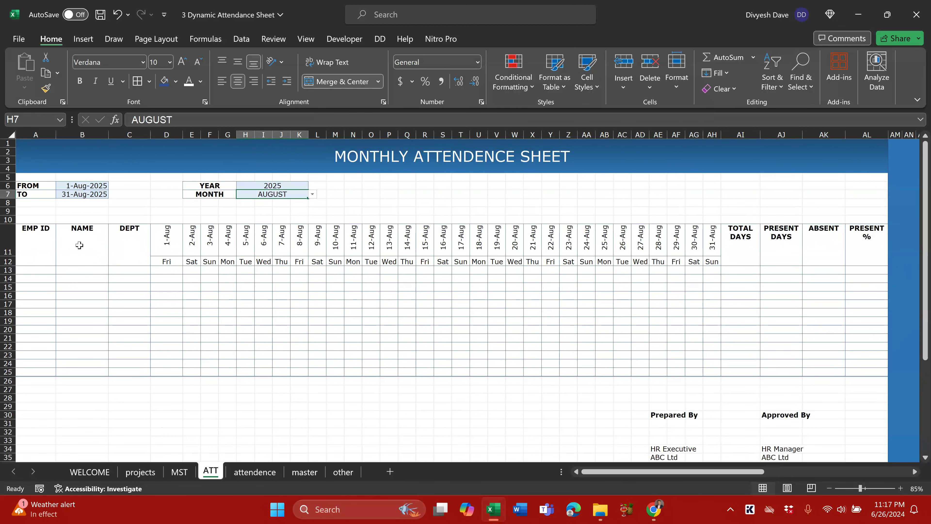
left_click_drag(10, 268, 10, 269)
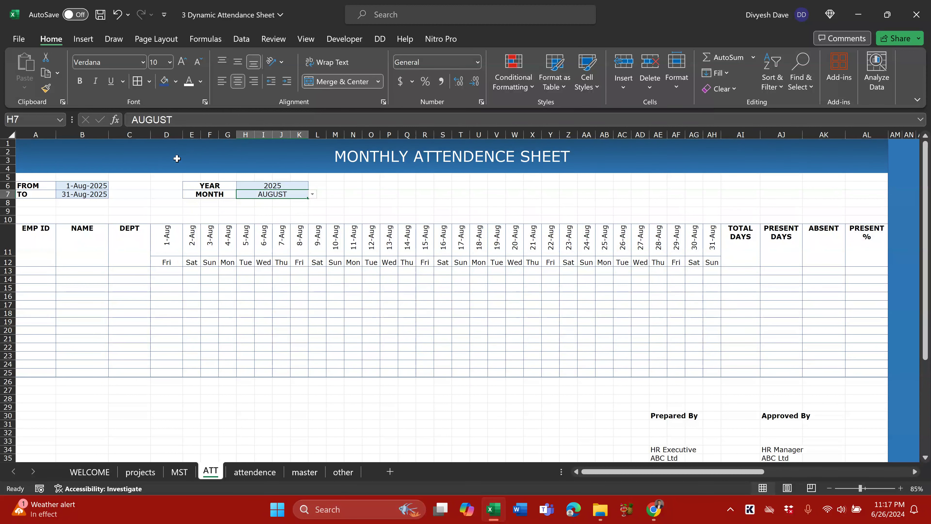
left_click_drag(184, 135, 167, 135)
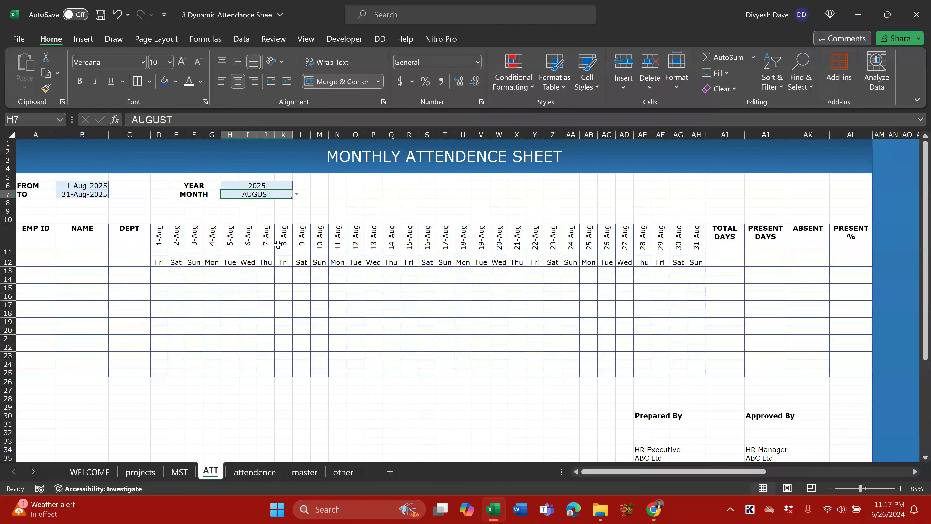
Set the attendance sheet's year to 2024 and its month to JUNE
left_click(297, 260)
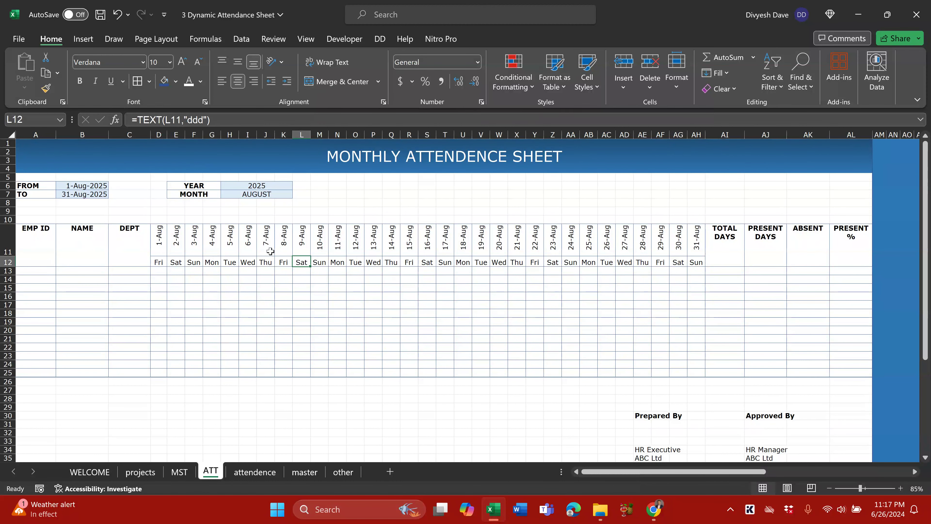
left_click(262, 177)
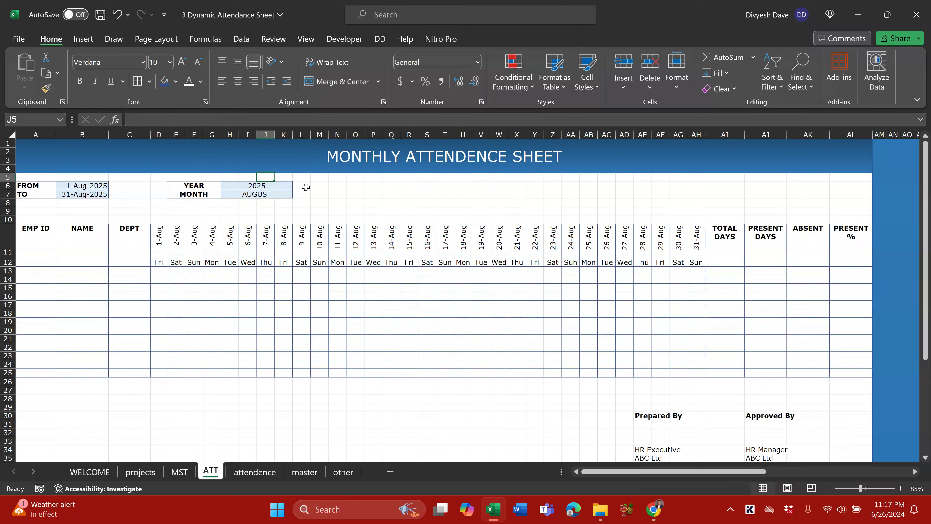
left_click(288, 186)
left_click(297, 186)
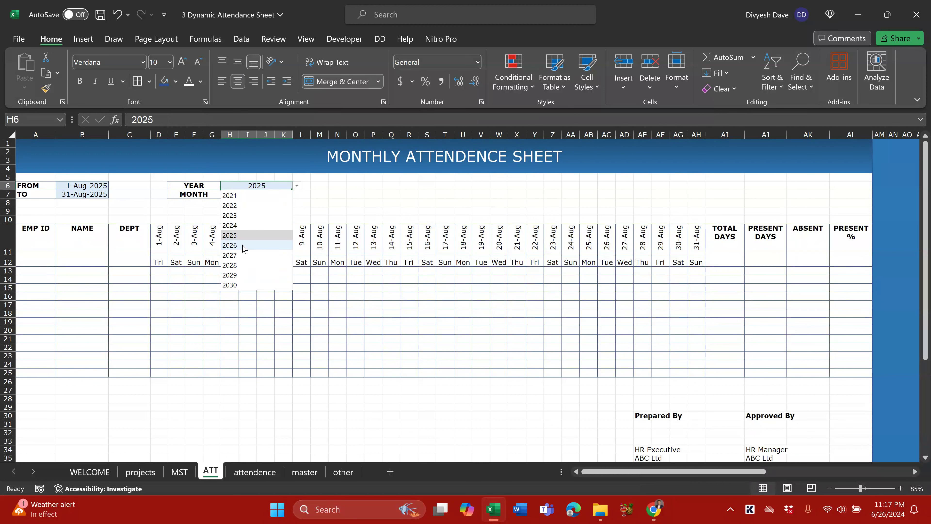
left_click(241, 226)
left_click(298, 193)
left_click(289, 194)
left_click(296, 194)
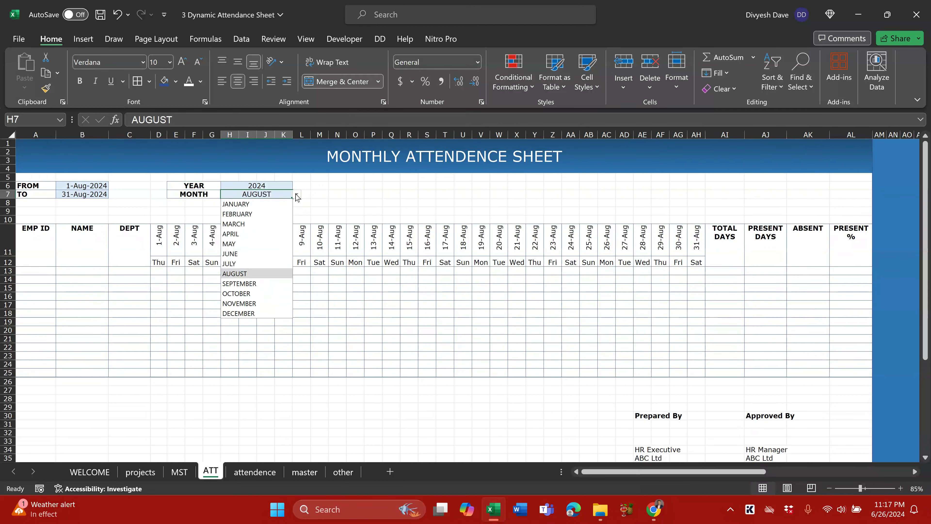
left_click(240, 257)
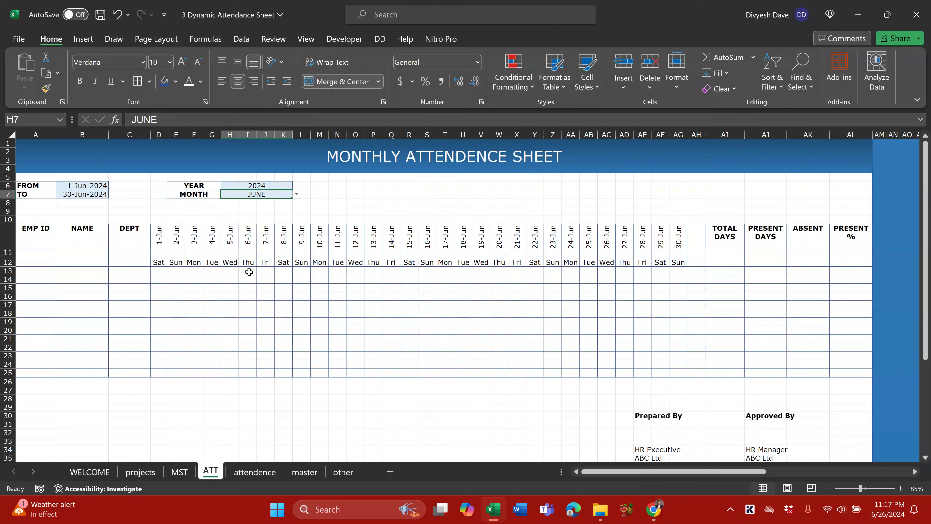
Review the steps list on the other sheet and the MST tables, and return to the weekday row on the ATT sheet
left_click(52, 269)
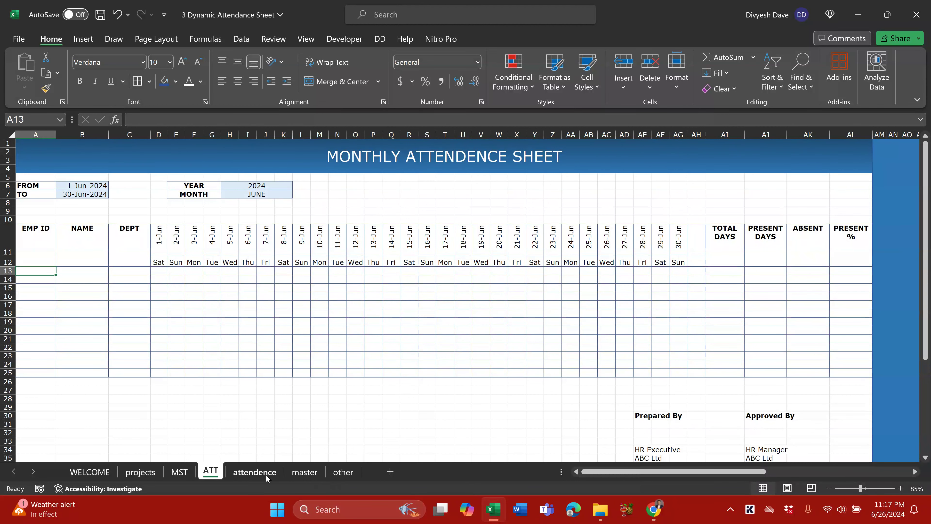
left_click(343, 472)
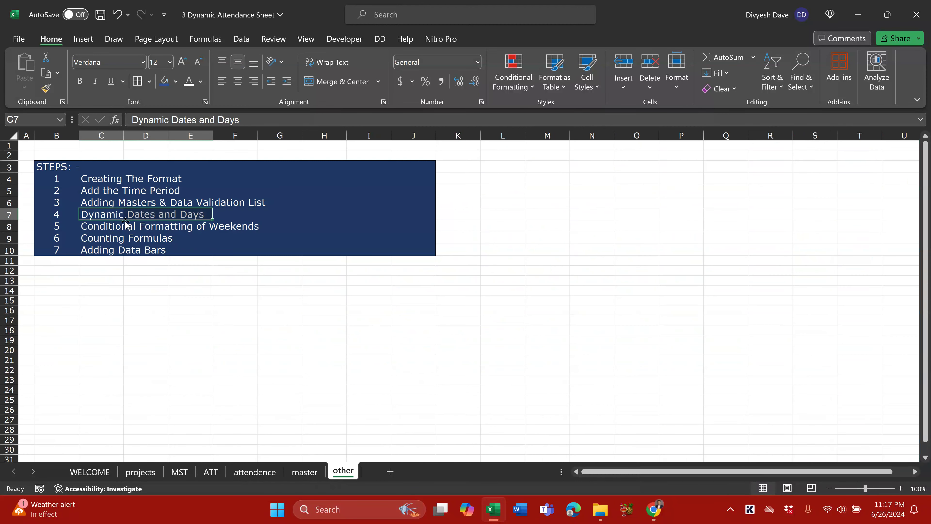
left_click(91, 214)
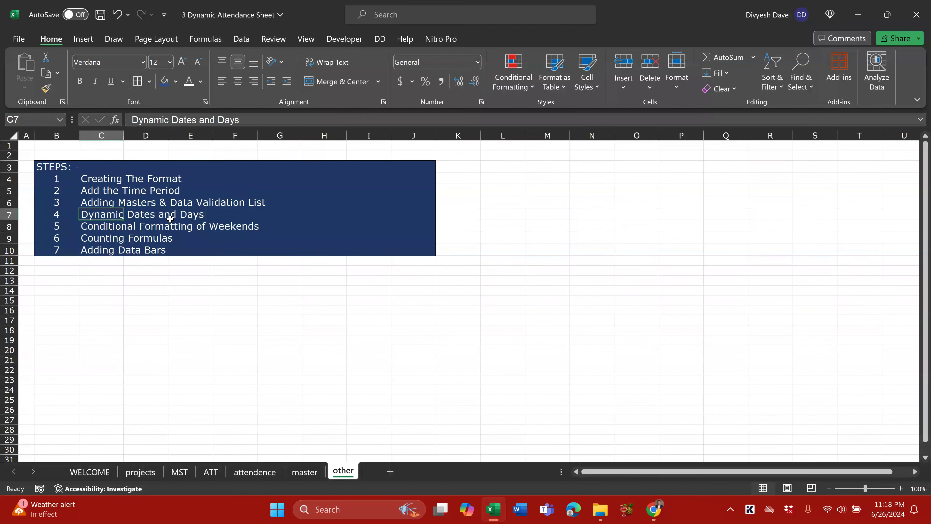
left_click_drag(105, 229, 253, 227)
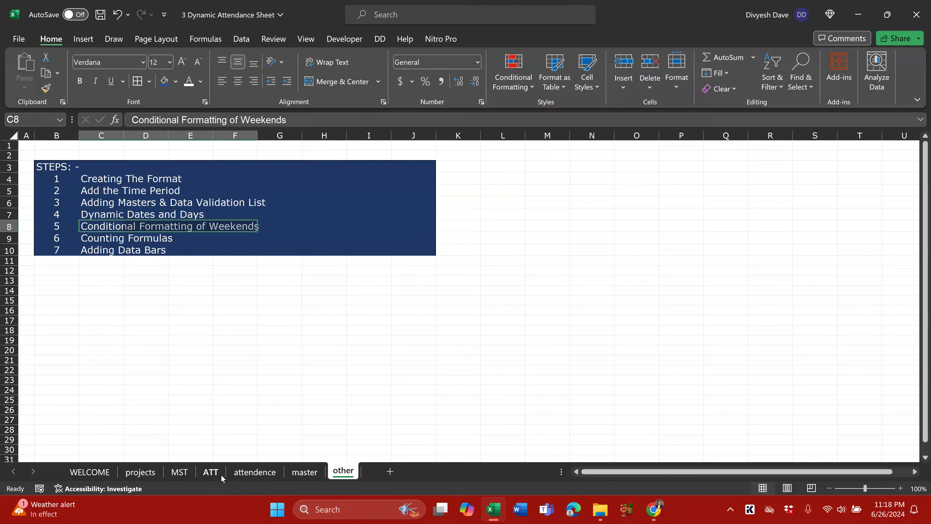
left_click(179, 472)
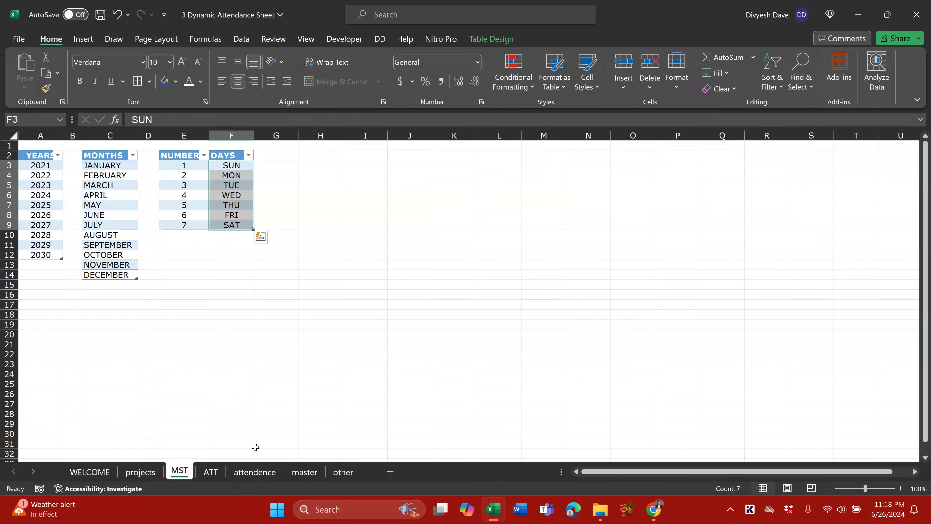
left_click(210, 473)
left_click_drag(160, 262, 283, 261)
left_click(240, 336)
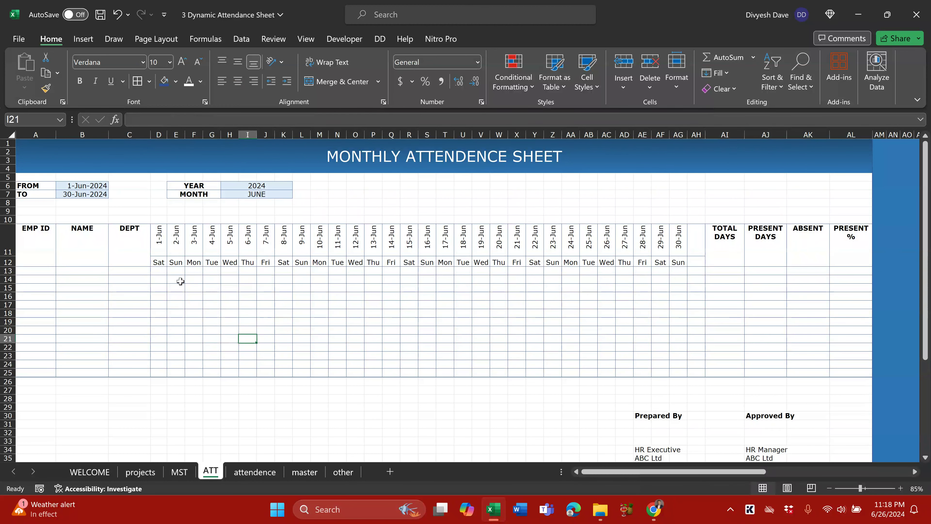
Start a conditional formatting rule on the weekday cells D12:AH12 for cell values equal to Sat
left_click_drag(159, 262, 678, 262)
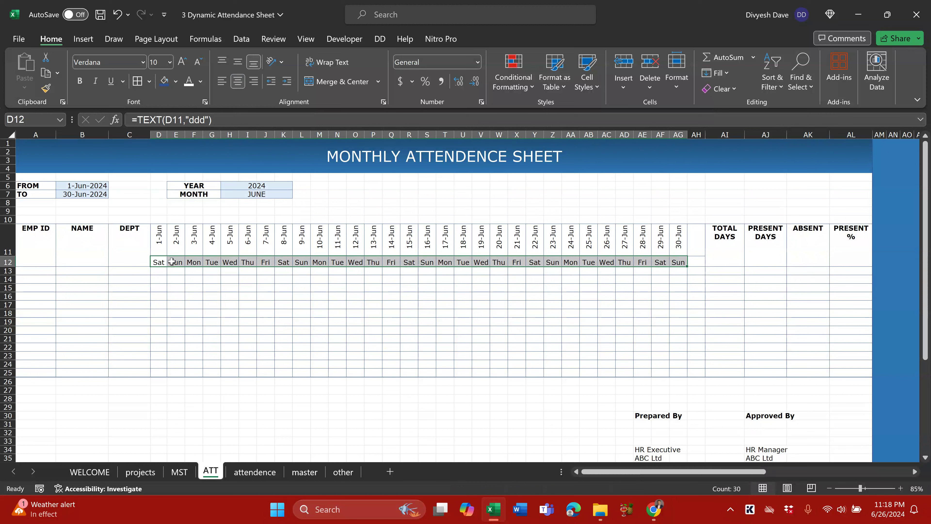
left_click_drag(159, 271, 689, 362)
left_click(660, 363)
left_click_drag(159, 261, 696, 262)
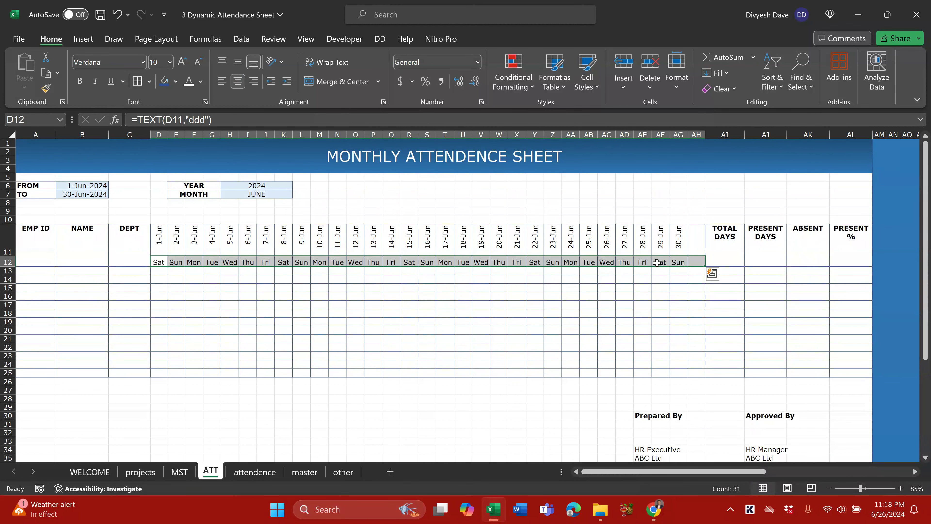
left_click(513, 79)
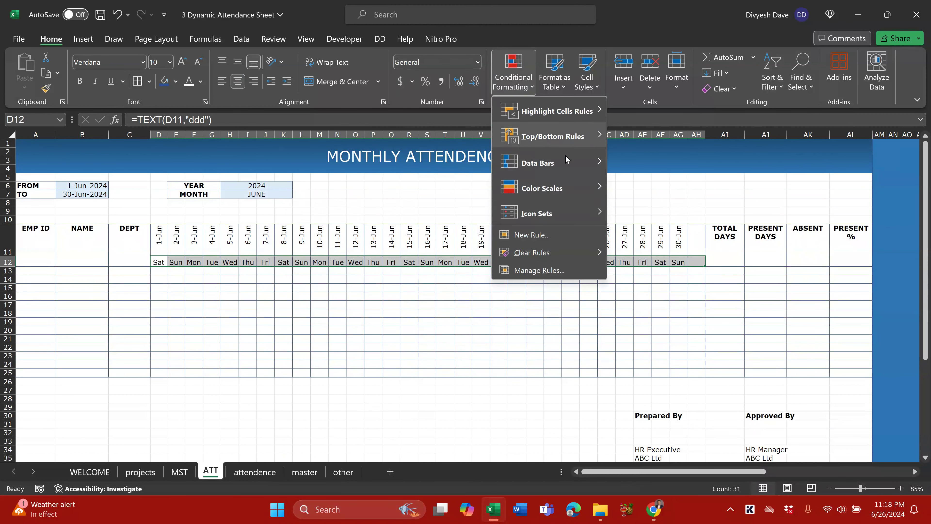
left_click(555, 235)
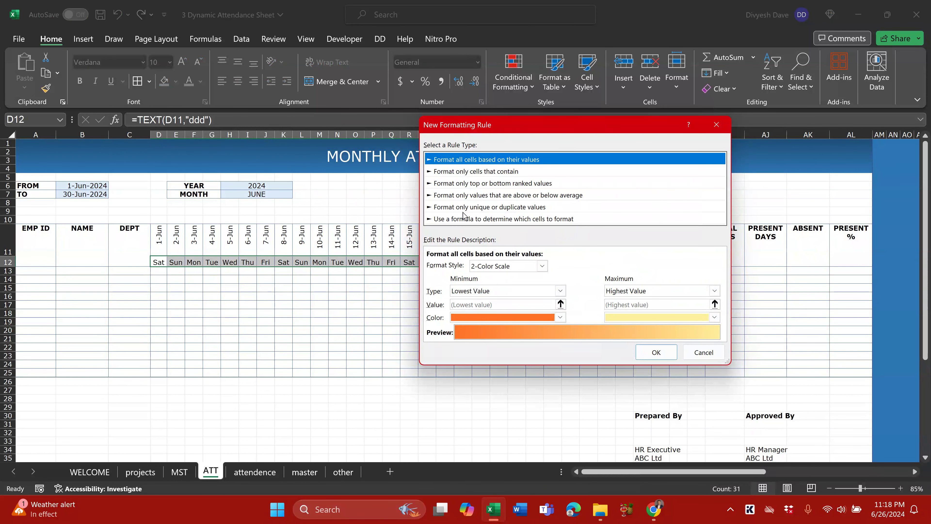
left_click(477, 172)
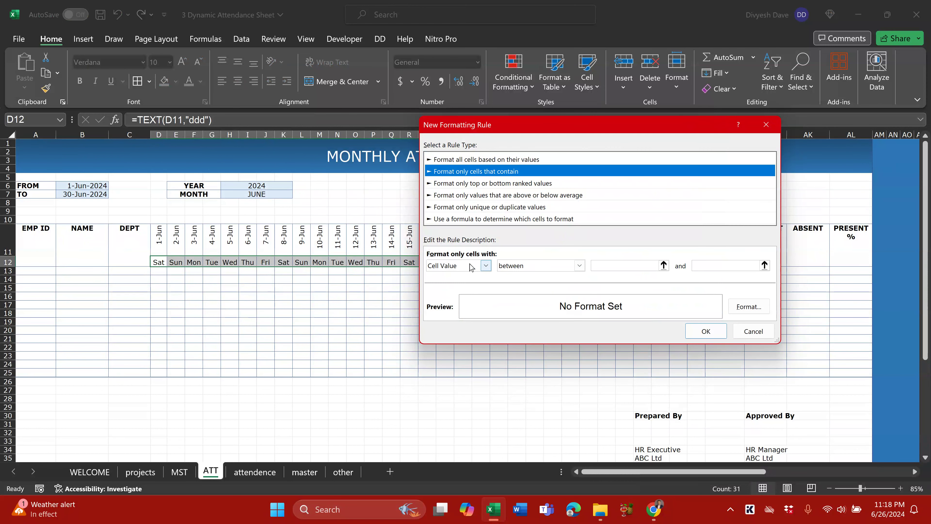
left_click(539, 266)
left_click(515, 297)
left_click(654, 267)
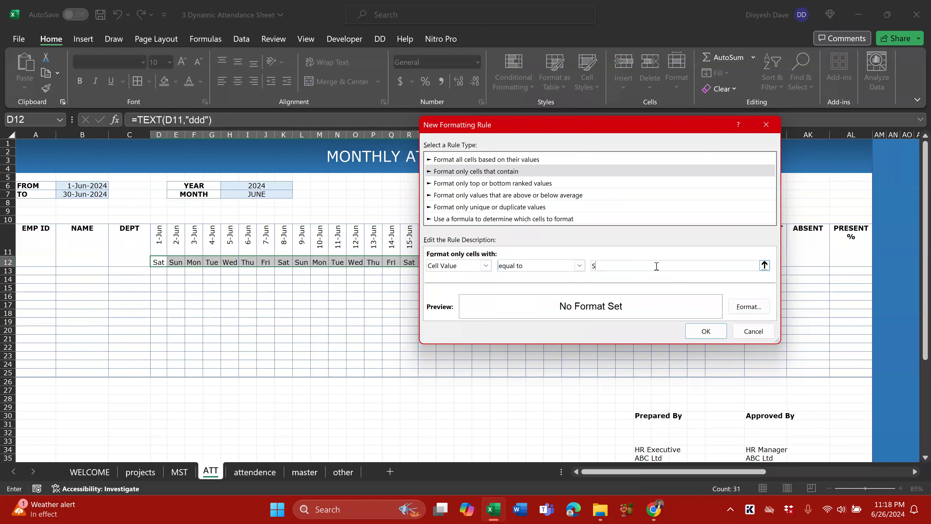
Give the Sat rule a light orange fill and apply it to the weekday row
left_click(749, 306)
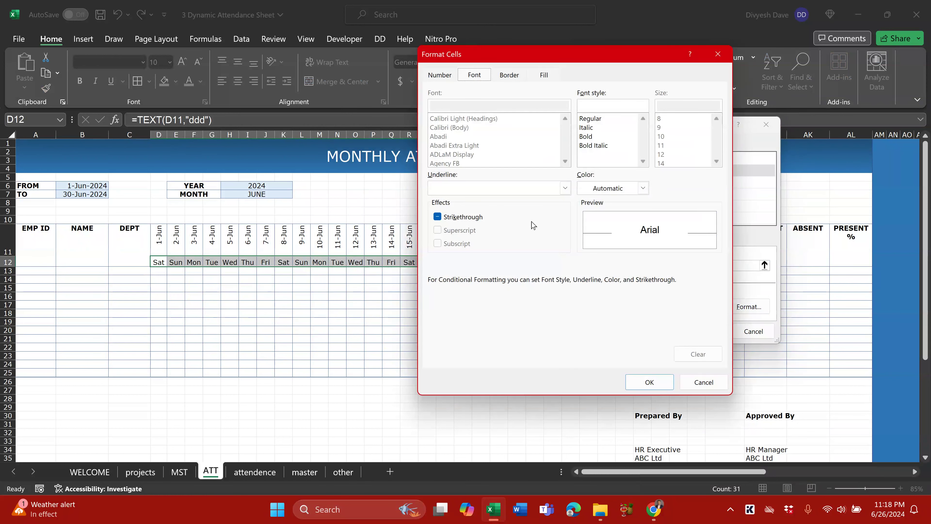
left_click(512, 75)
left_click(550, 76)
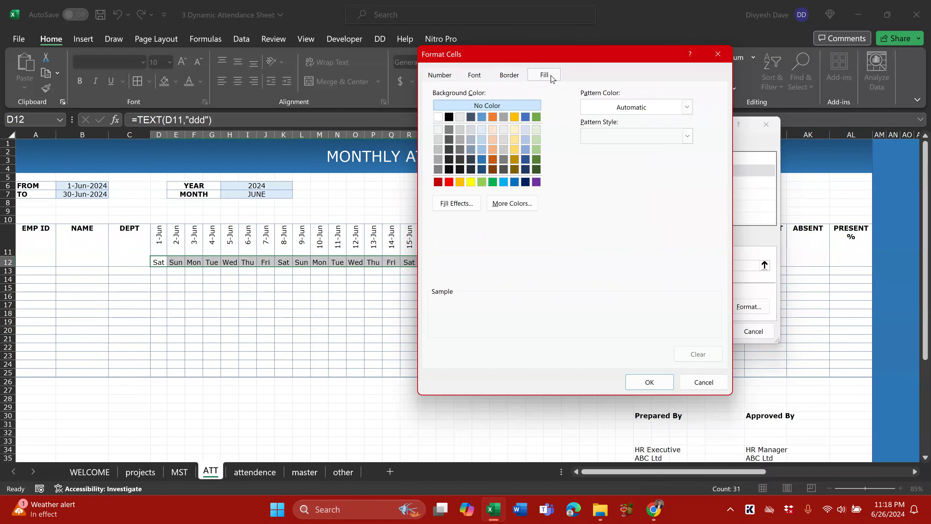
left_click(493, 149)
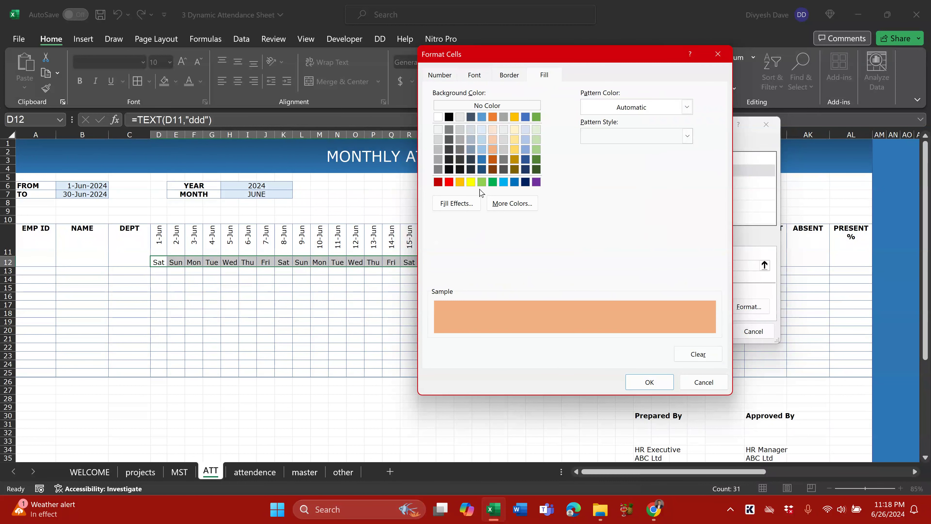
left_click(654, 385)
left_click(706, 330)
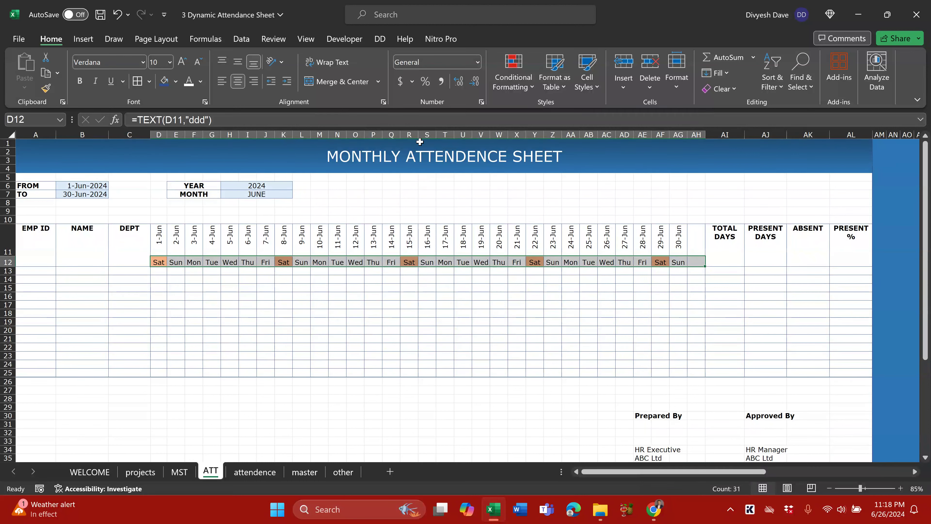
Add a second conditional formatting rule to D12:AH12 that fills cells equal to Sun with the same light orange
left_click(514, 74)
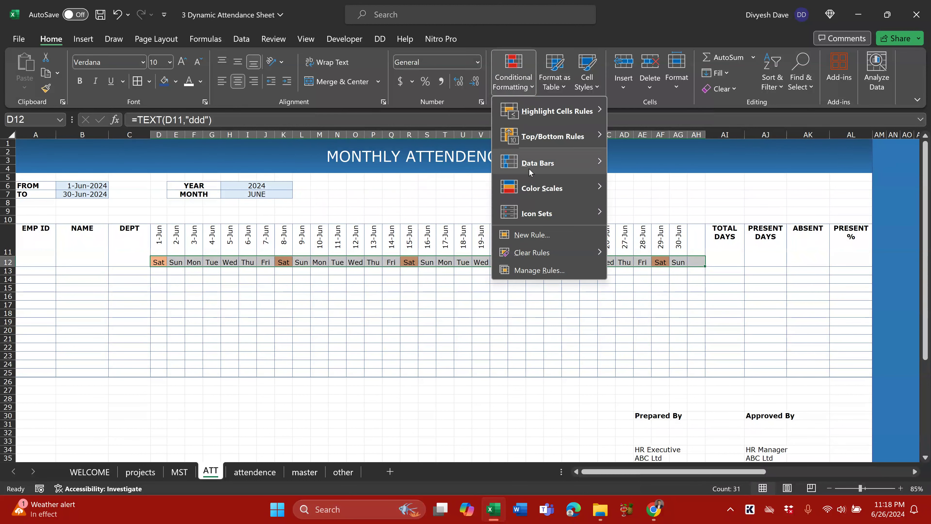
left_click(552, 240)
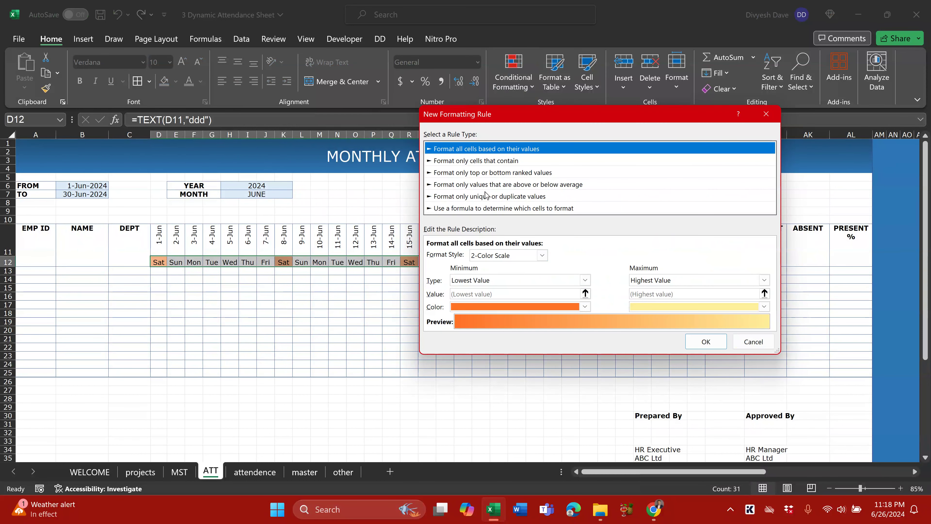
left_click(485, 161)
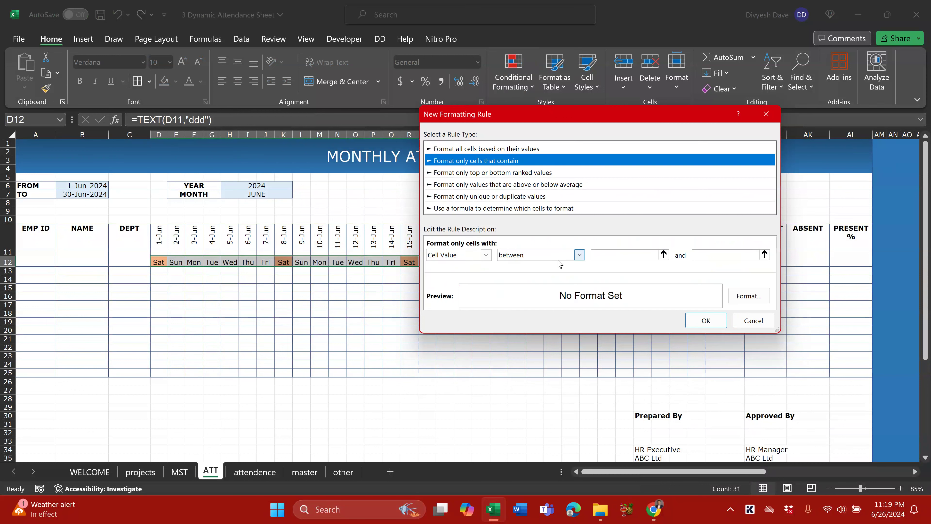
left_click(546, 256)
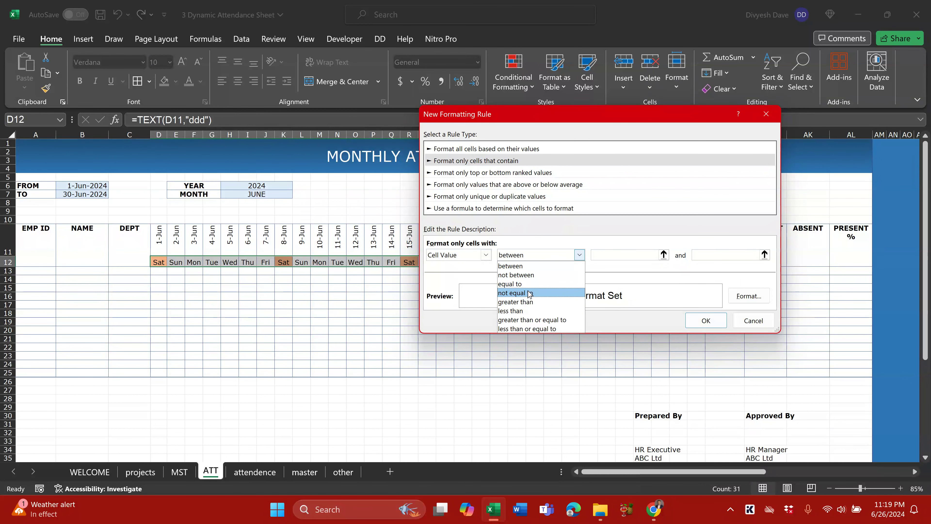
left_click(525, 284)
left_click(646, 254)
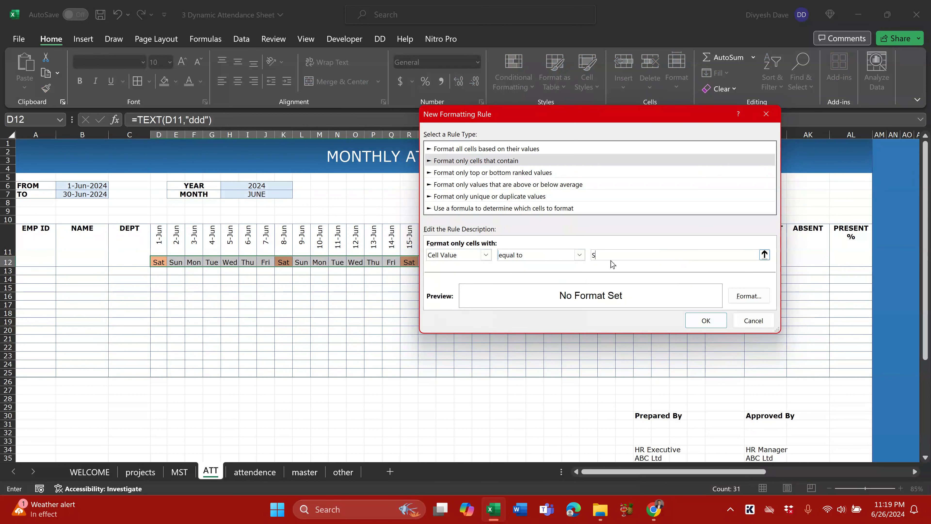
left_click(748, 296)
left_click(517, 138)
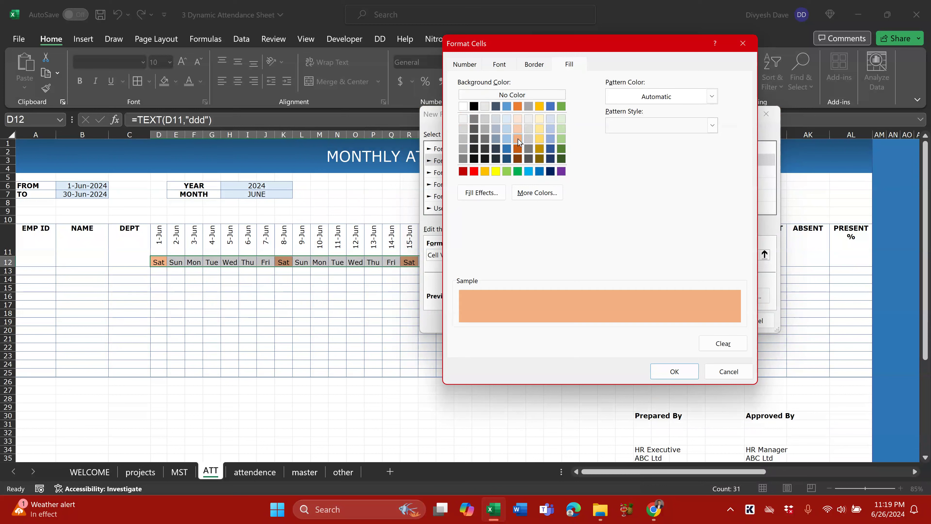
left_click(674, 371)
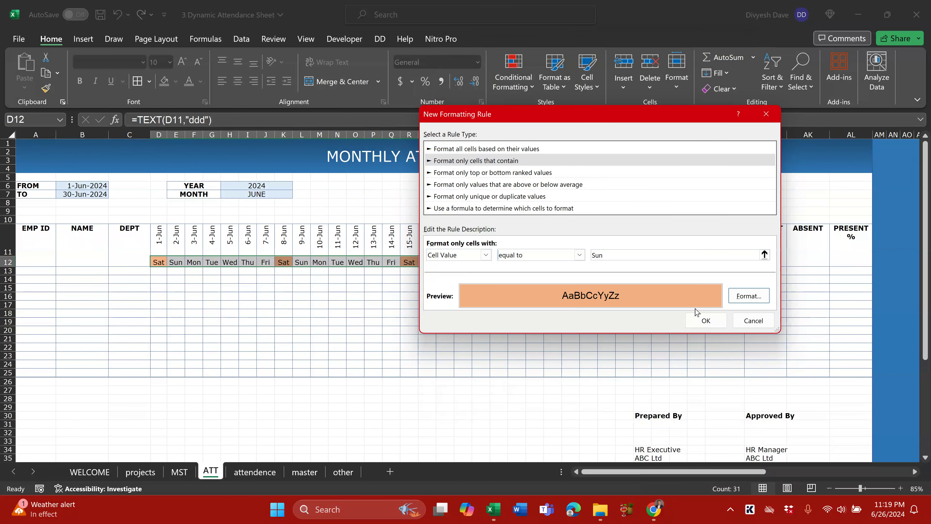
left_click(706, 320)
left_click(354, 305)
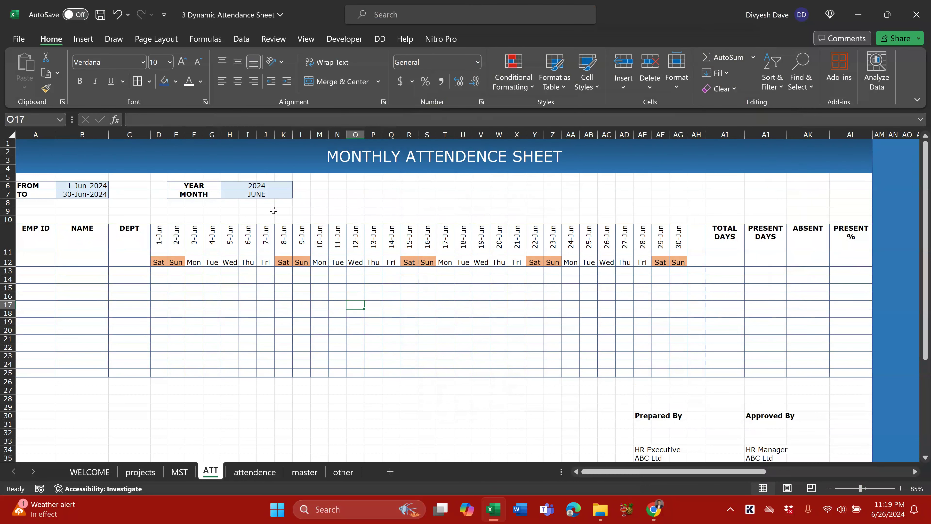
left_click(288, 188)
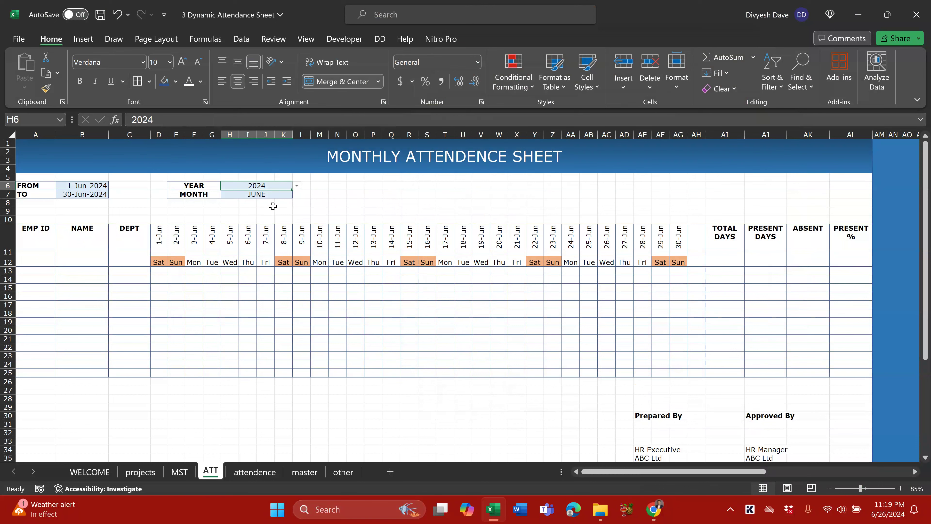
mouse_move(161, 271)
left_mouse_down()
mouse_move(367, 315)
mouse_move(692, 365)
left_mouse_up()
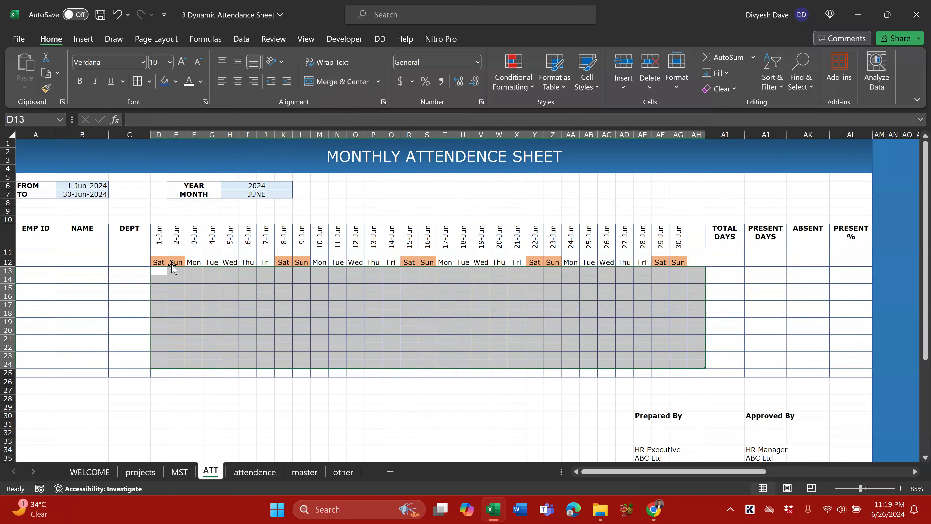
left_click(514, 77)
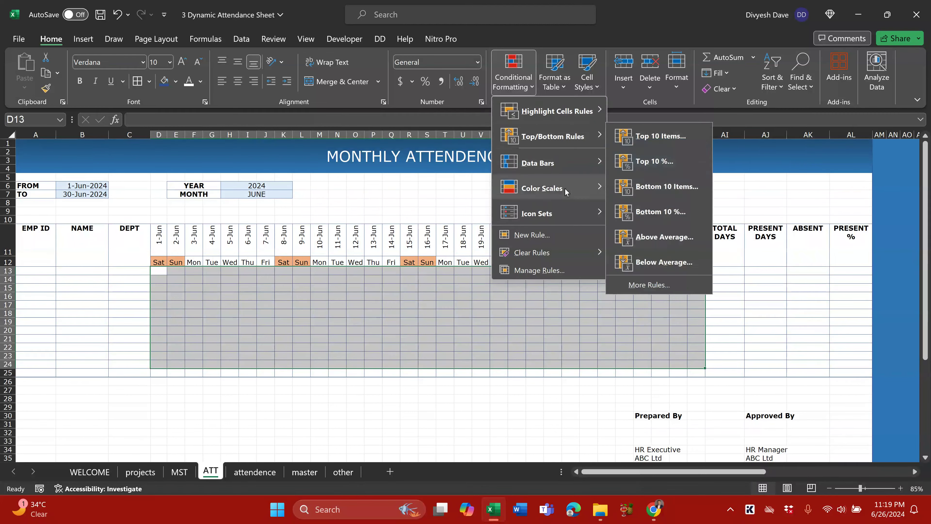
left_click(623, 234)
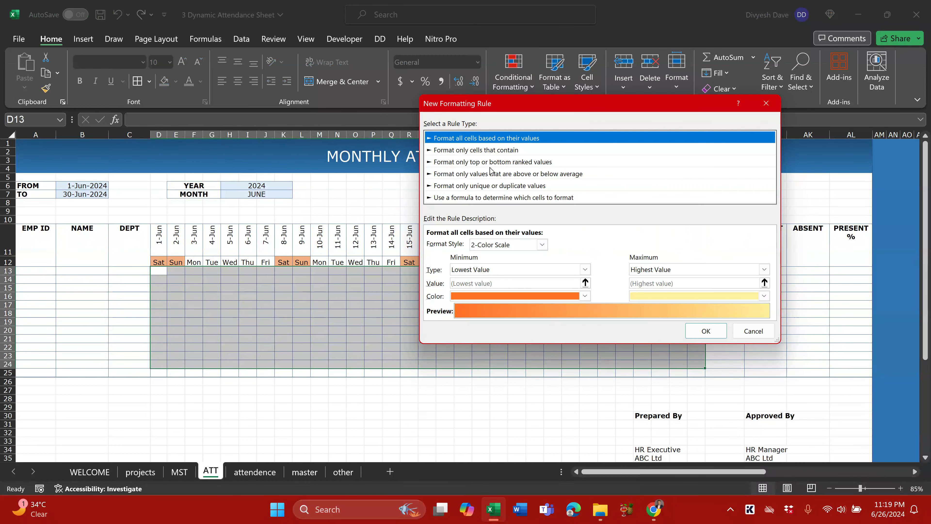
left_click(471, 198)
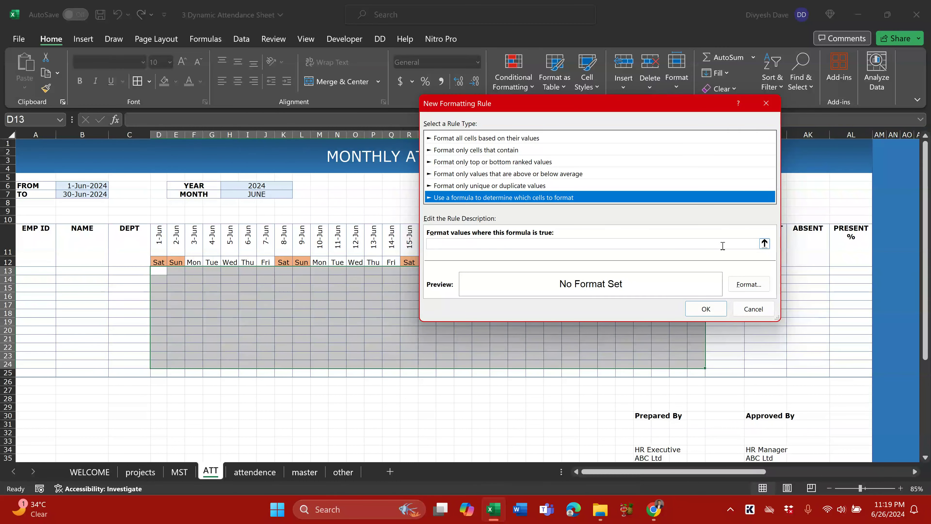
key("Escape")
Review the weekend conditional formatting rules behind the attendance grid on the attendence sheet
left_click(254, 476)
left_click(231, 275)
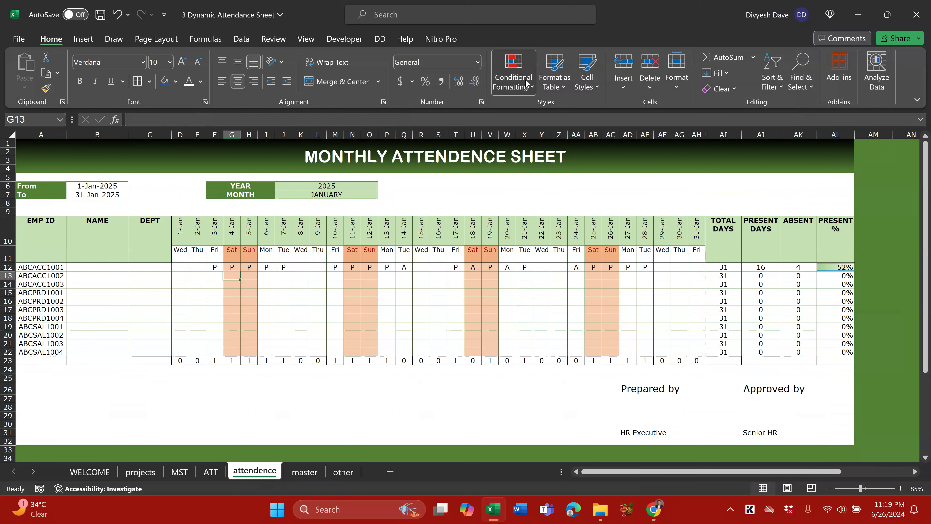
left_click(513, 77)
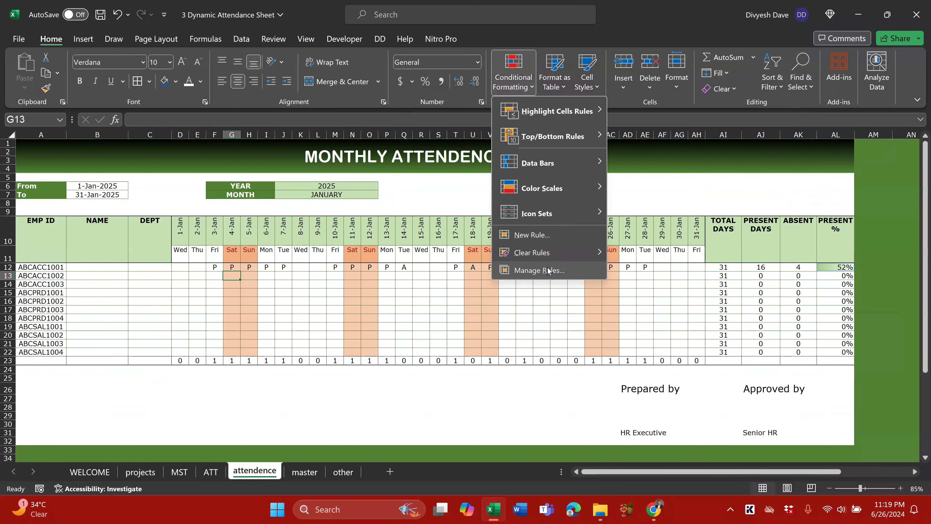
left_click(538, 270)
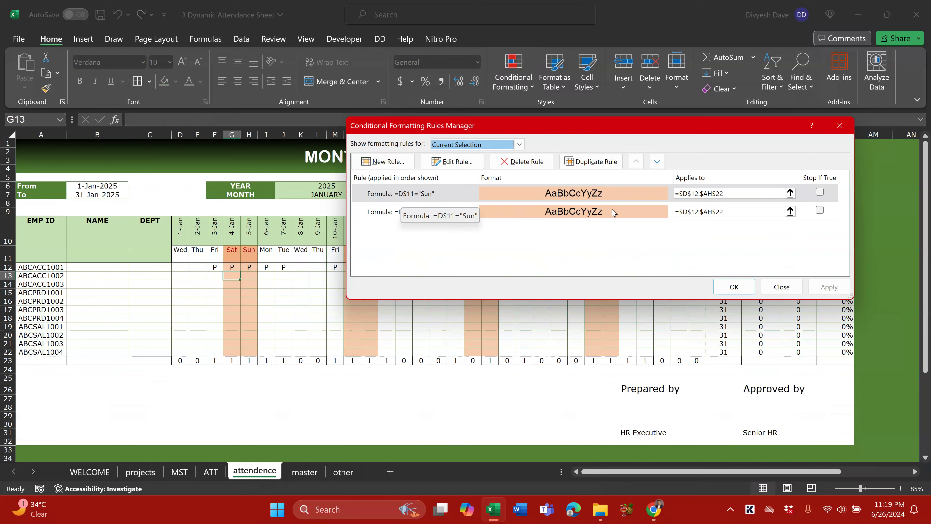
key("Escape")
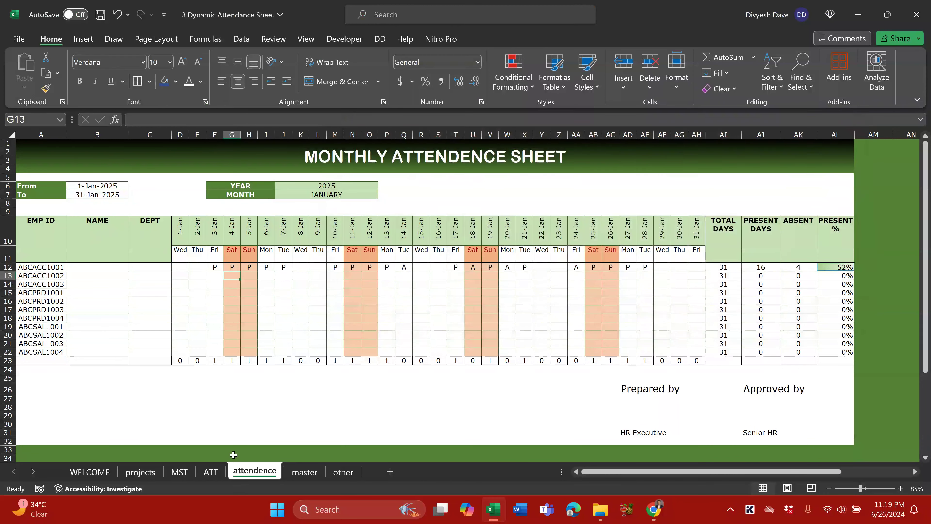
Start a formula-based conditional formatting rule on D13:AH24 of the ATT sheet with the formula =d11=sat
left_click(210, 472)
left_click_drag(163, 273, 690, 368)
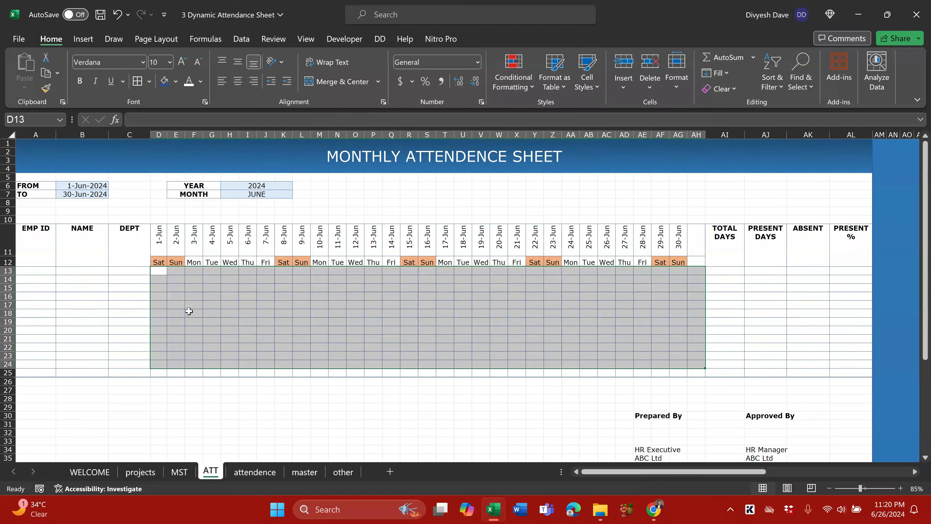
left_click(517, 84)
left_click(533, 235)
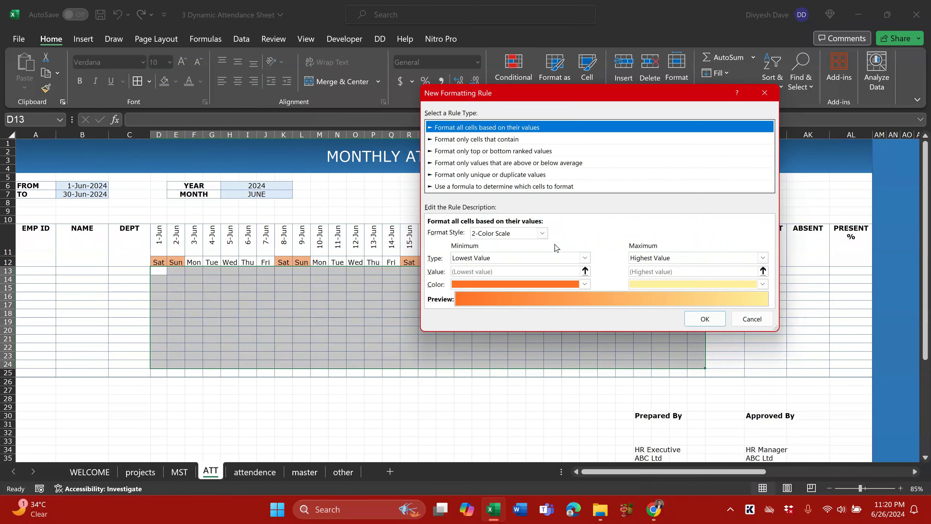
left_click(500, 187)
left_click(586, 232)
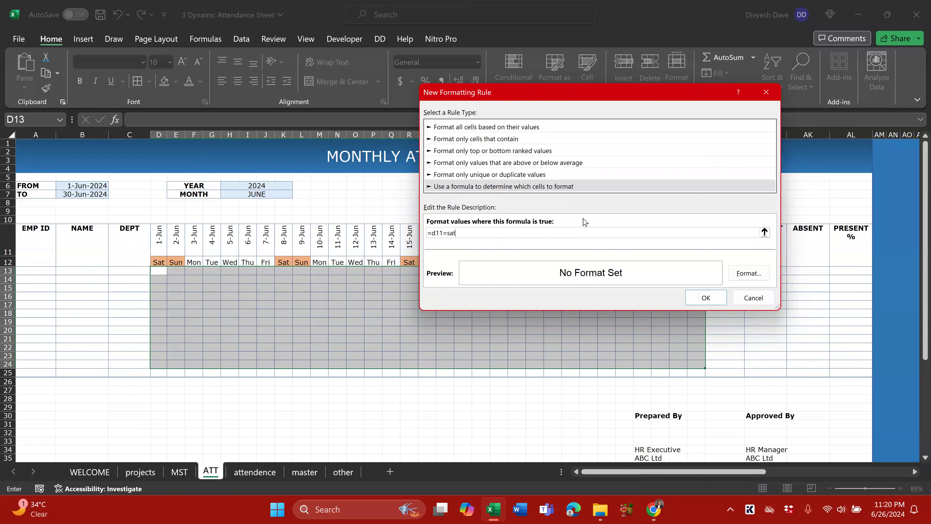
Give the formula rule a light orange fill and create it
left_click(748, 273)
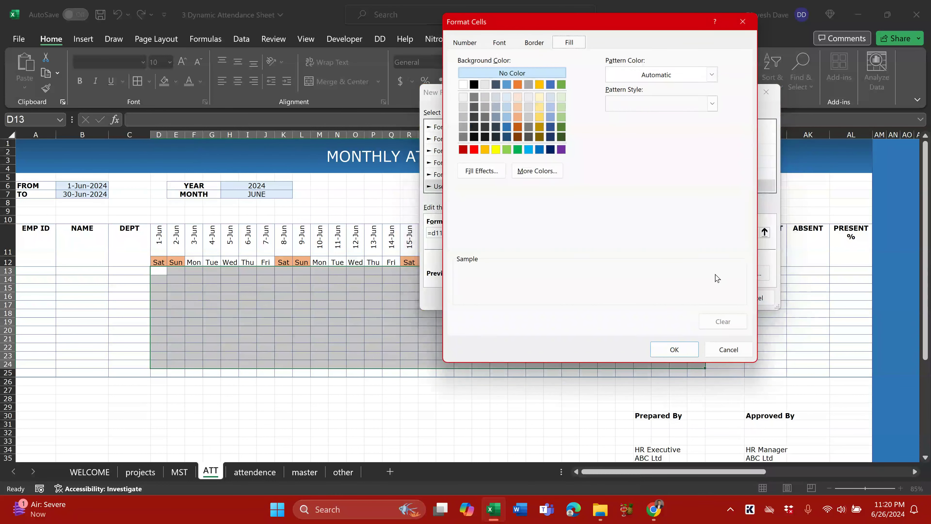
left_click(517, 116)
left_click(675, 349)
left_click(706, 297)
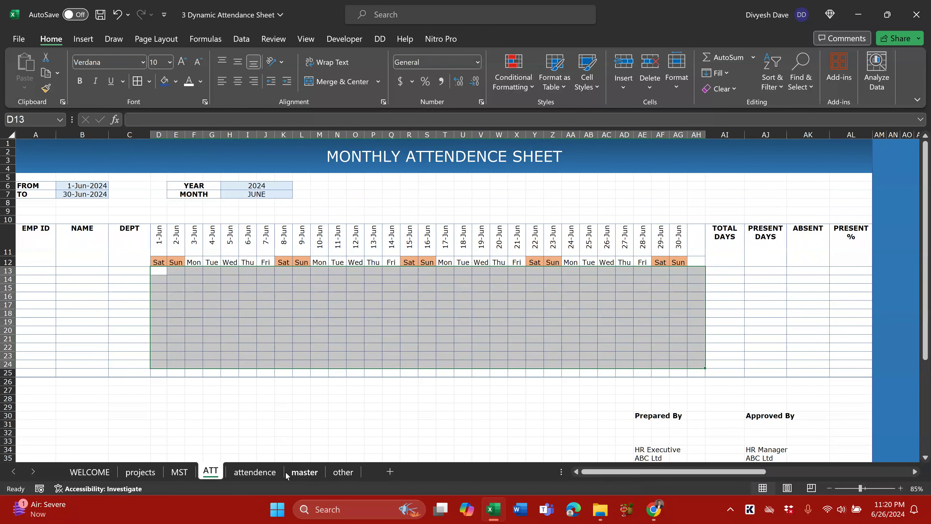
Check the formulas and ranges of the attendence sheet's Sat and Sun rules from cell G12
left_click(255, 471)
left_click(231, 267)
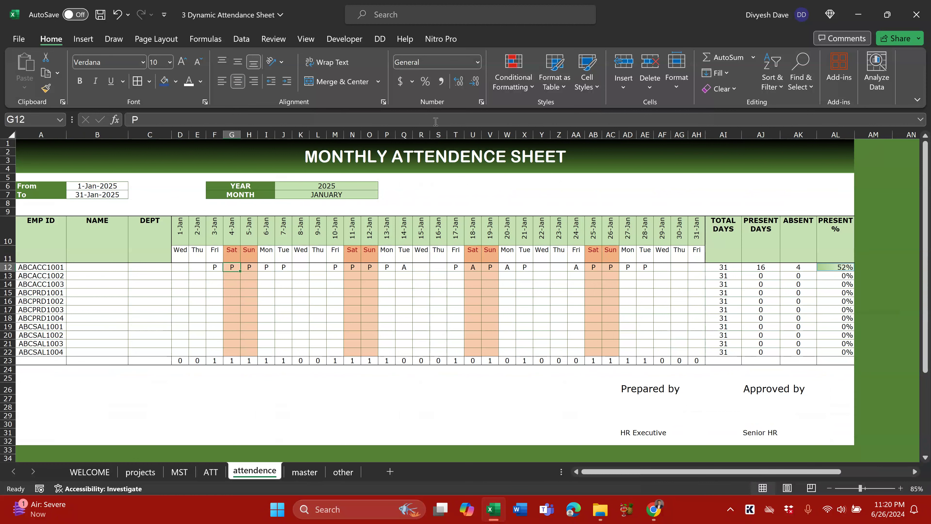
left_click(513, 75)
left_click(543, 271)
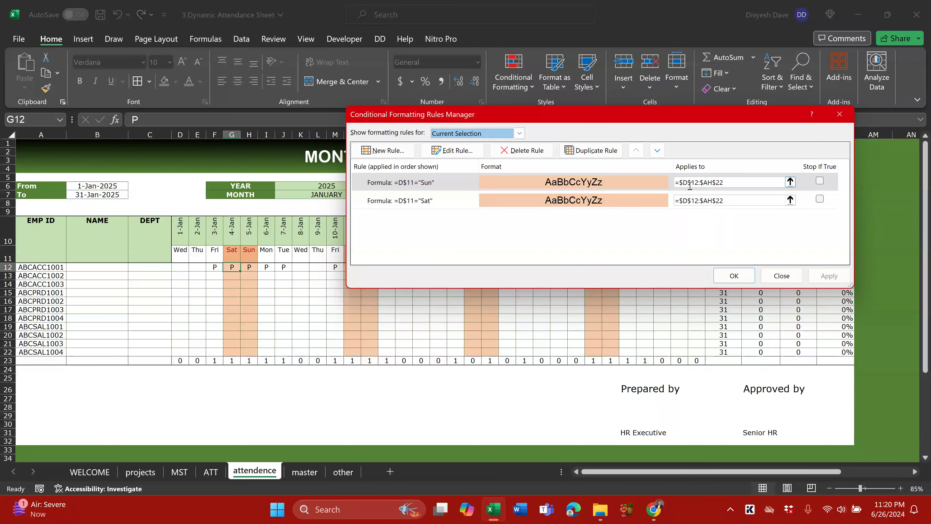
left_click(728, 276)
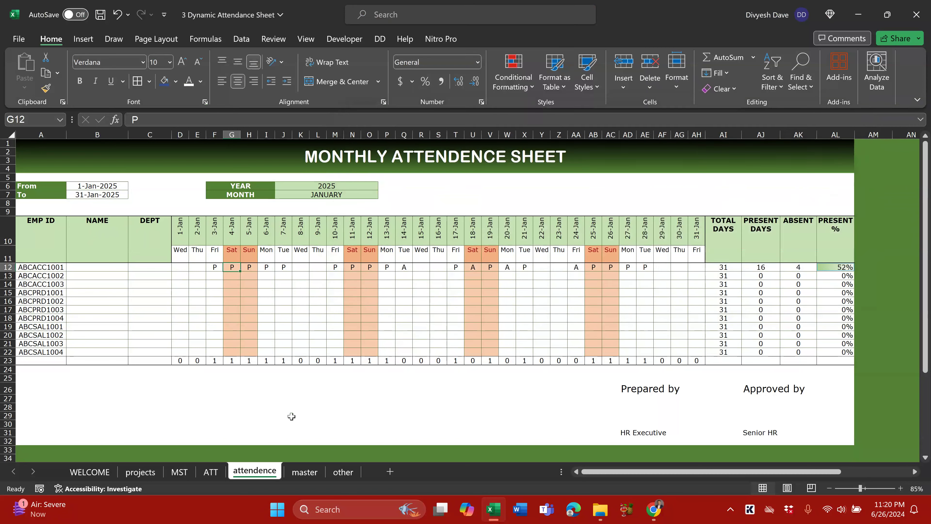
Edit the grid's conditional formatting rule on the ATT sheet so its formula reads =$D12="Sat"
left_click(211, 471)
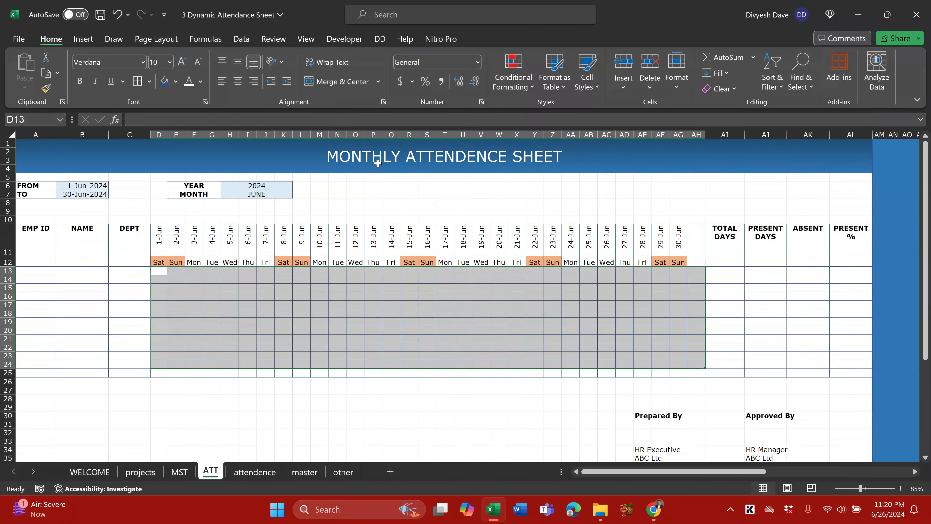
left_click(513, 79)
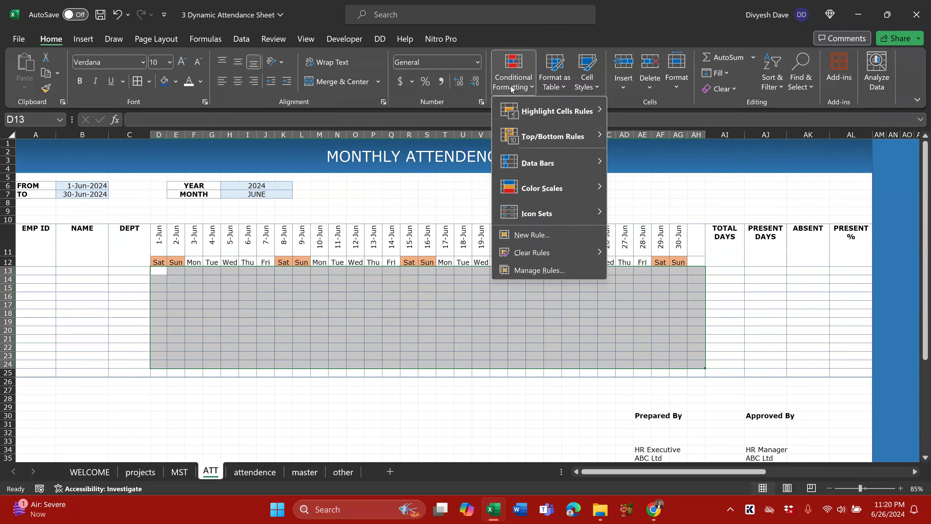
left_click(562, 271)
double_click(515, 184)
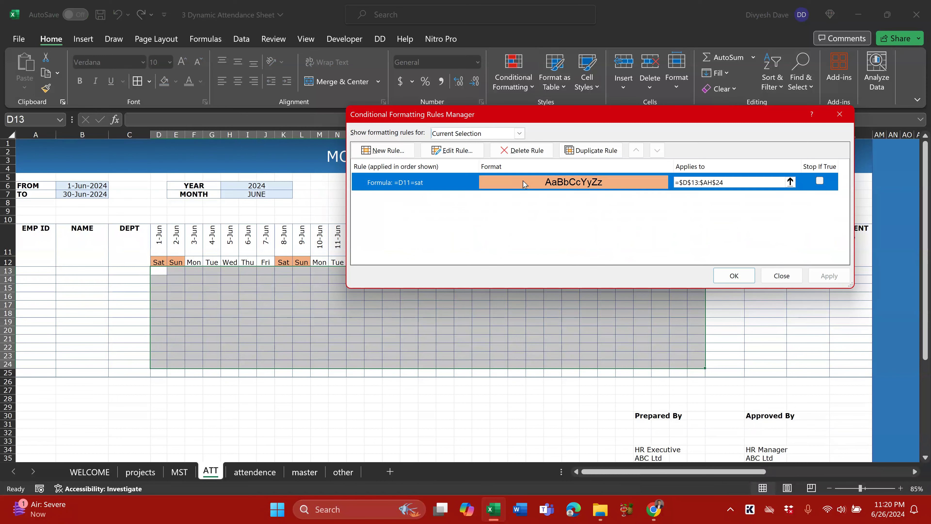
left_click(436, 233)
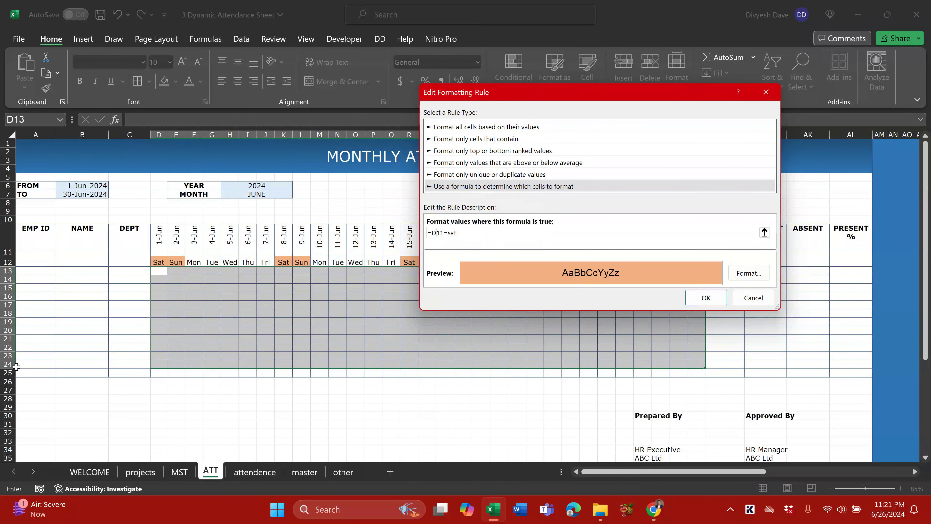
type("+")
key("Left")
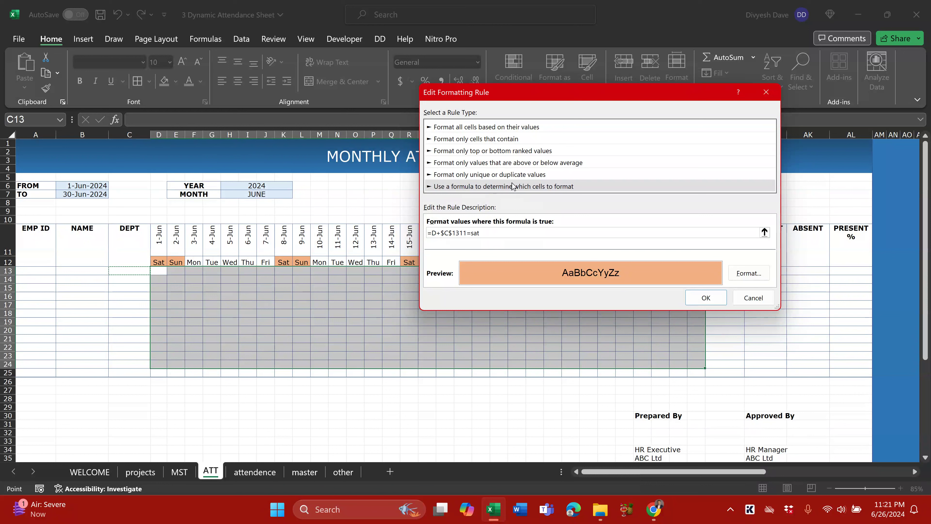
left_click_drag(494, 230, 363, 230)
key("BackSpace")
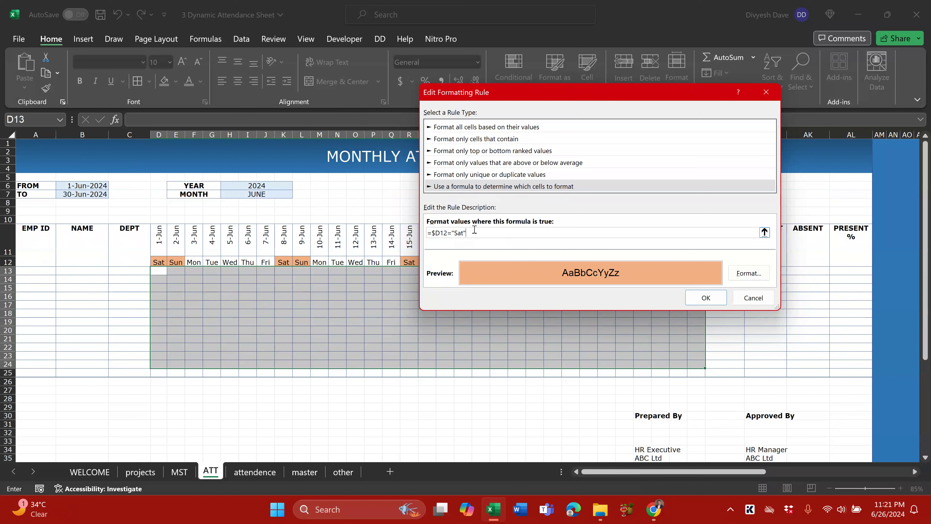
Keep the light orange fill for the edited Sat rule and apply it to D13:AH24
left_click(748, 274)
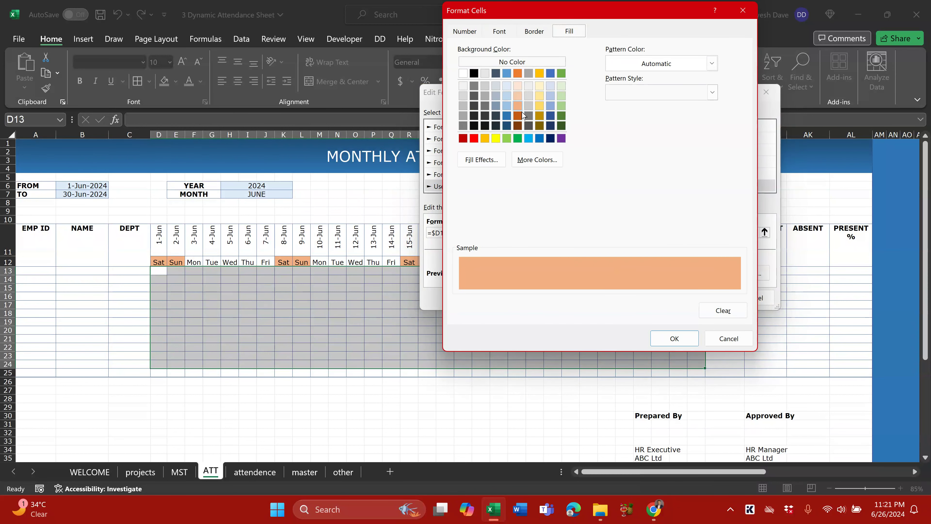
left_click(668, 338)
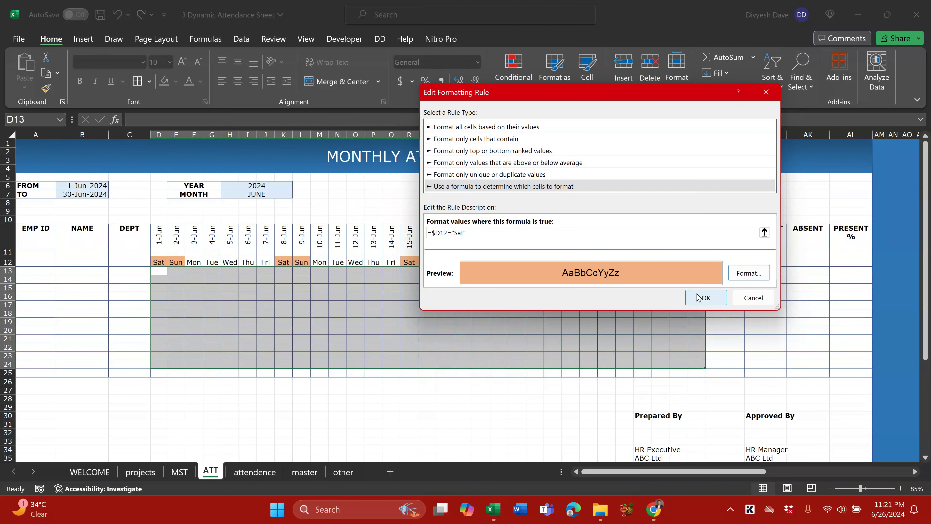
left_click(702, 297)
left_click(838, 279)
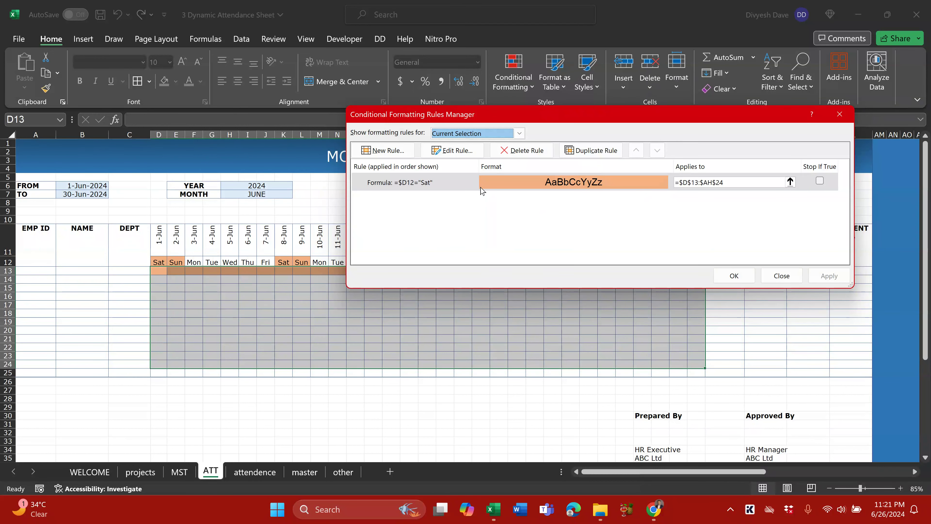
Change the Sat rule's formula to =D$12="Sat", locking the row instead of the column, and apply it
double_click(520, 183)
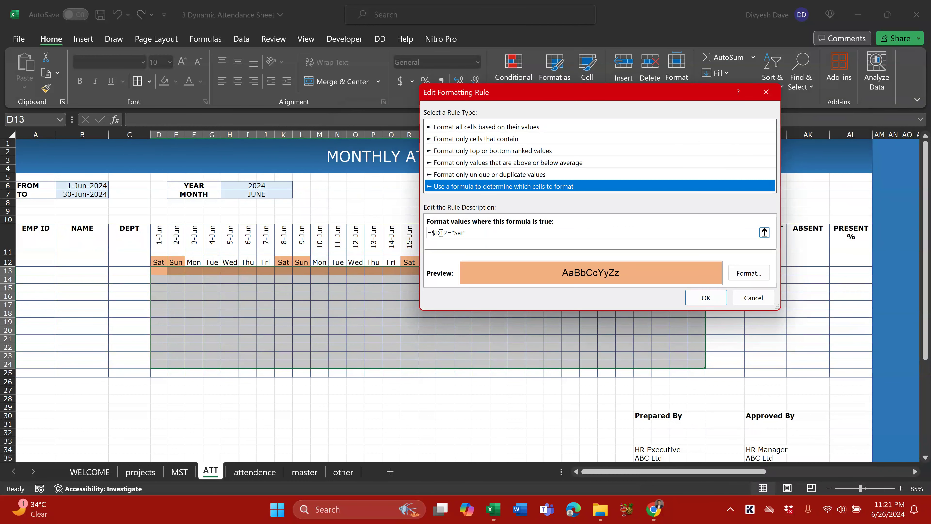
left_click(440, 232)
type("$")
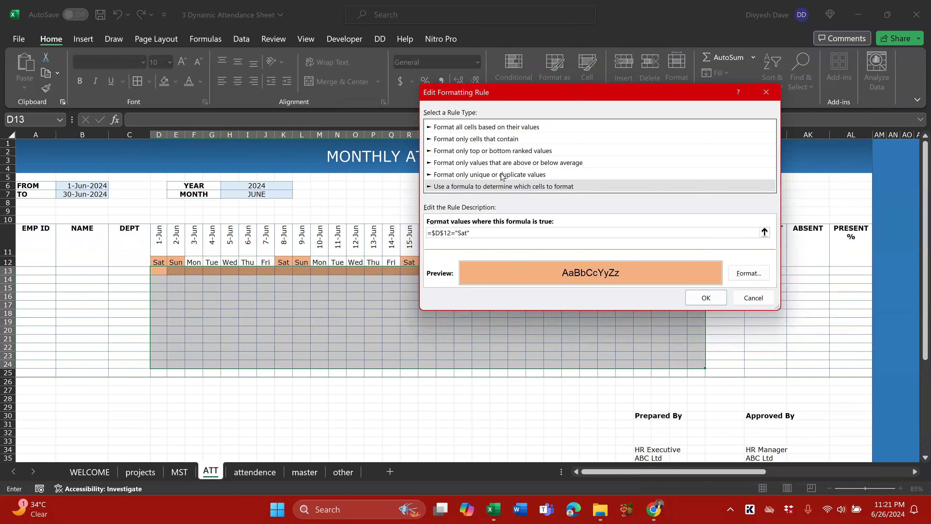
left_click(432, 232)
key("Delete")
left_click(692, 295)
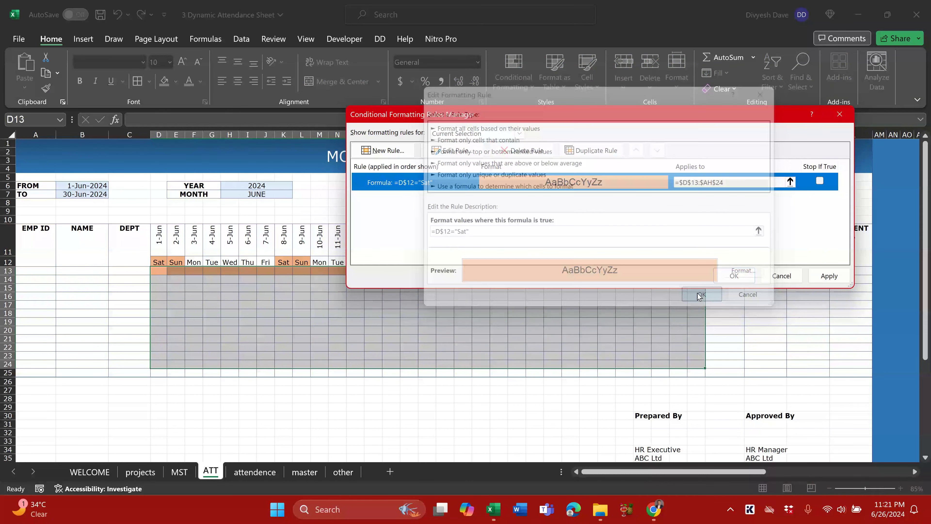
left_click(828, 276)
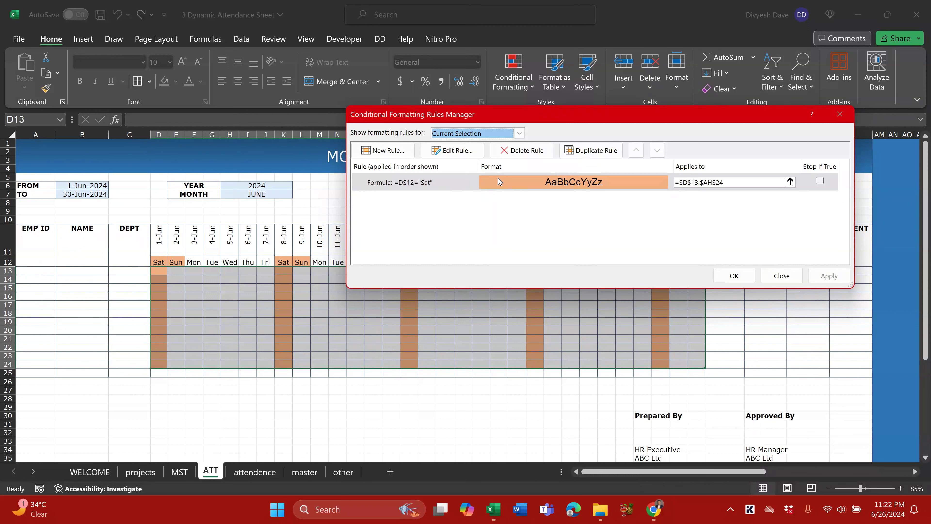
Duplicate the Sat rule, change the copy's formula to =D$12="Sun", and apply both rules to the grid
left_click(590, 150)
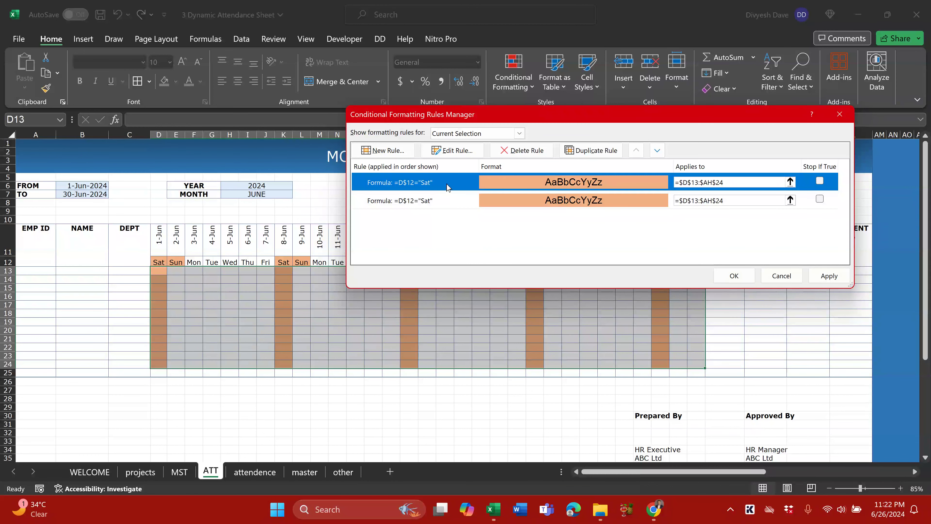
double_click(464, 187)
left_click(457, 234)
type("+")
key("Left")
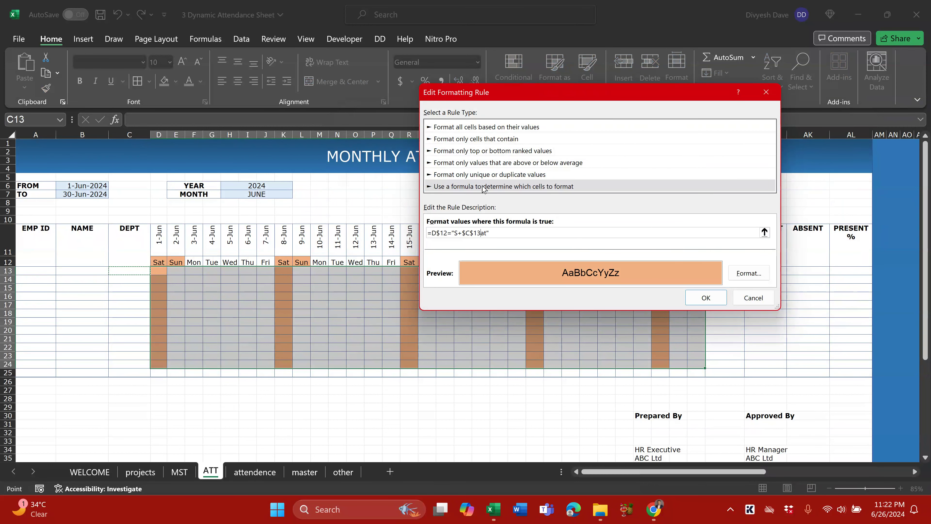
key("BackSpace")
key("BackSpace")
key("BackSpace")
key("BackSpace")
key("BackSpace")
key("BackSpace")
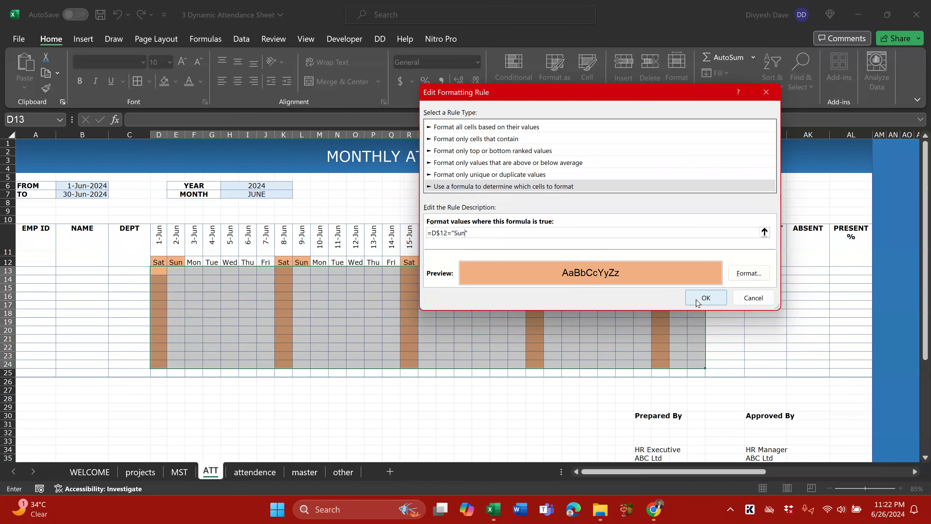
left_click(705, 297)
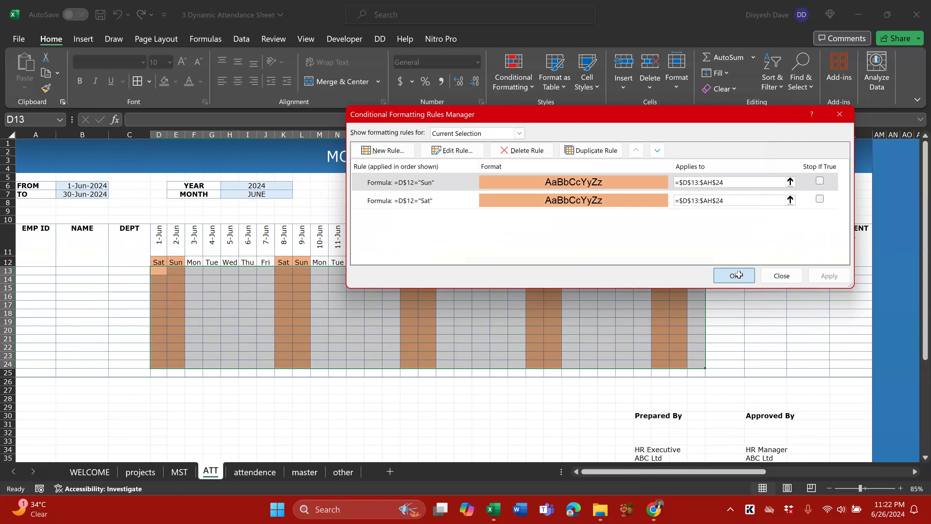
left_click(734, 275)
Inspect the highlighted weekend columns and the weekday cells in row 12
left_click(230, 287)
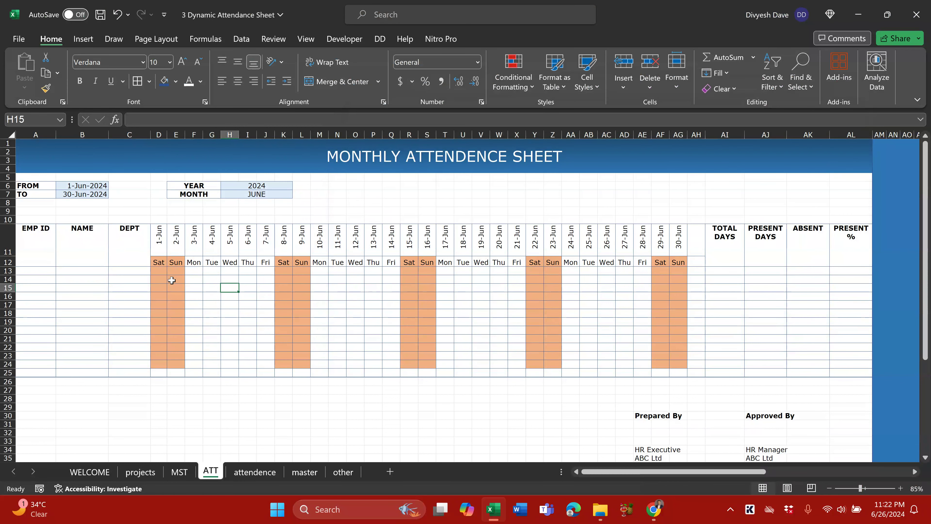
left_click(161, 269)
left_click(161, 262)
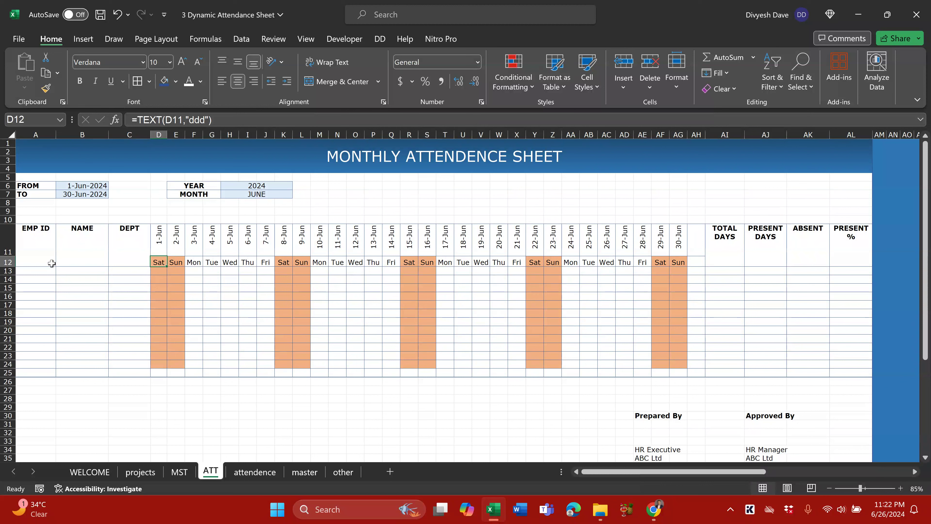
left_click(3, 261)
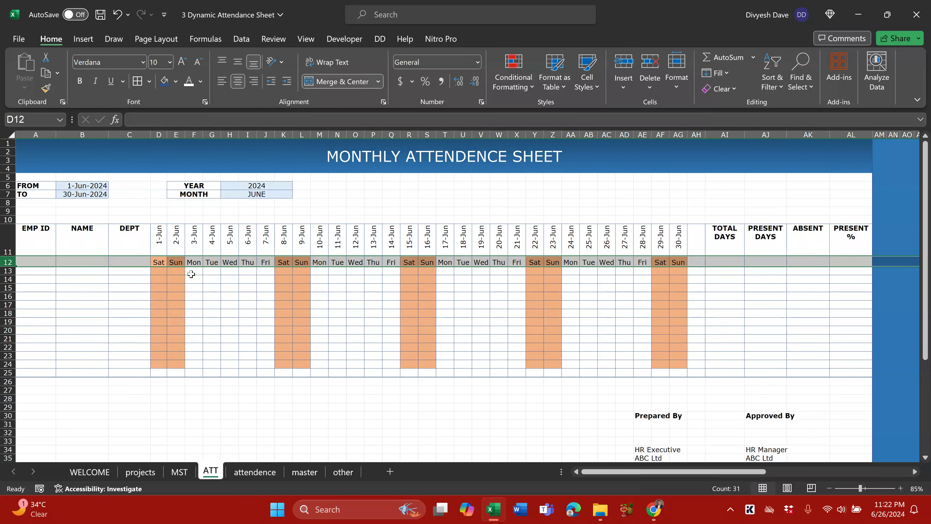
left_click(160, 263)
left_click(197, 262)
left_click_drag(232, 263, 250, 263)
left_click(159, 262)
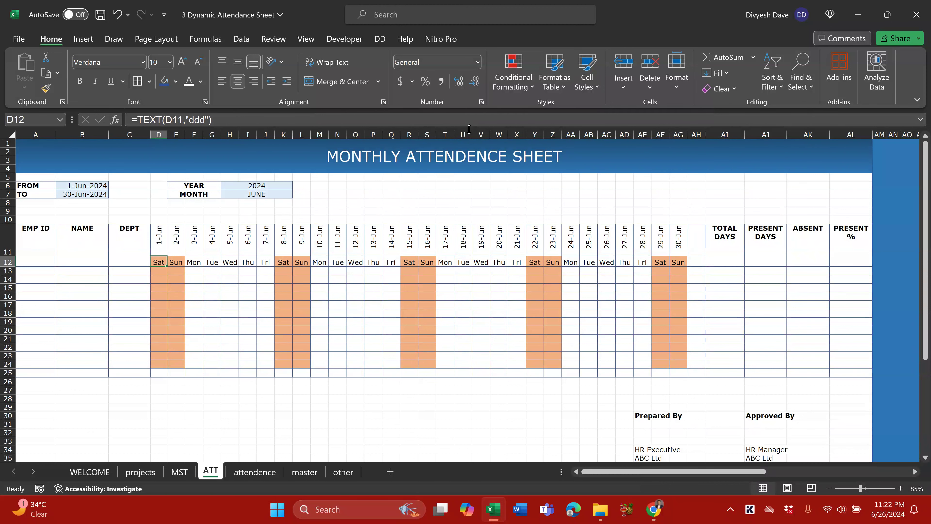
Review the conditional formatting rules on the weekday row at D12, inspecting the Sun rule's settings without changing them
left_click(513, 90)
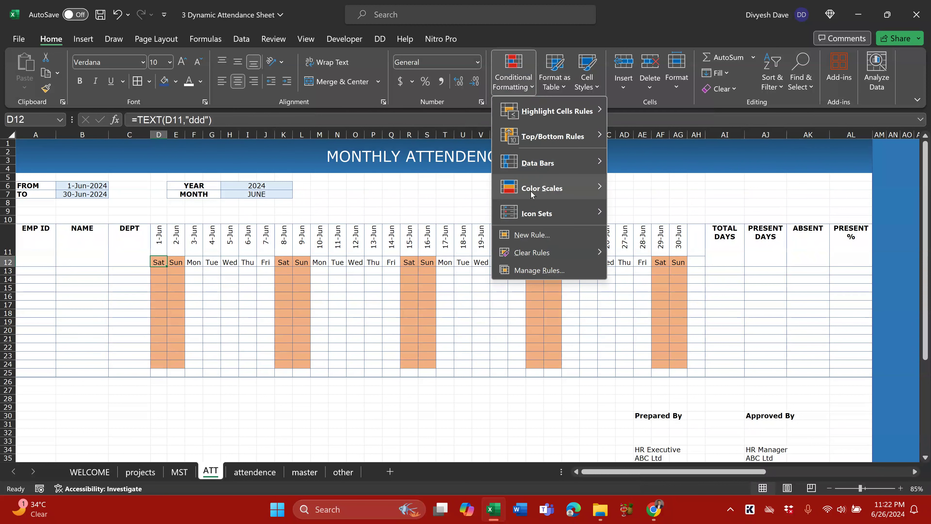
left_click(550, 270)
double_click(516, 178)
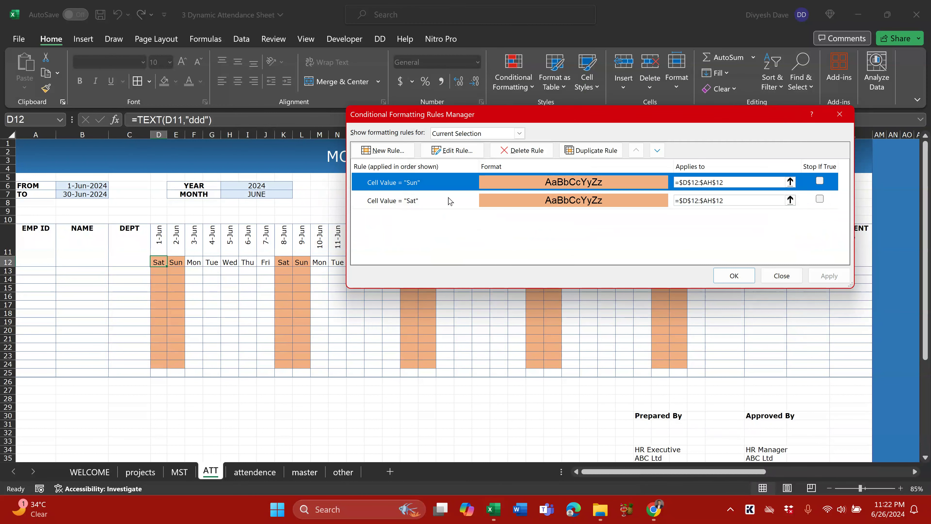
left_click(450, 150)
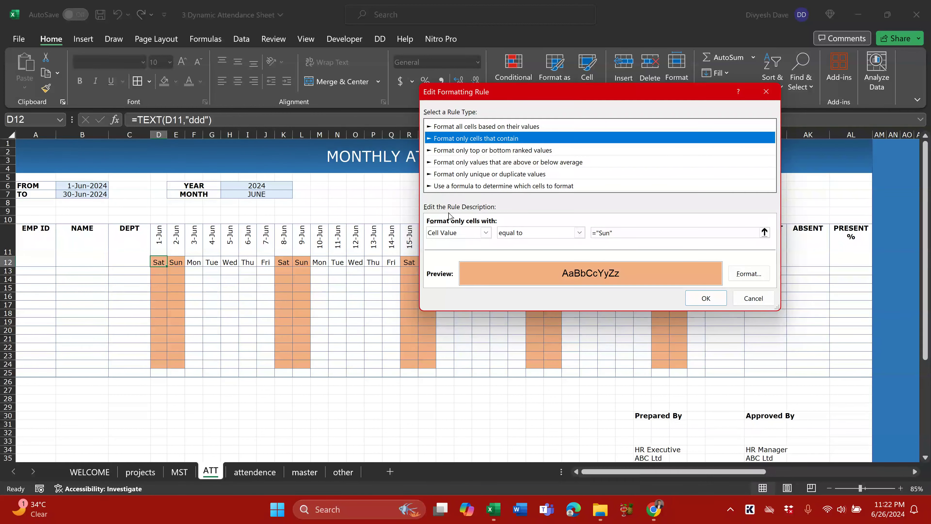
left_click(753, 298)
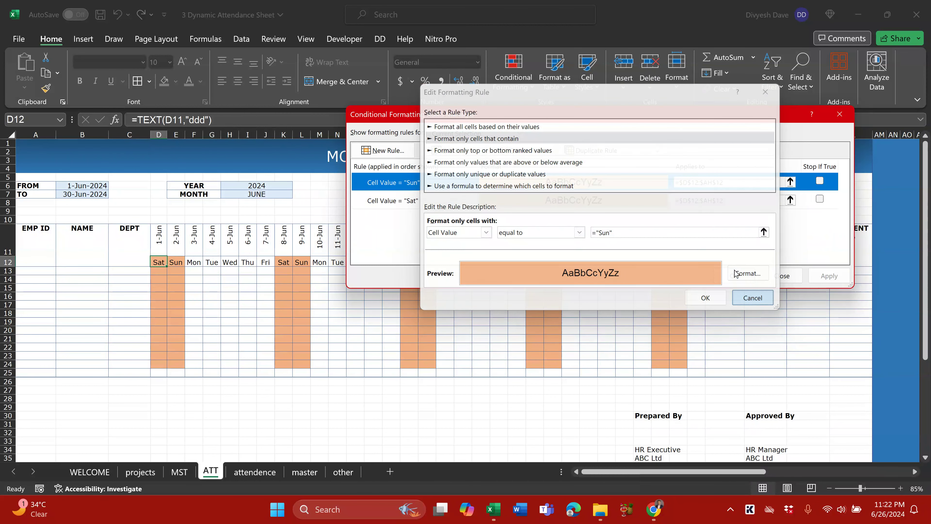
left_click(781, 277)
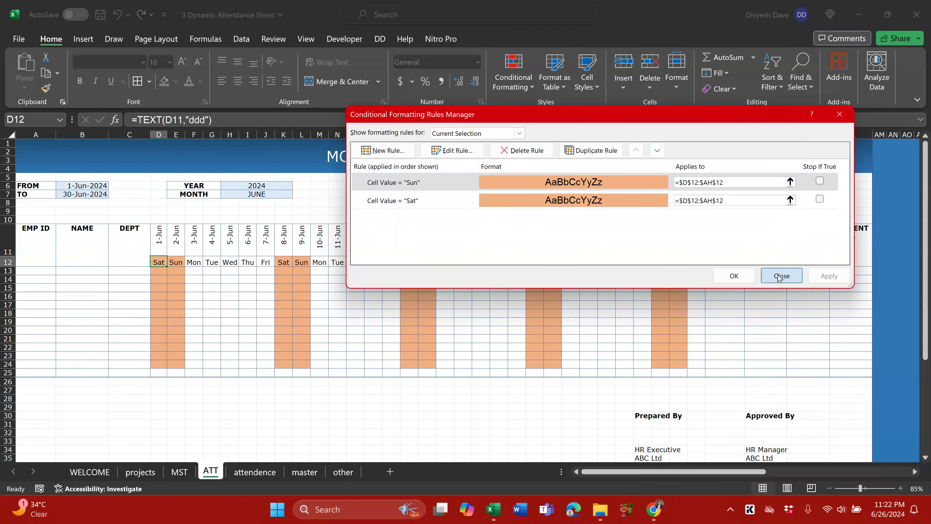
Review the conditional formatting rules on D13:AH24, examining the Sun rule's formula and its row lock, and keep both rules
left_click_drag(161, 270, 695, 362)
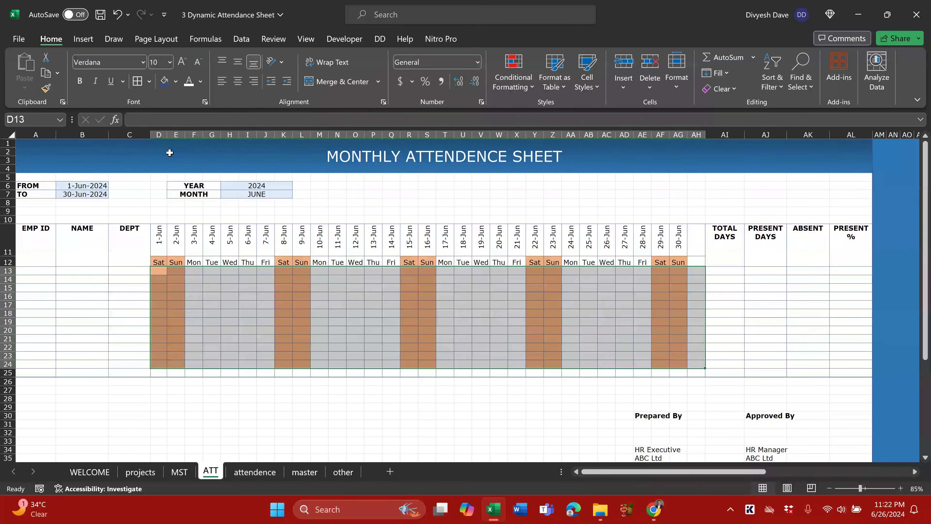
left_click(514, 80)
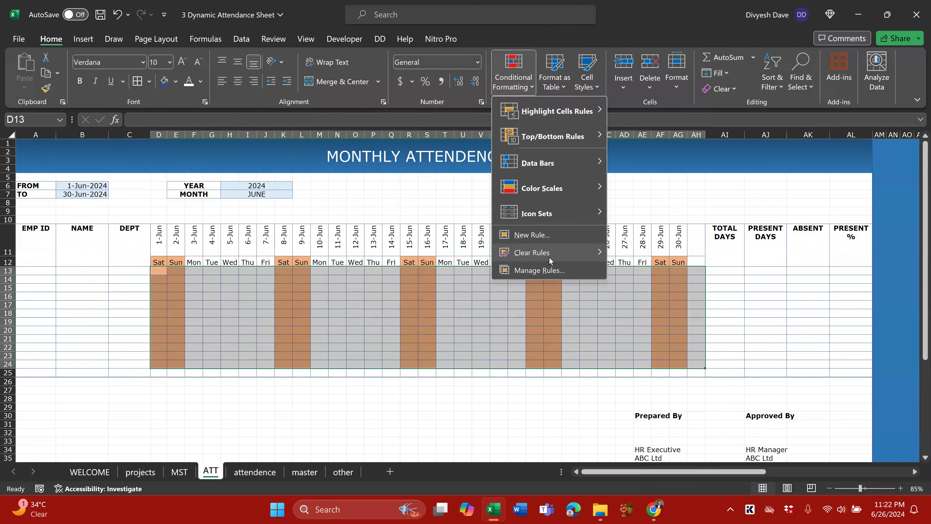
left_click(555, 271)
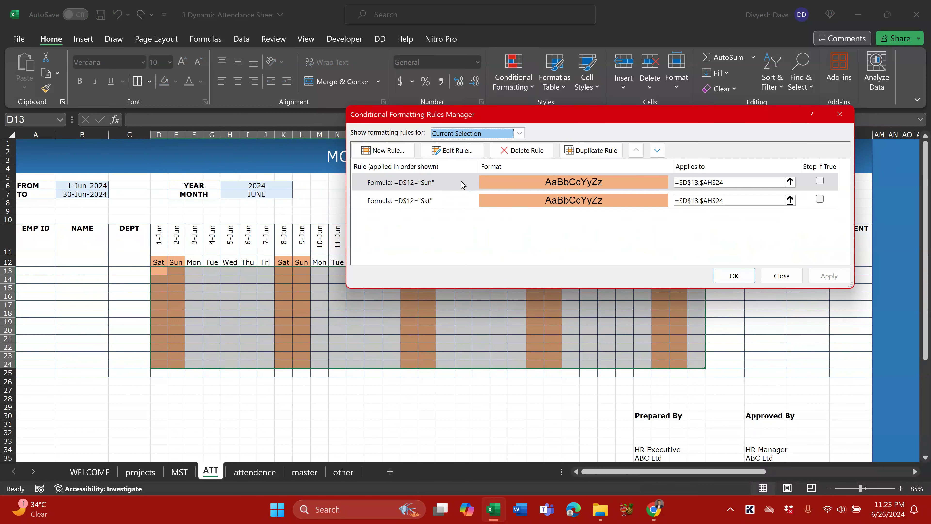
left_click_drag(660, 113, 679, 177)
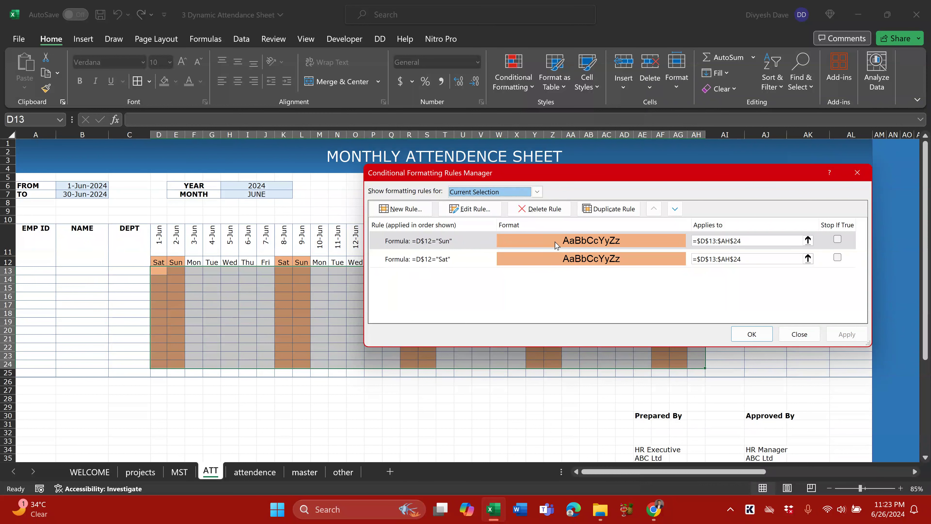
left_click(595, 242)
double_click(594, 241)
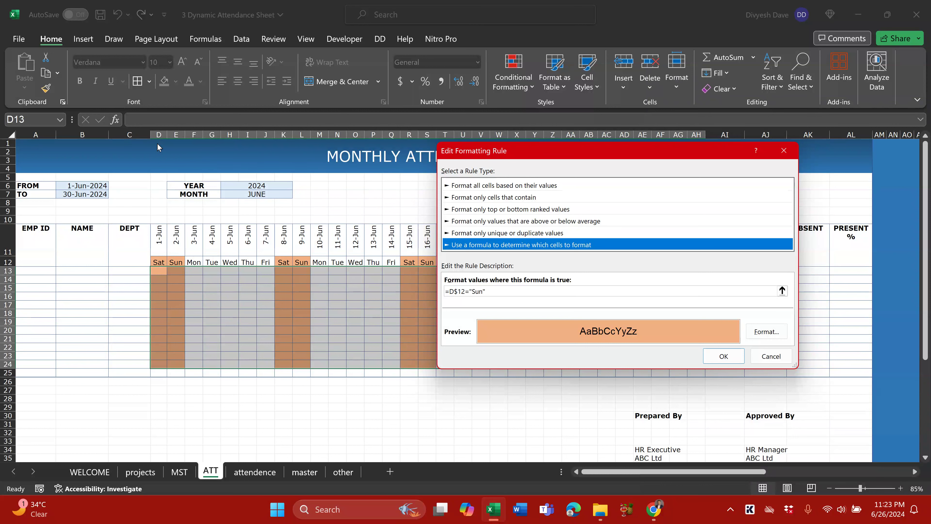
left_click(447, 291)
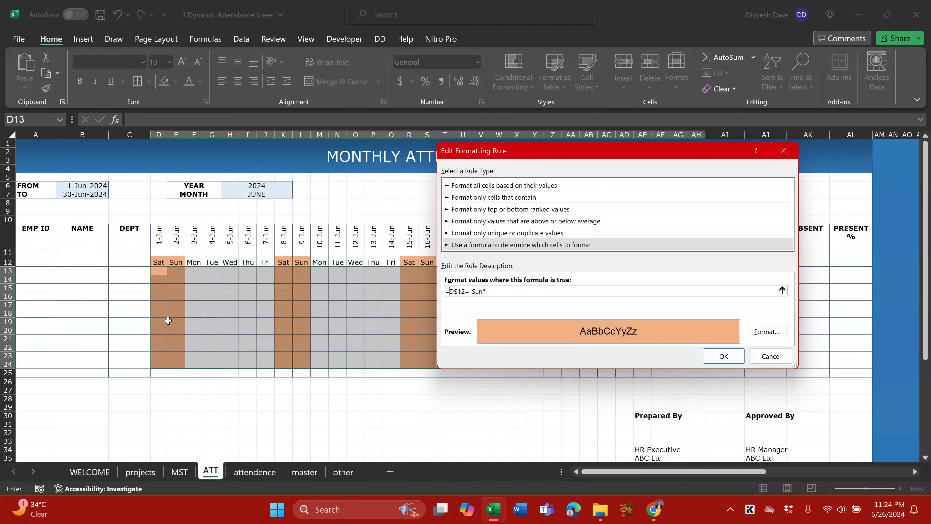
left_click(731, 358)
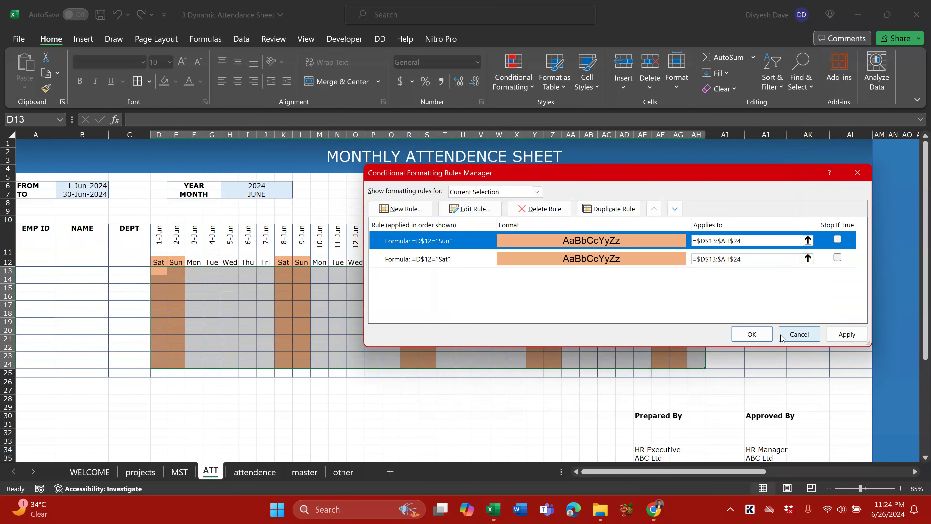
left_click(439, 260)
left_click(849, 335)
left_click(751, 334)
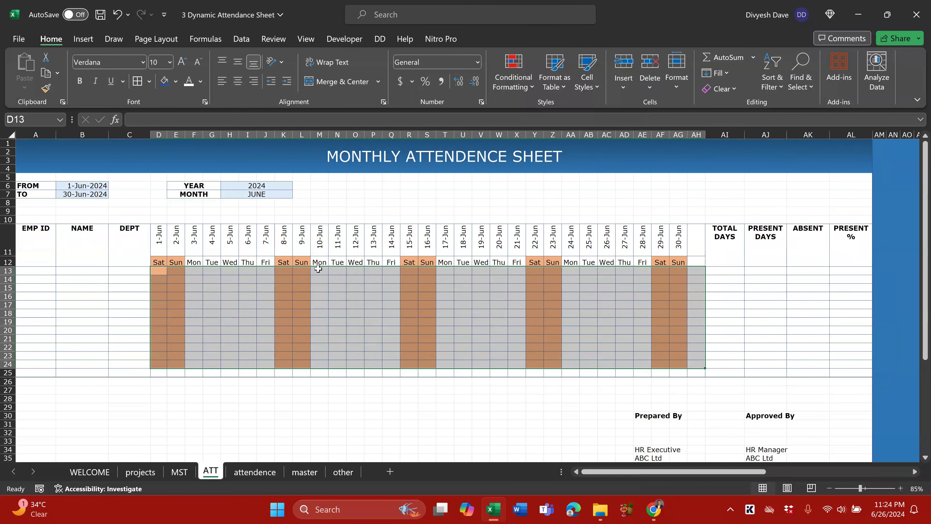
Review the available years for the YEAR cell H6 and keep 2024 selected
left_click(236, 239)
left_click(273, 188)
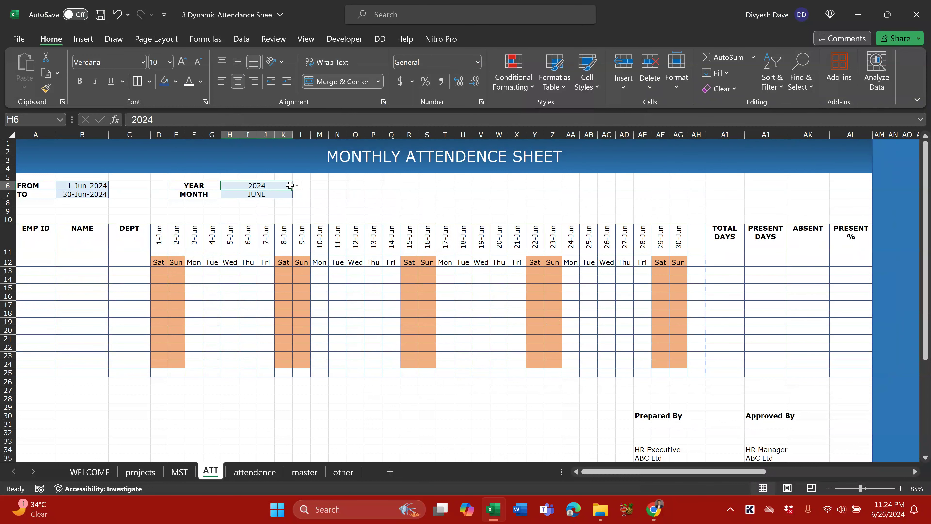
left_click(297, 189)
left_click(342, 188)
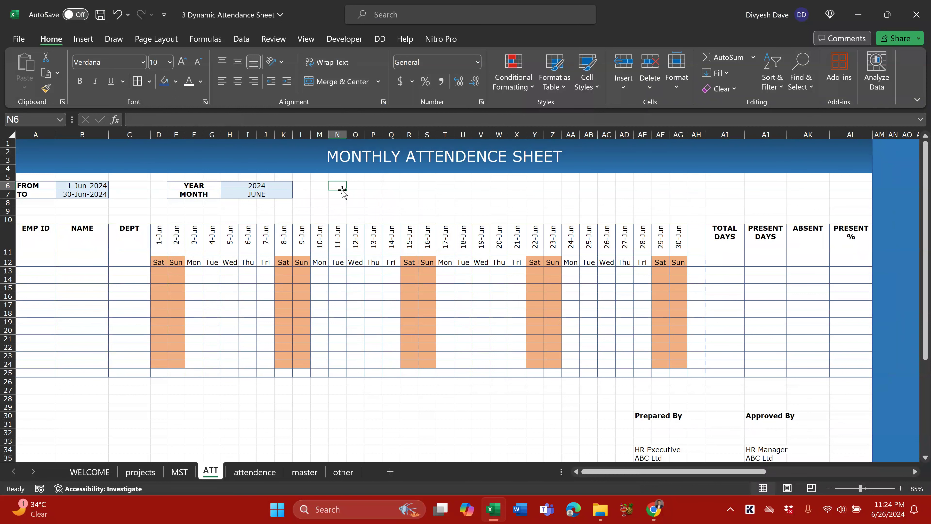
left_click(271, 186)
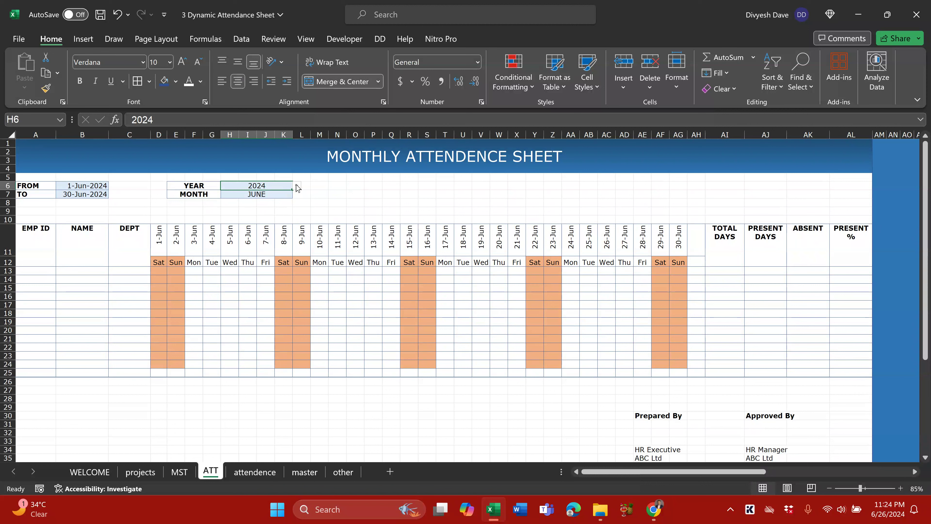
left_click(297, 187)
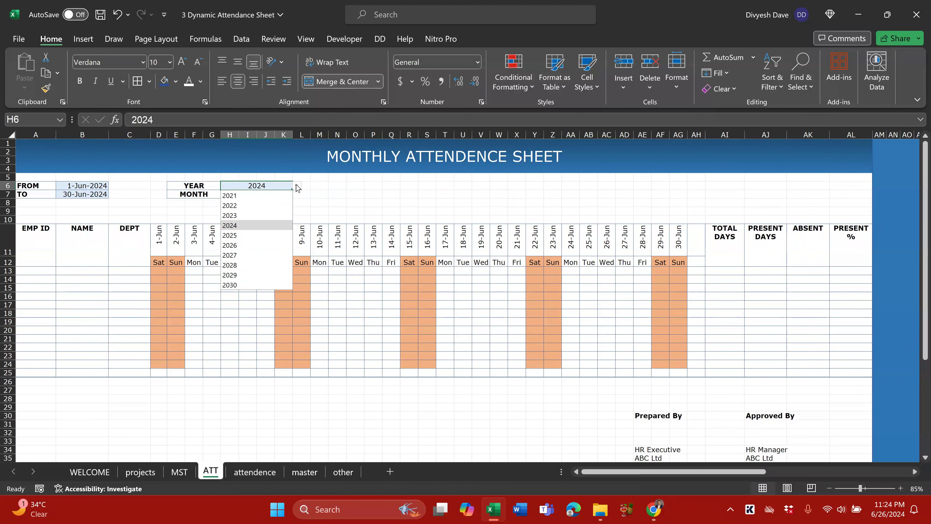
left_click(255, 226)
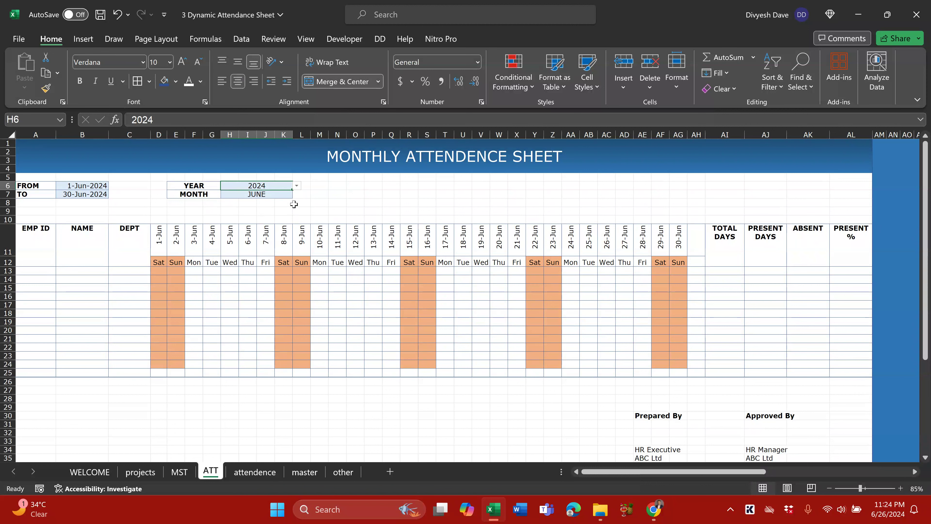
left_click(298, 186)
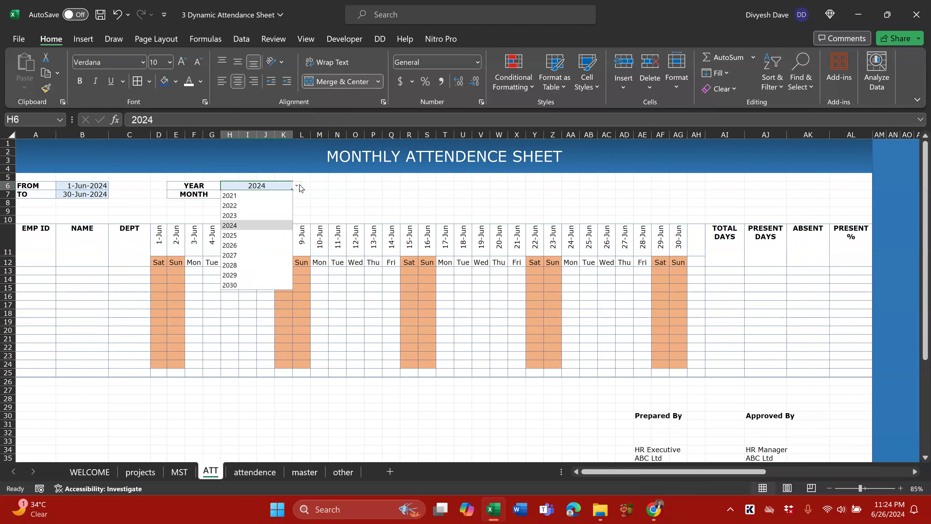
left_click(241, 230)
Try JULY, AUGUST and SEPTEMBER in the MONTH cell to test the dates and weekend highlighting
left_click(290, 194)
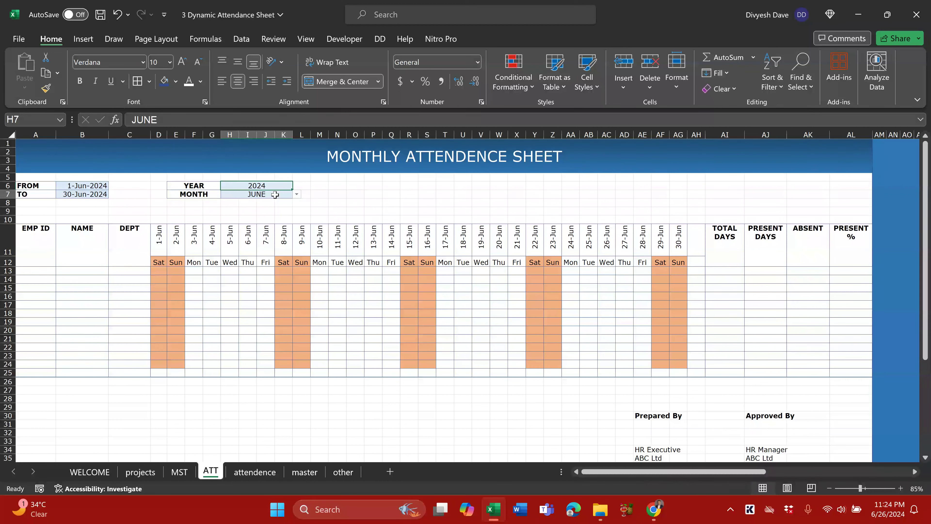
left_click(297, 194)
left_click(242, 263)
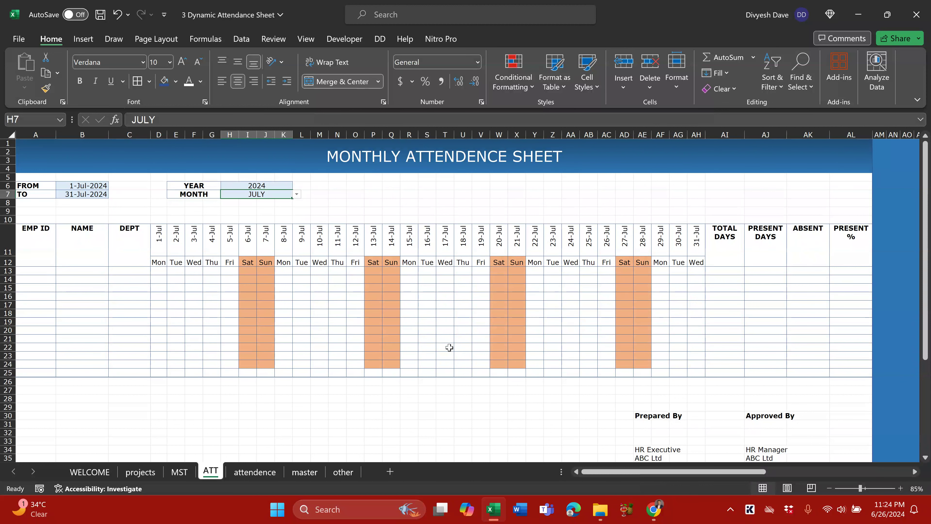
left_click(297, 193)
left_click(251, 275)
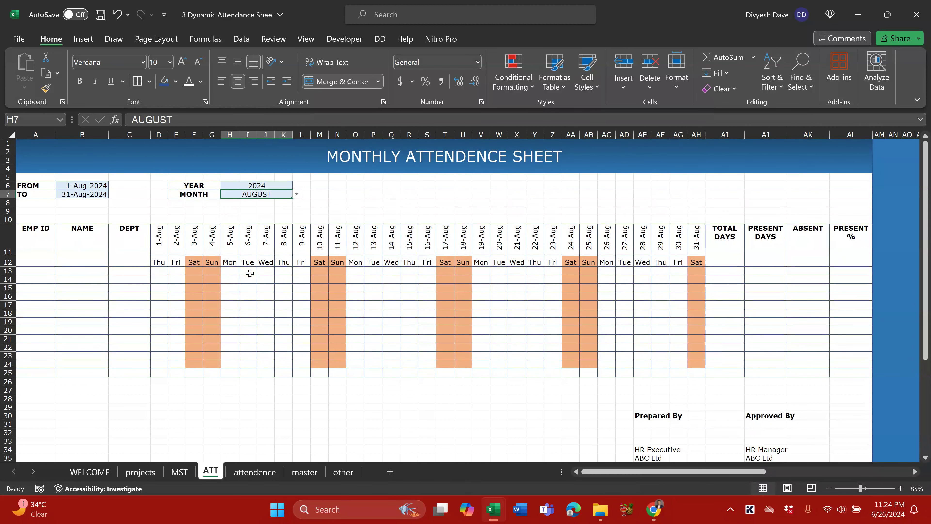
left_click(297, 196)
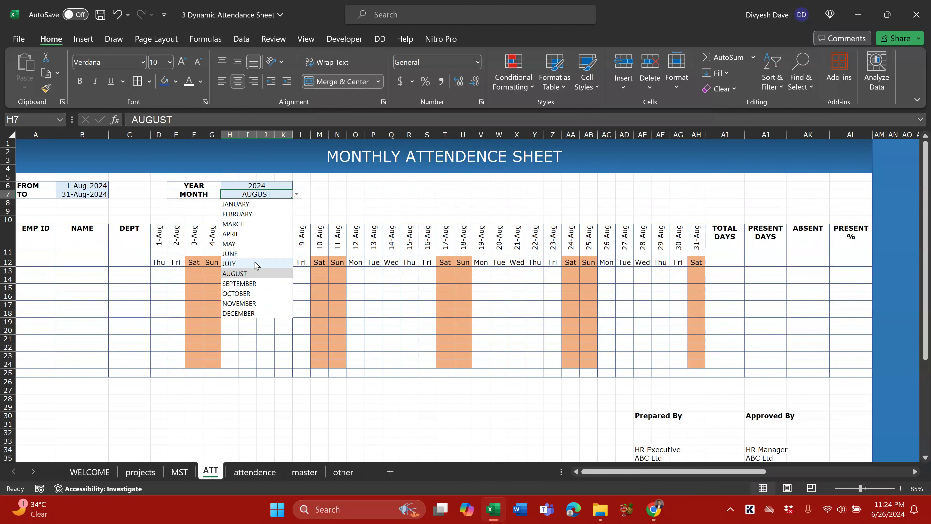
left_click(242, 283)
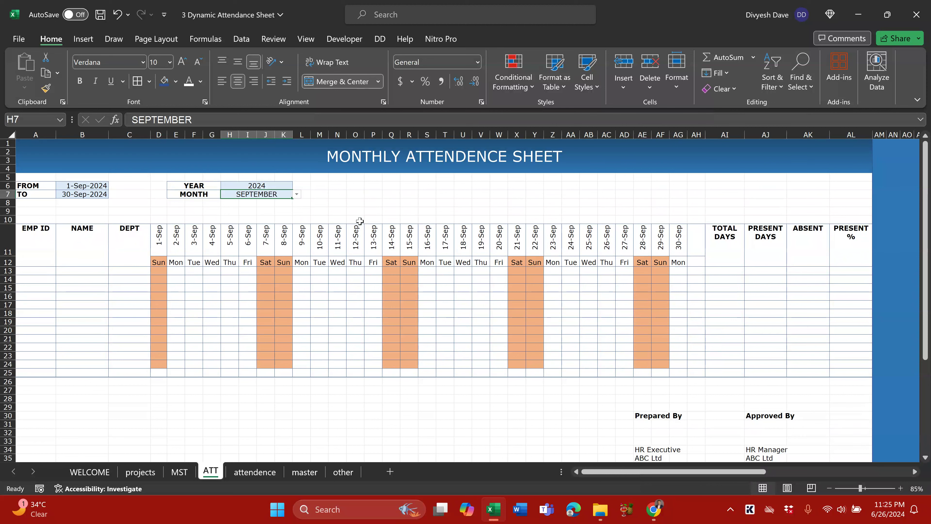
Set the MONTH cell to JULY and compare its weekends with July 2024 in the system calendar
left_click(297, 196)
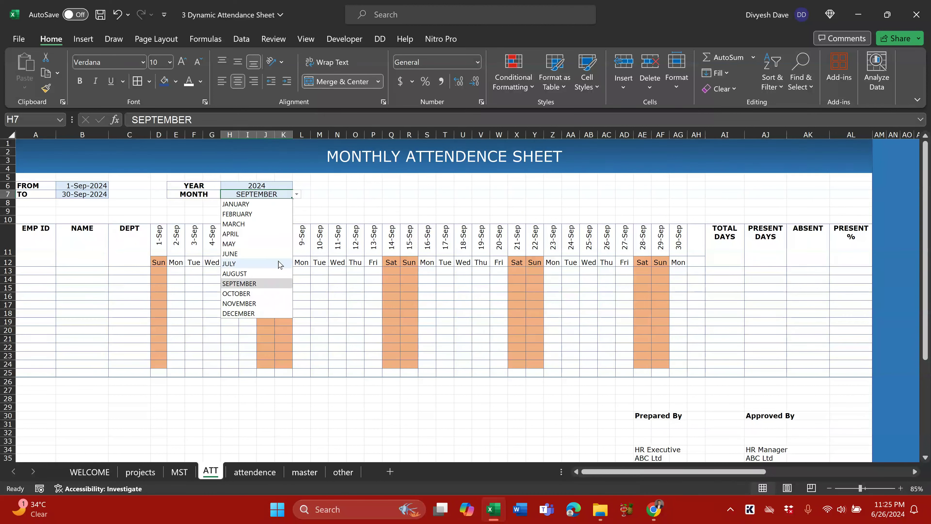
left_click(249, 264)
left_click(891, 509)
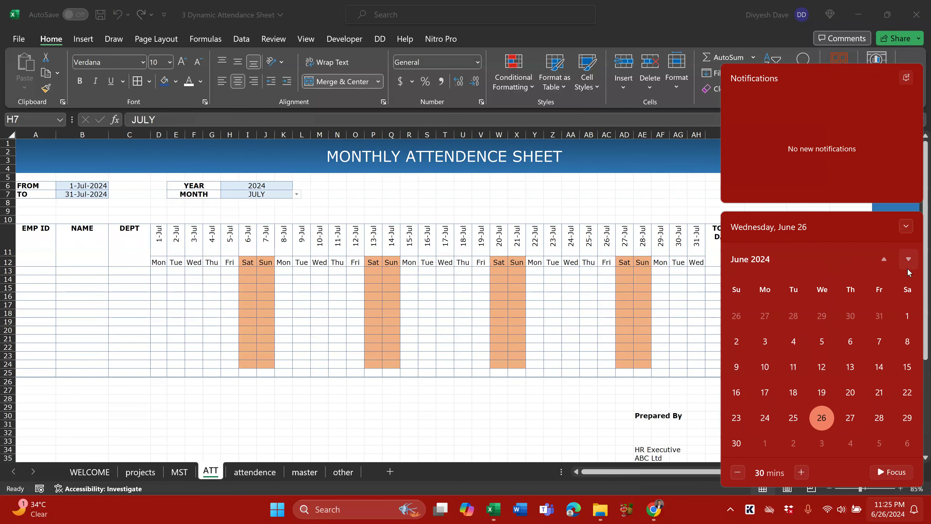
left_click(908, 259)
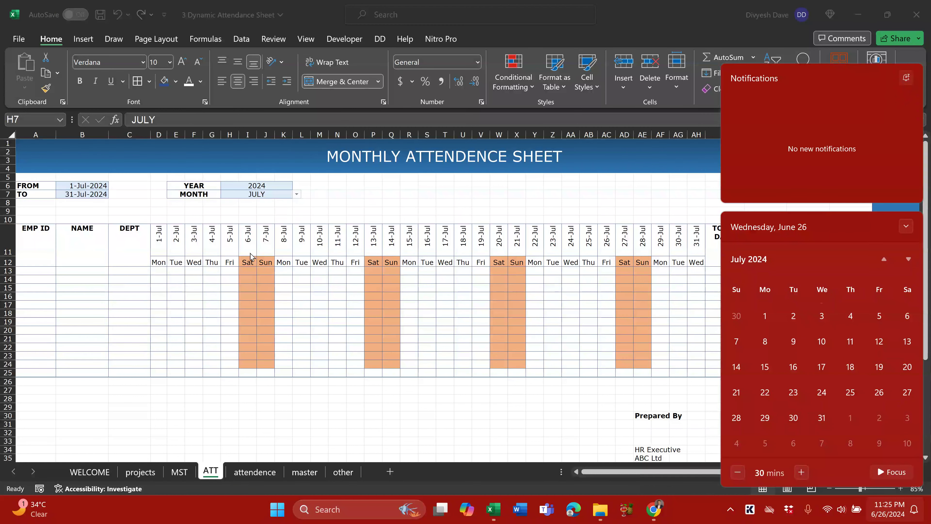
left_click(258, 264)
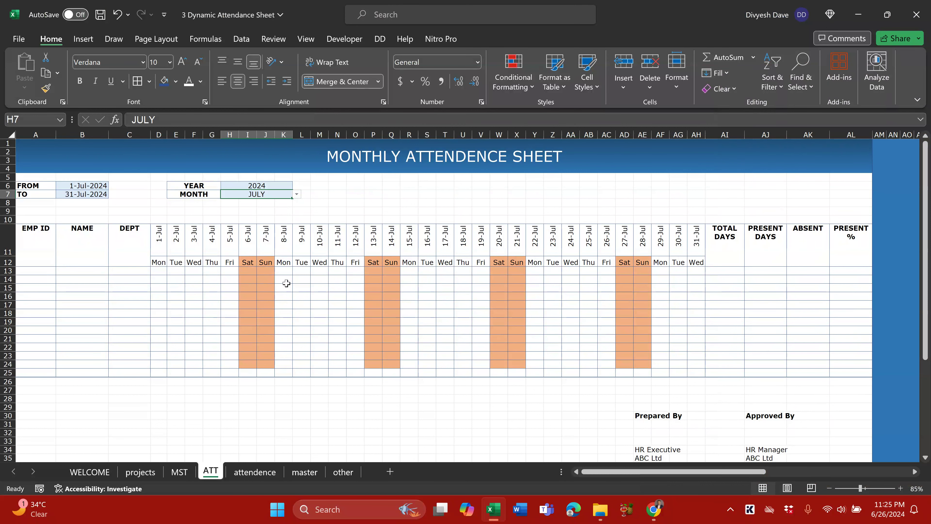
Fill the EMP ID, NAME and DEPT headers and the TOTAL DAYS to PRESENT % headers with light blue
left_click_drag(35, 235, 121, 240)
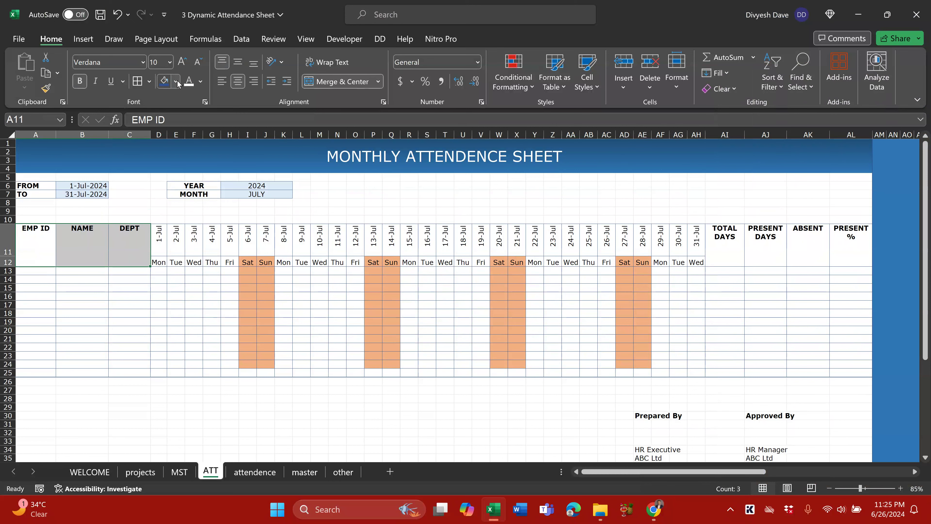
left_click(176, 81)
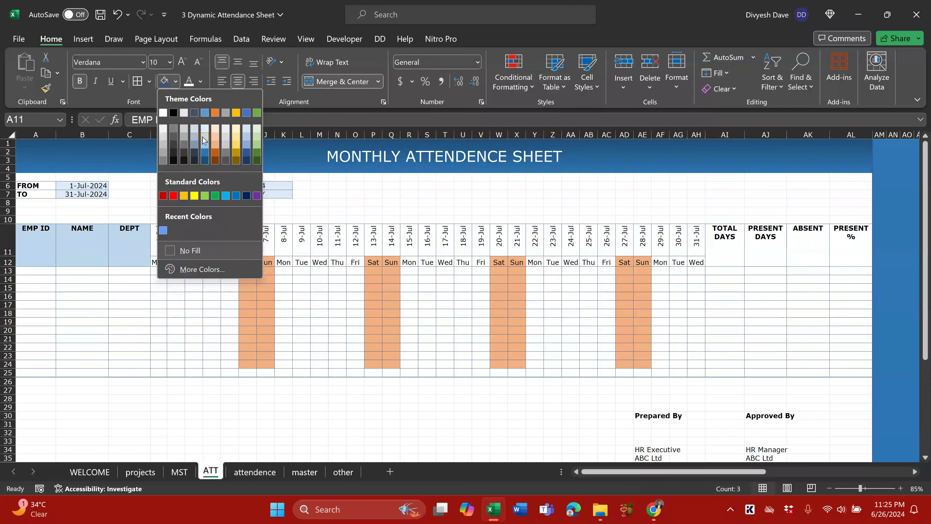
left_click(205, 129)
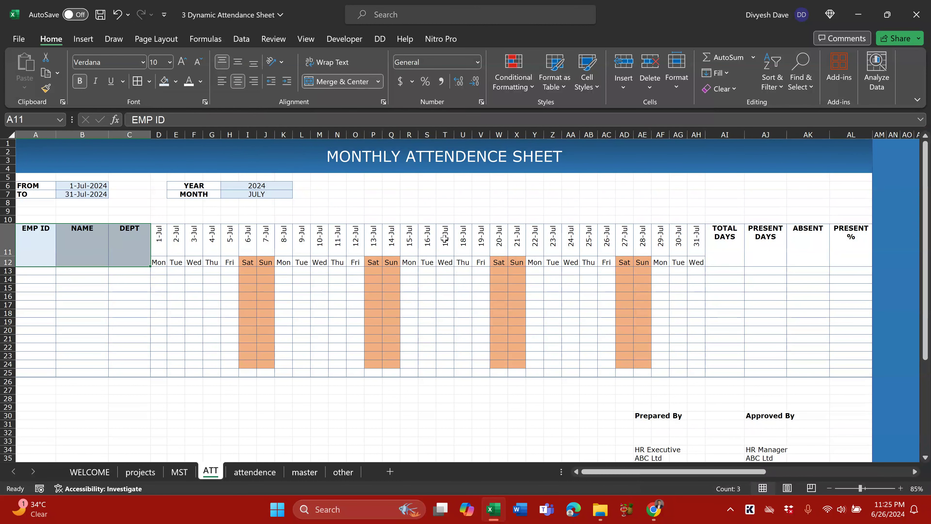
left_click_drag(730, 250, 854, 246)
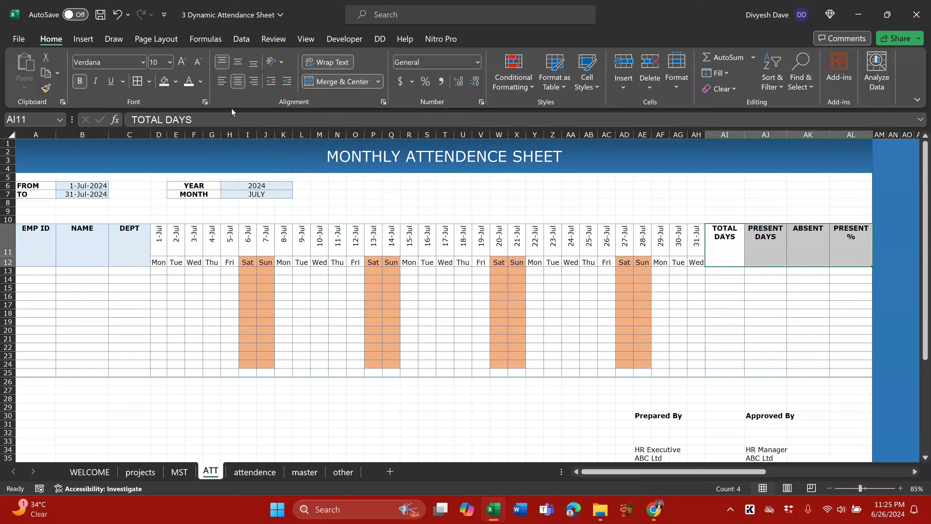
left_click(164, 82)
Apply the same light blue fill to the date header cells D11:AH11
left_click_drag(161, 234, 696, 238)
key("F4")
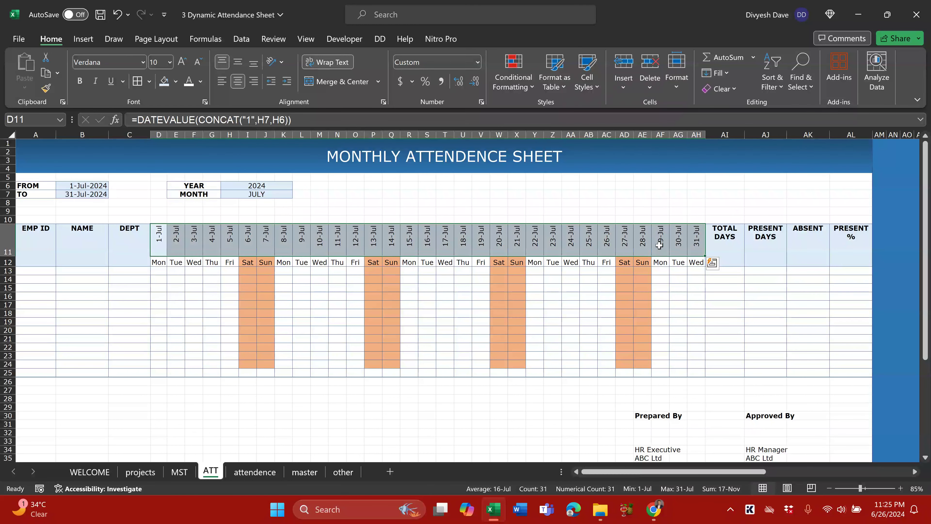
left_click(423, 304)
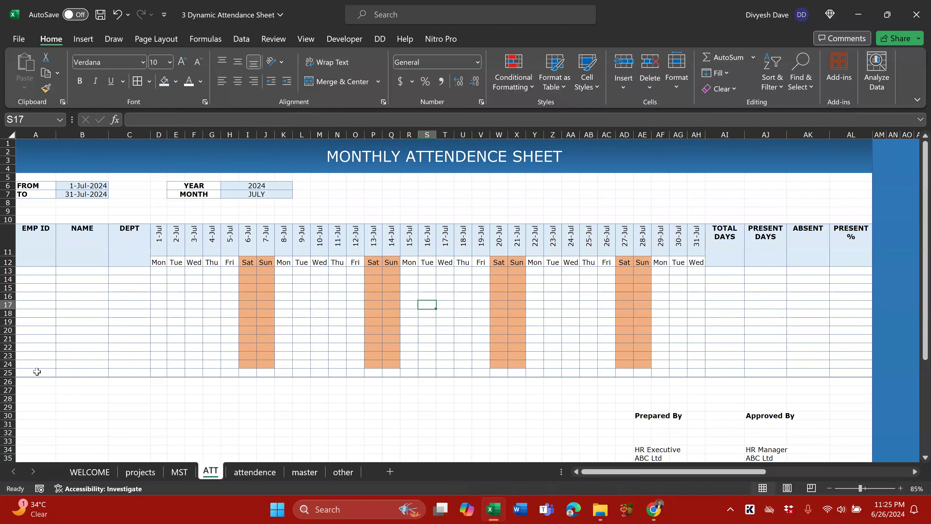
left_click_drag(38, 372, 535, 372)
left_click(265, 270)
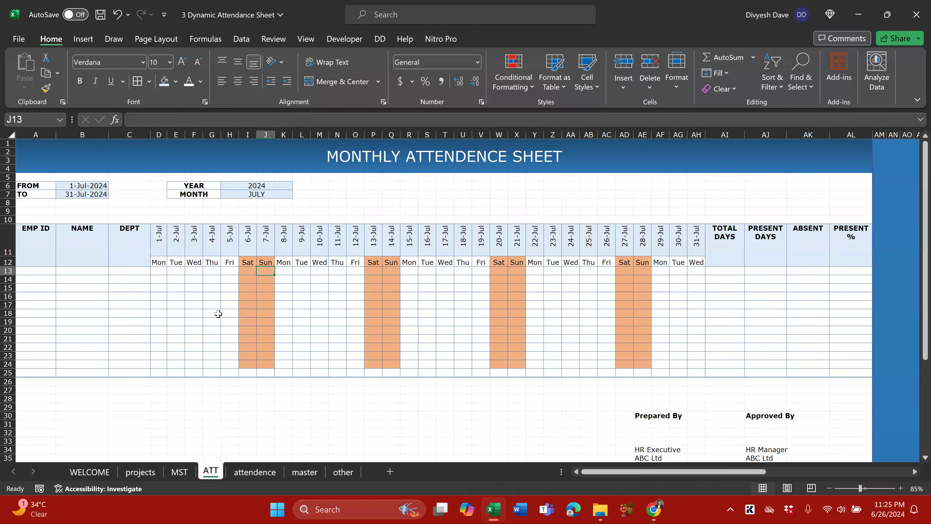
Check the next topic, Counting Formulas, in the steps list and compare it with the empty EMP ID rows on the ATT sheet
left_click(343, 472)
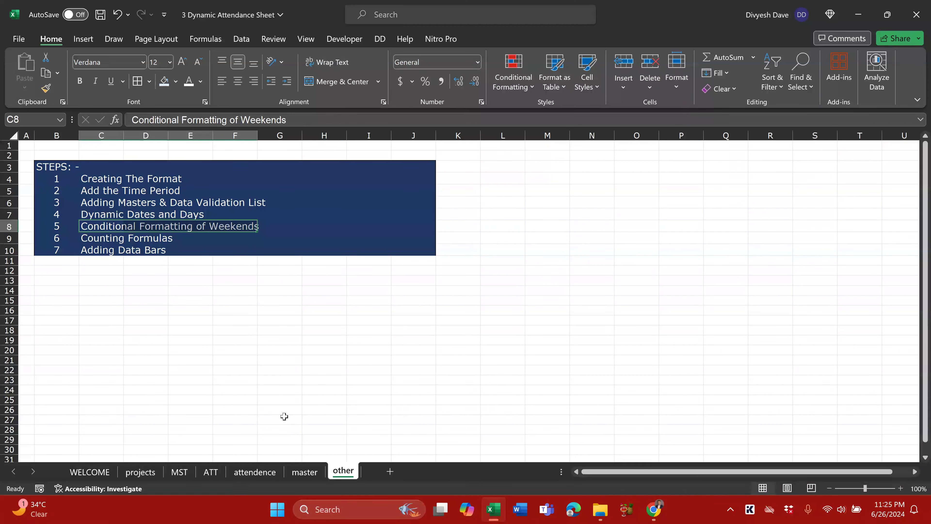
left_click(101, 239)
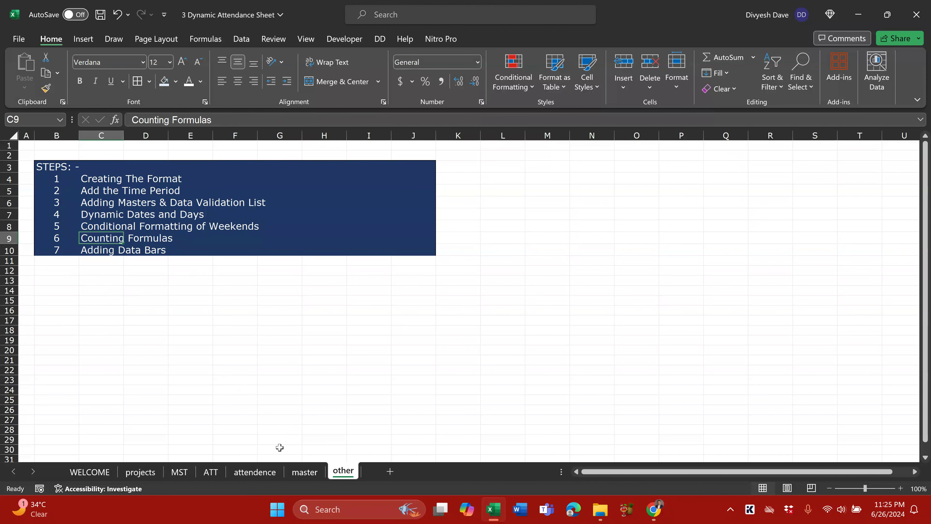
left_click(210, 472)
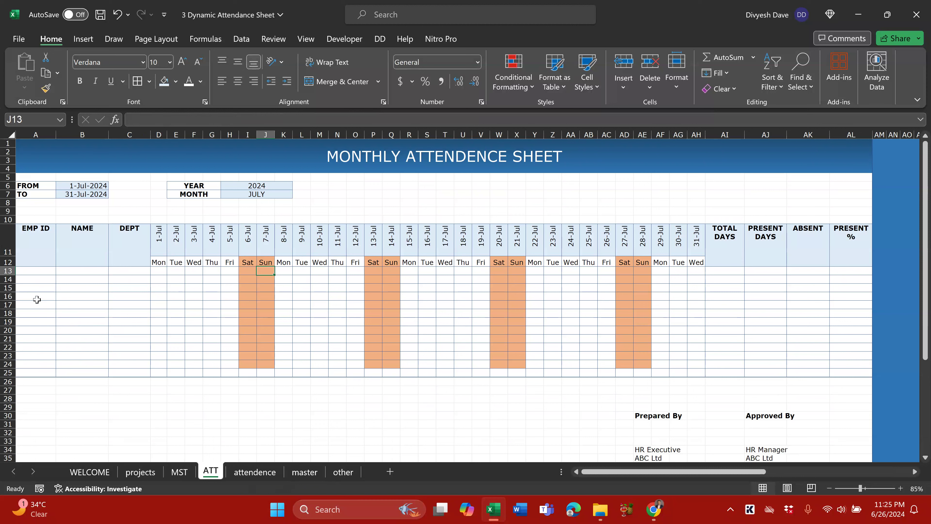
left_click(23, 263)
left_click(30, 271)
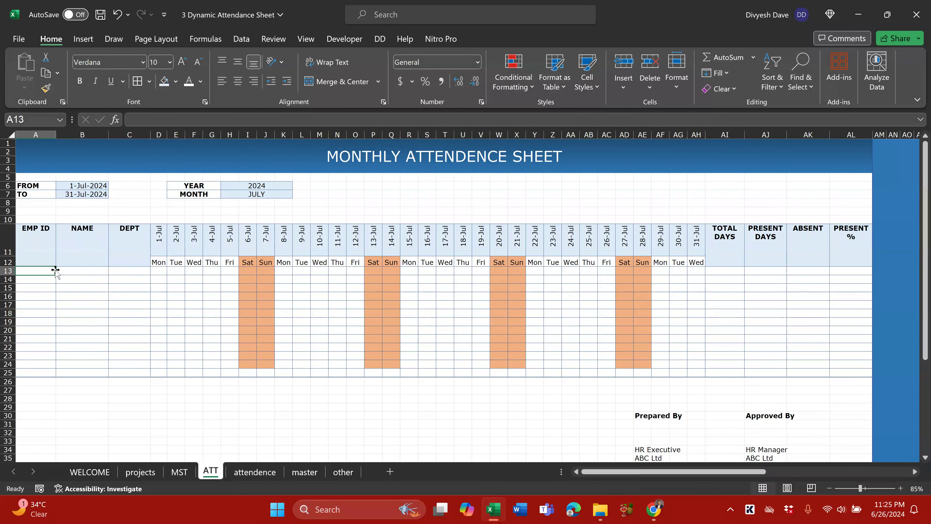
Switch to the MST sheet and widen columns H and I beside the existing lookup tables
left_click(310, 474)
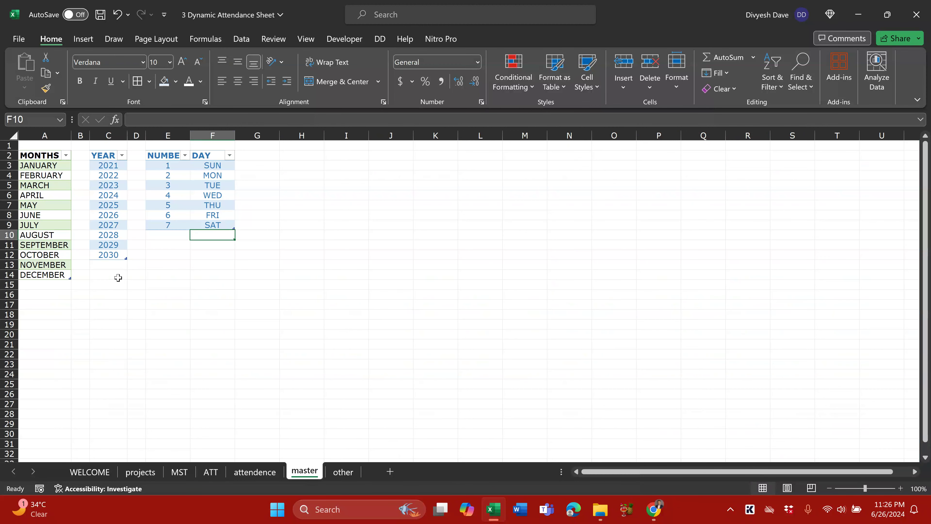
left_click(179, 472)
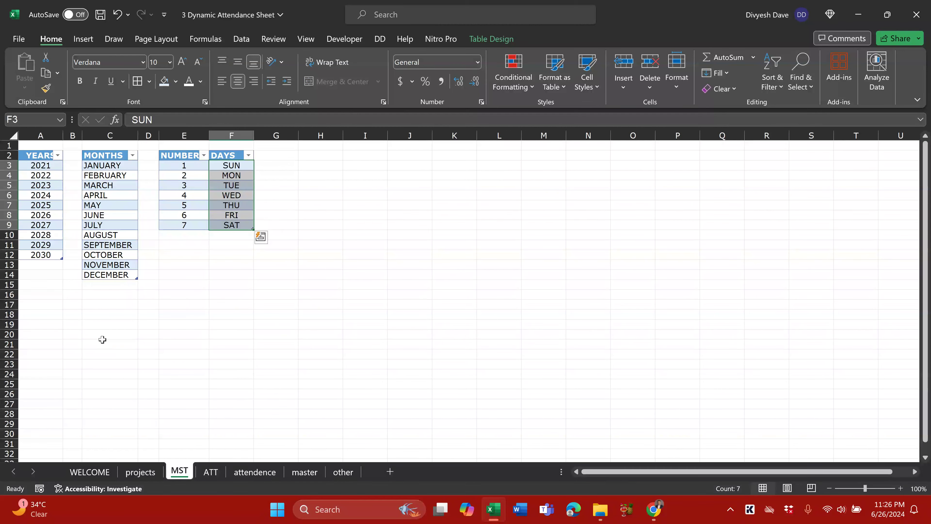
left_click(40, 324)
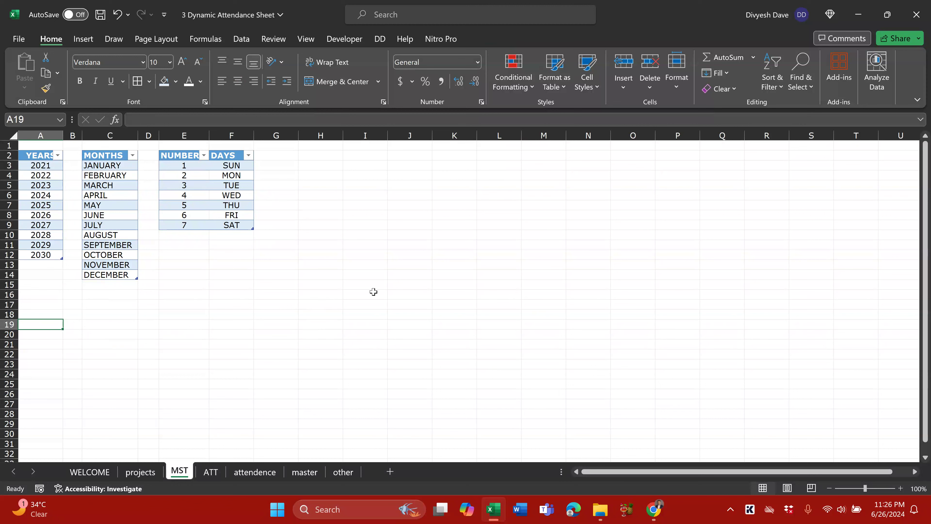
left_click_drag(343, 135, 445, 135)
Enter the header EMPLOYEE NUMER in H2 and autofit the column width
left_click(353, 154)
type("DEP")
key("BackSpace")
key("BackSpace")
key("BackSpace")
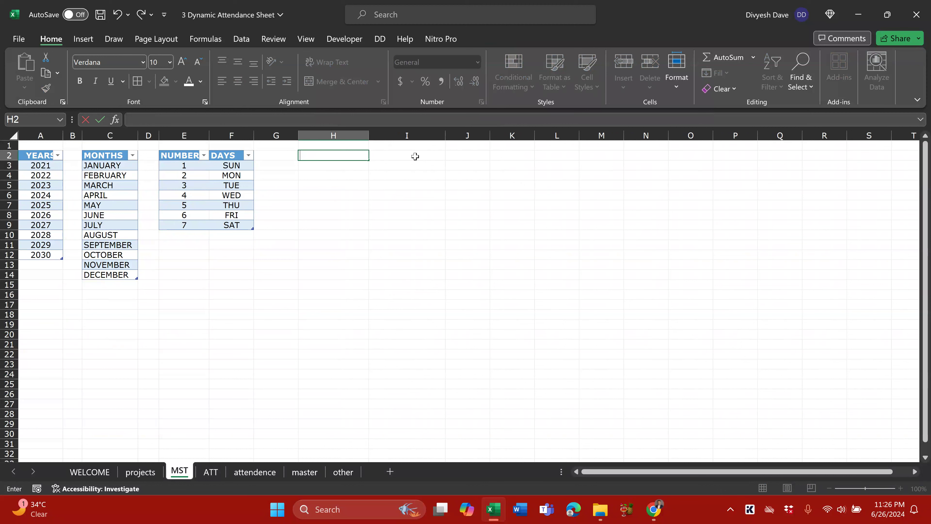
type("EML")
type("PLOYEE")
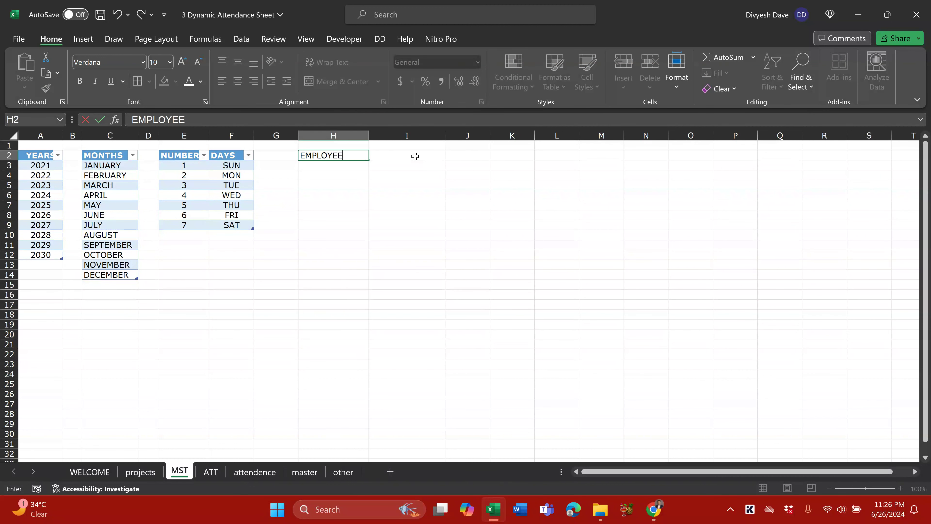
type(" NUMER")
key("Tab")
key("Left")
key("alt+h")
key("o")
key("i")
Enter the header DEPARTMENT in I2
key("Right")
key("Right")
left_click(416, 156)
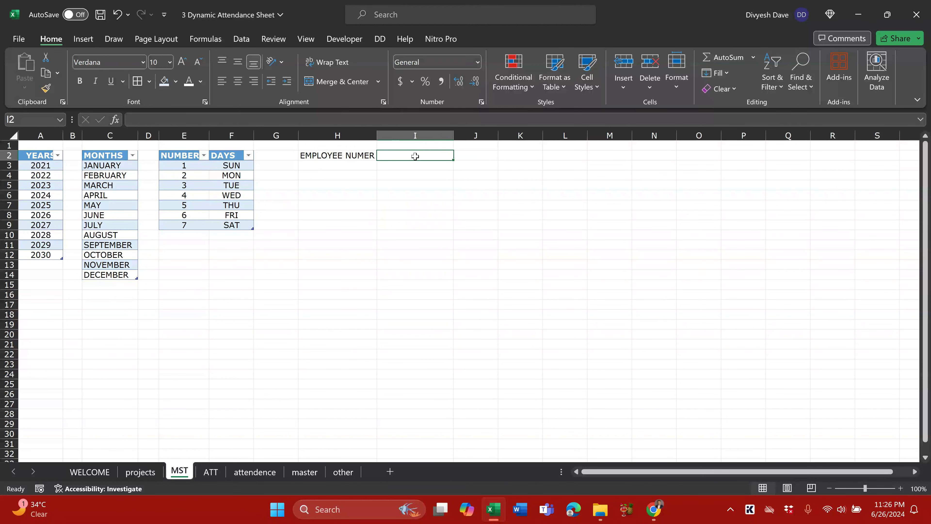
type("DEPT")
key("BackSpace")
type("ARTMENT")
key("Tab")
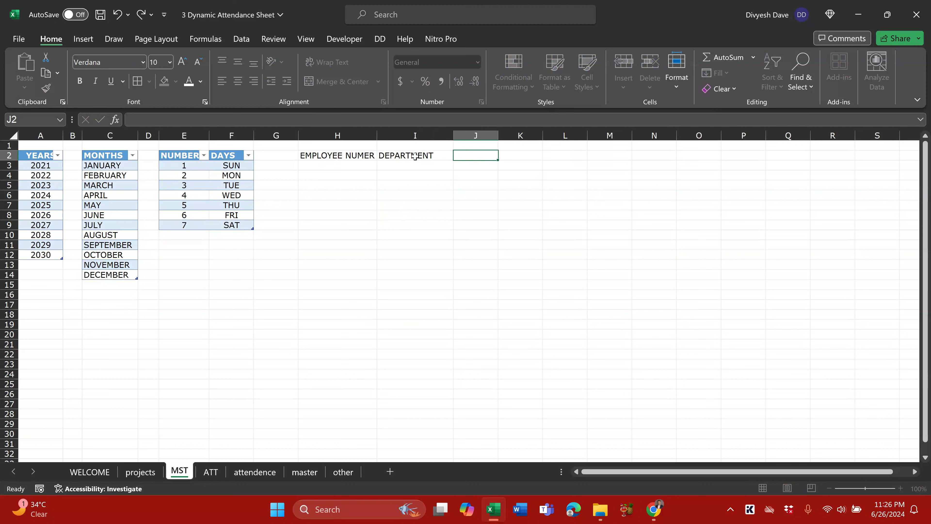
Enter the header JOINING MONTH in J2 and autofit its column width
type("JOINING MONTH")
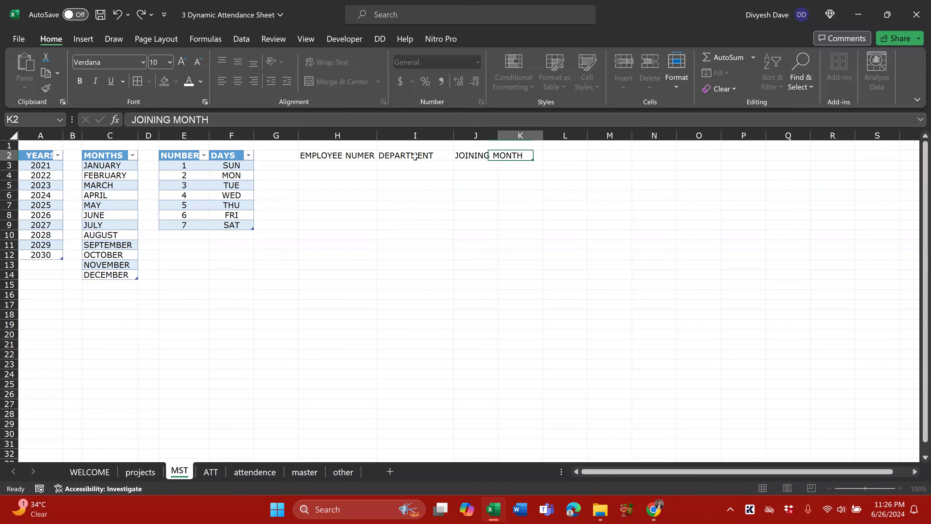
key("ctrl+Return")
key("alt")
key("h")
key("o")
key("i")
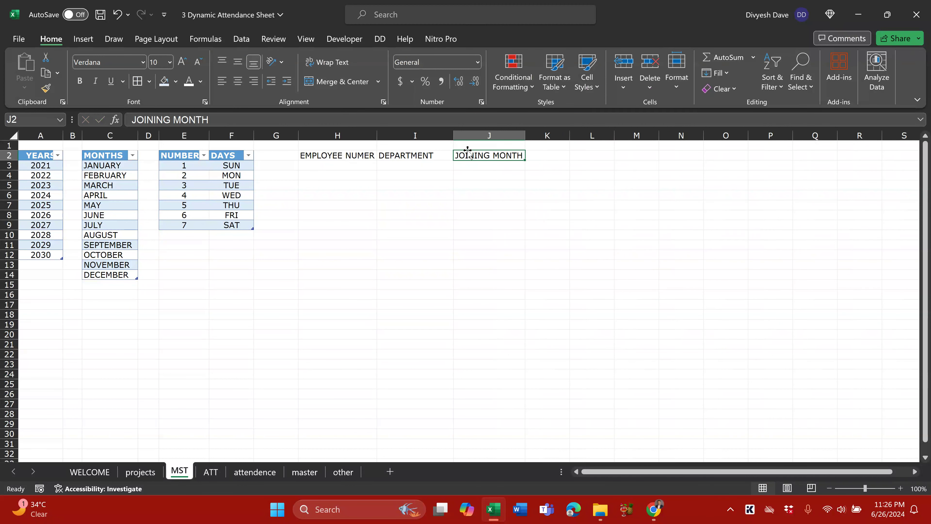
Enter the header JOINING YEAR in K2
left_click(547, 152)
type("JOINING YEAR")
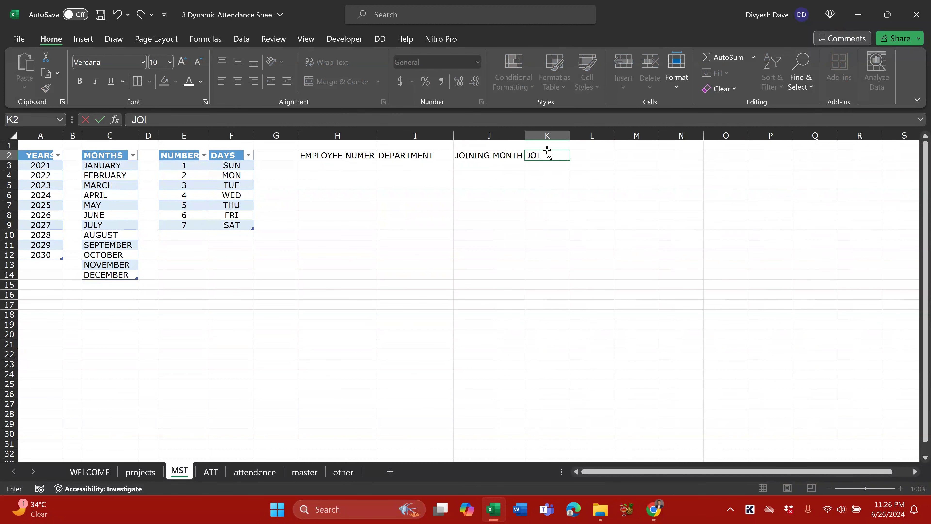
key("Return")
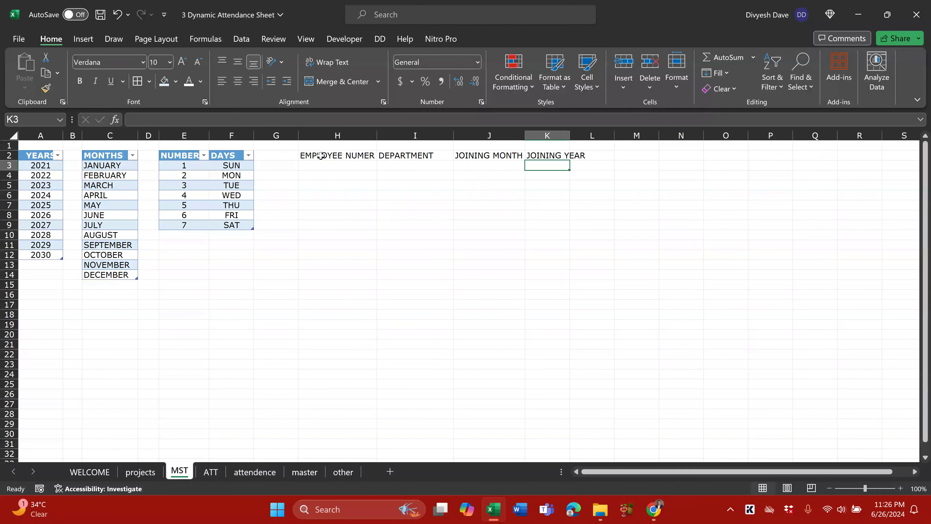
Apply all borders to the range H2:L16
left_click_drag(316, 156, 592, 291)
key("alt+h")
key("b")
key("a")
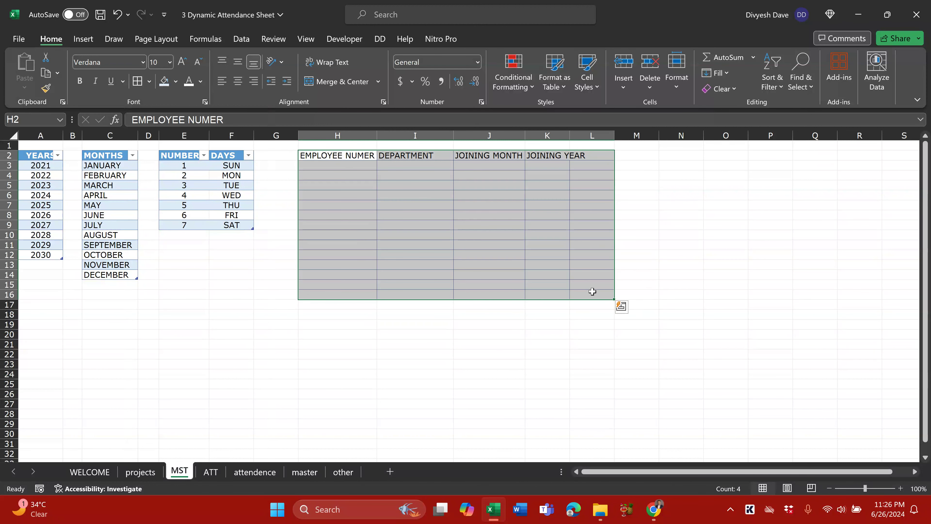
Convert the range H2:L16 into a table that uses its first row as headers
key("ctrl+t")
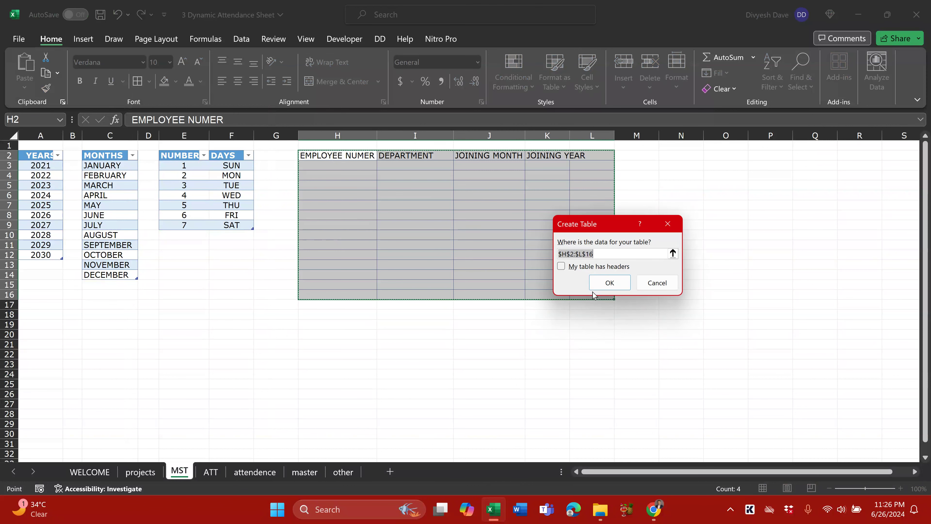
left_click(587, 267)
key("Return")
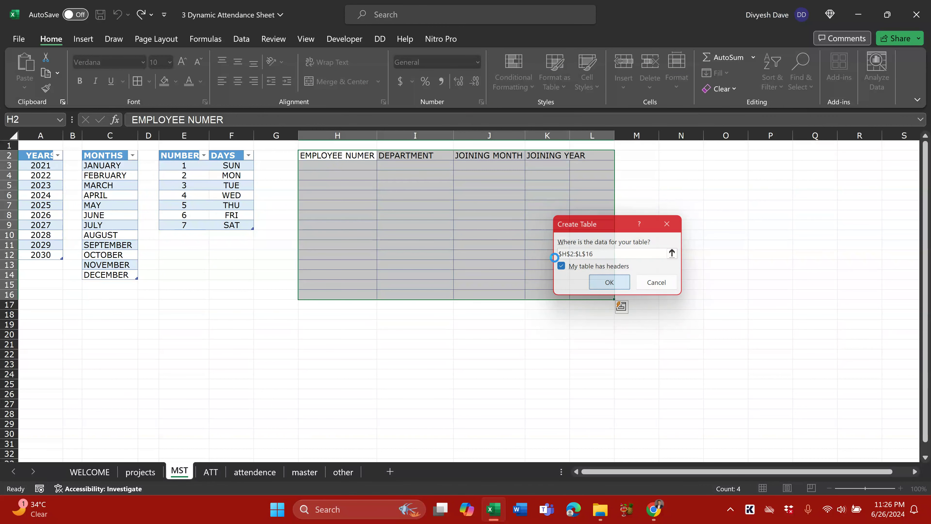
left_click(436, 175)
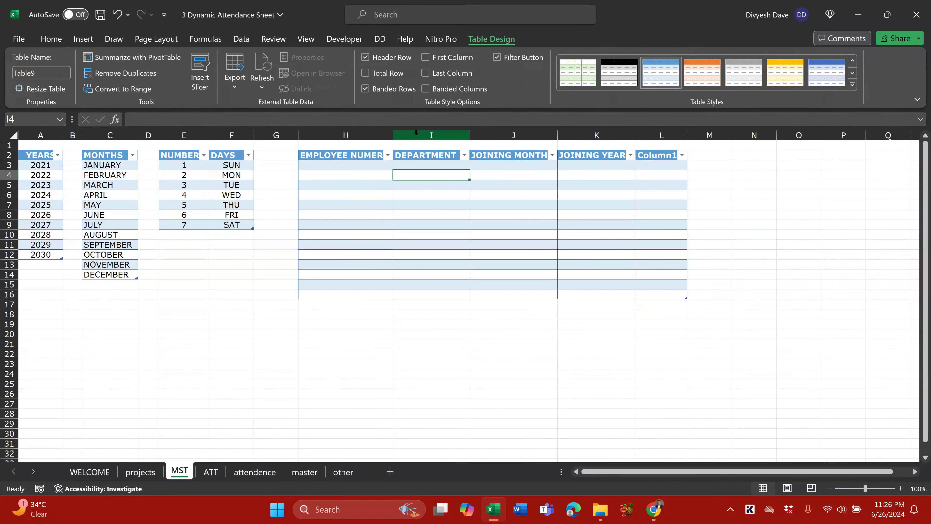
Rename the last column header of the new table, in L2, as CODE
left_click(667, 155)
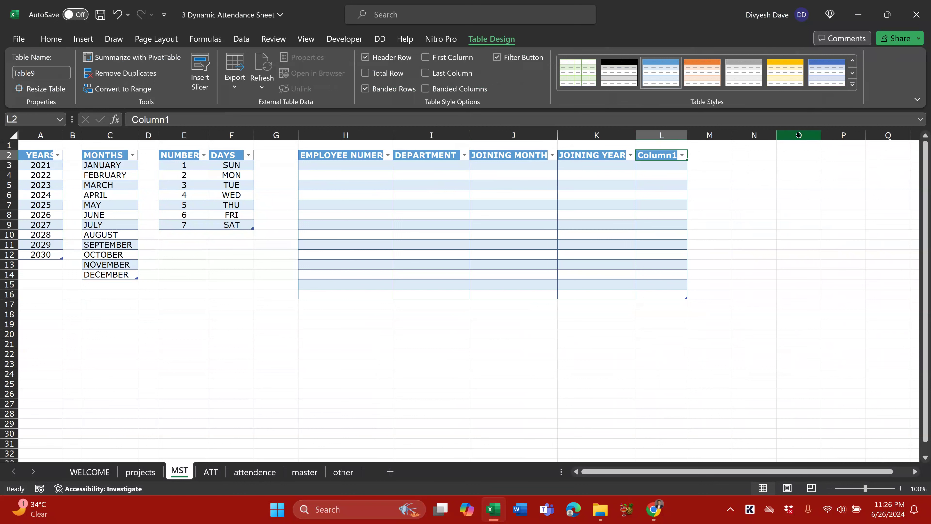
type("CODE")
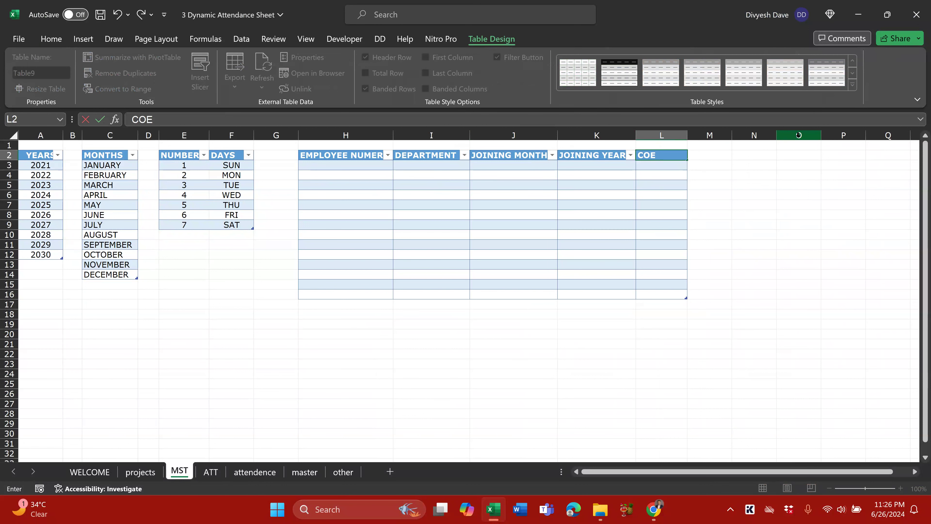
key("Return")
Enter 101 in H3 and fill the employee number column down to H16 as a series ending at 114
left_click(366, 165)
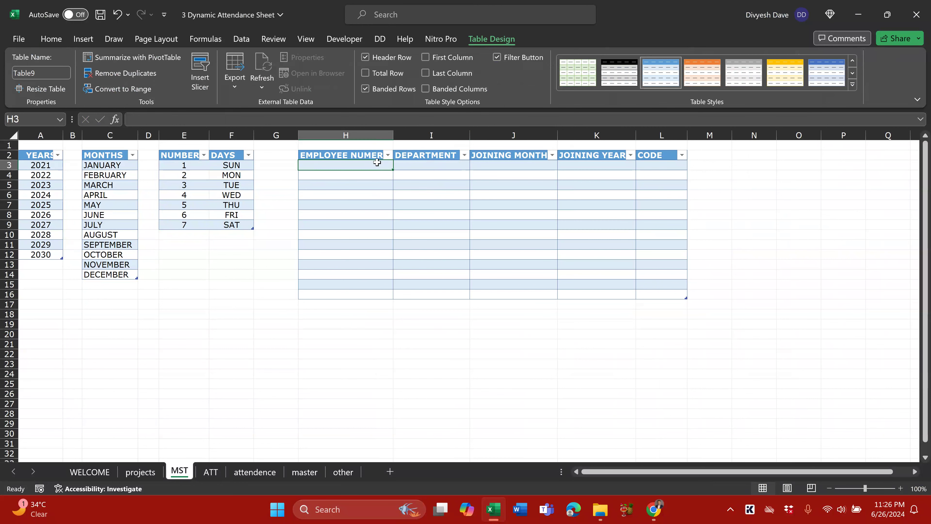
type("10")
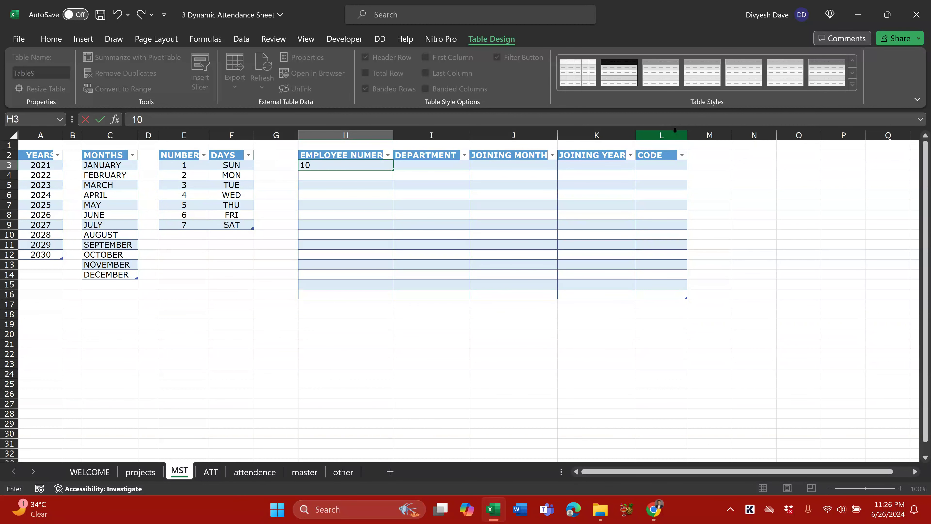
type("011")
key("ctrl+Return")
key("shift+Down")
key("shift+Down")
key("shift+Down")
key("shift+Down")
key("shift+Down")
key("shift+Down")
key("shift+Down")
key("shift+Down")
key("shift+Down")
key("shift+Down")
key("shift+Down")
key("shift+Down")
key("shift+Down")
key("alt+h")
key("f")
key("i")
key("s")
key("Return")
Center the employee numbers in H3:H16
key("alt+h")
key("a")
key("c")
left_click(509, 184)
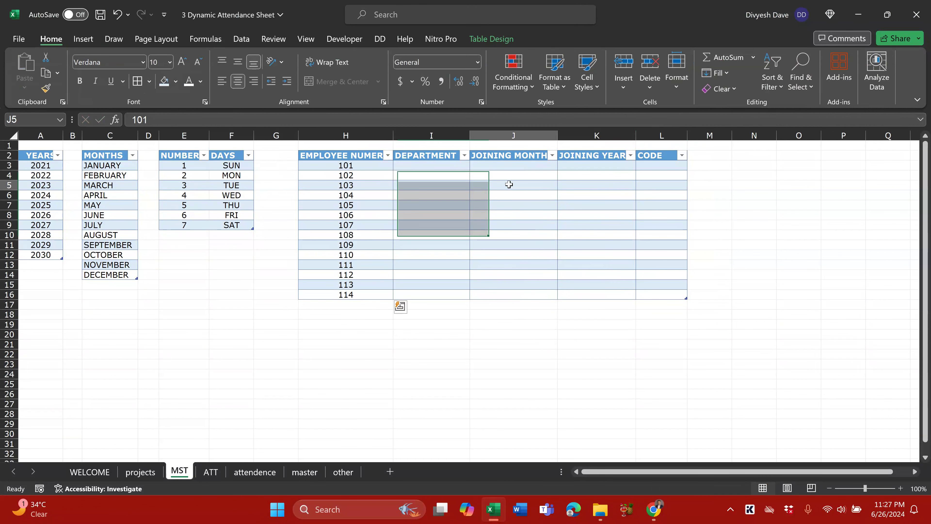
Enter the department ACC for the first four employees in I3:I6
left_click(425, 166)
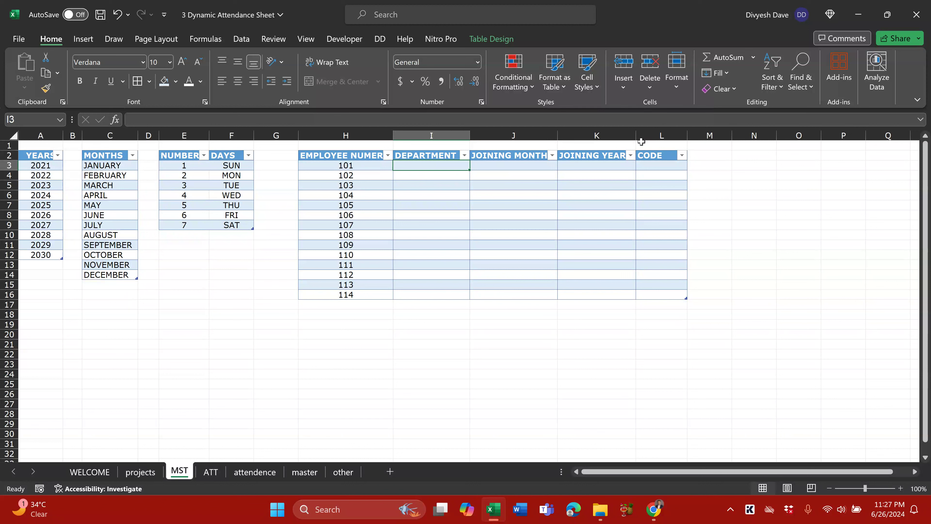
type("A")
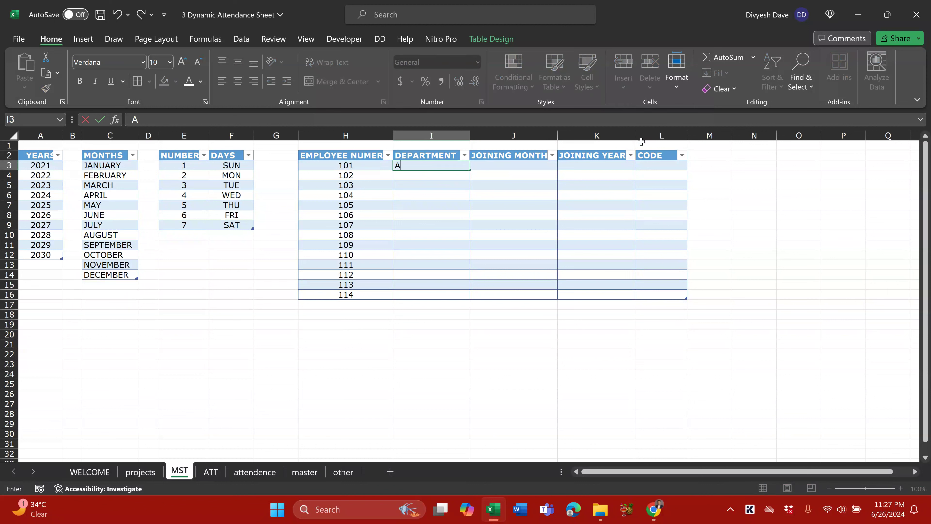
type("CC")
key("Return")
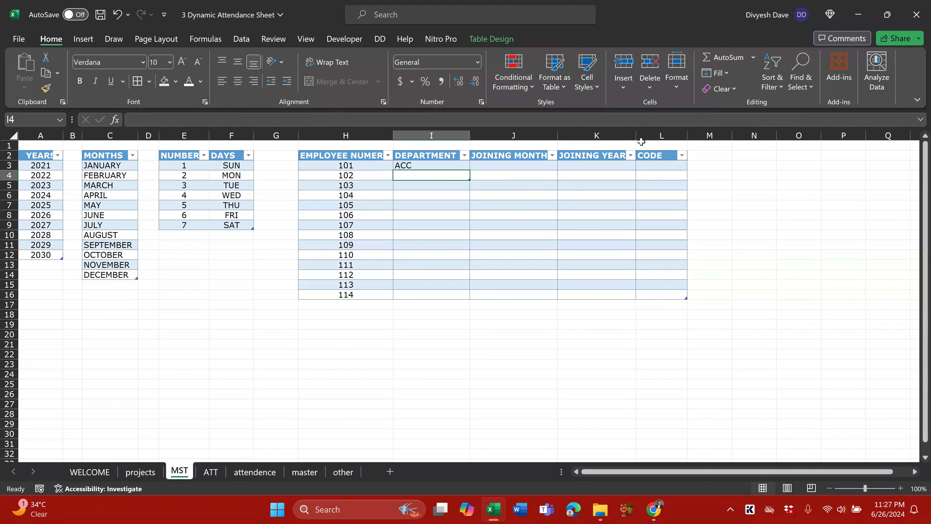
type("ACC")
key("Return")
type("C")
key("Return")
type("C")
key("Escape")
key("Up")
type("ACC")
key("Return")
type("AC")
key("Return")
Enter the department ADM in I7:I8 and HR in I9:I10
type("ADM")
key("Return")
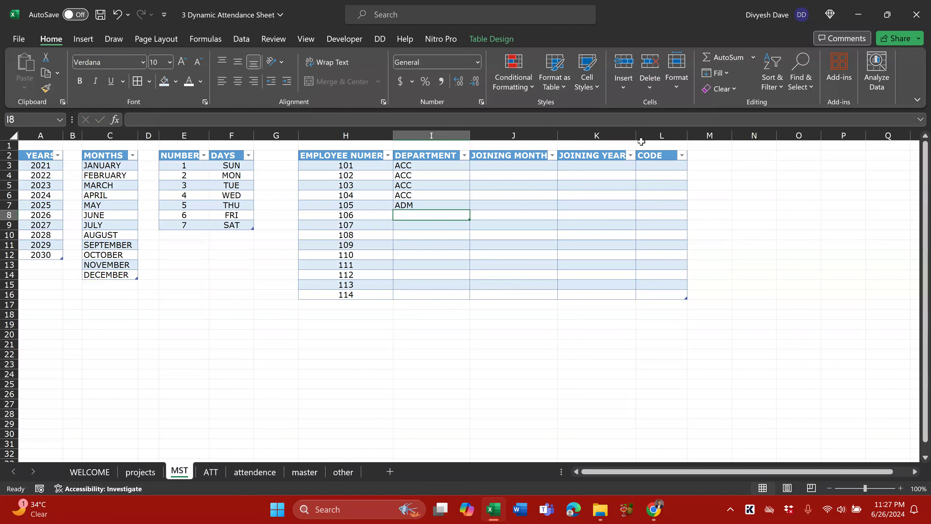
type("ADM")
key("Return")
type("HR")
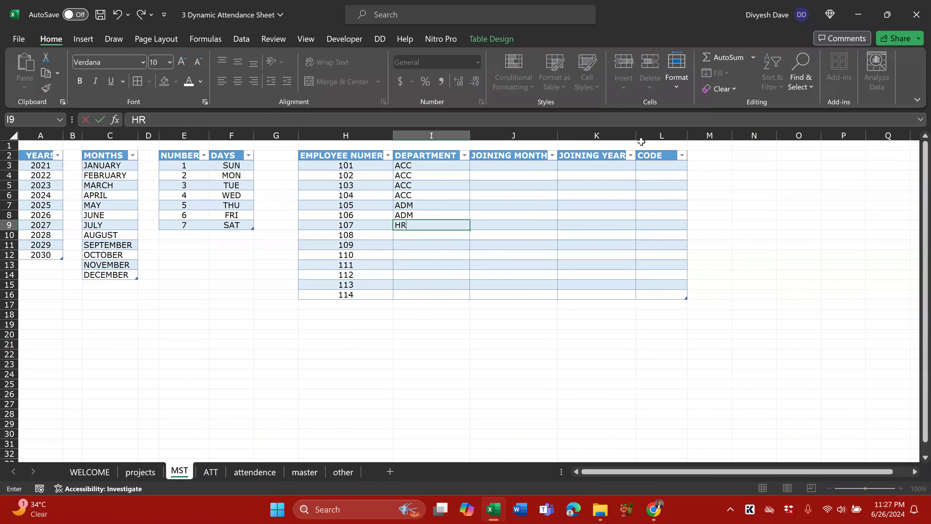
key("Return")
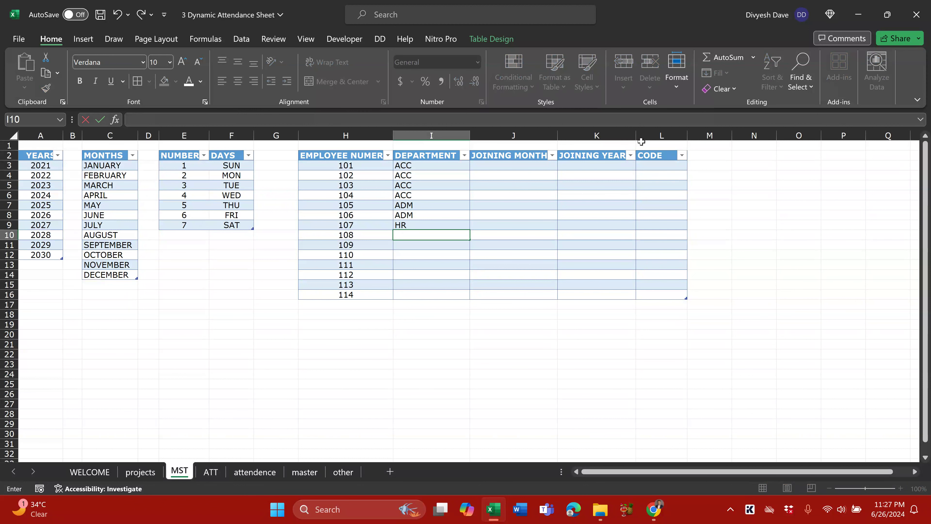
type("HR")
key("Return")
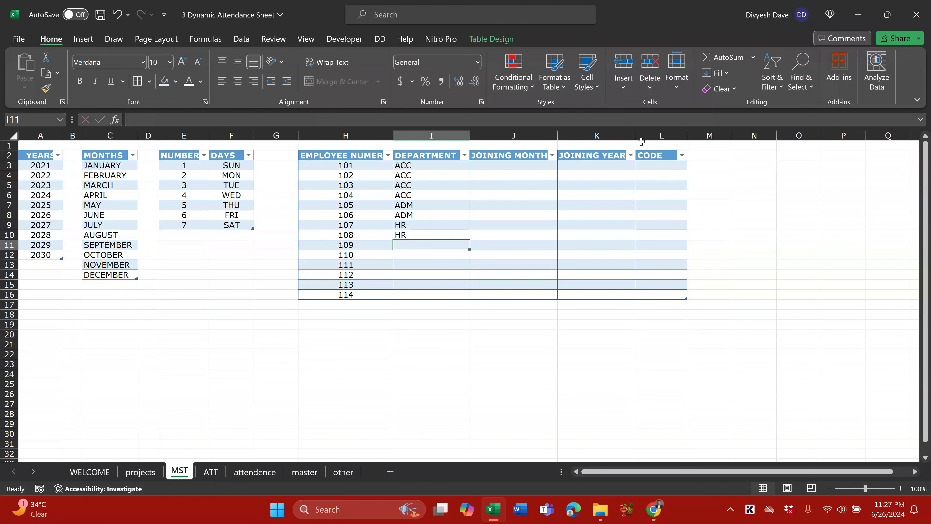
Enter the department SAL in I11:I12
type("SAL")
key("Return")
type("SA")
Enter the department PRD in I13:I15 and ADM in the table's last row, I16
type("P")
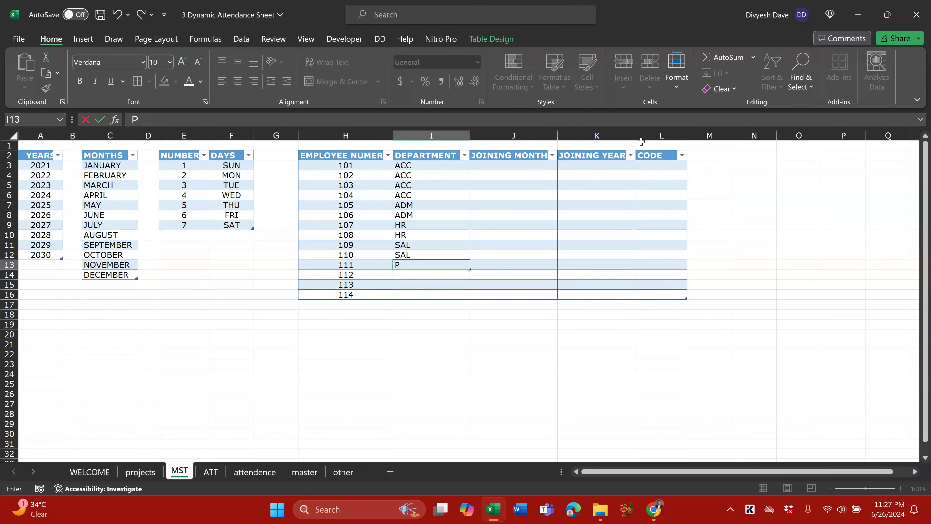
type("DN")
key("Return")
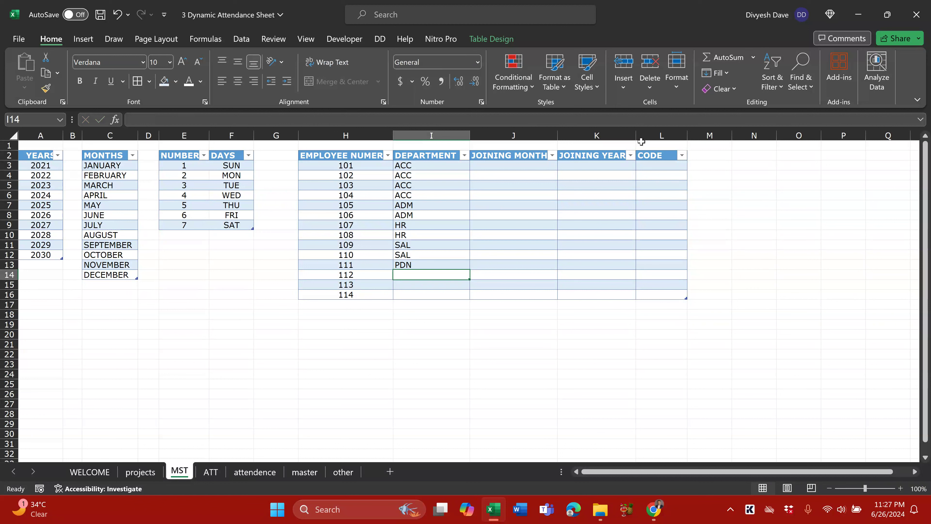
key("Up")
type("PRD")
key("Return")
type("PRD")
key("Return")
type("P")
key("Return")
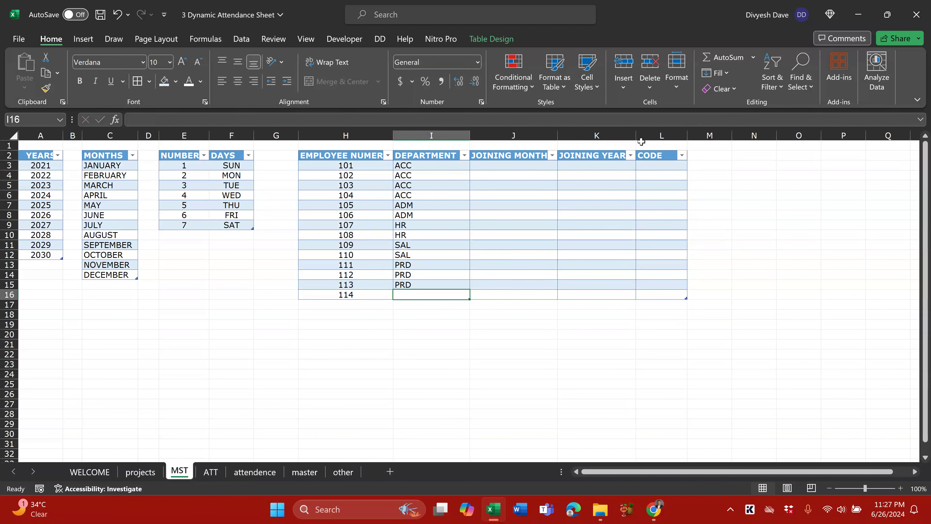
type("ADM")
key("ctrl+Return")
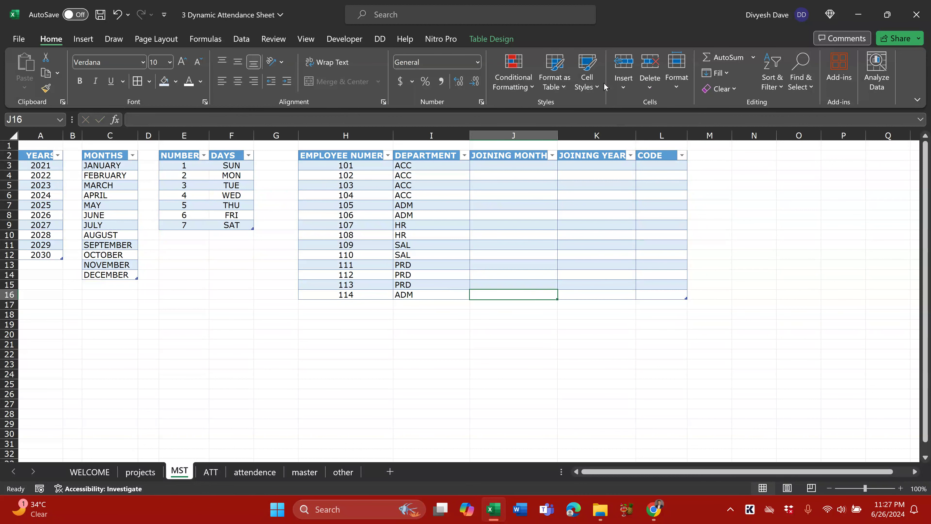
Enter the joining month MAR in J3 and J4 and JAN in J5 of the employee table
left_click(414, 131)
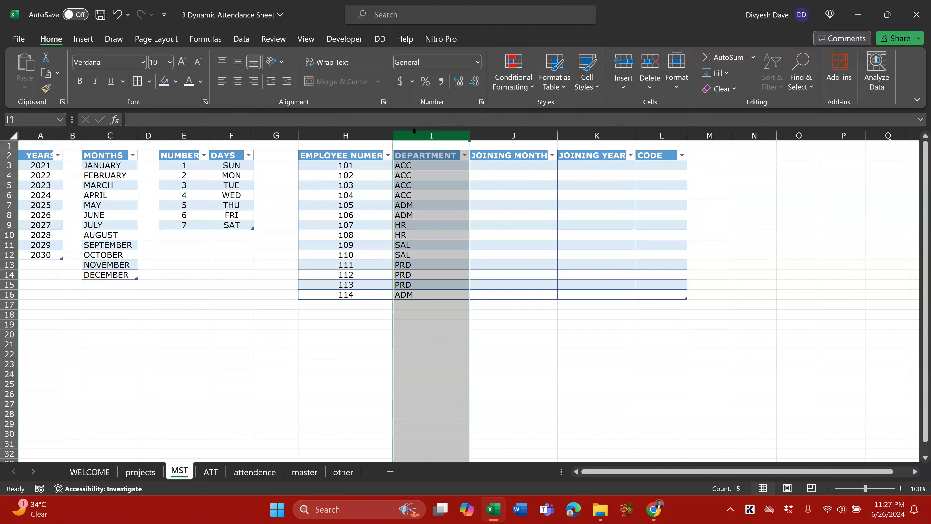
left_click(493, 165)
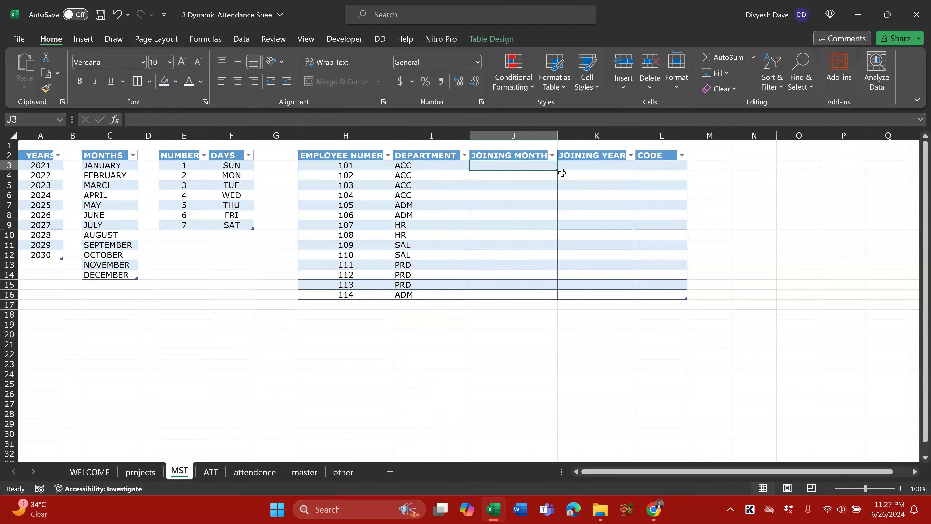
type("MAR")
key("Return")
type("MAR")
key("Return")
type("J")
key("Return")
key("Up")
type("JAN")
key("Return")
Enter the joining month DEC in J7 and JAN in J8, leaving J6 empty
key("Return")
type("NA")
key("Return")
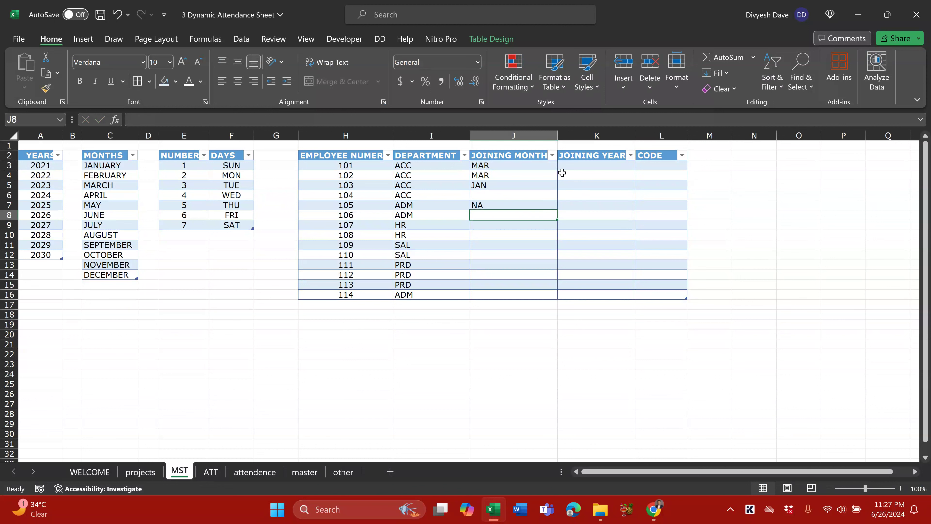
key("Up")
type("DEC")
key("Return")
type("JAN")
key("Return")
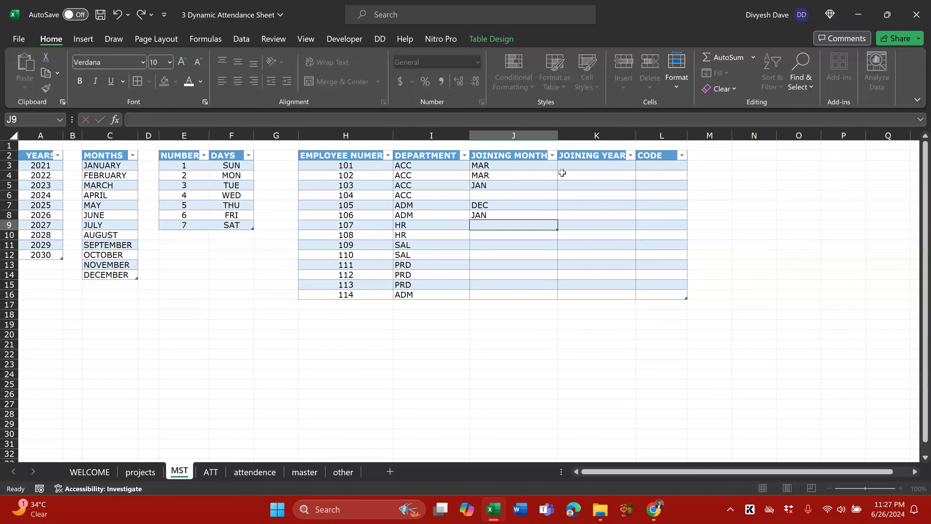
Enter the joining months OCT, AUG and SEP in J9:J11
type("OCT")
key("Return")
type("AUG")
key("Return")
type("SEP")
key("Return")
Fill the skipped joining month in J6 with JUN
key("Up")
key("Up")
key("Up")
key("Up")
key("Up")
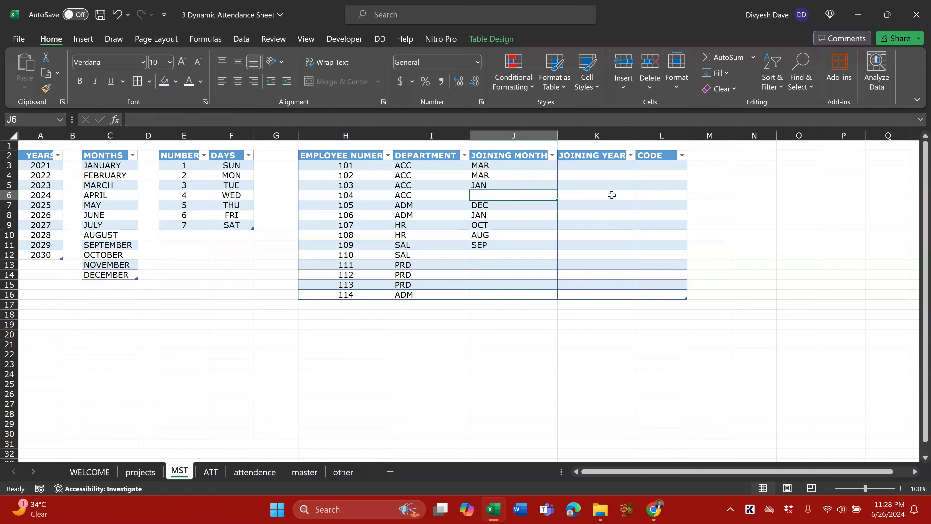
type("JUN")
key("Return")
Enter the joining month OCT in J12 and NOV in J13
key("Down")
key("Down")
key("Down")
key("Down")
key("Down")
type("OCT")
key("Return")
type("O")
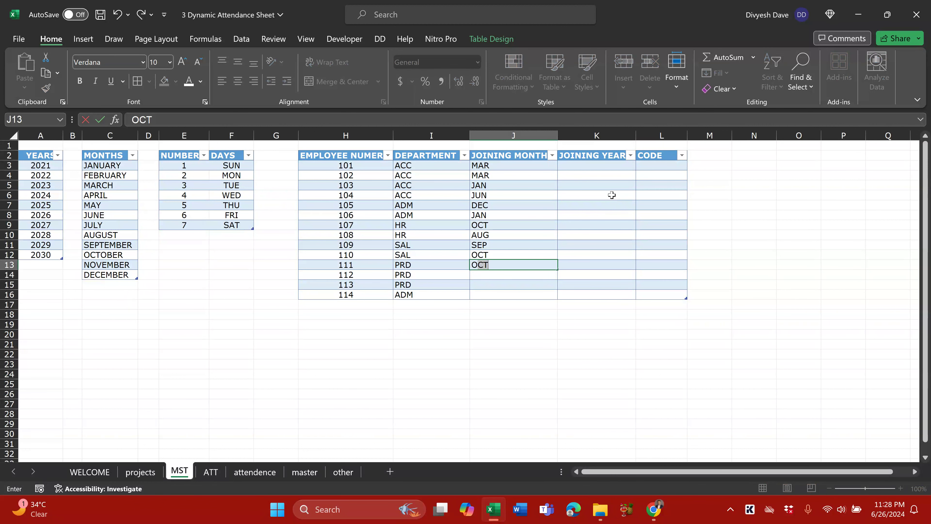
key("BackSpace")
key("BackSpace")
type("NOV")
key("Return")
Complete the joining month column with JAN, FEB and MAR in J14:J16
type("JAN")
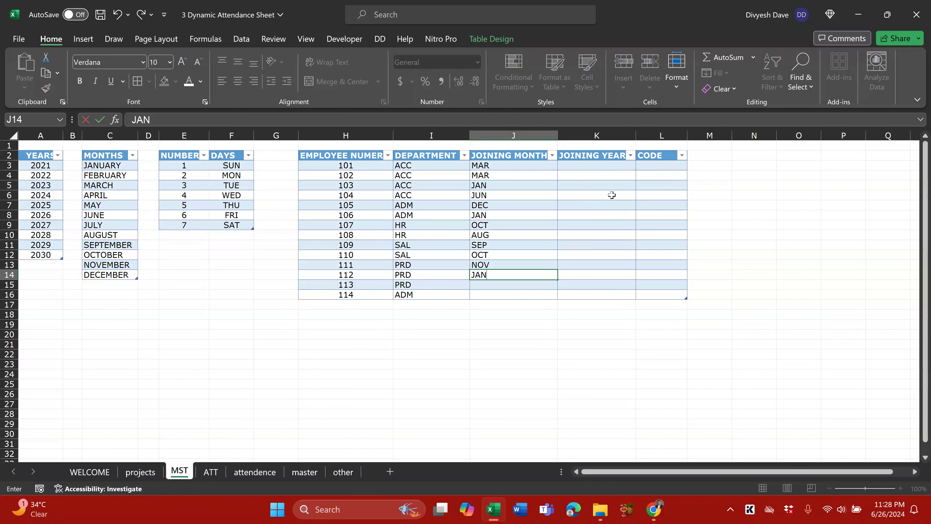
key("Return")
type("FEB")
key("Return")
type("MAR")
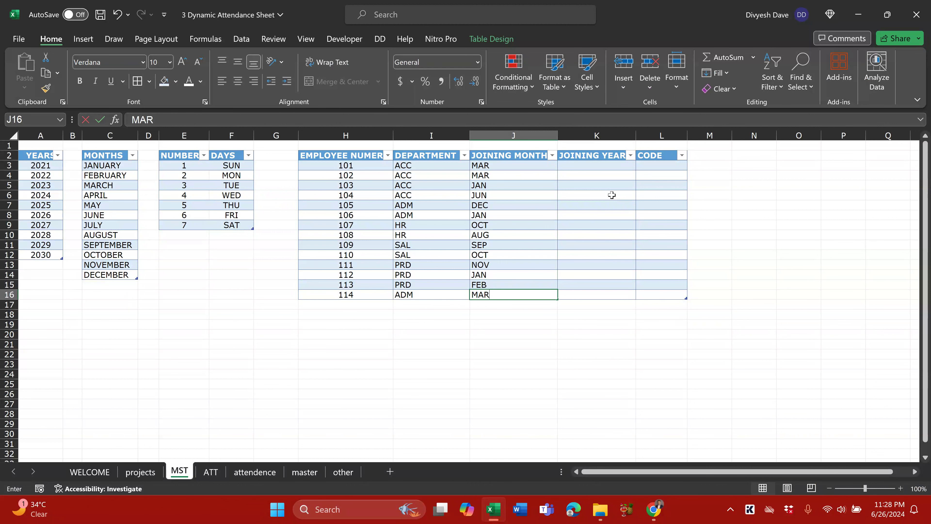
key("Tab")
Enter the two-digit joining years 22, 23 and 21 in K3:K5
left_click(613, 165)
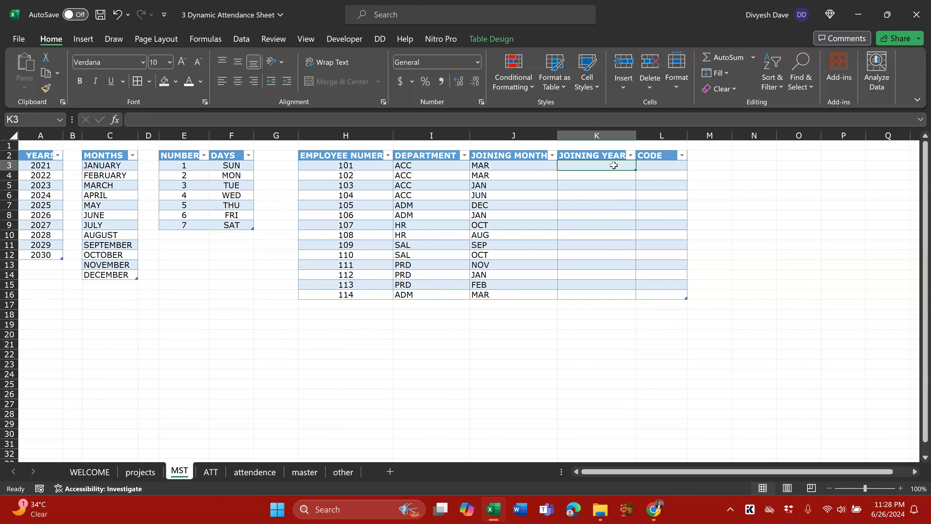
type("20")
key("BackSpace")
type("2")
key("Return")
type("23")
key("Return")
type("19")
key("Return")
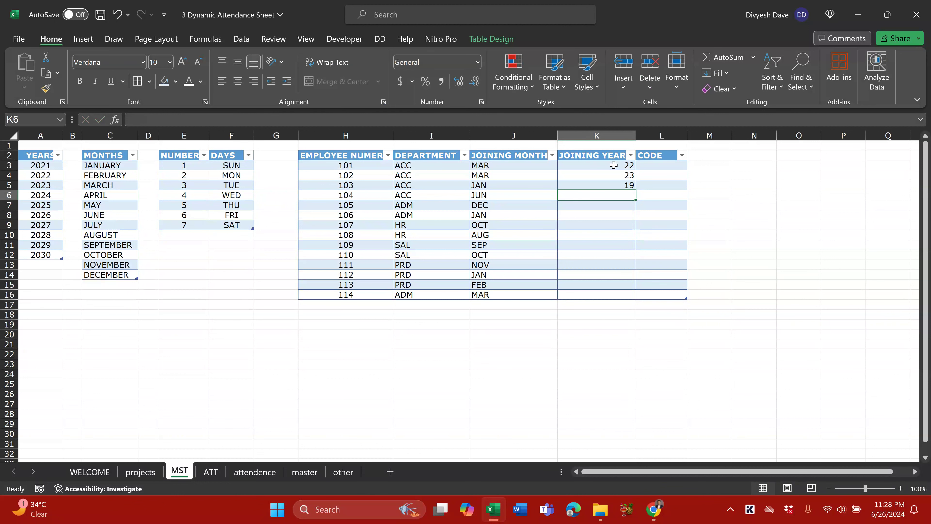
key("Up")
type("21")
key("Return")
Set the fourth employee's joining year in K6 to 24
type("09")
key("Return")
key("Up")
key("F2")
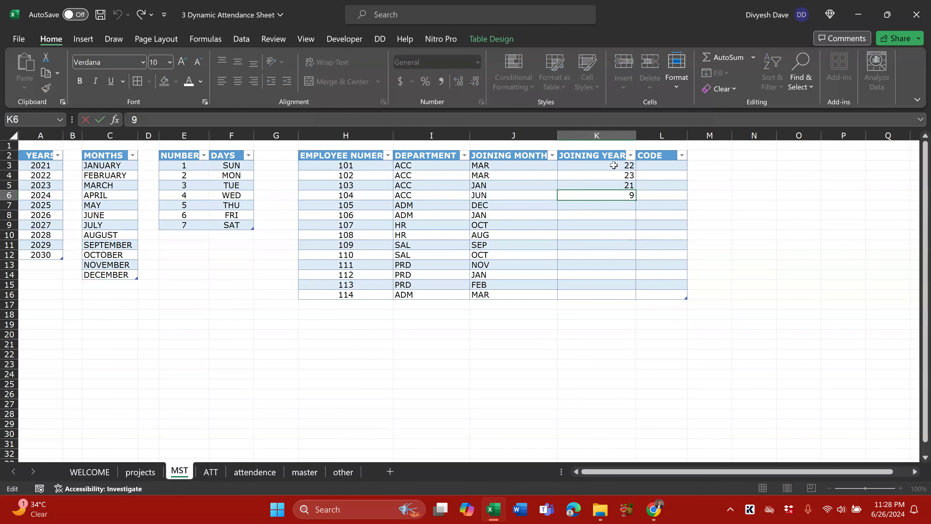
key("Escape")
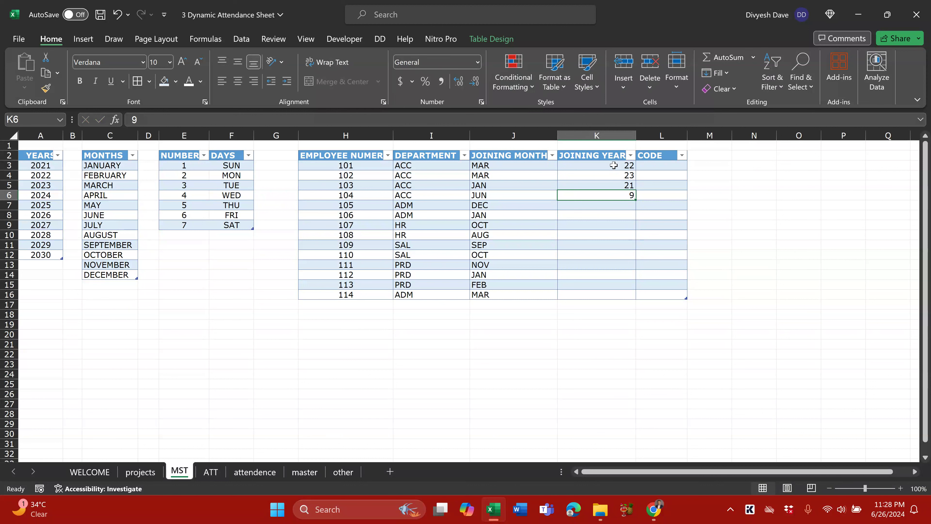
type("24")
key("Return")
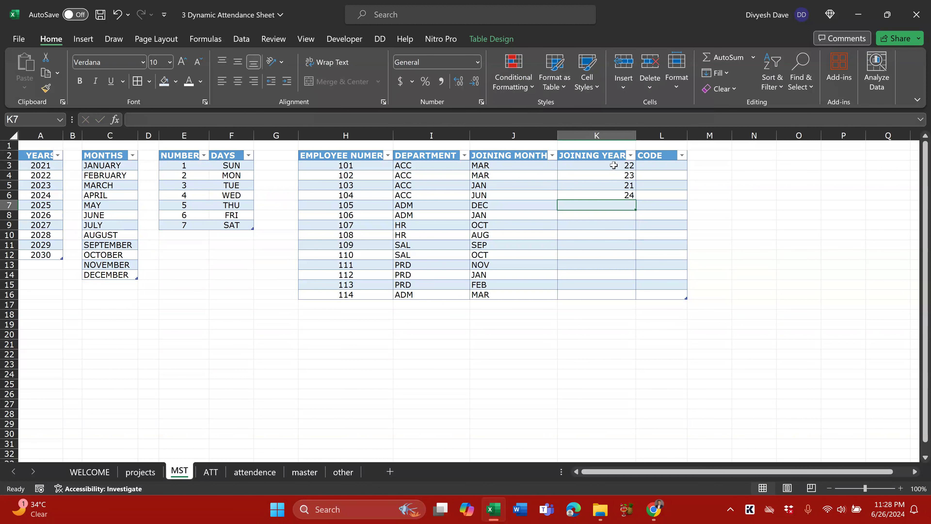
Enter the joining year 23 in K7 and 18 in K8
type("23")
key("Return")
type("1")
key("Escape")
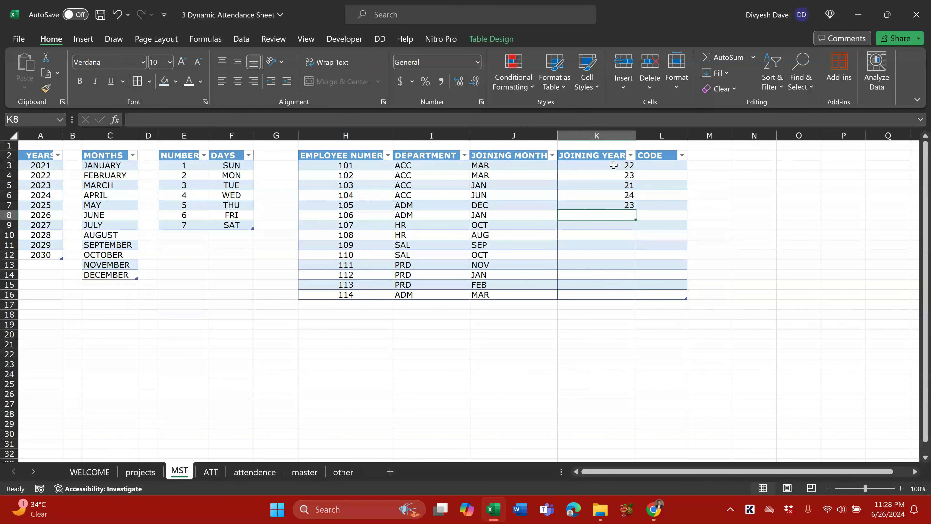
type("19")
key("BackSpace")
type("8")
key("Return")
Enter the joining years 14, 11 and 20 in K9:K11
type("14")
key("Return")
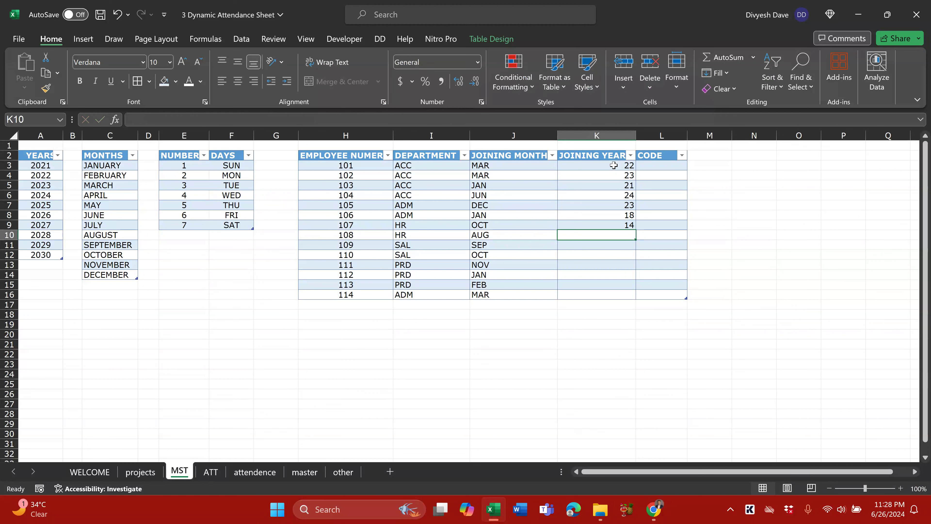
type("11")
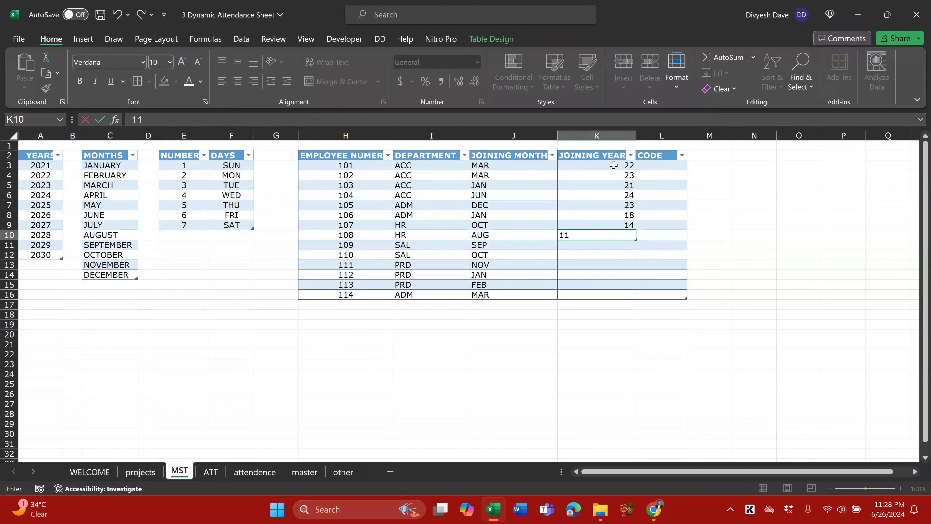
key("Return")
type("2")
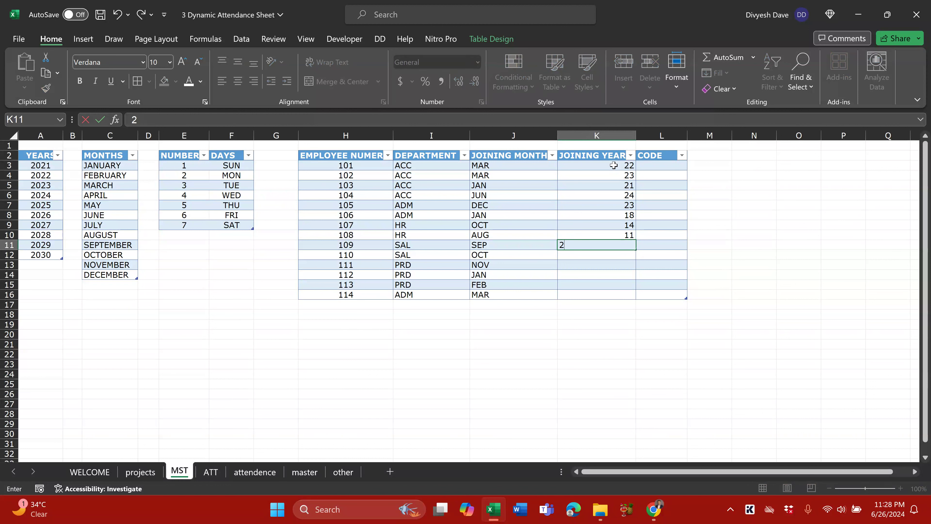
type("0")
key("Return")
Enter the joining years 21 and 22 in K12:K13 and 23 in K14:K16
type("21")
key("Return")
type("22")
key("Return")
type("23")
key("Return")
type("23")
key("Return")
type("23")
key("Tab")
Fill the CODE column from L3 with a CONCAT formula joining each row's employee number through joining year
left_click(654, 165)
type("=CON")
key("Tab")
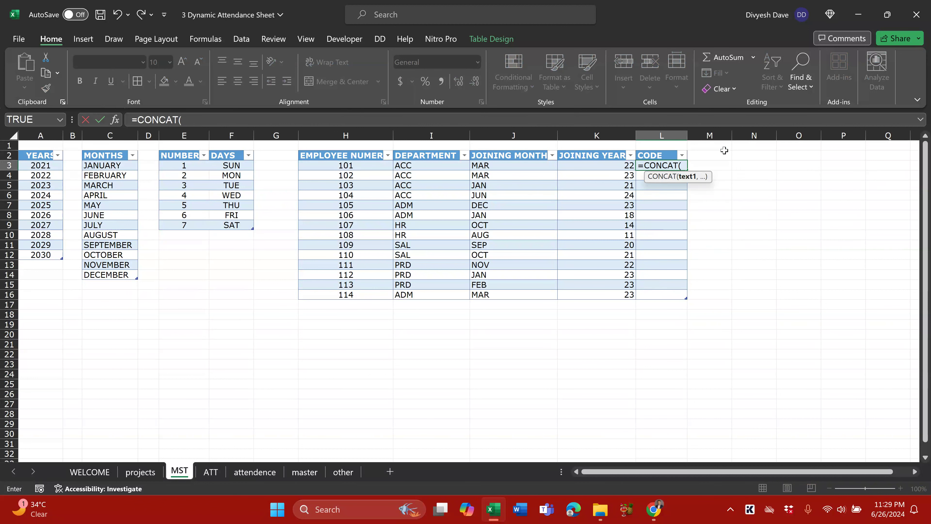
left_click_drag(348, 166, 572, 166)
type(")")
key("ctrl+Return")
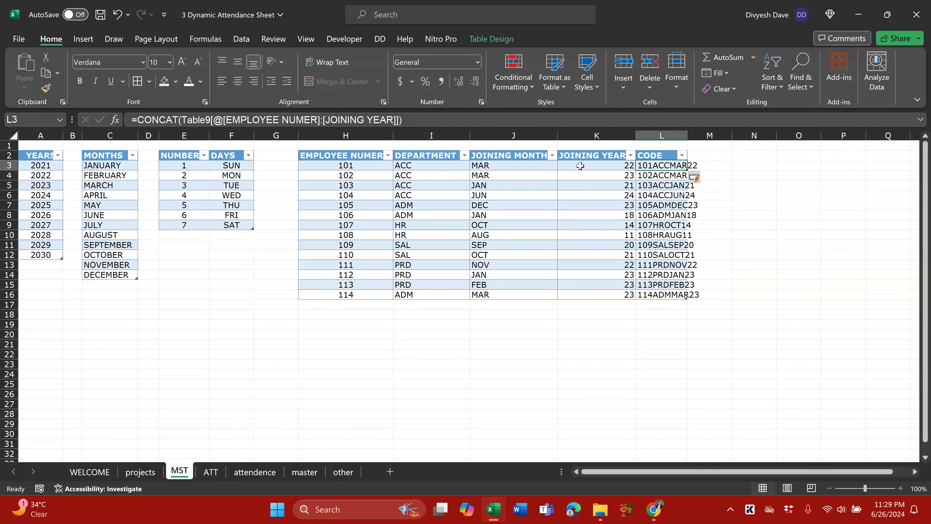
Autofit the width of the CODE column to its contents in L3:L16
key("ctrl+shift+Down")
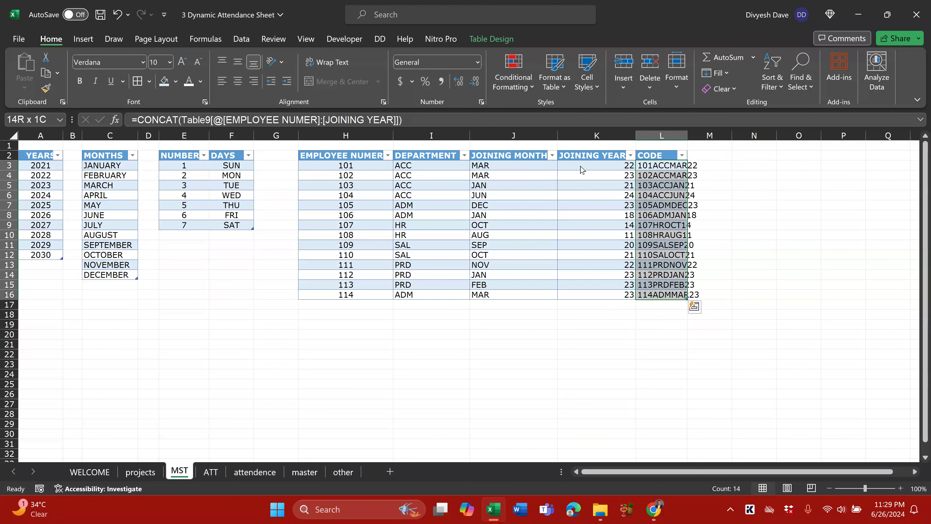
key("alt+h")
key("o")
key("i")
Copy the codes in L3:L16 and try to paste them into the EMP ID column of the ATT sheet from A13
key("ctrl+c")
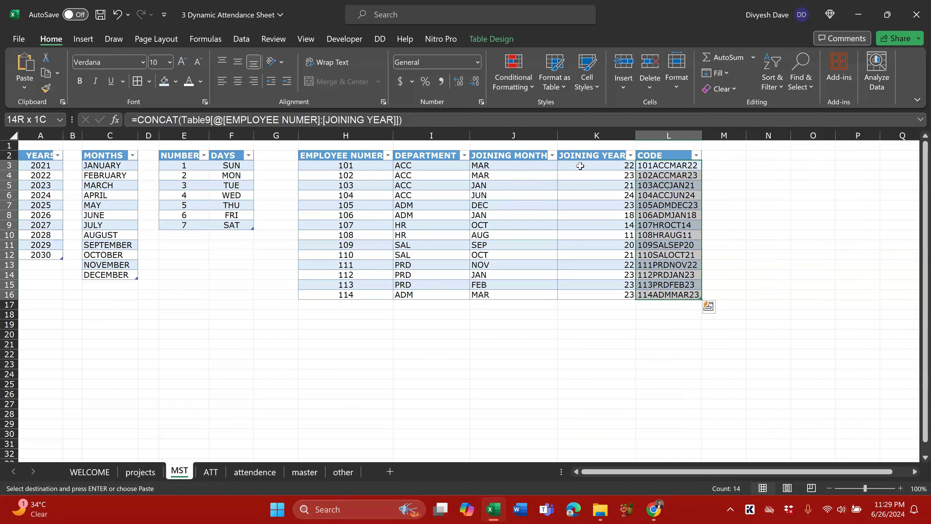
left_click(143, 471)
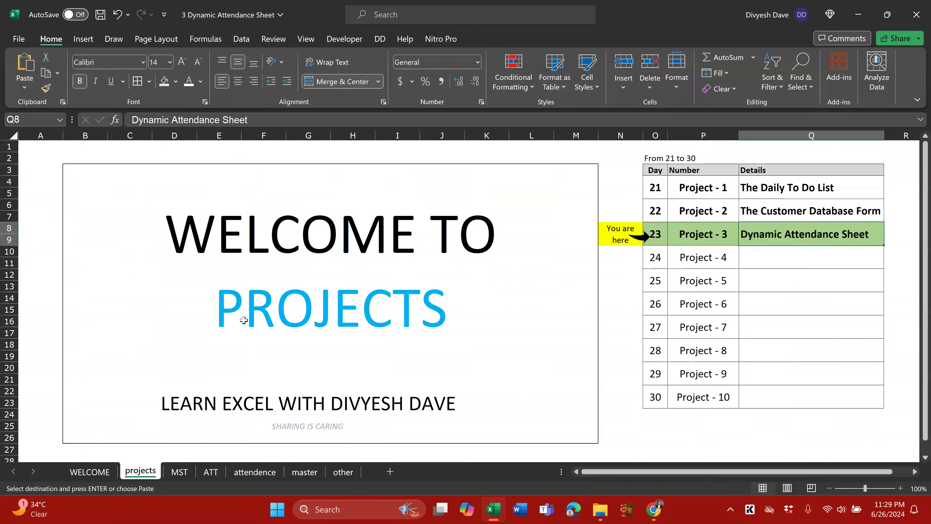
left_click(183, 473)
left_click(211, 472)
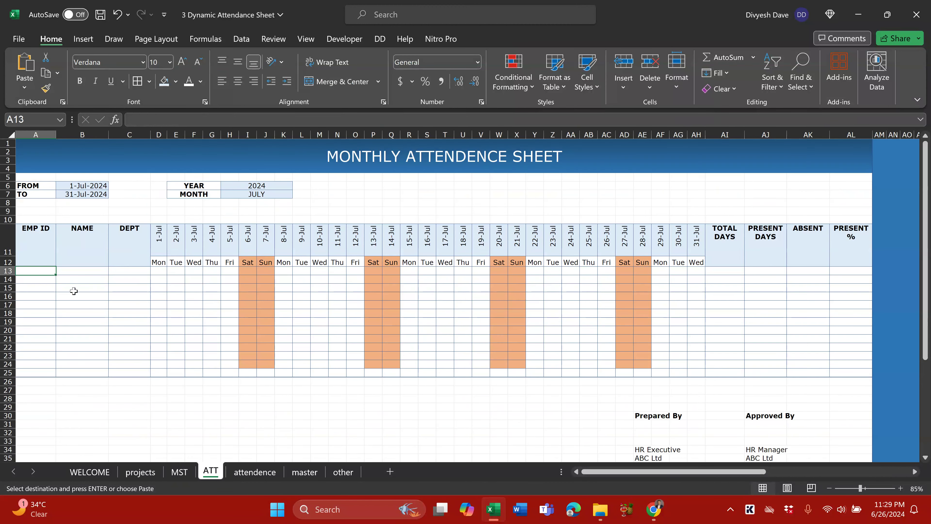
key("alt+e")
key("s")
key("t")
key("Return")
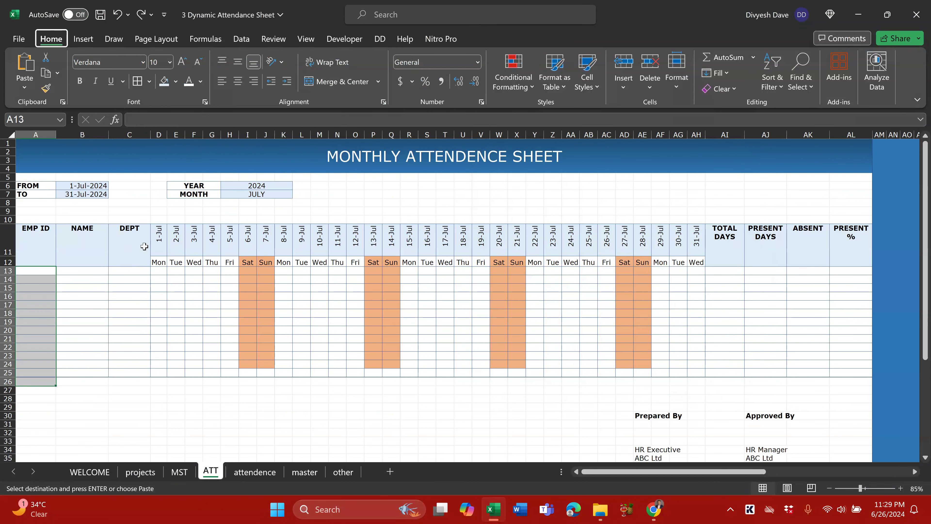
key("Escape")
Insert six rows at row 20 of the attendance table on the ATT sheet
key("Down")
key("Down")
key("Down")
key("Down")
key("Down")
key("Down")
key("Down")
key("shift+space")
key("ctrl+shift+plus")
key("ctrl+shift+plus")
key("ctrl+shift+plus")
key("ctrl+shift+plus")
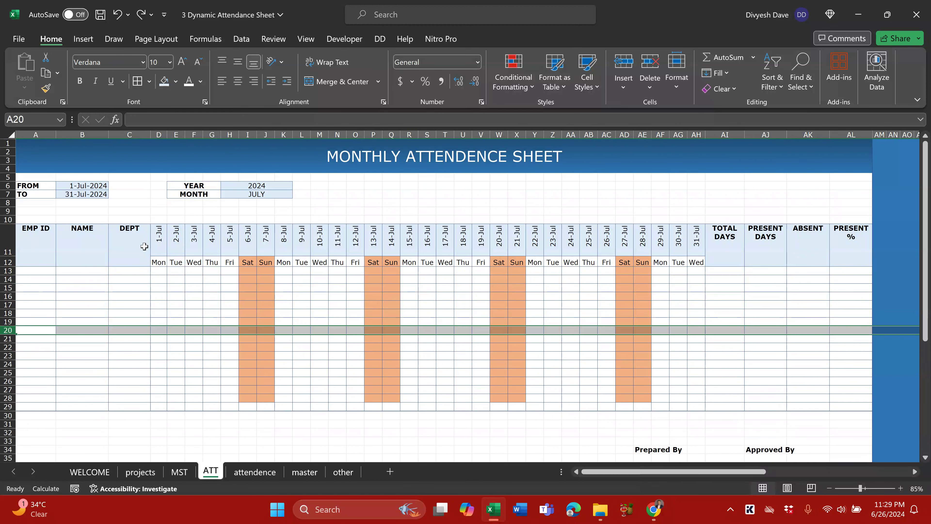
key("ctrl+shift+plus")
key("ctrl+shift+plus")
Delete three rows at row 17 of the attendance table
left_click(7, 309)
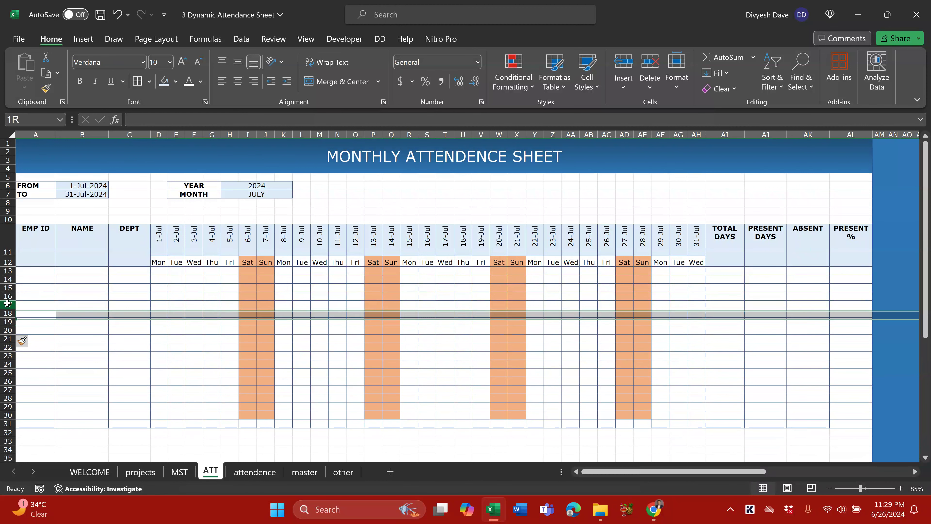
key("ctrl+minus")
key("ctrl+minus")
key("ctrl+minus")
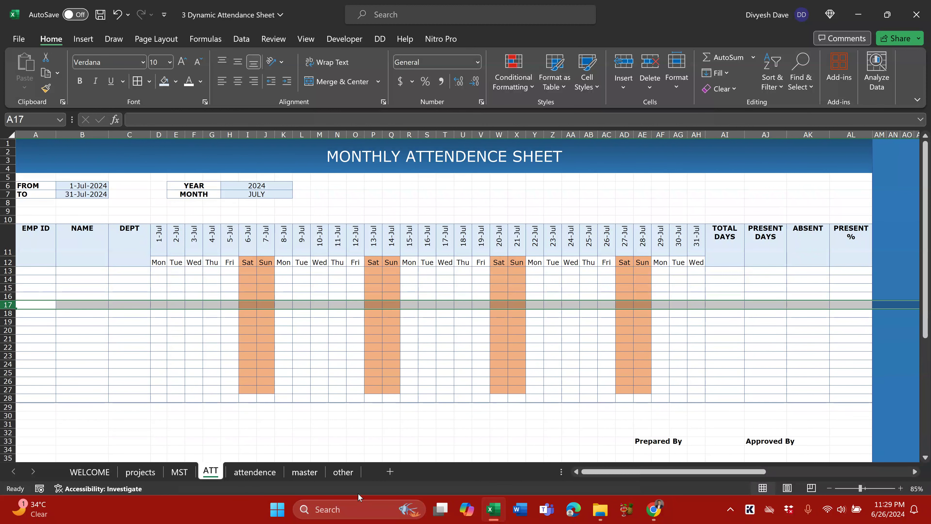
Remove the last two employee rows, H15:L16, from the employee table on the MST sheet
left_click(180, 471)
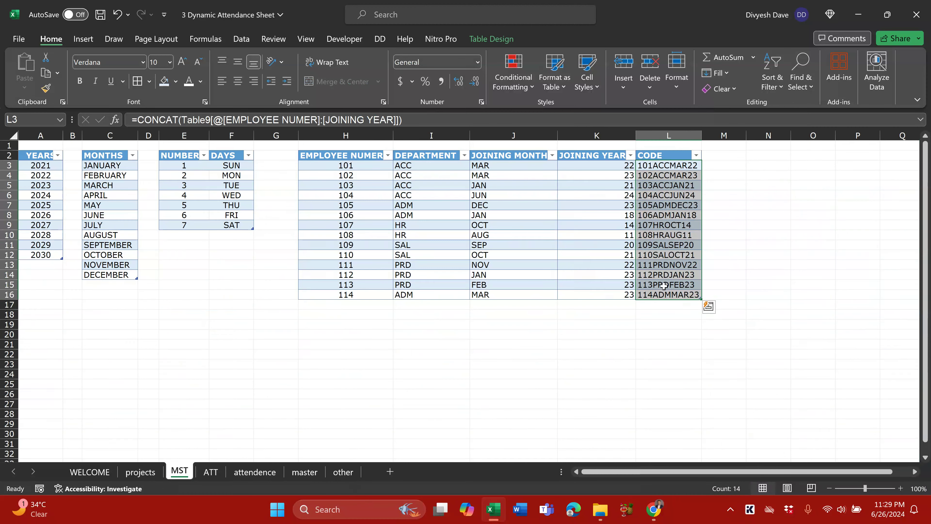
left_click_drag(346, 264, 680, 295)
left_click_drag(348, 277, 670, 296)
left_click_drag(329, 282, 655, 290)
key("Delete")
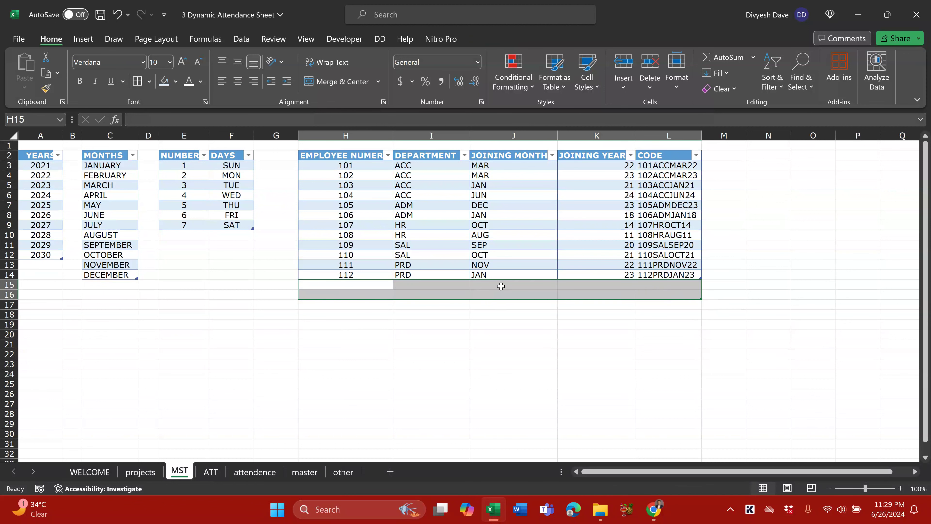
Copy the codes in L3:L14 and paste them as values into the EMP ID column of the ATT sheet from A13
left_click_drag(329, 167, 528, 214)
left_click_drag(667, 166, 667, 274)
key("ctrl+c")
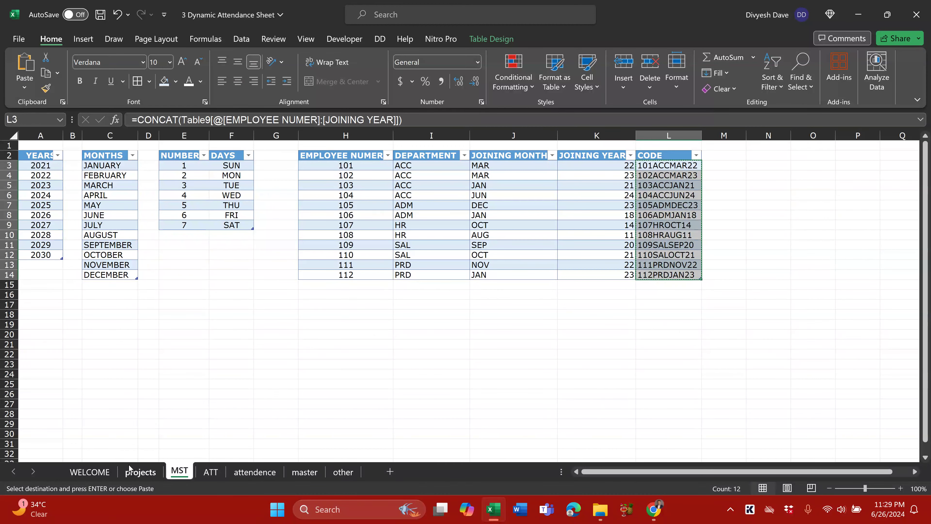
left_click(142, 473)
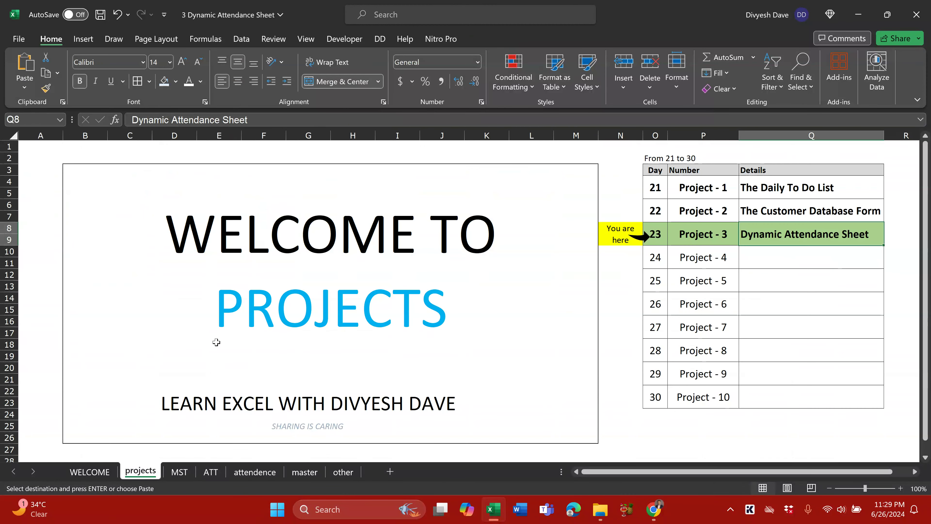
left_click(184, 472)
left_click(209, 472)
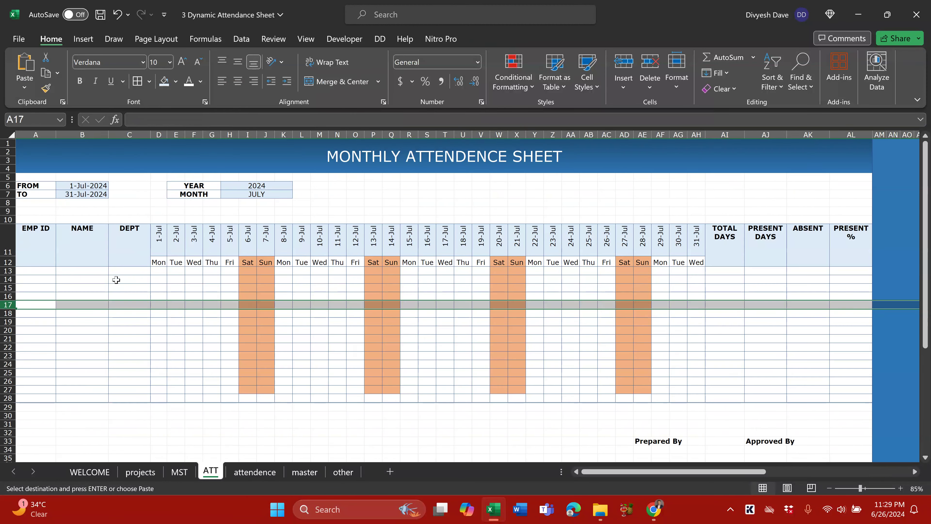
left_click(43, 271)
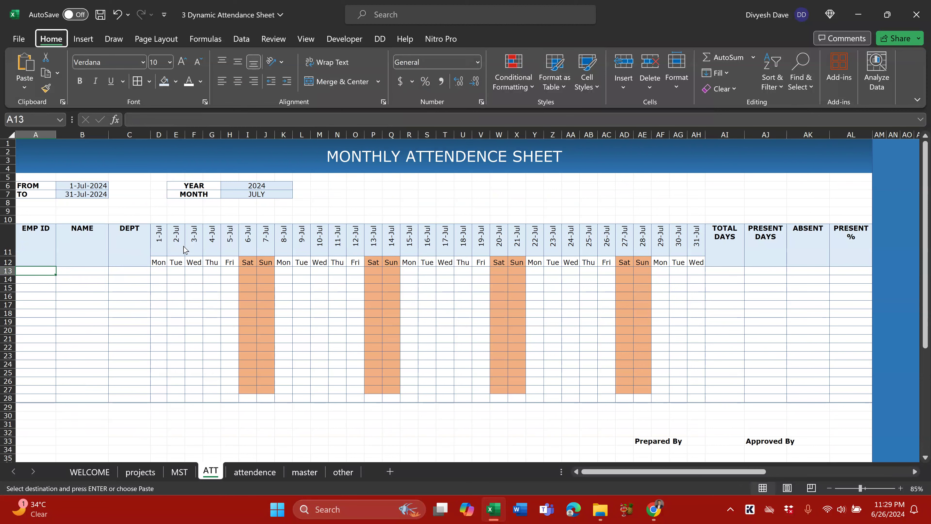
key("ctrl+alt+v")
key("t")
key("v")
key("Return")
Autofit the EMP ID column to the pasted codes and select the first NAME cell, B13
key("alt+h")
key("o")
key("i")
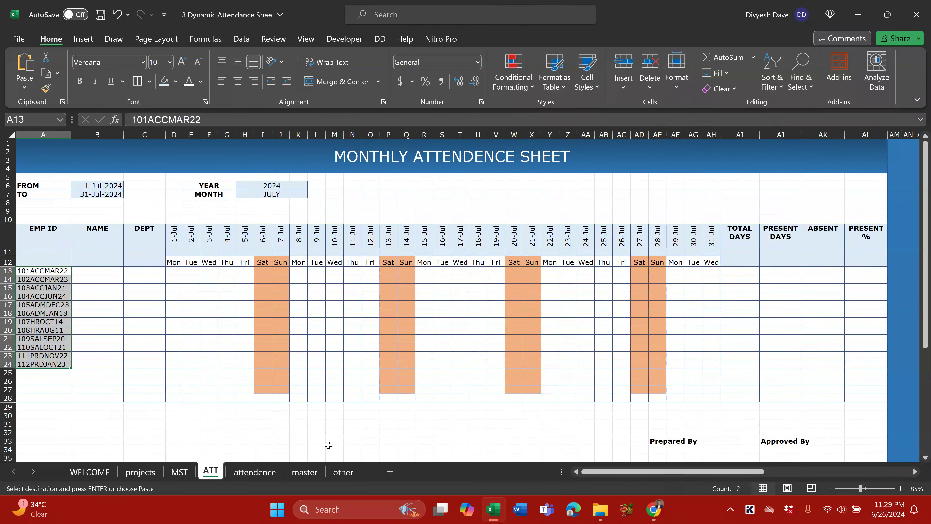
left_click(99, 271)
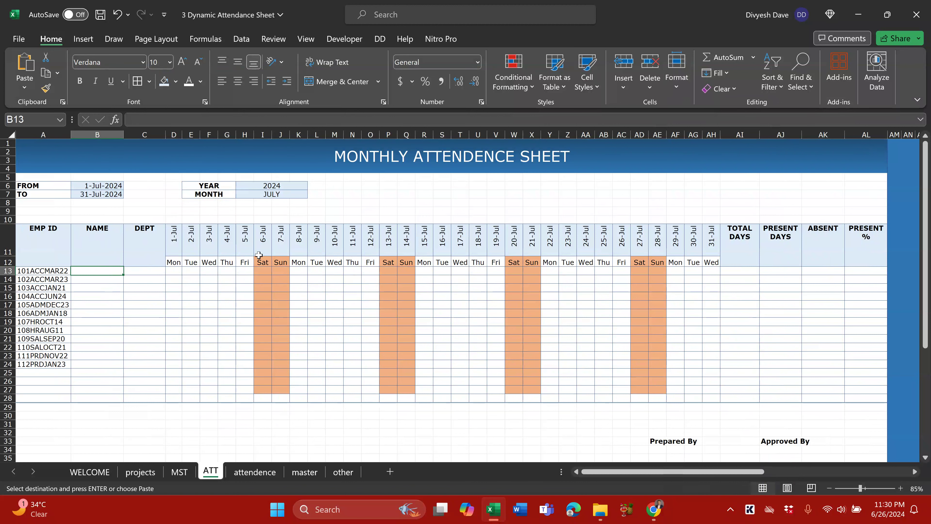
Enter the first two employees' names in B13 and B14 of the NAME column
type("JOHN M")
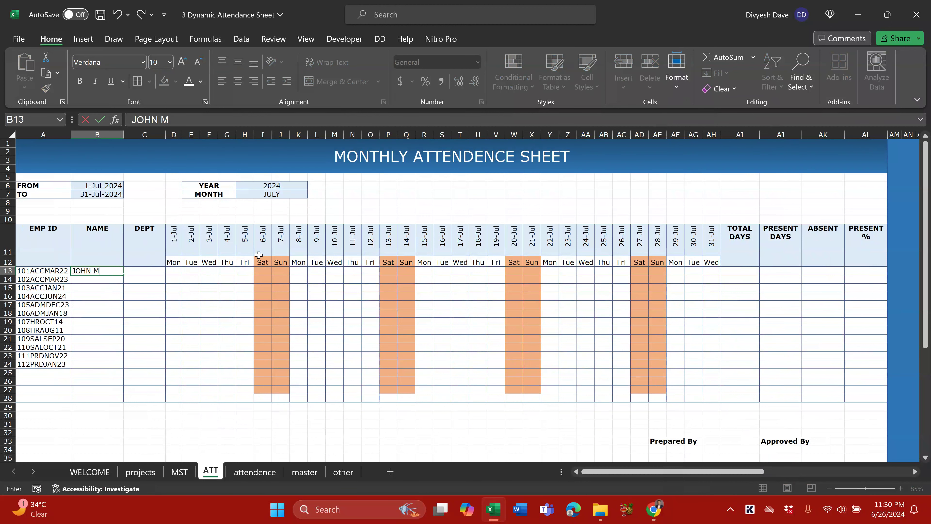
key("Return")
type("KETTY")
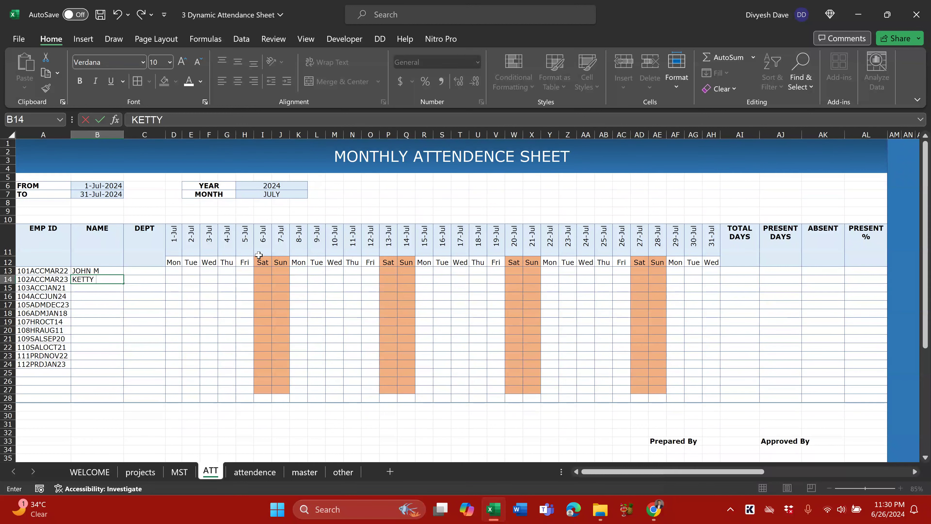
type(" G")
key("Return")
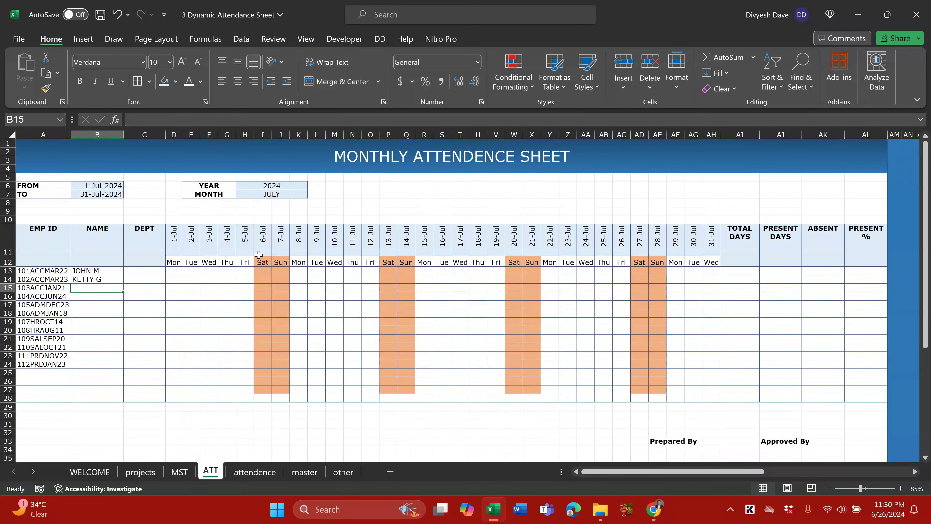
Left-align the NAME and EMP ID column headers in row 11 and return to the next empty name cell, B15
left_click(102, 243)
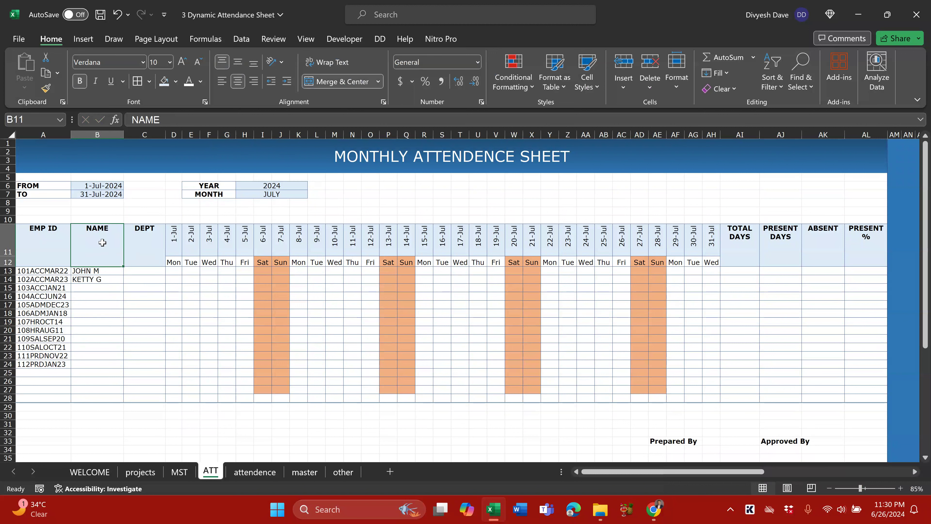
key("Left")
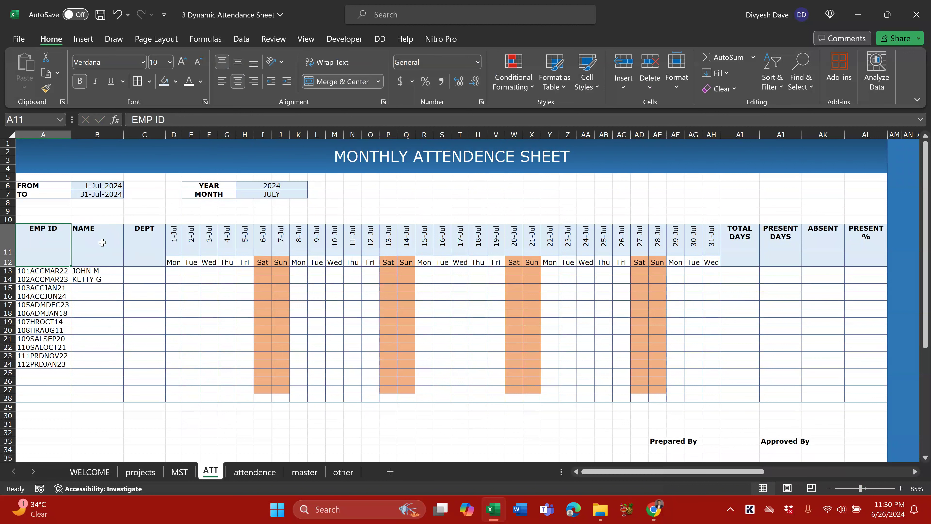
key("alt+h")
key("a")
key("l")
key("Right")
key("Right")
key("Left")
key("Down")
key("Down")
key("Down")
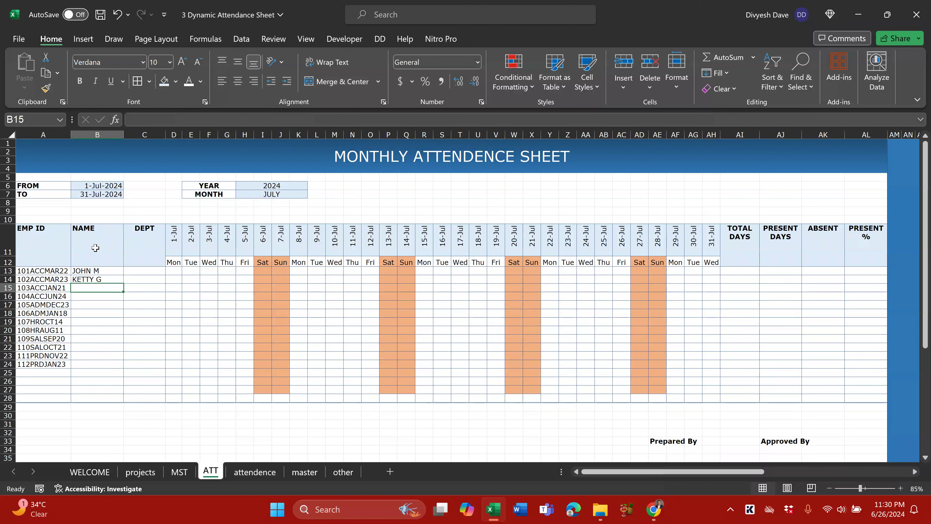
left_click_drag(55, 270, 55, 362)
left_click(46, 297)
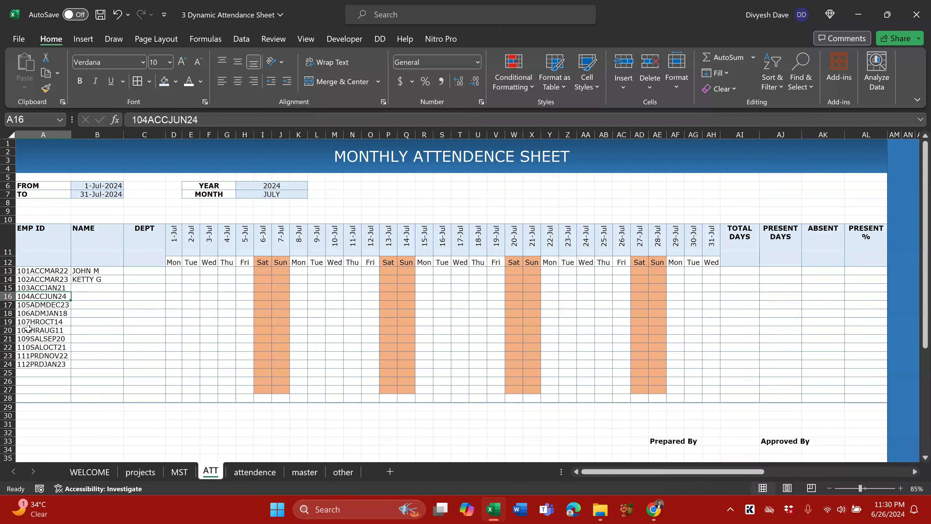
left_click(100, 292)
left_click(54, 280)
left_click_drag(52, 288, 51, 373)
Enter the next three employees' names in B15 through B17 of the NAME column
left_click(98, 288)
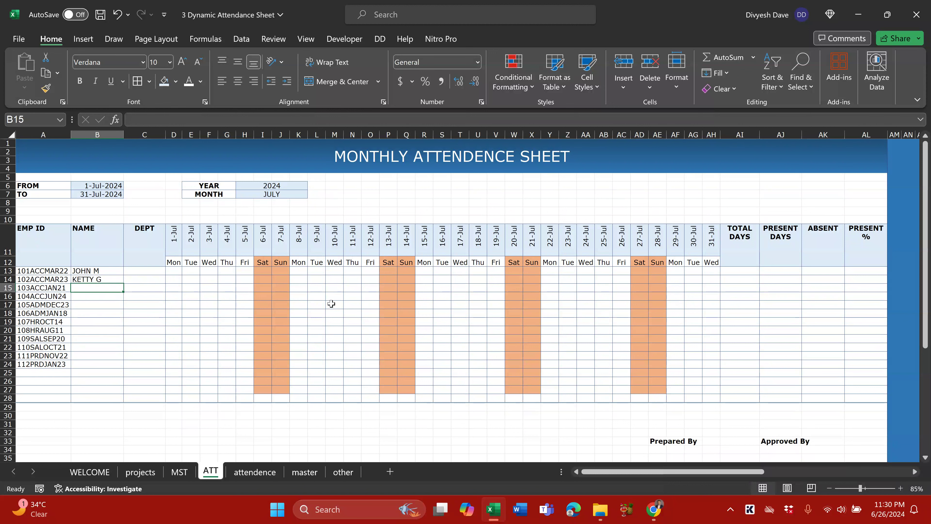
type("FILL P")
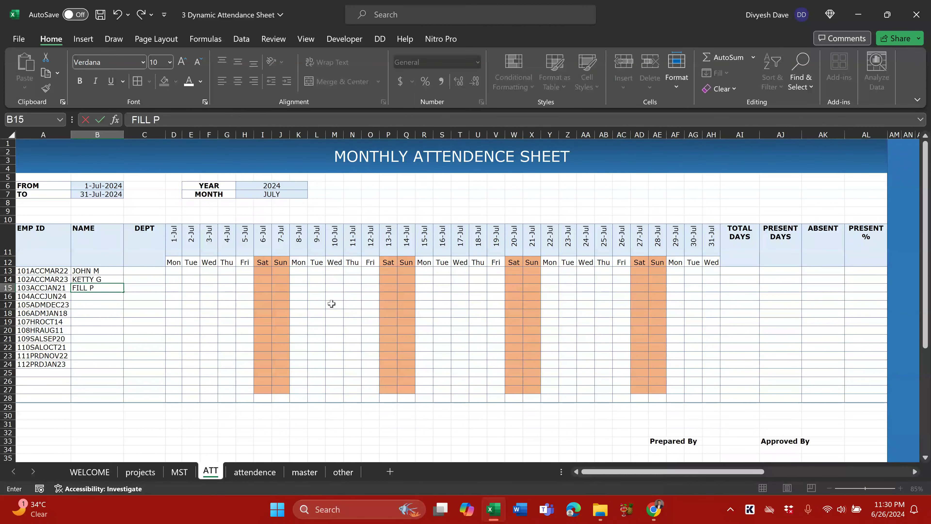
key("Return")
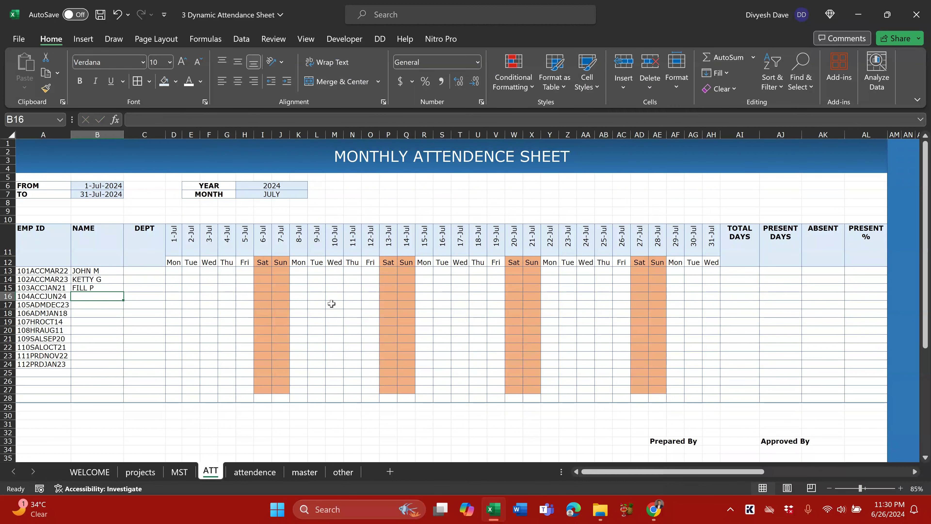
type("HARRY P")
key("Return")
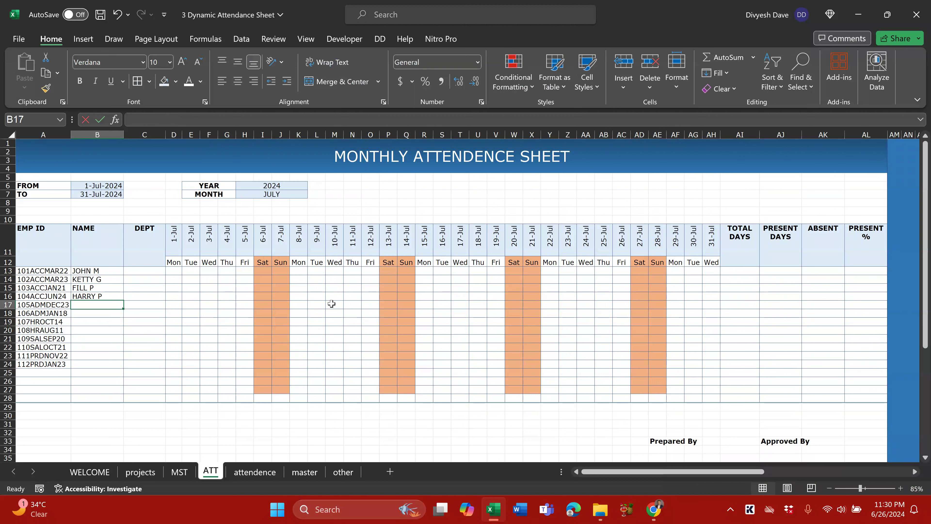
type("H")
key("BackSpace")
key("BackSpace")
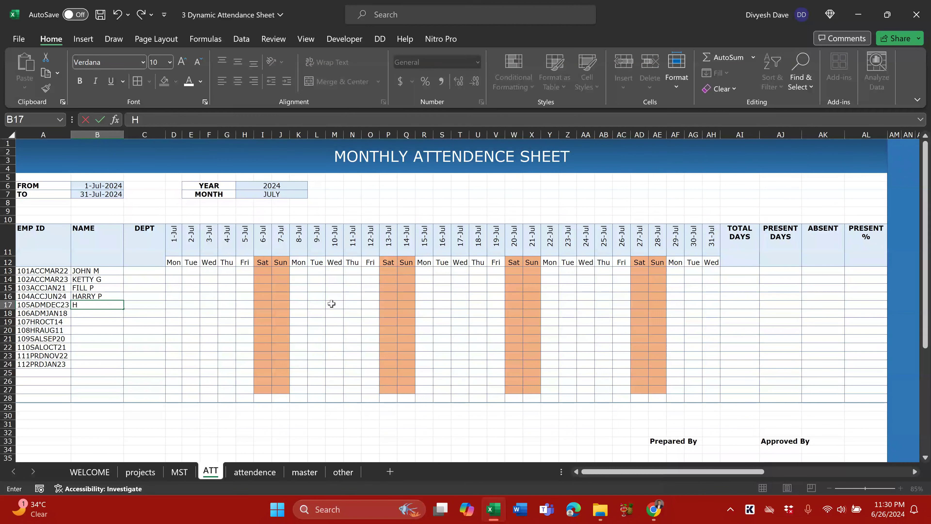
type("MERRY P")
key("Return")
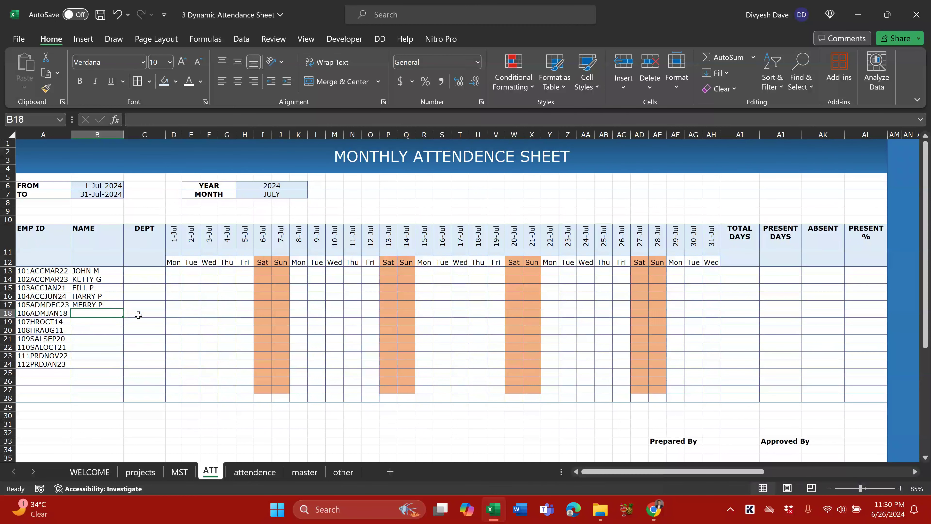
Enter the employee names for IDs 106ADMJAN18, 107HROCT14 and 108HRAUG11 in B18 through B20
type("KELLY C")
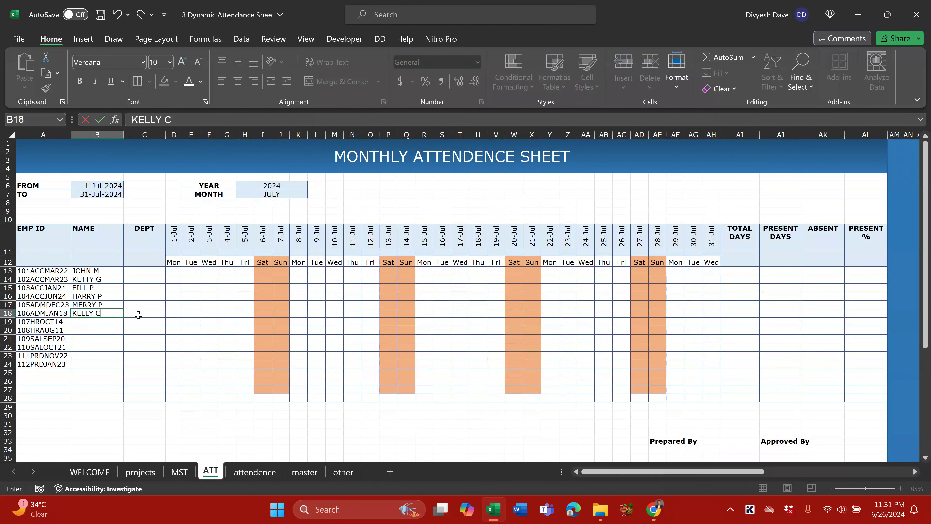
key("Return")
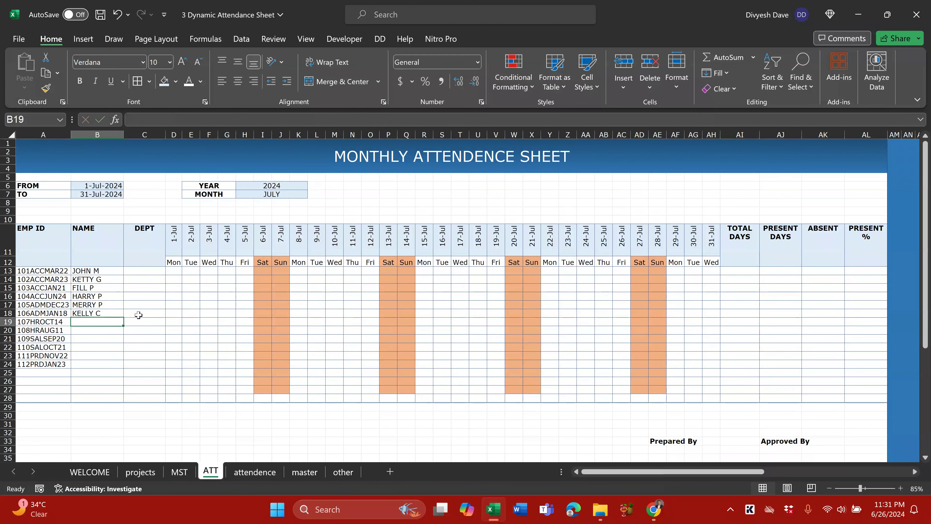
type("TO")
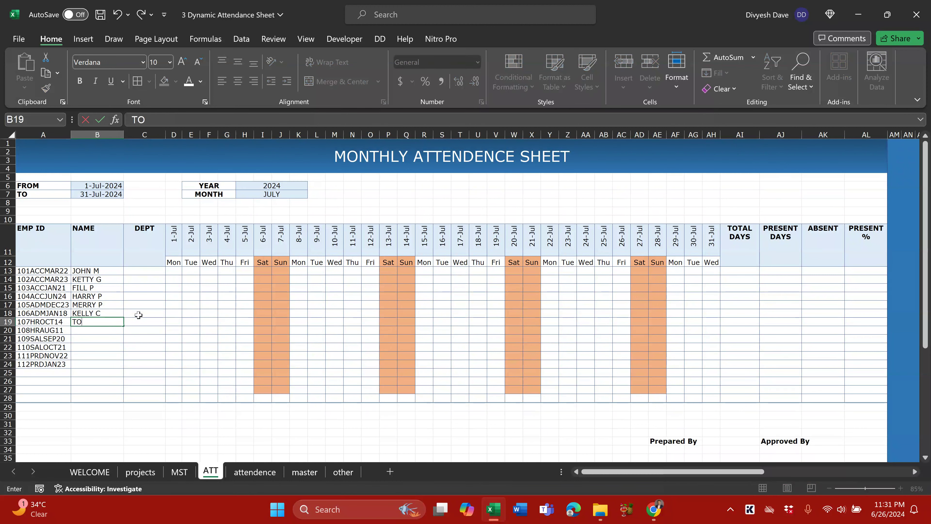
type("M CRUIZE")
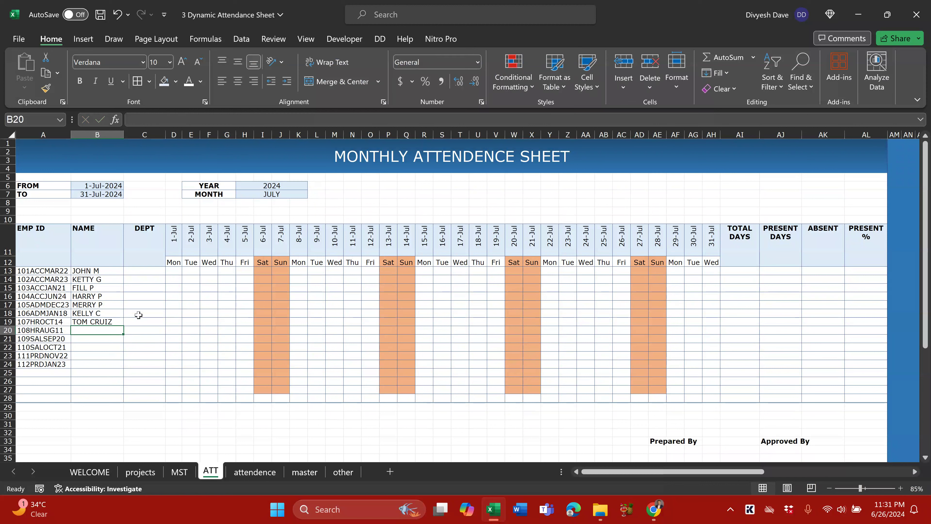
key("Return")
type("KABIR")
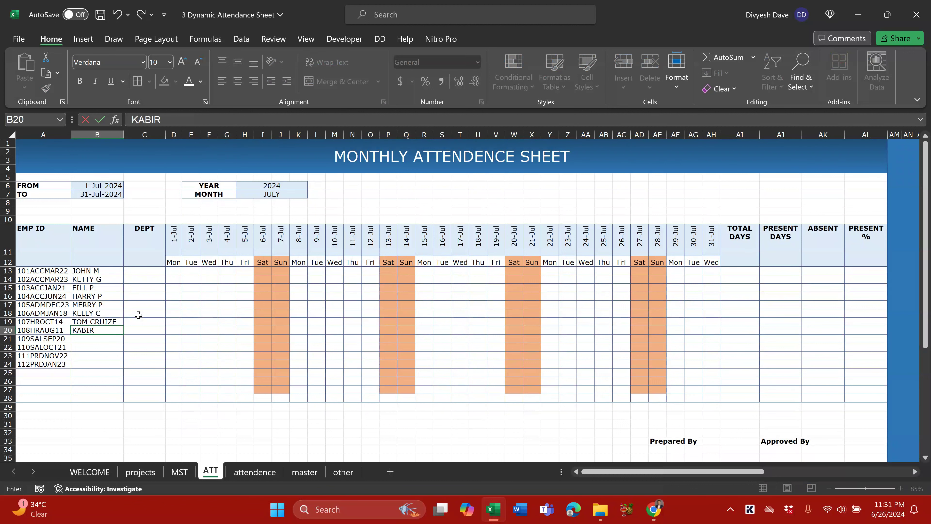
type(" K")
key("Return")
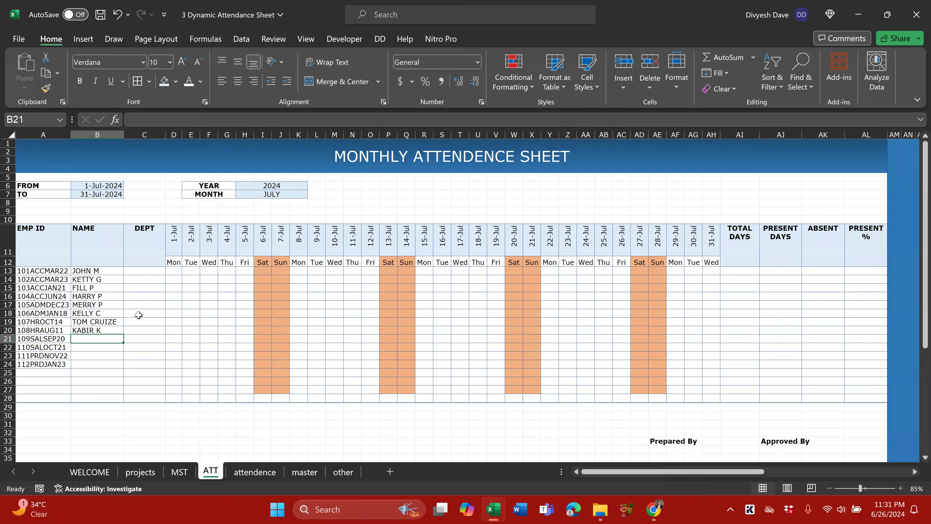
Fill in the last four employees' names in B21 through B24 of the NAME column
type("ROHAN K")
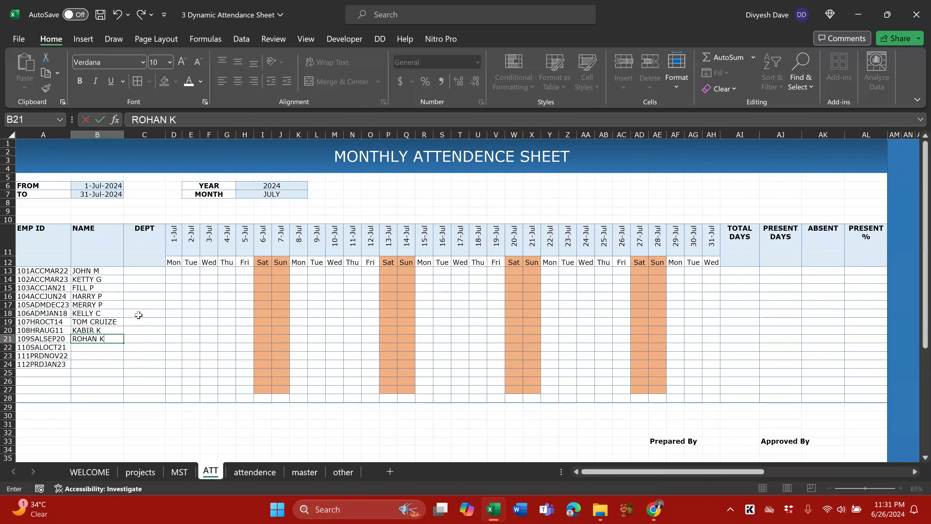
key("Return")
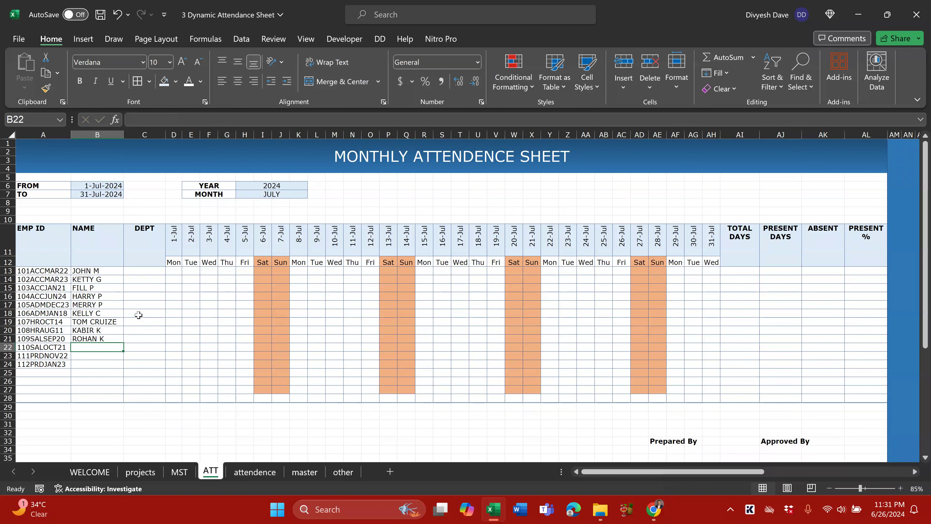
type("SID V")
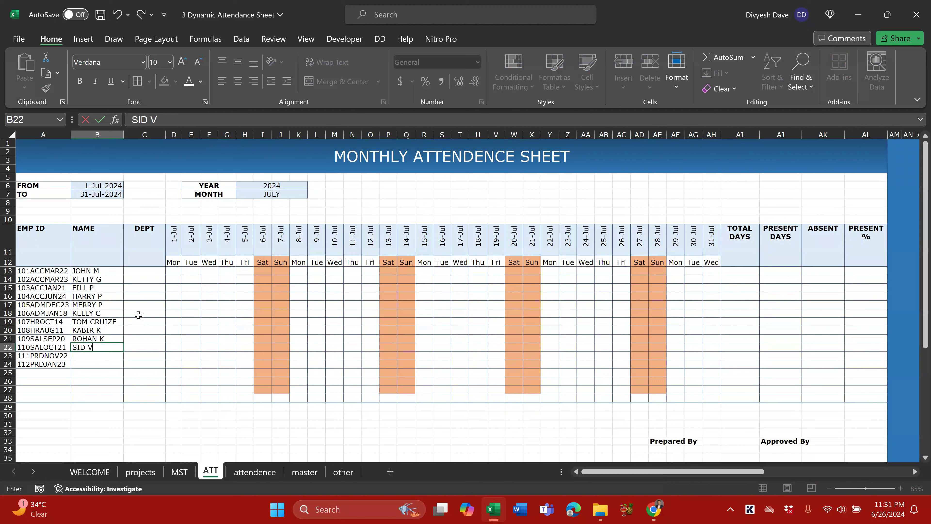
key("Return")
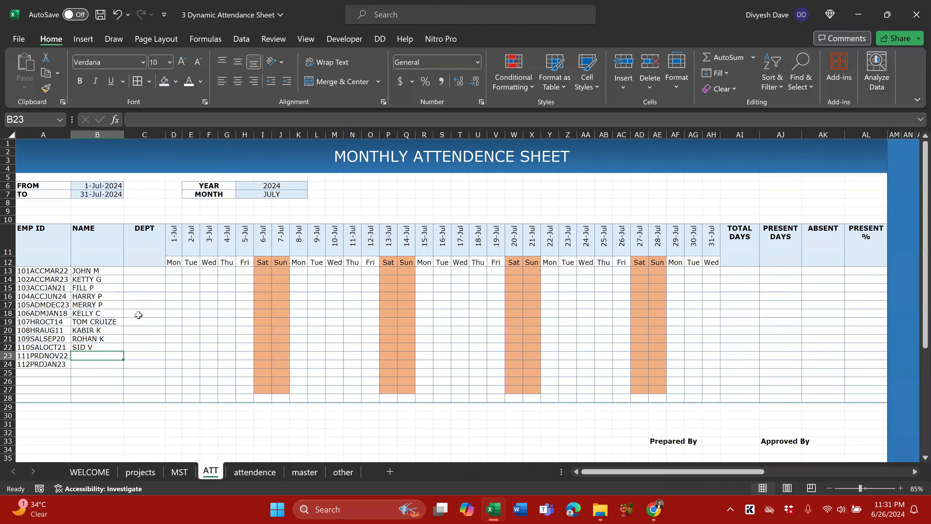
type("RAJ")
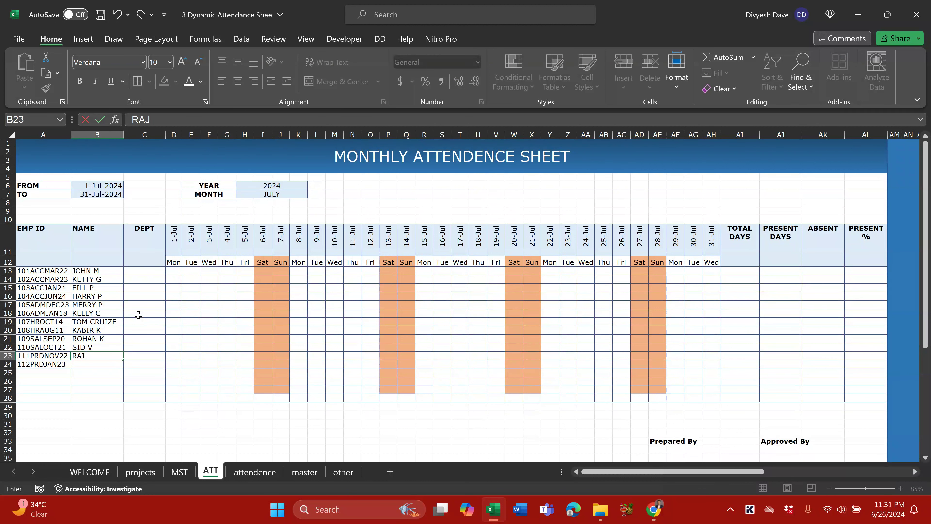
type(" M")
key("Return")
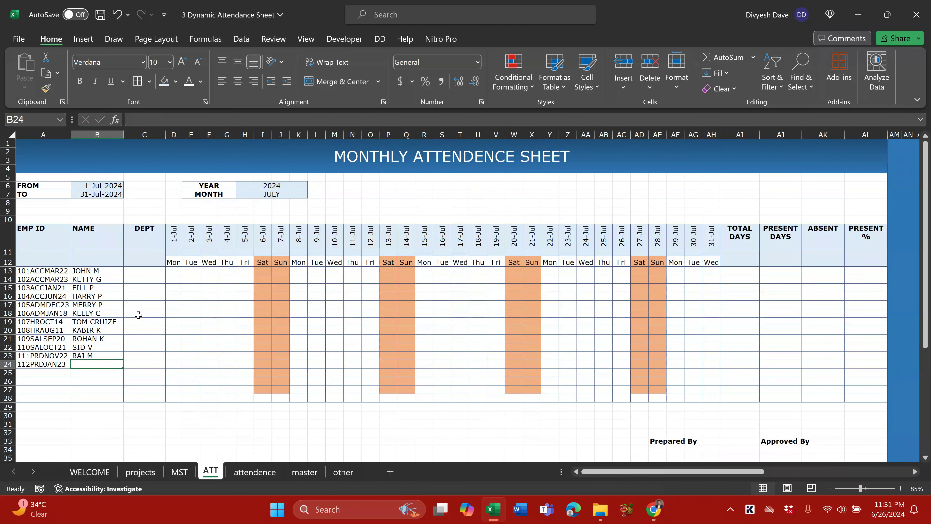
type("ROHIT J")
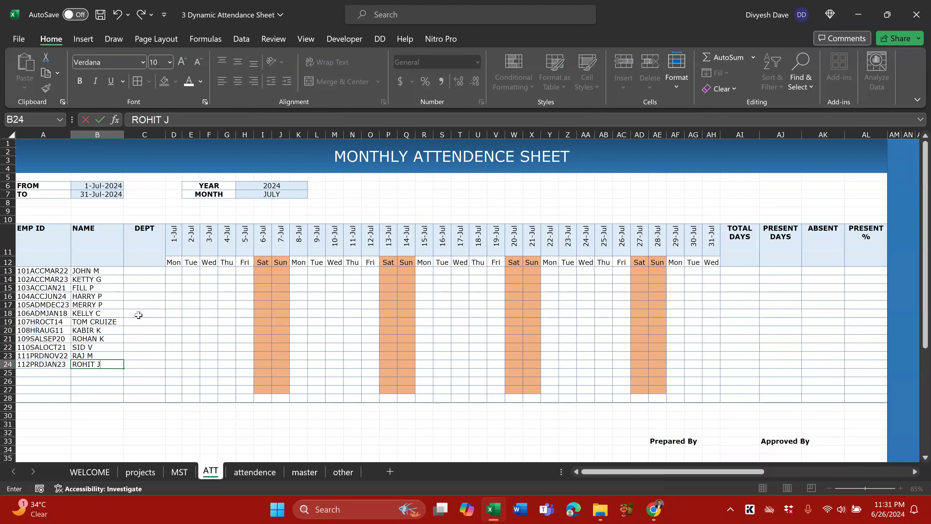
key("Return")
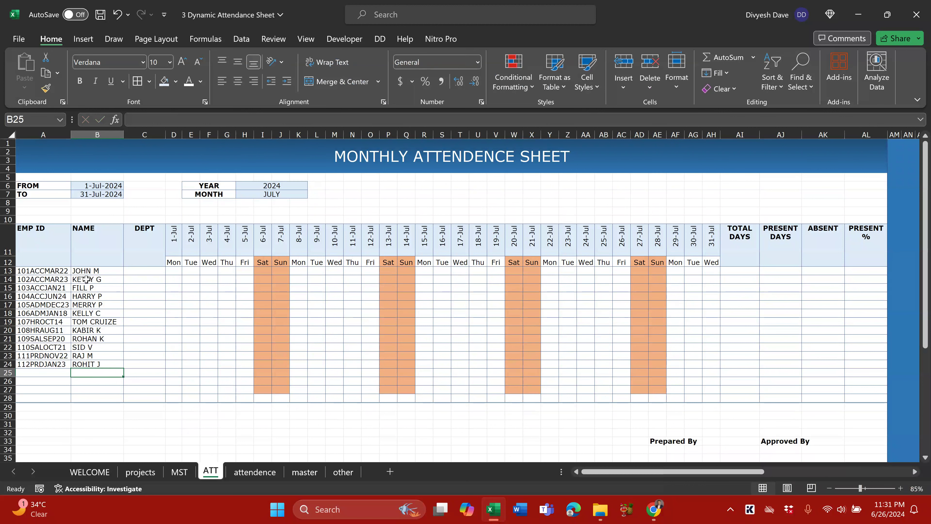
Begin an XLOOKUP formula in the first DEPT cell, C13, with the employee ID in A13 as the lookup value
left_click(145, 271)
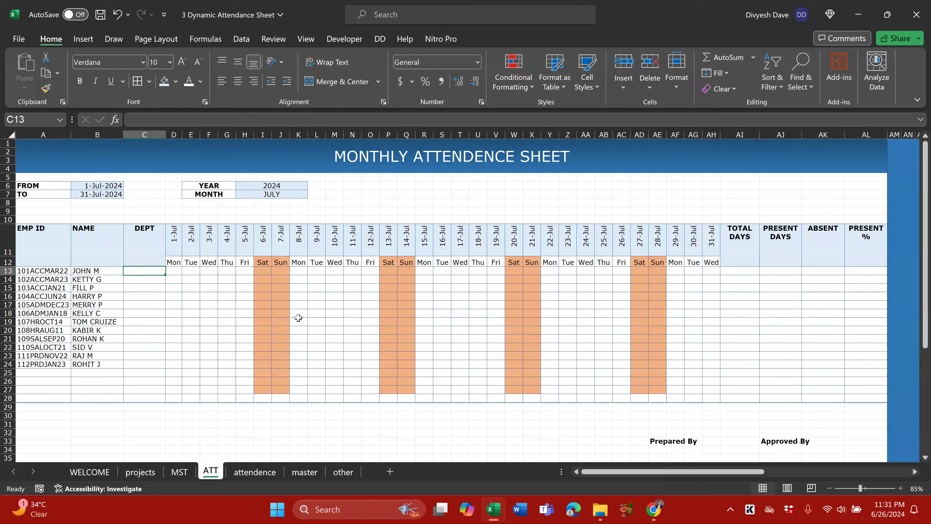
type("=X")
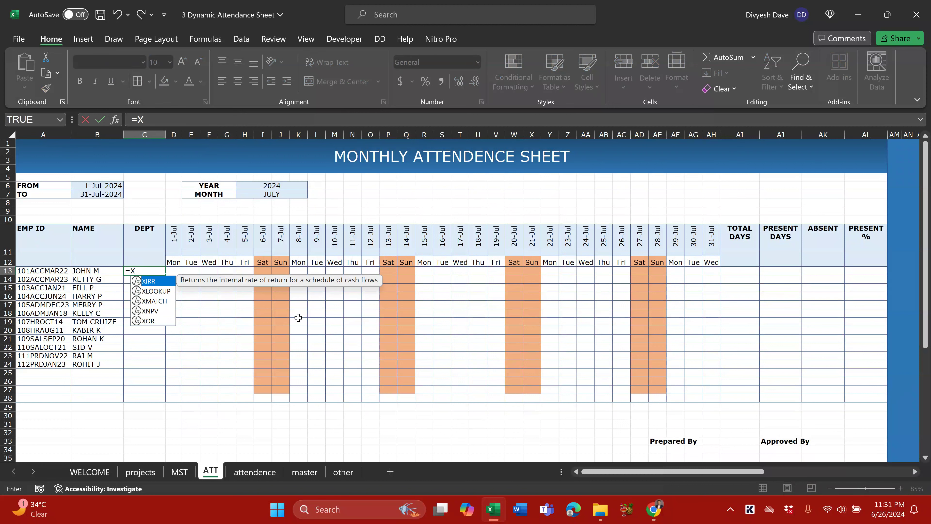
key("Down")
key("Tab")
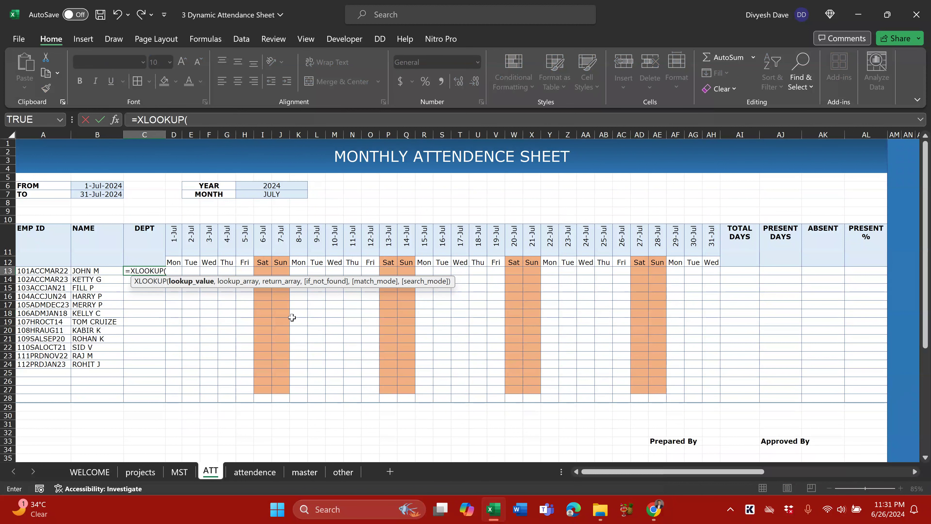
left_click(48, 271)
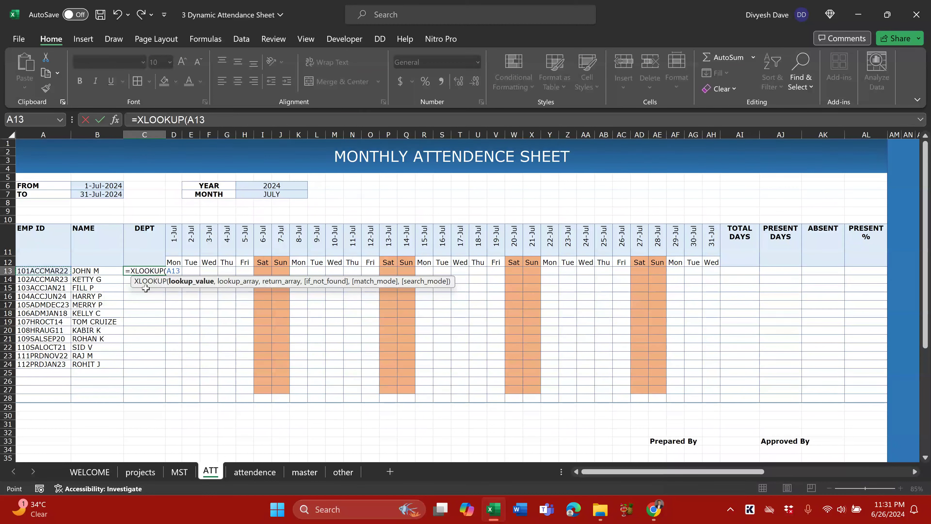
type(",")
Complete the C13 XLOOKUP using the MST table's CODE column as lookup array and DEPARTMENT as return array, and fill it down to C24
left_click(311, 475)
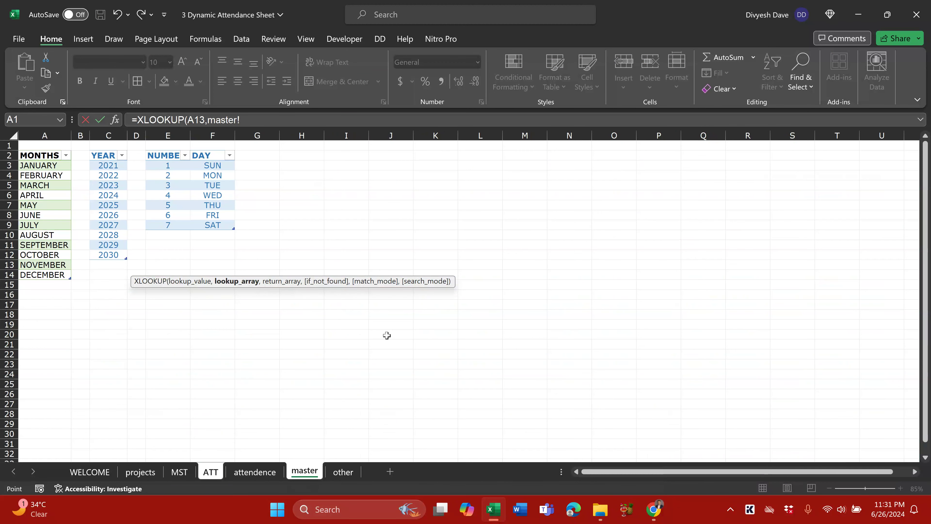
left_click(180, 472)
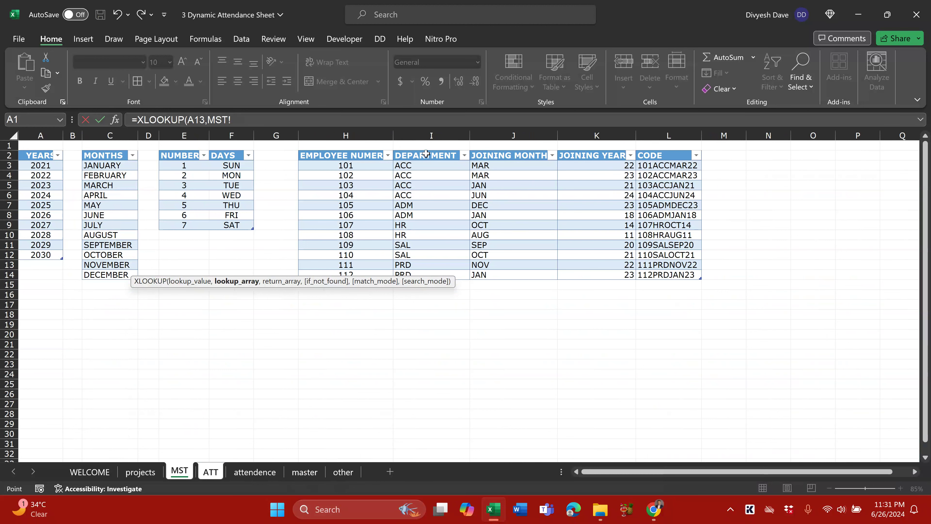
left_click(652, 150)
left_click(653, 150)
type(",")
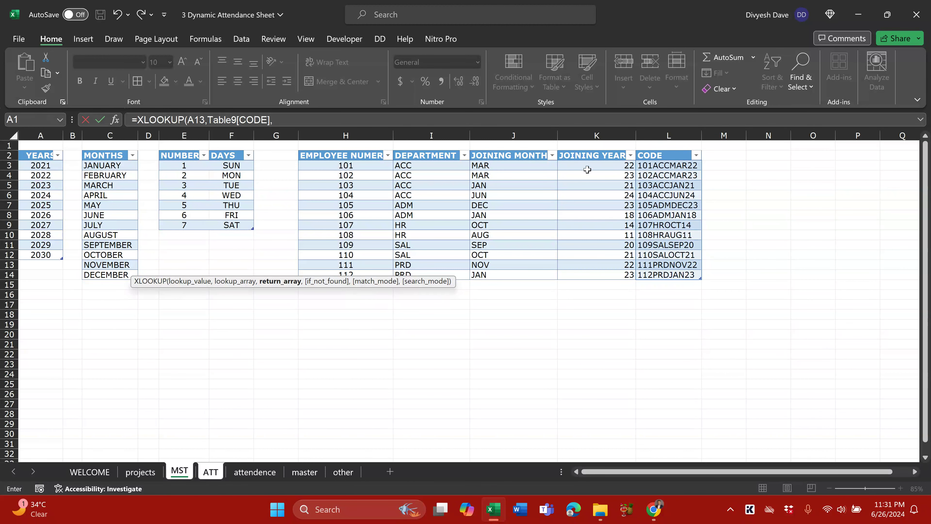
left_click(420, 148)
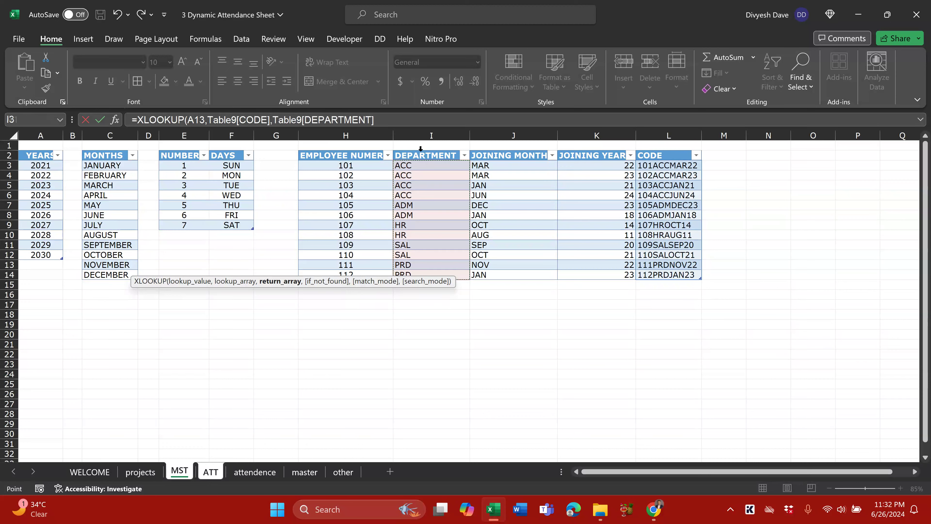
key("Return")
left_click(151, 271)
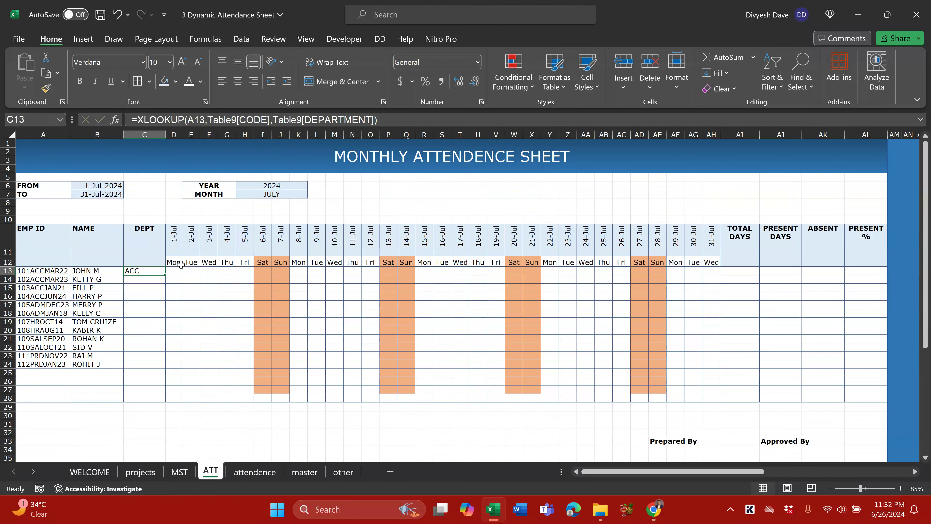
left_click_drag(165, 274, 161, 367)
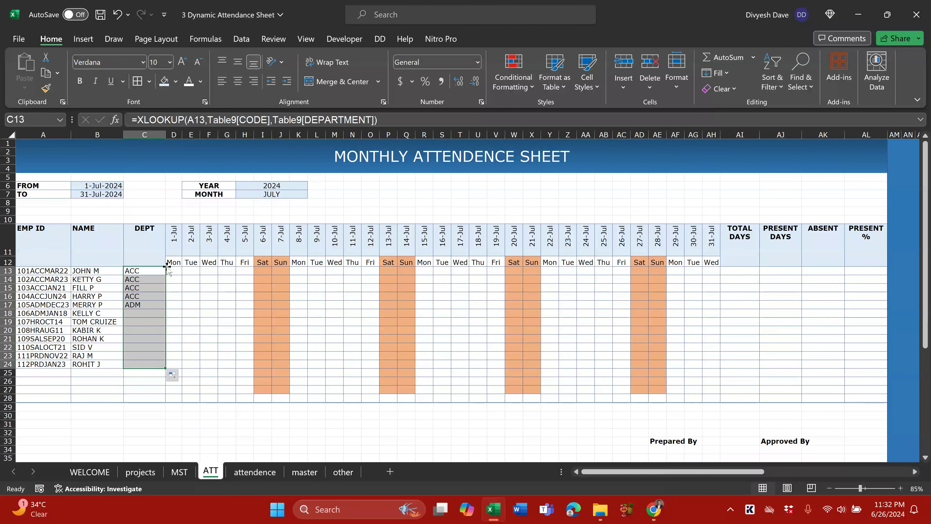
Centre the contents of the DEPT column and save the workbook
left_click(151, 134)
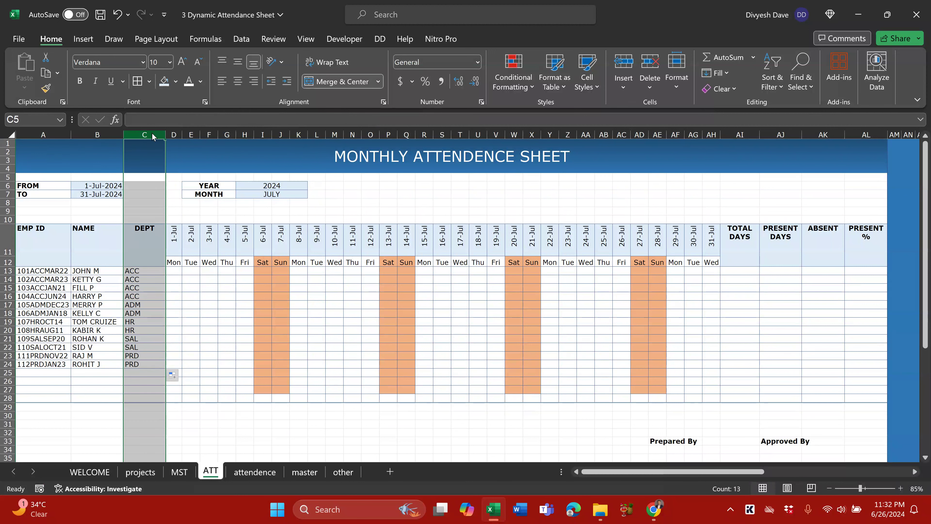
left_click(238, 81)
left_click(179, 298)
left_click(172, 274)
key("ctrl+s")
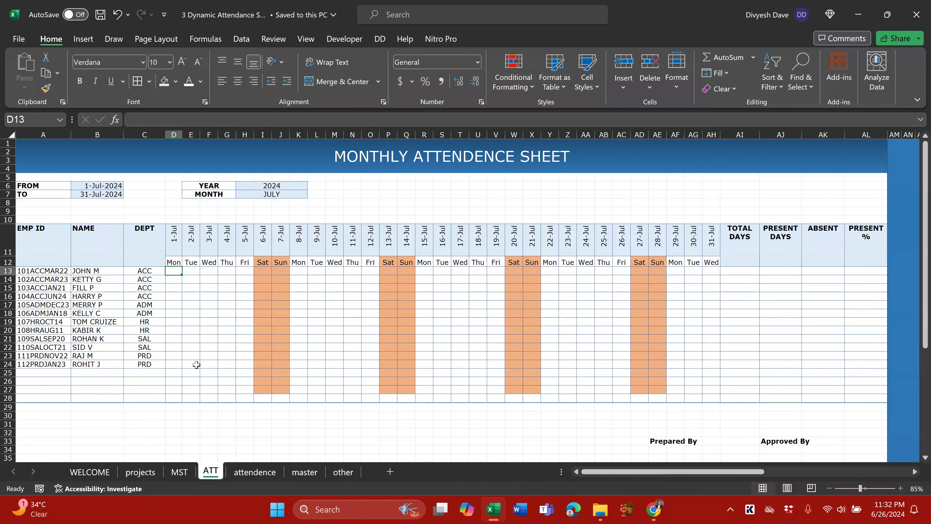
key("ctrl+s")
left_click(344, 38)
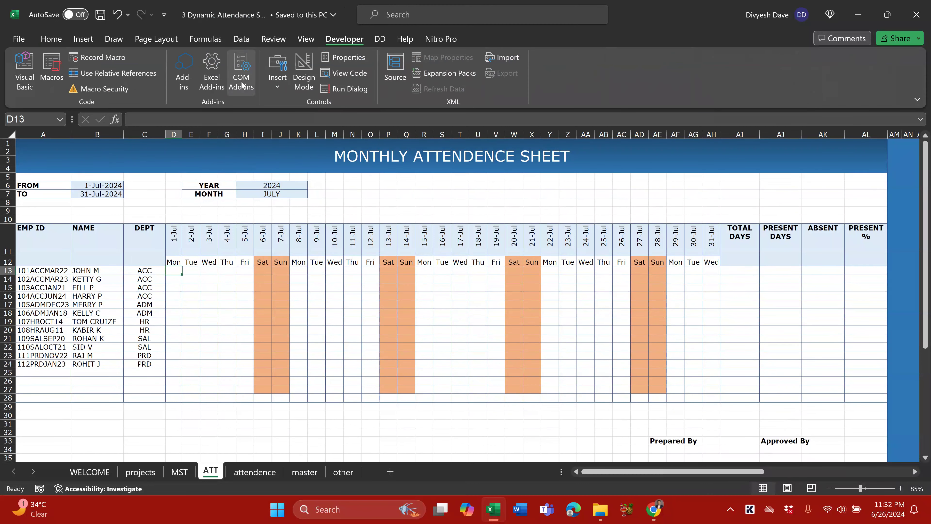
left_click(280, 88)
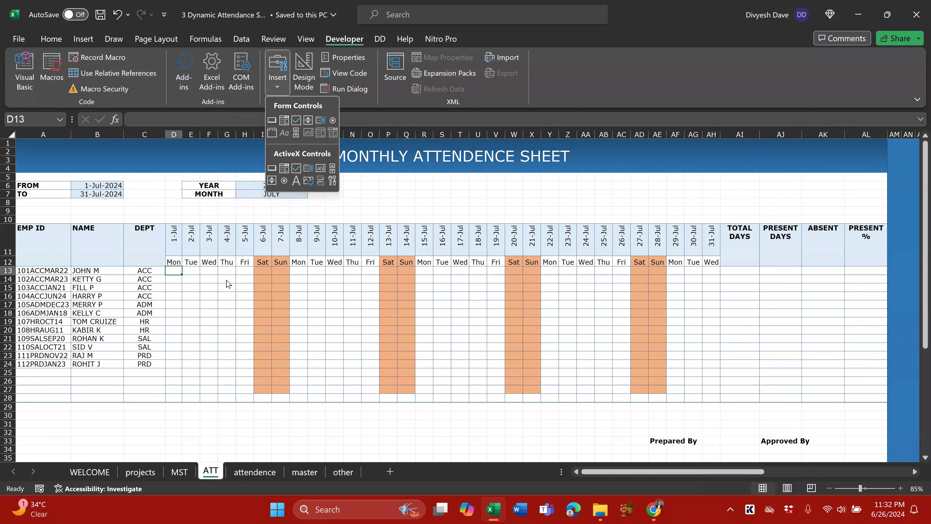
left_click(175, 269)
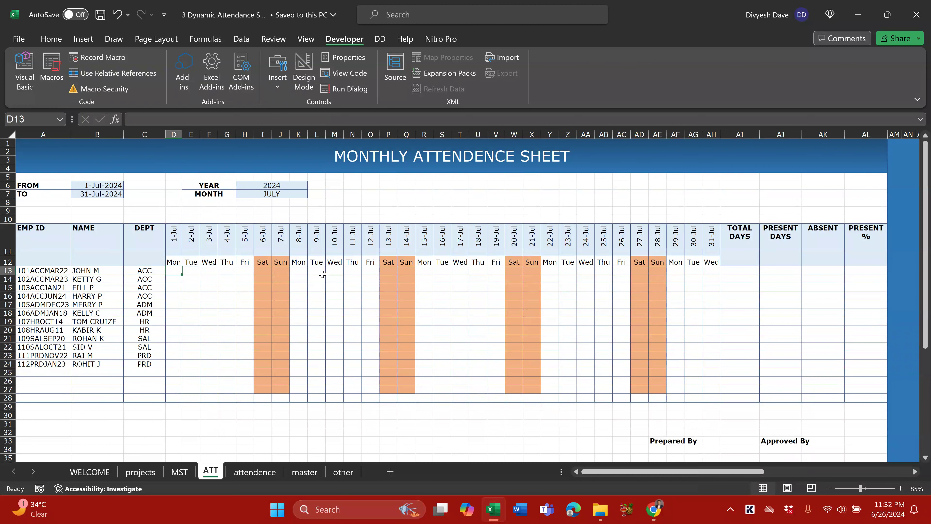
Mark the first employee in row 13 as P for 1 to 5 July and A for 8 July
type("P")
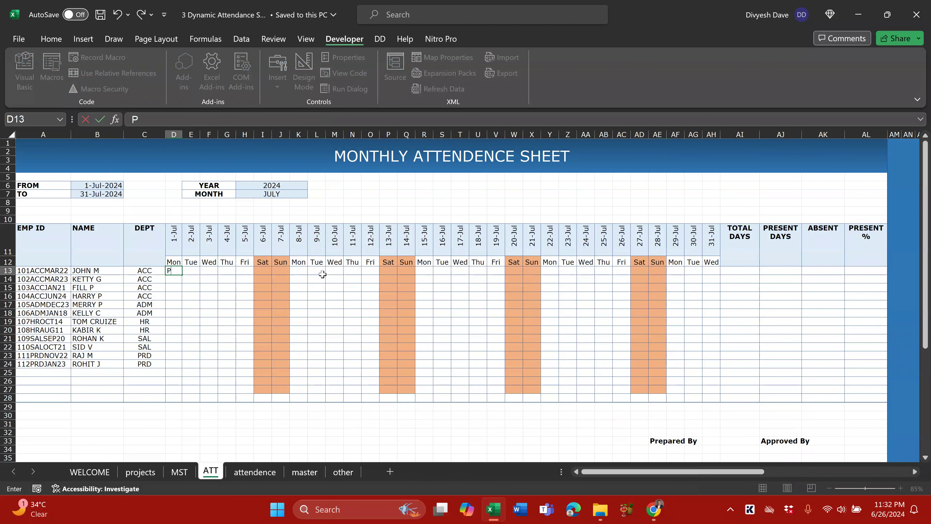
key("Tab")
type("P")
key("Tab")
type("P")
key("Tab")
type("P")
key("Tab")
type("P")
key("Tab")
key("Tab")
key("Tab")
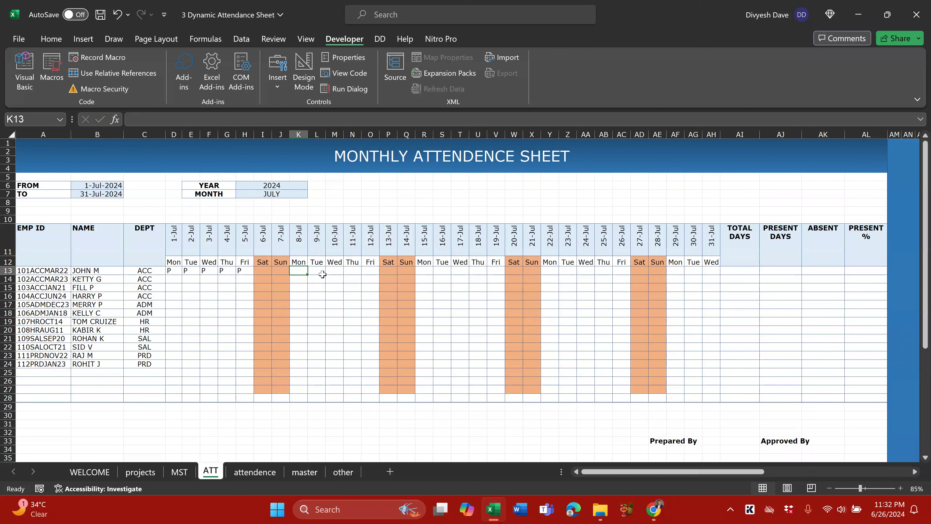
type("A")
key("Tab")
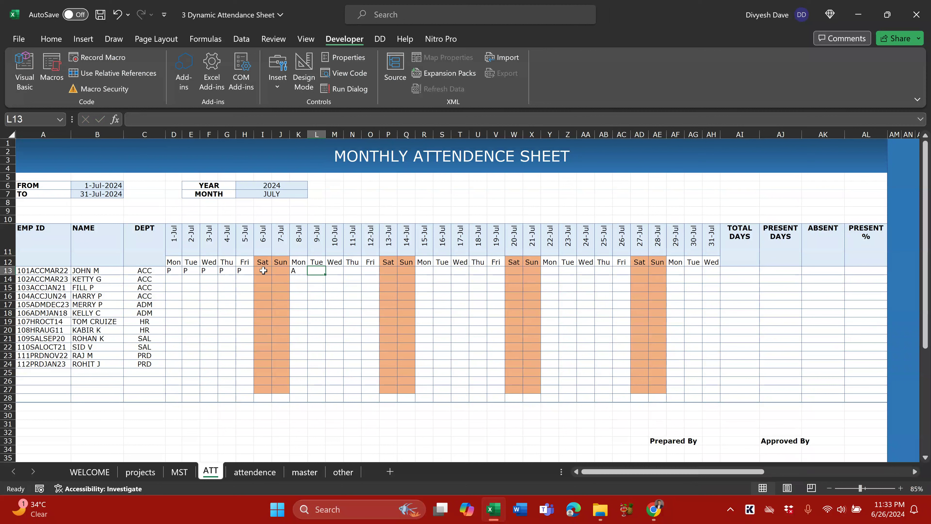
left_click_drag(174, 261, 715, 391)
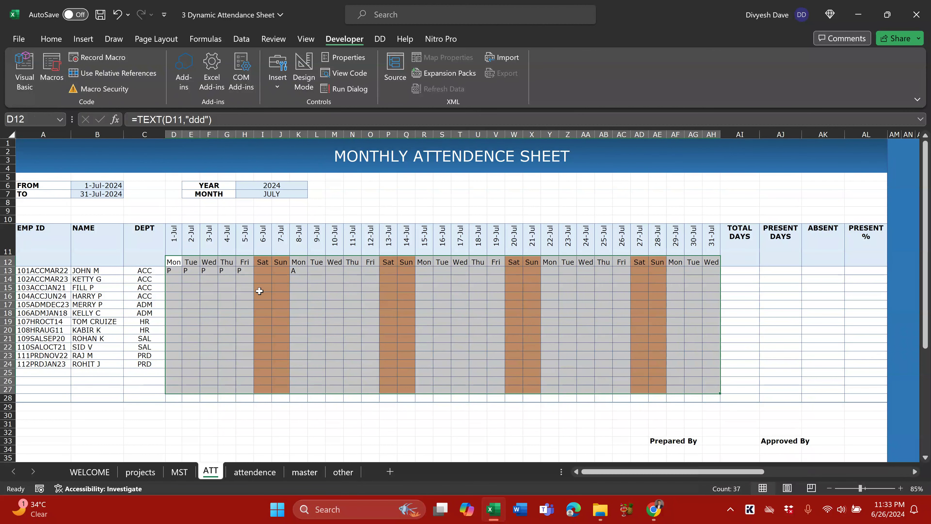
left_click(262, 271)
left_click_drag(262, 261, 298, 385)
Mark the first employee in row 13 as P for 9 July and A for 10 to 12 July
left_click(317, 271)
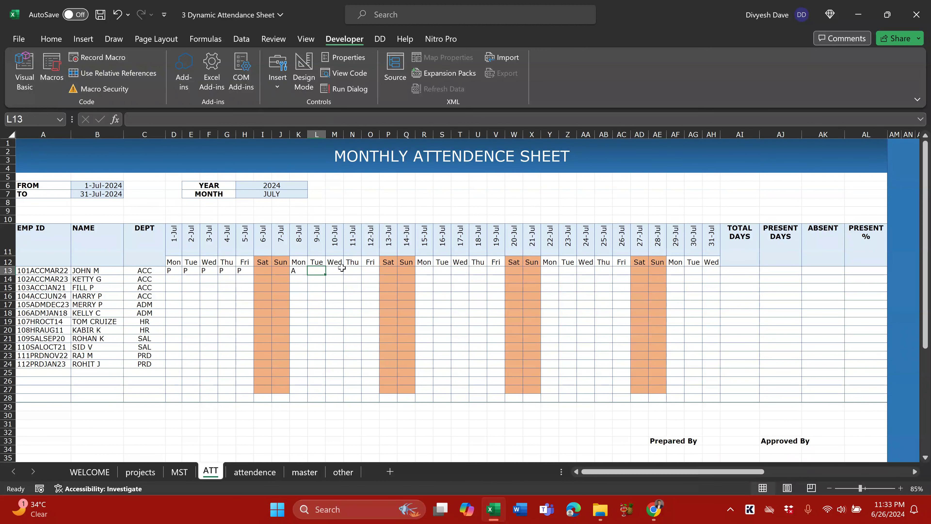
type("P")
key("Right")
key("Right")
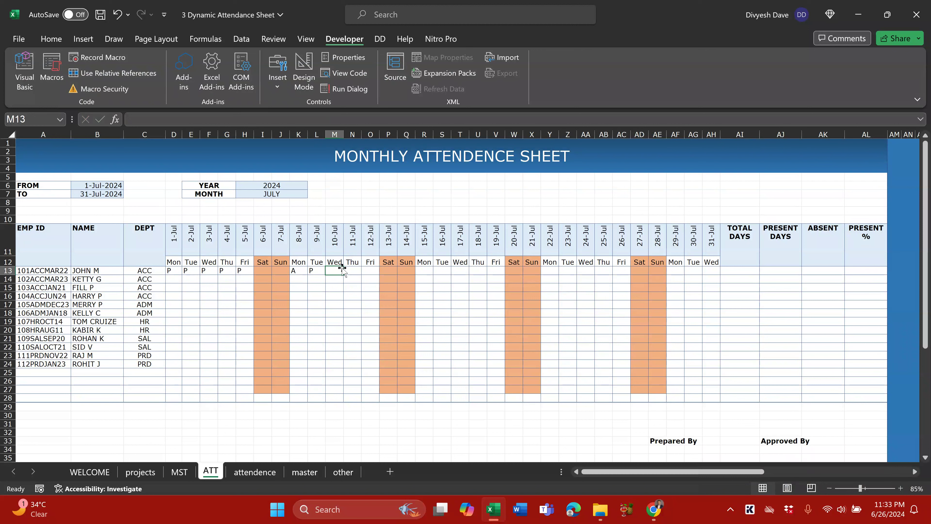
key("Left")
type("A")
key("Right")
type("A")
key("Right")
type("A")
key("Right")
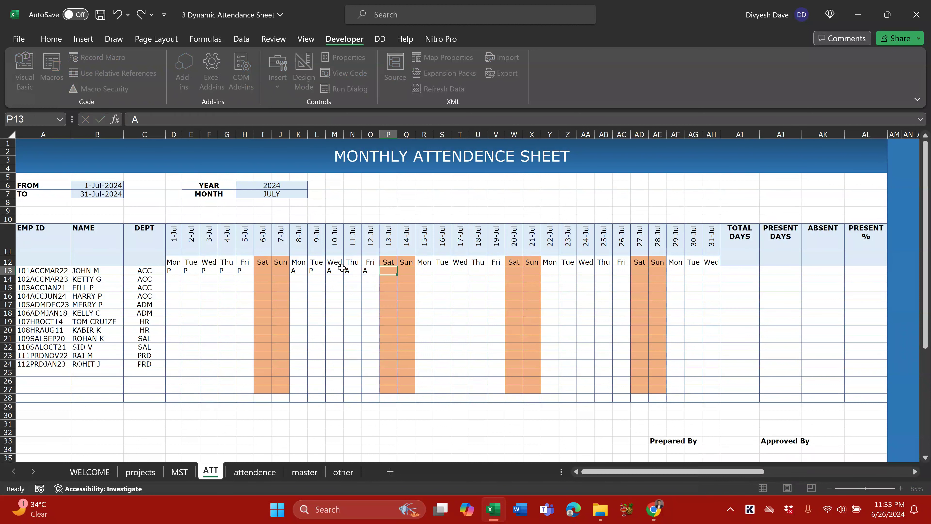
Copy the first employee's 1–5 July marks down to row 24 and the 8–12 July marks down to row 23
left_click_drag(171, 271, 245, 366)
key("ctrl+d")
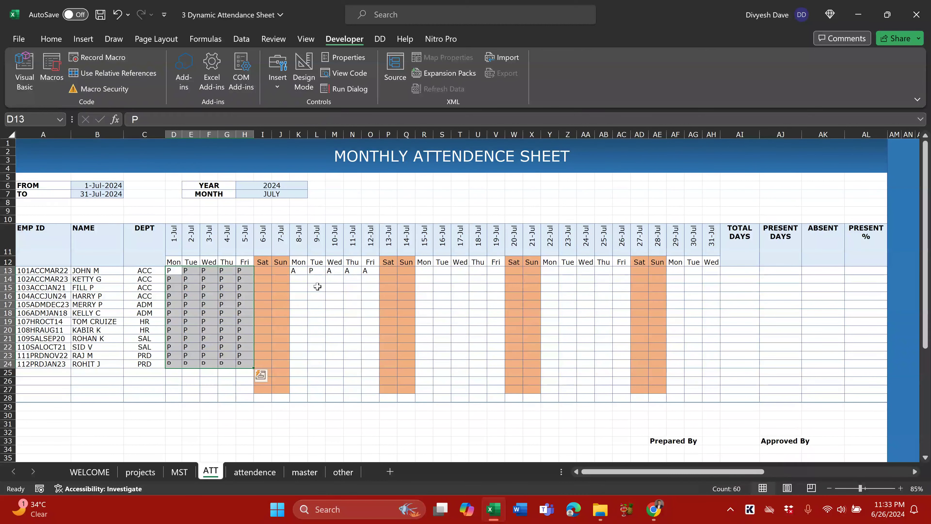
left_click_drag(294, 272, 377, 355)
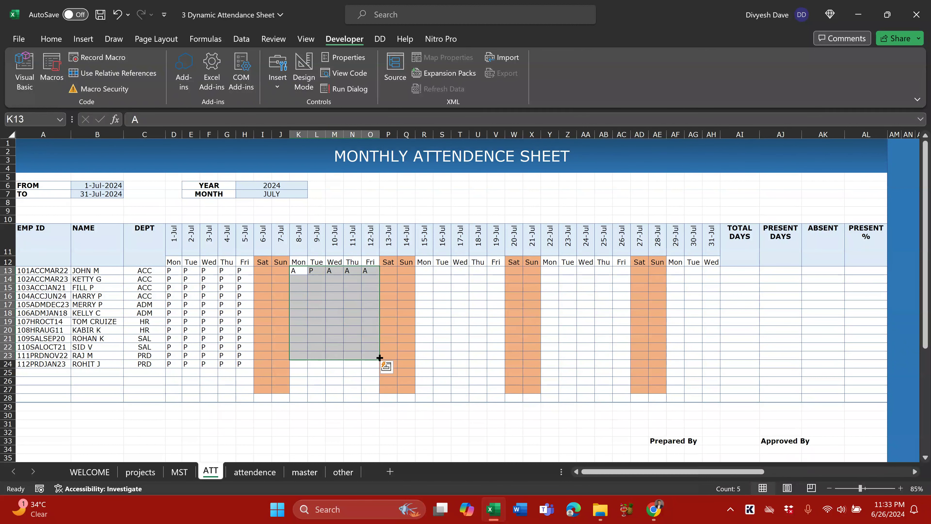
key("ctrl+q")
key("Escape")
key("ctrl+d")
Fill the 15 to 19 July cells, R13 through V23, with P
left_click_drag(421, 270, 435, 270)
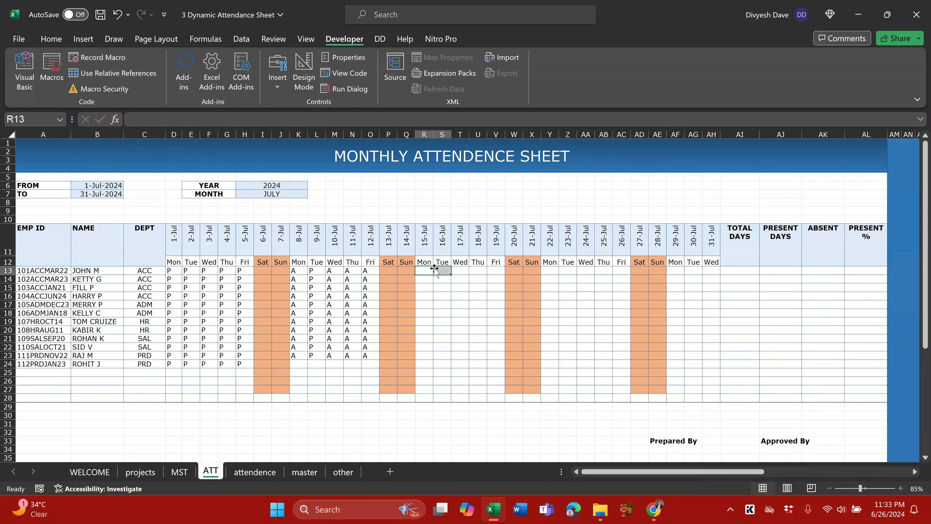
type("P")
key("Return")
type("P")
key("Return")
left_click_drag(451, 271, 500, 354)
Copy the P mark into the 22–26 July and 29–31 July cells for rows 13 through 23
left_click_drag(552, 270, 623, 358)
left_click(427, 287)
key("ctrl+c")
left_click_drag(550, 271, 622, 356)
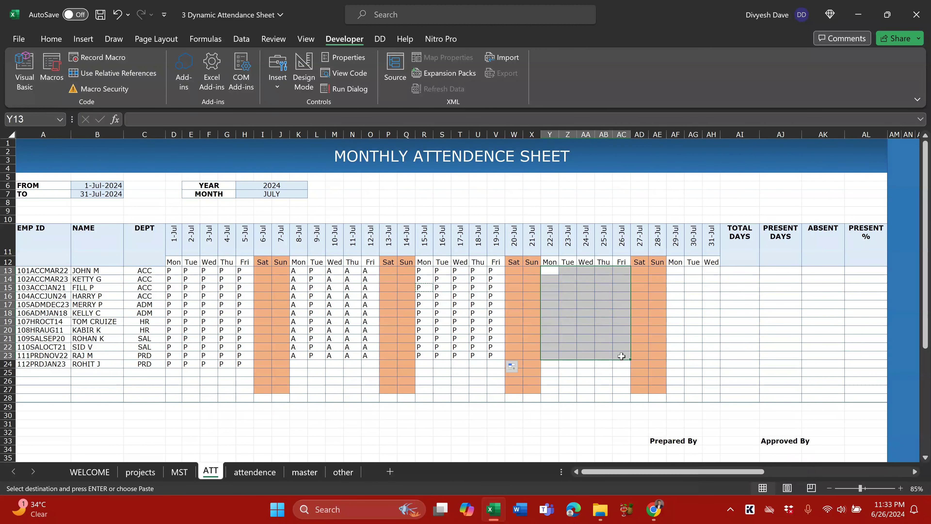
key("ctrl+v")
left_click_drag(675, 278, 681, 304)
left_click_drag(675, 270, 708, 355)
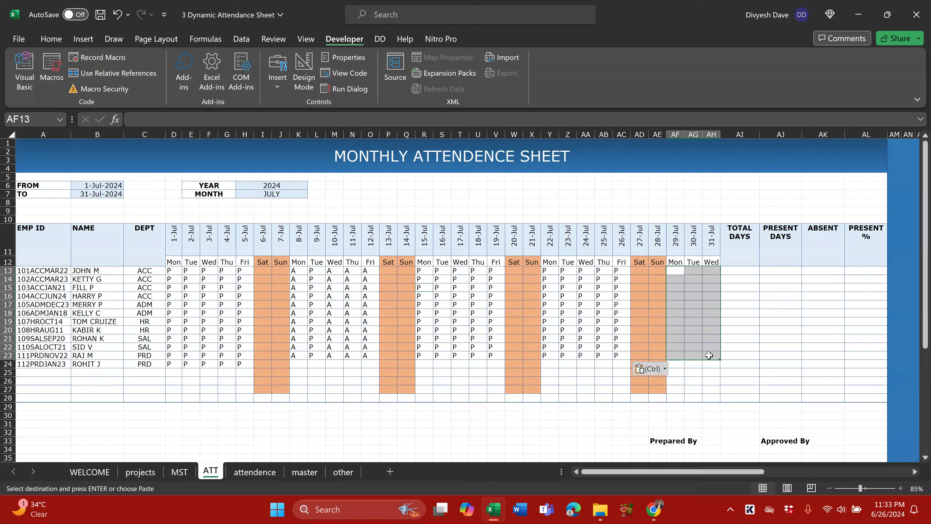
key("ctrl+v")
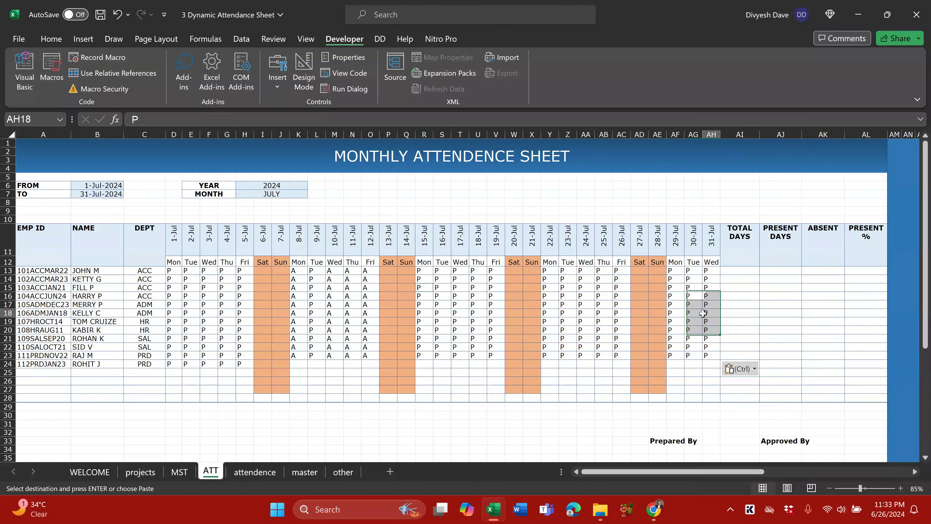
left_click(711, 312)
Centre the weekday labels and attendance marks in D12 through AH23
left_click_drag(174, 261, 707, 355)
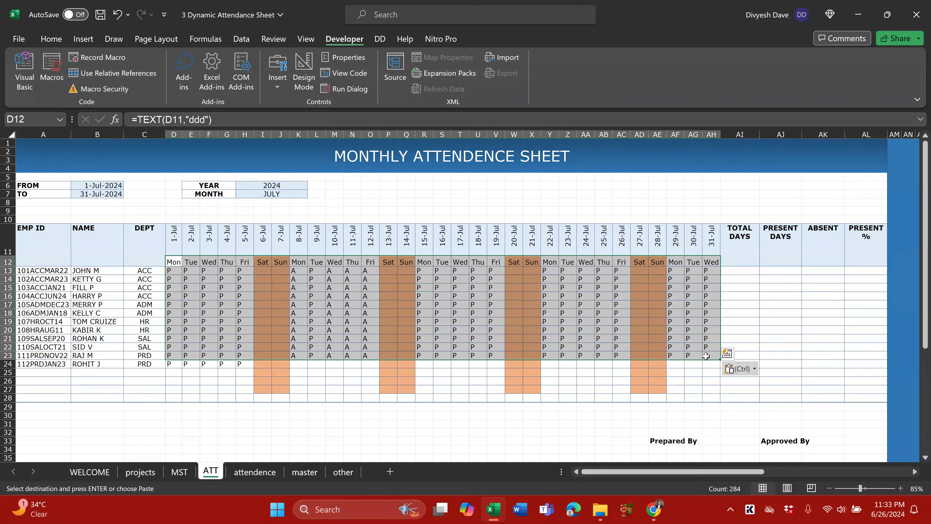
key("alt+h")
key("Escape")
key("alt+h")
key("a")
key("c")
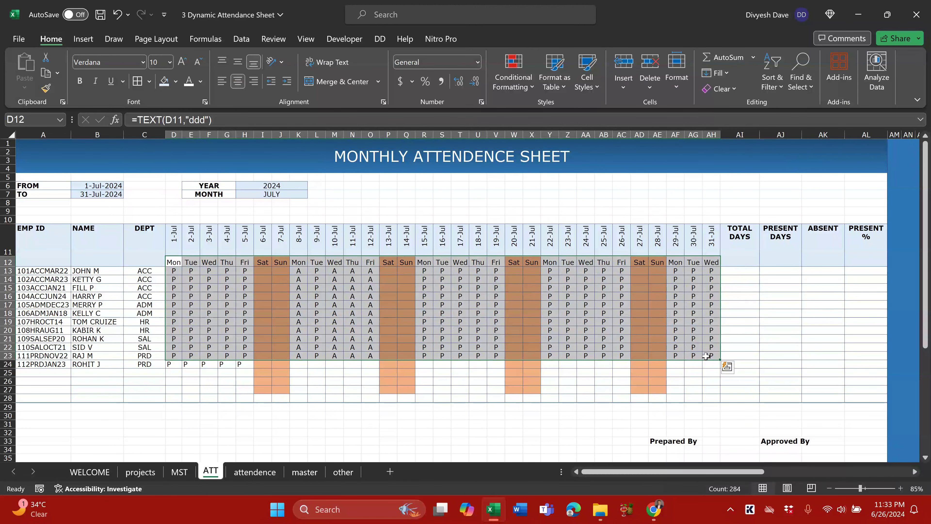
left_click(586, 347)
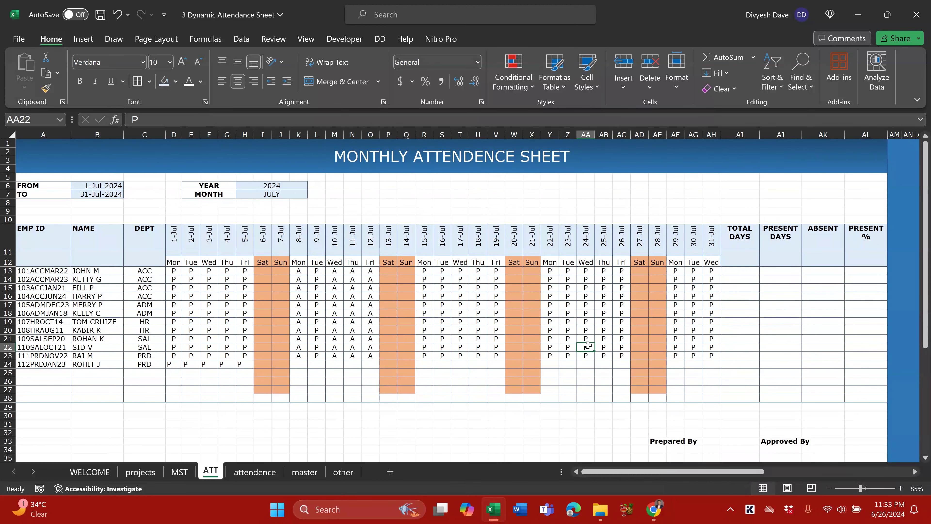
Vary individual attendance marks: set N18, M14 and O16 to P, and S15 to A
left_click(362, 314)
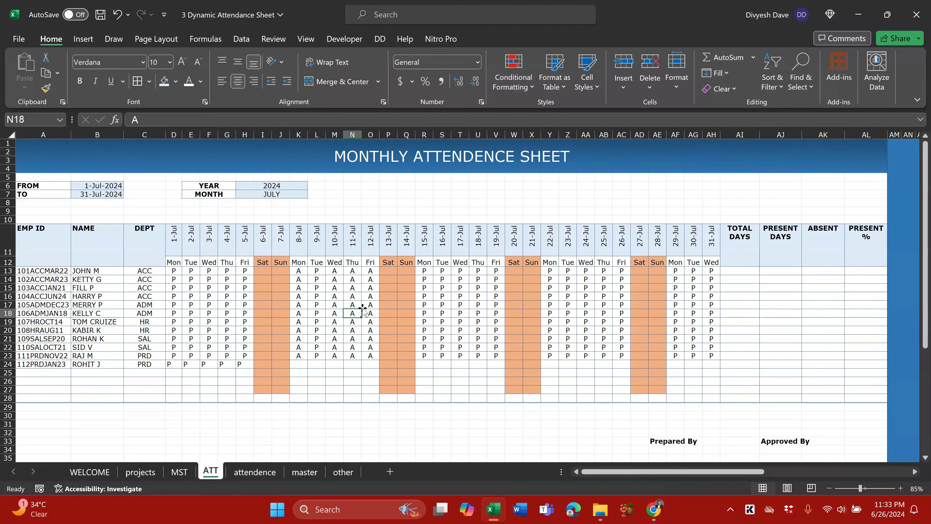
type("P")
left_click(442, 288)
type("A")
left_click(342, 280)
type("P")
left_click(371, 296)
type("P")
Change the attendance marks in O19, M21, N22 and O22 to P
left_click(370, 322)
type("P")
left_click(333, 337)
type("P")
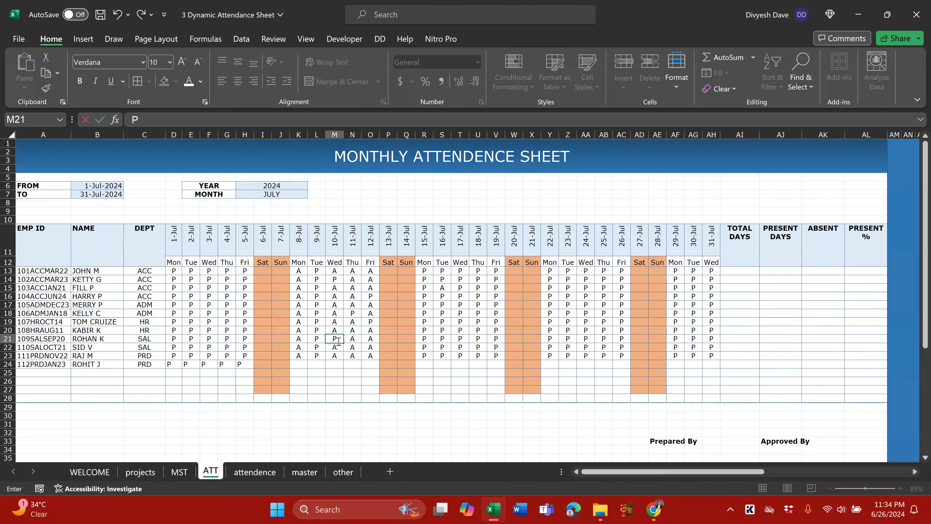
left_click(351, 347)
type("P")
left_click(370, 347)
type("P")
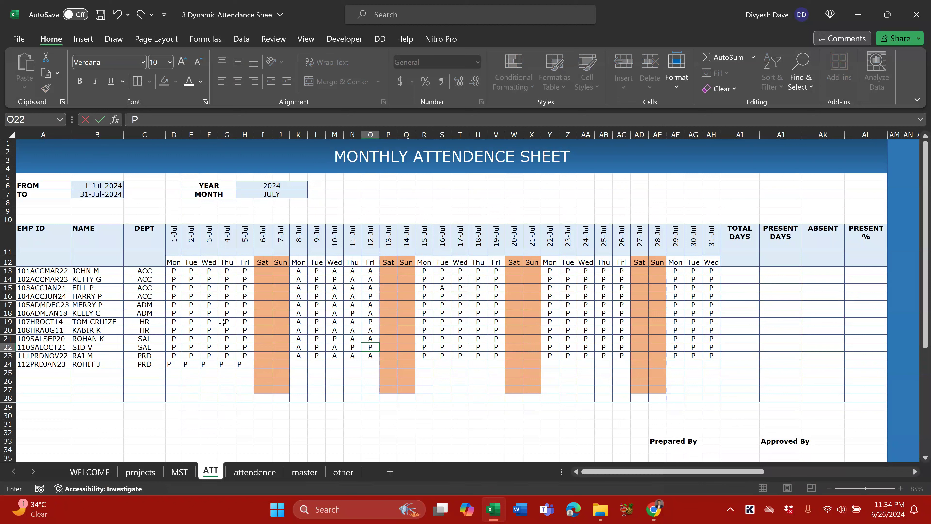
Centre the last employee's 1–5 July marks in row 24 and fill centred P marks for 8 to 12 July
left_click_drag(174, 365, 203, 366)
left_click_drag(246, 365, 371, 362)
type("P")
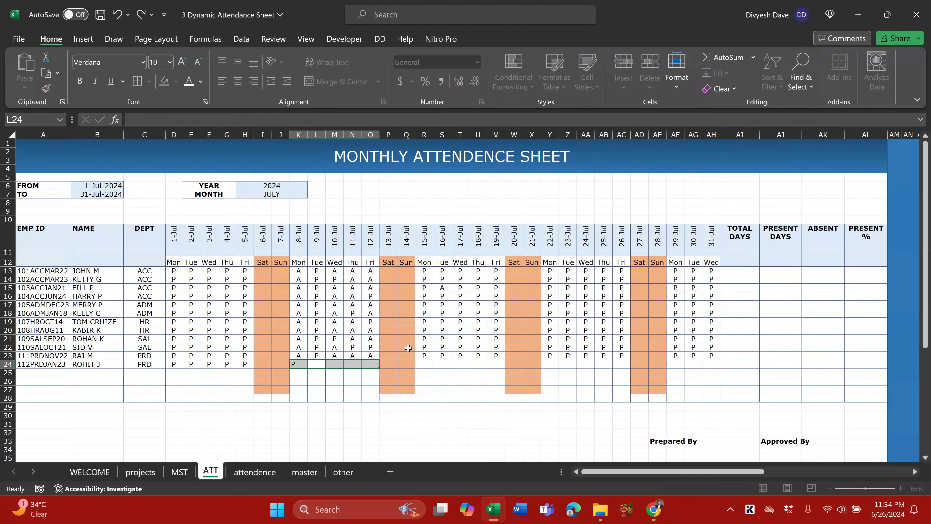
key("Return")
key("alt+h")
key("a")
key("c")
key("shift+Return")
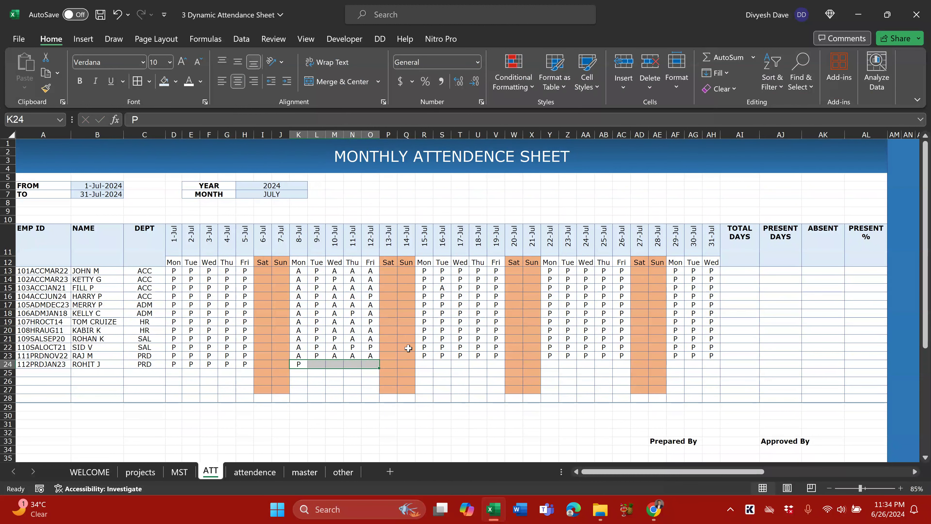
key("ctrl+r")
Fill the last employee's 15–19 July and 22–26 July cells in row 24 with P
left_click_drag(427, 366, 490, 367)
type("P\tP\tP\tP\tP")
left_click_drag(550, 364, 703, 364)
key("ctrl+d")
Enter a centred A for the last employee on 29 July in AF24
type("A")
key("Return")
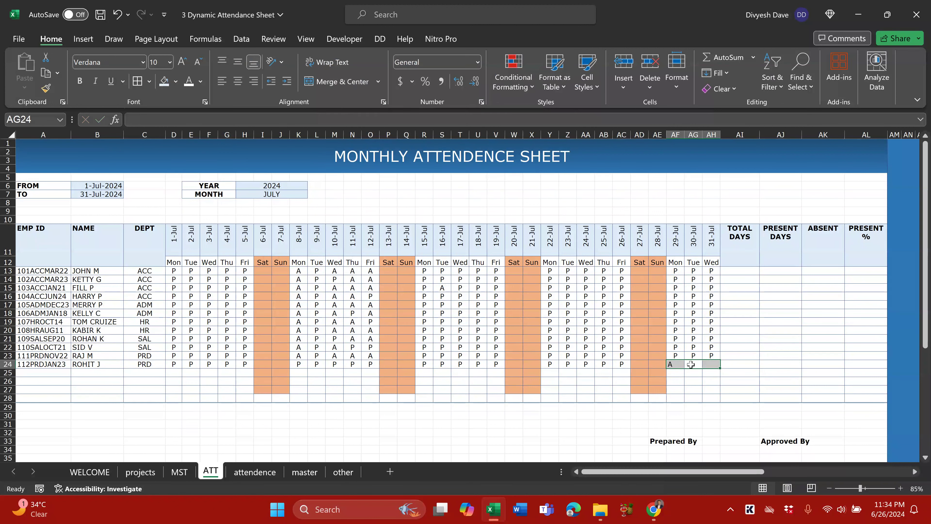
key("alt+h")
key("a")
key("c")
key("shift+Tab")
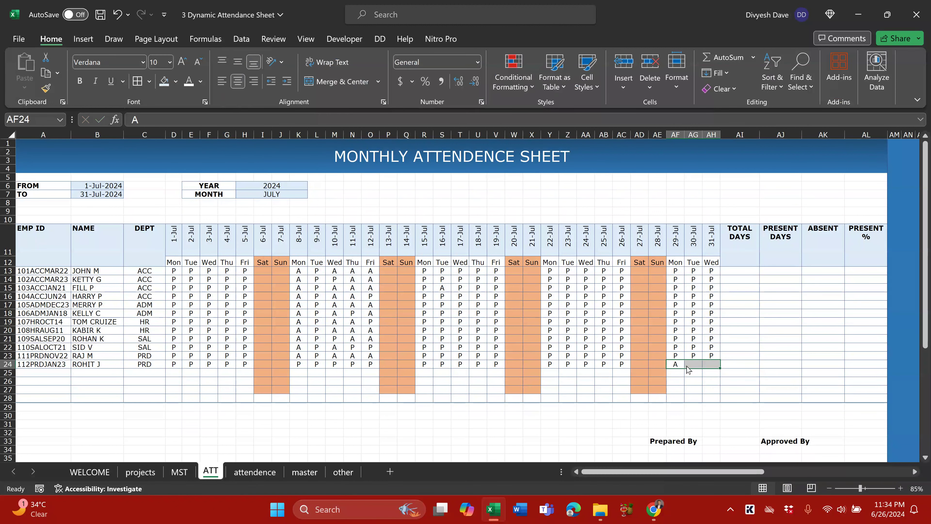
Mark the last employee as P on 30 and 31 July in row 24
key("ctrl+t")
key("Escape")
left_click(686, 365)
type("P")
key("ctrl+Right")
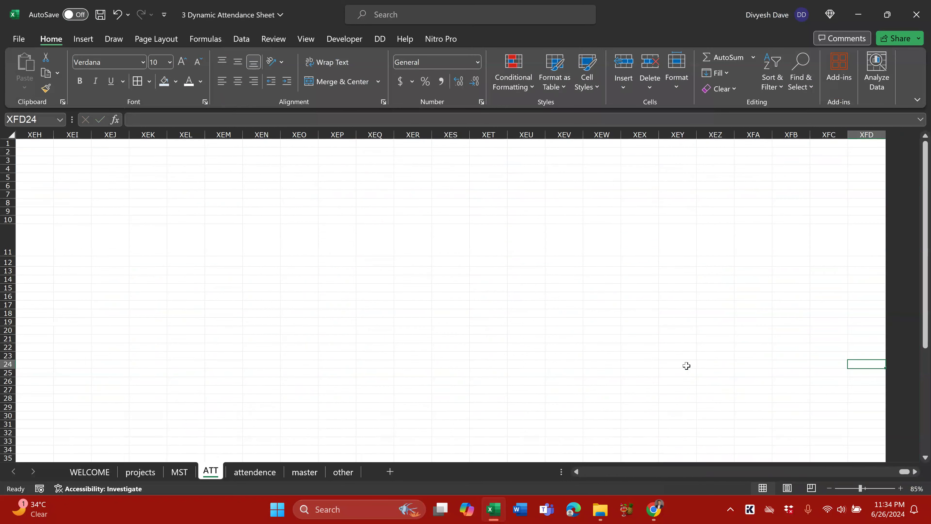
key("Home")
key("Right")
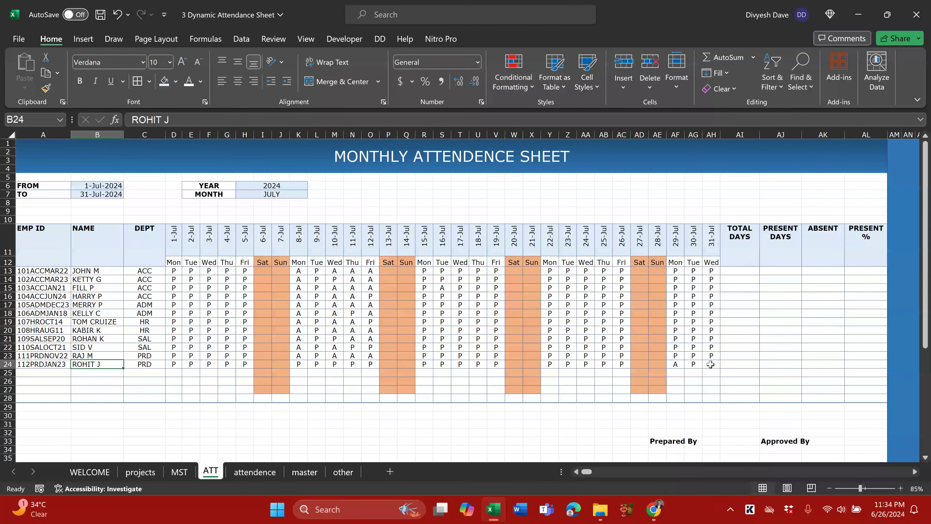
left_click(710, 364)
type("P")
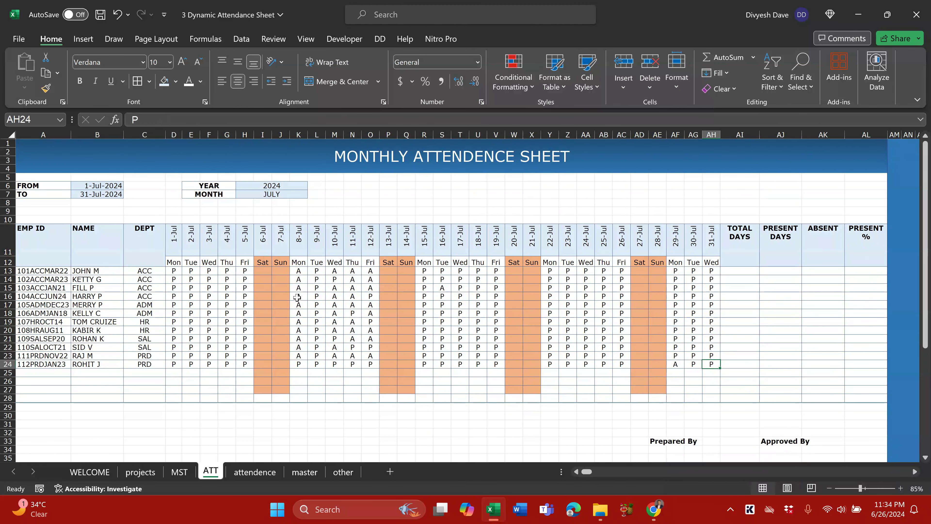
Delete the two blank rows 9 and 10 above the table header and save the workbook
left_click(4, 211)
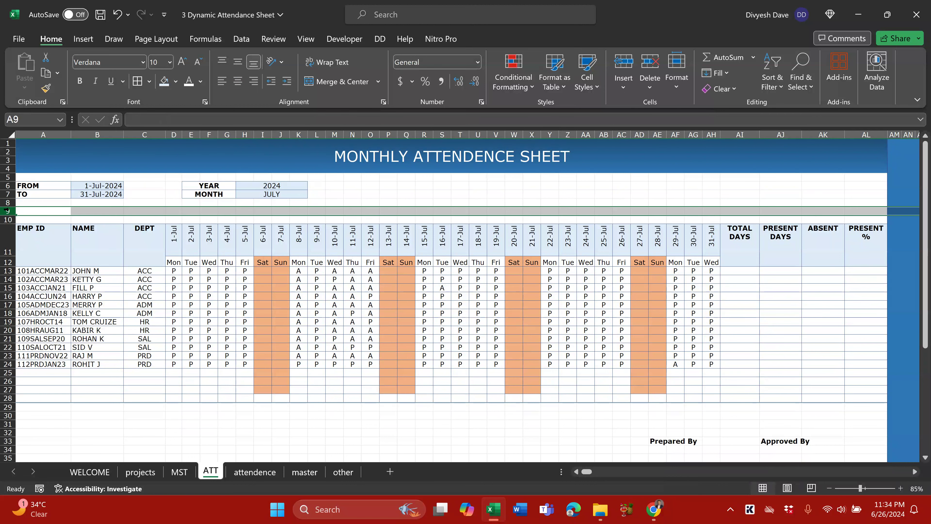
key("ctrl+minus")
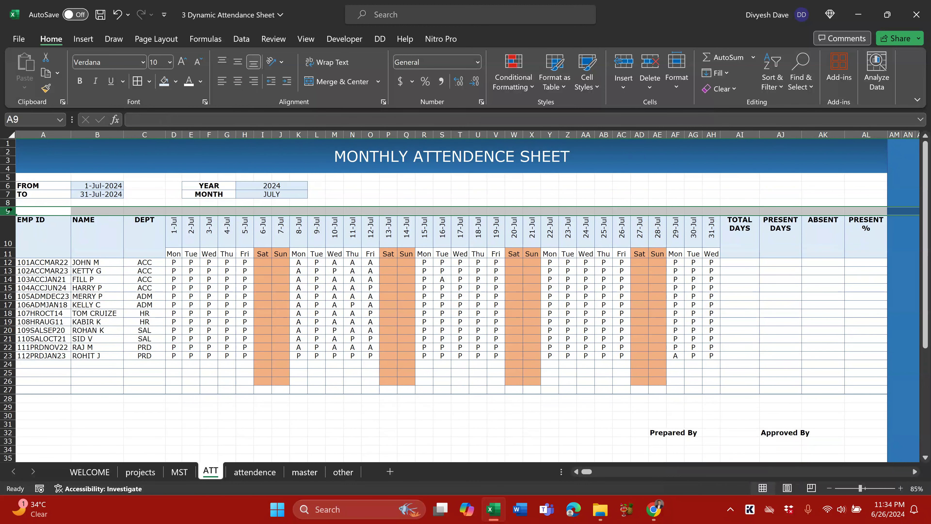
key("ctrl+minus")
left_click(263, 304)
key("ctrl+s")
Delete three blank rows between the table and the Prepared By / Approved By signature block, and save the workbook
left_click(7, 398)
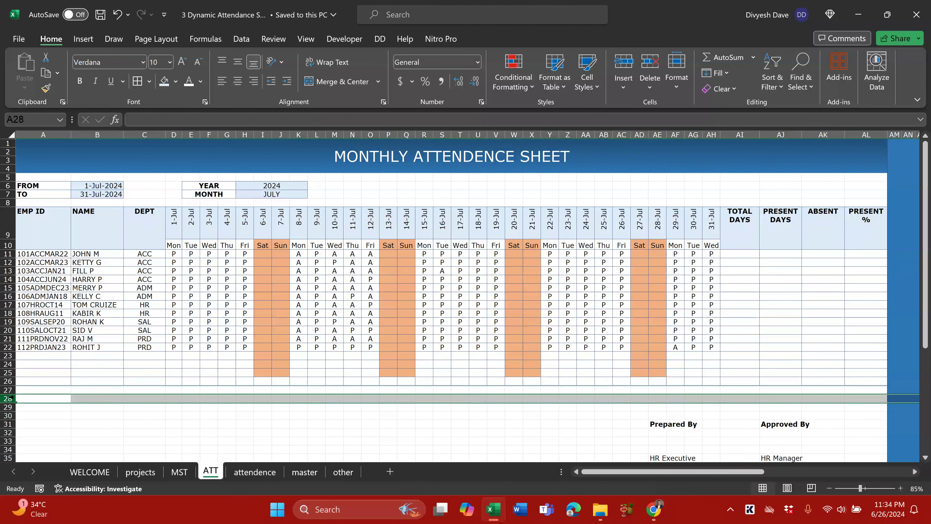
key("ctrl+minus")
key("ctrl+minus")
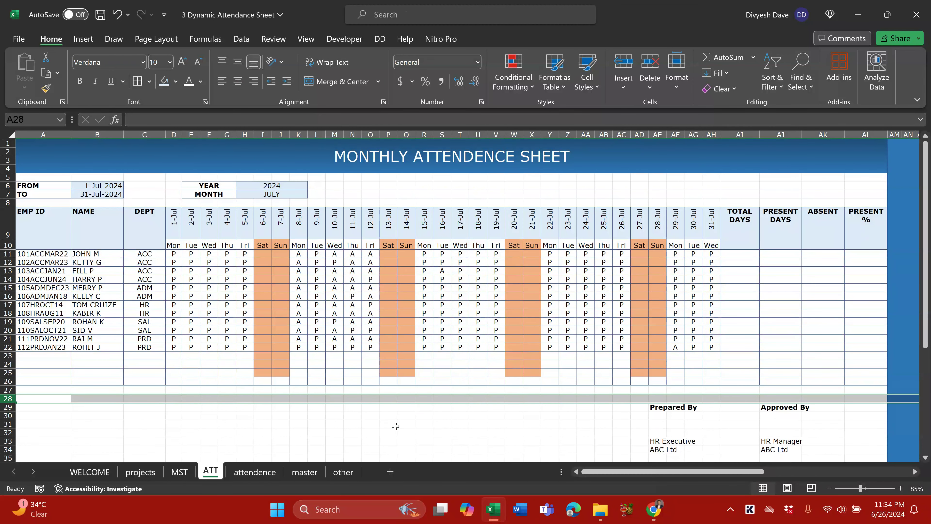
key("ctrl+minus")
left_click(423, 431)
key("ctrl+s")
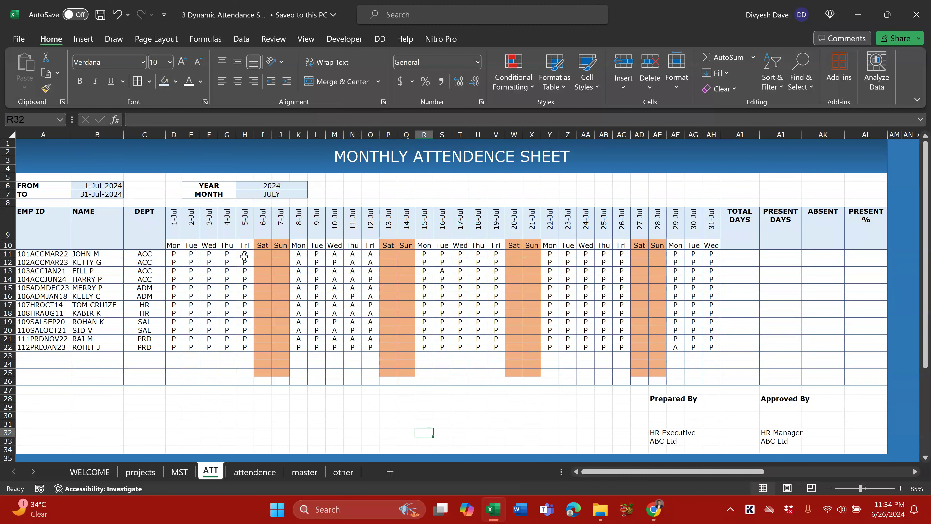
Check the month-end date formula in B7 and examine the Total Days formula in AI12 of the attendence sheet
left_click(745, 253)
left_click(748, 218)
left_click(748, 254)
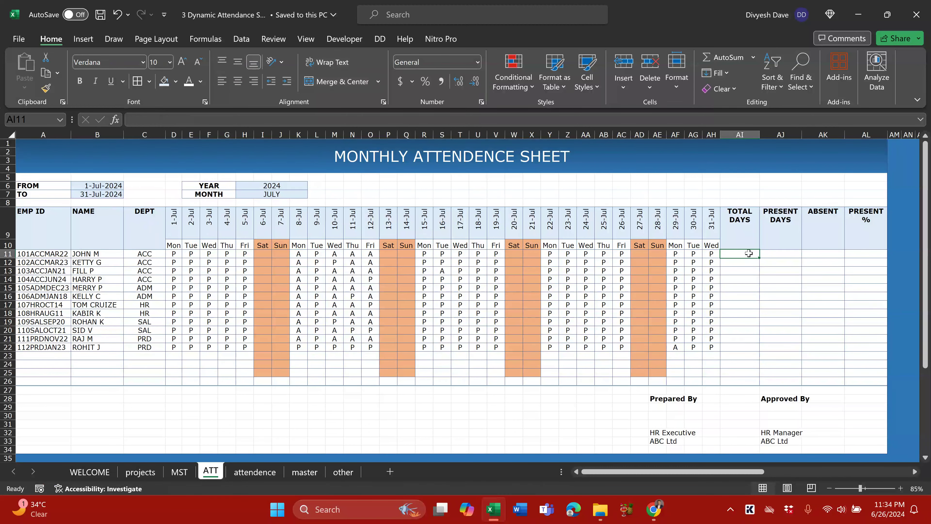
left_click(102, 196)
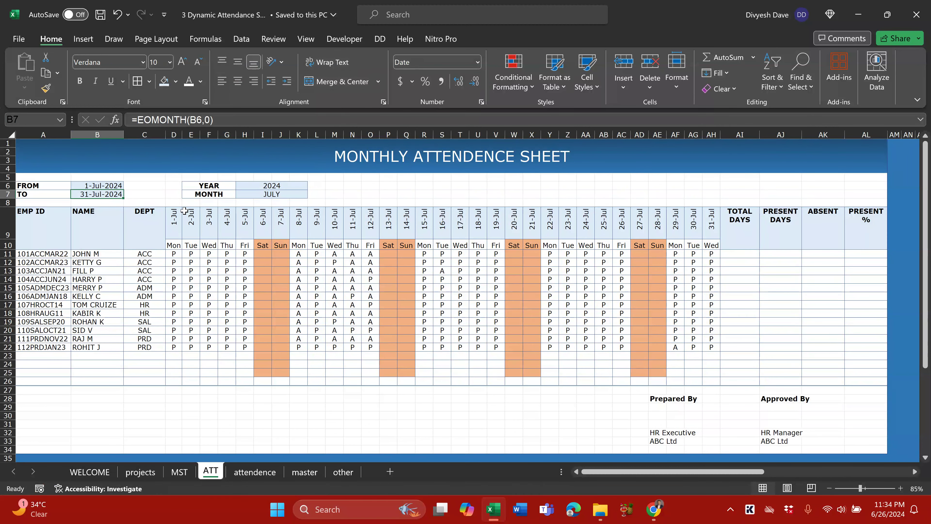
left_click(733, 254)
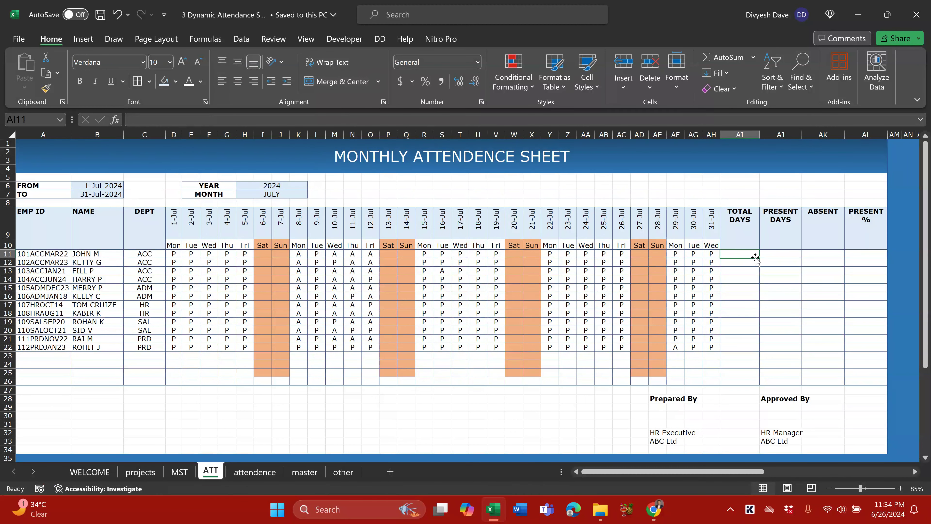
left_click(256, 472)
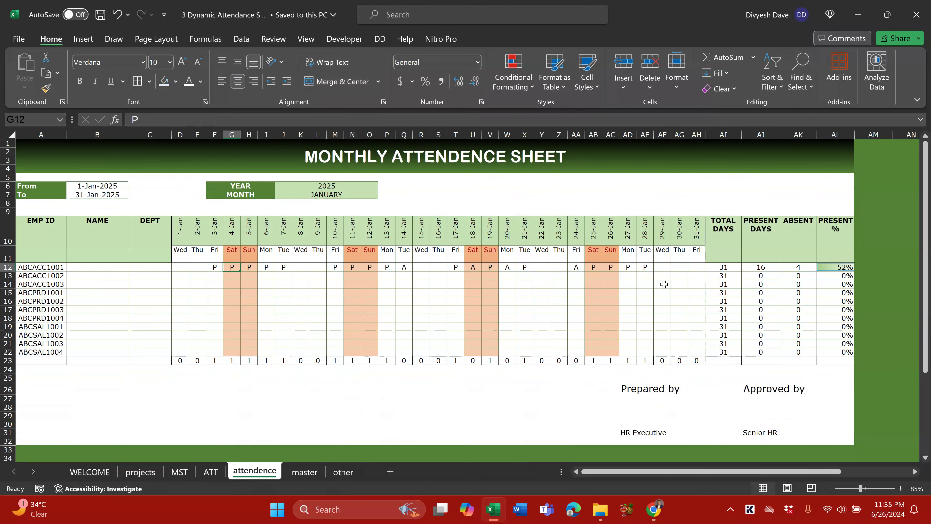
double_click(715, 269)
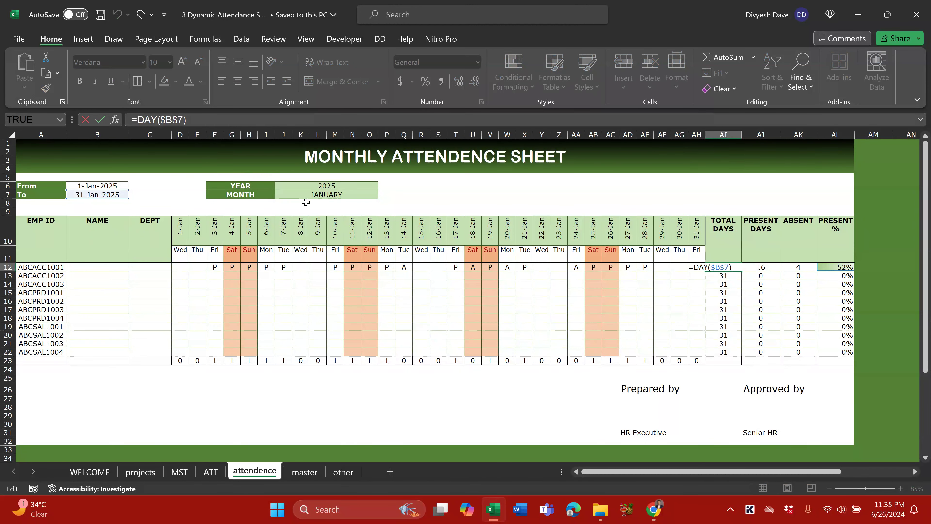
key("Escape")
left_click(211, 472)
type("=DAYS(")
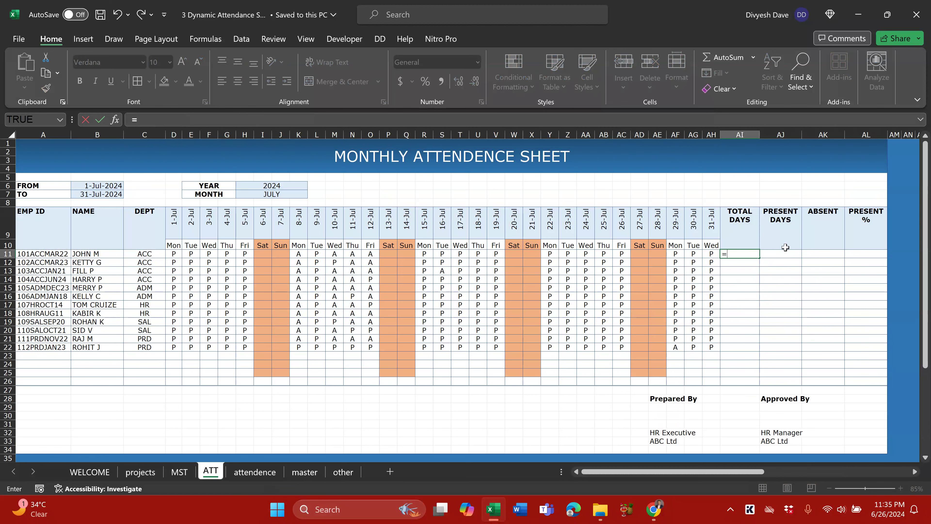
left_click(112, 195)
key("Return")
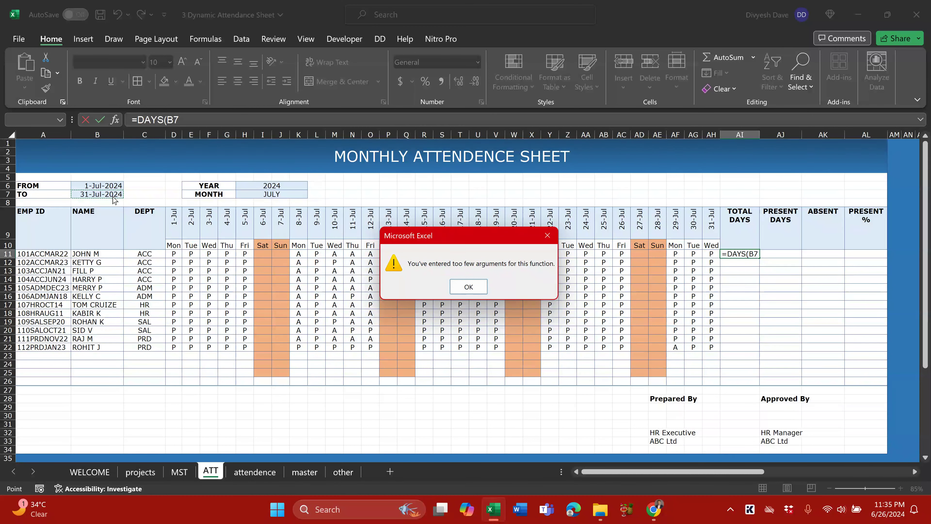
key("Escape")
key("Escape")
Recheck the attendence sheet's Total Days formula and enter =DAY($B$7) in AI11 of the ATT sheet
left_click(255, 472)
double_click(709, 270)
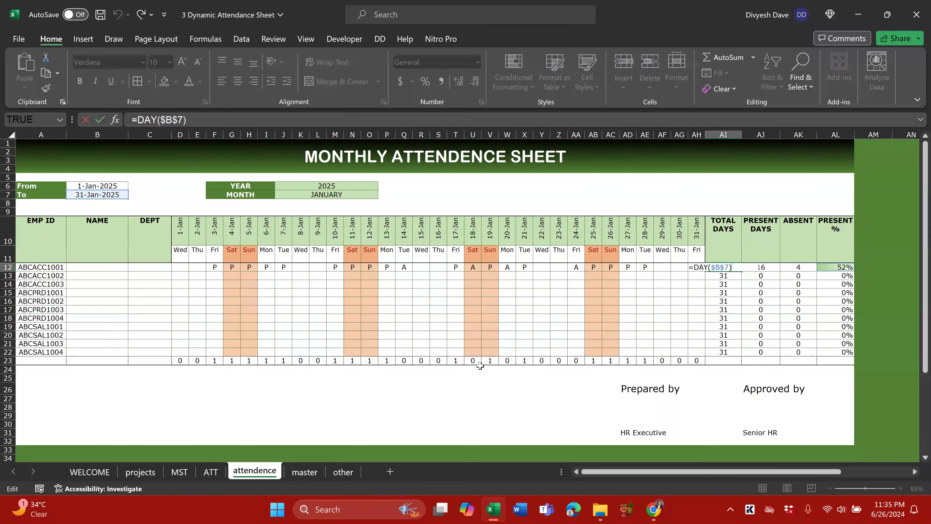
key("ctrl+Return")
left_click(211, 474)
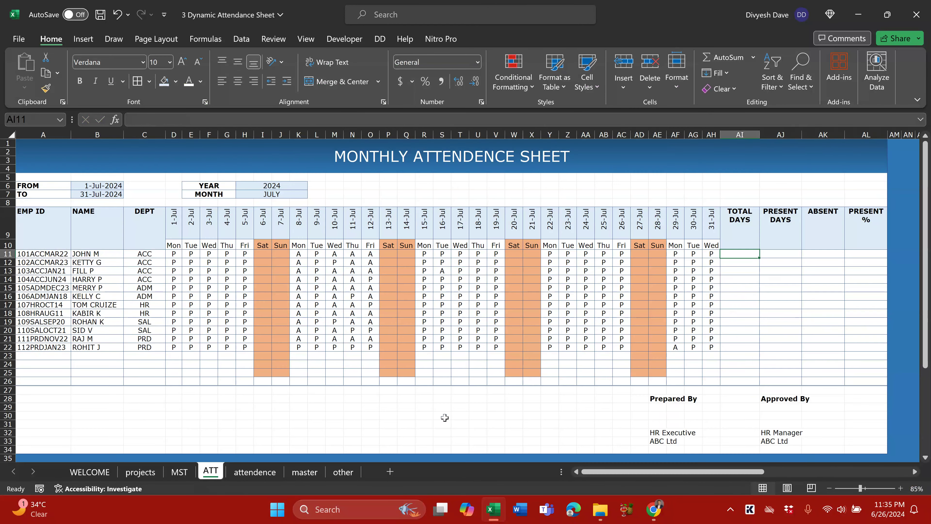
type("=")
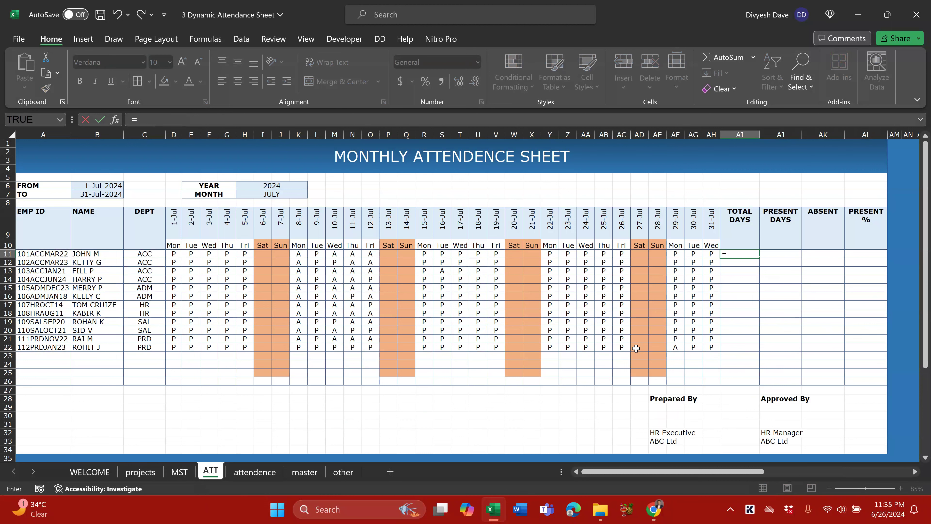
type("DAY")
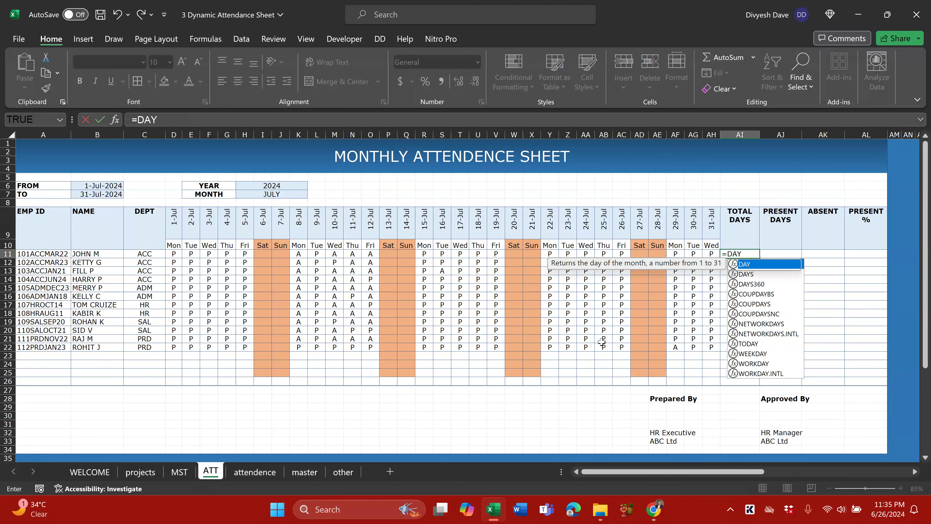
type("(")
left_click(119, 194)
type(")")
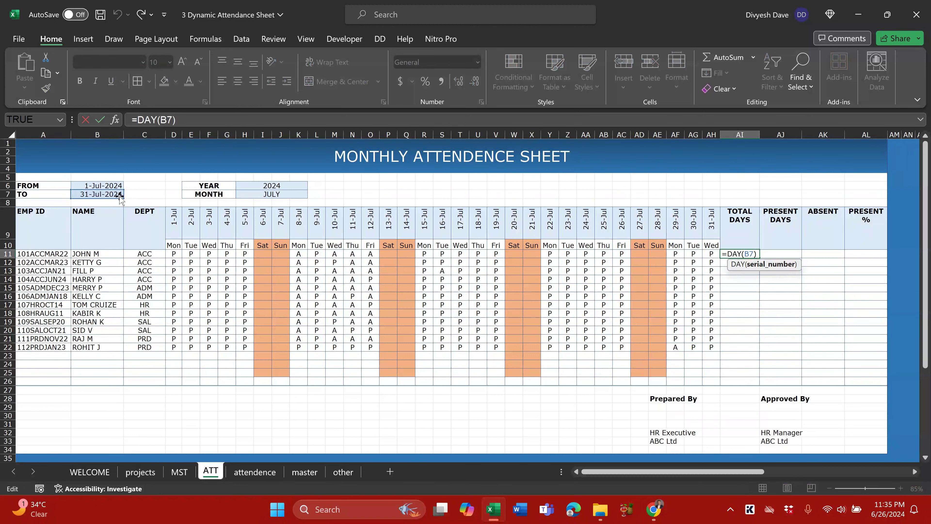
key("F4")
key("Return")
key("Up")
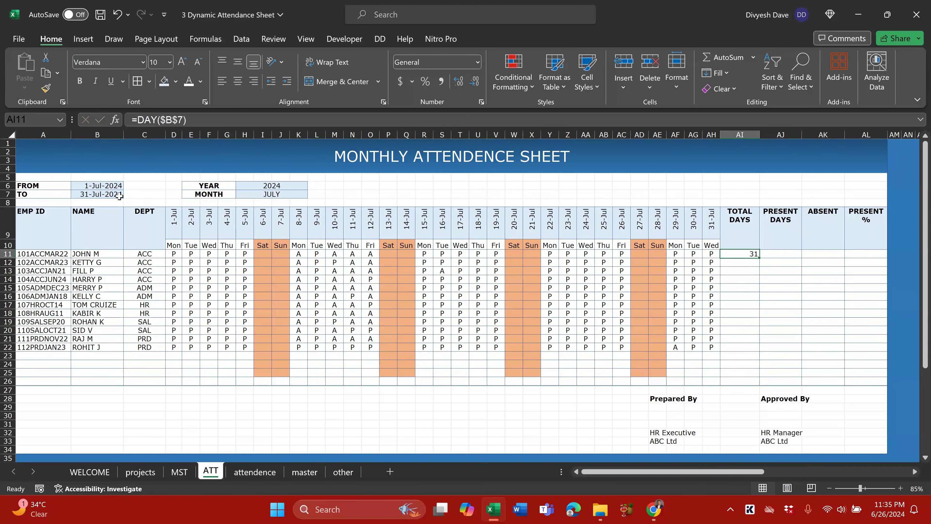
Centre the Total Days value in AI11 and fill its formula down to AI22
key("alt+h")
key("a")
key("c")
key("shift+Down")
key("shift+Down")
key("shift+Down")
key("shift+Down")
key("shift+Down")
key("shift+Down")
key("shift+Down")
key("shift+Down")
key("shift+Down")
key("shift+Down")
key("shift+Down")
key("shift+Down")
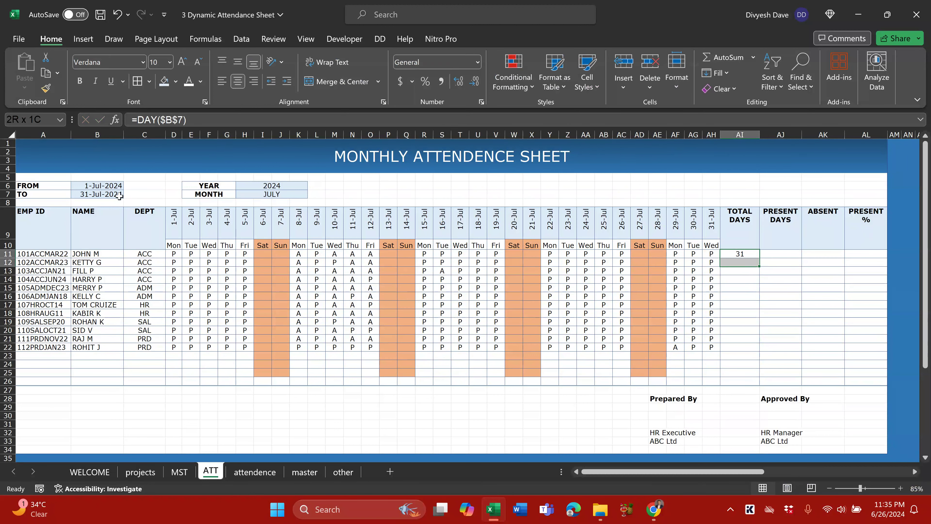
key("shift+Up")
key("shift+Up")
key("ctrl+d")
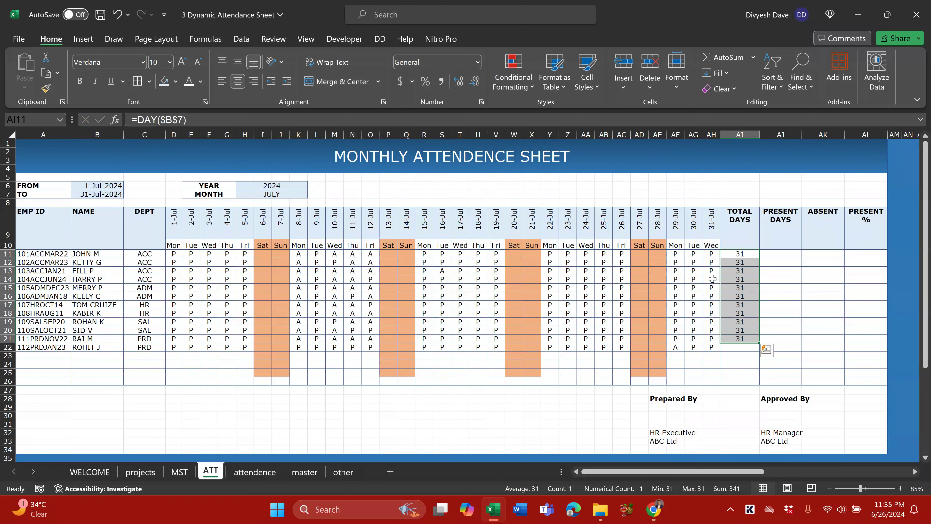
left_click_drag(759, 342, 762, 351)
Enter =COUNTIF(D11:AH11,"P") in AJ11 to count the first employee's present days
left_click(783, 272)
left_click(777, 253)
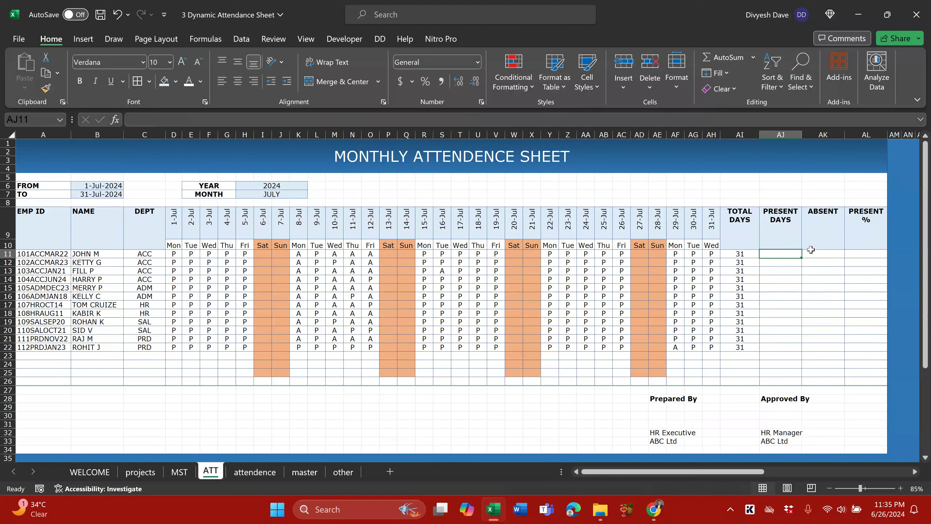
type("=COUNTIF(")
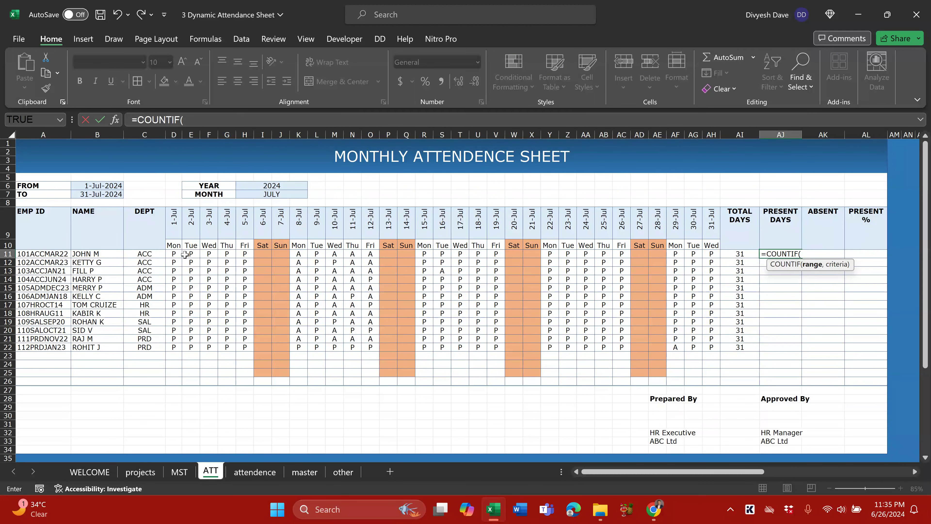
left_click_drag(172, 253, 710, 254)
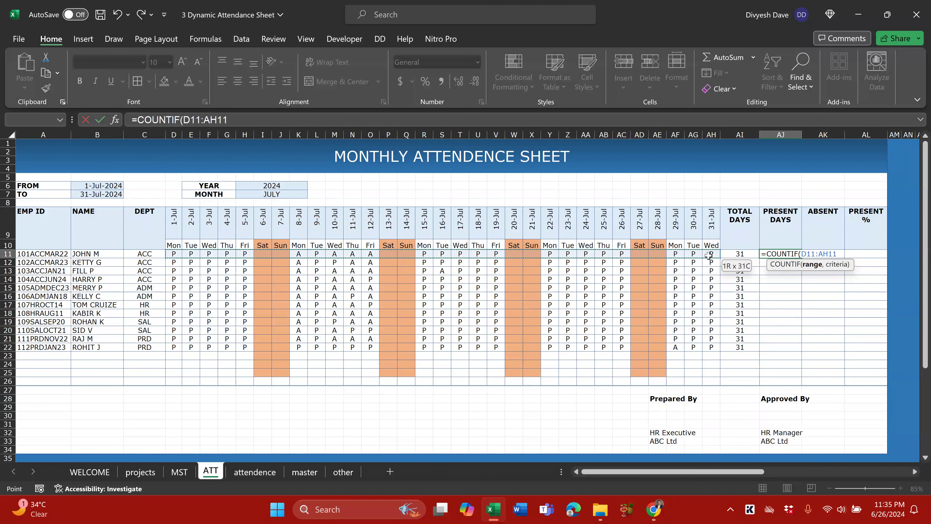
type(",")
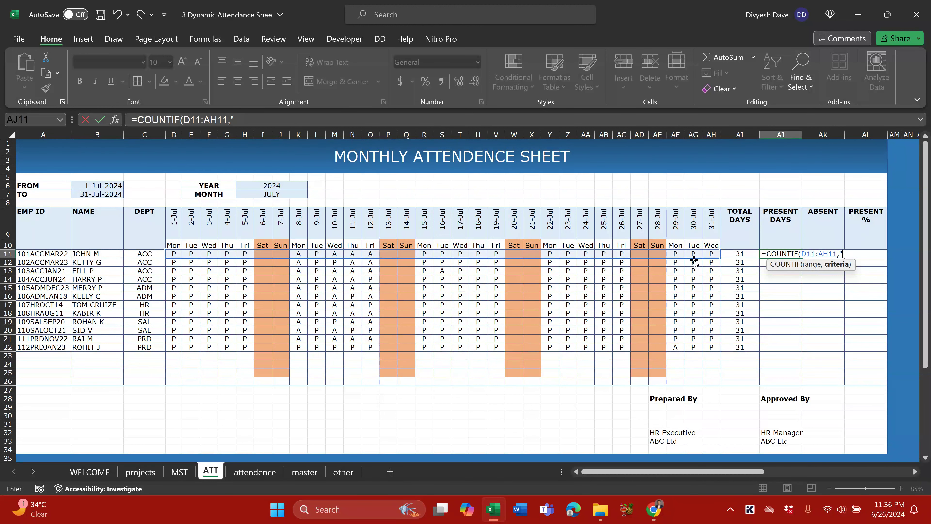
type(")")
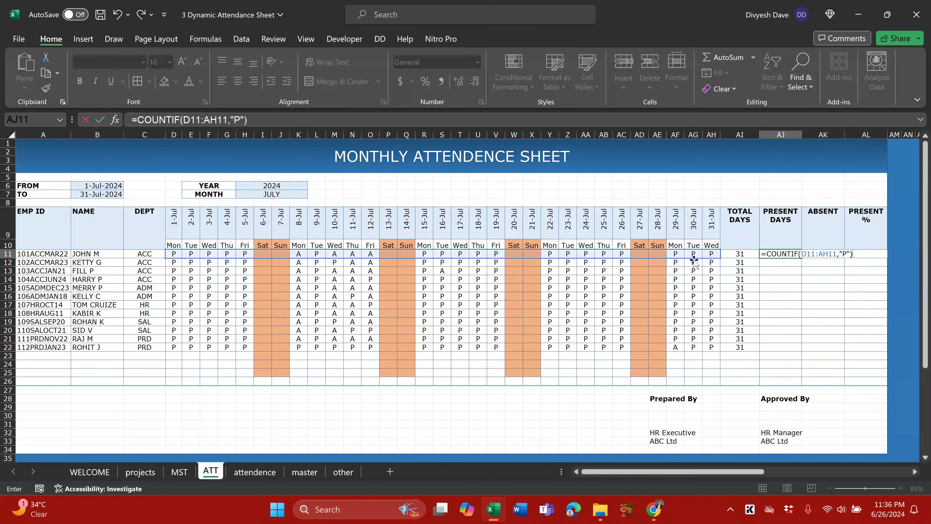
key("Return")
Centre the contents of the four summary columns in AI11:AL22
left_click_drag(741, 253, 856, 354)
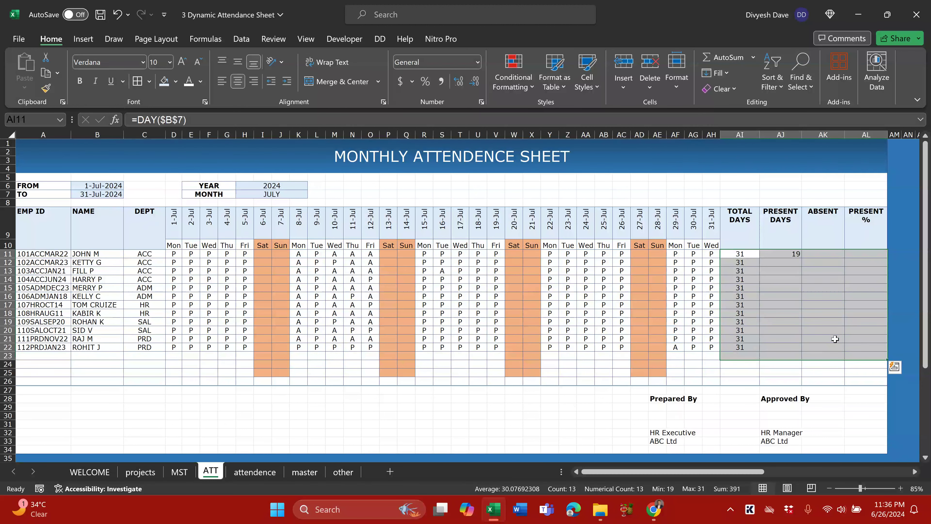
key("shift+Up")
key("alt+h")
key("a")
key("c")
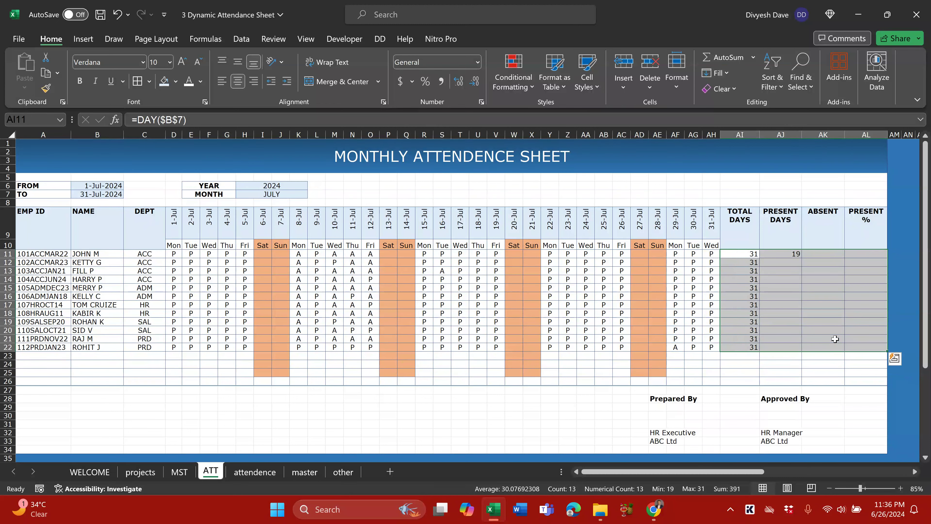
key("alt+h")
key("a")
key("c")
Fill the Present Days formula from AJ11 down to AJ22
left_click(791, 254)
left_click_drag(800, 258, 792, 349)
key("Right")
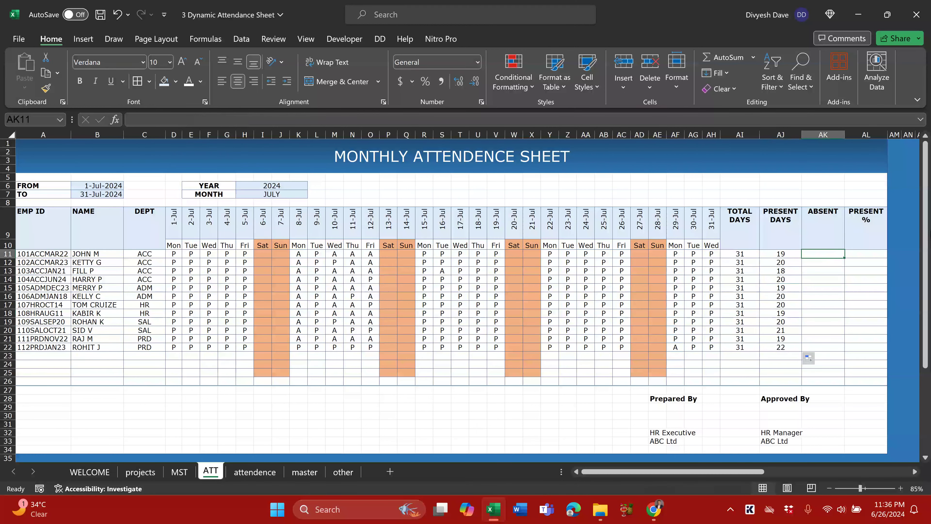
Enter =COUNTIF(D11:AH11,"A") in AK11 to count the first employee's absent days
key("Left")
key("F2")
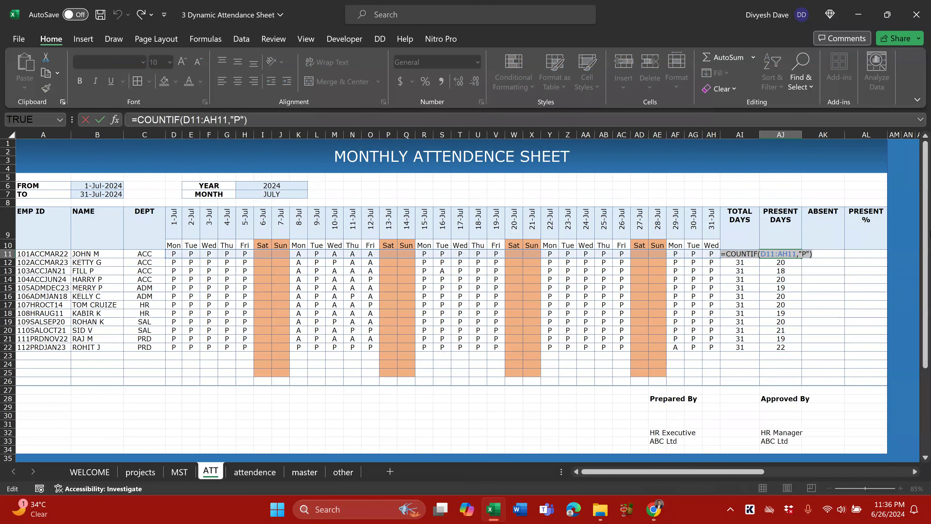
key("Tab")
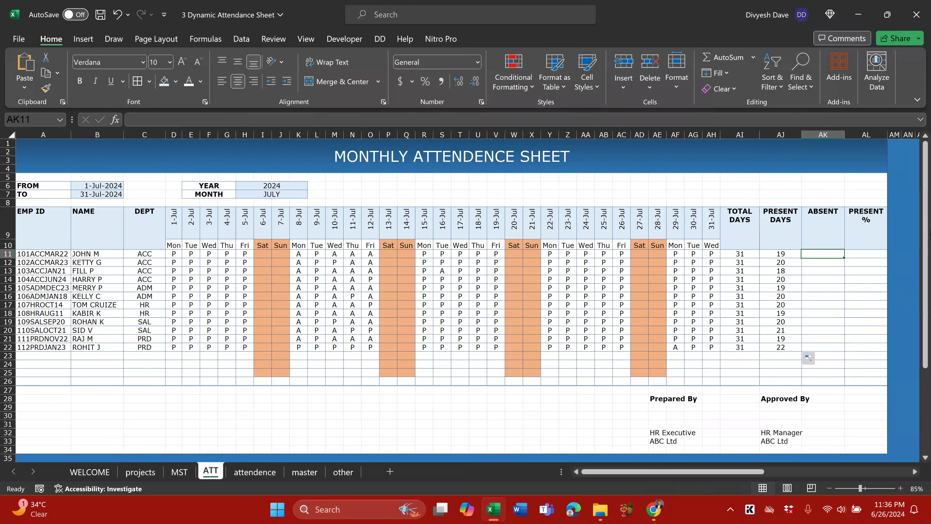
key("Left")
key("F2")
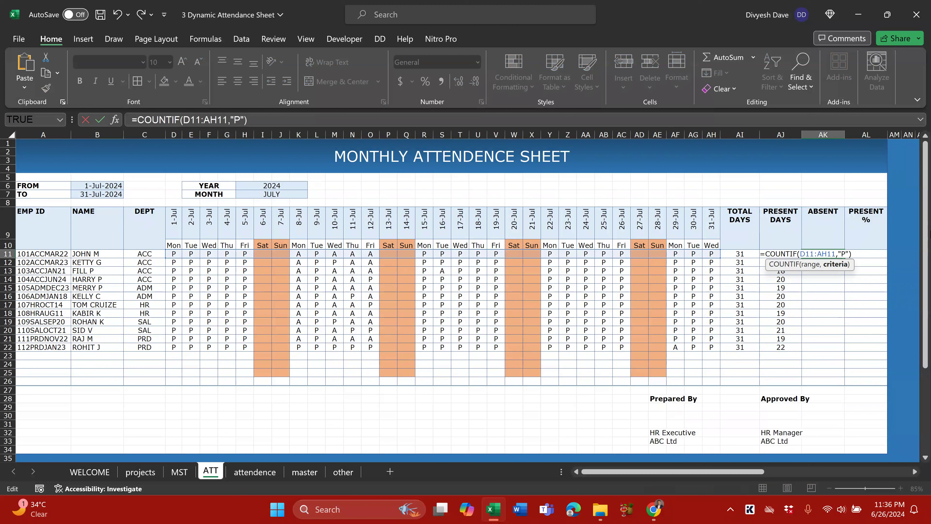
type("A")
key("ctrl+Return")
Fill the Absent formula from AK11 down to AK22 and save the workbook
key("shift+Down")
key("shift+Down")
key("shift+Down")
key("shift+Down")
key("shift+Down")
key("shift+Down")
key("shift+Down")
key("shift+Down")
key("shift+Down")
key("shift+Down")
key("shift+Down")
key("ctrl+d")
key("ctrl+s")
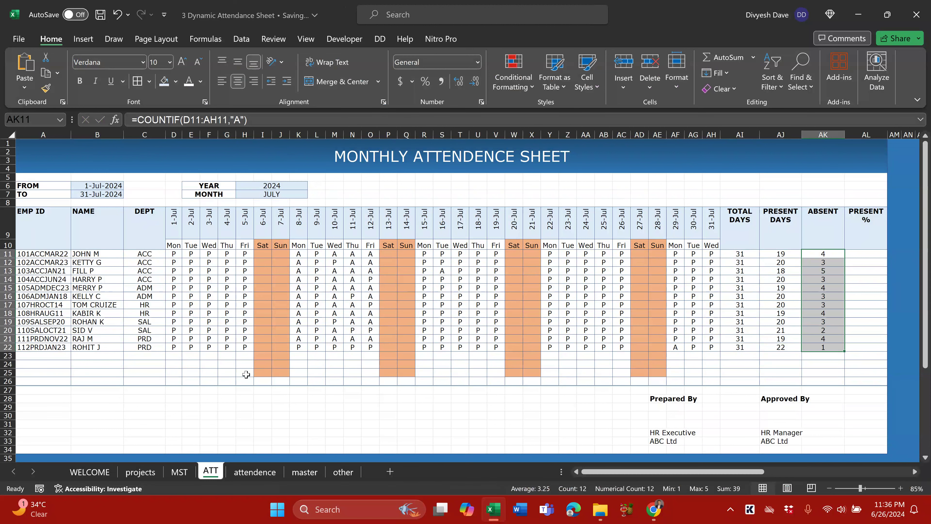
Enter =COUNTIF(D11:D25,"P") in D26 to count the employees present on the first day
left_click(185, 380)
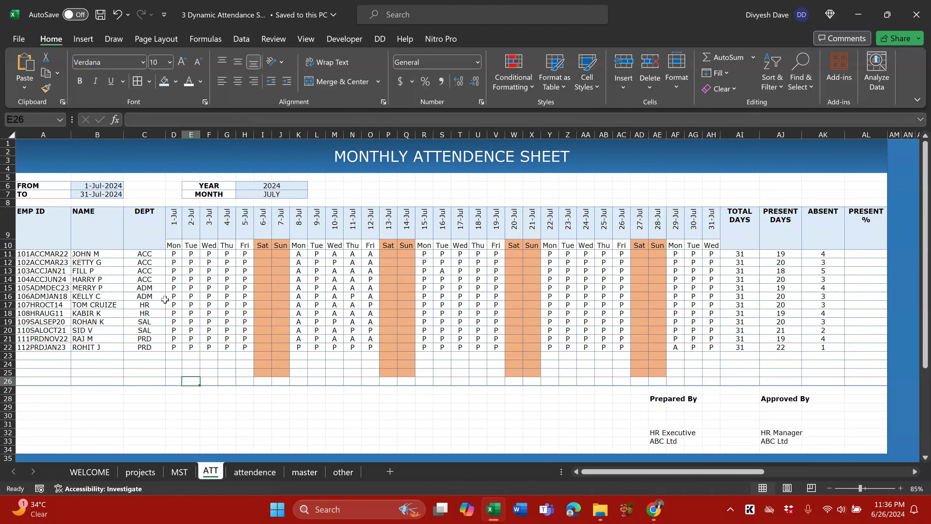
left_click(175, 380)
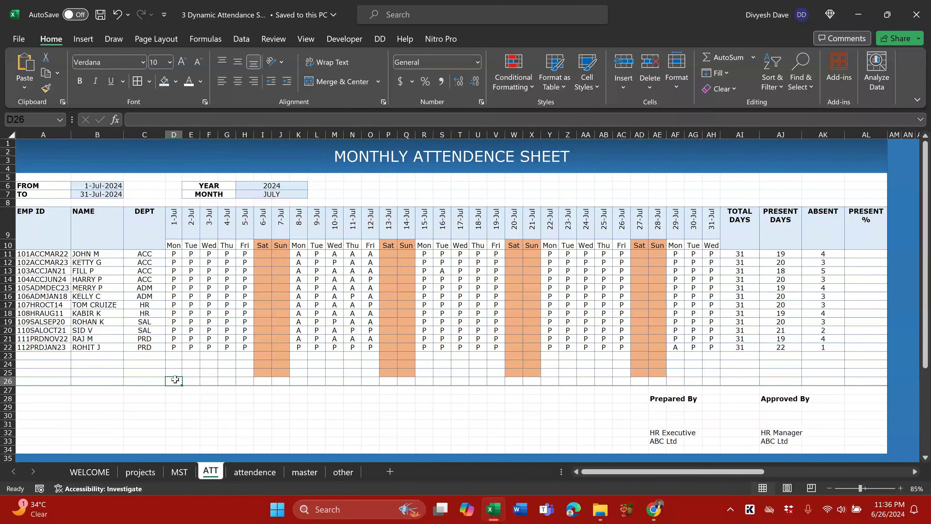
type("=CO")
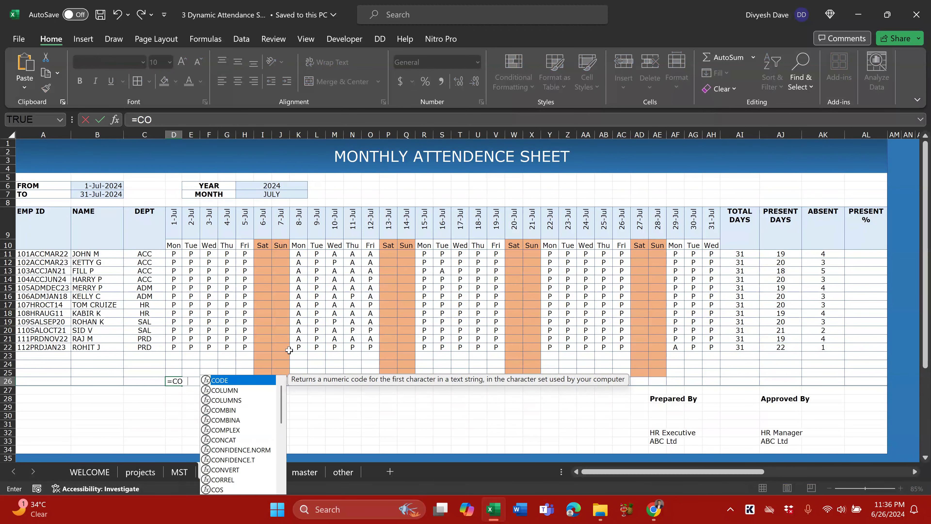
type("UNTA(")
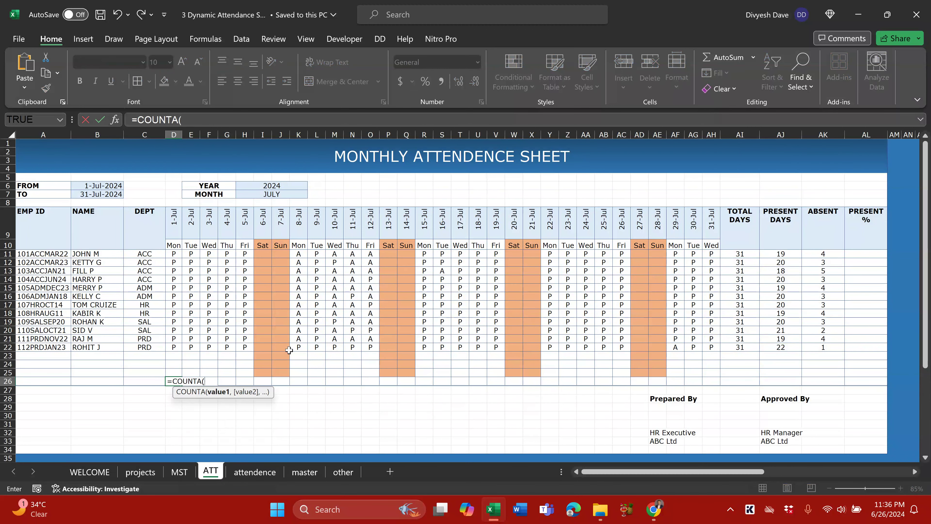
key("BackSpace")
key("BackSpace")
type("IF(")
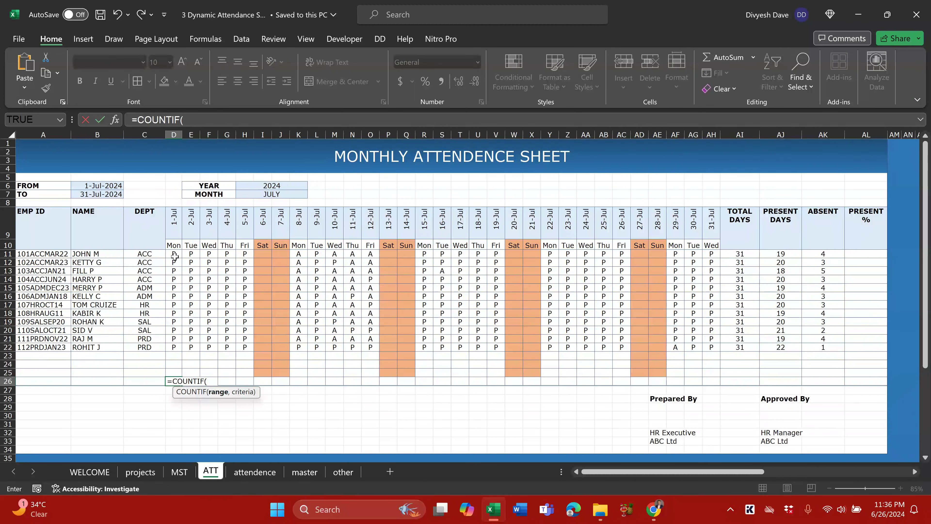
left_click(174, 253)
left_click_drag(174, 262, 175, 372)
type(",")
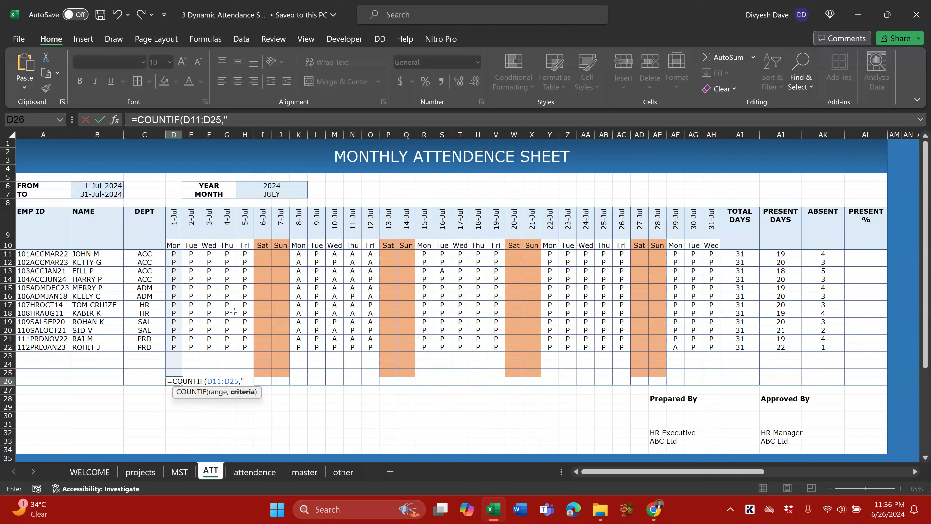
type("\"P\")")
key("ctrl+Return")
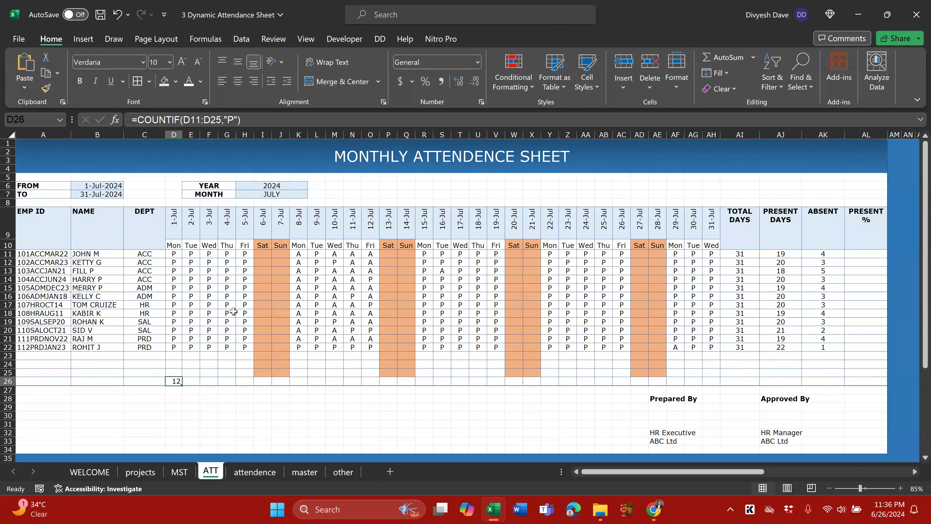
Fill the daily present count from D26 across row 26 to the last day of the month
key("shift+Right")
key("shift+Right")
key("shift+Right")
key("shift+Right")
key("shift+Right")
key("shift+Right")
key("shift+Right")
key("shift+Right")
key("shift+Right")
key("shift+Right")
key("shift+Right")
key("shift+Right")
key("shift+Right")
key("shift+Right")
key("shift+Right")
key("shift+Right")
key("shift+Right")
key("shift+Right")
key("shift+Right")
key("shift+Right")
key("shift+Right")
key("shift+Right")
key("shift+Right")
key("shift+Right")
key("shift+Right")
key("shift+Right")
key("shift+Right")
key("shift+Right")
key("shift+Right")
key("shift+Right")
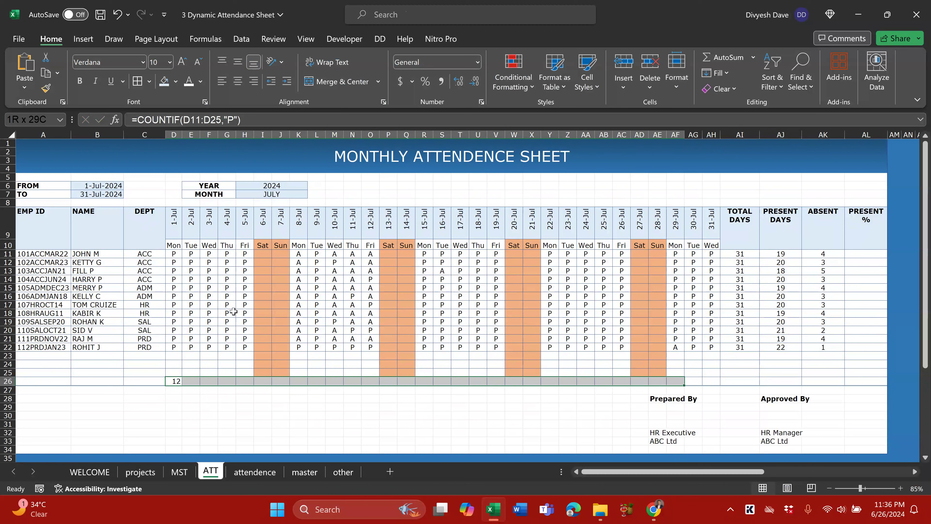
key("ctrl+r")
Centre the daily present counts in D26:AH26 and save the workbook
key("Left")
key("Right")
left_click_drag(174, 381, 711, 384)
key("alt+h")
key("a")
key("c")
left_click(858, 347)
key("ctrl+s")
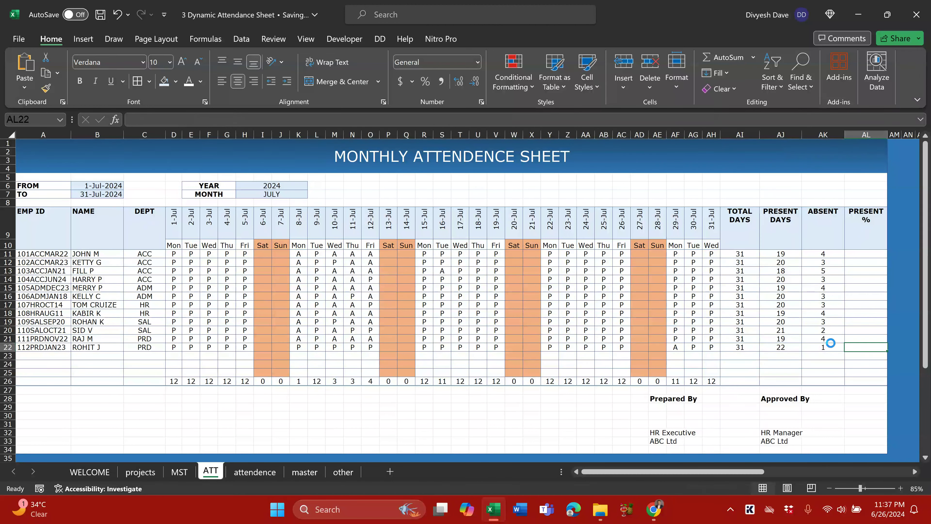
Narrow the four summary columns AI to AL to one equal width and save the workbook
left_click(744, 134)
left_click_drag(799, 133, 855, 134)
left_click_drag(758, 135, 756, 135)
left_click(810, 271)
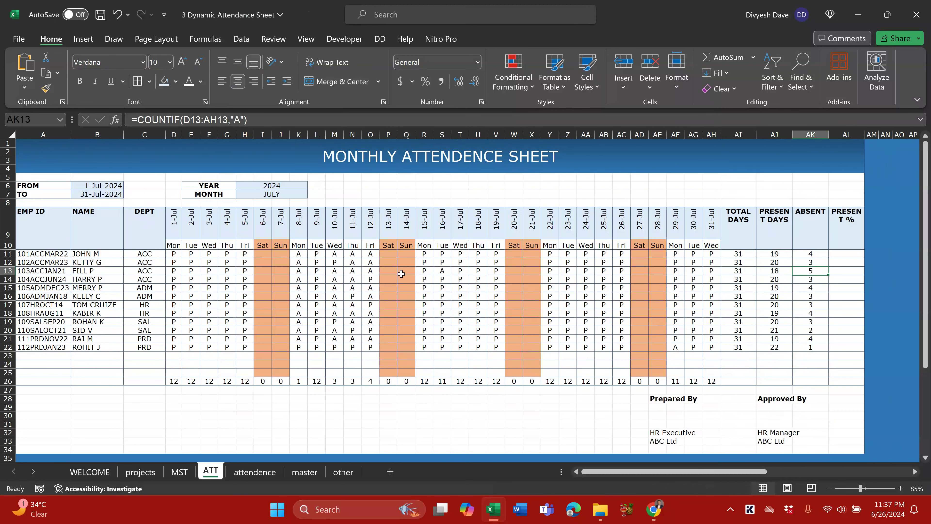
left_click(265, 188)
key("ctrl+s")
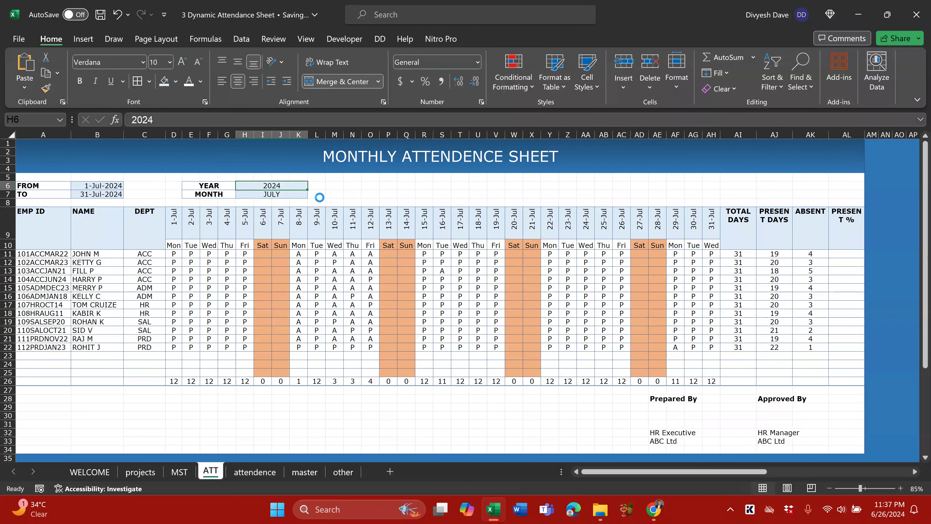
Test the date-driven layout by changing the month to JUNE, undo that change and save the workbook
left_click(306, 194)
left_click(311, 195)
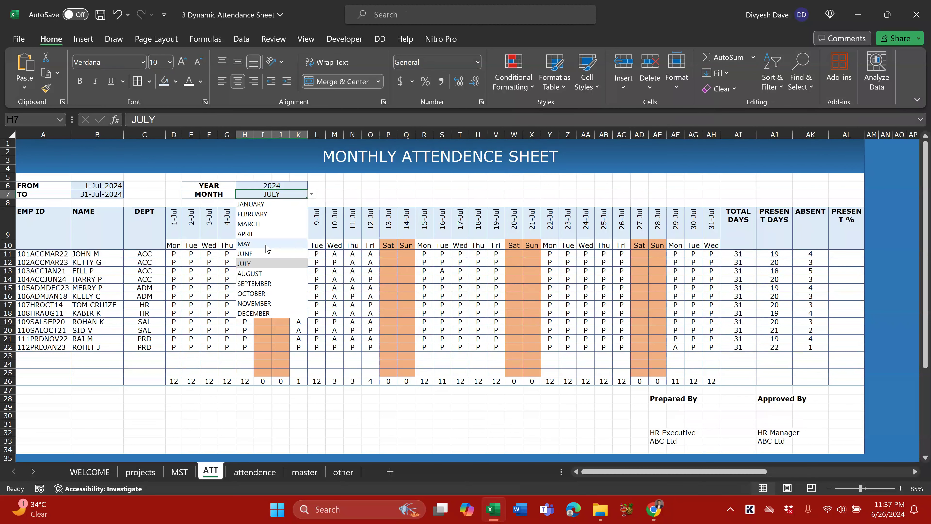
left_click(263, 253)
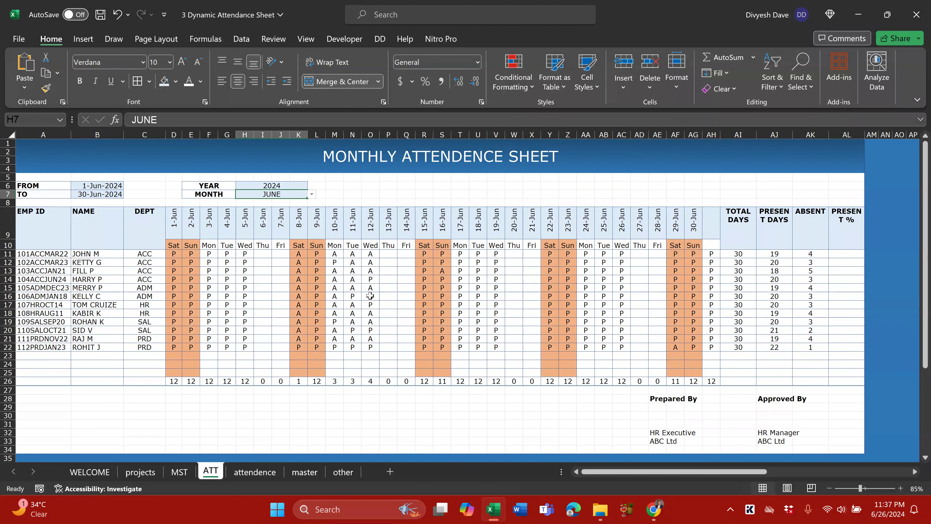
key("ctrl+z")
key("ctrl+s")
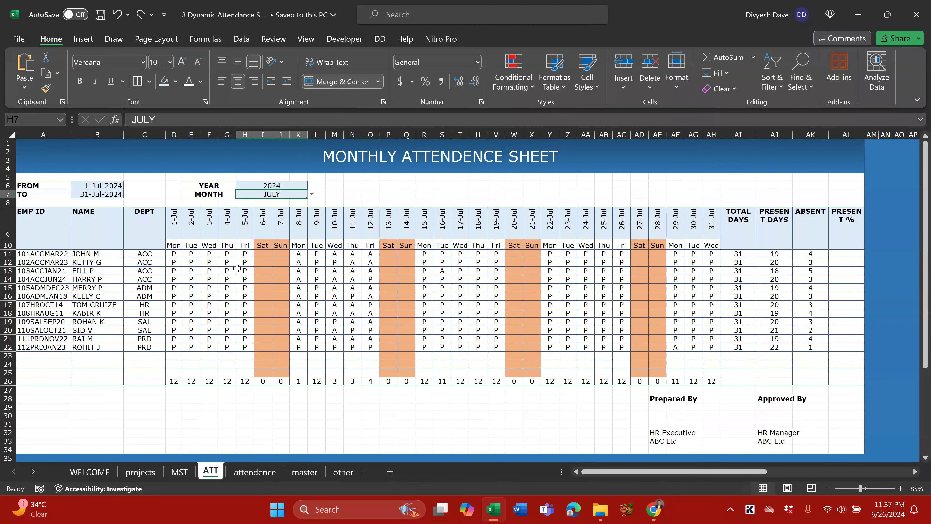
left_click(19, 40)
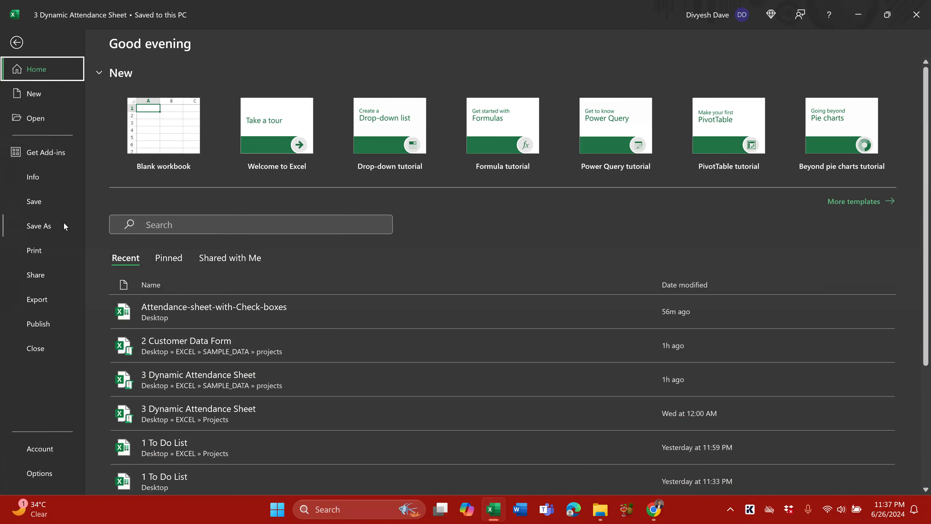
scroll(463, 261, "down", 3)
key("Escape")
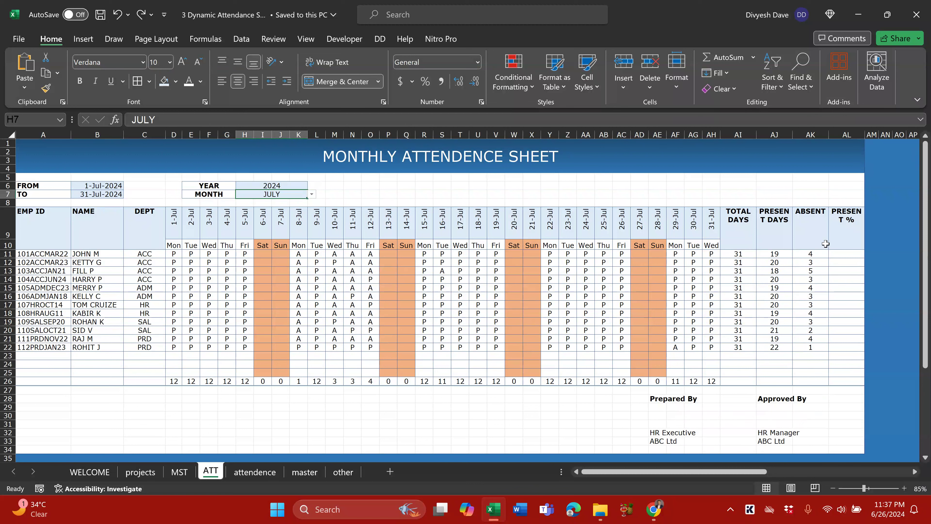
Widen the PRESENT % and PRESENT DAYS columns so that their header words fit without breaking
left_click(840, 218)
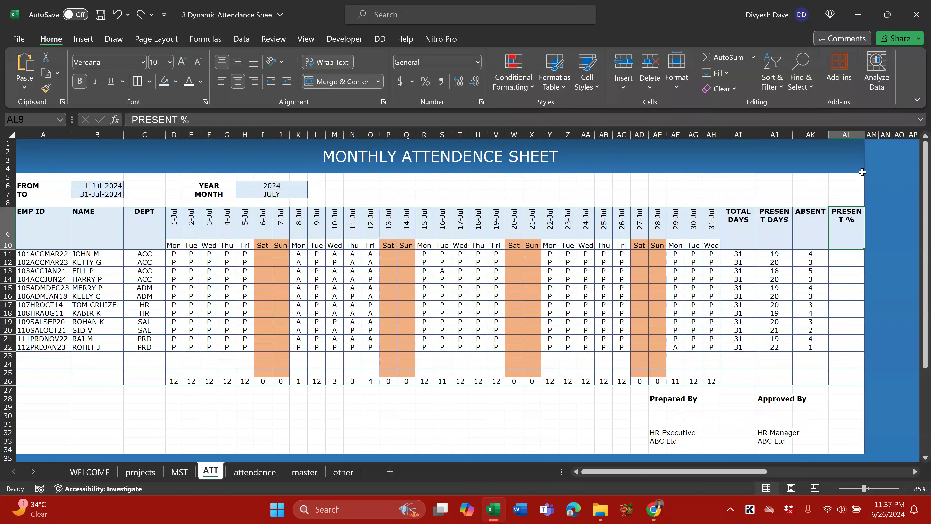
left_click_drag(864, 135, 871, 135)
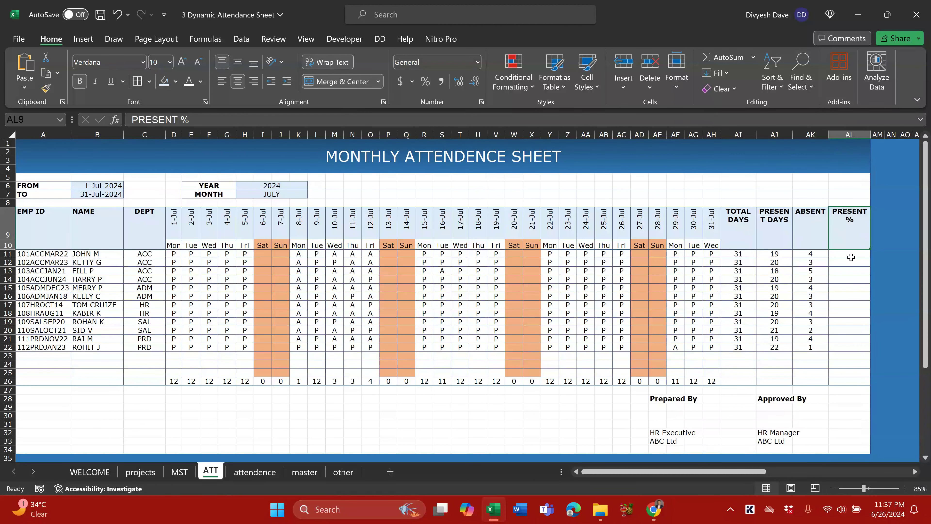
left_click_drag(851, 257, 841, 346)
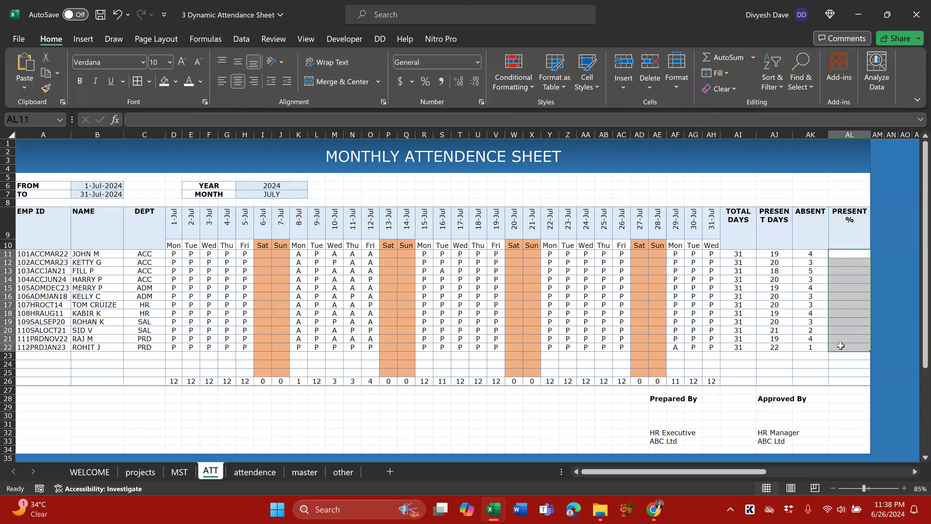
type("=")
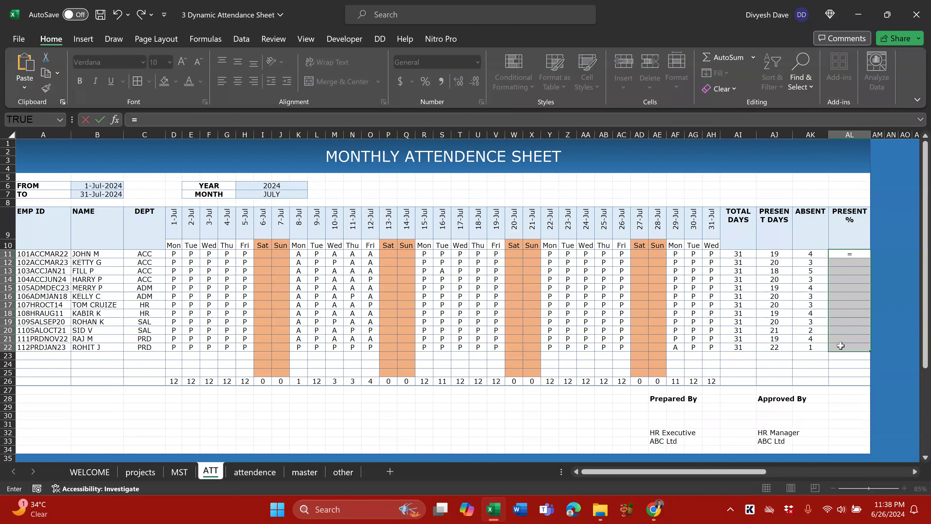
key("Escape")
left_click_drag(793, 133, 798, 133)
Enter =AJ11/AI11 in AL11 to calculate the first employee's present percentage
type("=")
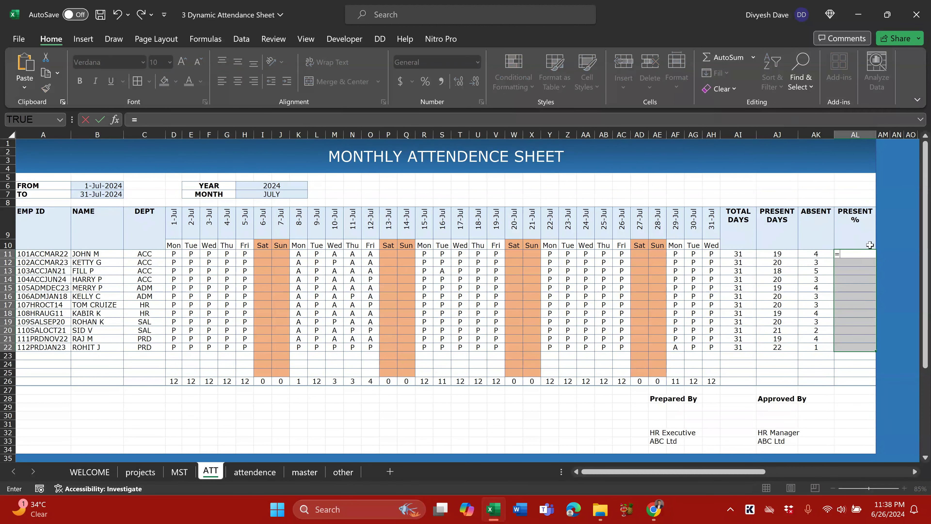
key("Left")
key("Left")
type("/")
key("Left")
key("Left")
key("Left")
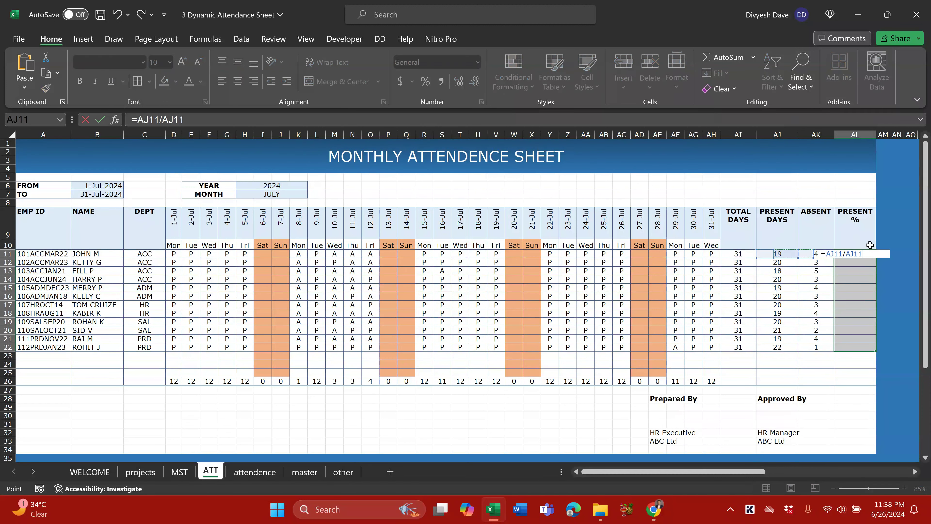
key("Return")
Format AL11:AL22 as percentages and fill the AL11 formula down to AL22
key("Up")
key("shift+Down")
key("shift+Down")
key("shift+Down")
key("shift+Down")
key("shift+Down")
key("shift+Down")
key("shift+Down")
key("shift+Down")
key("shift+Down")
key("shift+Down")
key("shift+Down")
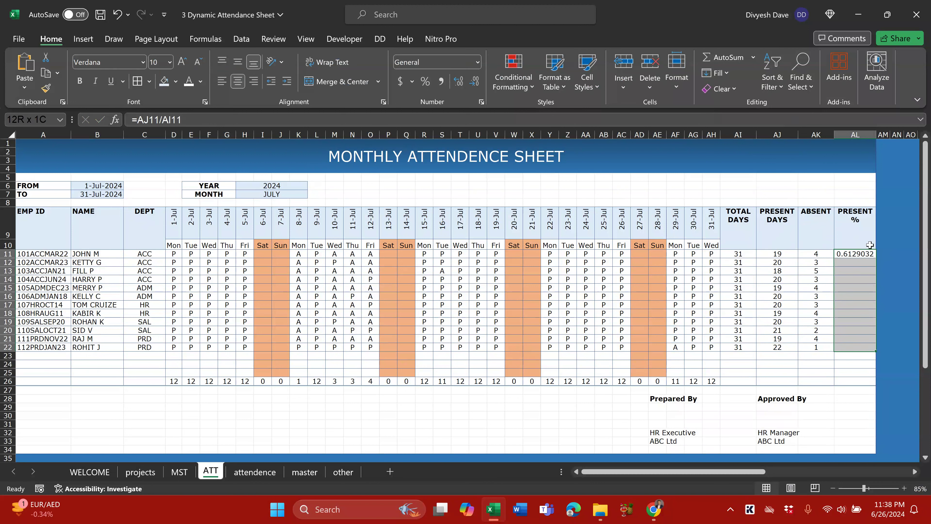
key("alt")
key("h")
key("p")
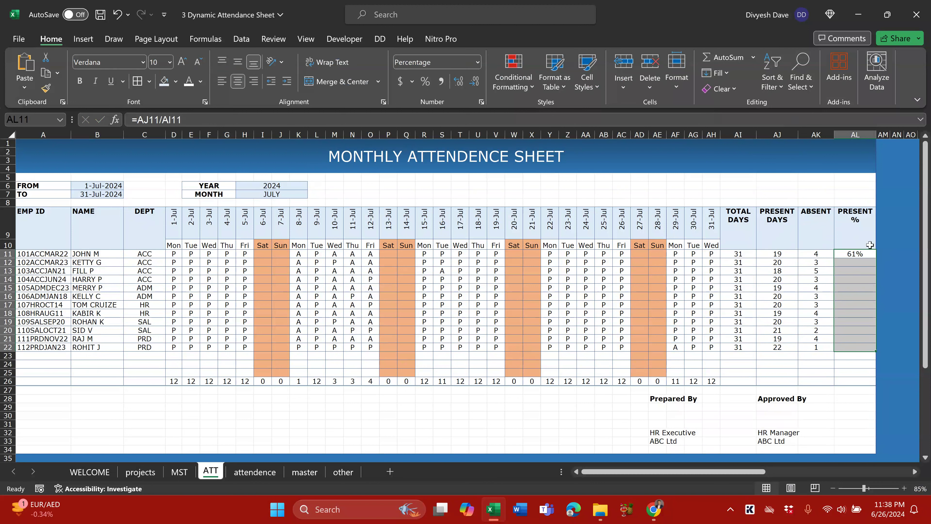
key("ctrl+d")
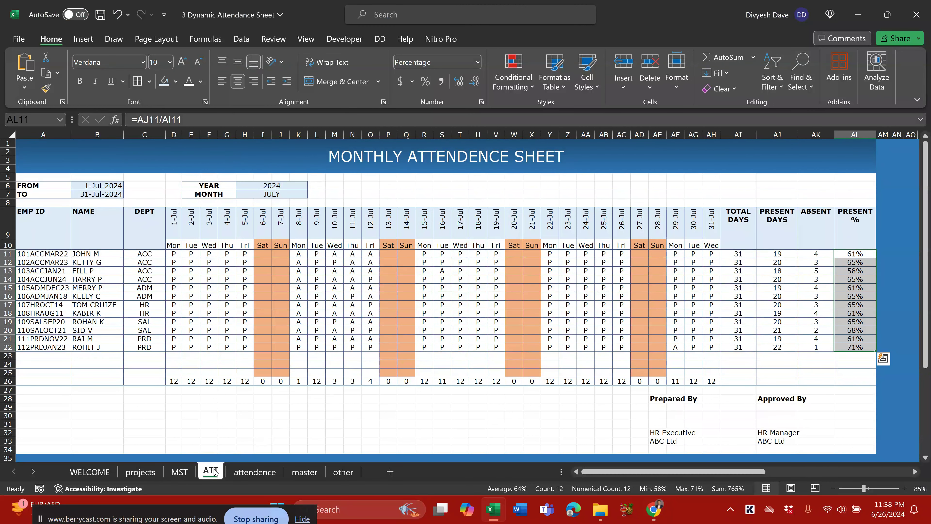
Examine the conditional formatting rule applied to the PRESENT % column on the attendence sheet, leaving it unedited
left_click(254, 471)
left_click(833, 267)
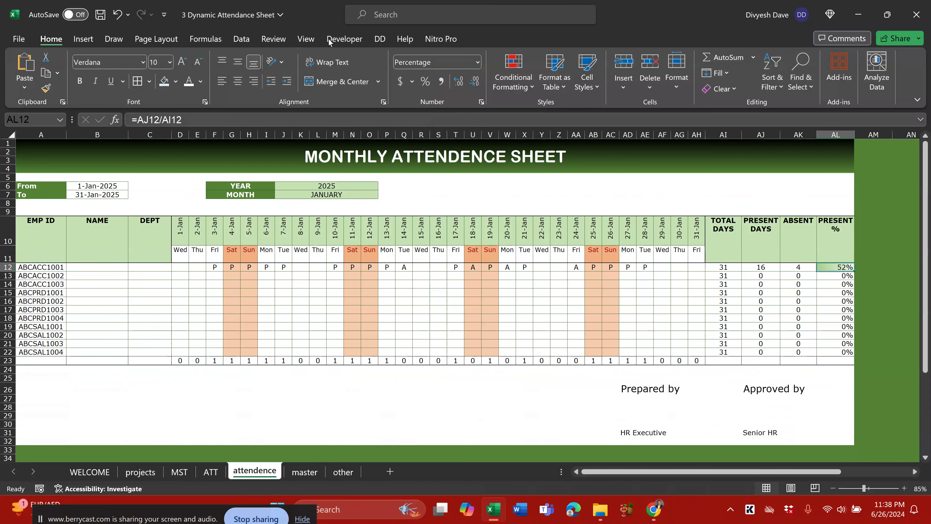
left_click(345, 39)
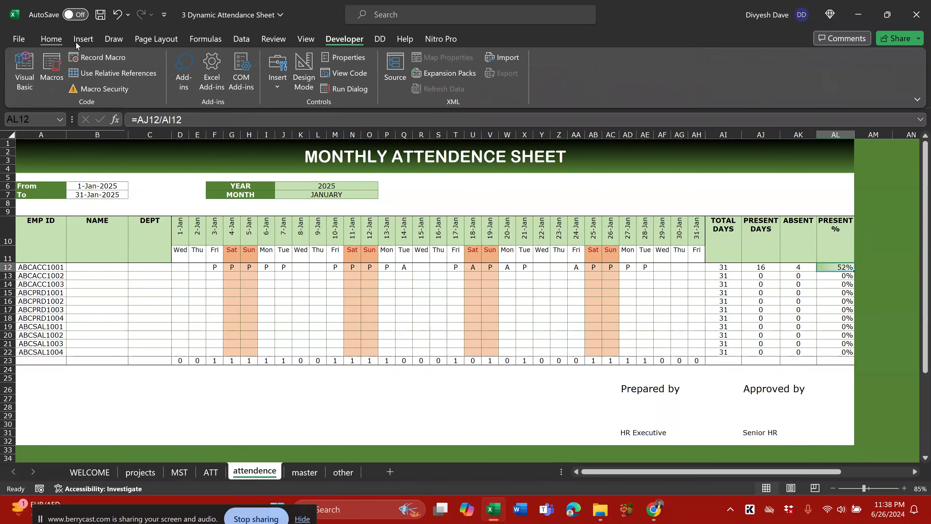
left_click(51, 39)
left_click(505, 79)
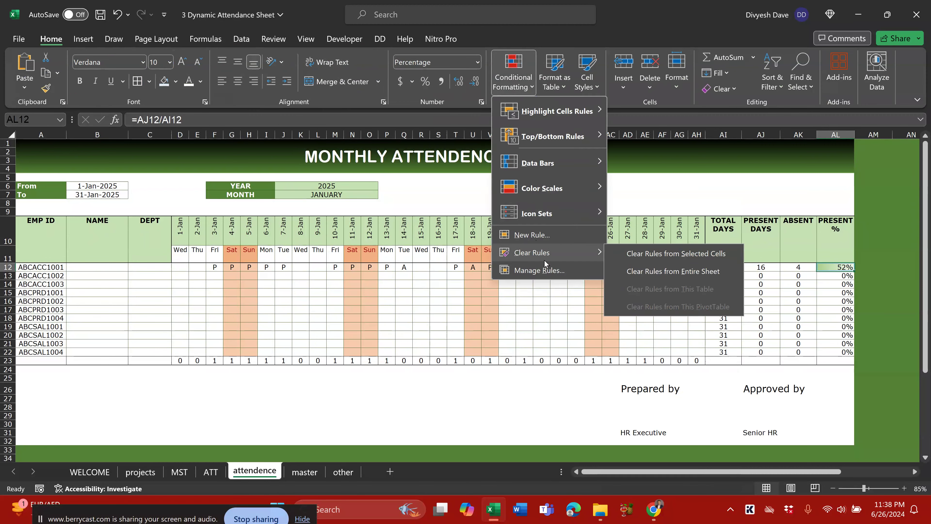
left_click(542, 270)
left_click(746, 241)
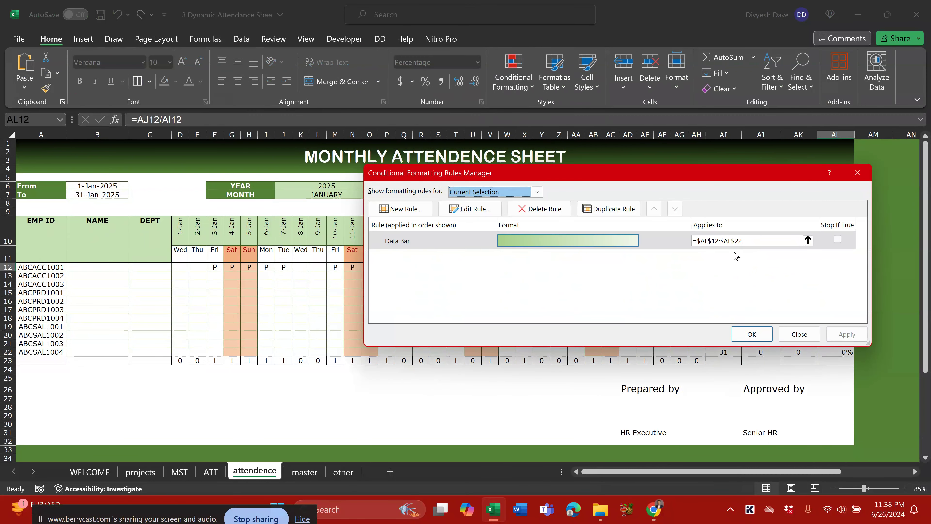
double_click(532, 239)
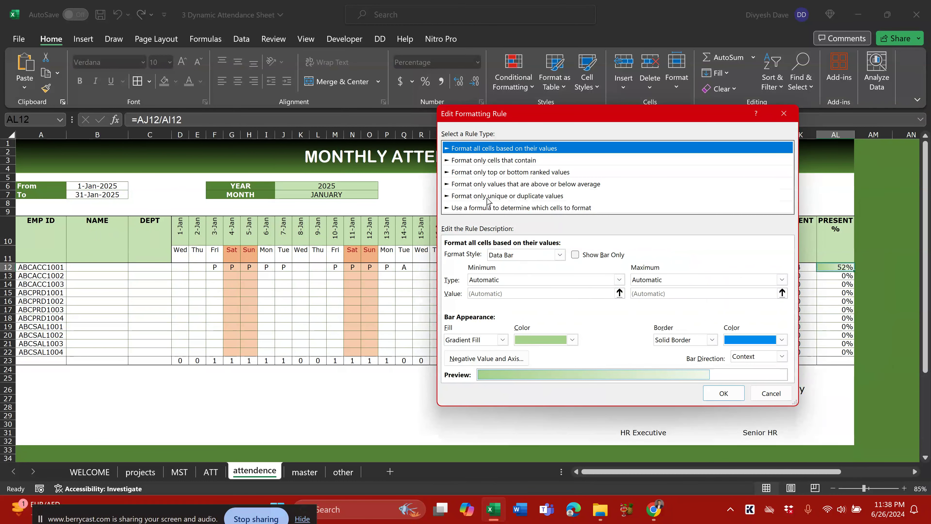
key("Escape")
key("Escape")
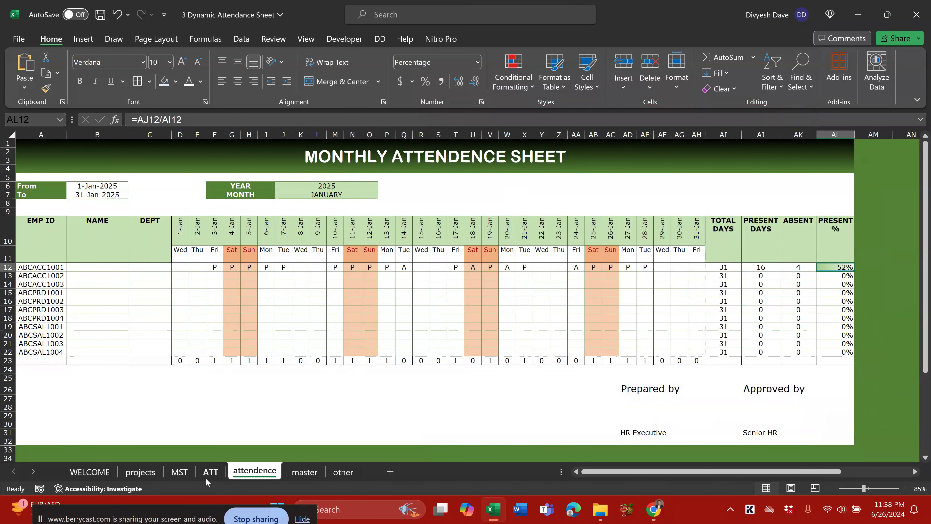
Apply light blue gradient-fill data bars to the present percentages in AL11:AL22 on the ATT sheet
left_click(180, 472)
left_click(211, 474)
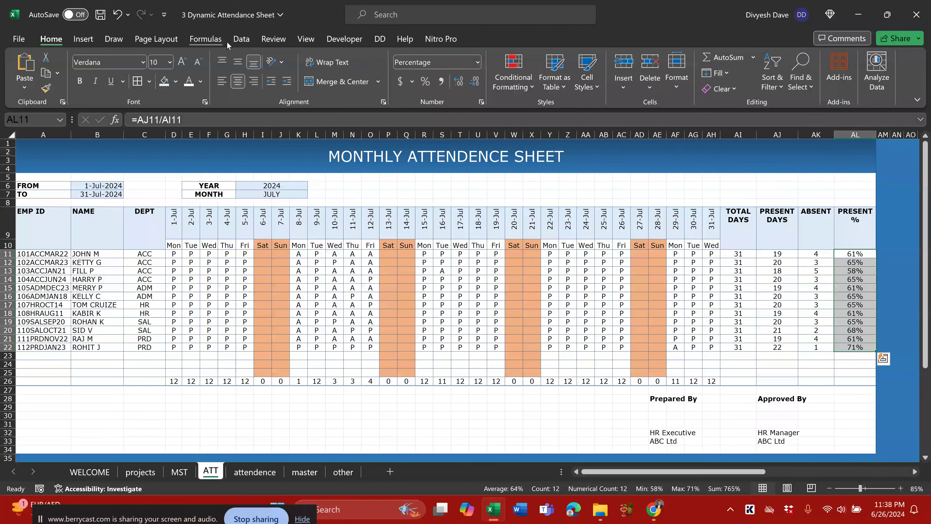
left_click(521, 82)
mouse_move(546, 167)
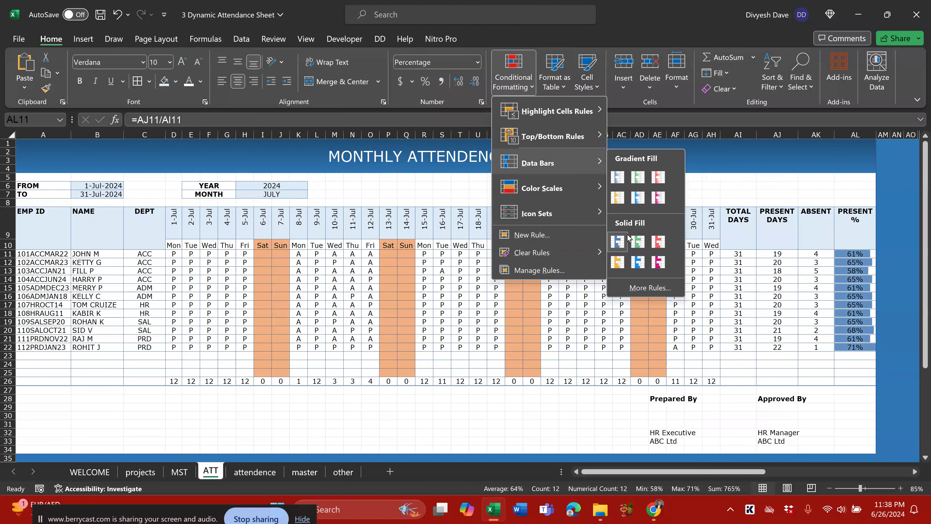
left_click(638, 198)
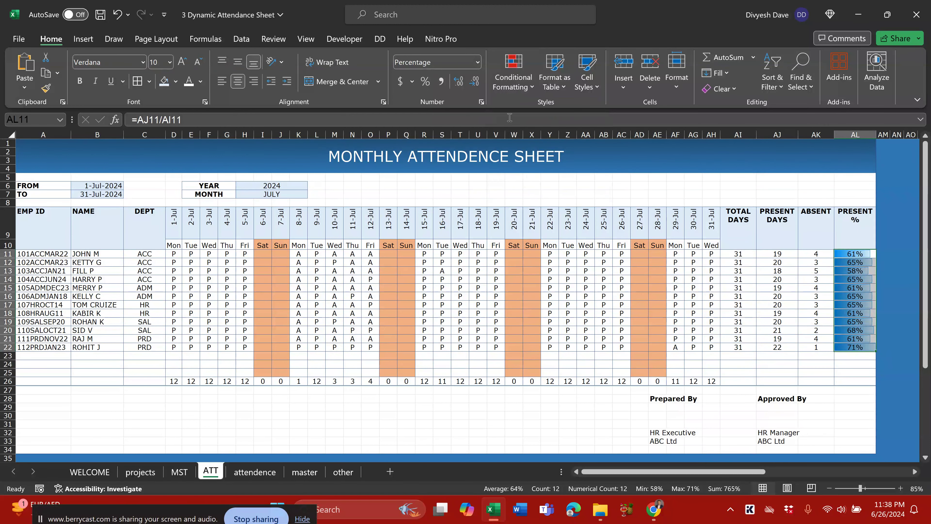
Right-align the present percentages in AL11:AL22 and save the workbook
left_click(256, 85)
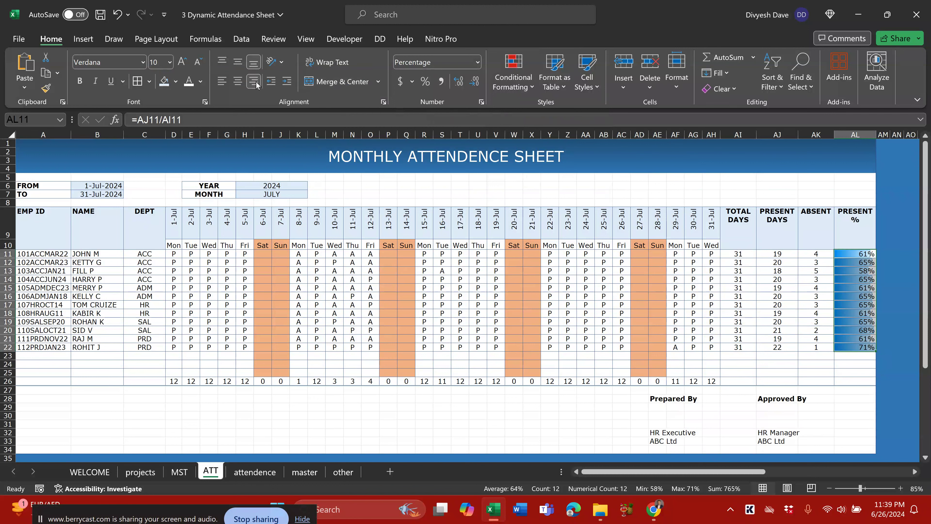
left_click(882, 257)
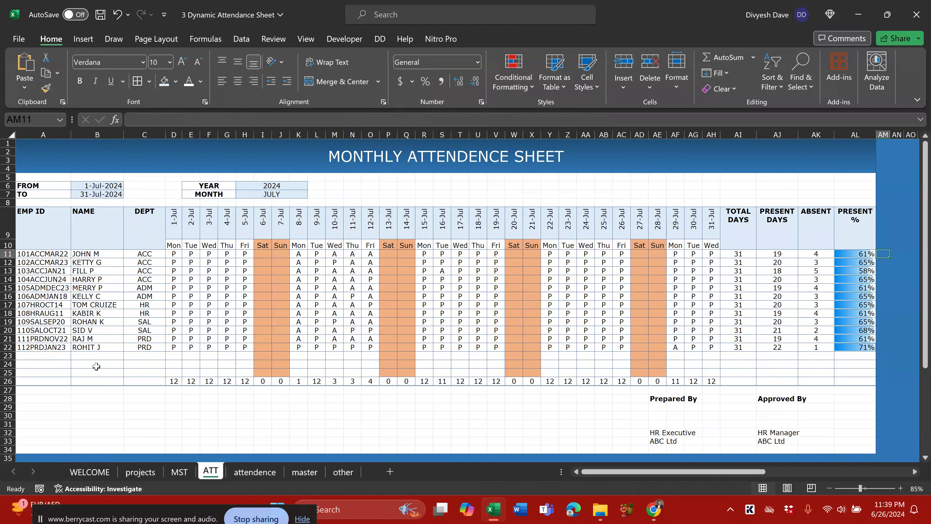
key("ctrl+s")
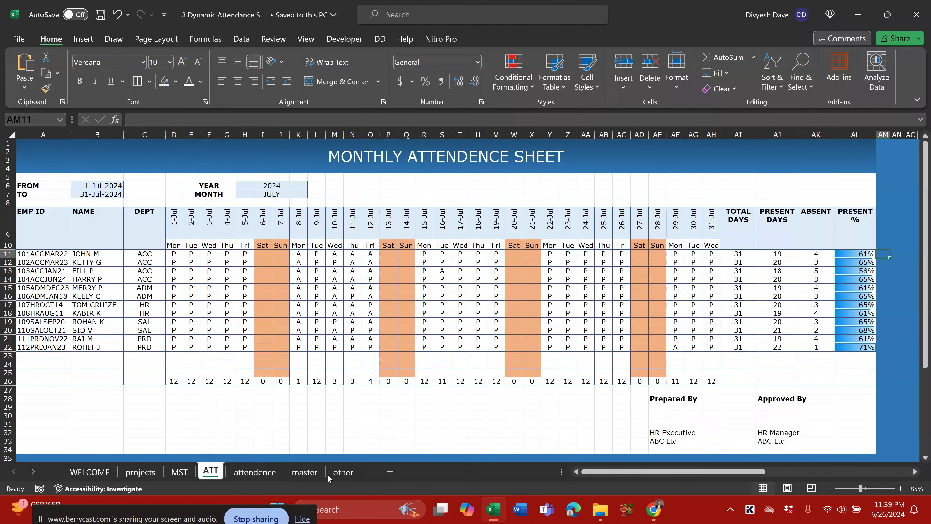
Review the list of project steps in C4:G10 on the other sheet
left_click(336, 472)
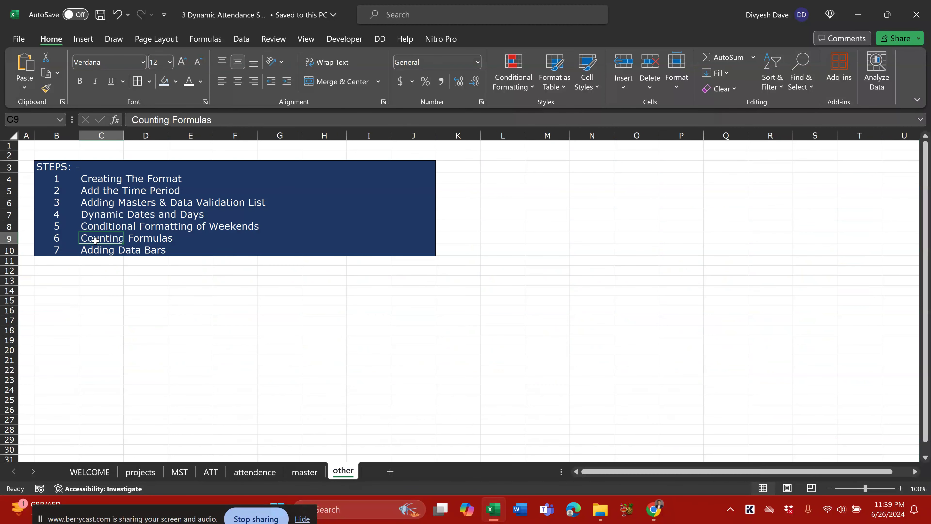
left_click(93, 250)
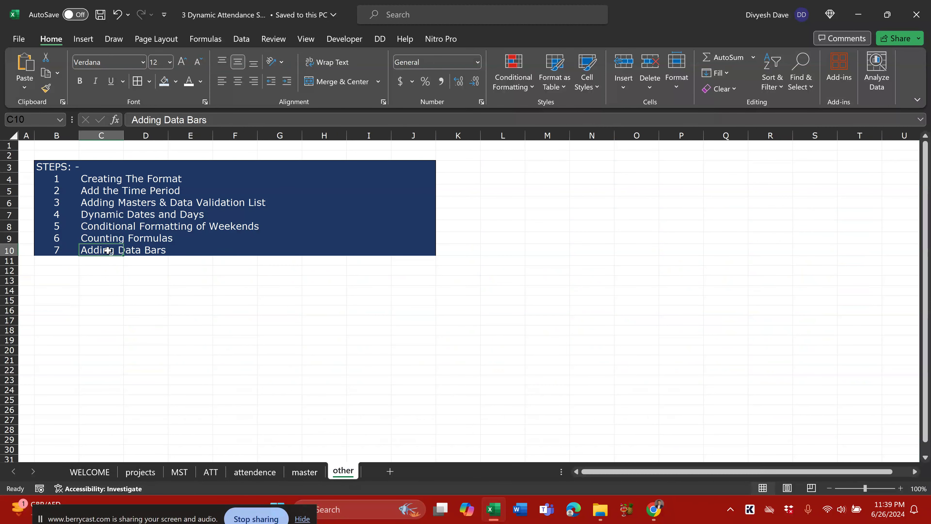
left_click_drag(91, 177, 262, 243)
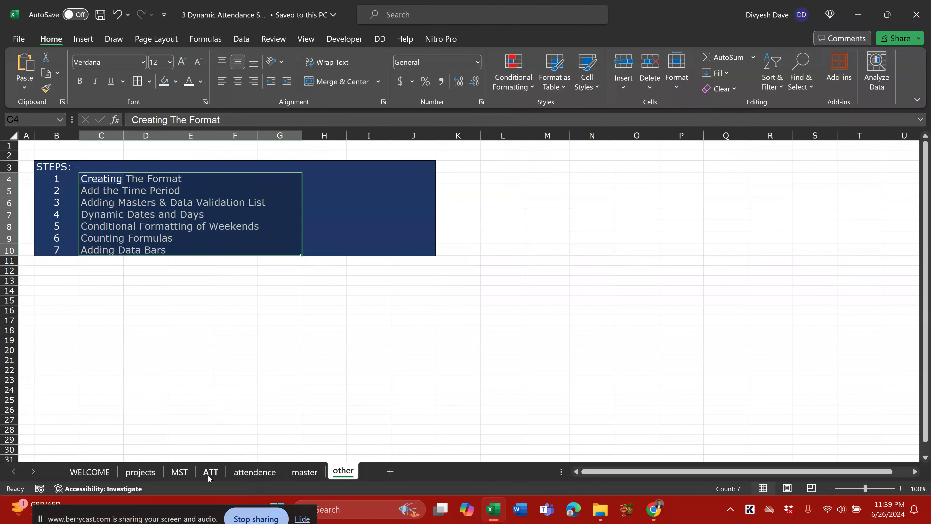
Review the ATT sheet's title, date period, year and month cells, date and weekday rows, attendance marks and summary columns
left_click(210, 472)
left_click(191, 407)
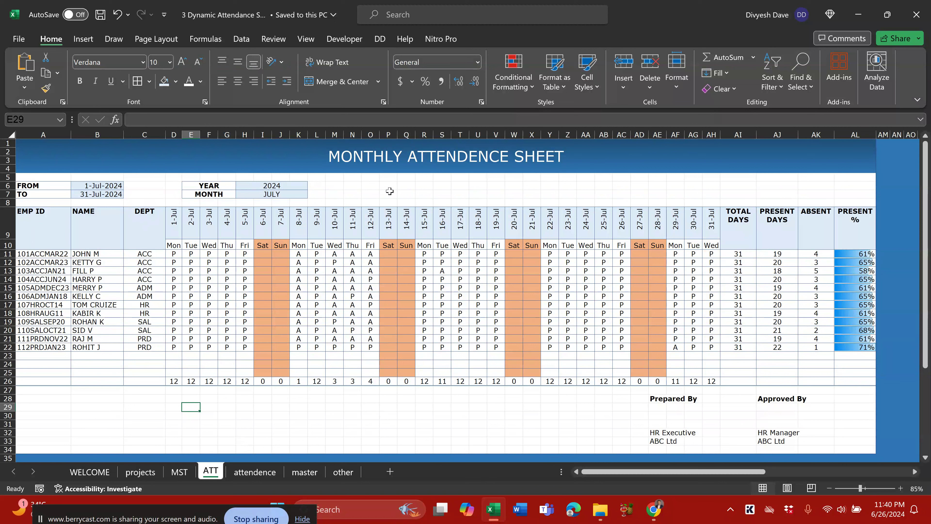
left_click(81, 161)
left_click_drag(81, 161, 145, 179)
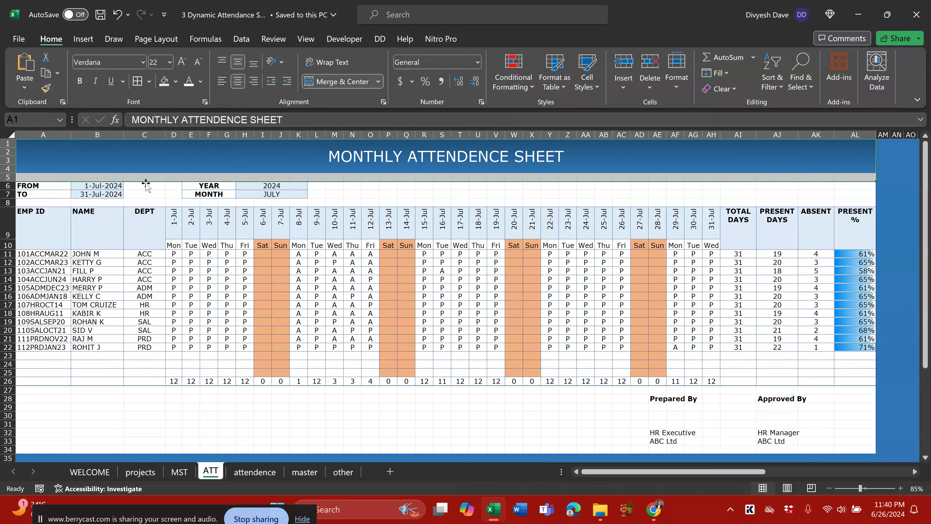
left_click_drag(60, 186, 99, 194)
left_click_drag(206, 185, 285, 191)
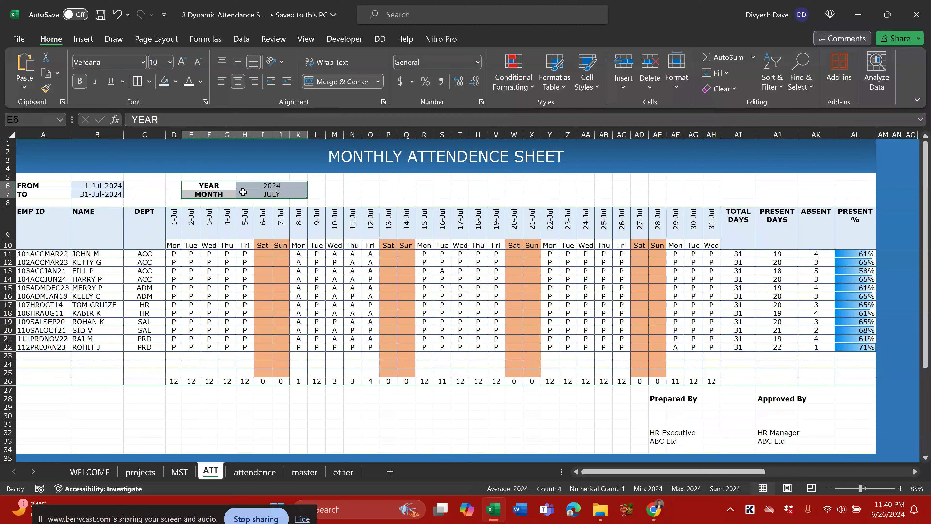
left_click_drag(173, 224, 719, 219)
left_click_drag(174, 245, 713, 245)
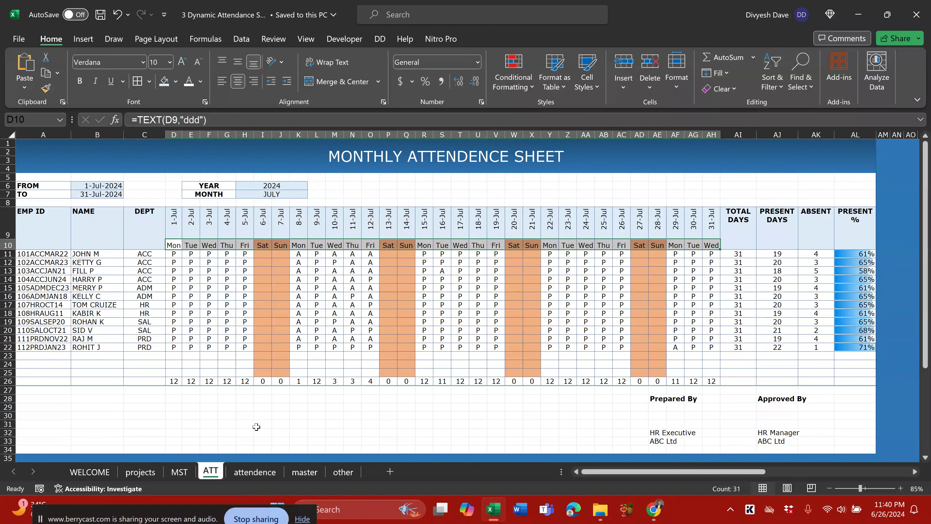
left_click(242, 337)
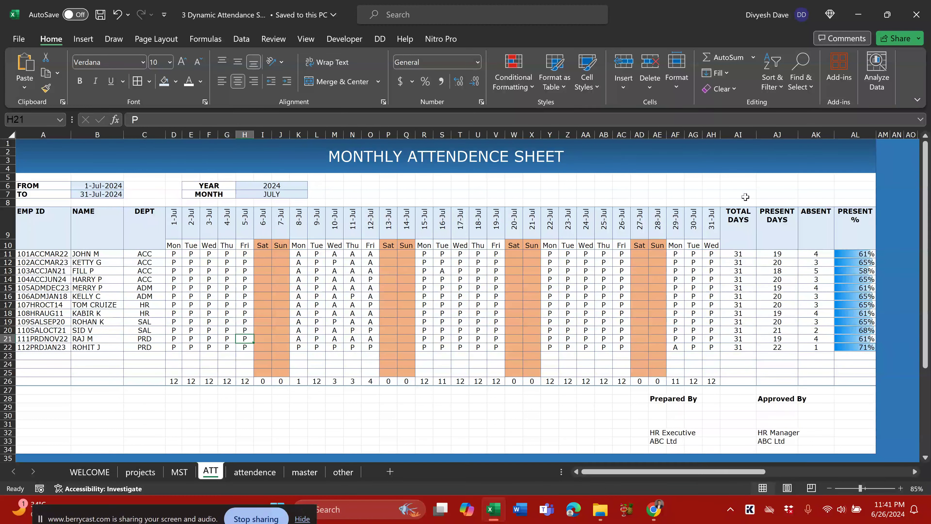
left_click_drag(808, 193, 845, 187)
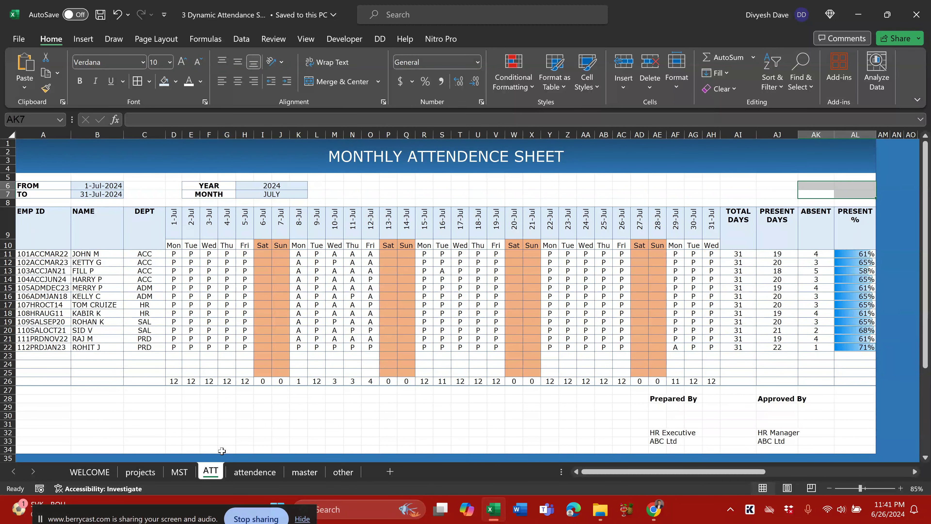
View the projects sheet's project list and the whole January 2025 layout on the attendence sheet
left_click(179, 473)
left_click(140, 473)
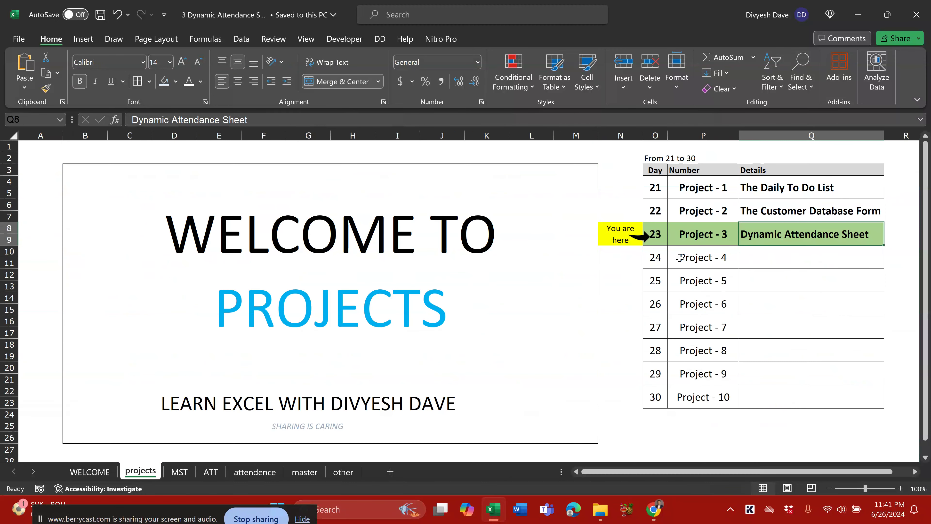
left_click(255, 472)
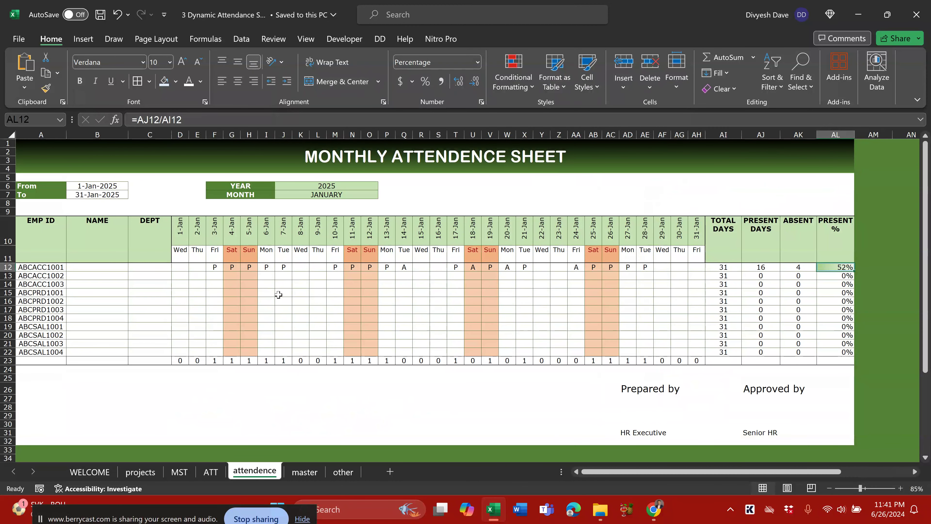
left_click_drag(48, 152, 570, 430)
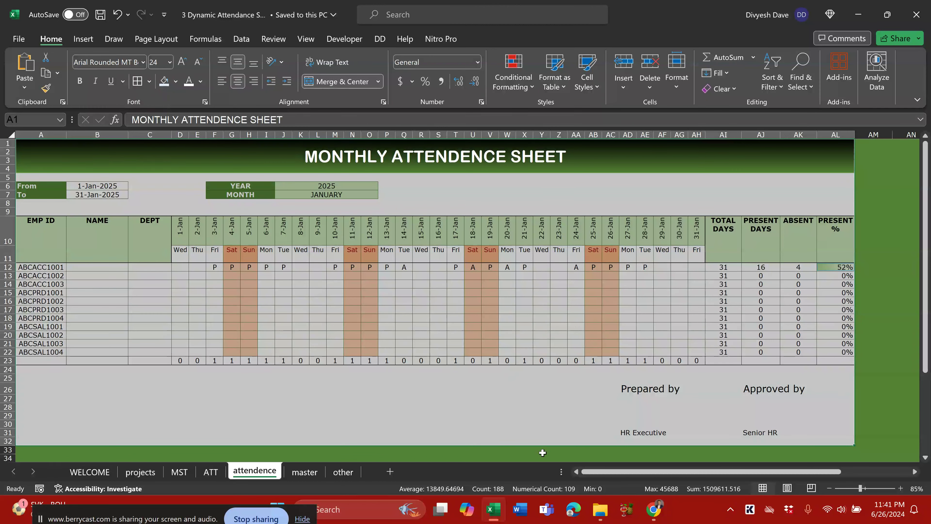
Switch to the shared Google Drive folder in Chrome and view the List of Lessons spreadsheet and excel_sample_data.xlsx, closing both
mouse_move(653, 515)
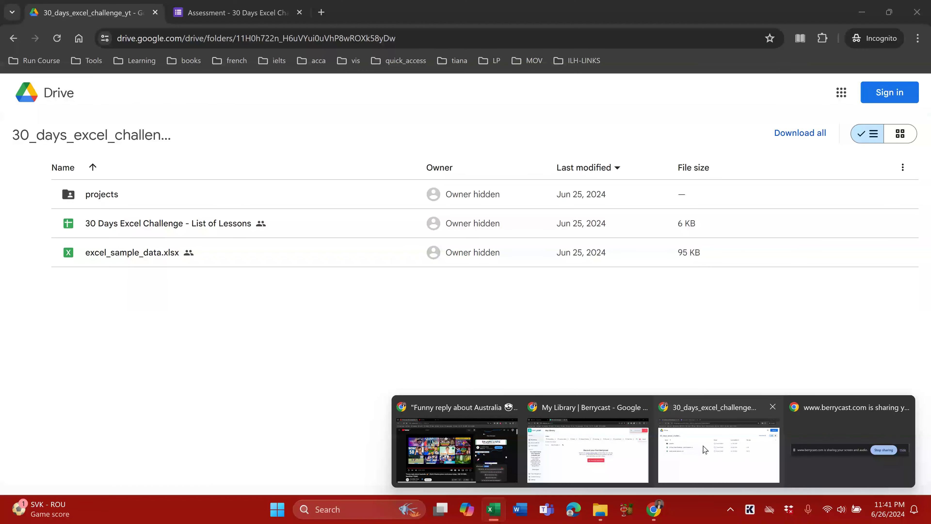
left_click(698, 449)
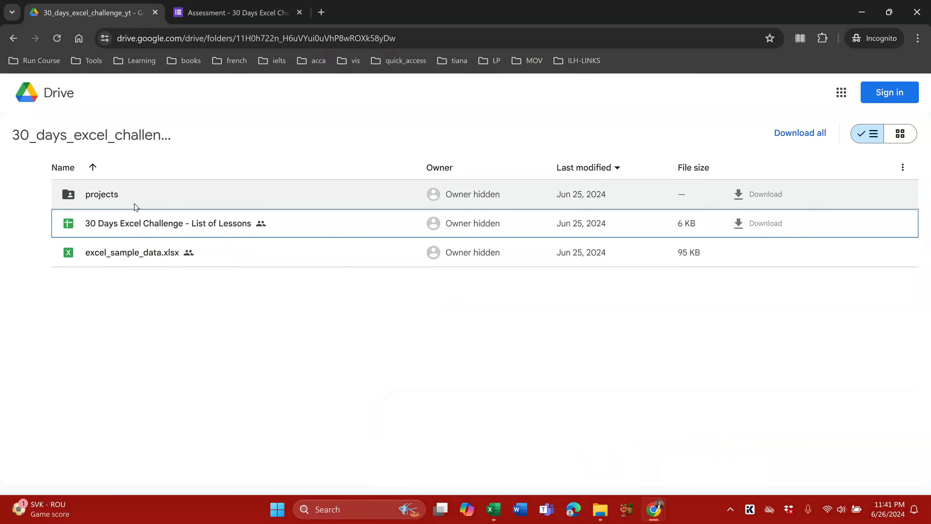
double_click(134, 230)
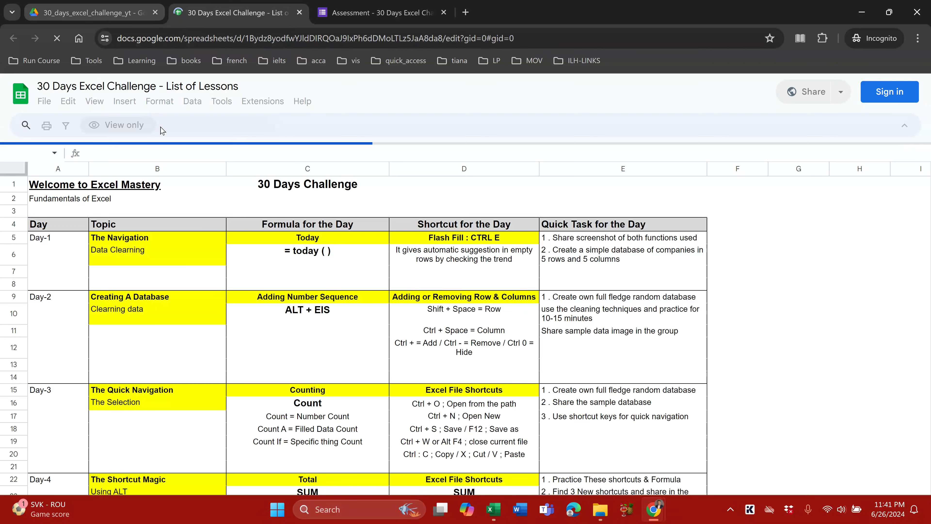
key("ctrl+w")
double_click(128, 256)
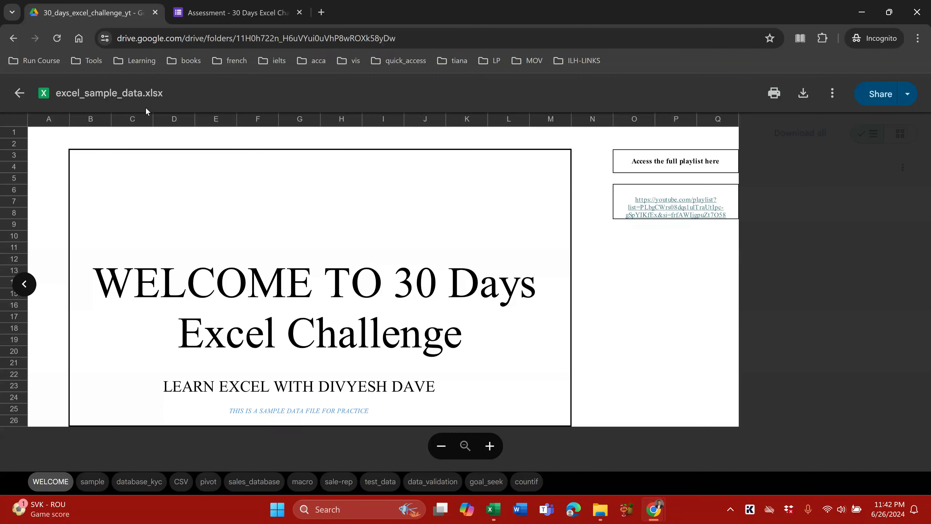
left_click(18, 94)
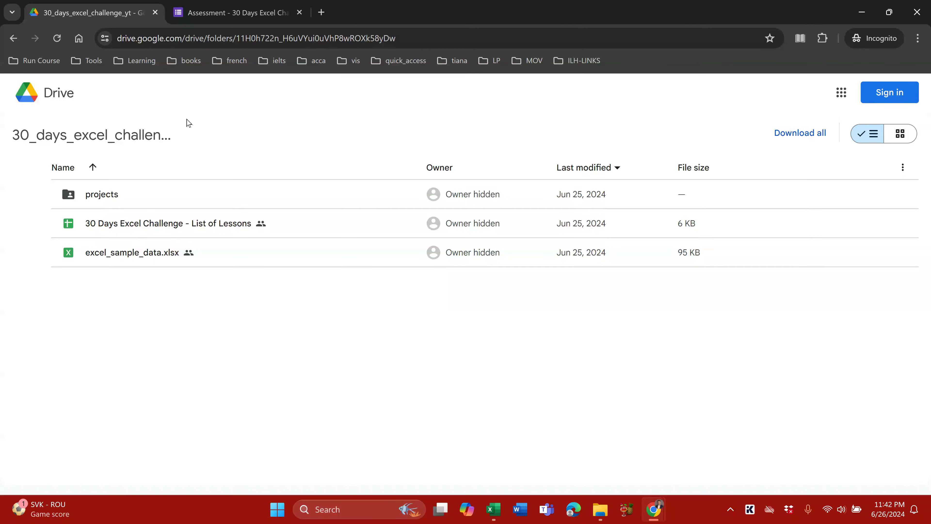
Open the projects folder, preview 1 To Do List.xlsx and return to the folder's file list
double_click(143, 196)
double_click(143, 196)
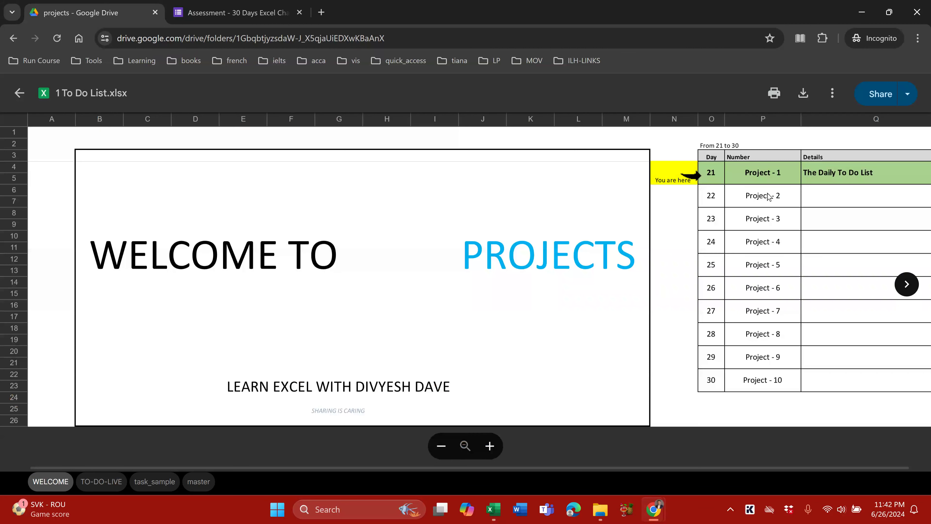
left_click(19, 93)
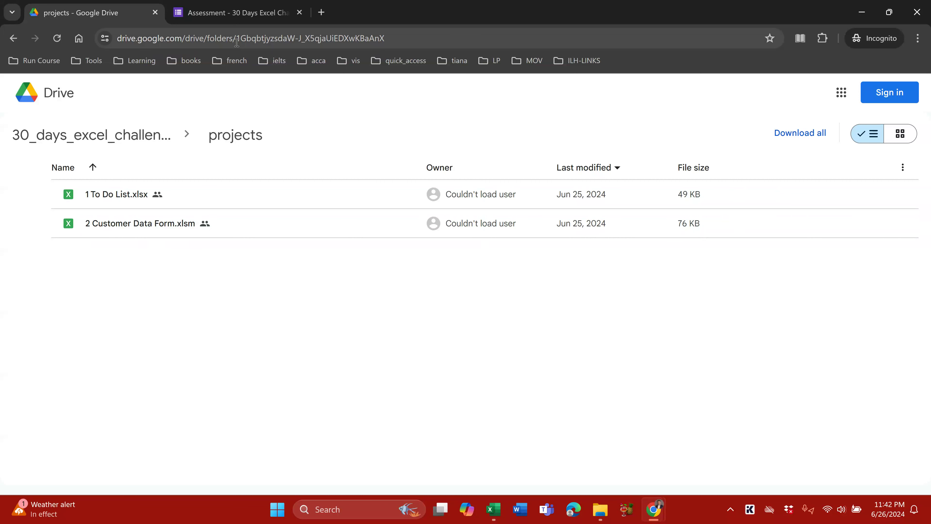
Examine the 30 Days Excel Challenge assessment form from its introduction through the project link and query fields to the end, leaving it blank
left_click(235, 14)
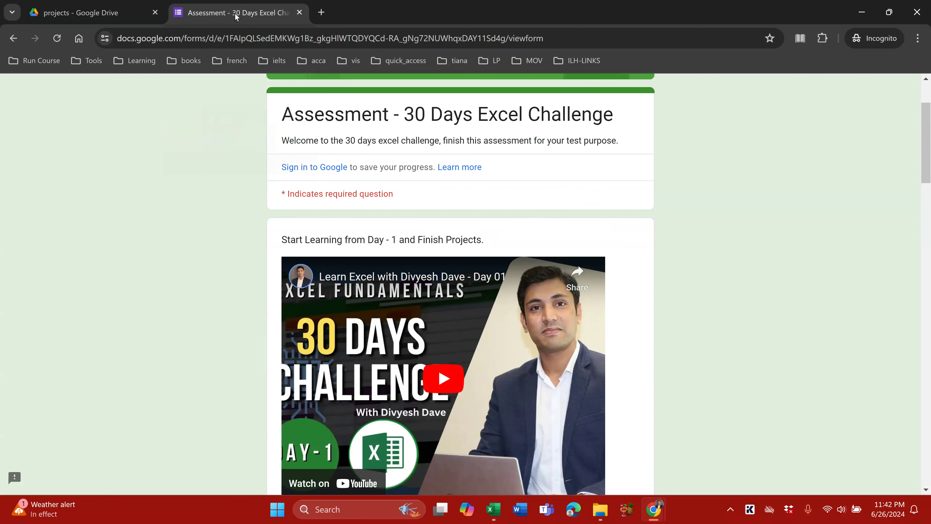
scroll(293, 174, "up", 2)
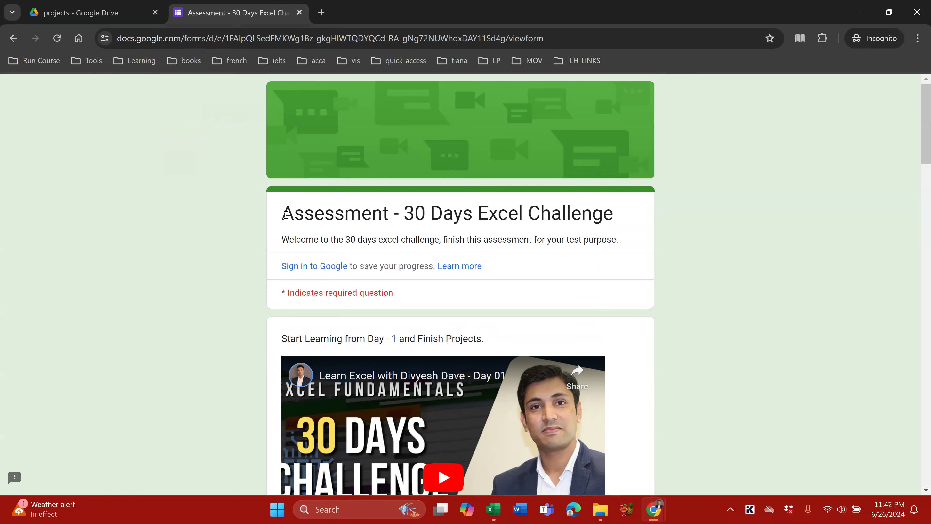
scroll(294, 245, "down", 10)
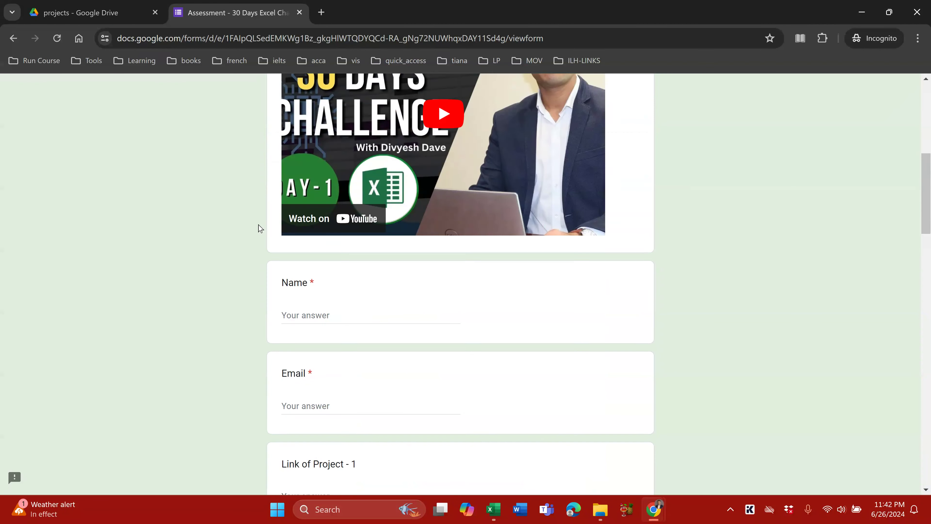
scroll(297, 166, "down", 3)
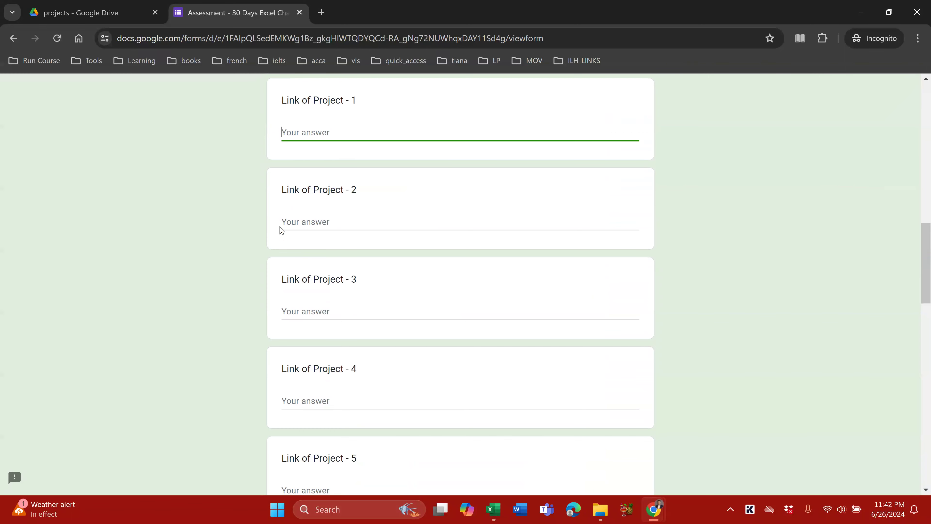
scroll(262, 258, "up", 2)
scroll(305, 185, "down", 1)
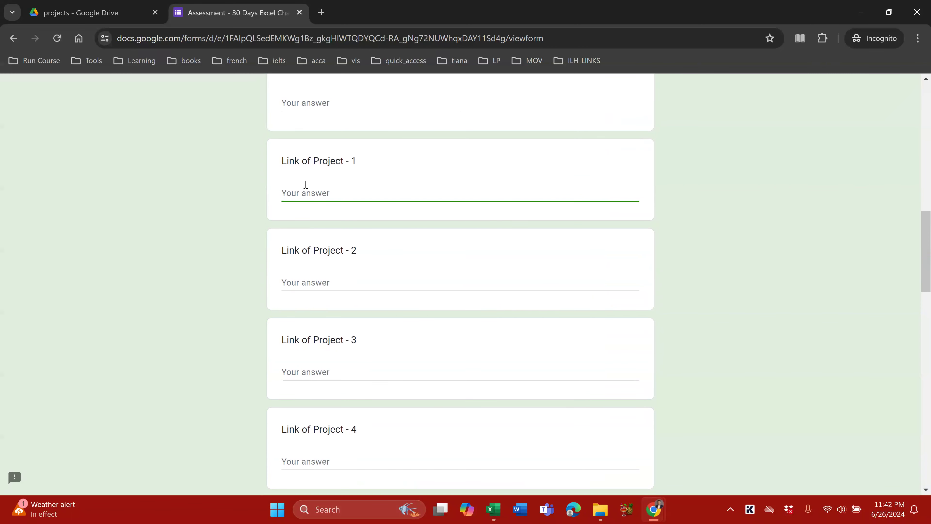
left_click(309, 281)
scroll(314, 281, "down", 4)
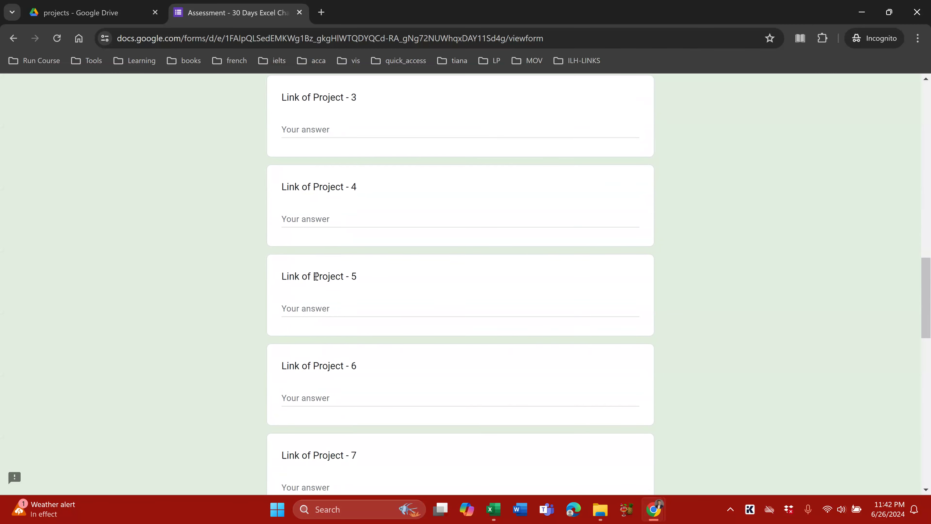
scroll(316, 276, "down", 8)
scroll(315, 281, "down", 1)
left_click(323, 303)
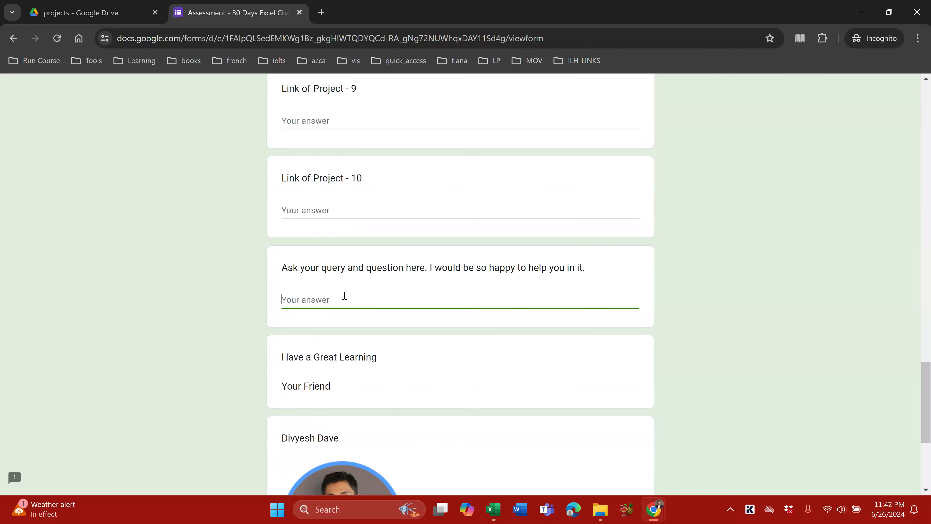
scroll(297, 315, "down", 4)
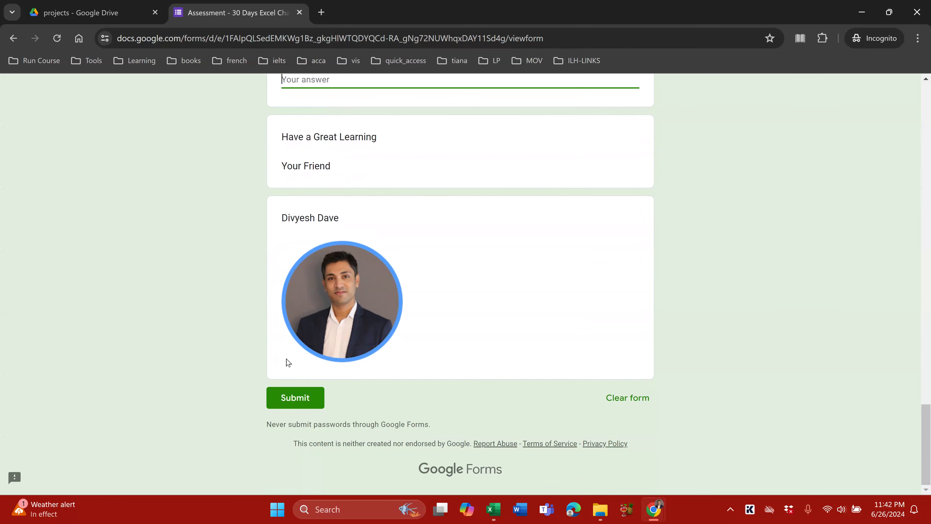
scroll(280, 400, "up", 20)
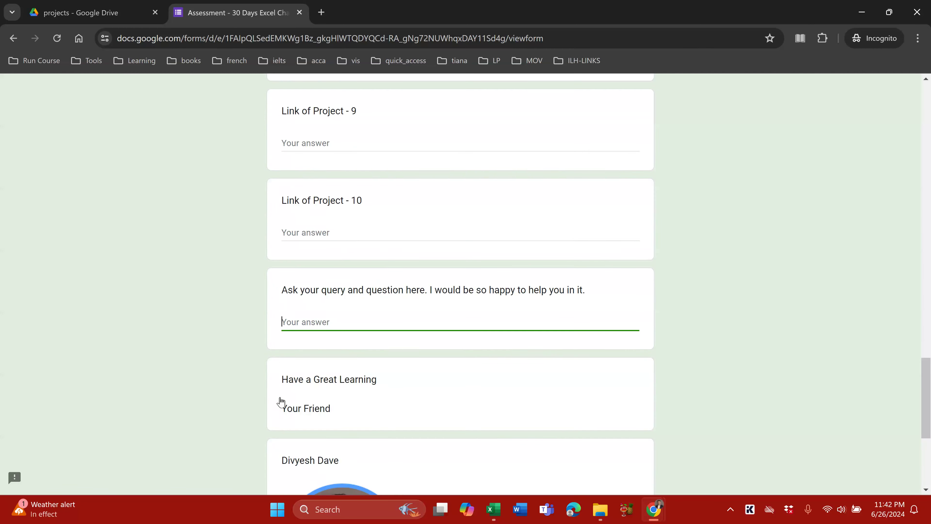
scroll(281, 367, "up", 8)
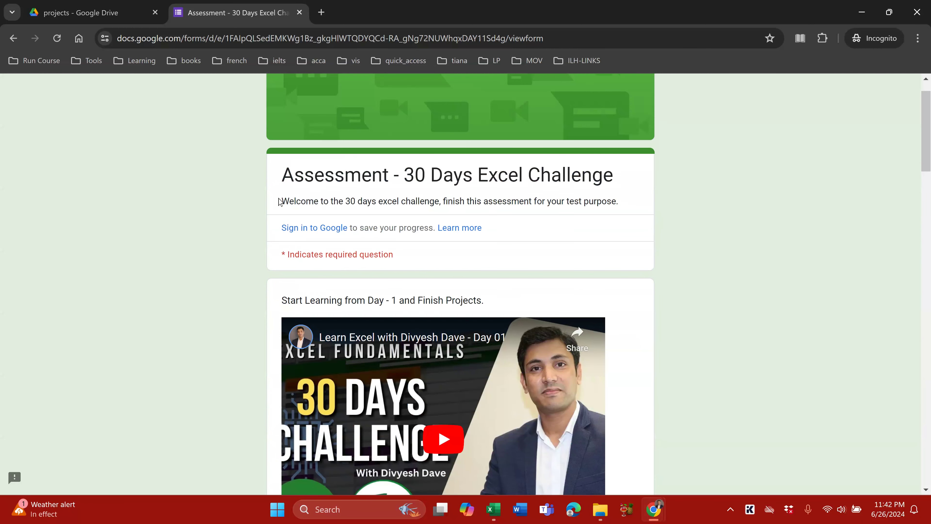
Review the assessment form's introduction video, name and email questions and first project link fields, leaving them blank
scroll(272, 210, "down", 7)
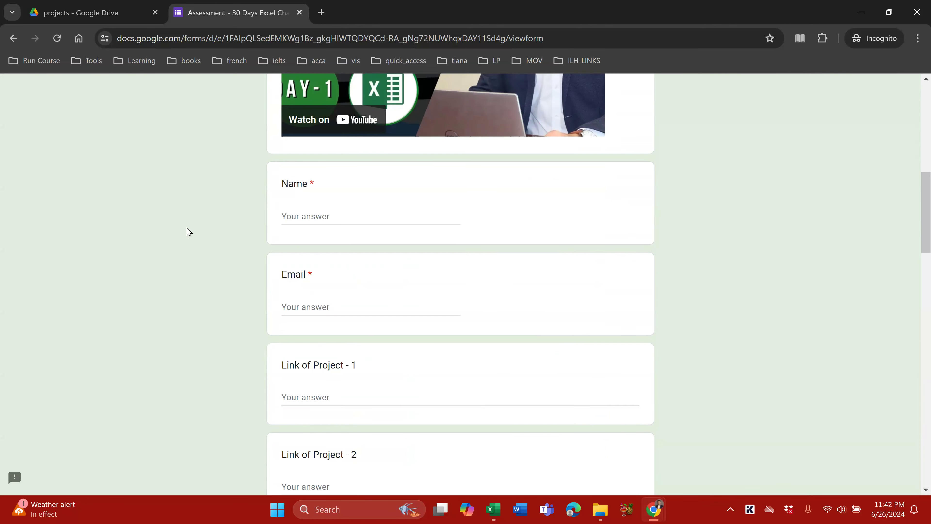
scroll(201, 228, "up", 3)
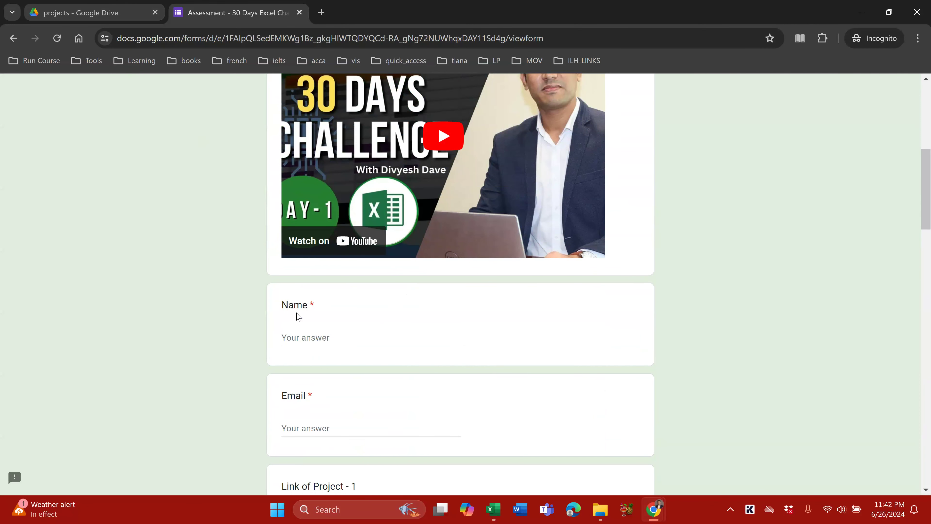
scroll(298, 316, "up", 7)
scroll(220, 225, "down", 7)
scroll(329, 362, "up", 8)
Switch back to the attendance workbook in Excel and view the projects and WELCOME sheets, ending on the projects sheet
key("alt+Tab")
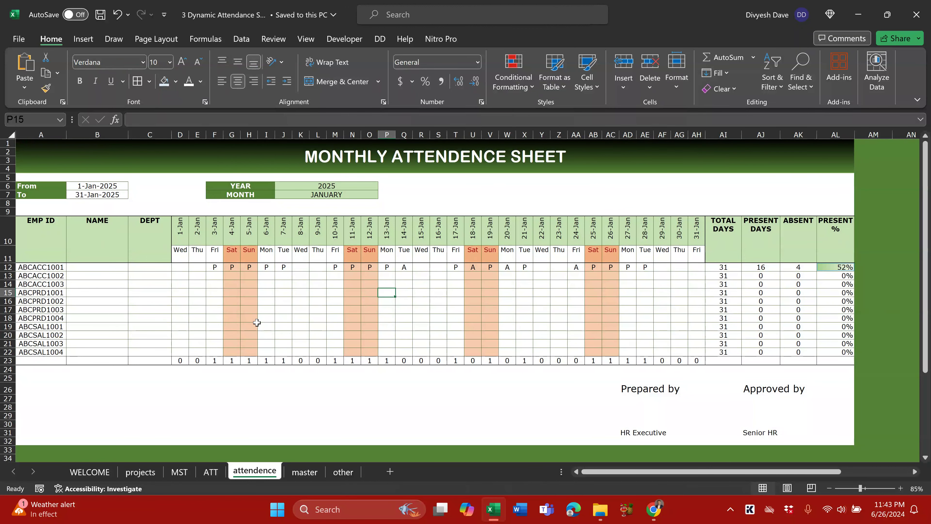
left_click(141, 472)
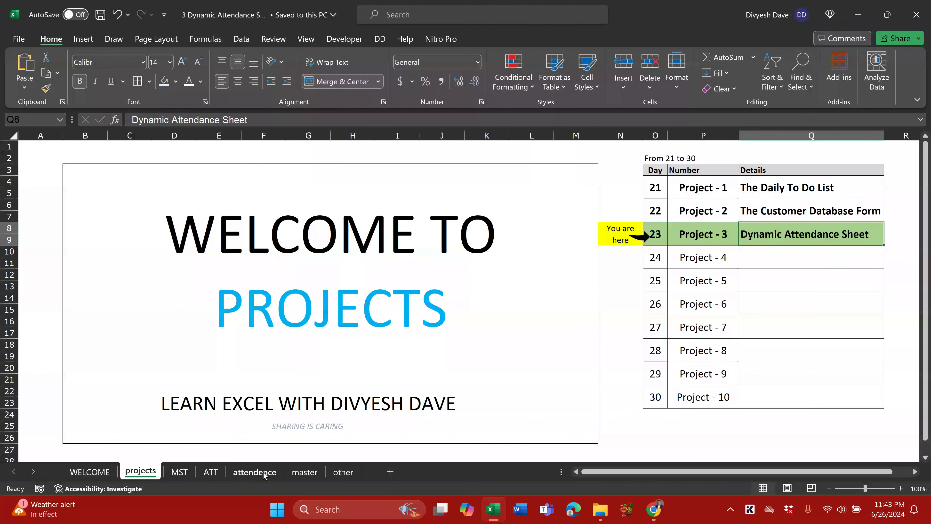
left_click(93, 473)
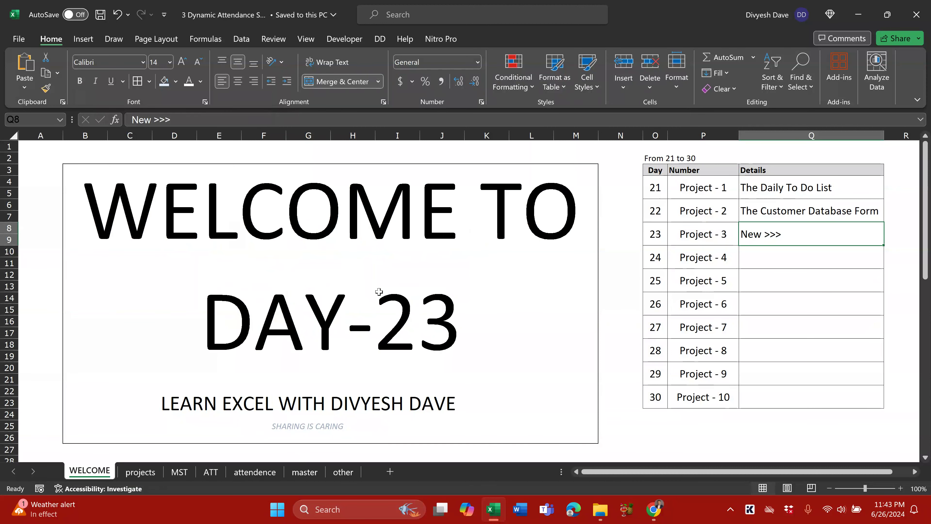
left_click(148, 472)
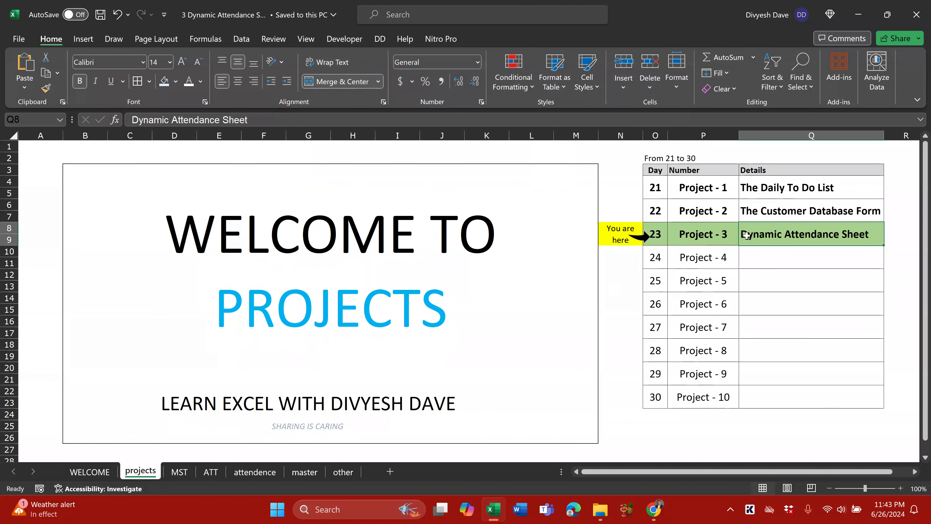